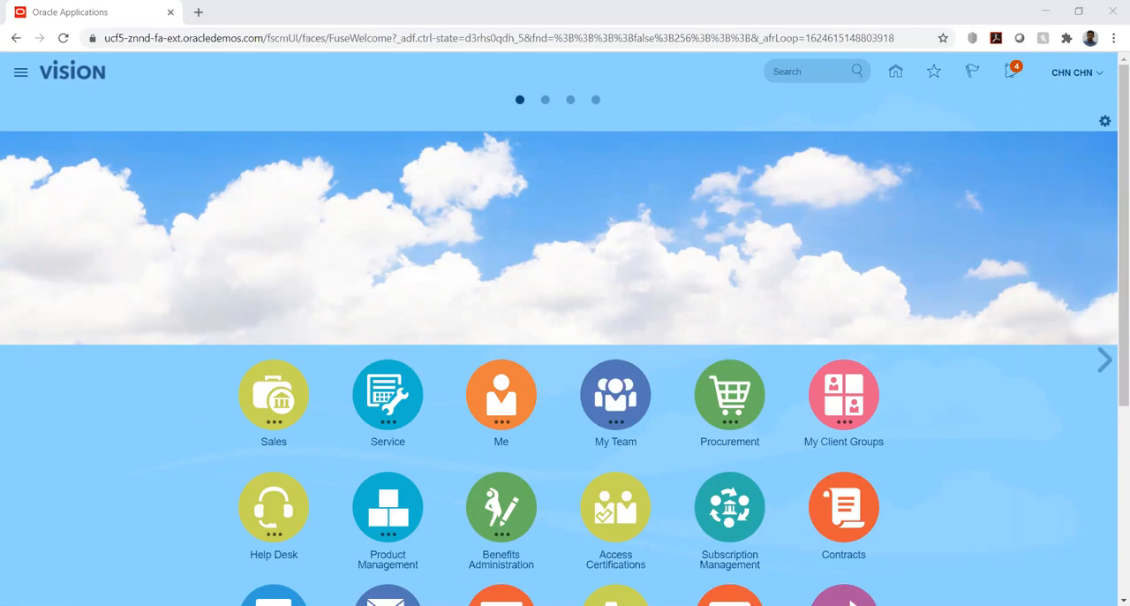
Open the Setup and Maintenance area to reach the implementation projects list.
{"action": "left_click", "coordinate": [845, 172]}
{"action": "left_click", "coordinate": [1101, 77]}
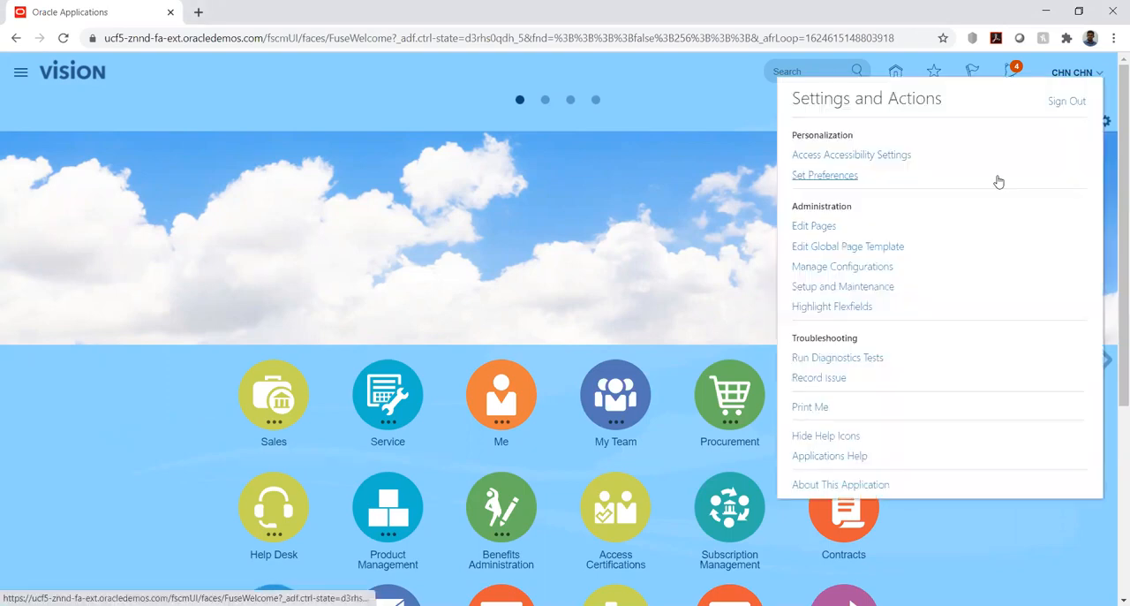
{"action": "left_click", "coordinate": [855, 287]}
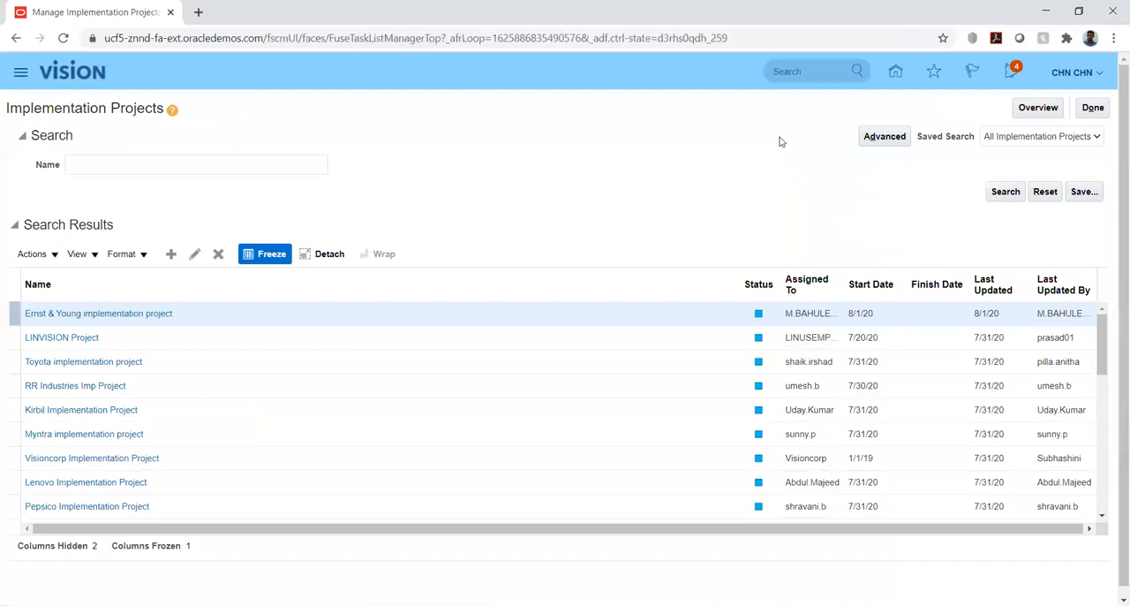
Search the implementation projects for hw and open the HW Implementation project.
{"action": "left_click", "coordinate": [174, 164]}
{"action": "type", "text": "hw"}
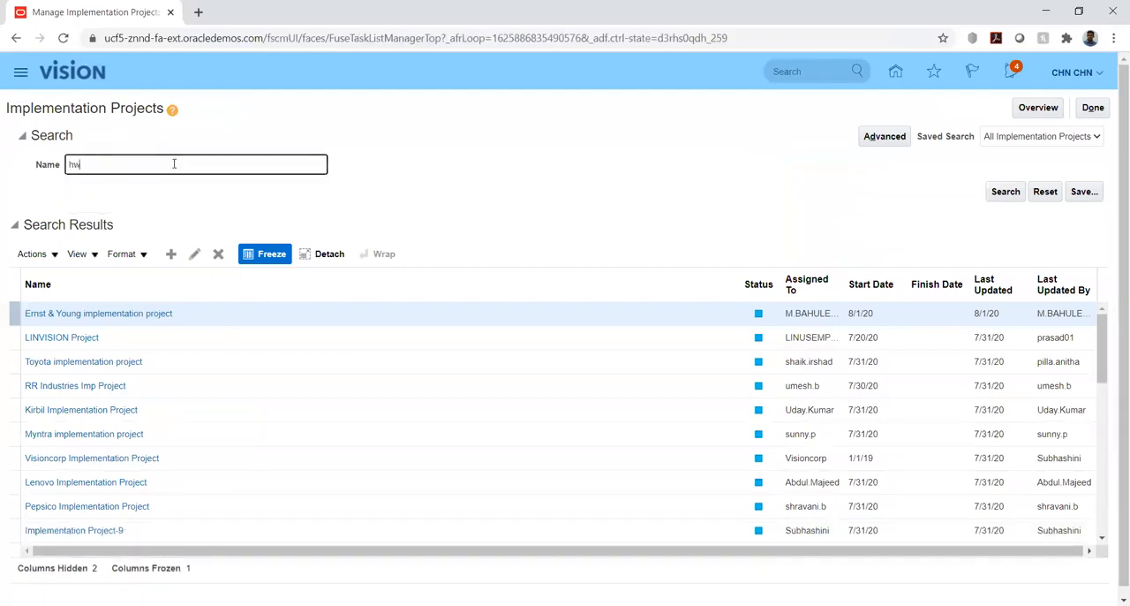
{"action": "key", "text": "Return"}
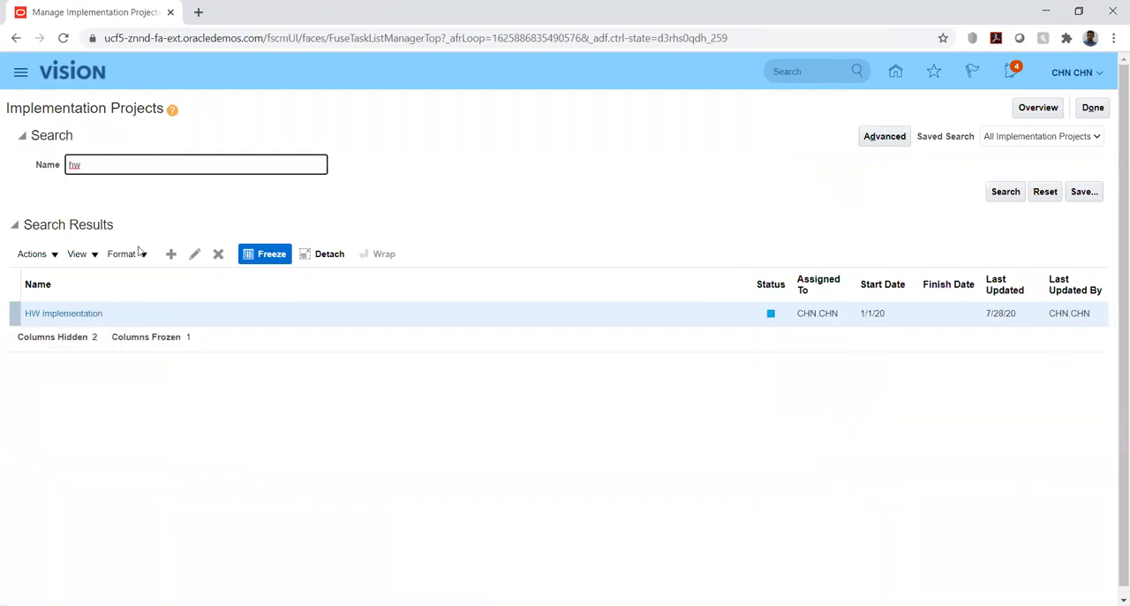
{"action": "left_click", "coordinate": [55, 313]}
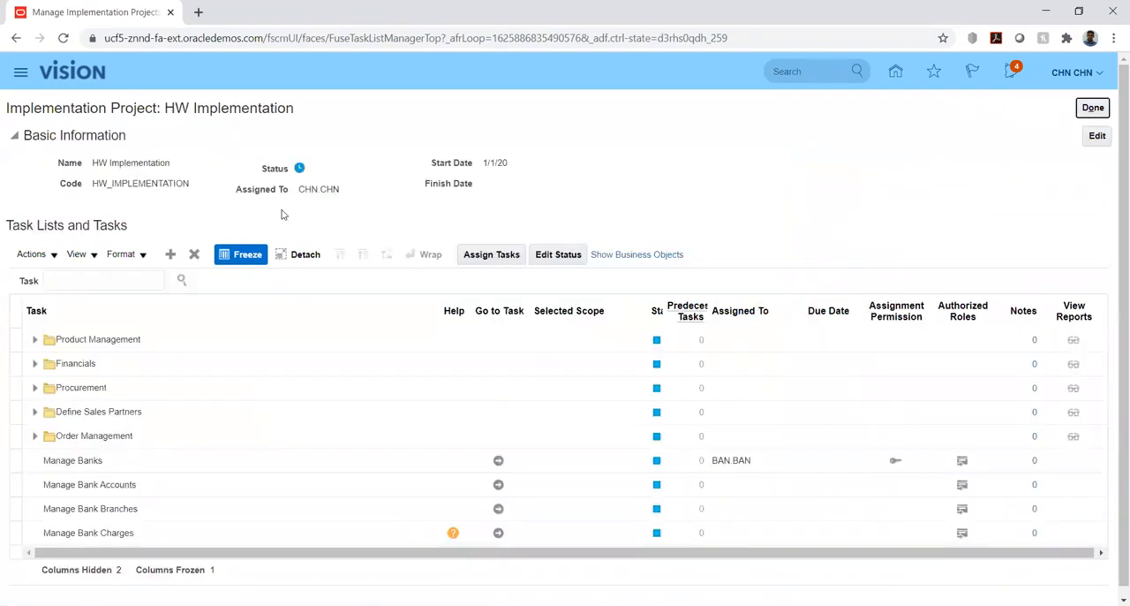
Search the project's tasks for %sys%opt%.
{"action": "left_click", "coordinate": [103, 279]}
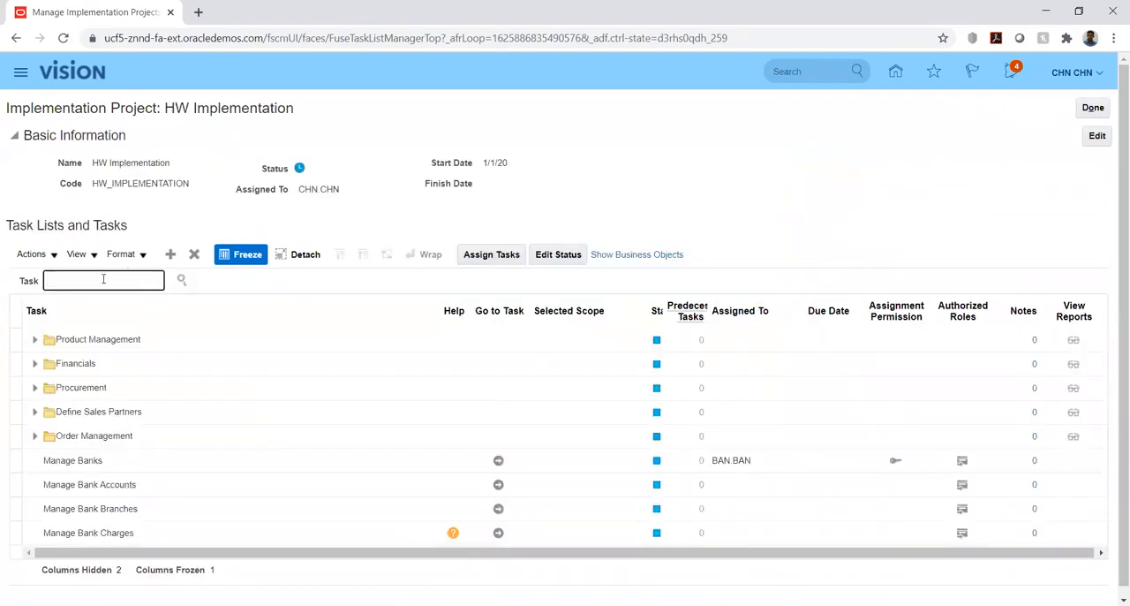
{"action": "type", "text": "%sys%opt%"}
{"action": "key", "text": "Return"}
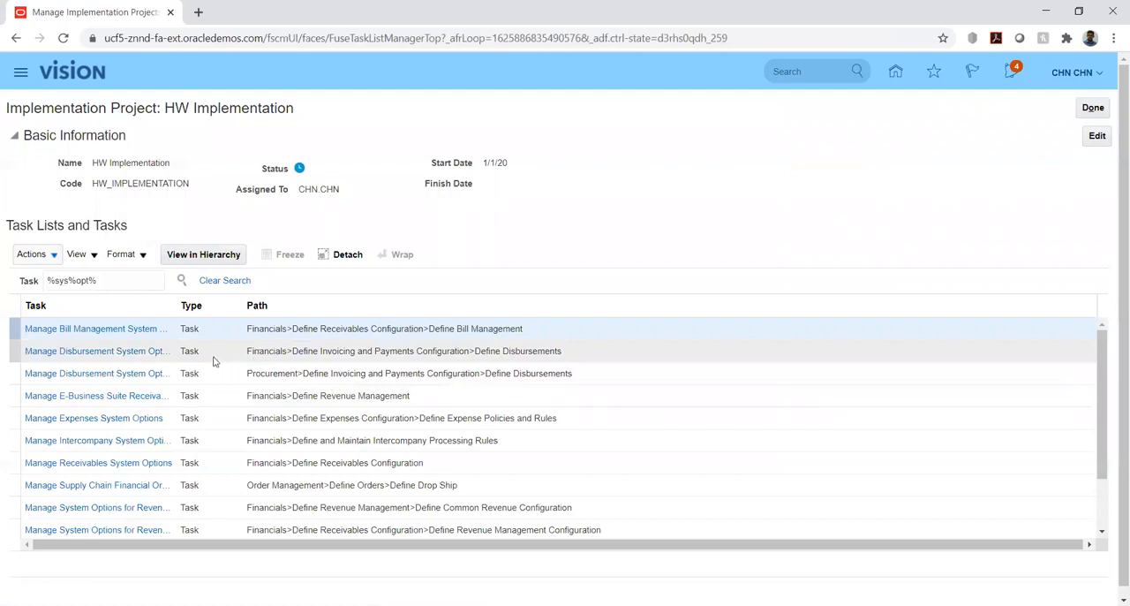
Locate the Manage Receivables System Options task under Define Receivables Configuration and go to it.
{"action": "scroll", "coordinate": [120, 402], "scroll_direction": "down", "scroll_amount": 3}
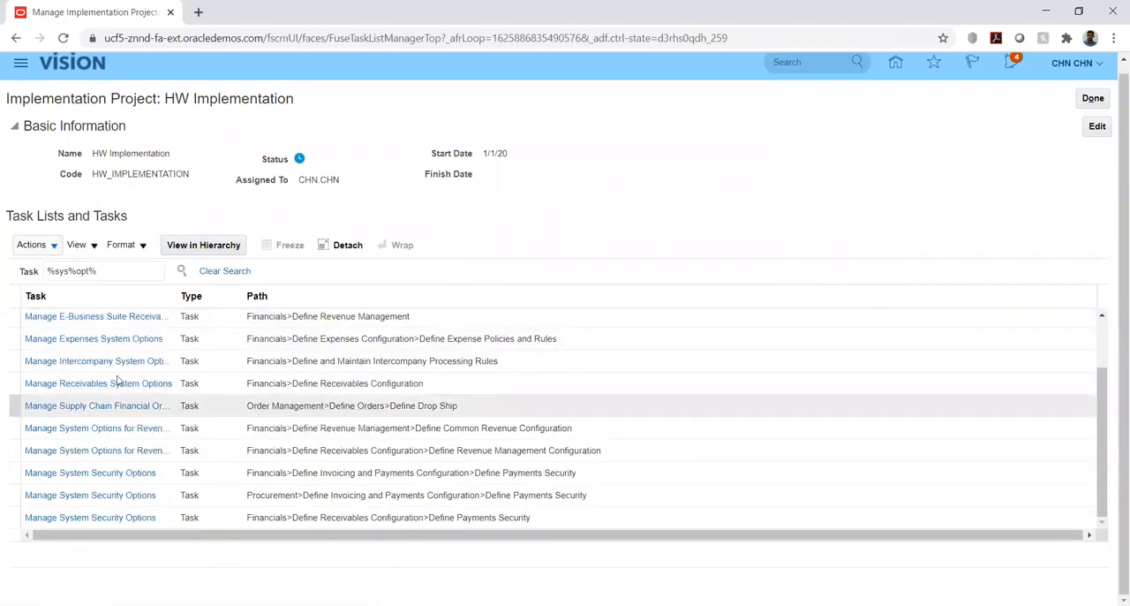
{"action": "left_click", "coordinate": [115, 382]}
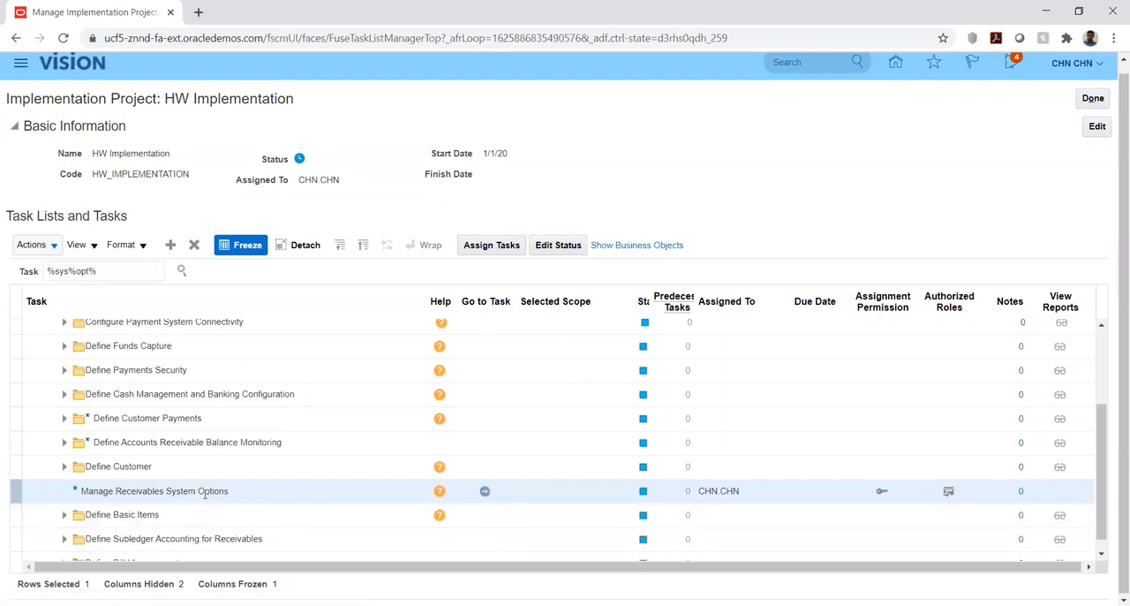
{"action": "left_click", "coordinate": [485, 491]}
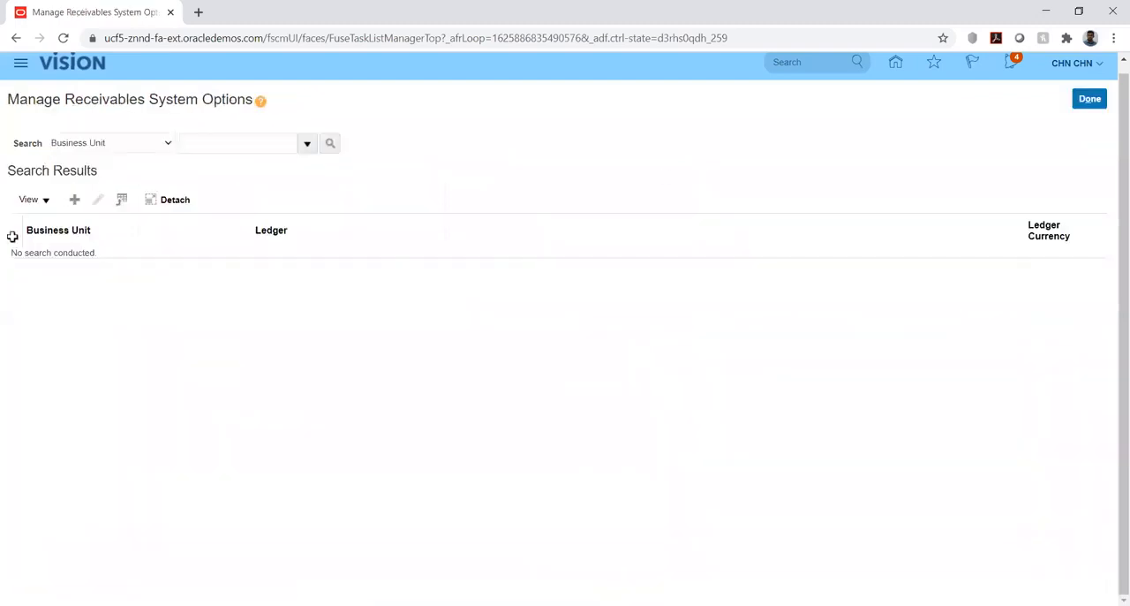
Search the receivables system options for the business unit hw.
{"action": "left_click", "coordinate": [228, 141]}
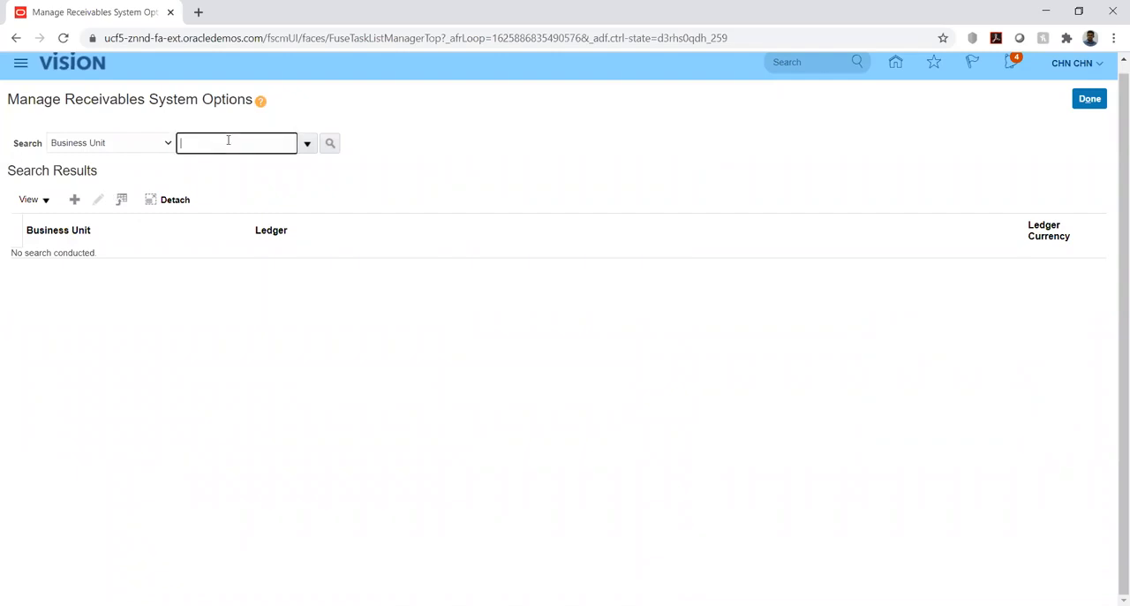
{"action": "type", "text": "hw"}
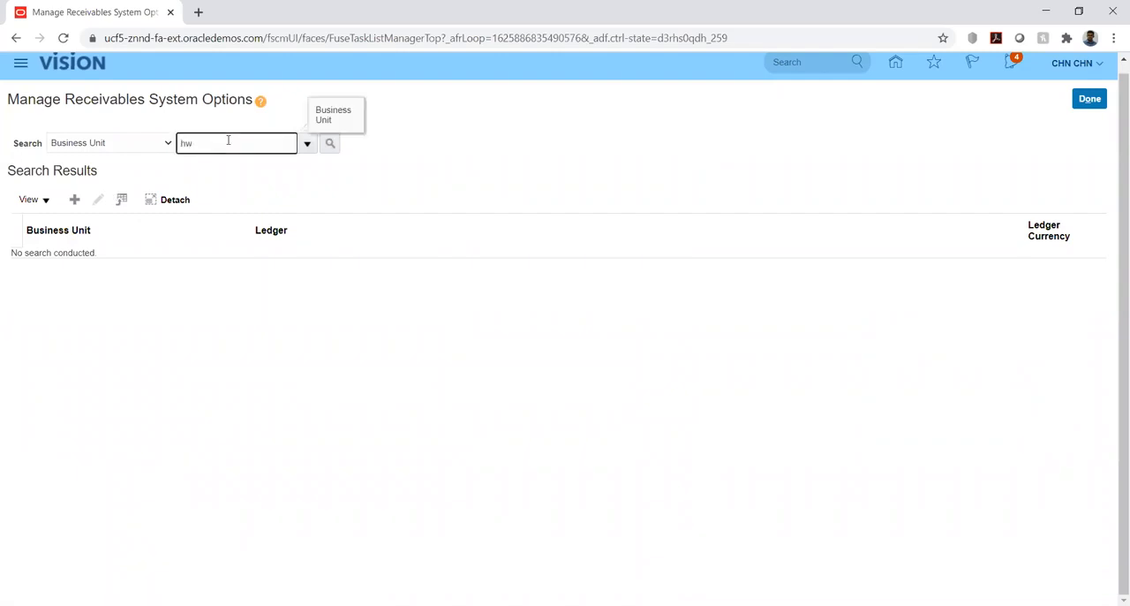
{"action": "key", "text": "Return"}
Try to find the business unit in the search-and-select dialog with hw and HW_%, then close the dialog.
{"action": "left_click", "coordinate": [306, 144]}
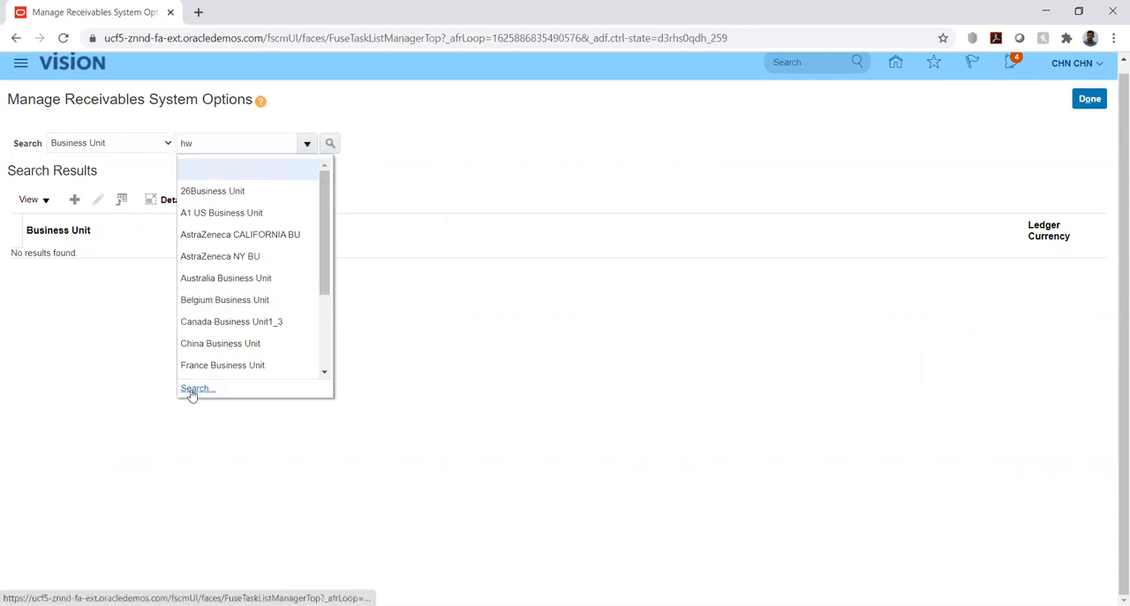
{"action": "left_click", "coordinate": [192, 389]}
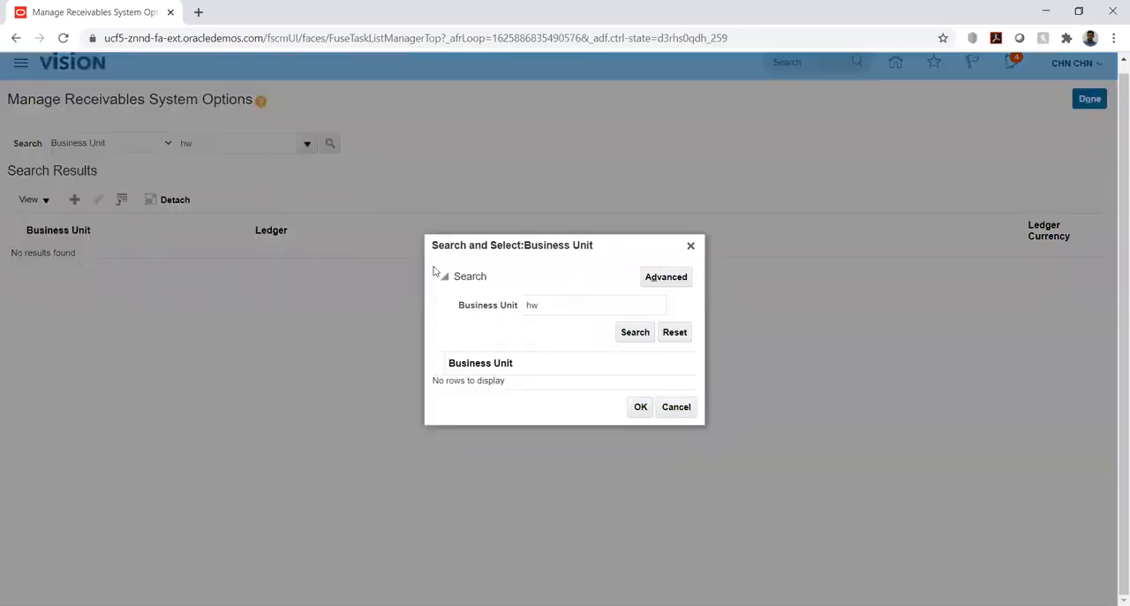
{"action": "left_click", "coordinate": [633, 334]}
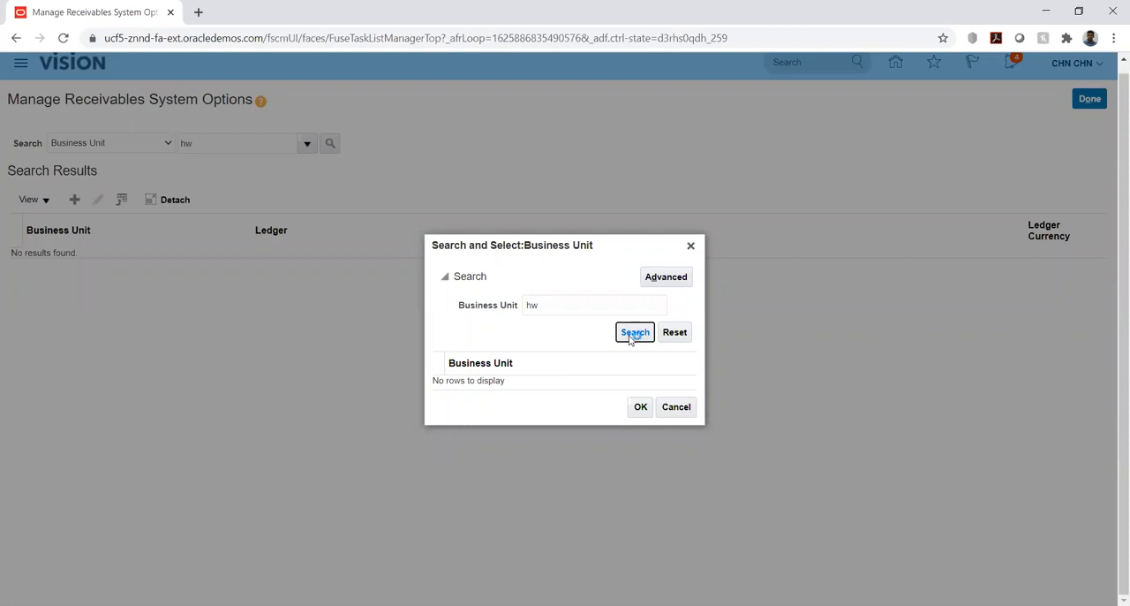
{"action": "double_click", "coordinate": [572, 303]}
{"action": "type", "text": "HW_%"}
{"action": "left_click", "coordinate": [632, 333]}
{"action": "left_click", "coordinate": [691, 245]}
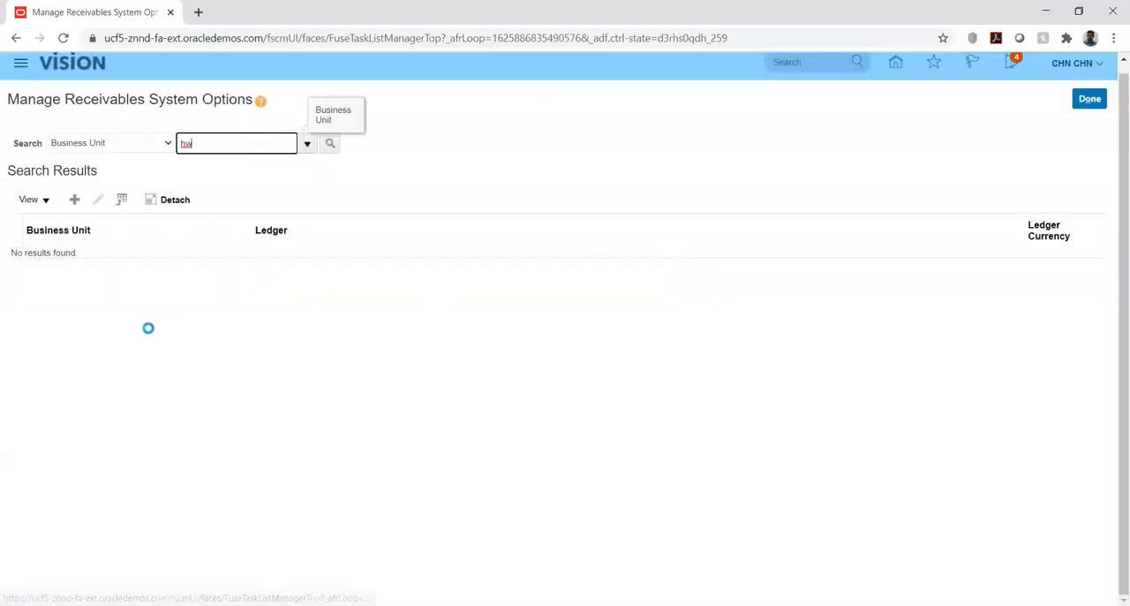
{"action": "left_click", "coordinate": [74, 199]}
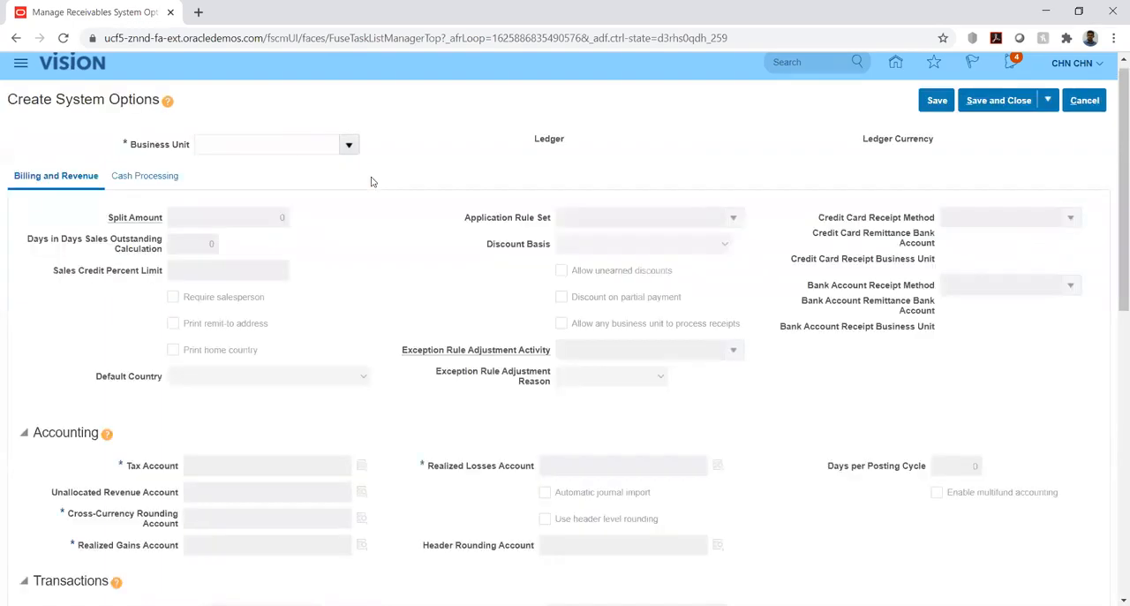
{"action": "left_click", "coordinate": [258, 146]}
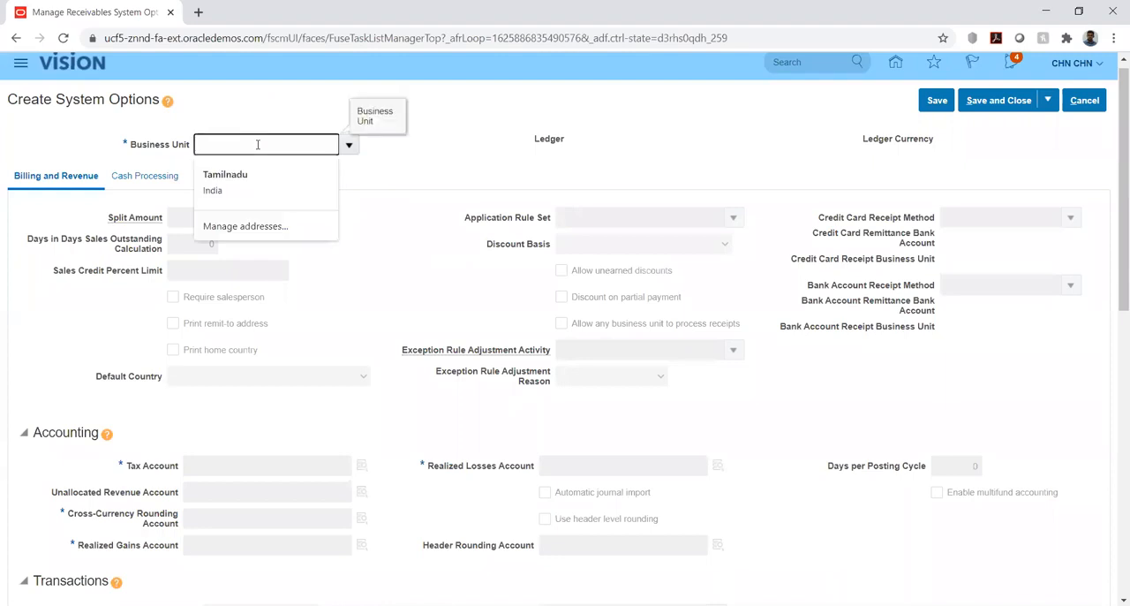
{"action": "type", "text": "hw"}
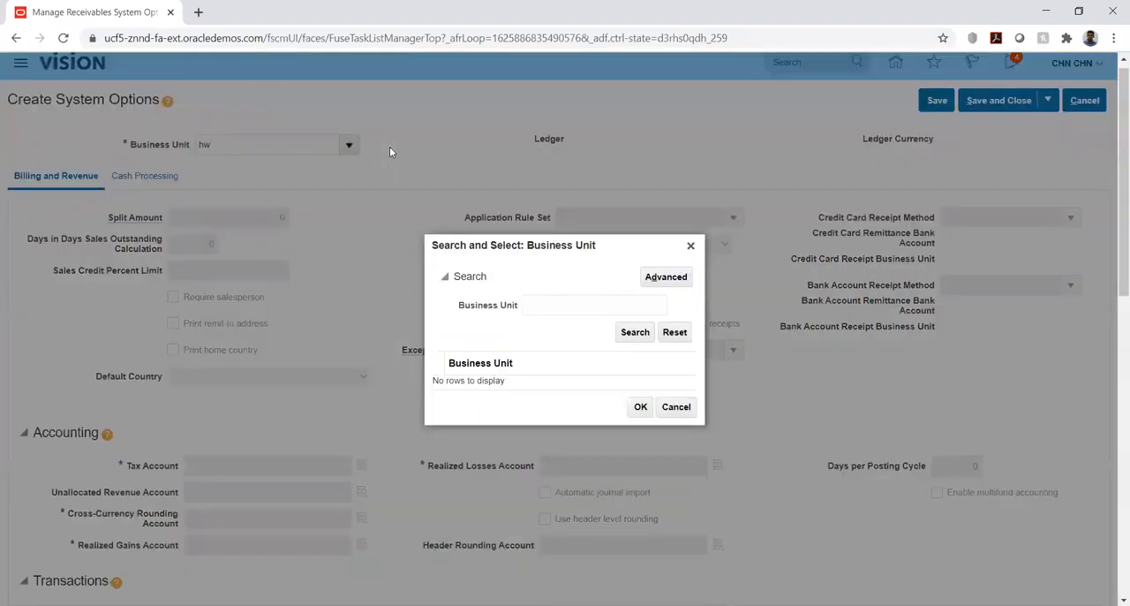
{"action": "left_click", "coordinate": [556, 308]}
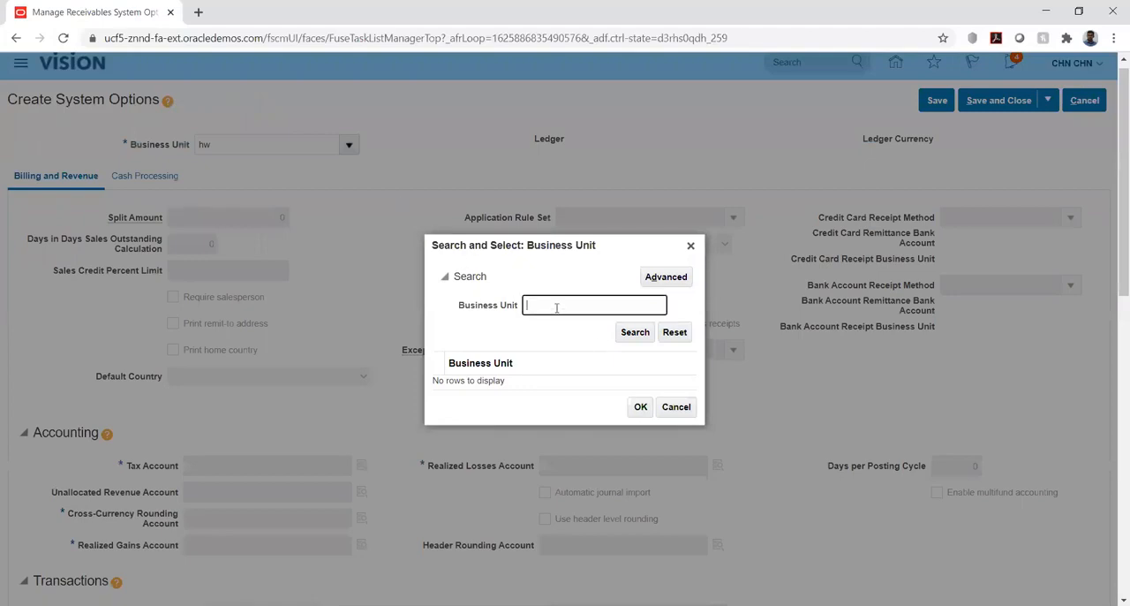
{"action": "type", "text": "hw"}
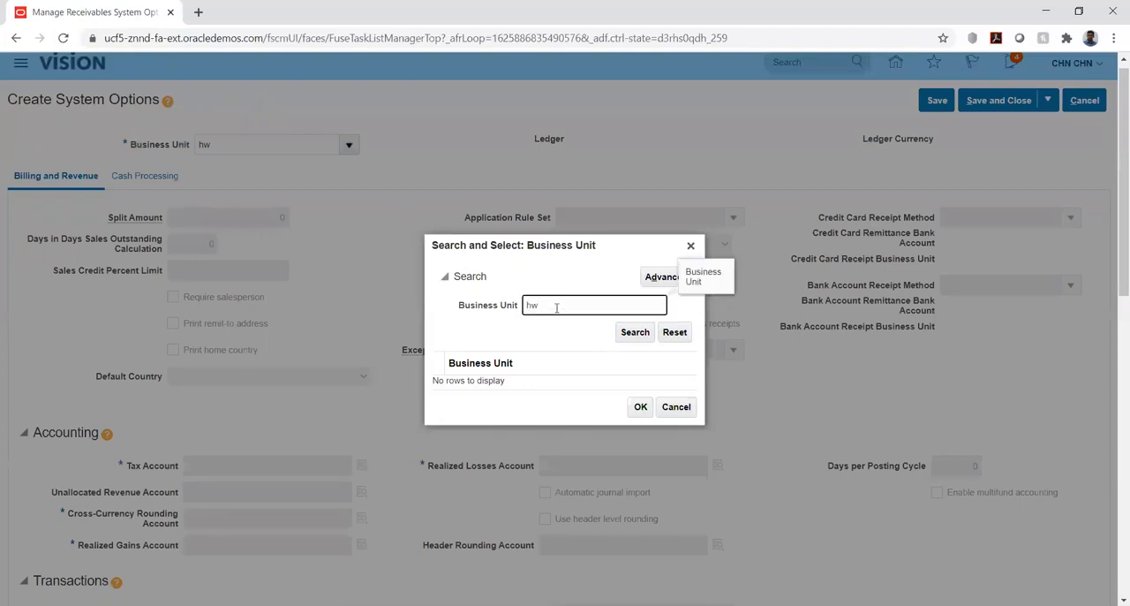
{"action": "left_click", "coordinate": [634, 334]}
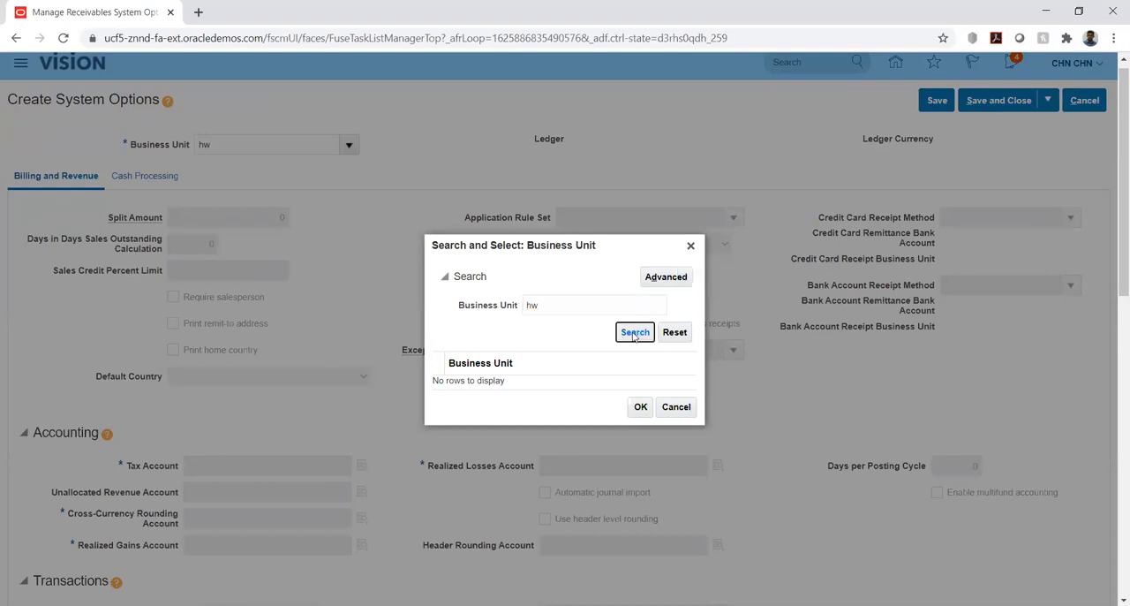
{"action": "left_click", "coordinate": [675, 406]}
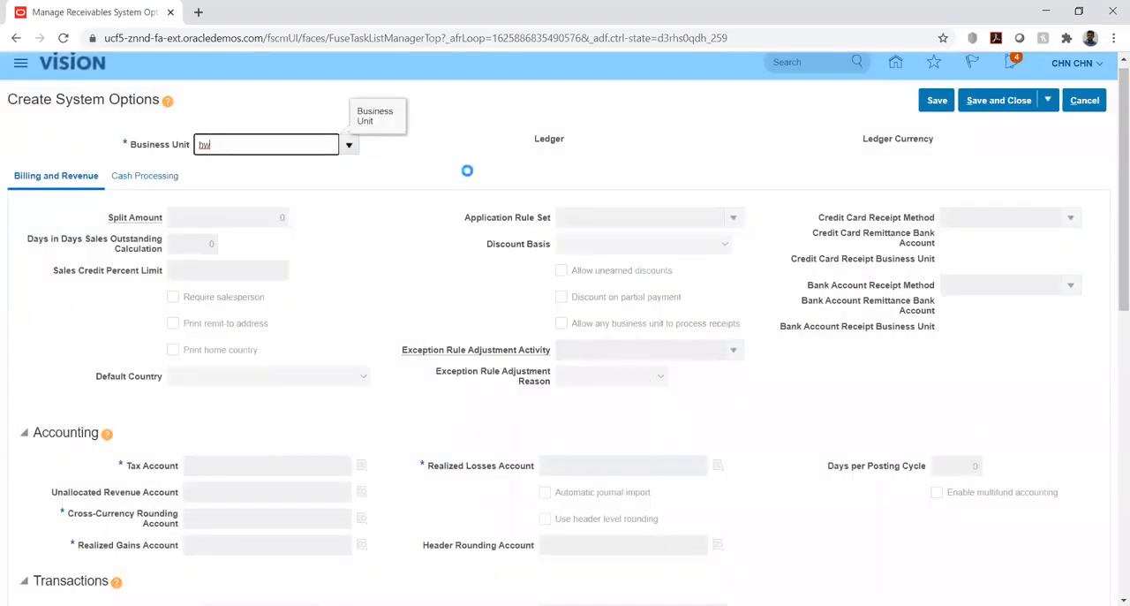
{"action": "left_click", "coordinate": [1087, 103]}
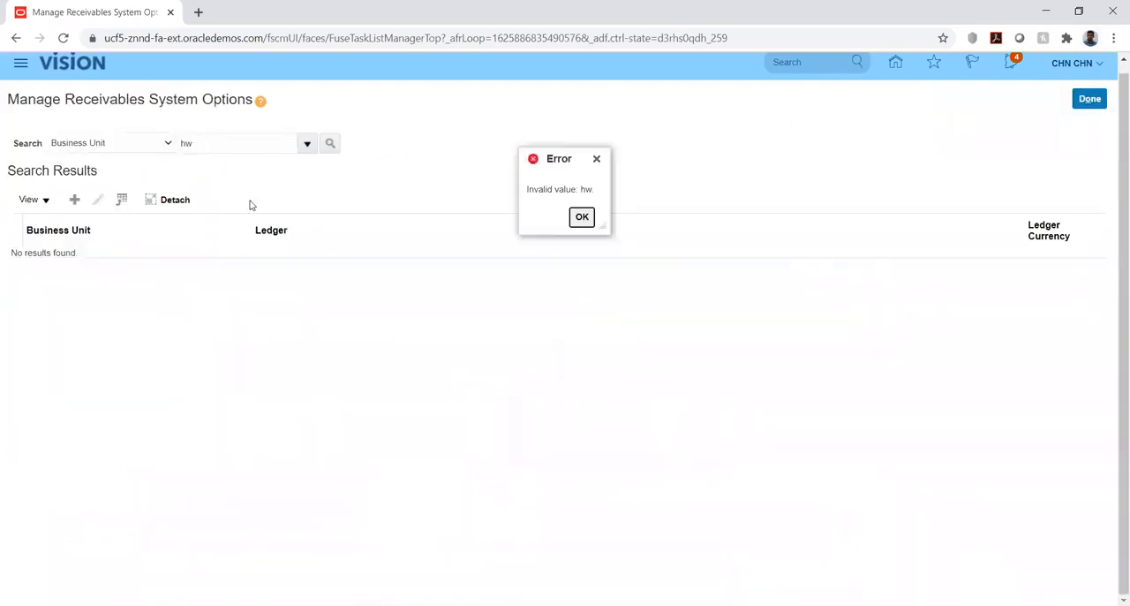
{"action": "left_click", "coordinate": [582, 217]}
Search the receivables system options by business unit HW_BU1, picked from the full business unit list, and open its record for editing.
{"action": "double_click", "coordinate": [224, 138]}
{"action": "key", "text": "BackSpace"}
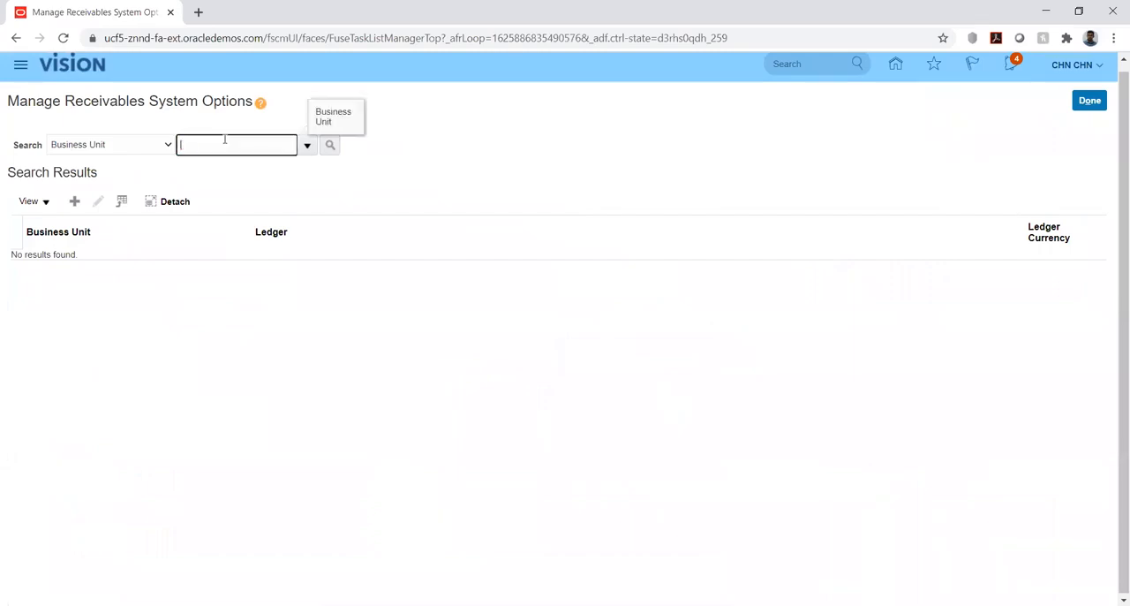
{"action": "left_click", "coordinate": [305, 144]}
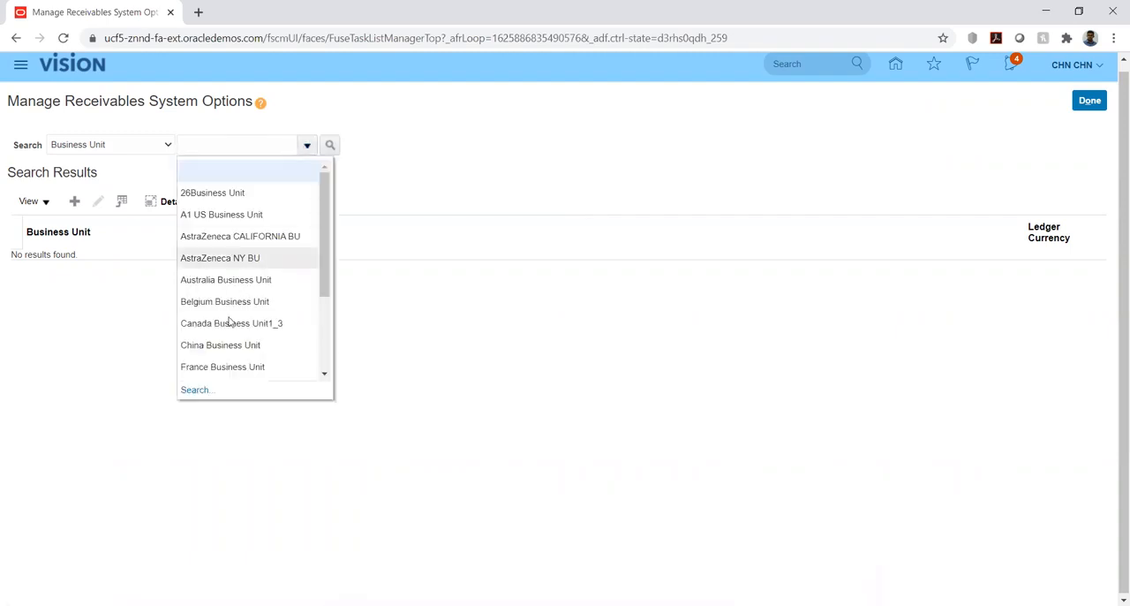
{"action": "left_click", "coordinate": [184, 388]}
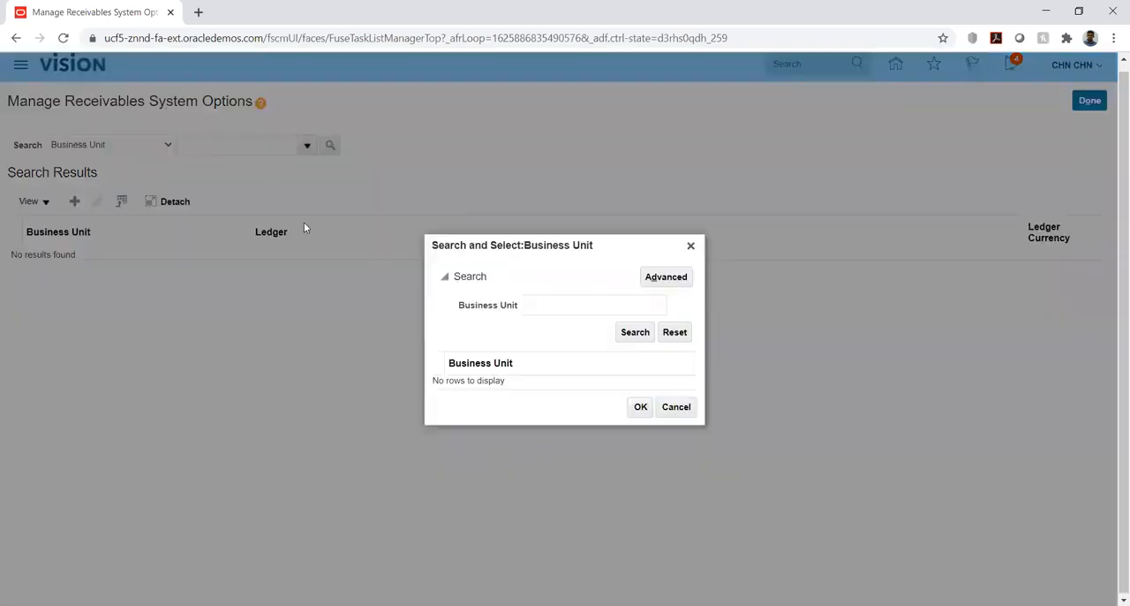
{"action": "left_click", "coordinate": [638, 334]}
{"action": "scroll", "coordinate": [538, 371], "scroll_direction": "down", "scroll_amount": 3}
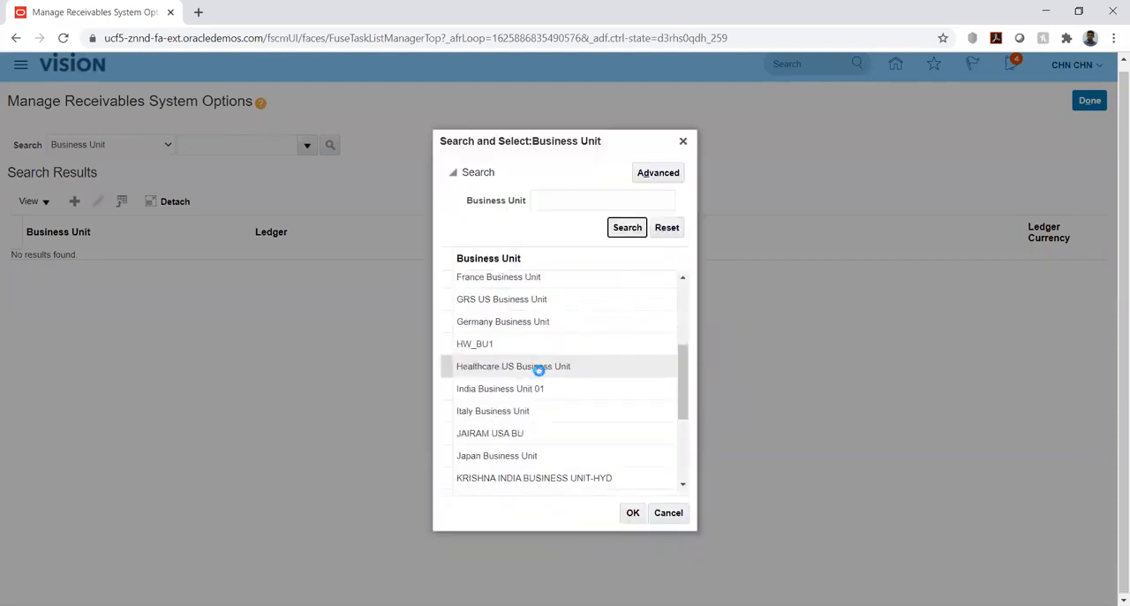
{"action": "left_click", "coordinate": [477, 346]}
{"action": "left_click", "coordinate": [633, 516]}
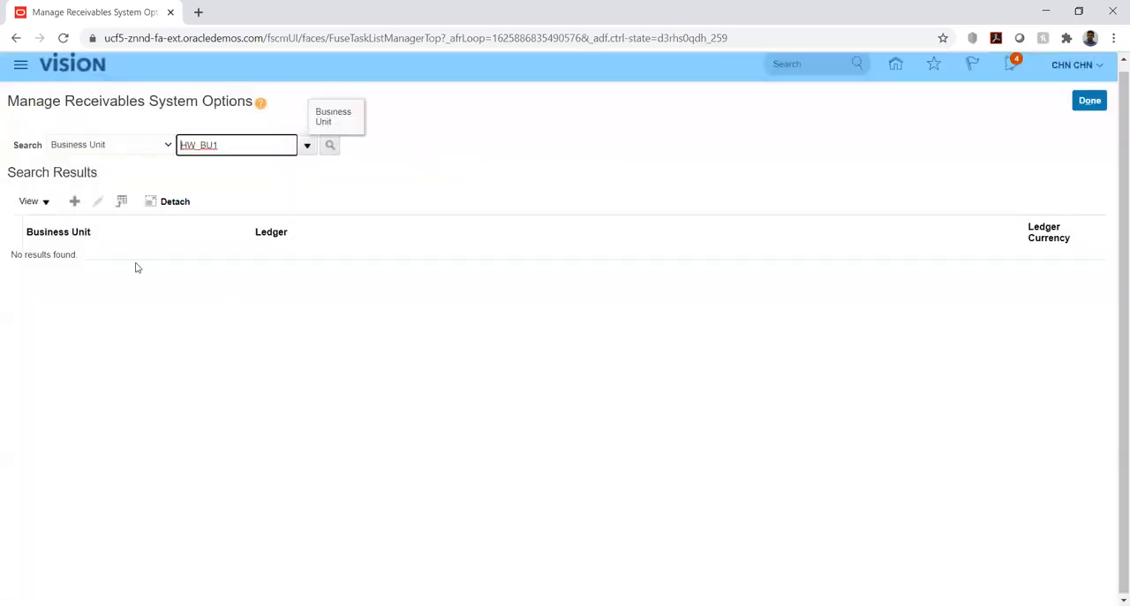
{"action": "left_click", "coordinate": [333, 146]}
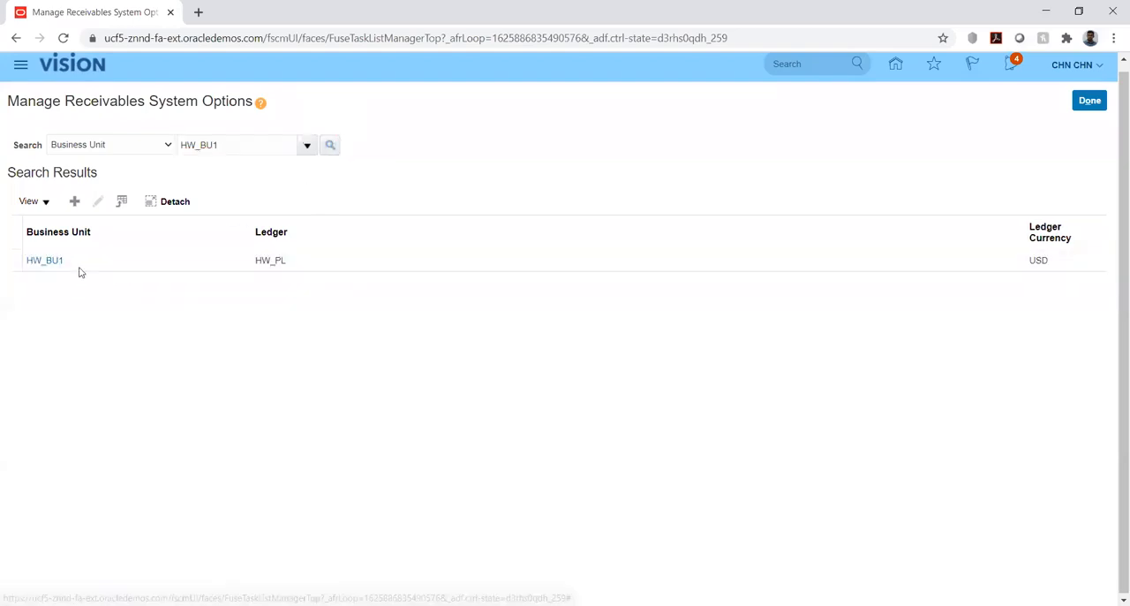
{"action": "left_click", "coordinate": [47, 260]}
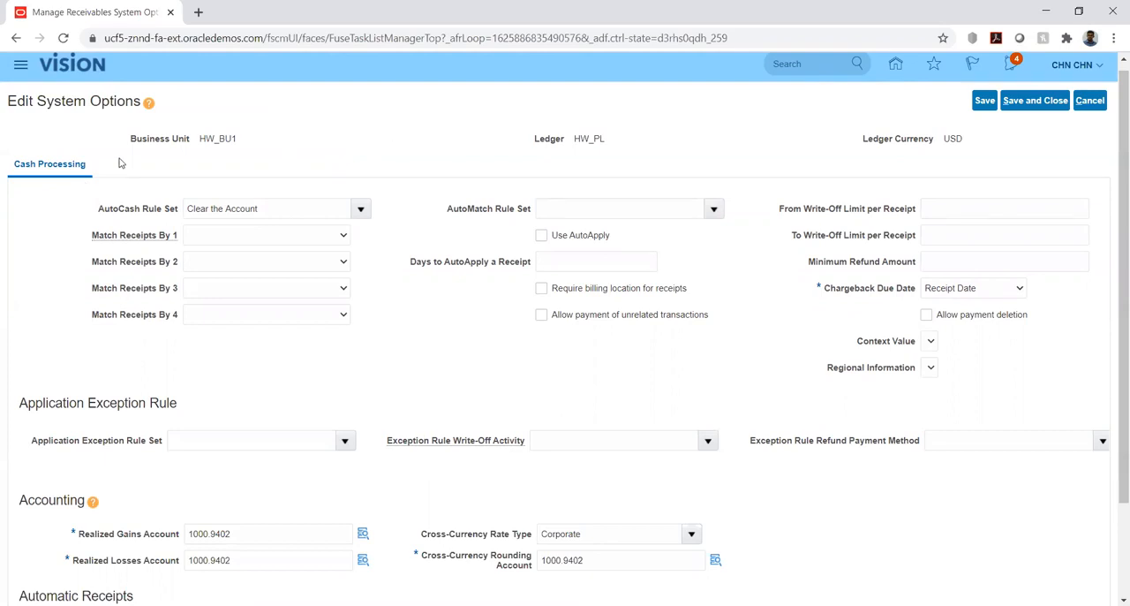
{"action": "left_click_drag", "start_coordinate": [201, 138], "coordinate": [240, 138]}
{"action": "left_click", "coordinate": [269, 143]}
{"action": "double_click", "coordinate": [250, 139]}
{"action": "left_click", "coordinate": [335, 151]}
Review the available AutoCash Rule Set choices and their descriptions in the cash processing options.
{"action": "left_click", "coordinate": [360, 208]}
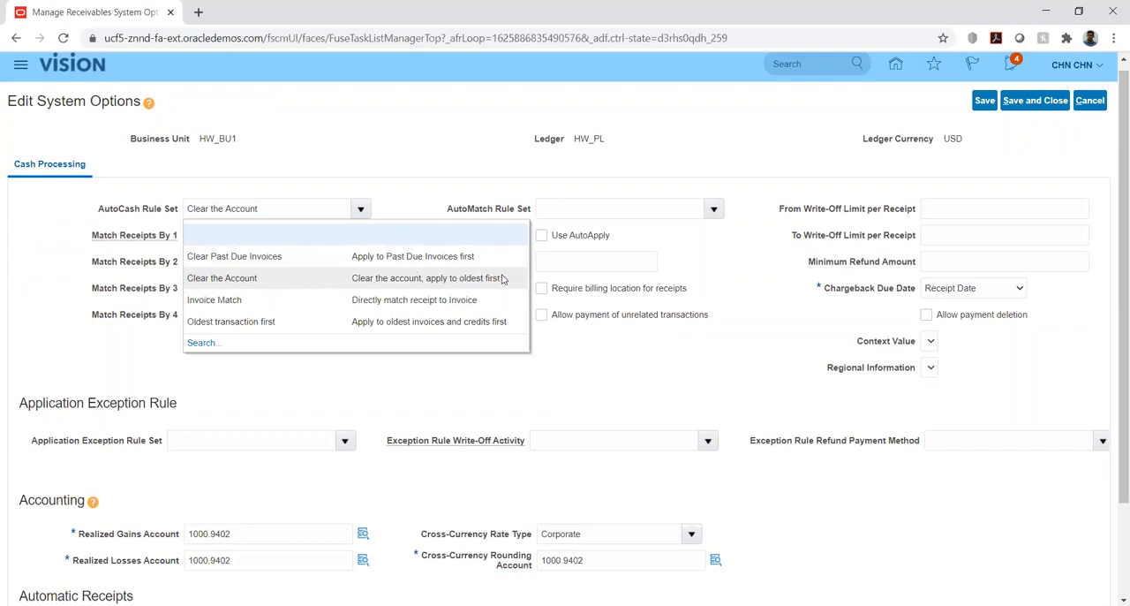
{"action": "left_click", "coordinate": [446, 280]}
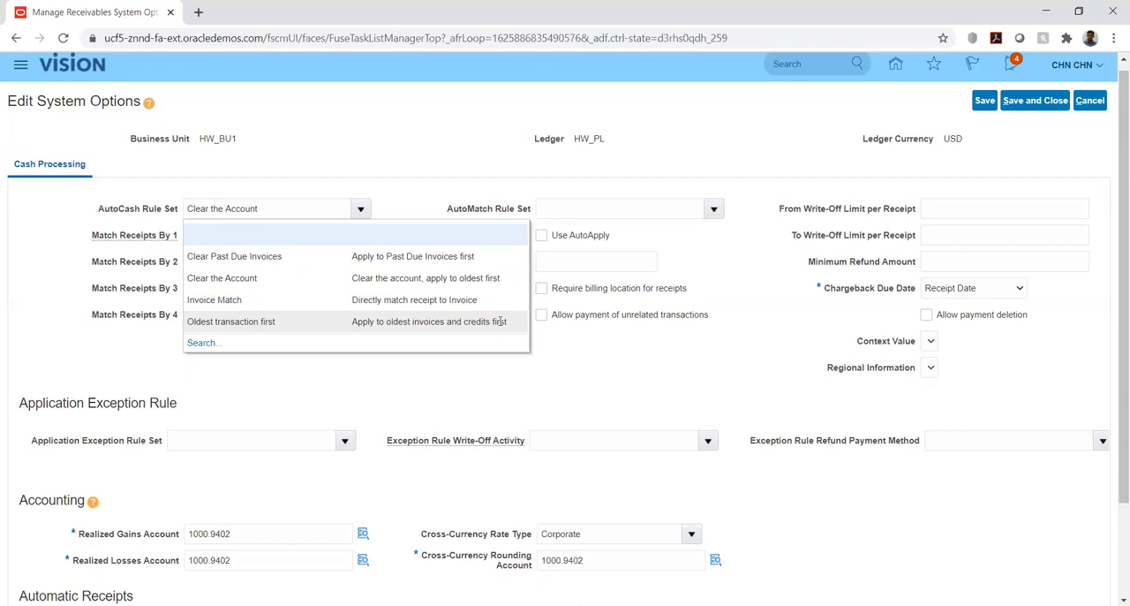
{"action": "left_click", "coordinate": [322, 372]}
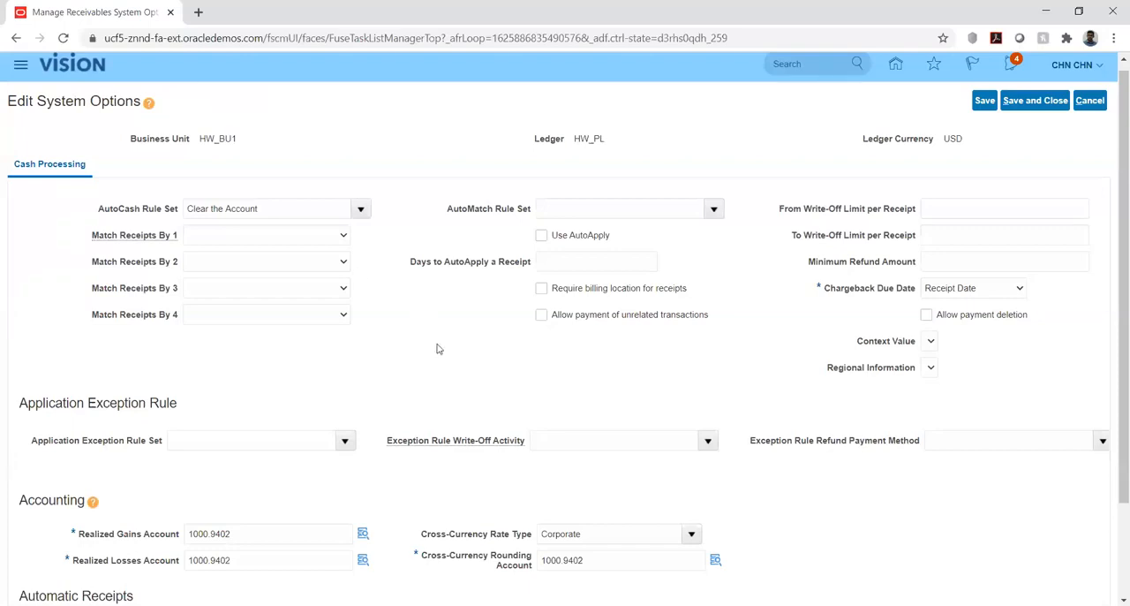
Review the AutoMatch Rule Set choices and the Days to AutoApply a Receipt option in the cash processing settings.
{"action": "left_click", "coordinate": [714, 208]}
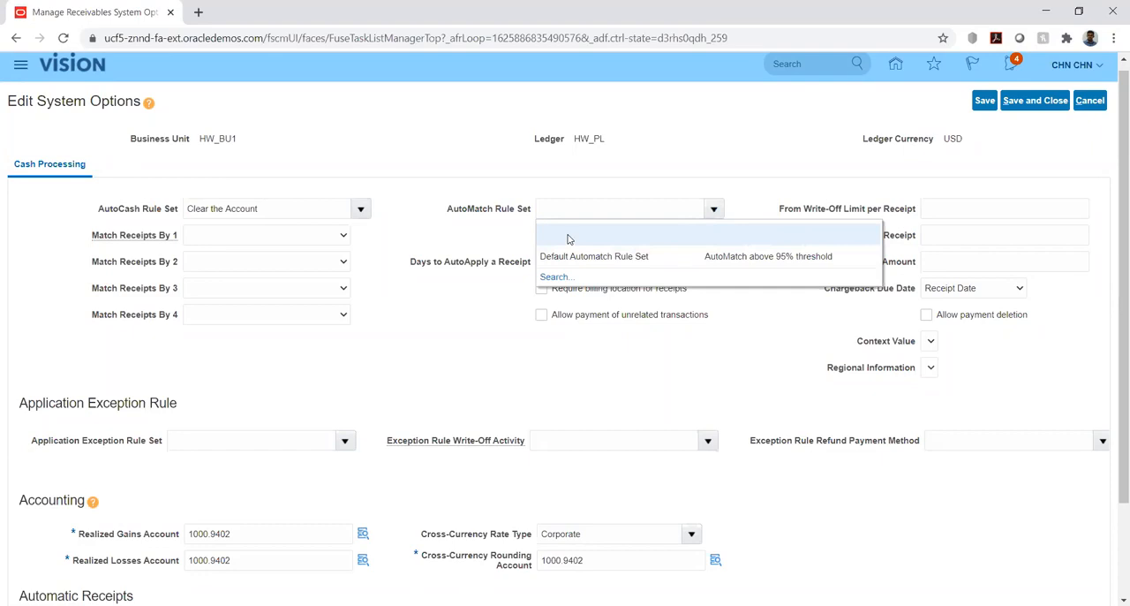
{"action": "left_click", "coordinate": [432, 233]}
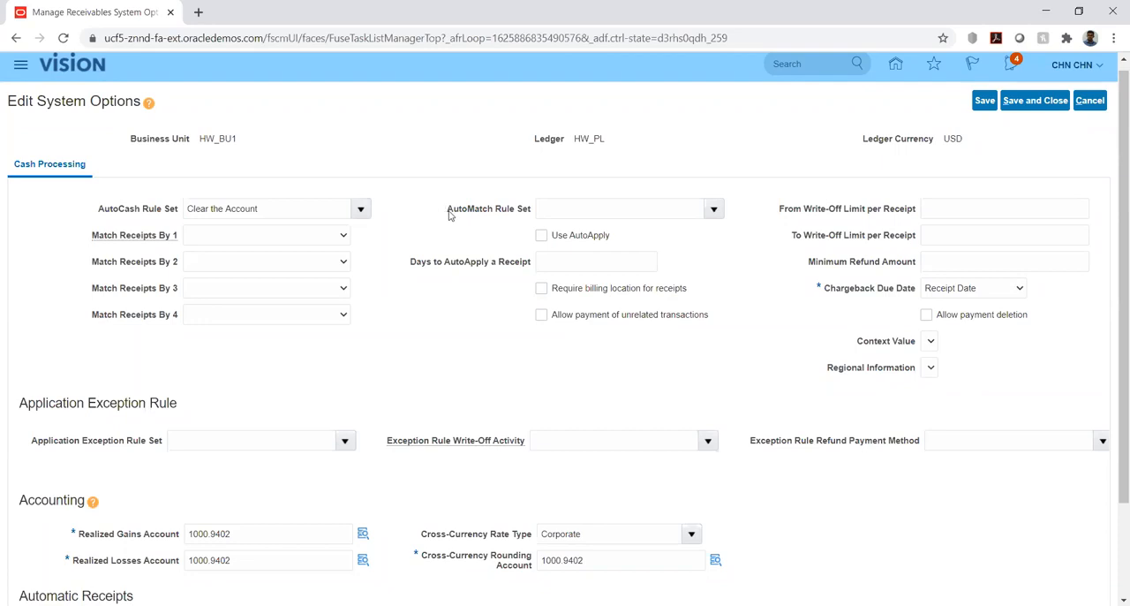
{"action": "left_click_drag", "start_coordinate": [447, 214], "coordinate": [516, 216]}
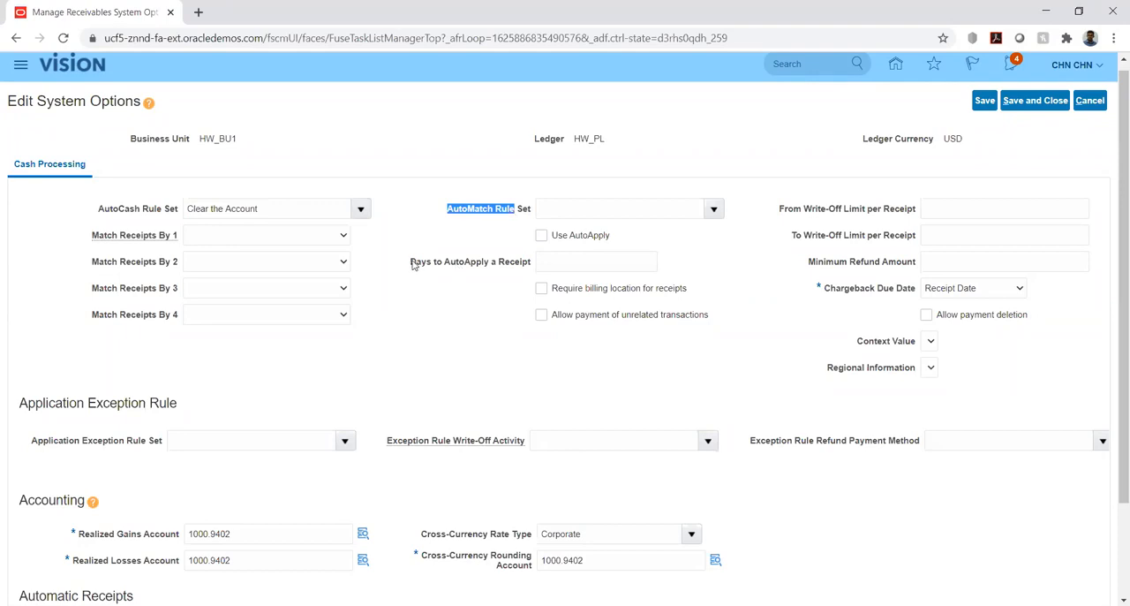
{"action": "left_click_drag", "start_coordinate": [413, 264], "coordinate": [529, 266]}
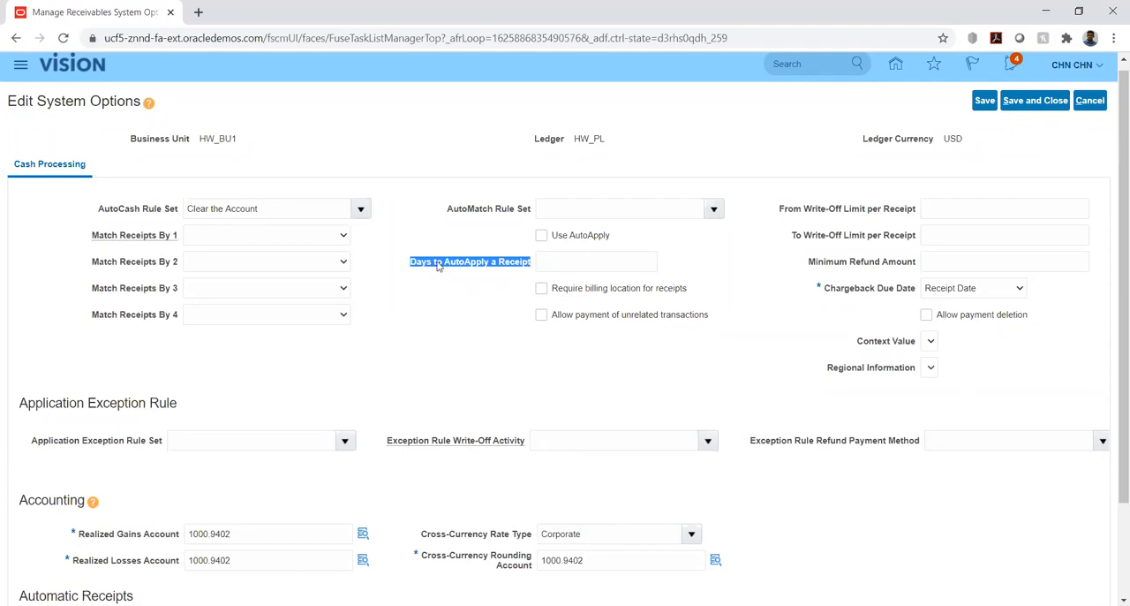
{"action": "left_click", "coordinate": [548, 264]}
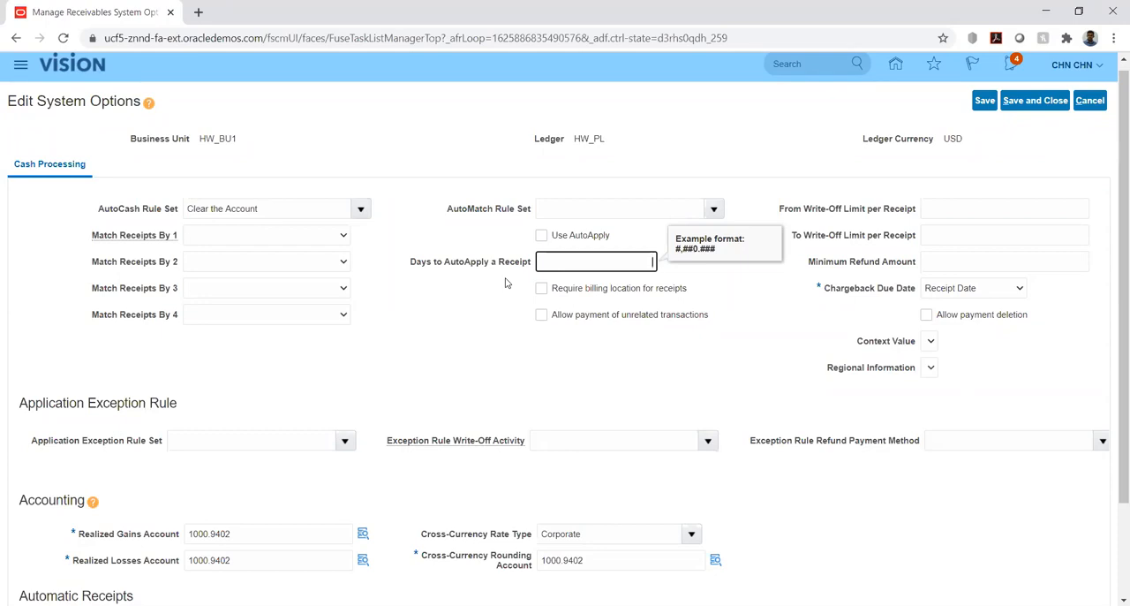
{"action": "left_click", "coordinate": [718, 354]}
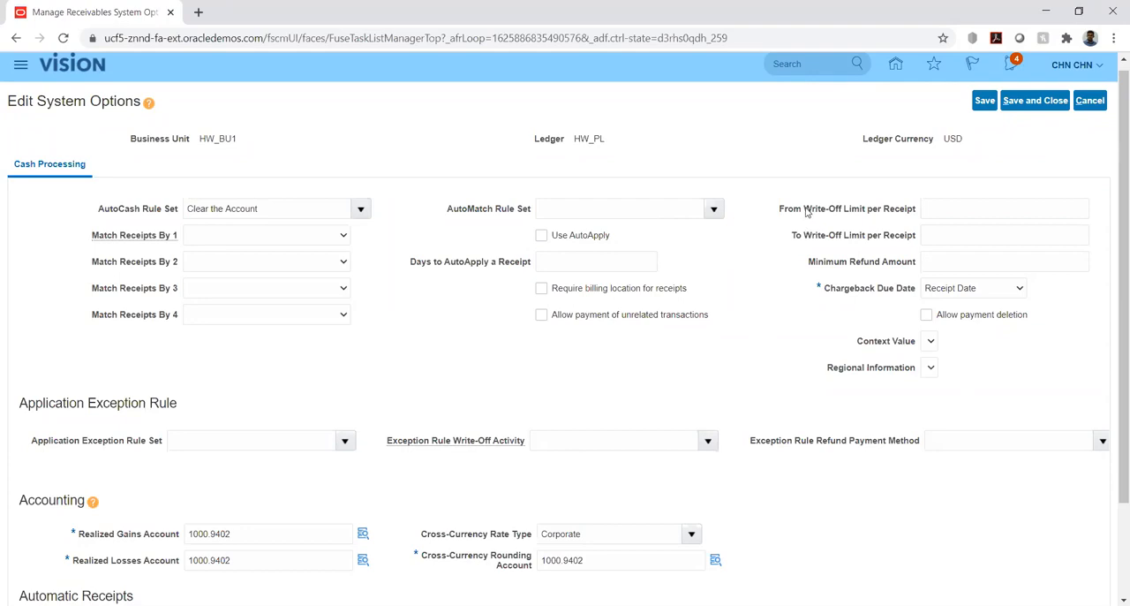
Examine the From and To Write-Off Limit per Receipt and Minimum Refund Amount options.
{"action": "left_click_drag", "start_coordinate": [806, 212], "coordinate": [842, 213]}
{"action": "left_click", "coordinate": [931, 207]}
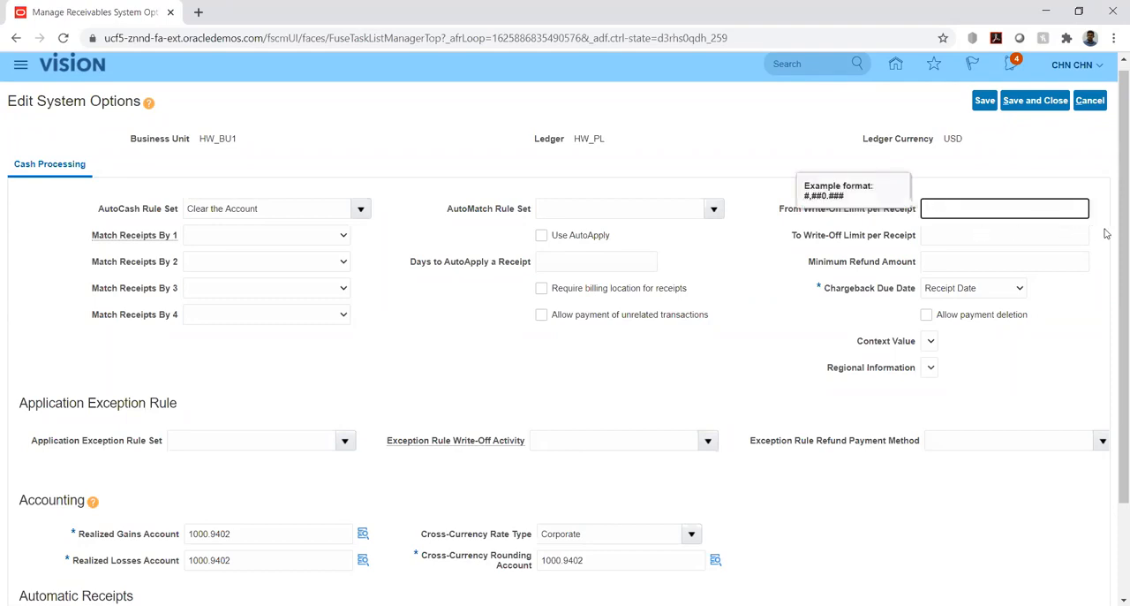
{"action": "left_click", "coordinate": [1106, 234]}
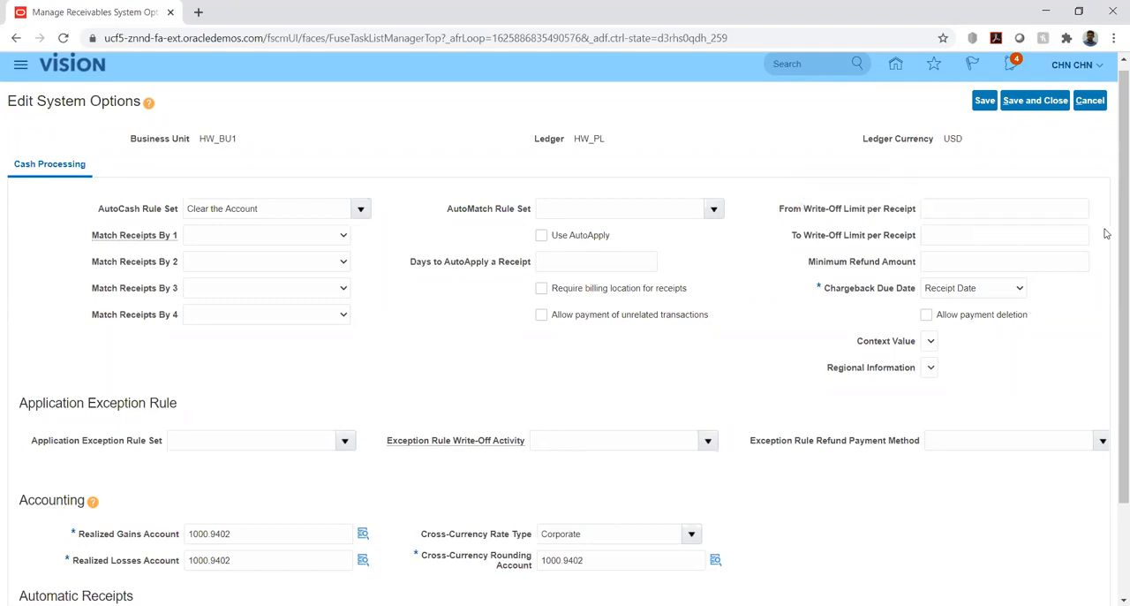
{"action": "left_click", "coordinate": [983, 208]}
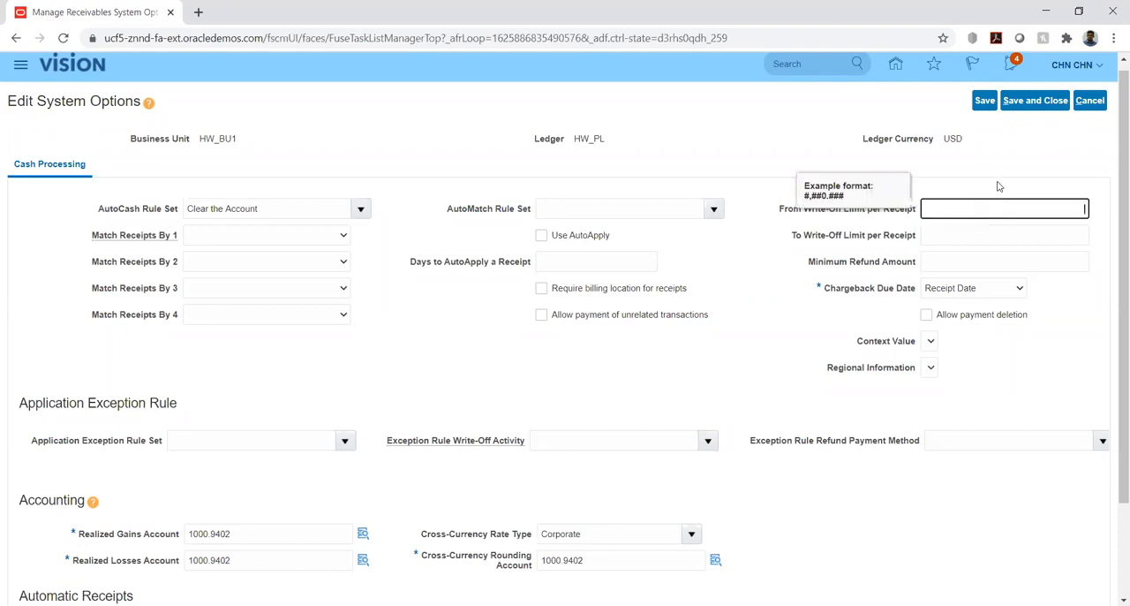
{"action": "left_click", "coordinate": [999, 187]}
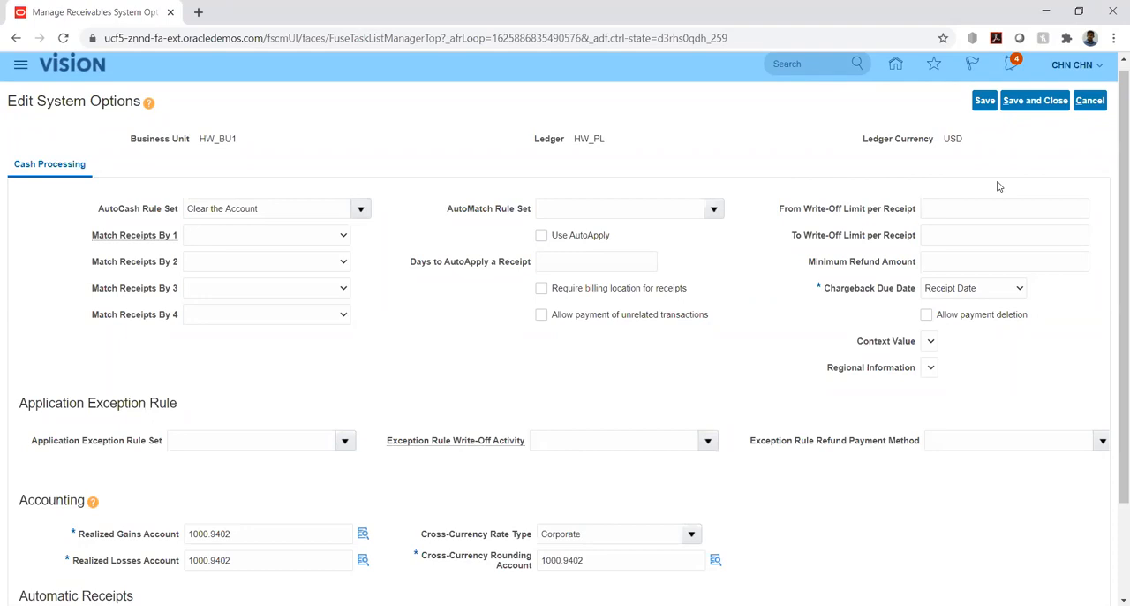
{"action": "left_click", "coordinate": [1013, 209]}
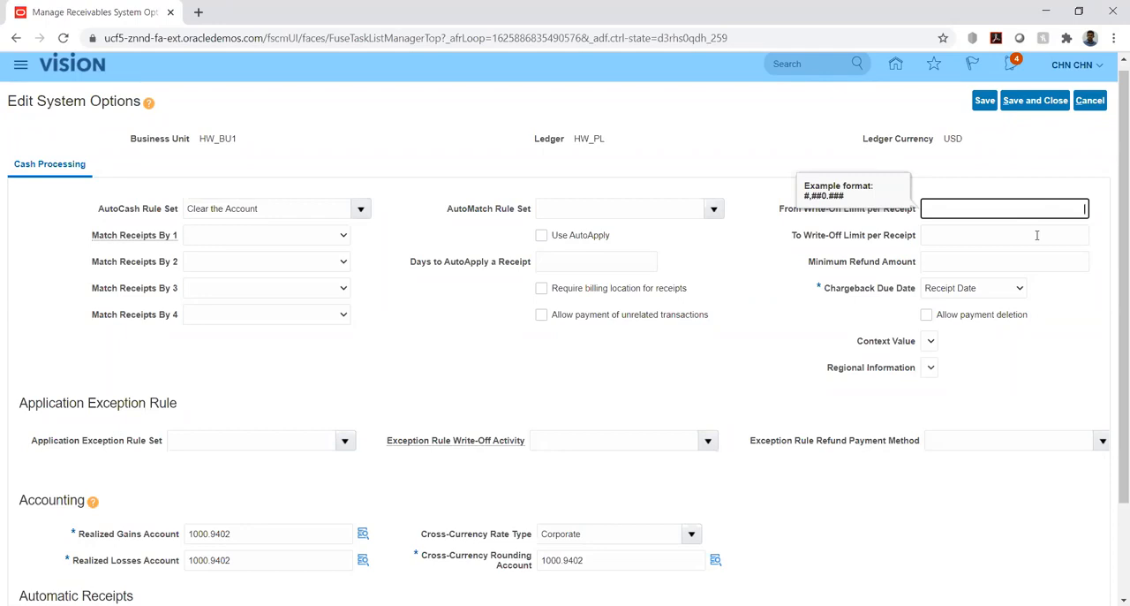
{"action": "left_click", "coordinate": [1101, 239]}
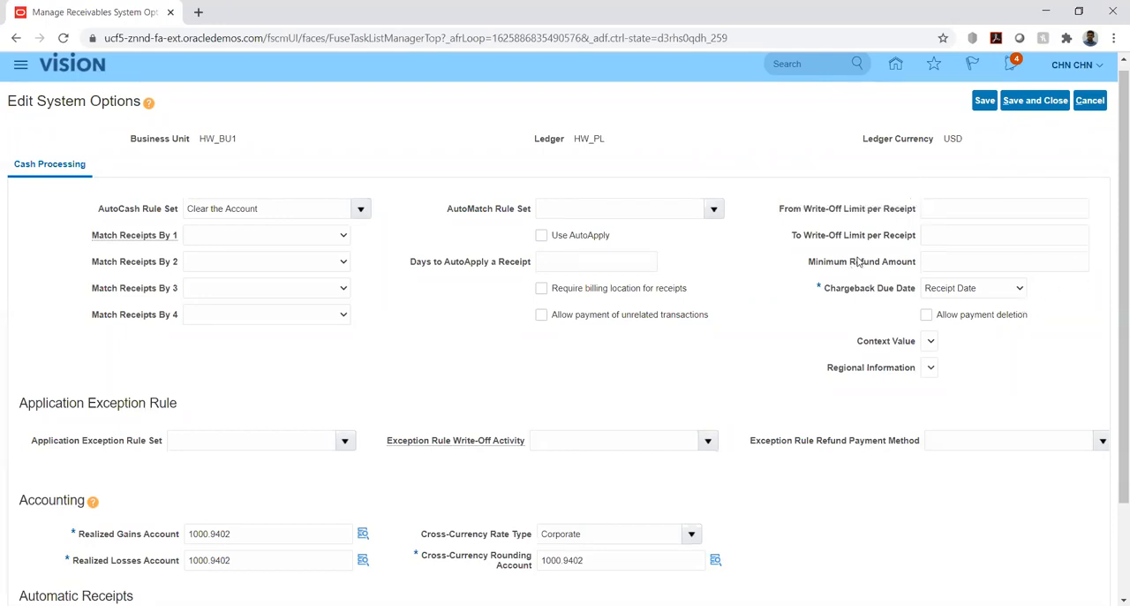
{"action": "left_click", "coordinate": [964, 262]}
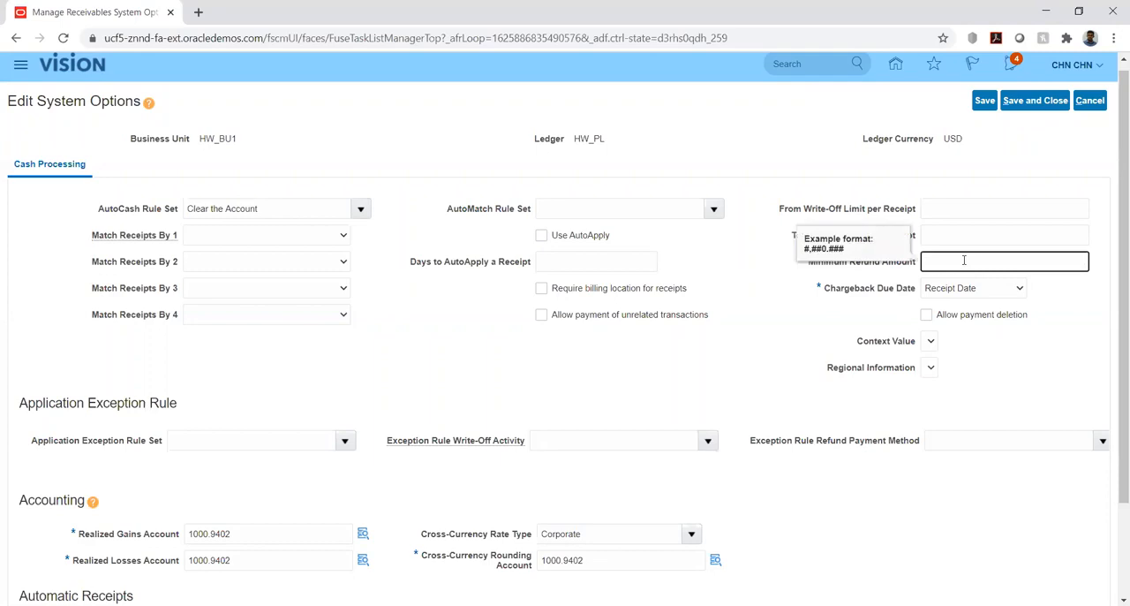
{"action": "left_click", "coordinate": [1103, 214]}
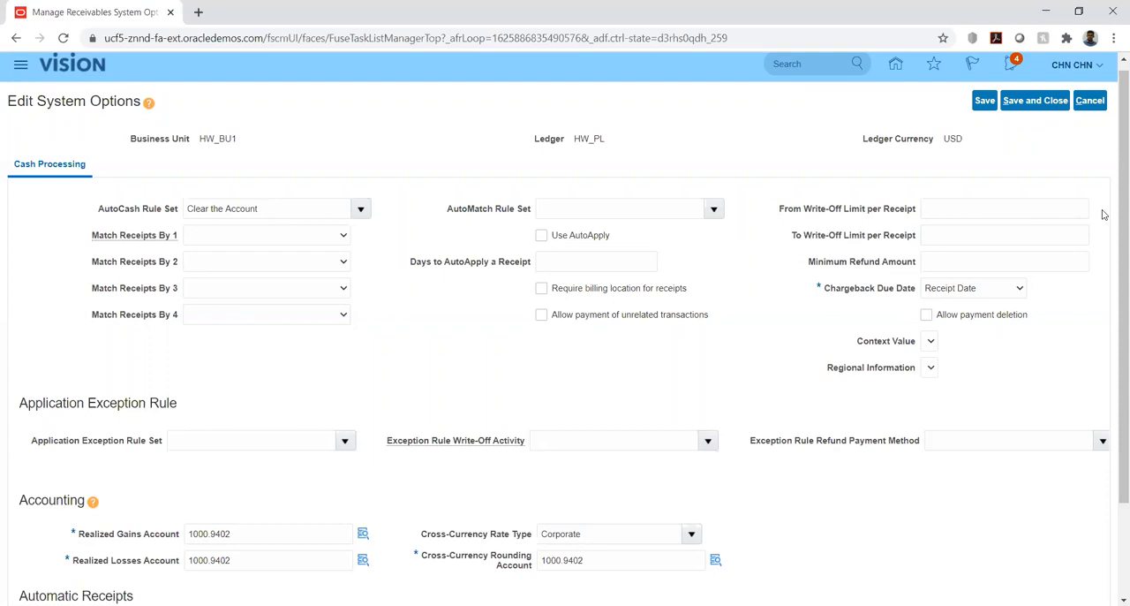
{"action": "left_click", "coordinate": [1028, 256]}
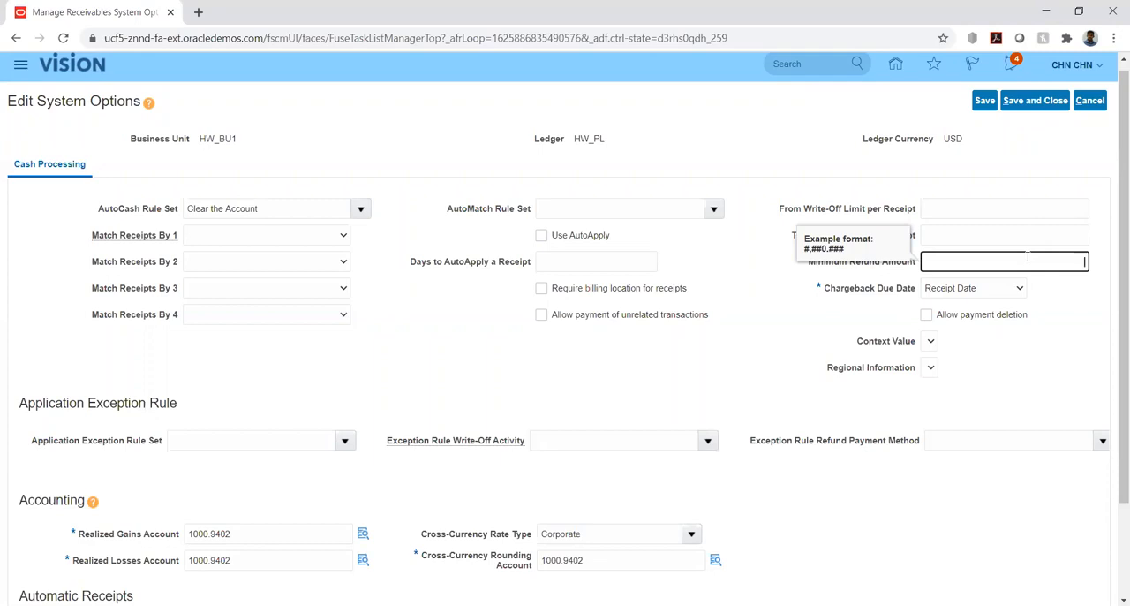
{"action": "left_click", "coordinate": [1065, 294]}
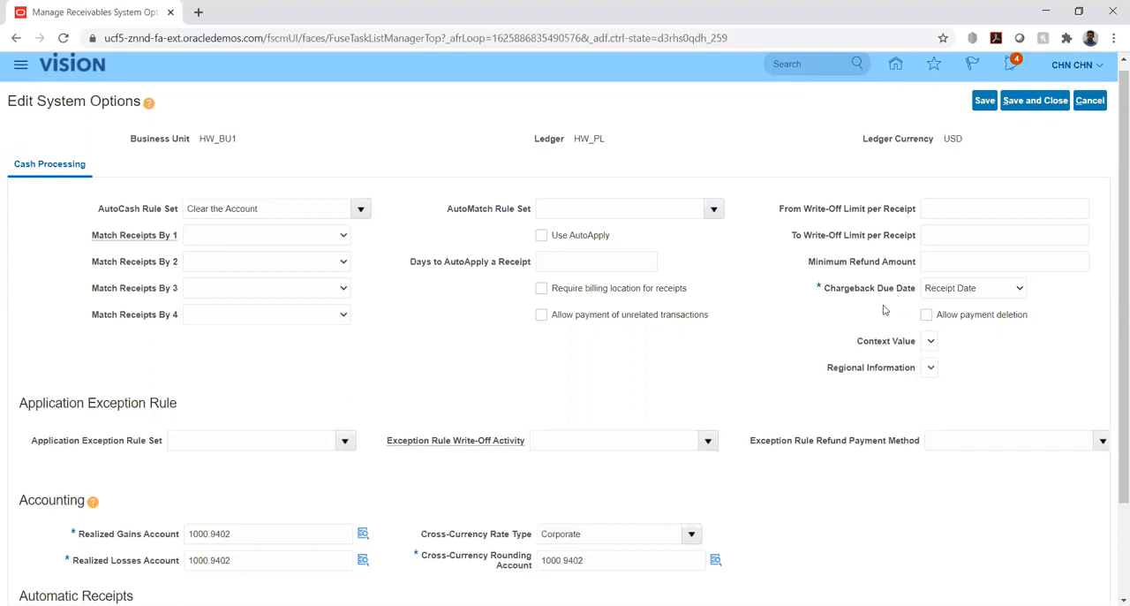
Review the available Chargeback Due Date choices and the Application Exception Rule Set choices.
{"action": "left_click", "coordinate": [991, 295]}
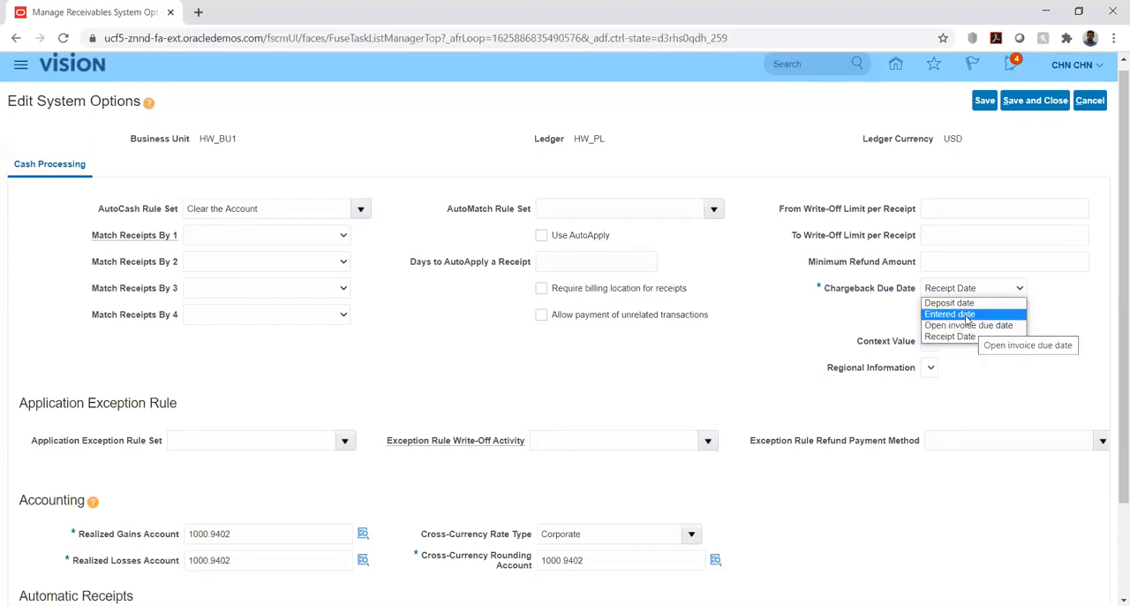
{"action": "left_click", "coordinate": [1075, 317]}
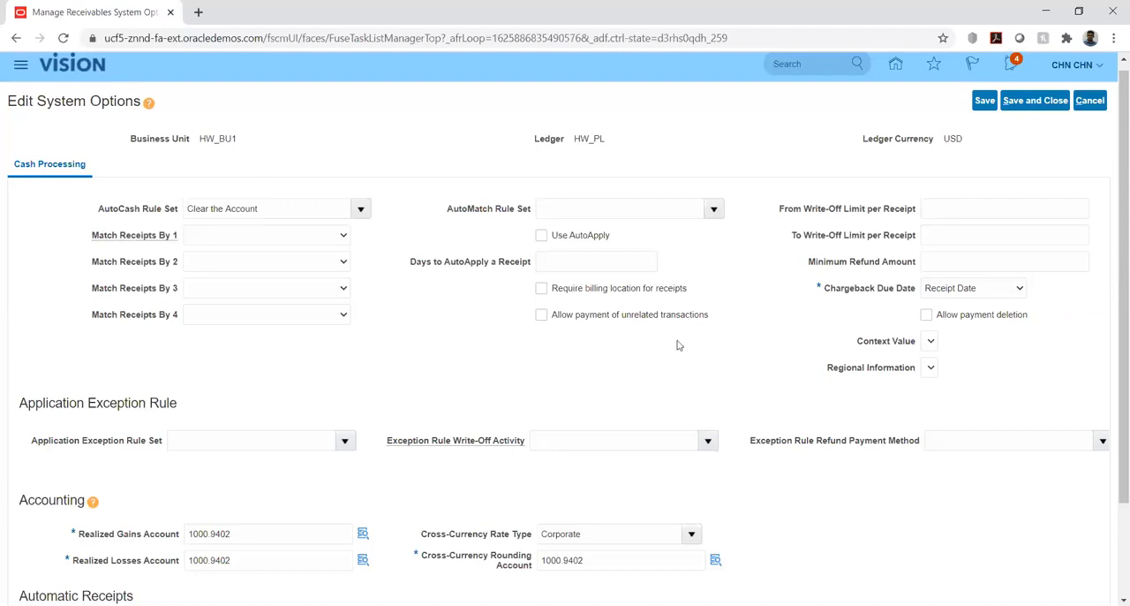
{"action": "scroll", "coordinate": [384, 363], "scroll_direction": "down", "scroll_amount": 2}
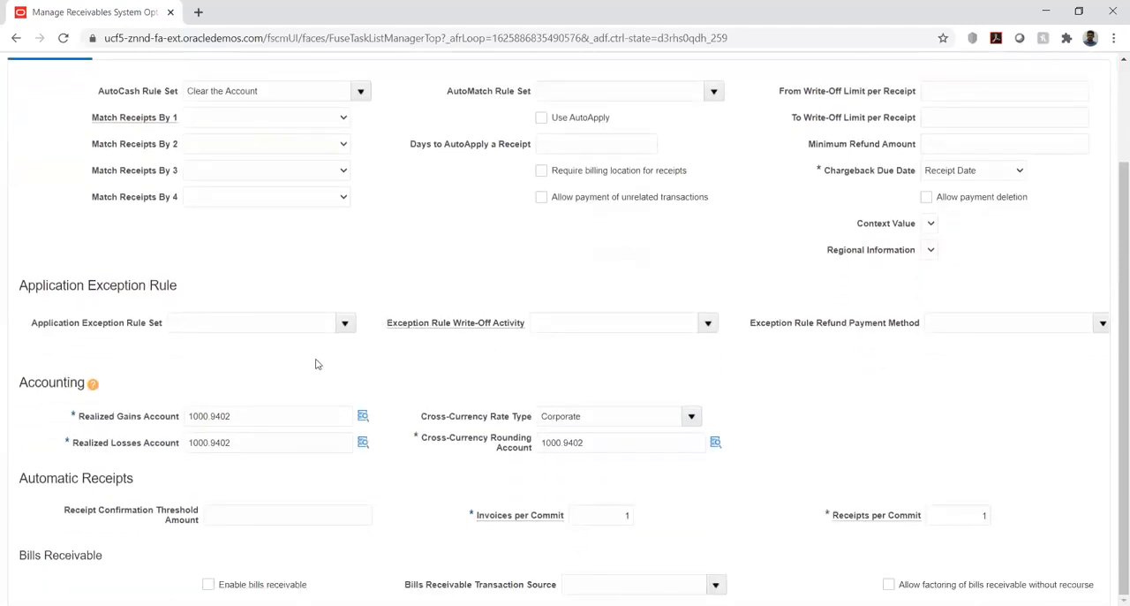
{"action": "left_click", "coordinate": [345, 322]}
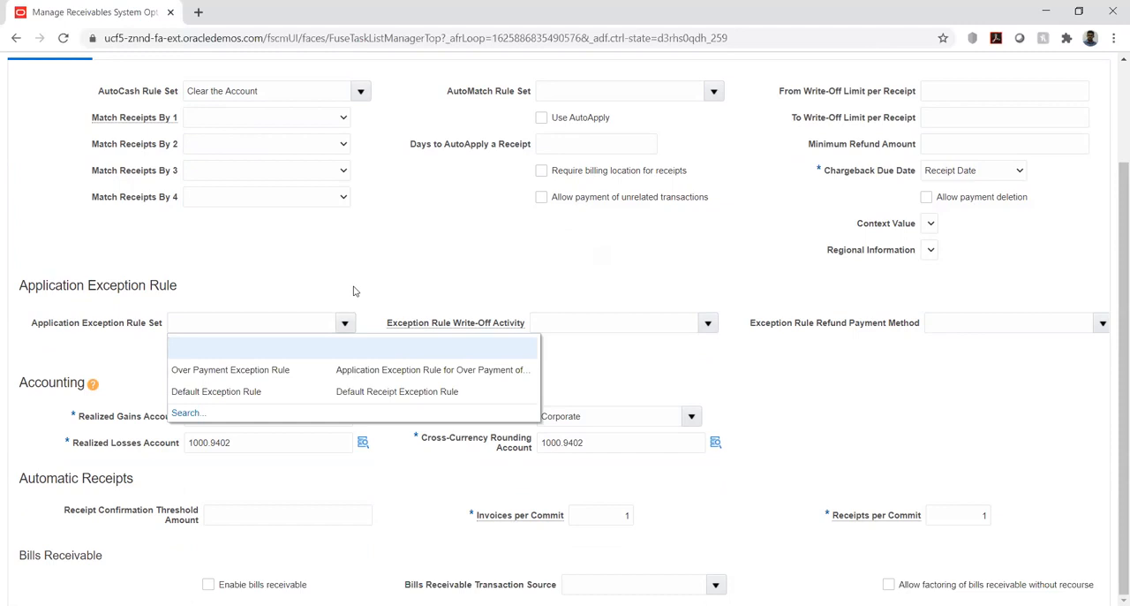
{"action": "left_click", "coordinate": [354, 291]}
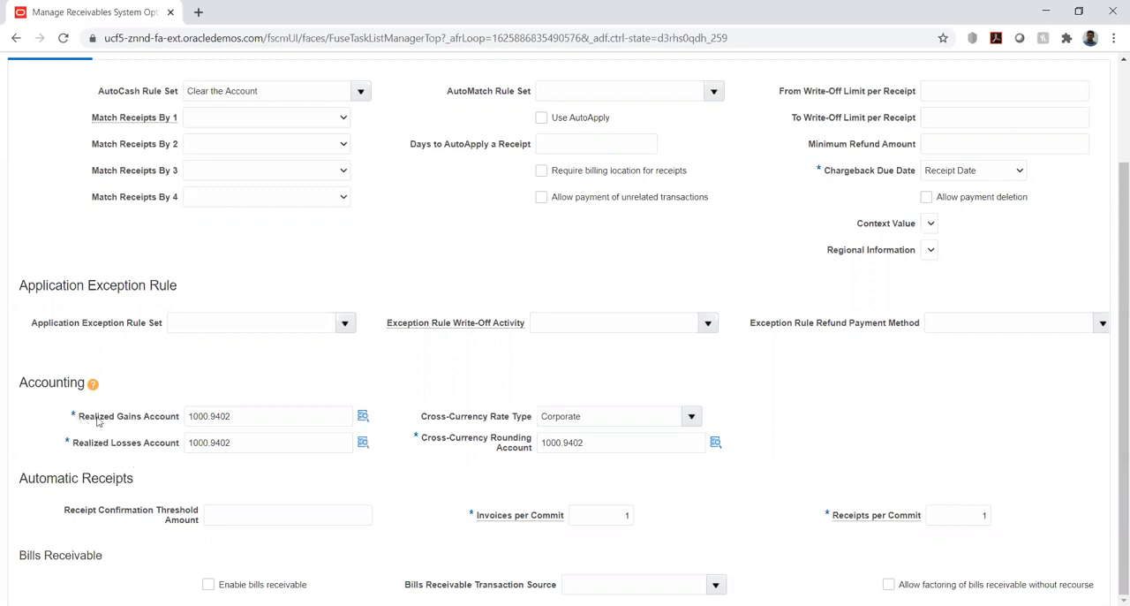
Examine the accounting options: the realized gains and losses accounts, the Cross-Currency Rate Type choices and the Cross-Currency Rounding Account.
{"action": "left_click_drag", "start_coordinate": [78, 416], "coordinate": [142, 420]}
{"action": "left_click_drag", "start_coordinate": [77, 444], "coordinate": [181, 446]}
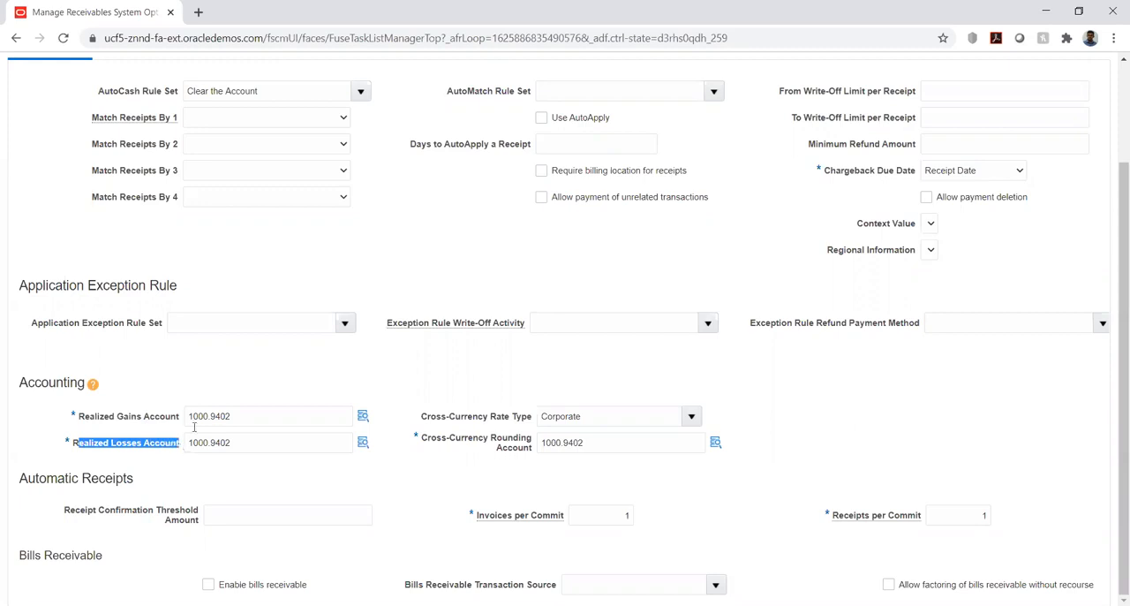
{"action": "left_click", "coordinate": [256, 381]}
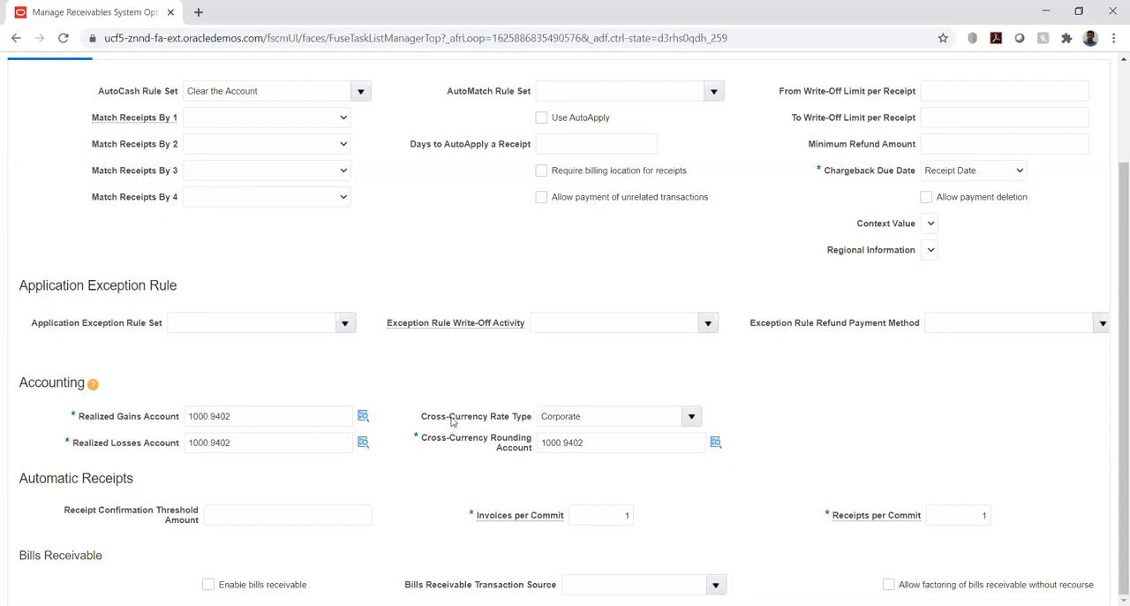
{"action": "left_click", "coordinate": [690, 417]}
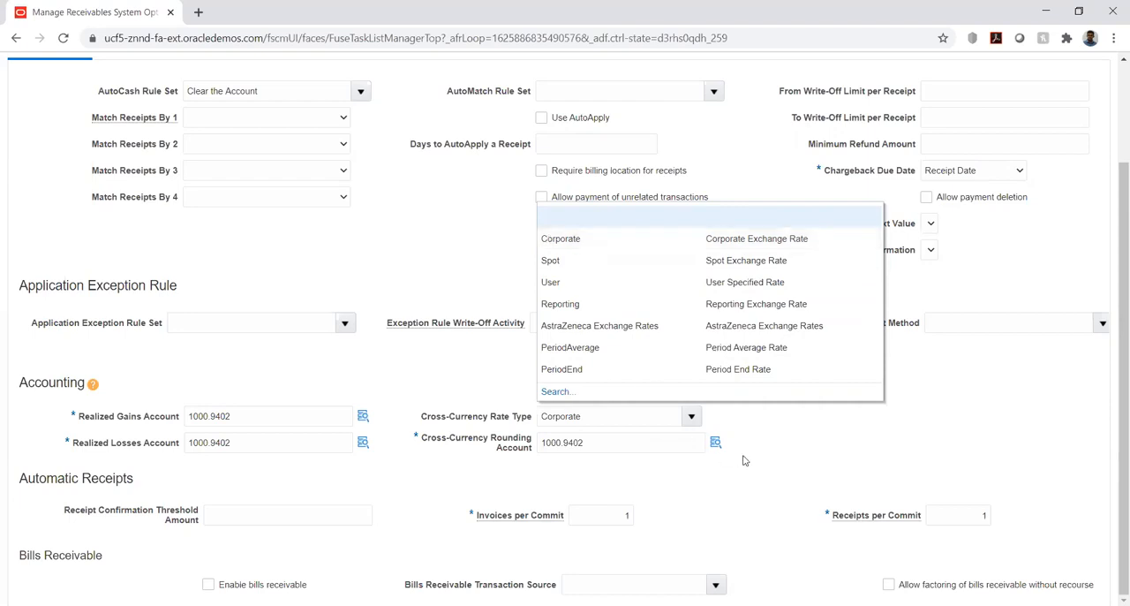
{"action": "left_click", "coordinate": [777, 440]}
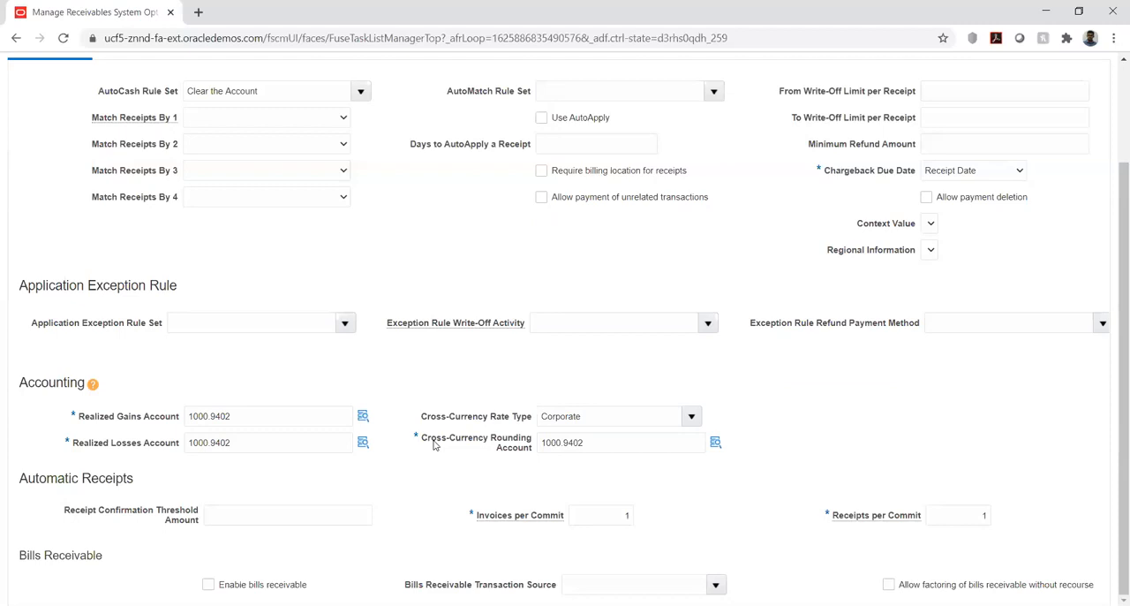
{"action": "left_click_drag", "start_coordinate": [431, 444], "coordinate": [478, 444]}
{"action": "left_click", "coordinate": [419, 476]}
Examine the Automatic Receipts options, including Invoices per Commit and Receipt Confirmation Threshold Amount.
{"action": "left_click_drag", "start_coordinate": [82, 478], "coordinate": [138, 479]}
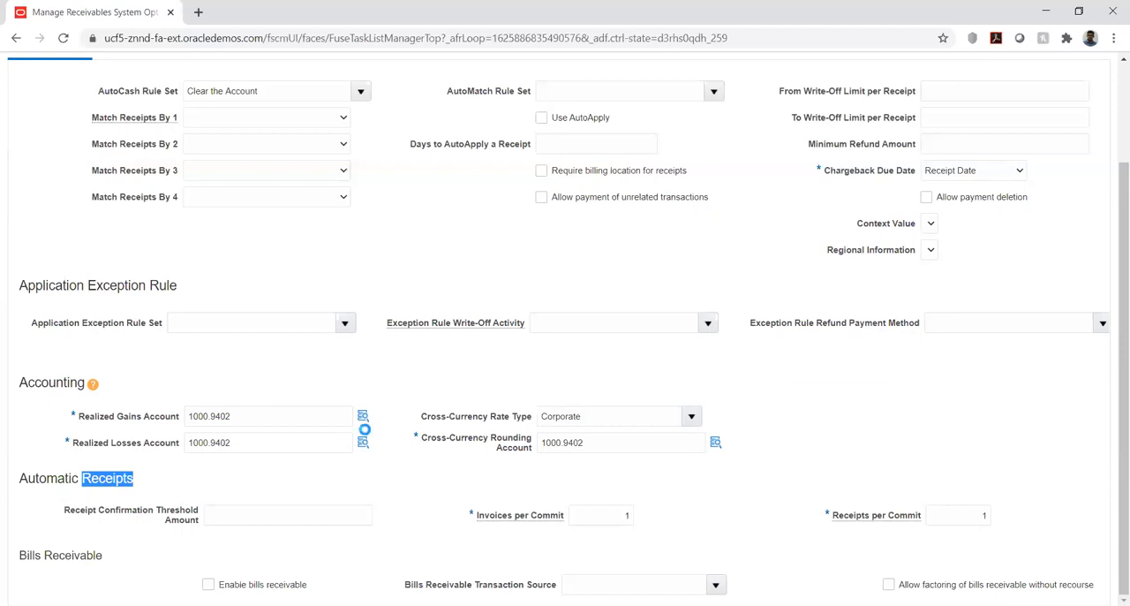
{"action": "left_click", "coordinate": [395, 520]}
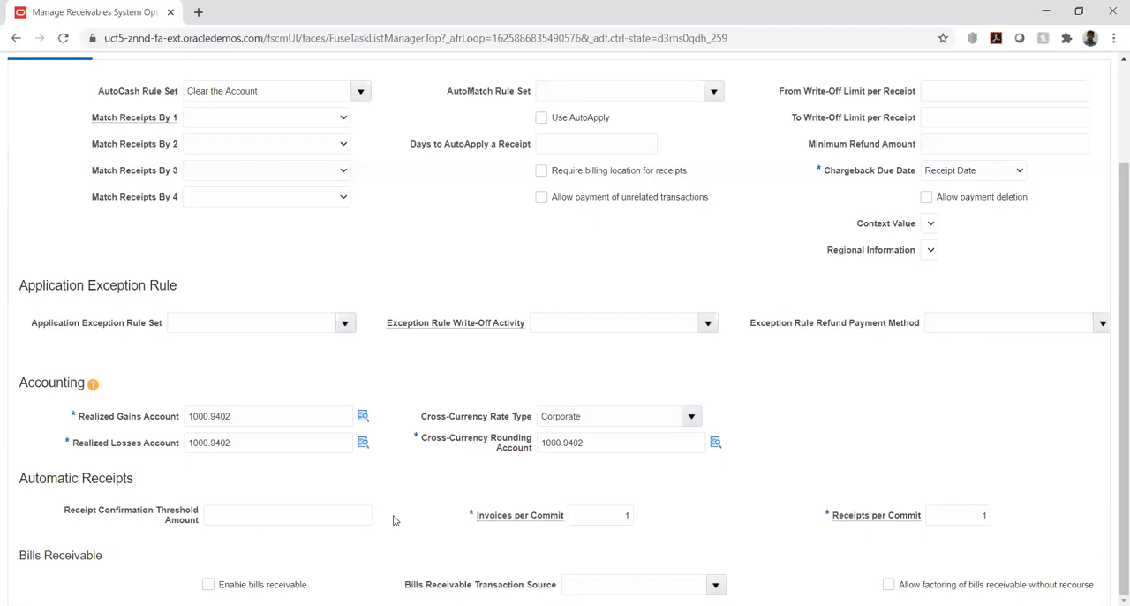
{"action": "left_click", "coordinate": [628, 519]}
{"action": "type", "text": "1"}
{"action": "left_click_drag", "start_coordinate": [65, 512], "coordinate": [202, 517]}
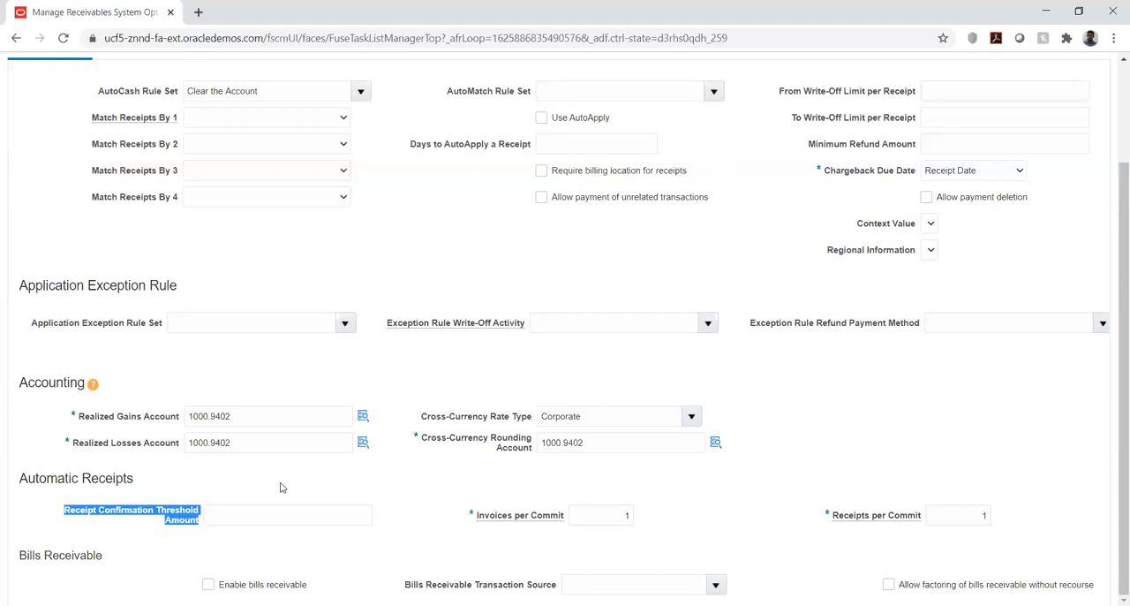
{"action": "left_click", "coordinate": [394, 503]}
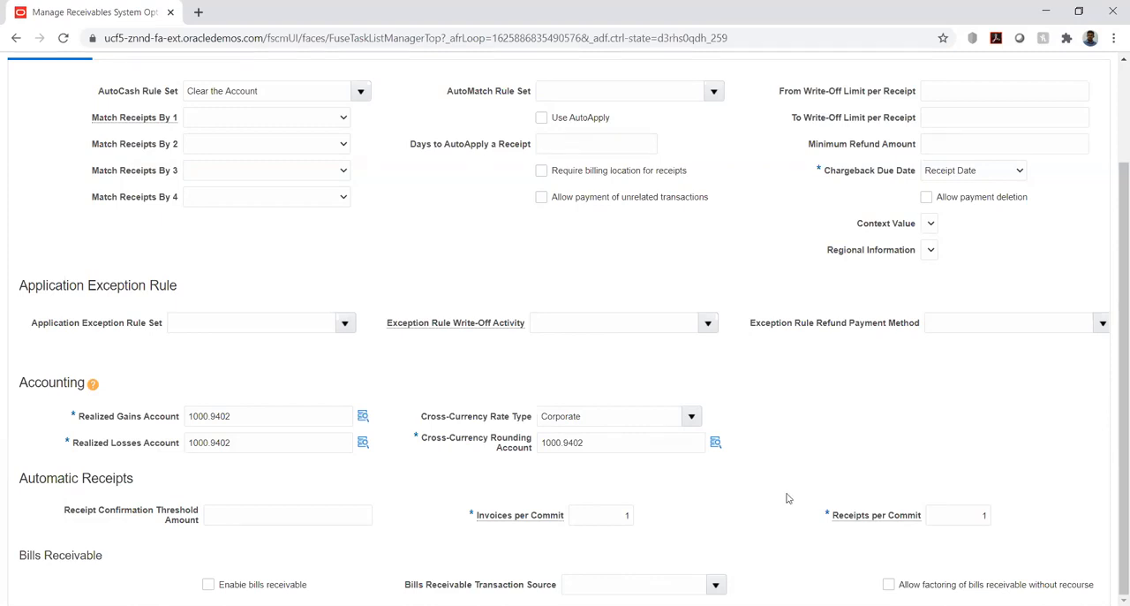
Review the available AutoCash Rule Set, AutoMatch Rule Set and Match Receipts By 1 choices in the cash processing options.
{"action": "scroll", "coordinate": [787, 498], "scroll_direction": "up", "scroll_amount": 3}
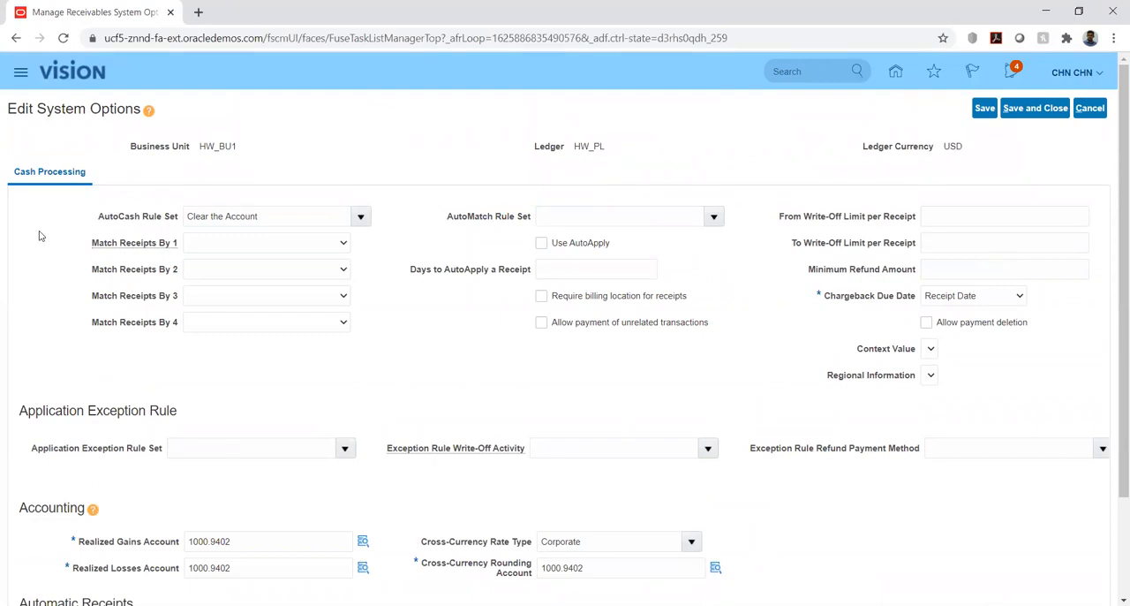
{"action": "left_click", "coordinate": [361, 216]}
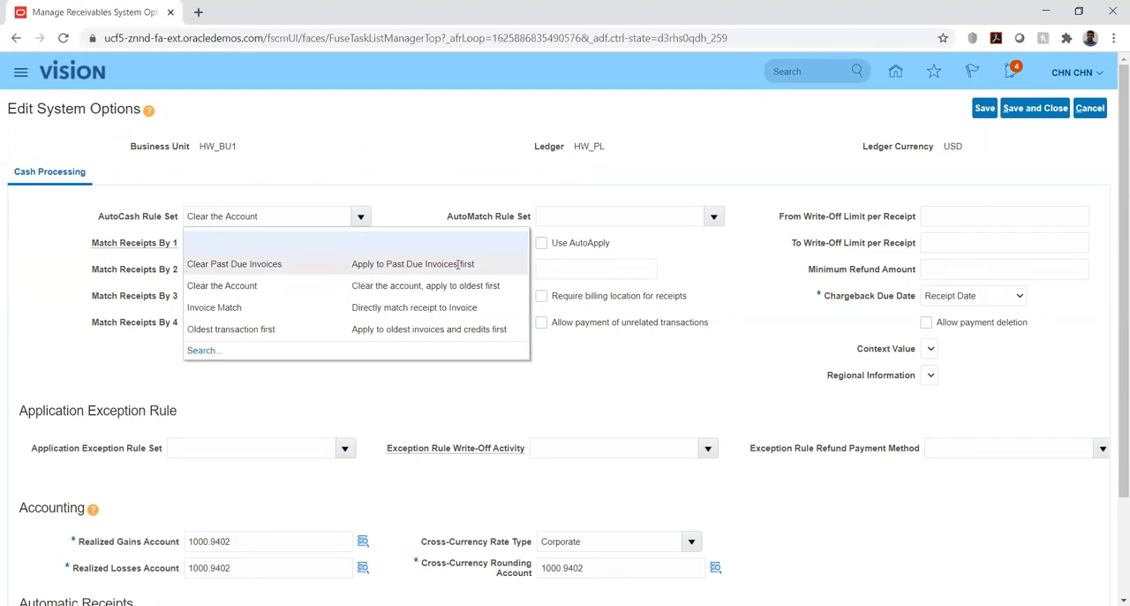
{"action": "left_click", "coordinate": [428, 205]}
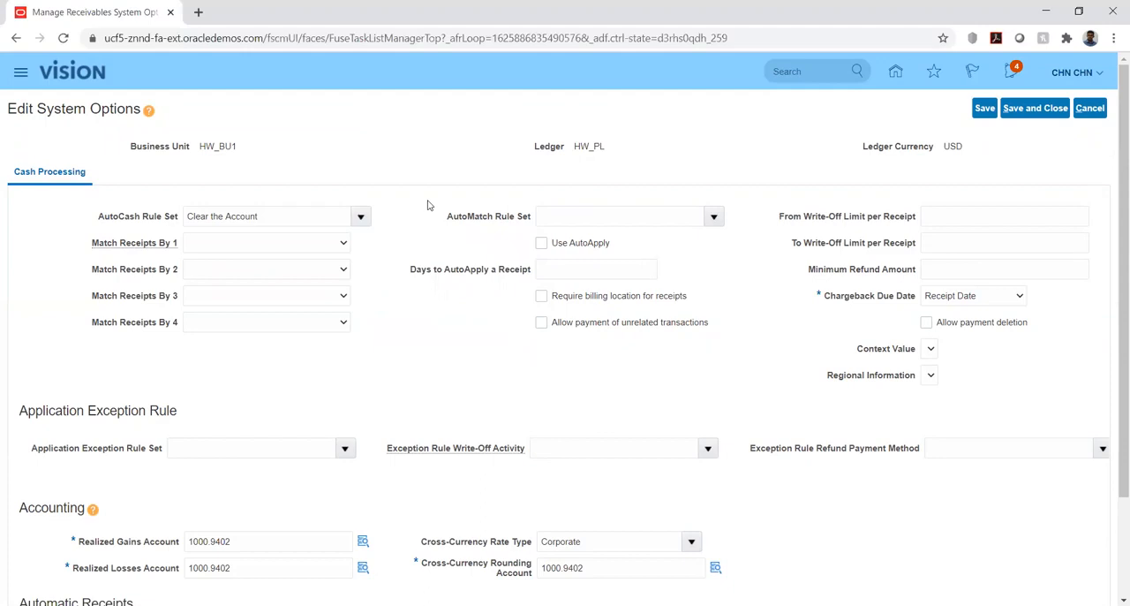
{"action": "left_click", "coordinate": [359, 217]}
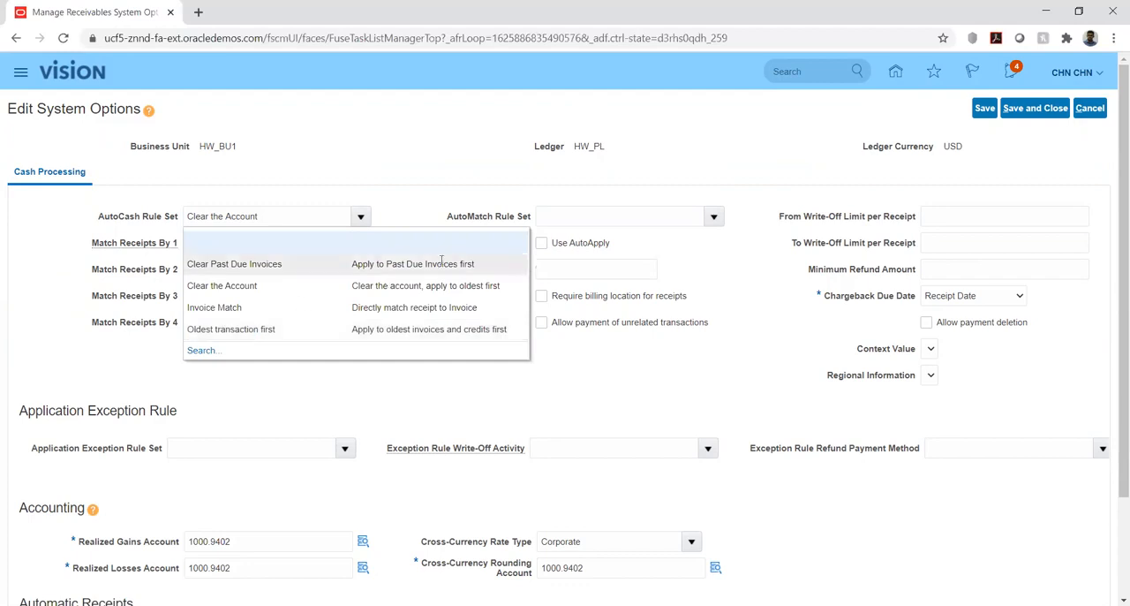
{"action": "left_click", "coordinate": [695, 253]}
{"action": "left_click", "coordinate": [713, 217]}
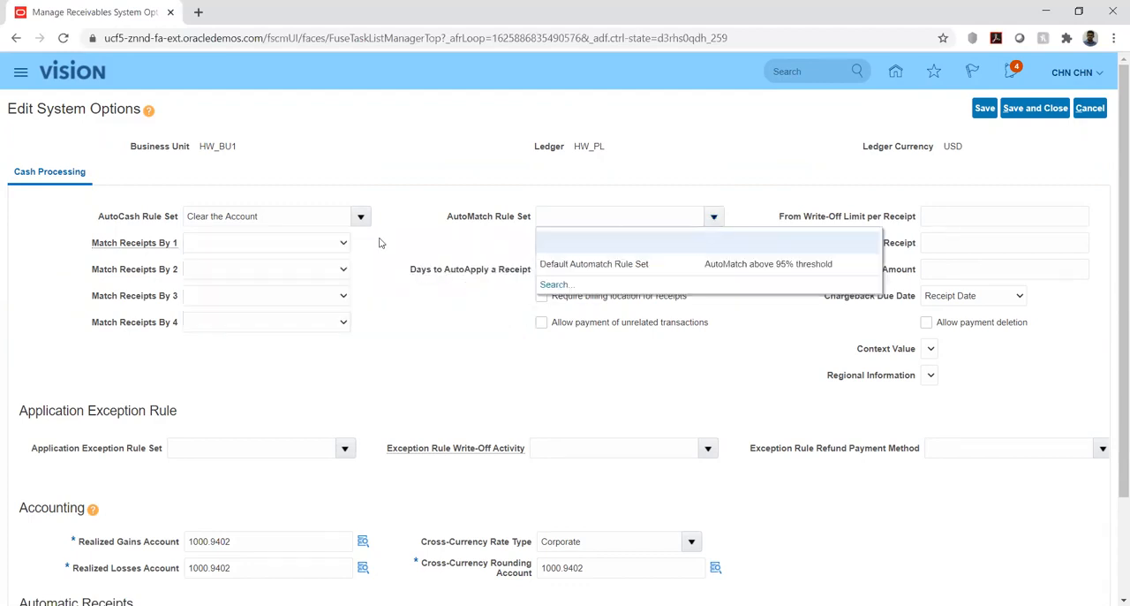
{"action": "left_click", "coordinate": [285, 244]}
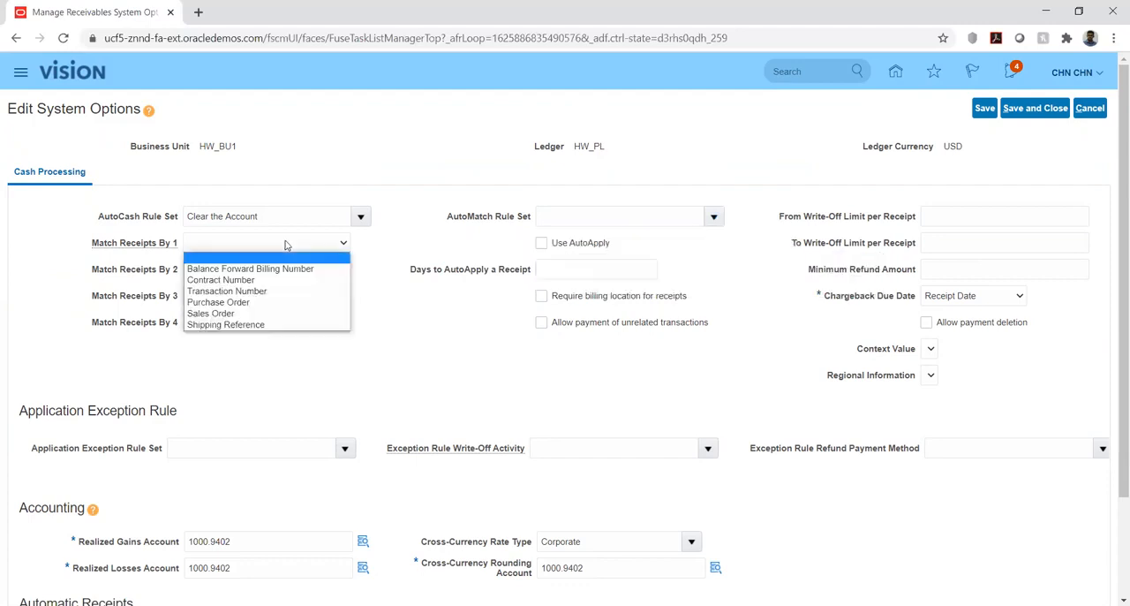
{"action": "left_click", "coordinate": [400, 243]}
{"action": "left_click", "coordinate": [361, 217]}
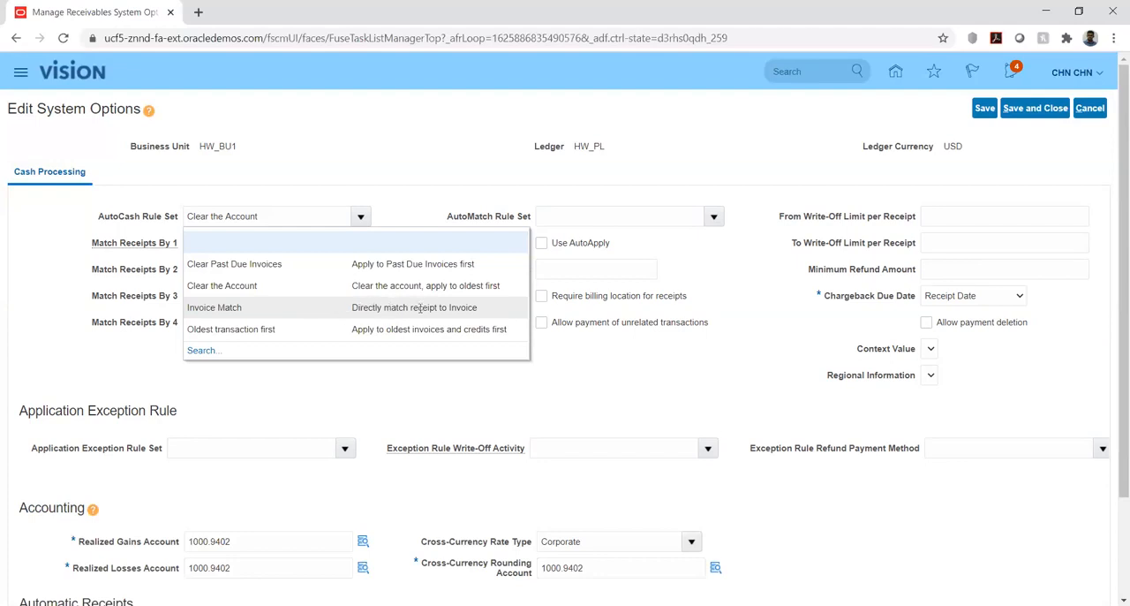
{"action": "left_click", "coordinate": [595, 388]}
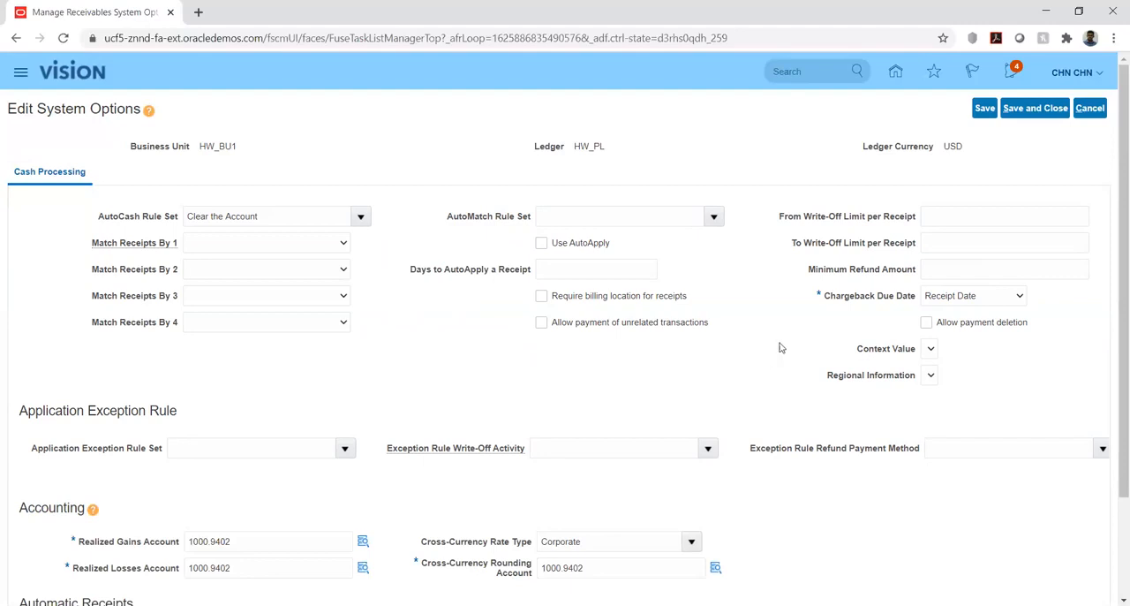
Save and close the system options for HW_BU1 and return to the HW Implementation project's task list.
{"action": "left_click", "coordinate": [1030, 106]}
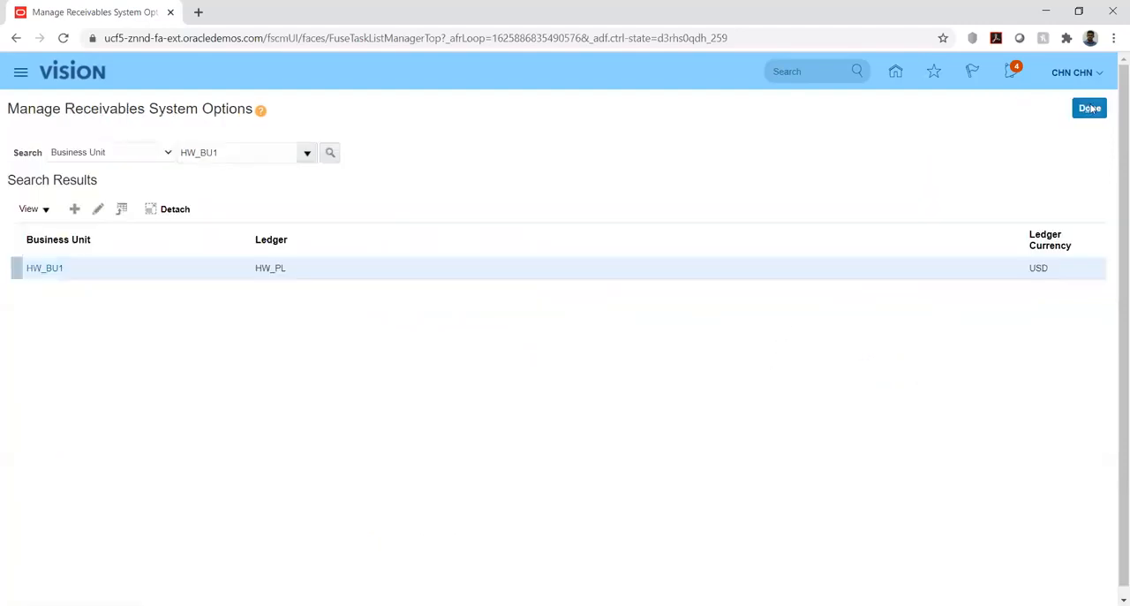
{"action": "left_click", "coordinate": [1092, 108]}
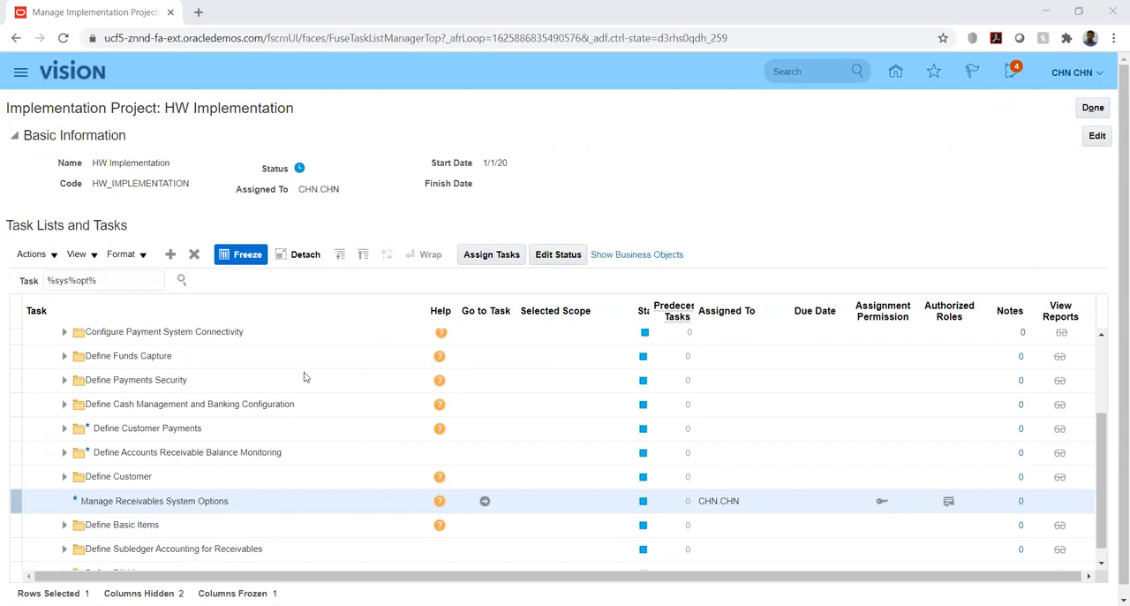
Open the Manage Transaction Types task within Define Customer Billing Configuration.
{"action": "scroll", "coordinate": [166, 424], "scroll_direction": "up", "scroll_amount": 4}
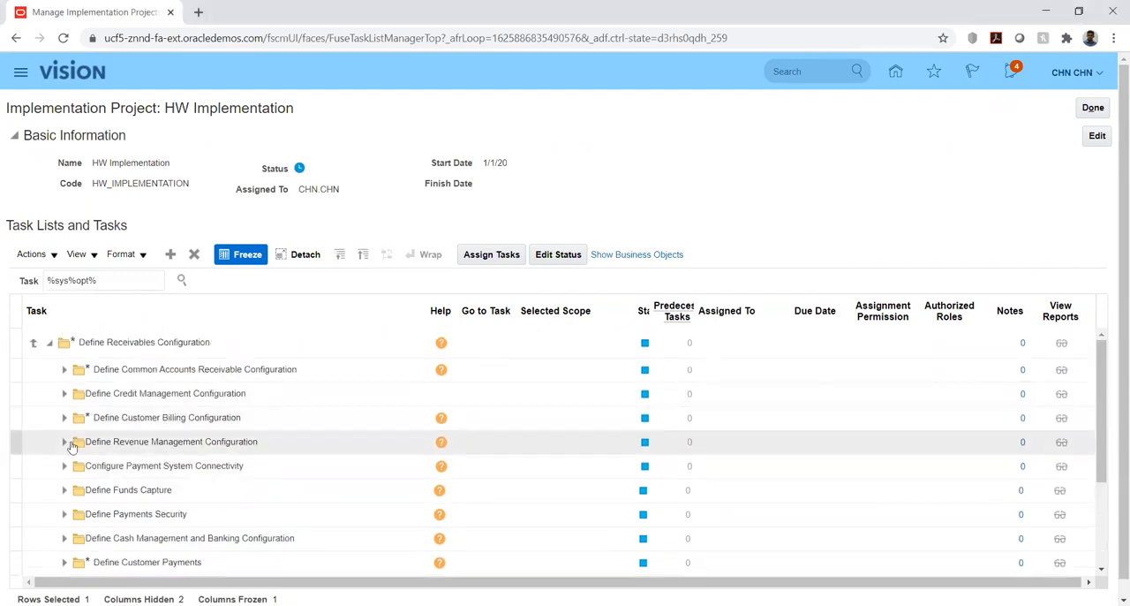
{"action": "left_click", "coordinate": [63, 370]}
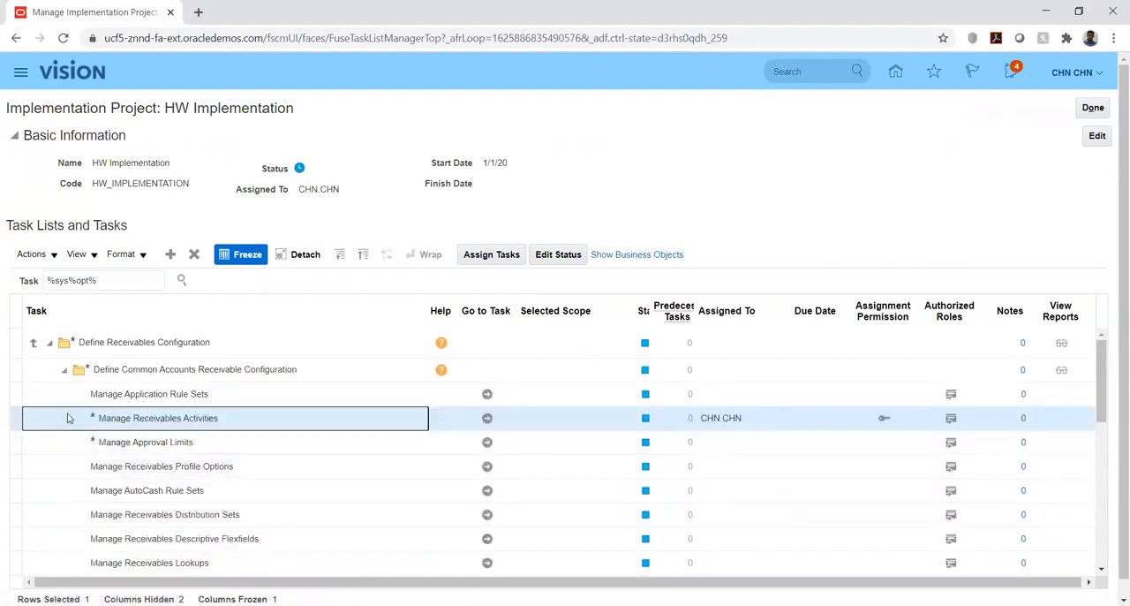
{"action": "scroll", "coordinate": [71, 424], "scroll_direction": "down", "scroll_amount": 3}
{"action": "scroll", "coordinate": [69, 419], "scroll_direction": "down", "scroll_amount": 2}
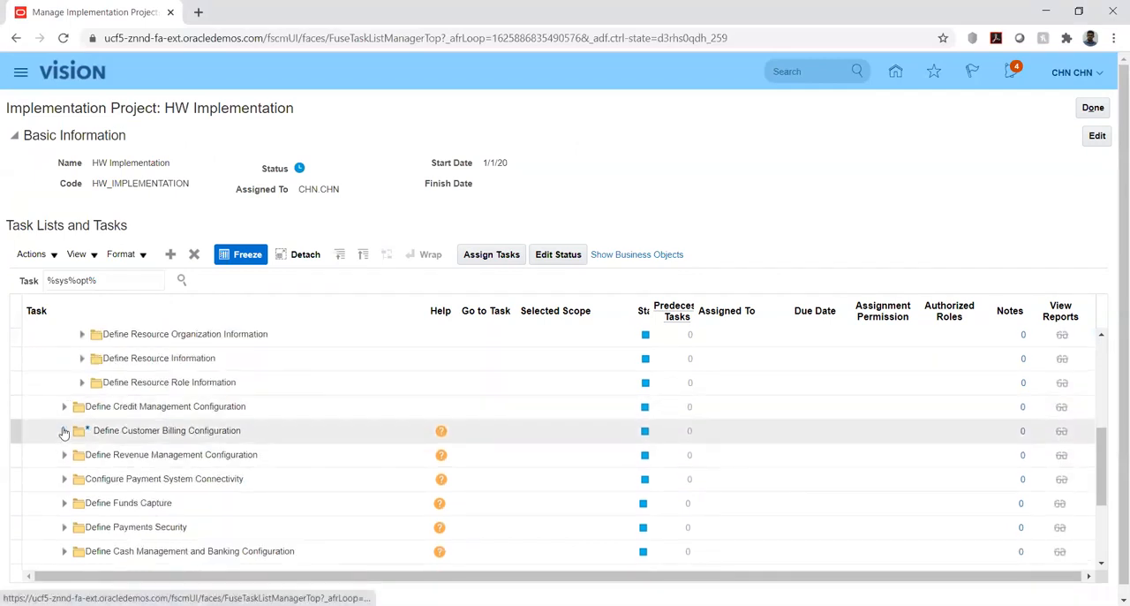
{"action": "left_click", "coordinate": [64, 432]}
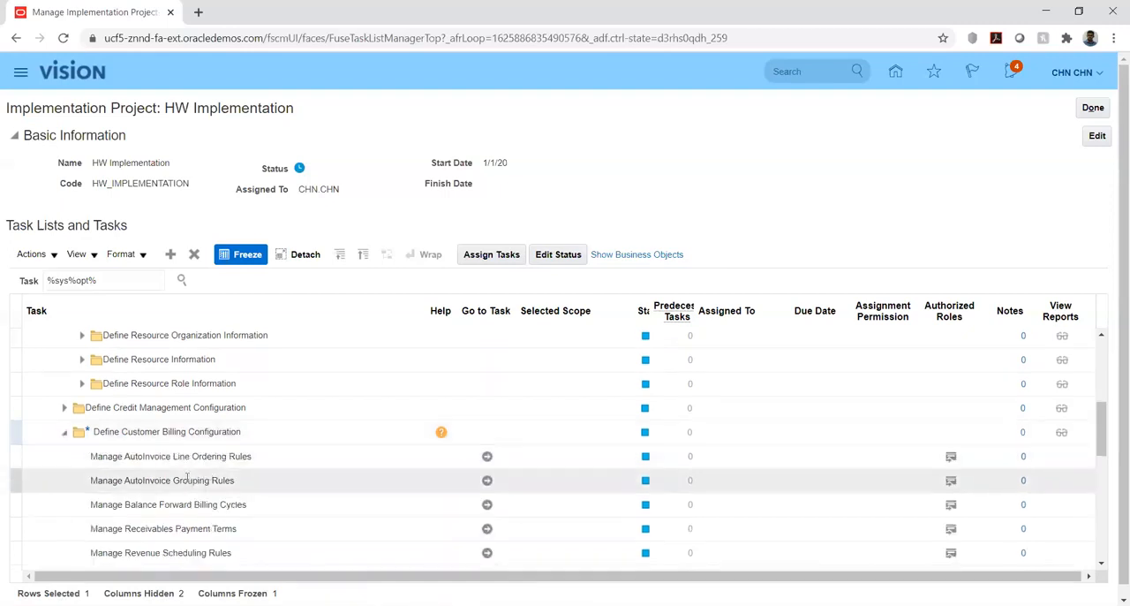
{"action": "scroll", "coordinate": [189, 480], "scroll_direction": "down", "scroll_amount": 2}
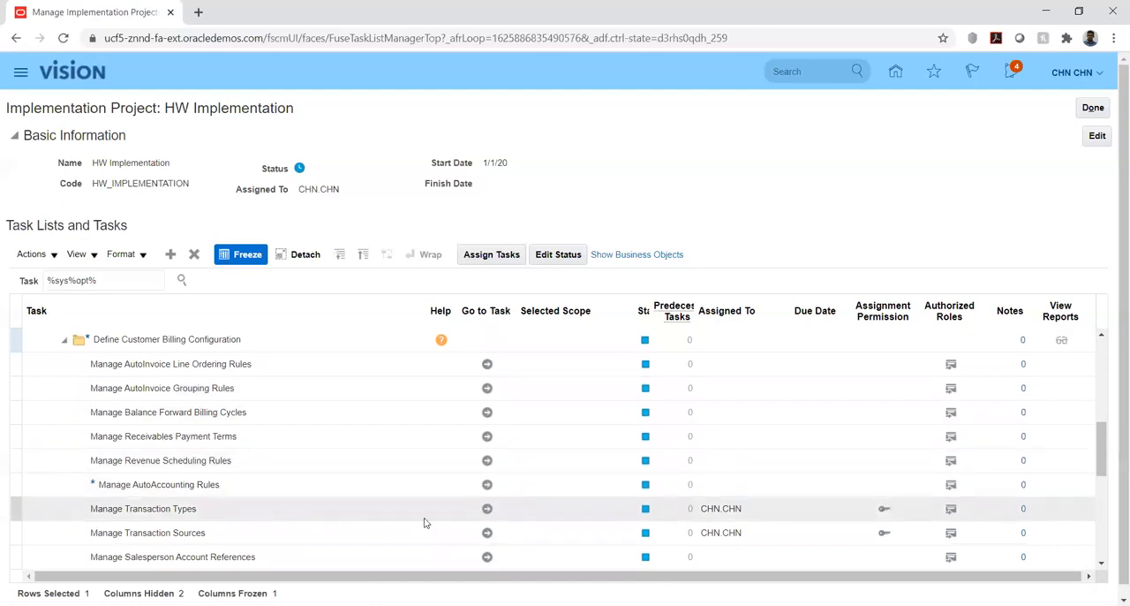
{"action": "left_click", "coordinate": [488, 508]}
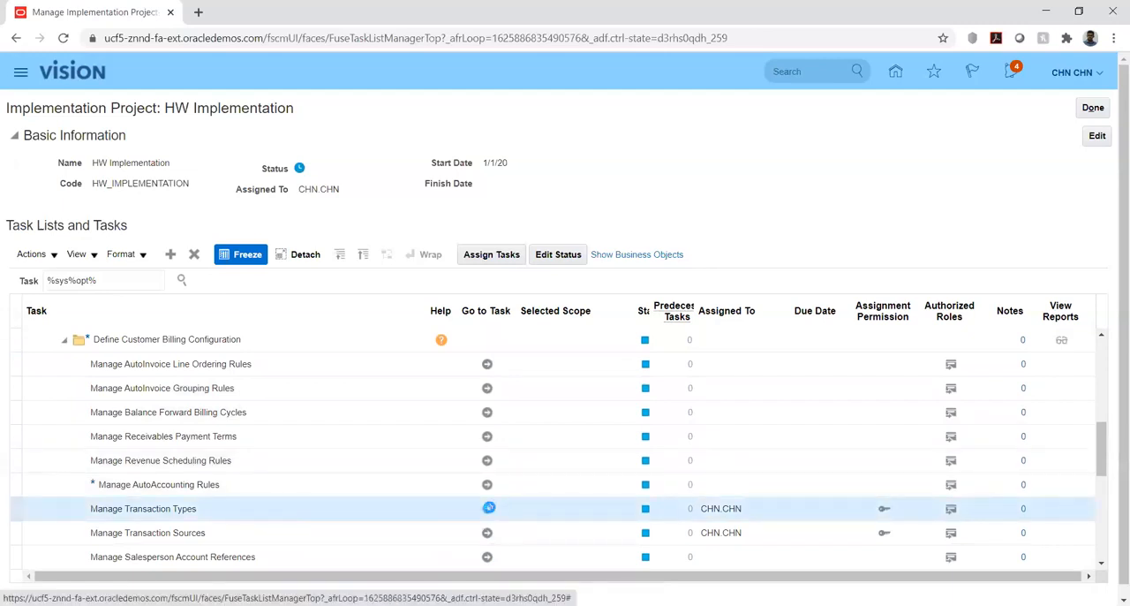
{"action": "left_click", "coordinate": [489, 508]}
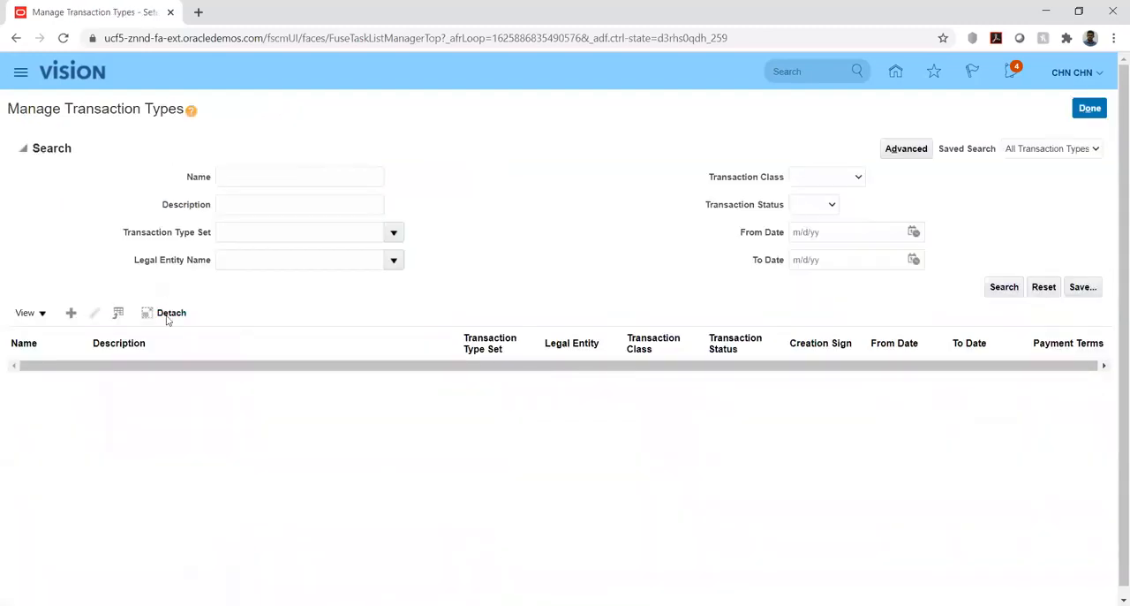
Search the transaction types by the name "hw" and open HW_TRX1 for editing.
{"action": "left_click", "coordinate": [249, 173]}
{"action": "type", "text": "hw"}
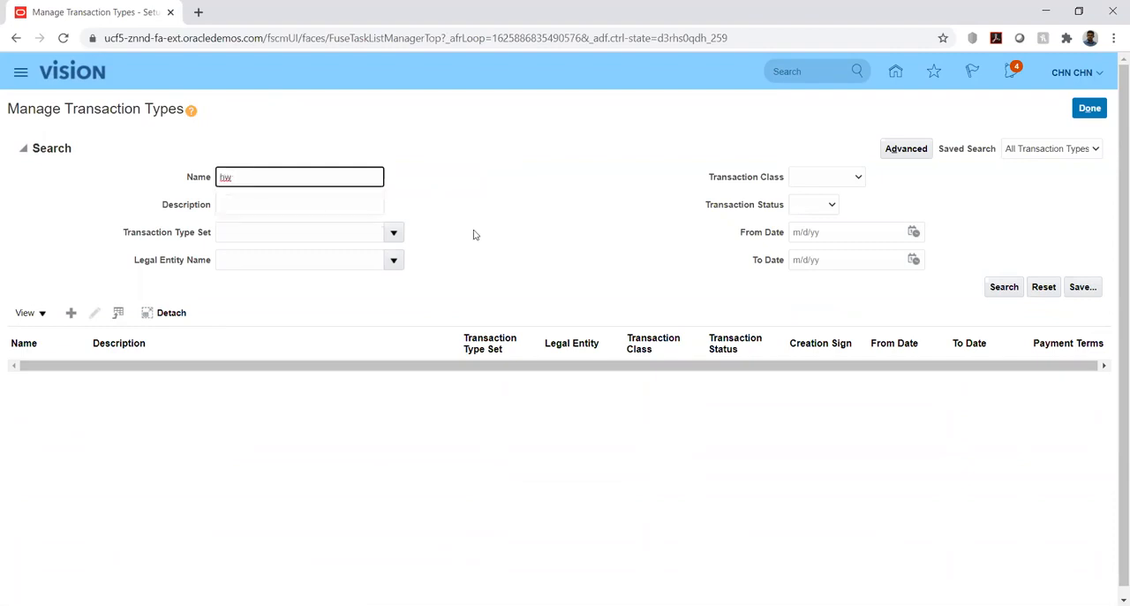
{"action": "key", "text": "Return"}
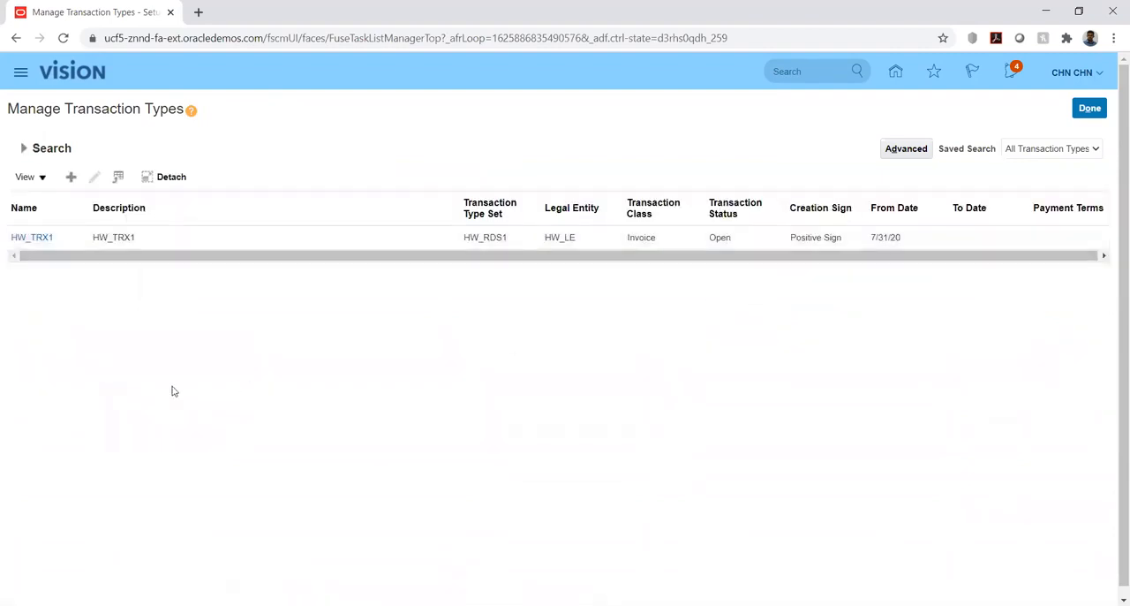
{"action": "left_click", "coordinate": [28, 240]}
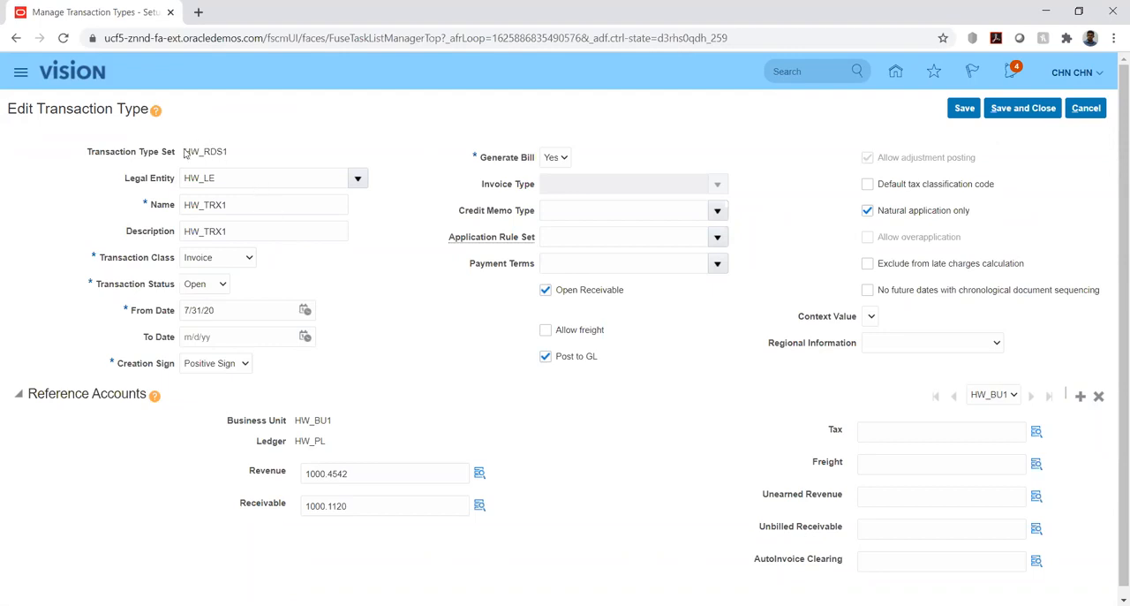
Examine the Transaction Type Set of HW_TRX1 and review its available Transaction Class and Transaction Status choices.
{"action": "left_click_drag", "start_coordinate": [185, 151], "coordinate": [231, 157]}
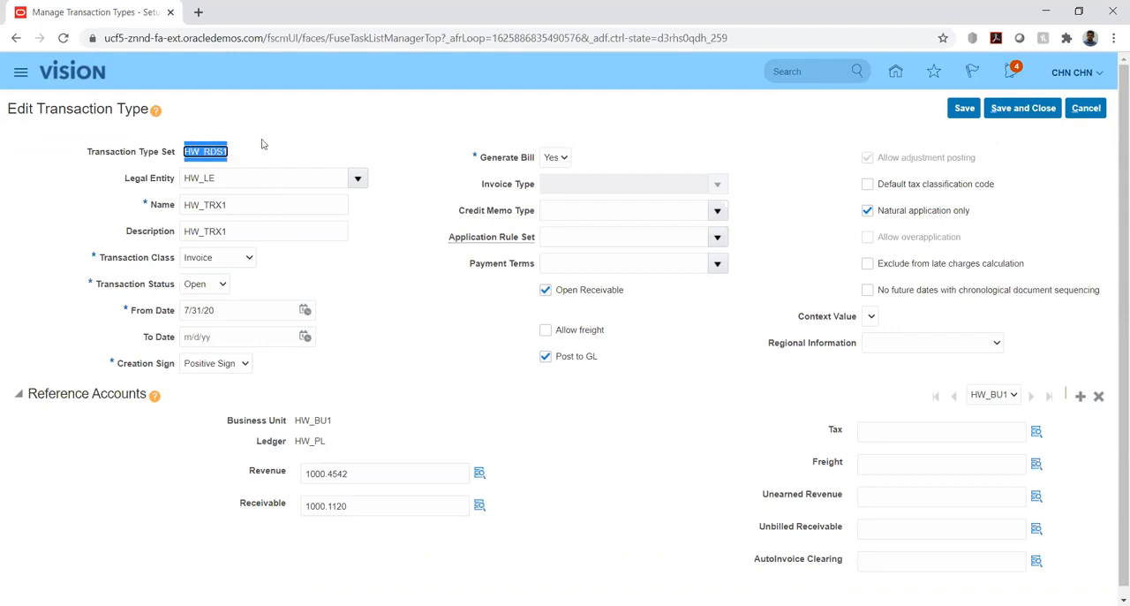
{"action": "left_click", "coordinate": [263, 131]}
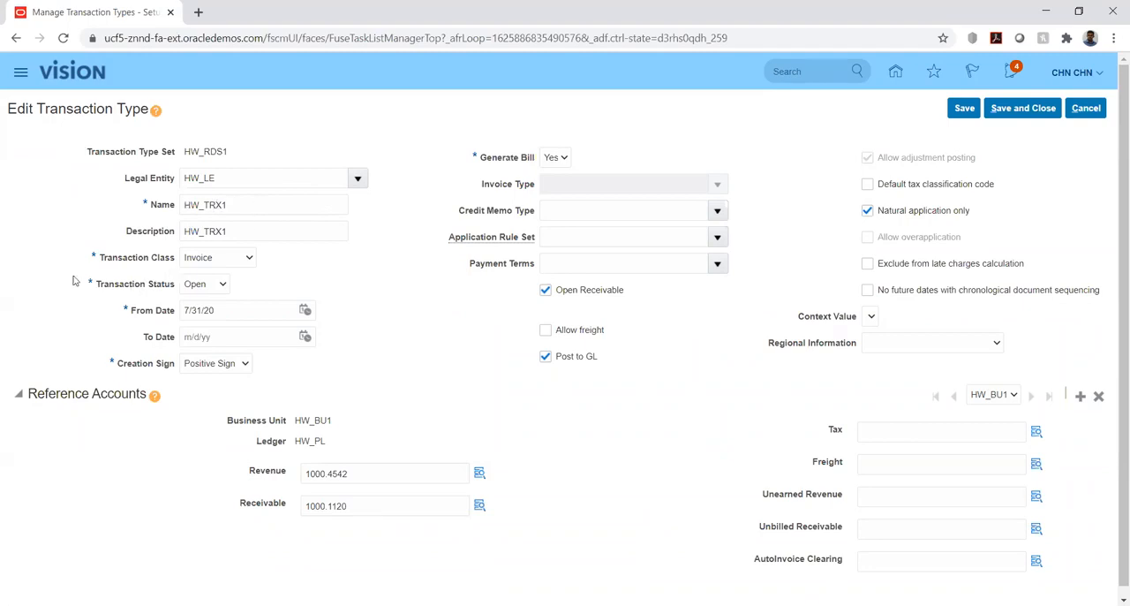
{"action": "left_click", "coordinate": [240, 260]}
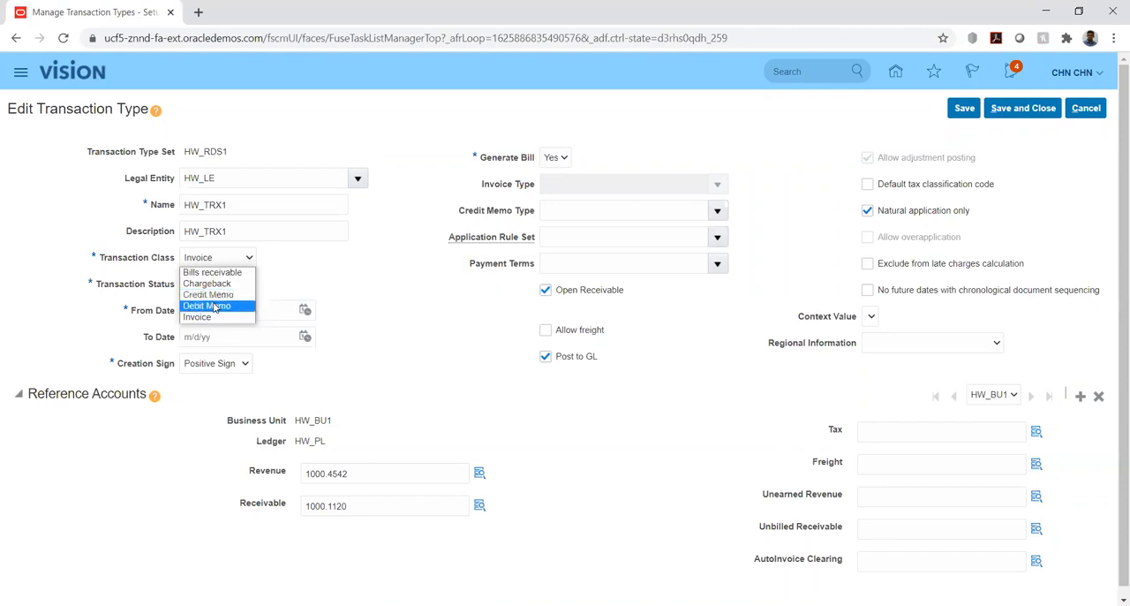
{"action": "left_click", "coordinate": [333, 267]}
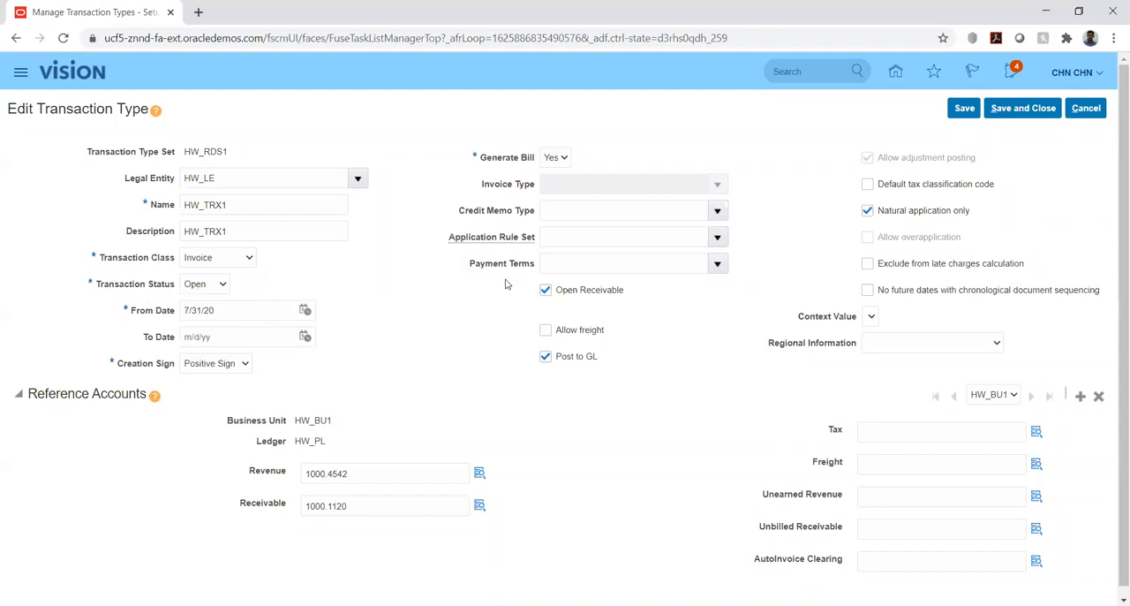
{"action": "left_click", "coordinate": [221, 291]}
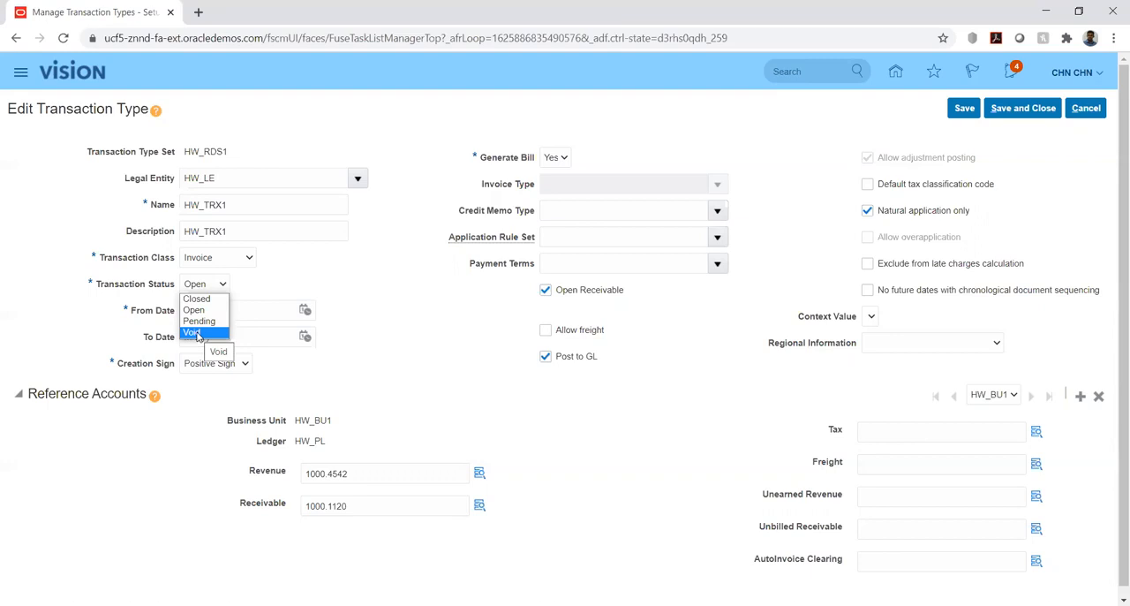
{"action": "left_click", "coordinate": [288, 287]}
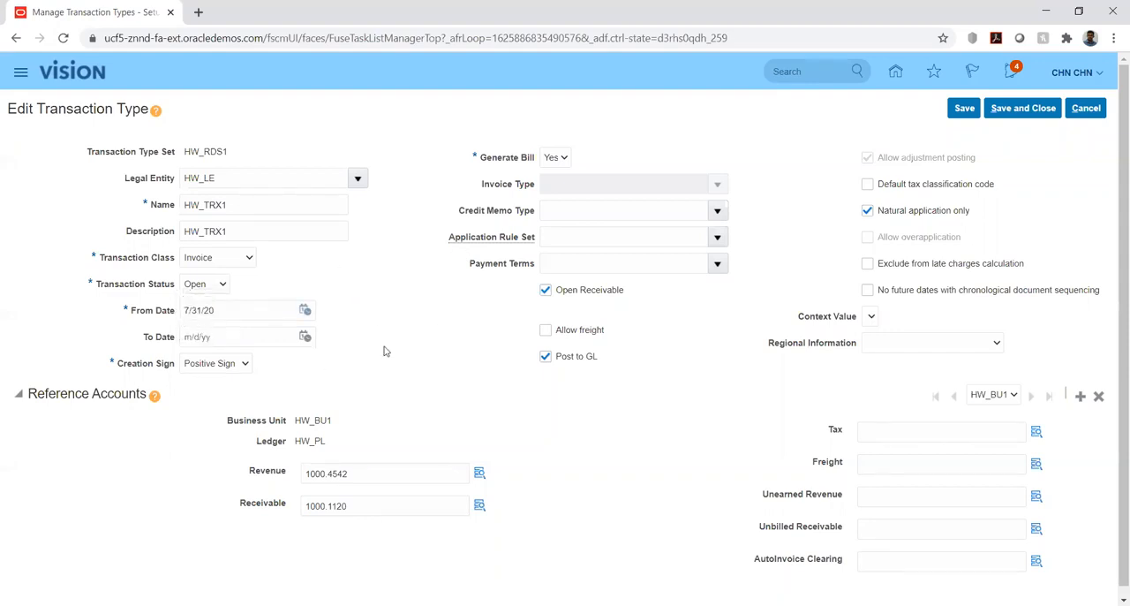
Review the available Creation Sign choices for the transaction type, keeping Positive Sign.
{"action": "scroll", "coordinate": [384, 353], "scroll_direction": "down", "scroll_amount": 1}
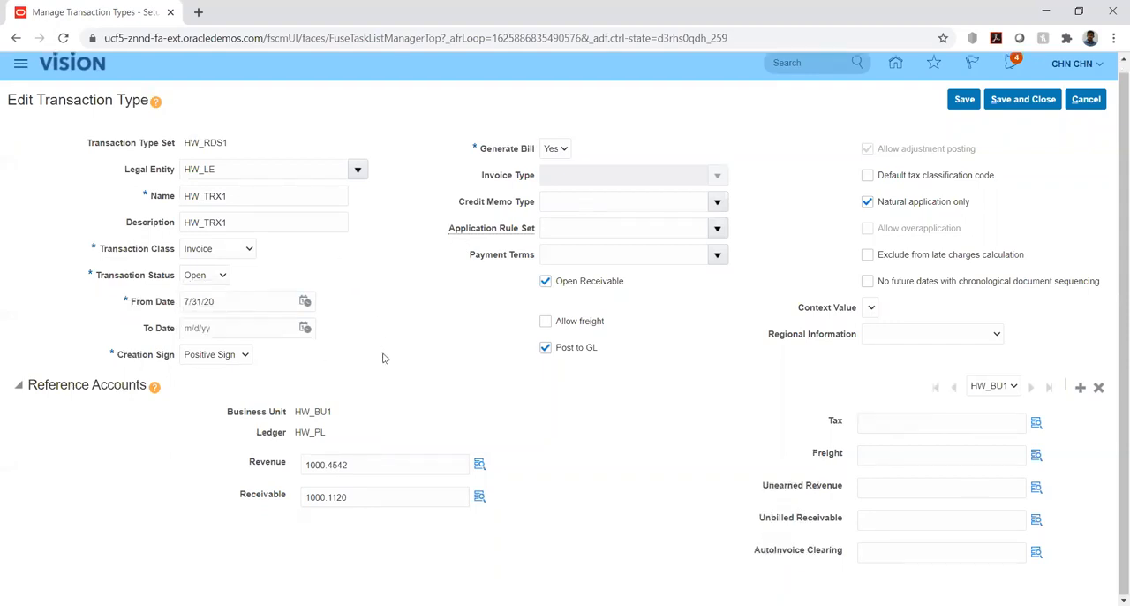
{"action": "left_click", "coordinate": [245, 354]}
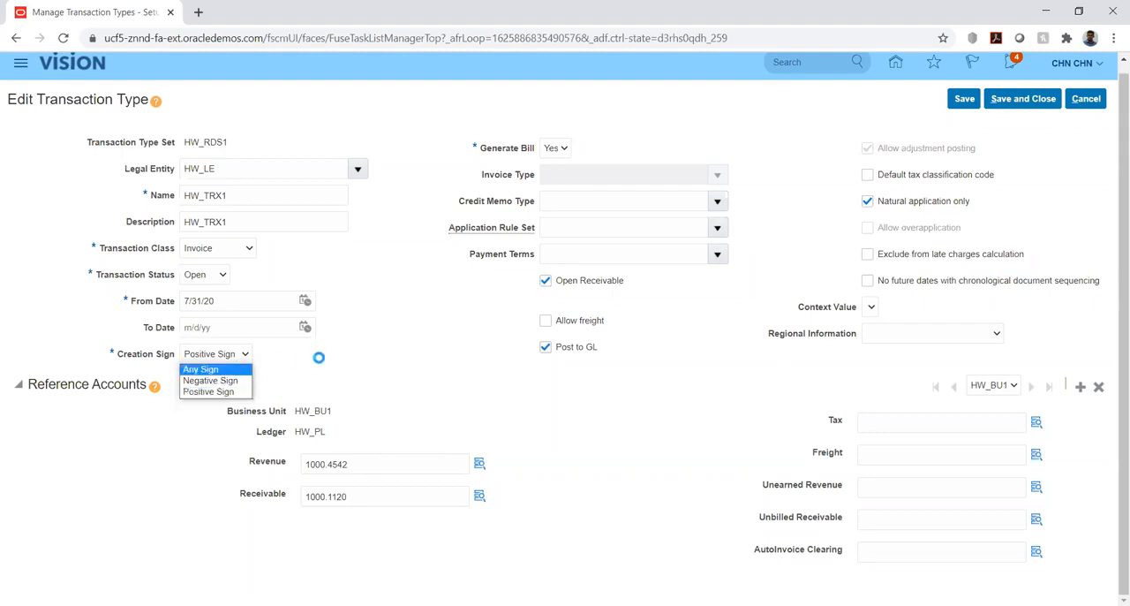
{"action": "left_click", "coordinate": [212, 391]}
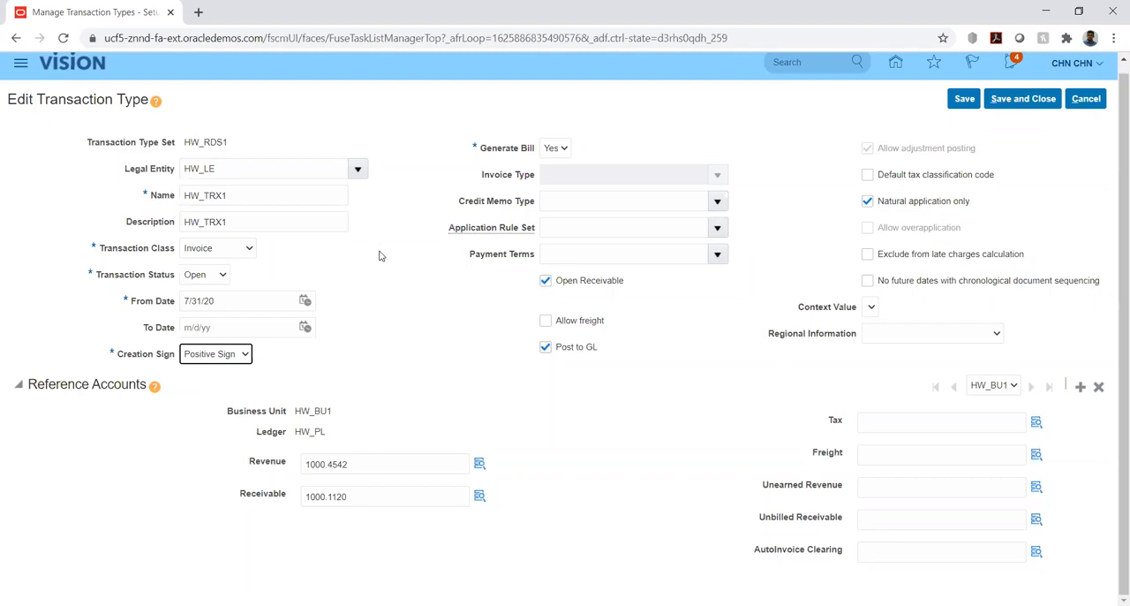
Review the Generate Bill choices and compare them with the available Transaction Class choices.
{"action": "left_click", "coordinate": [564, 149]}
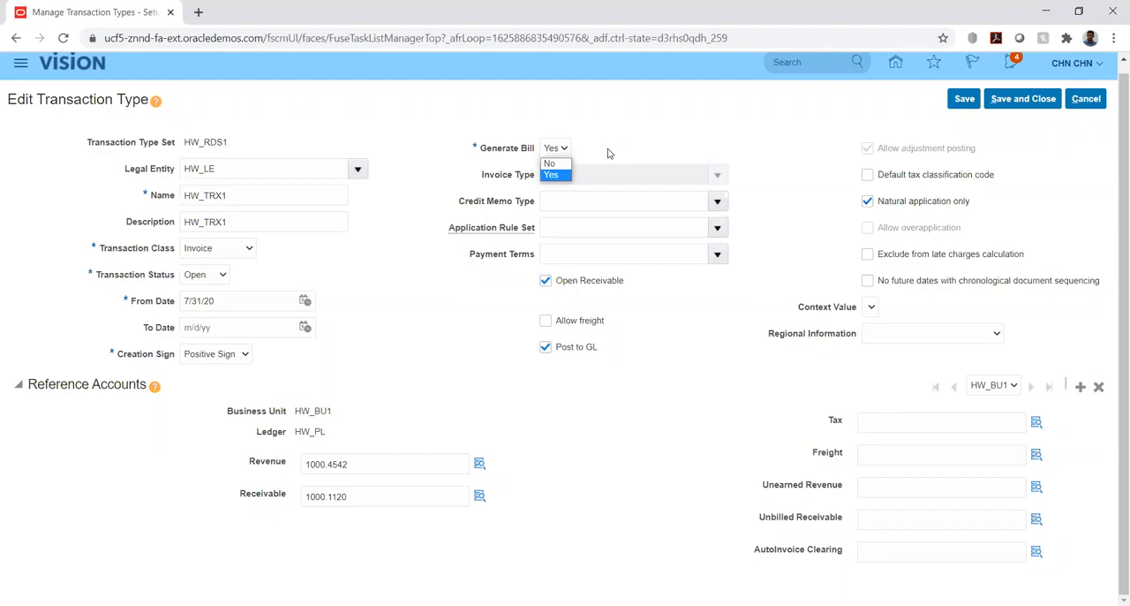
{"action": "left_click", "coordinate": [609, 149]}
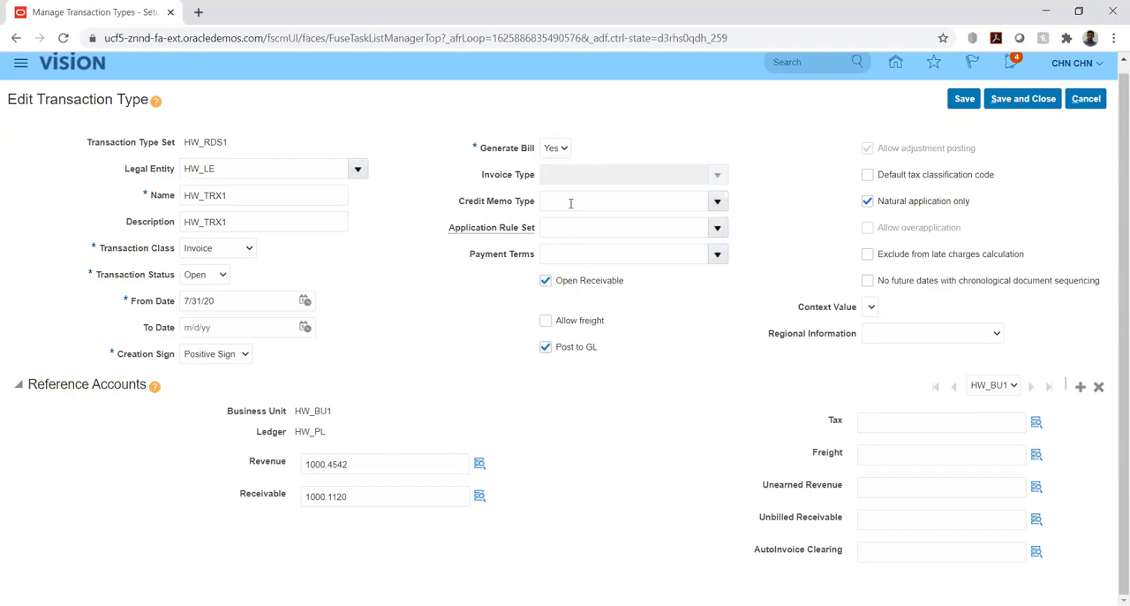
{"action": "left_click", "coordinate": [565, 148]}
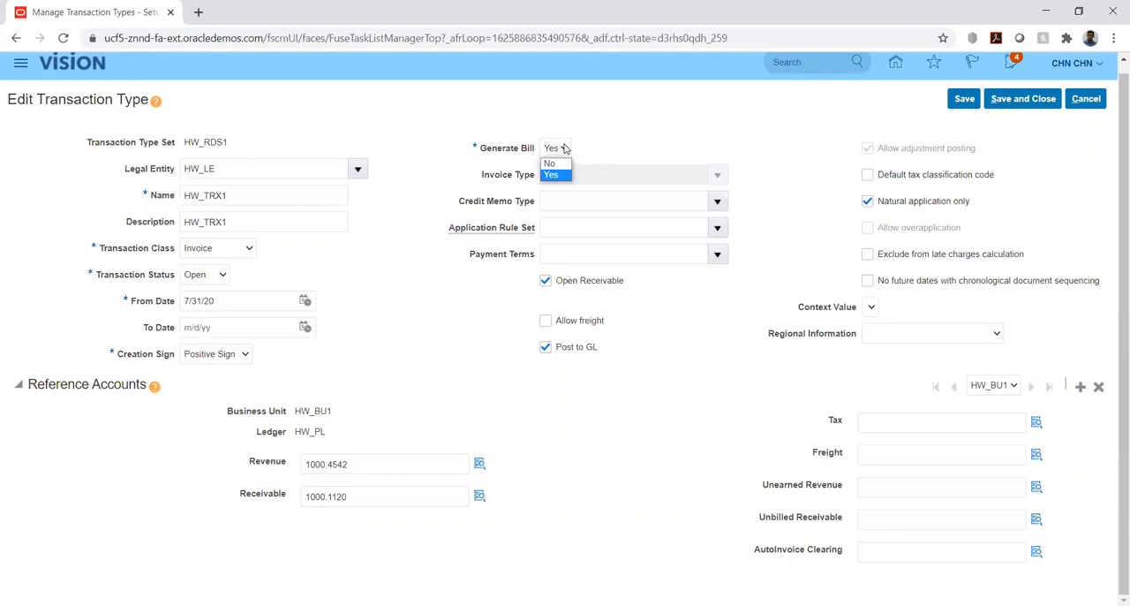
{"action": "left_click", "coordinate": [690, 139]}
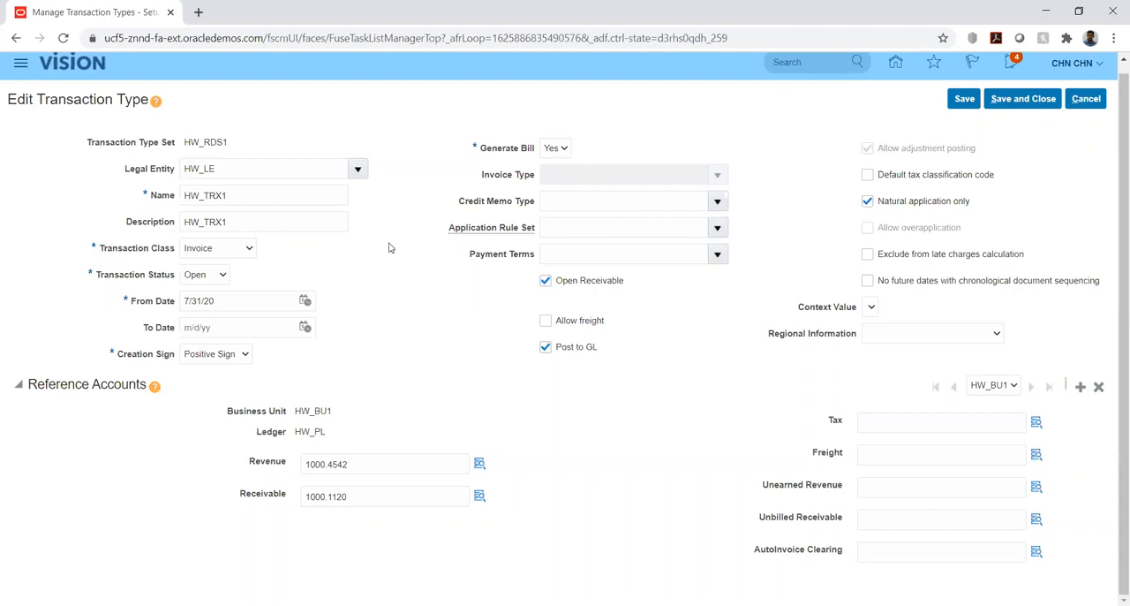
{"action": "left_click", "coordinate": [244, 252]}
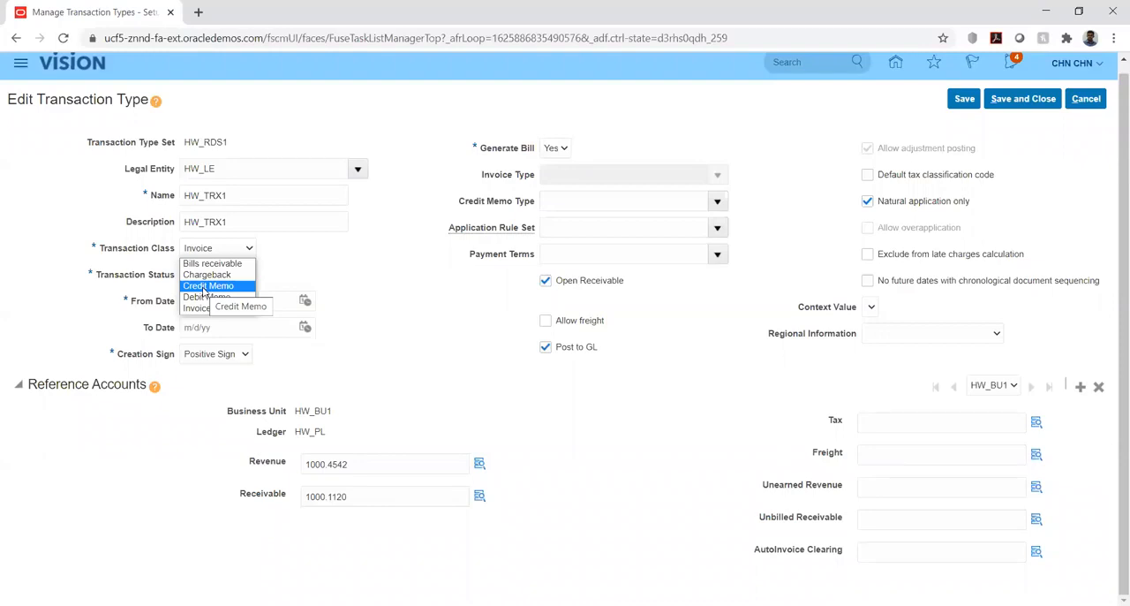
{"action": "left_click", "coordinate": [363, 246]}
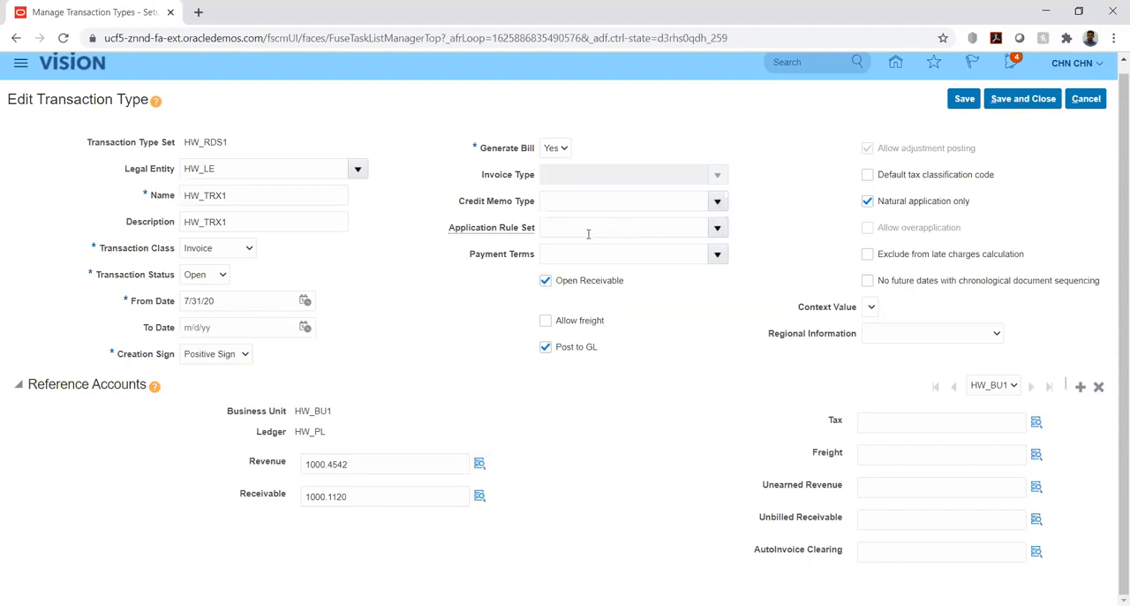
Review the available Application Rule Set and Payment Terms choices for the transaction type, then recheck both lists, leaving the two fields blank.
{"action": "left_click", "coordinate": [719, 228]}
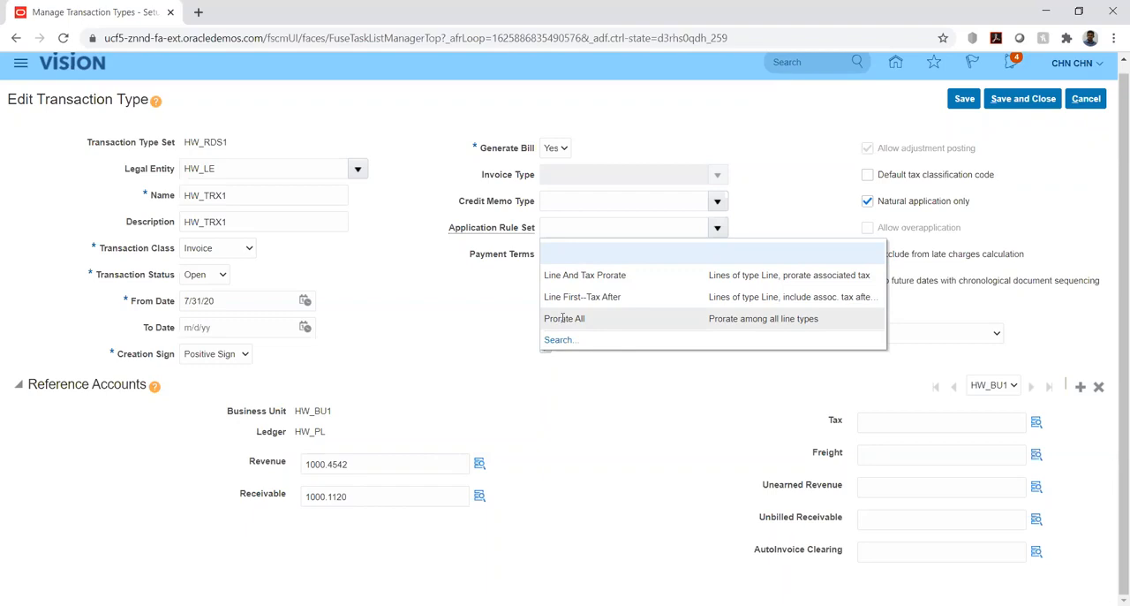
{"action": "left_click", "coordinate": [480, 302]}
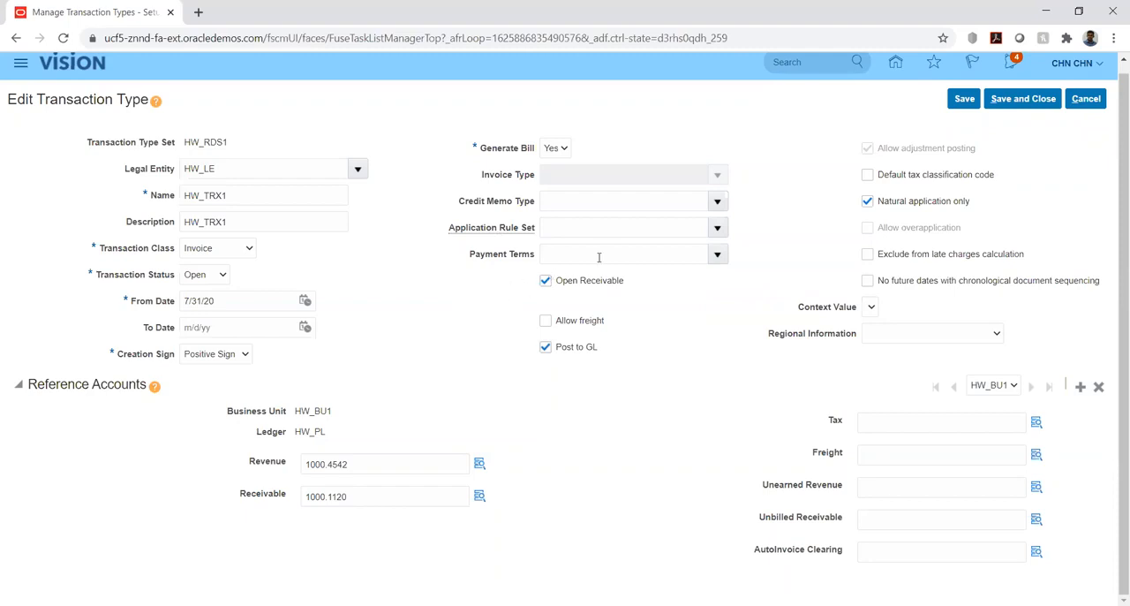
{"action": "left_click", "coordinate": [717, 255]}
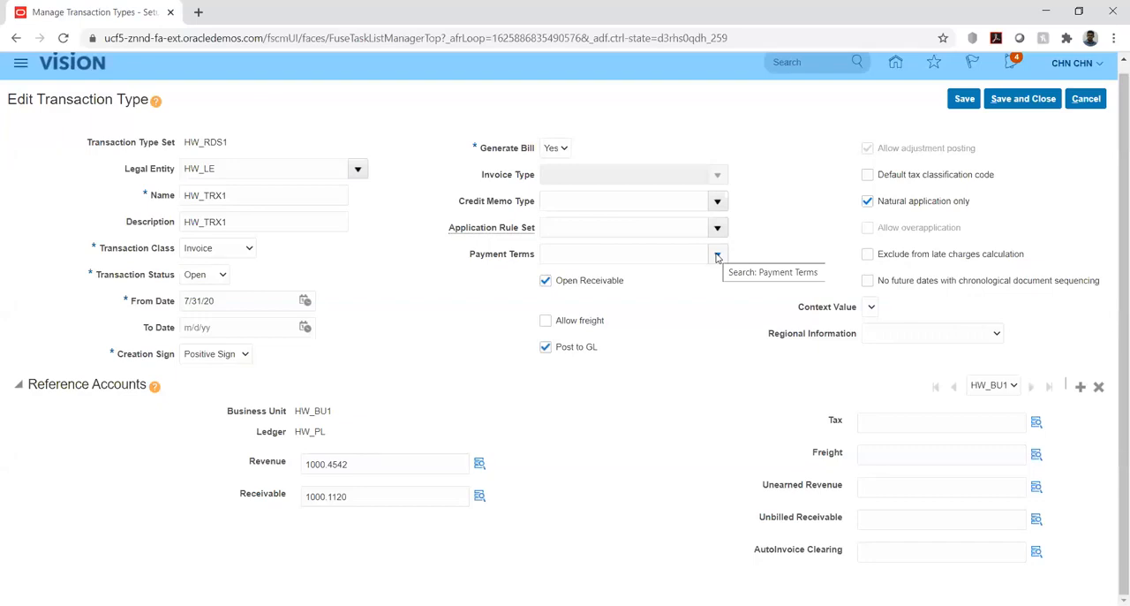
{"action": "left_click", "coordinate": [717, 255]}
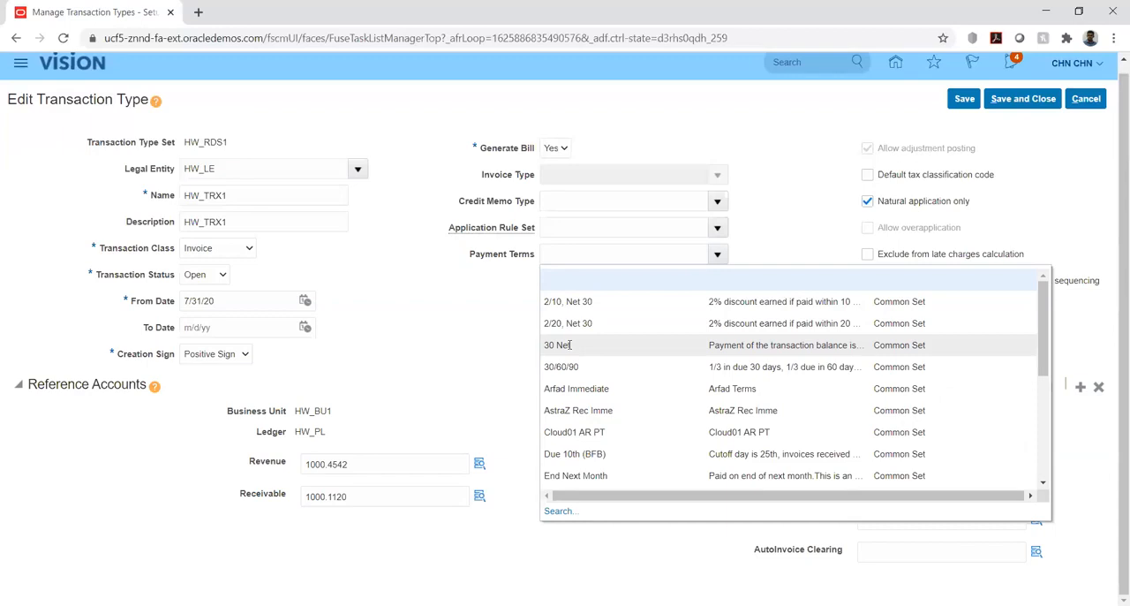
{"action": "left_click", "coordinate": [501, 310]}
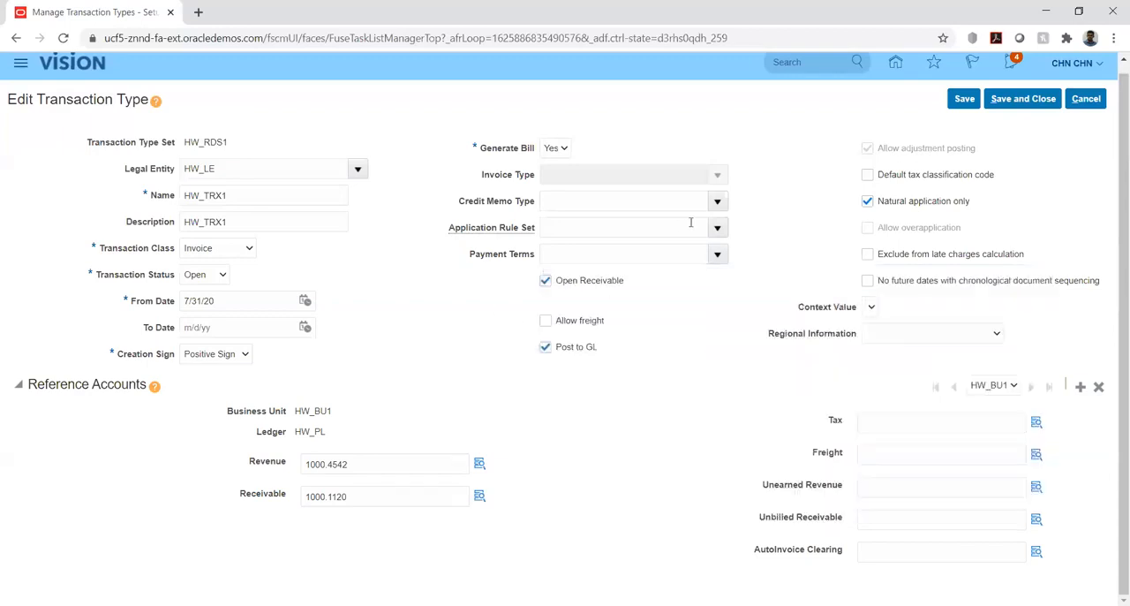
{"action": "left_click", "coordinate": [718, 229]}
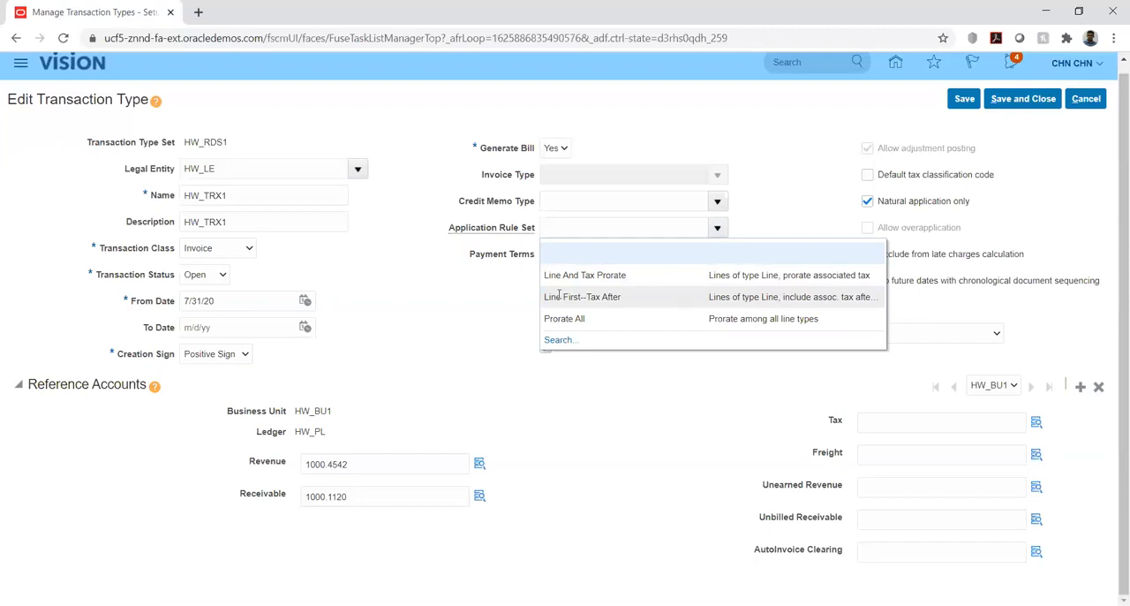
{"action": "left_click", "coordinate": [471, 296]}
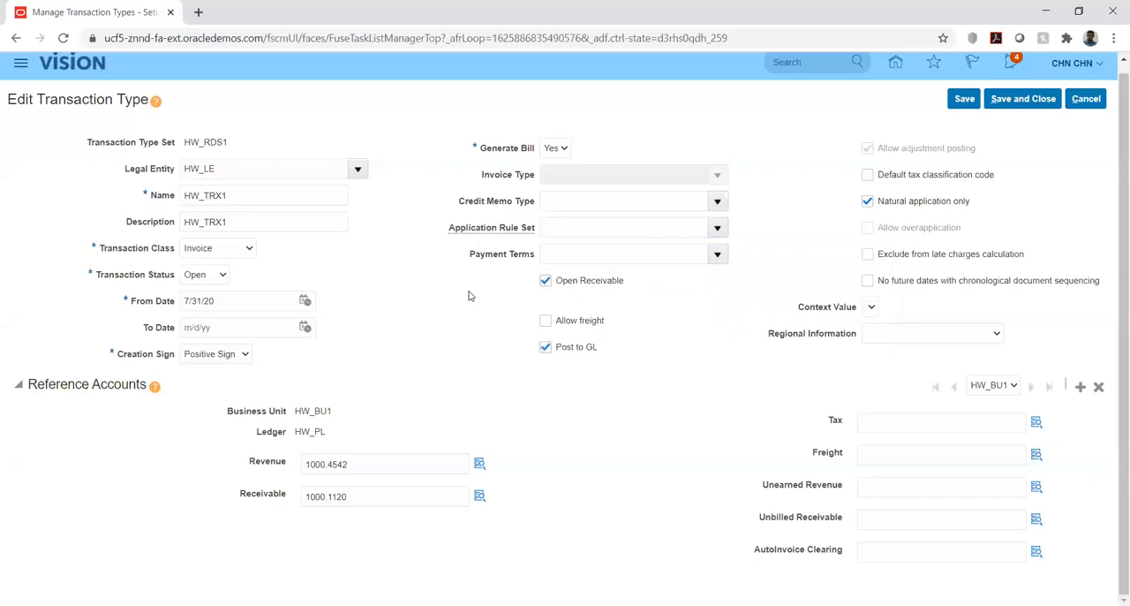
{"action": "left_click", "coordinate": [717, 255]}
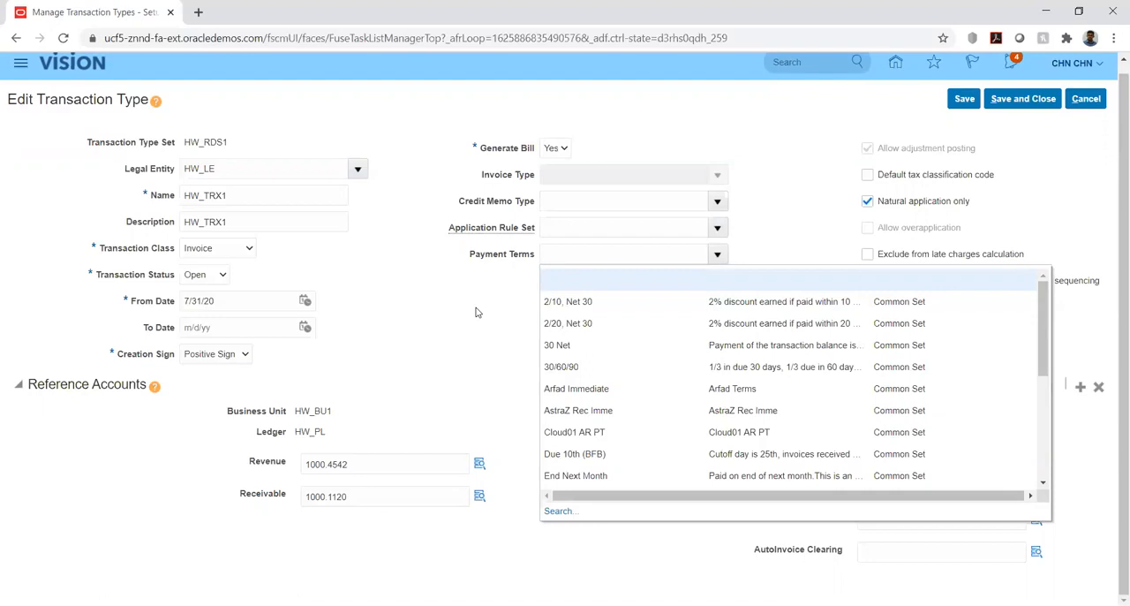
{"action": "left_click", "coordinate": [476, 312]}
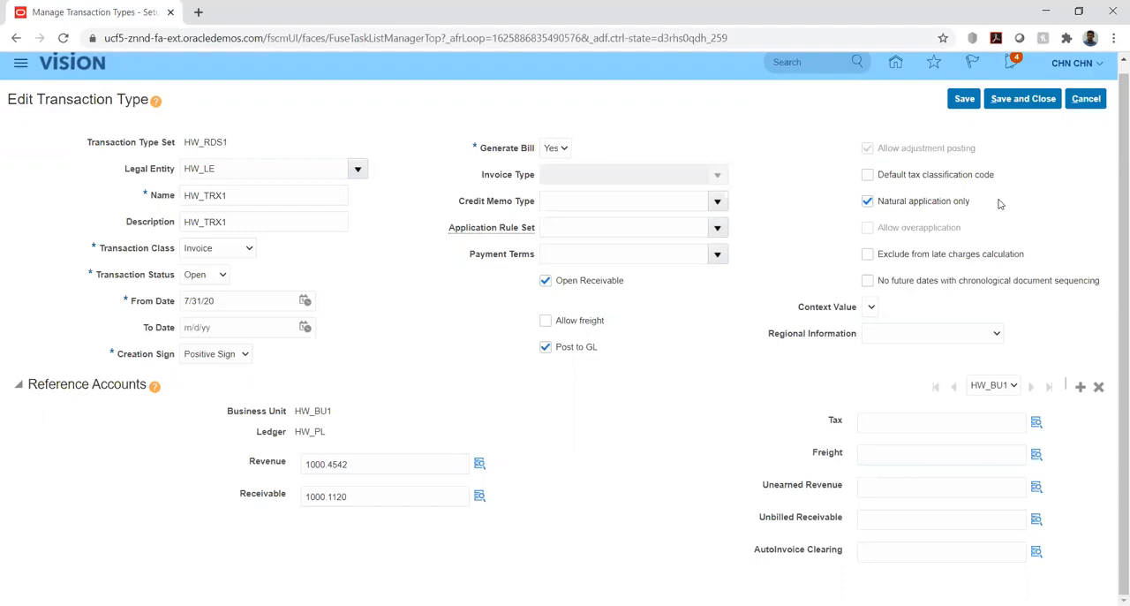
Clear the Natural application only option to check its effect on Allow overapplication, and select it again.
{"action": "left_click", "coordinate": [868, 201]}
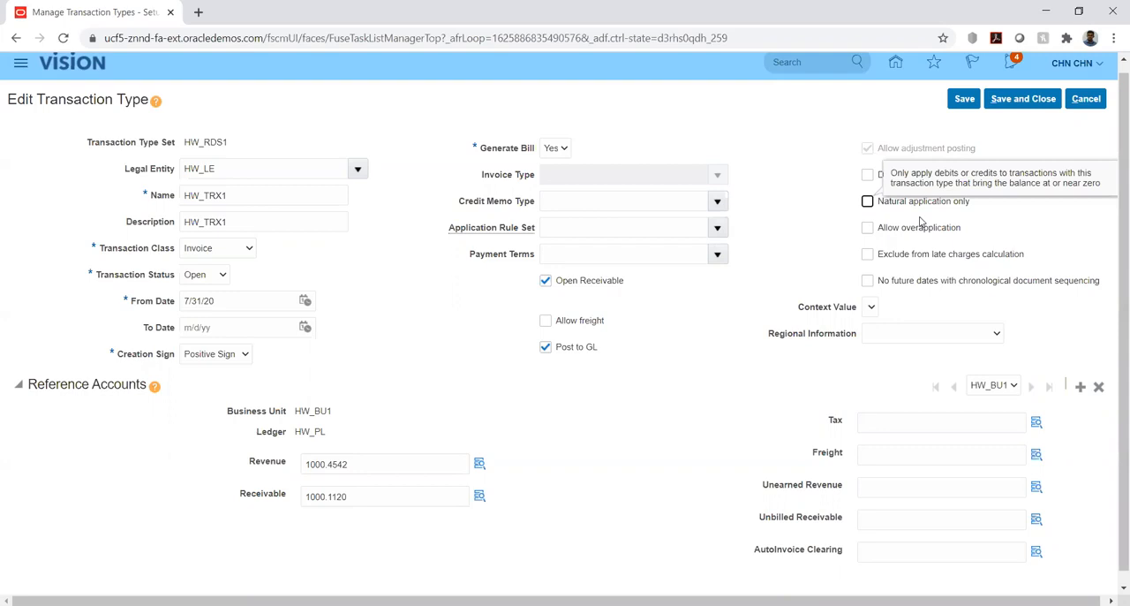
{"action": "left_click", "coordinate": [867, 201]}
{"action": "left_click", "coordinate": [887, 205]}
{"action": "left_click", "coordinate": [888, 205]}
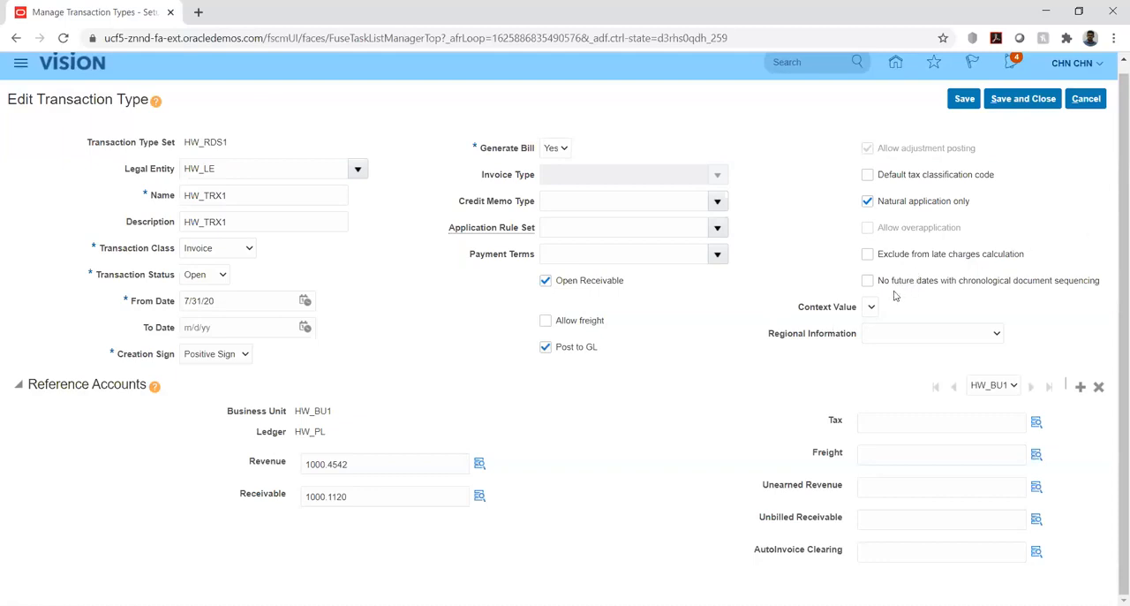
Examine the chronological document sequencing option and review the Context Value and Regional Information choices, leaving all of them unset.
{"action": "left_click_drag", "start_coordinate": [901, 284], "coordinate": [942, 288]}
{"action": "left_click", "coordinate": [965, 298]}
{"action": "left_click_drag", "start_coordinate": [880, 288], "coordinate": [890, 293]}
{"action": "left_click", "coordinate": [907, 298]}
{"action": "left_click", "coordinate": [872, 309]}
{"action": "left_click", "coordinate": [910, 320]}
{"action": "left_click", "coordinate": [978, 333]}
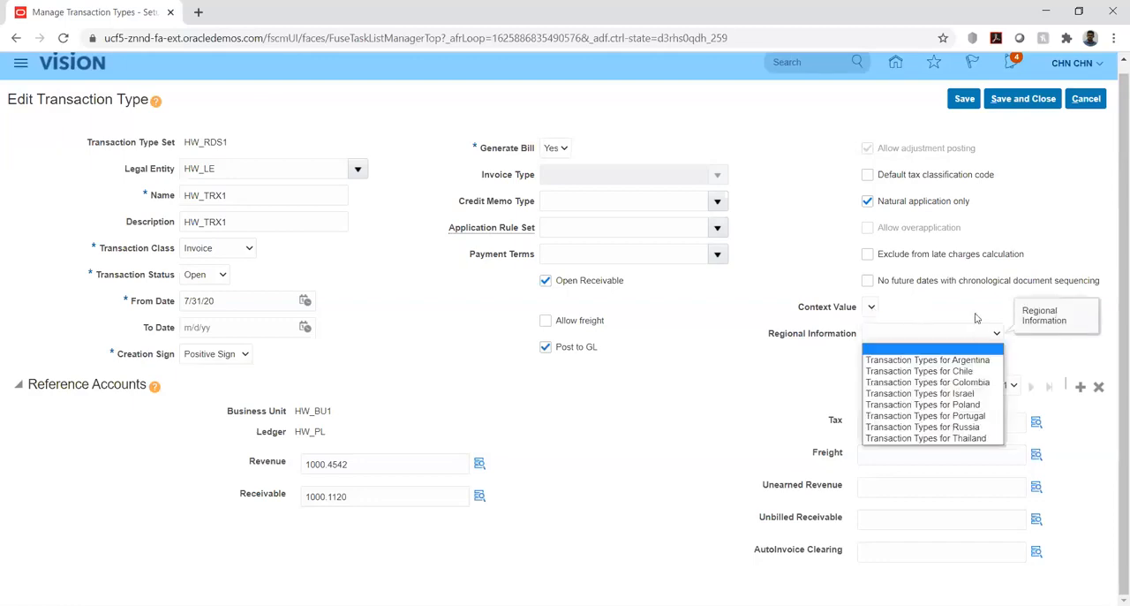
{"action": "left_click", "coordinate": [976, 318]}
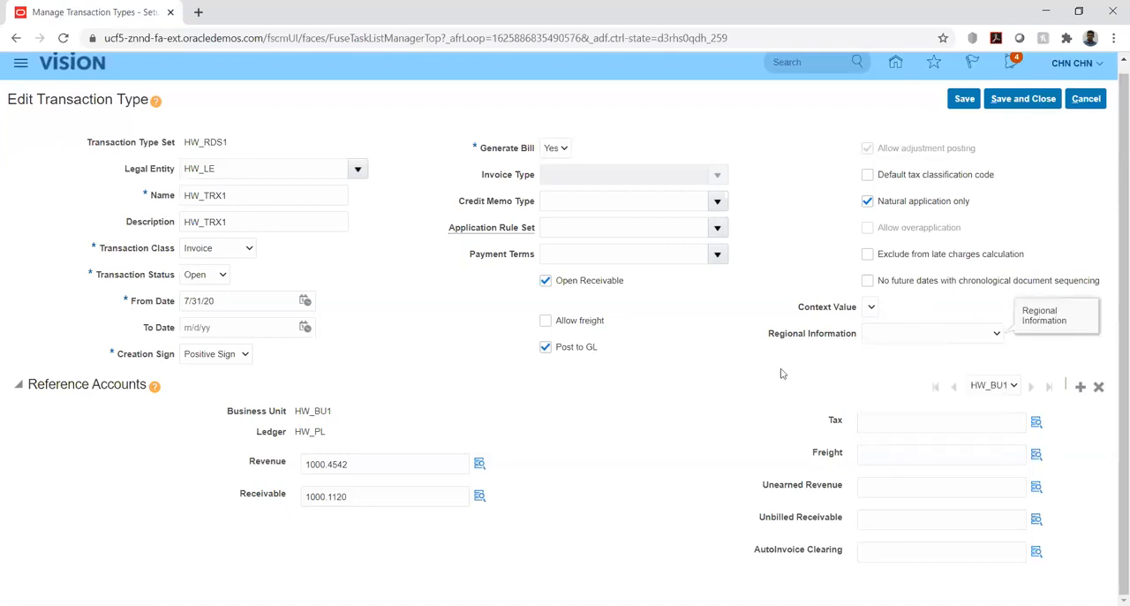
{"action": "left_click", "coordinate": [871, 308]}
{"action": "left_click", "coordinate": [721, 347]}
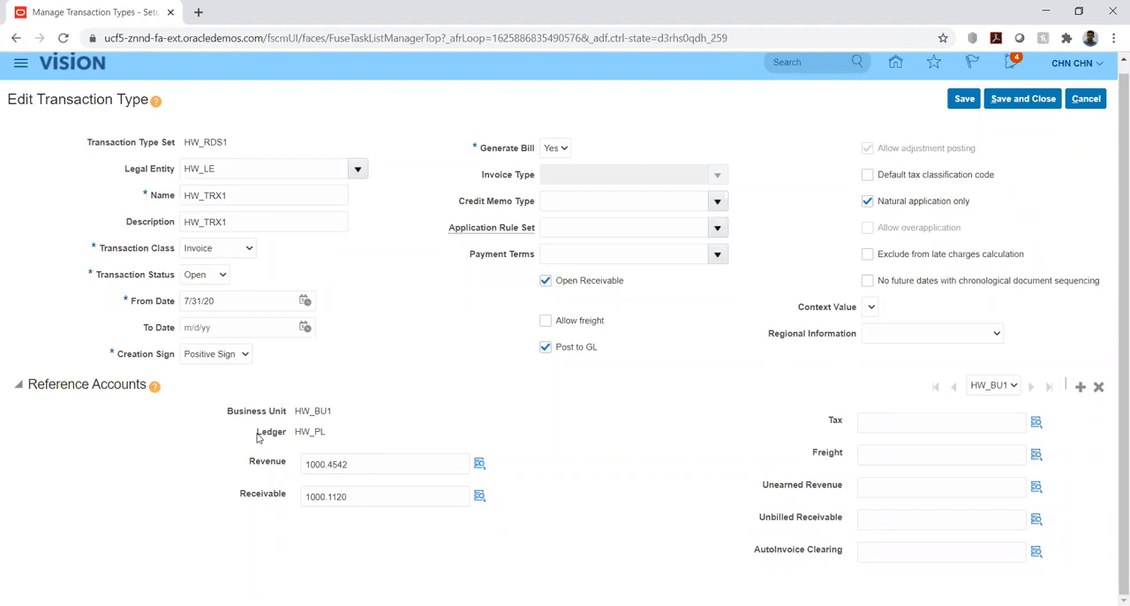
Examine the business unit and the Revenue and Receivable accounts in the transaction type's reference accounts.
{"action": "left_click_drag", "start_coordinate": [299, 411], "coordinate": [342, 412]}
{"action": "left_click", "coordinate": [373, 416]}
{"action": "left_click_drag", "start_coordinate": [240, 495], "coordinate": [284, 494]}
{"action": "left_click", "coordinate": [272, 461]}
{"action": "double_click", "coordinate": [272, 461]}
{"action": "left_click", "coordinate": [570, 439]}
Examine the Unearned Revenue and Unbilled Receivable reference account fields and compare the two.
{"action": "left_click_drag", "start_coordinate": [765, 486], "coordinate": [847, 488]}
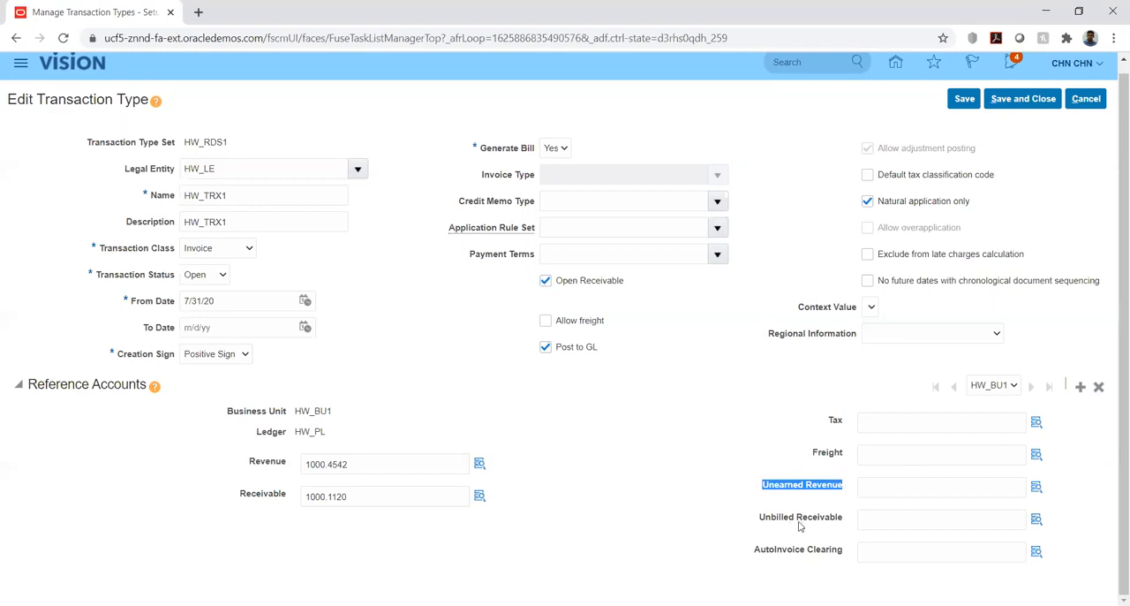
{"action": "left_click_drag", "start_coordinate": [759, 521], "coordinate": [843, 518]}
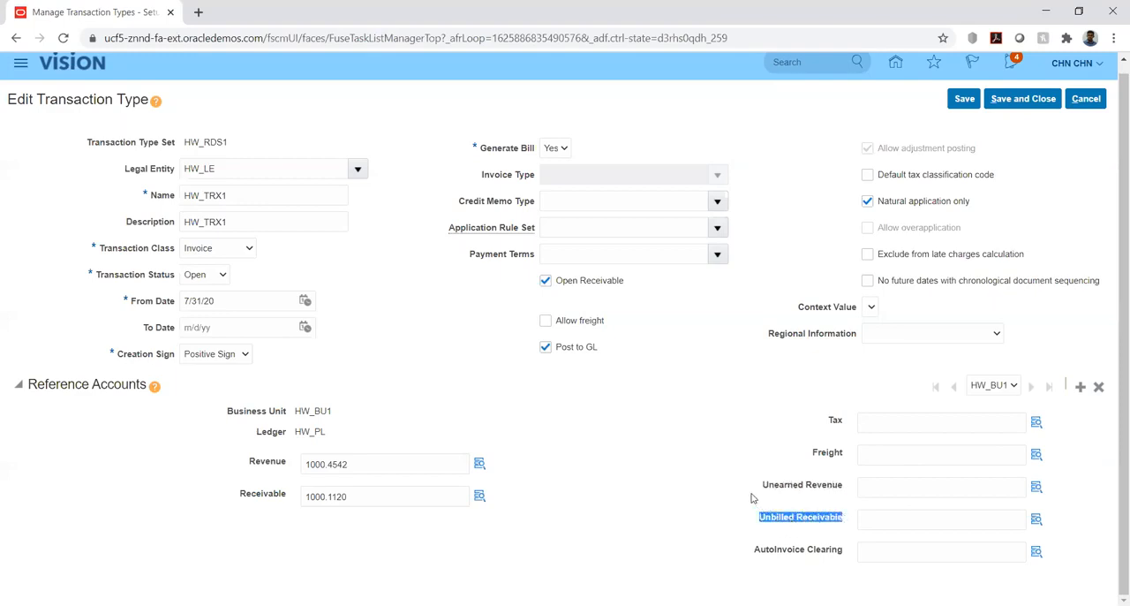
{"action": "left_click", "coordinate": [757, 458]}
{"action": "left_click_drag", "start_coordinate": [757, 520], "coordinate": [845, 520]}
{"action": "left_click", "coordinate": [749, 480]}
{"action": "left_click_drag", "start_coordinate": [746, 512], "coordinate": [843, 519]}
{"action": "left_click", "coordinate": [853, 508]}
{"action": "left_click_drag", "start_coordinate": [762, 488], "coordinate": [844, 489]}
{"action": "left_click_drag", "start_coordinate": [760, 517], "coordinate": [841, 522]}
{"action": "left_click", "coordinate": [808, 535]}
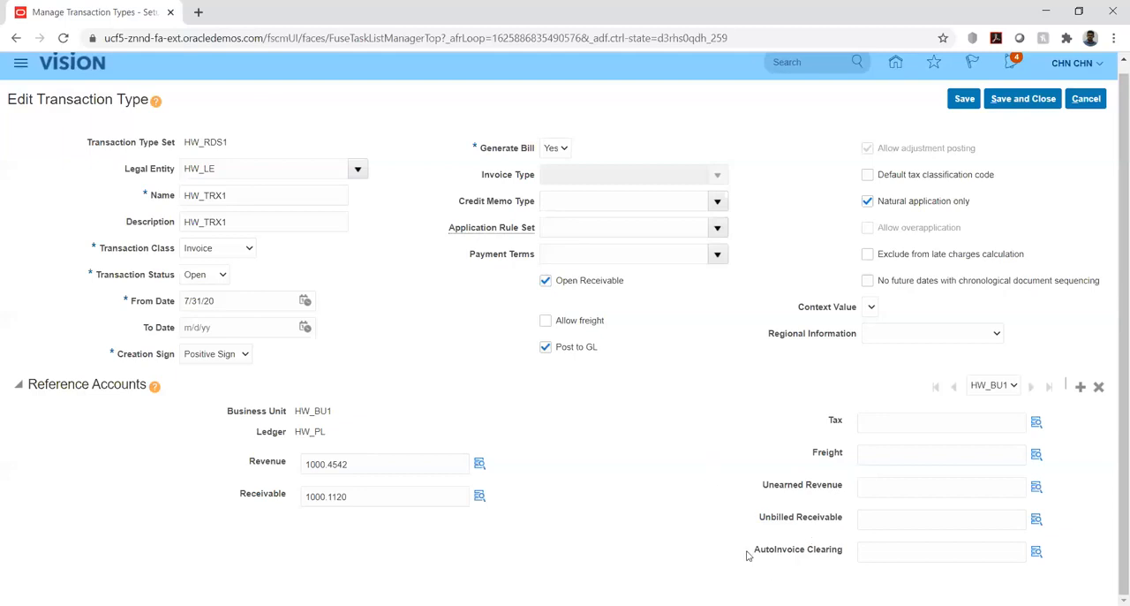
Examine the AutoInvoice Clearing reference account field of the transaction type.
{"action": "left_click_drag", "start_coordinate": [755, 551], "coordinate": [845, 557]}
{"action": "left_click", "coordinate": [747, 561]}
{"action": "left_click_drag", "start_coordinate": [757, 554], "coordinate": [843, 555]}
{"action": "left_click", "coordinate": [695, 535]}
{"action": "left_click_drag", "start_coordinate": [755, 553], "coordinate": [844, 556]}
{"action": "left_click", "coordinate": [742, 579]}
Save and close transaction type HW_TRX1, and open the Manage Transaction Sources task of the implementation project.
{"action": "left_click", "coordinate": [1013, 102]}
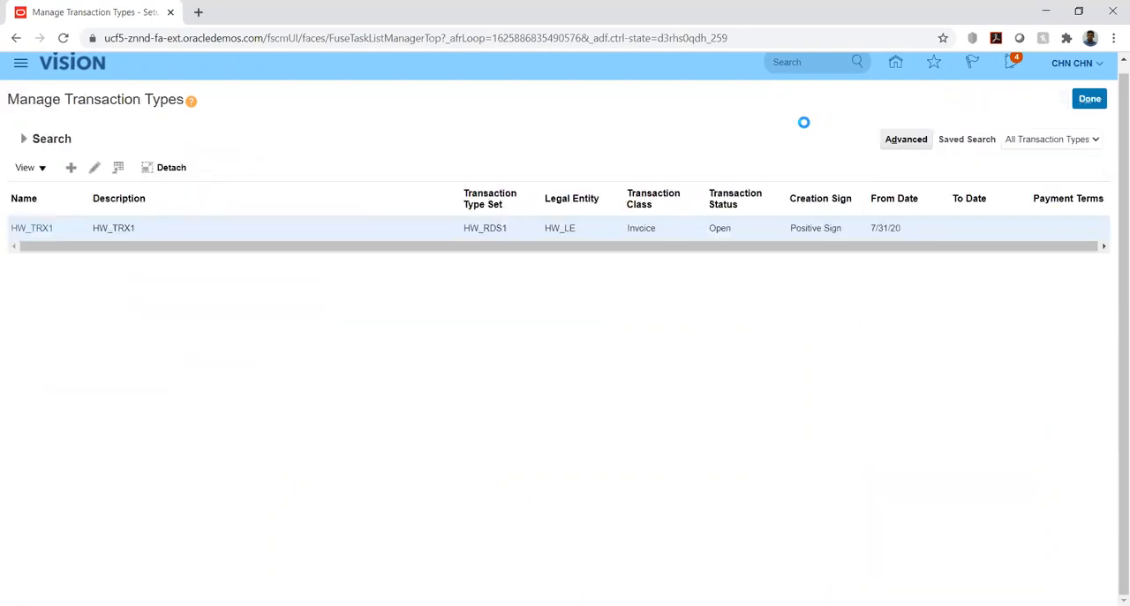
{"action": "left_click", "coordinate": [1087, 104]}
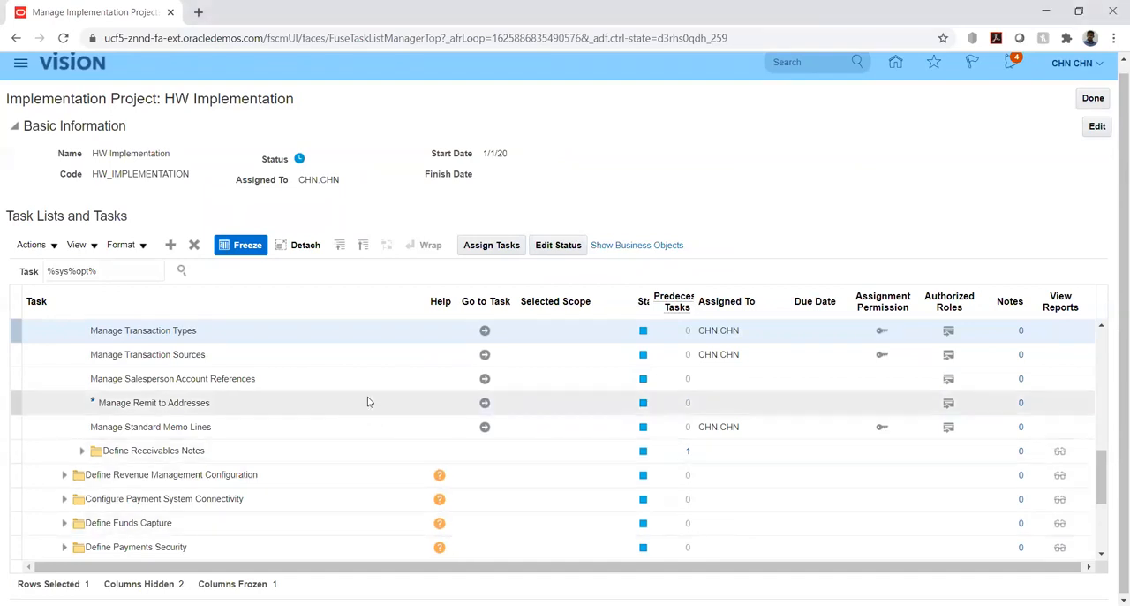
{"action": "left_click", "coordinate": [484, 356]}
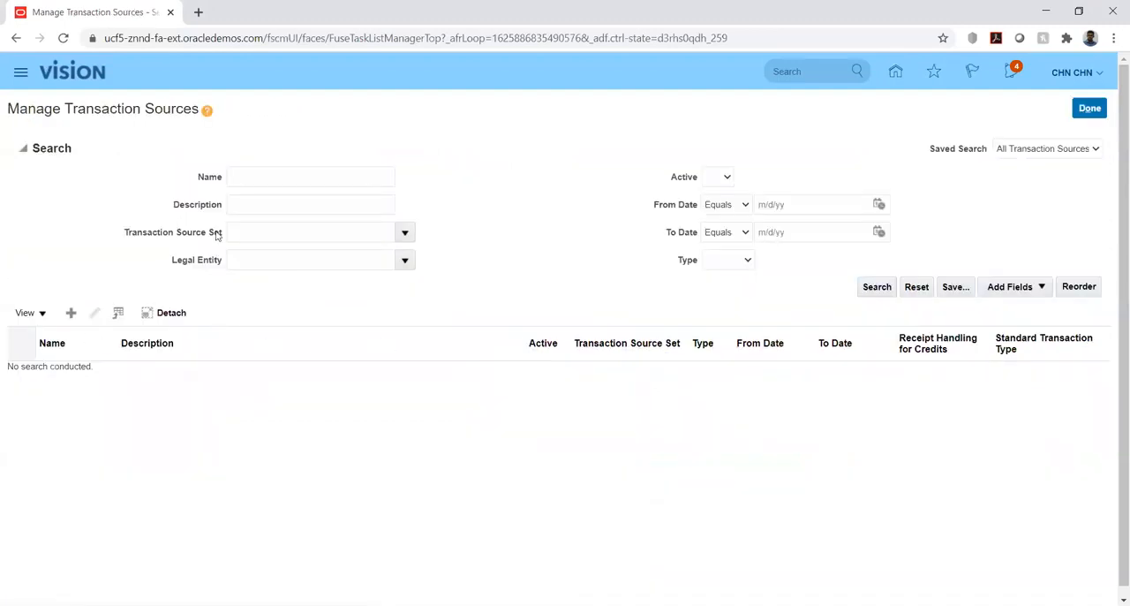
Search the transaction sources by the name "hw" and open HW_TRX_SRC.
{"action": "left_click", "coordinate": [280, 183]}
{"action": "type", "text": "hw"}
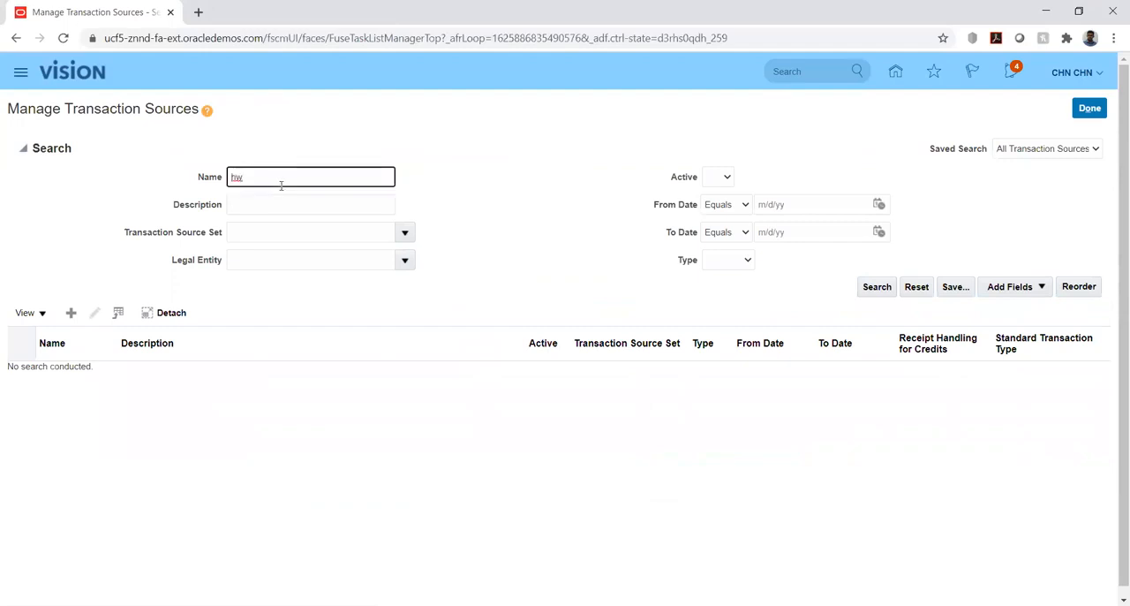
{"action": "left_click", "coordinate": [864, 292]}
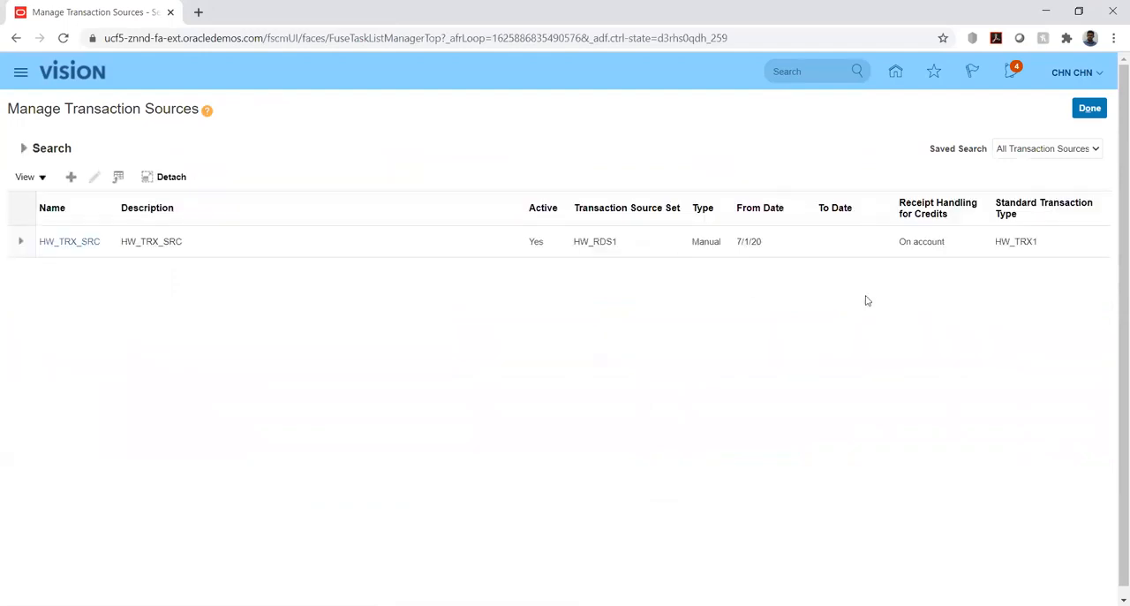
{"action": "left_click", "coordinate": [71, 242]}
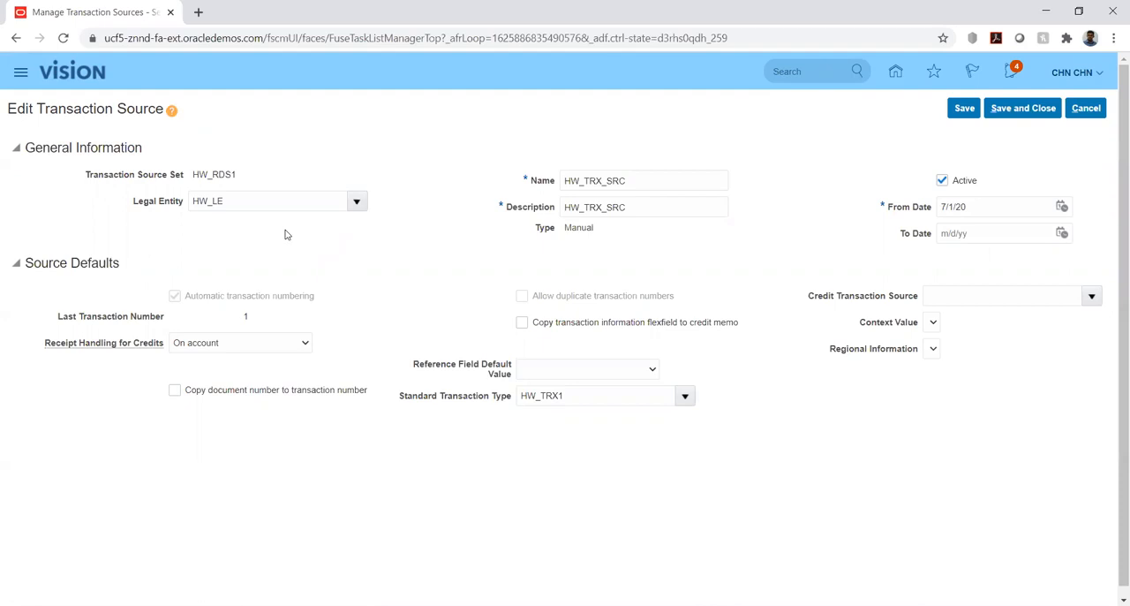
Examine the Transaction Source Set, Name and Type of the HW_TRX_SRC source.
{"action": "double_click", "coordinate": [198, 174]}
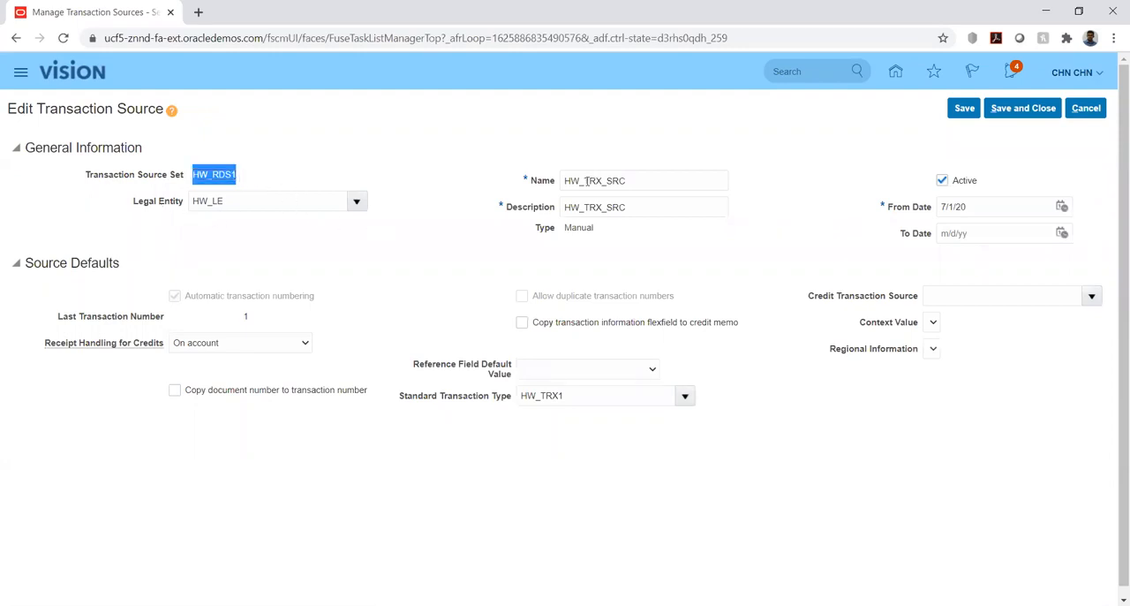
{"action": "left_click_drag", "start_coordinate": [565, 180], "coordinate": [640, 181]}
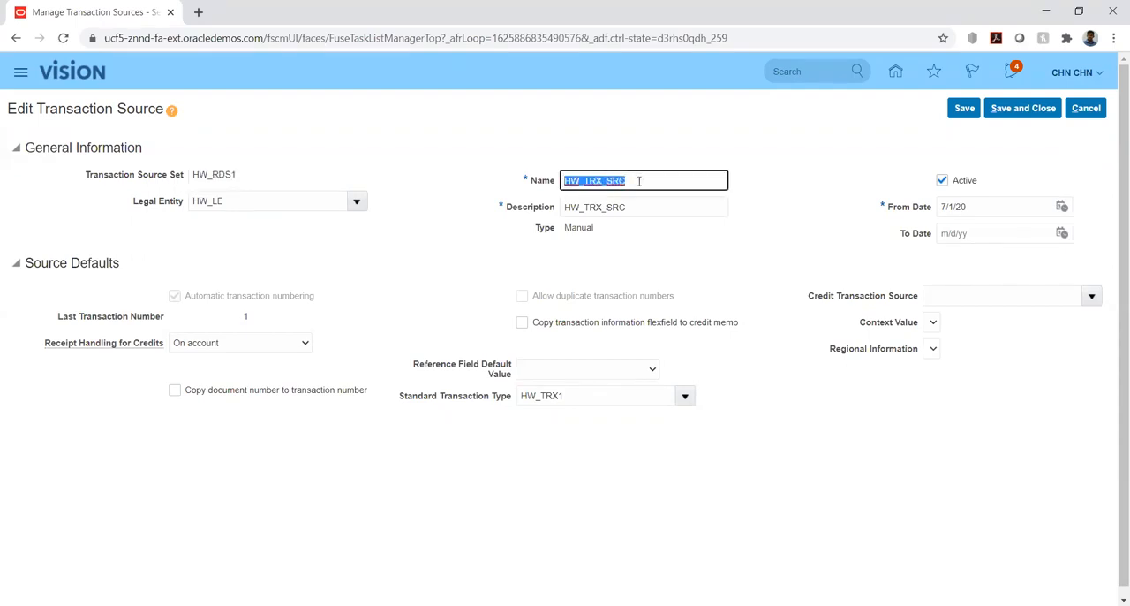
{"action": "left_click", "coordinate": [652, 243]}
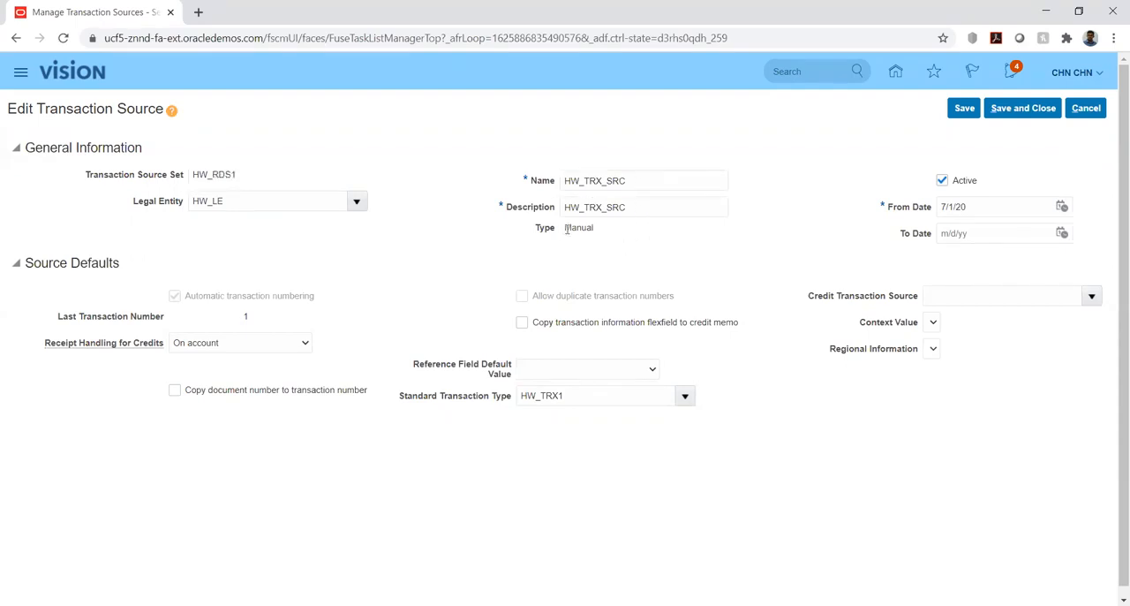
{"action": "left_click_drag", "start_coordinate": [565, 228], "coordinate": [604, 231]}
{"action": "left_click", "coordinate": [617, 248]}
{"action": "left_click_drag", "start_coordinate": [566, 228], "coordinate": [616, 235]}
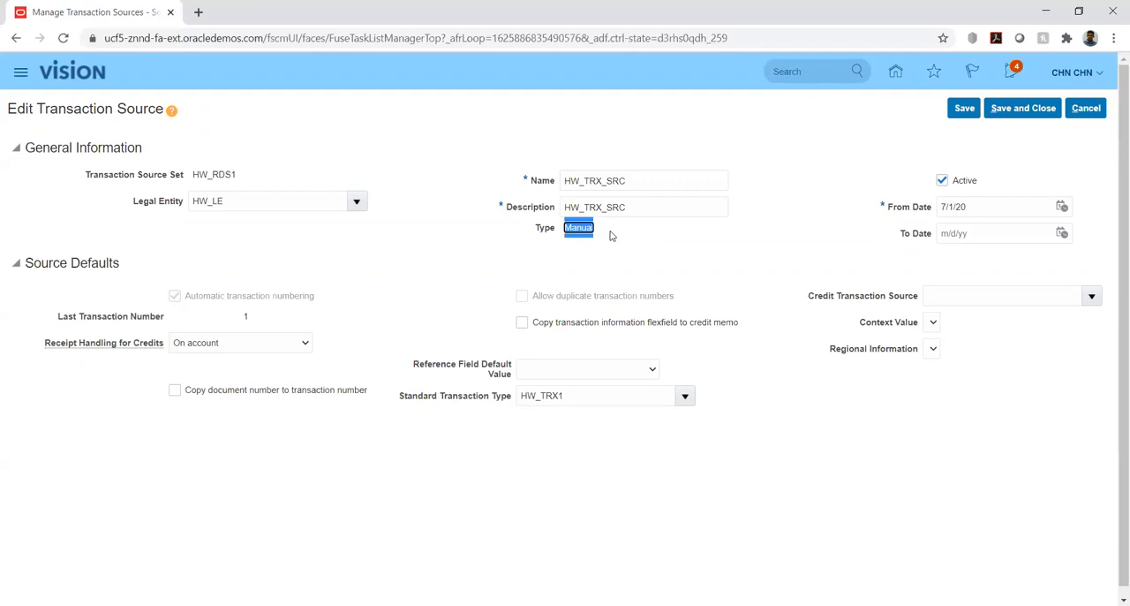
{"action": "left_click", "coordinate": [595, 256]}
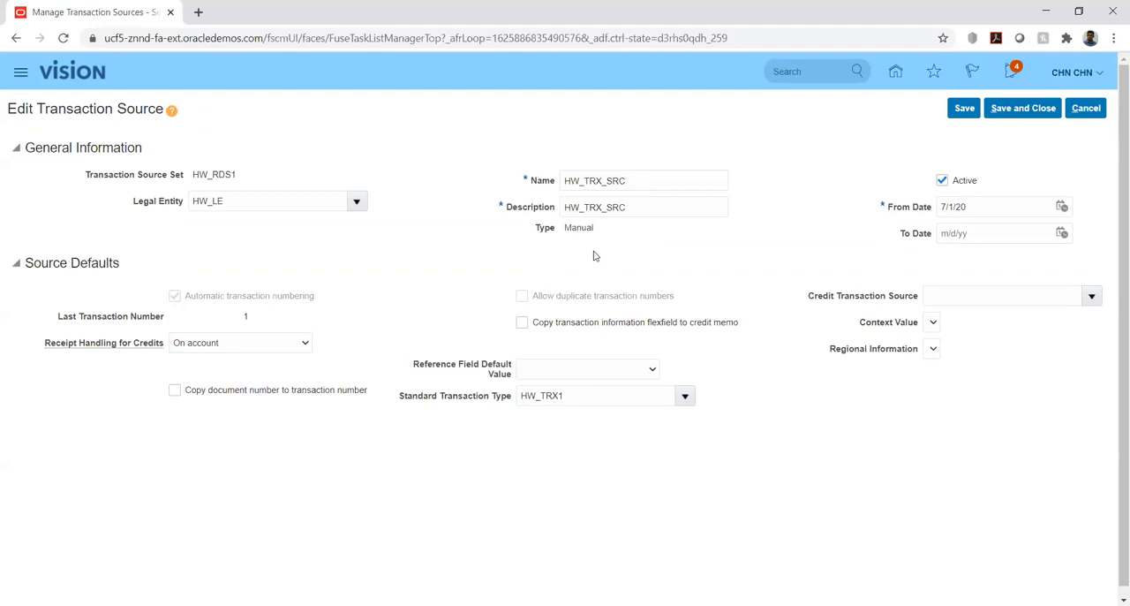
{"action": "left_click_drag", "start_coordinate": [565, 228], "coordinate": [576, 228]}
{"action": "left_click", "coordinate": [622, 247]}
Review the Receipt Handling for Credits and Reference Field Default Value choices of the source, keeping On account and the blank default.
{"action": "scroll", "coordinate": [8, 316], "scroll_direction": "down", "scroll_amount": 1}
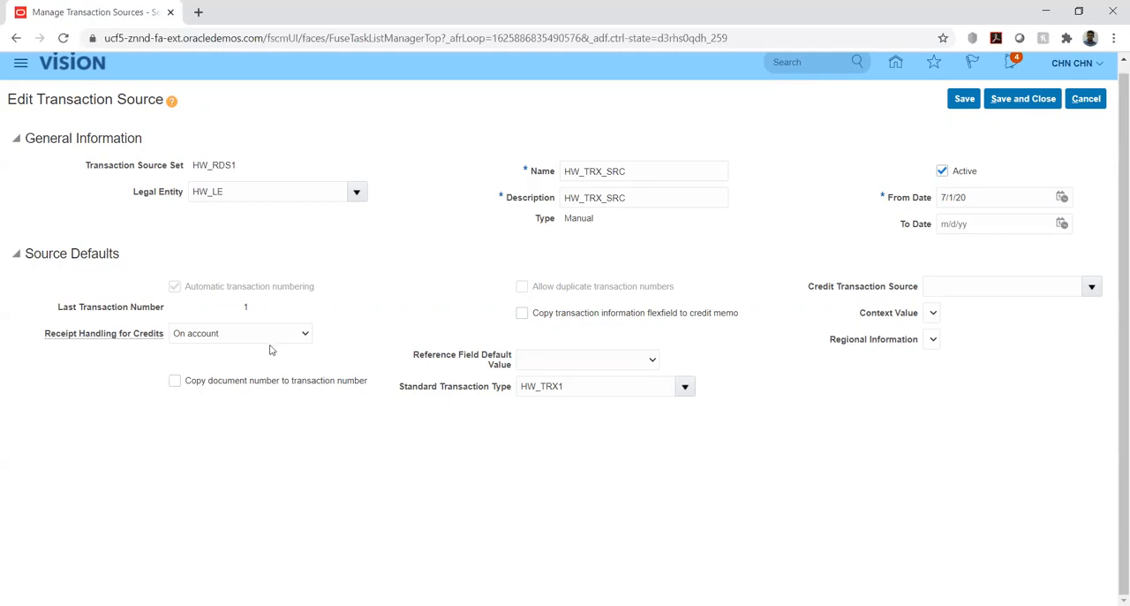
{"action": "left_click", "coordinate": [298, 335]}
{"action": "mouse_move", "coordinate": [590, 360]}
{"action": "left_click", "coordinate": [515, 373]}
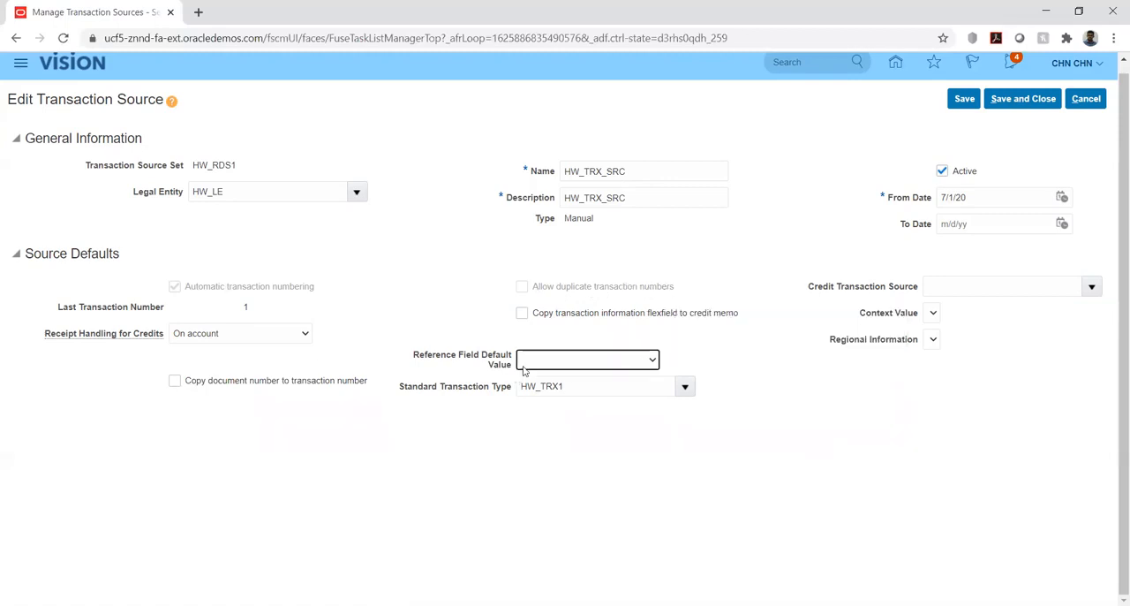
{"action": "left_click", "coordinate": [548, 338]}
{"action": "left_click", "coordinate": [601, 363]}
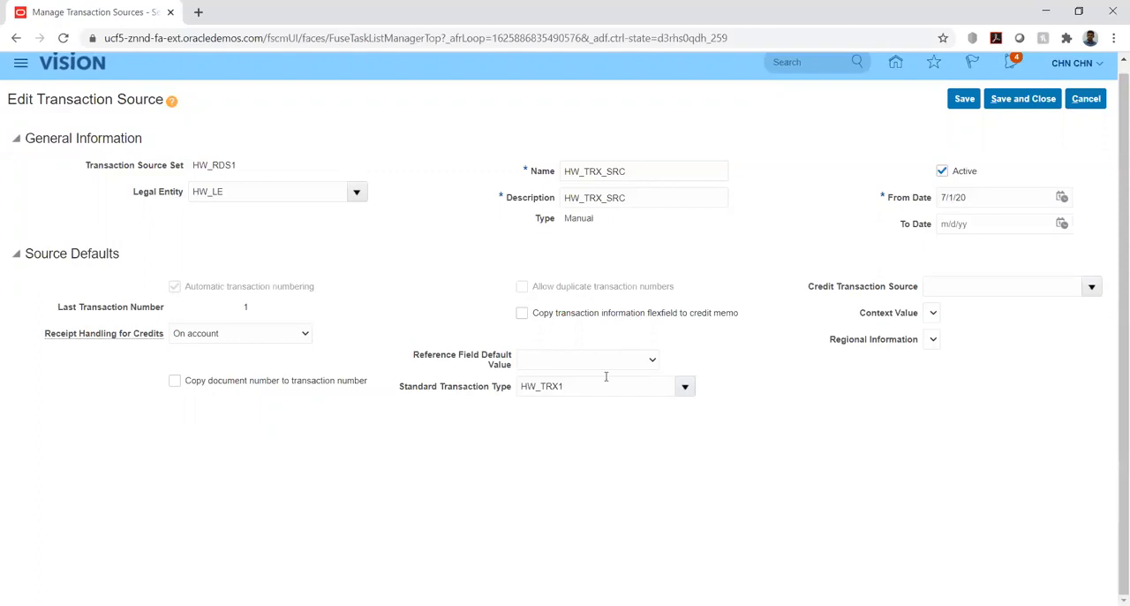
{"action": "left_click", "coordinate": [546, 307]}
{"action": "left_click", "coordinate": [445, 316]}
{"action": "left_click", "coordinate": [581, 360]}
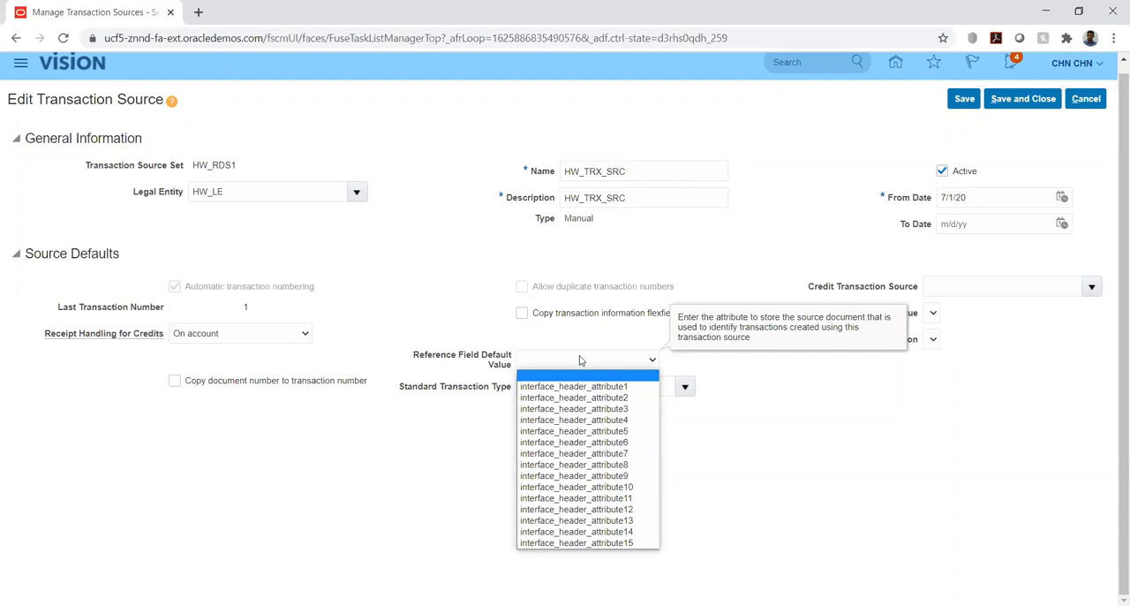
{"action": "left_click", "coordinate": [469, 311]}
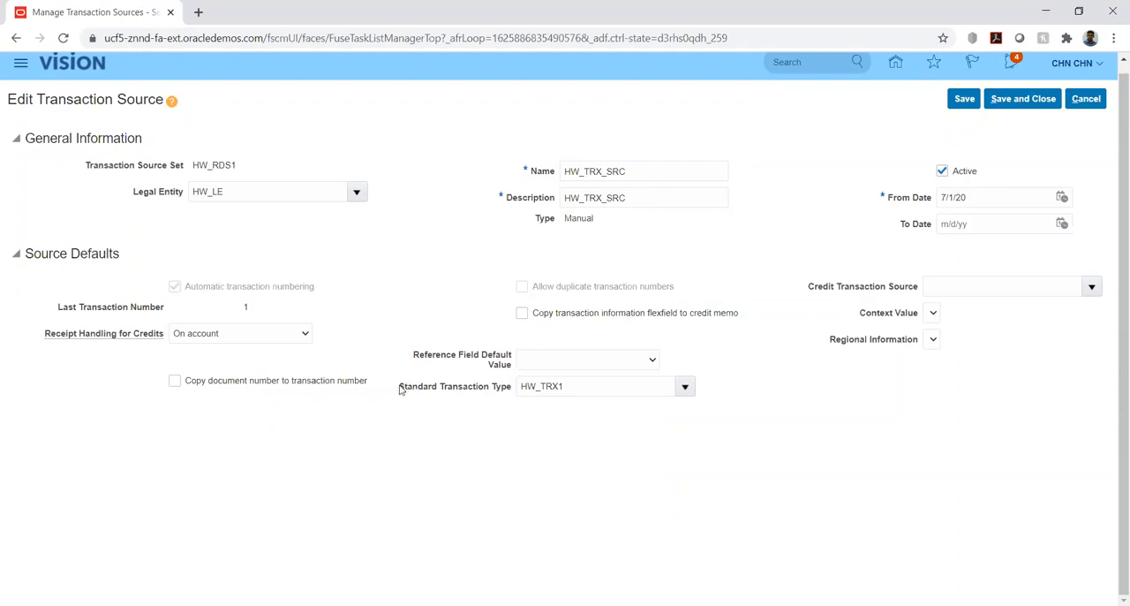
Examine the Standard Transaction Type of the transaction source, and save and close the source.
{"action": "left_click_drag", "start_coordinate": [399, 389], "coordinate": [513, 392]}
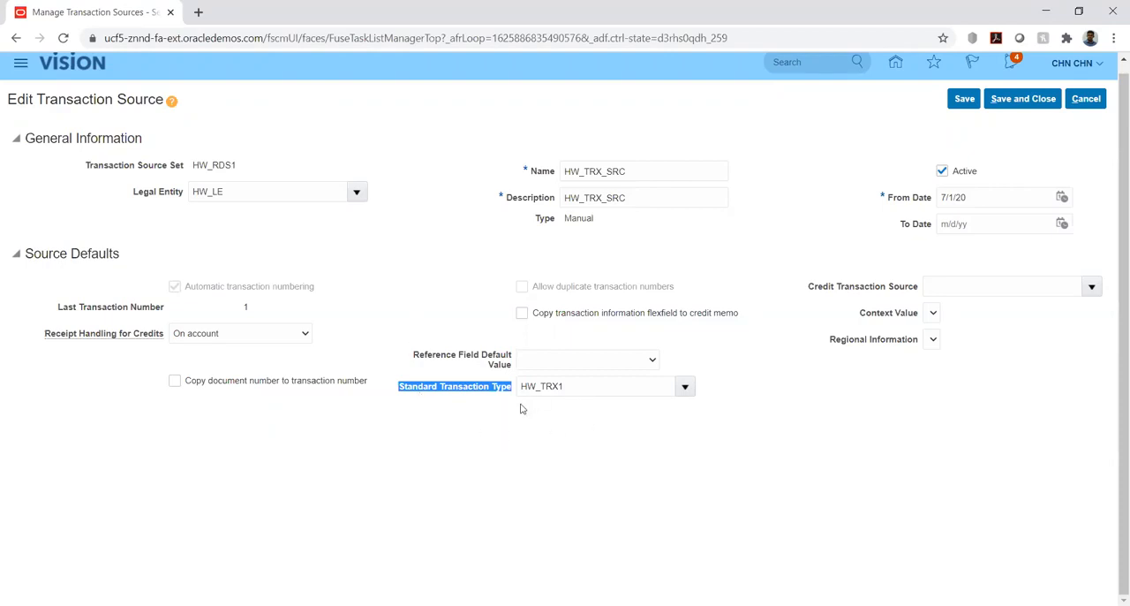
{"action": "left_click", "coordinate": [832, 446]}
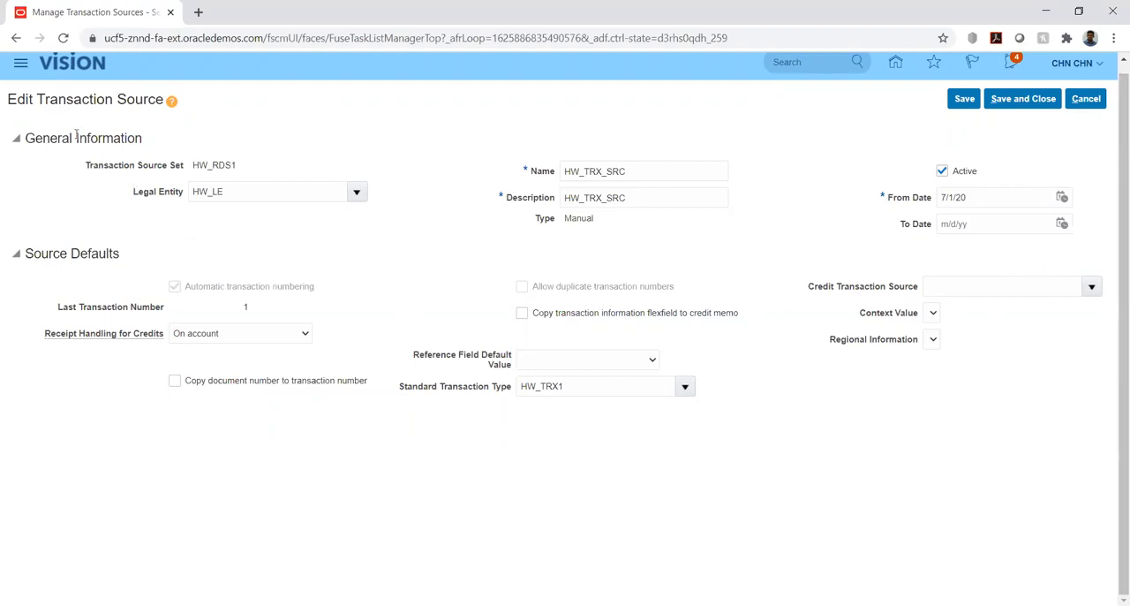
{"action": "left_click_drag", "start_coordinate": [42, 99], "coordinate": [162, 107]}
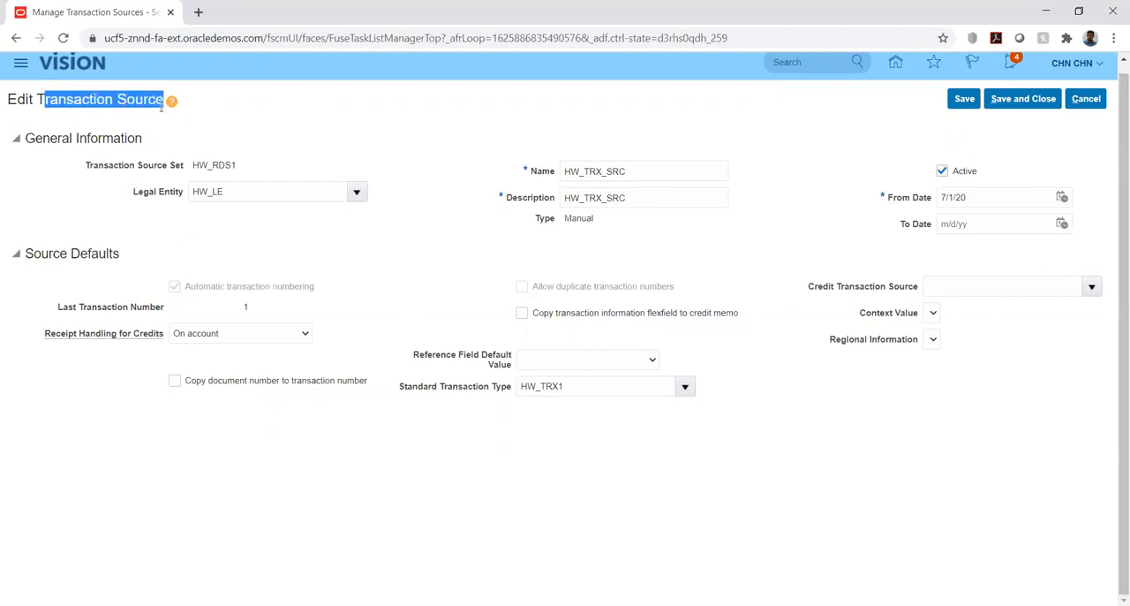
{"action": "left_click", "coordinate": [915, 443]}
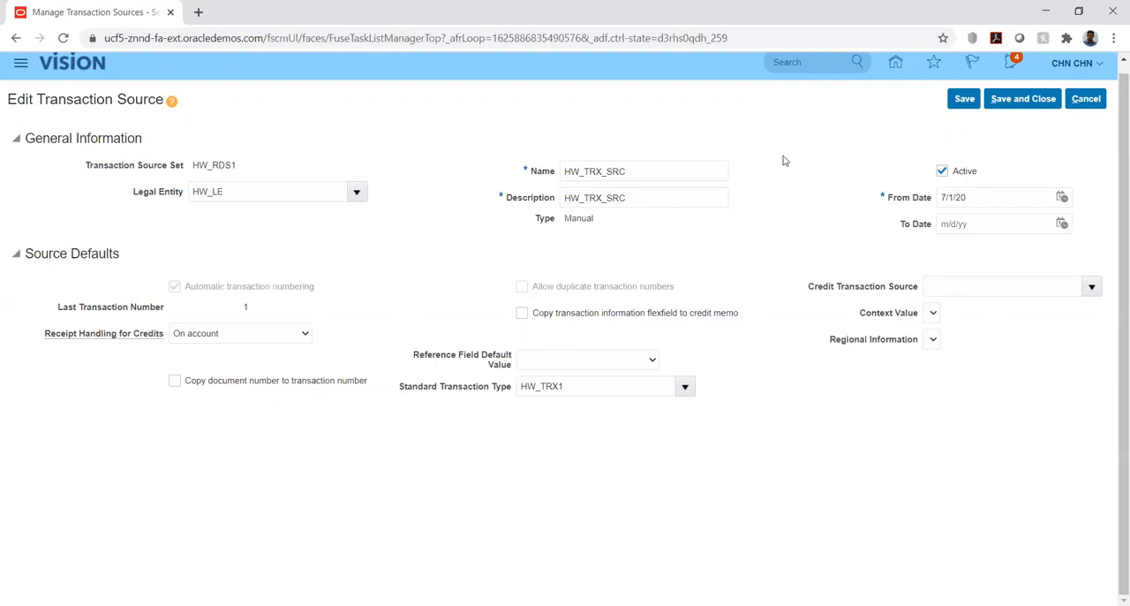
{"action": "left_click", "coordinate": [1017, 100]}
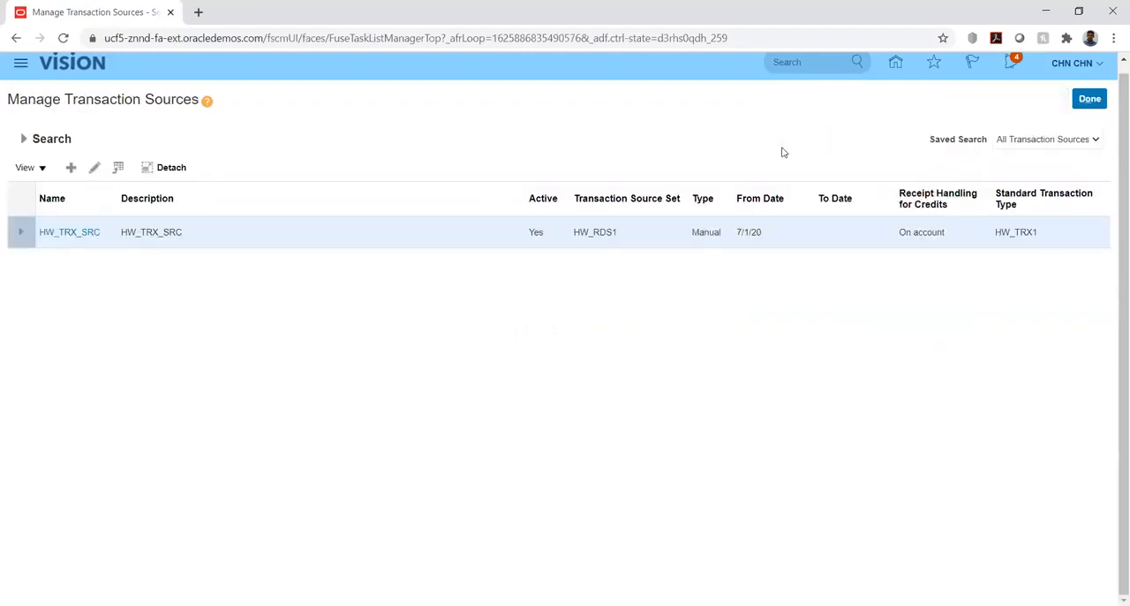
Start a new transaction source with Transaction Source Set HW_RDS1 and Legal Entity HW_LE.
{"action": "left_click", "coordinate": [69, 169]}
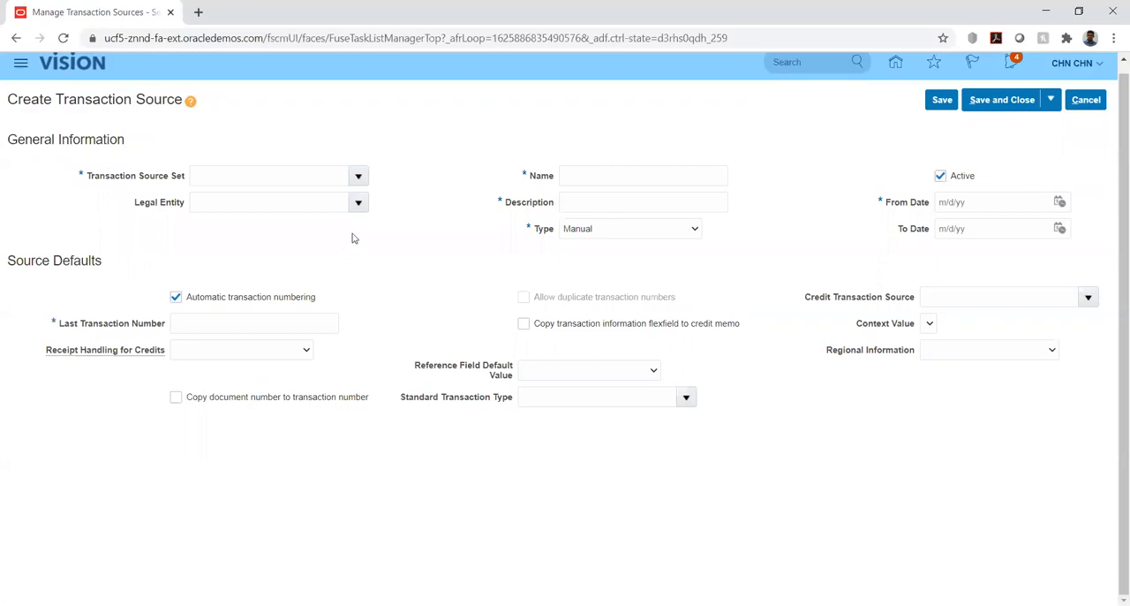
{"action": "left_click", "coordinate": [318, 174]}
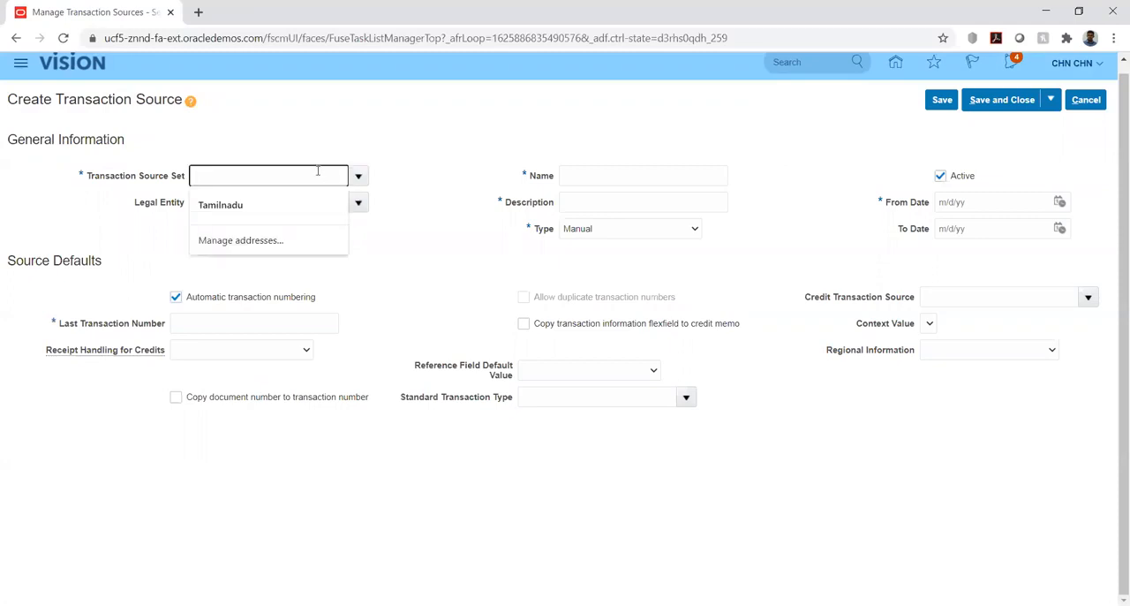
{"action": "type", "text": "hw"}
{"action": "key", "text": "Tab"}
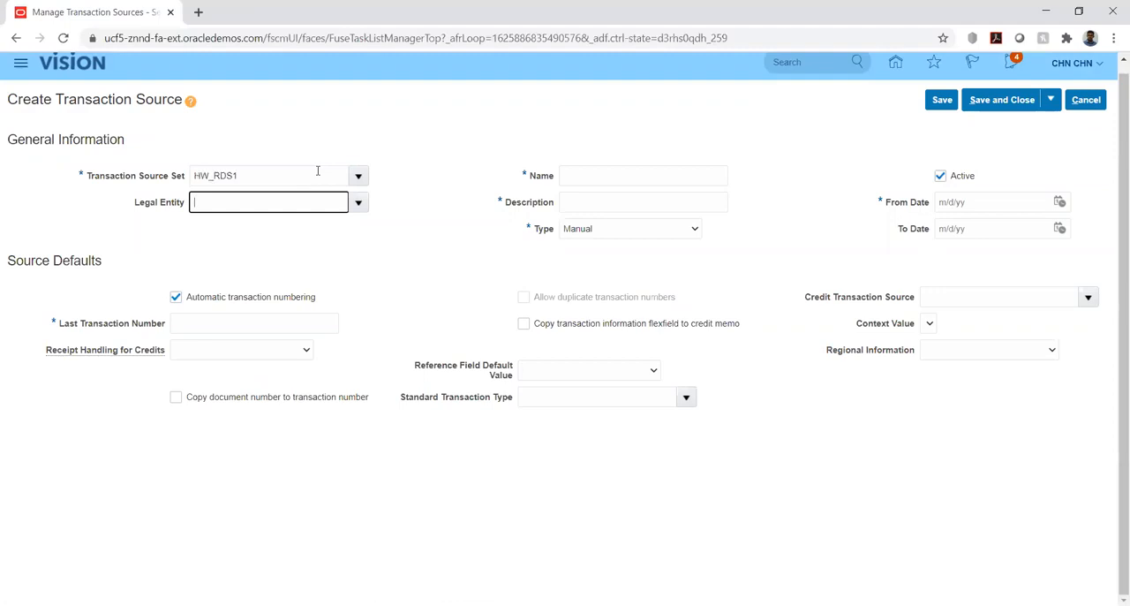
{"action": "type", "text": "hw"}
{"action": "key", "text": "Tab"}
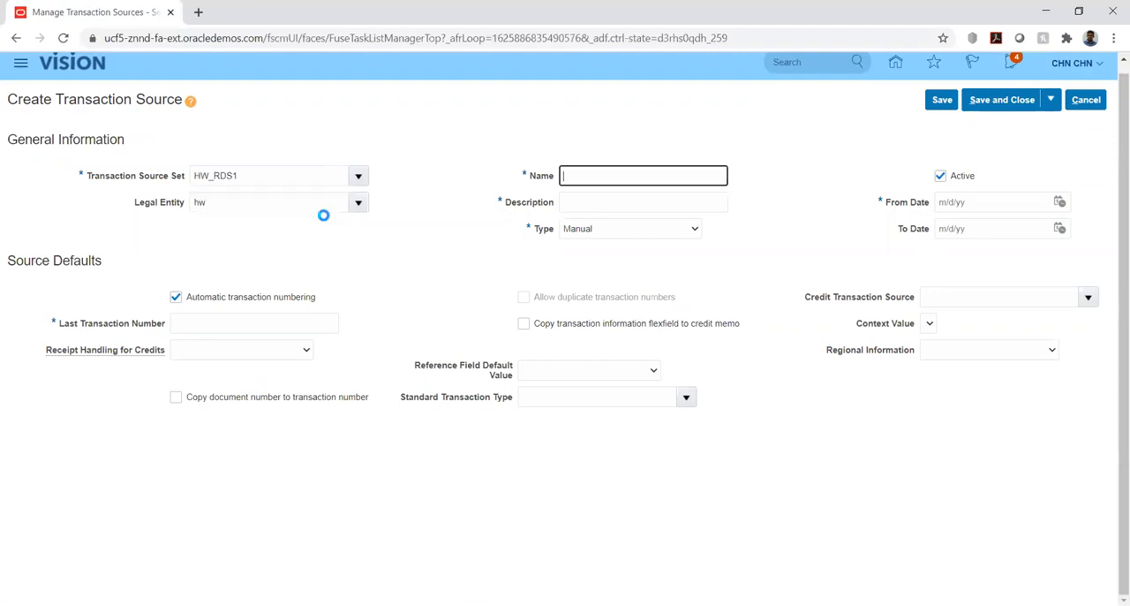
Enter HW_IMP as the source's Name and Description, and set its Type to Imported.
{"action": "type", "text": "HW_IMP"}
{"action": "key", "text": "ctrl+a"}
{"action": "key", "text": "ctrl+c"}
{"action": "key", "text": "Tab"}
{"action": "key", "text": "ctrl+v"}
{"action": "left_click", "coordinate": [669, 229]}
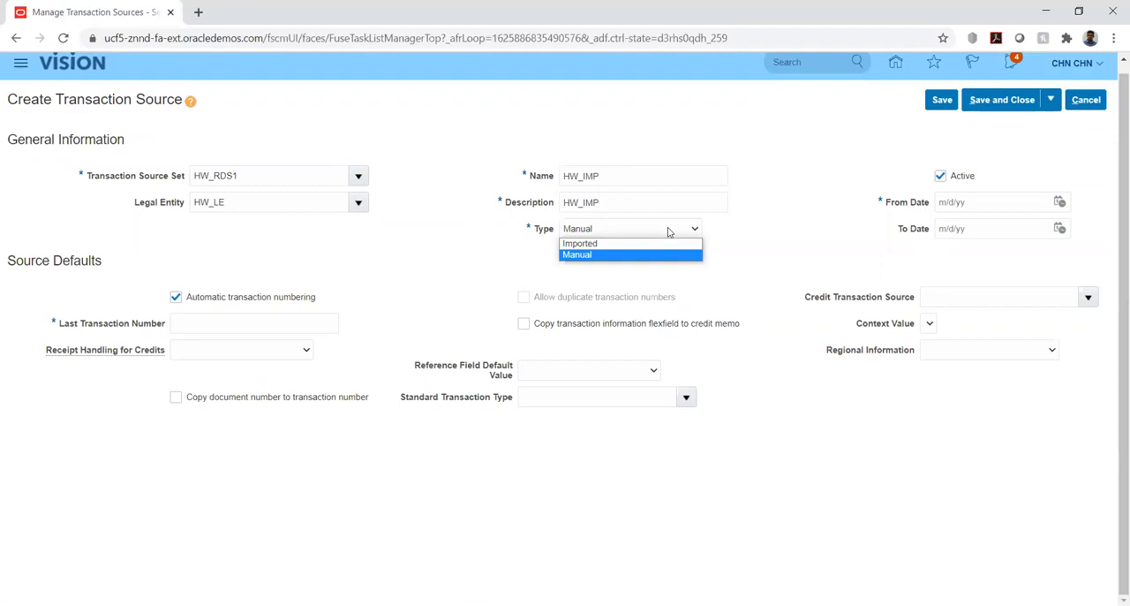
{"action": "left_click", "coordinate": [628, 244]}
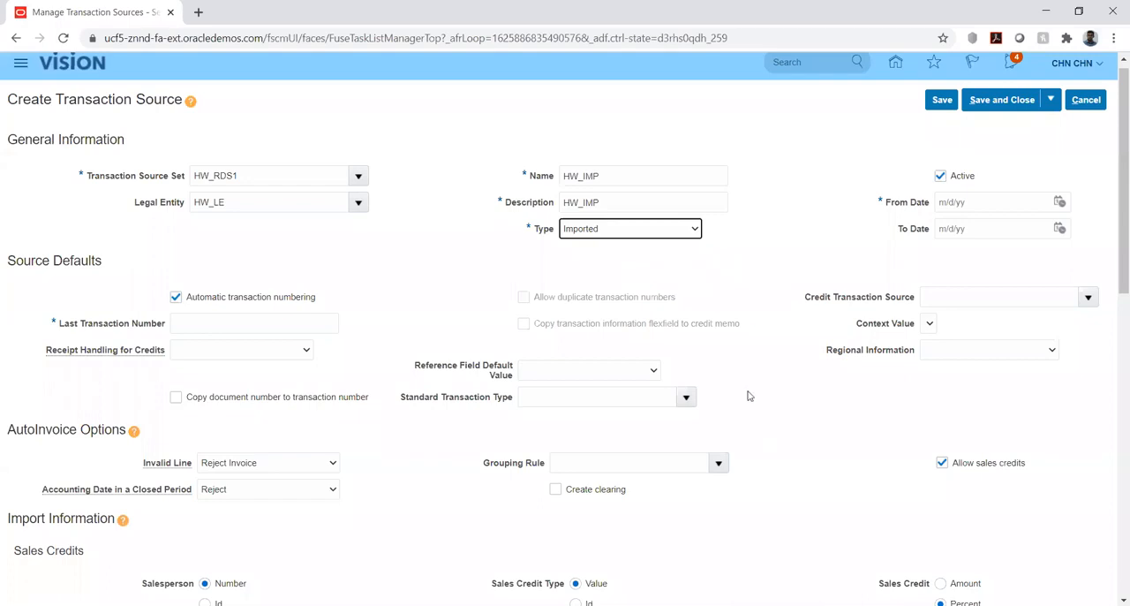
{"action": "scroll", "coordinate": [748, 396], "scroll_direction": "down", "scroll_amount": 9}
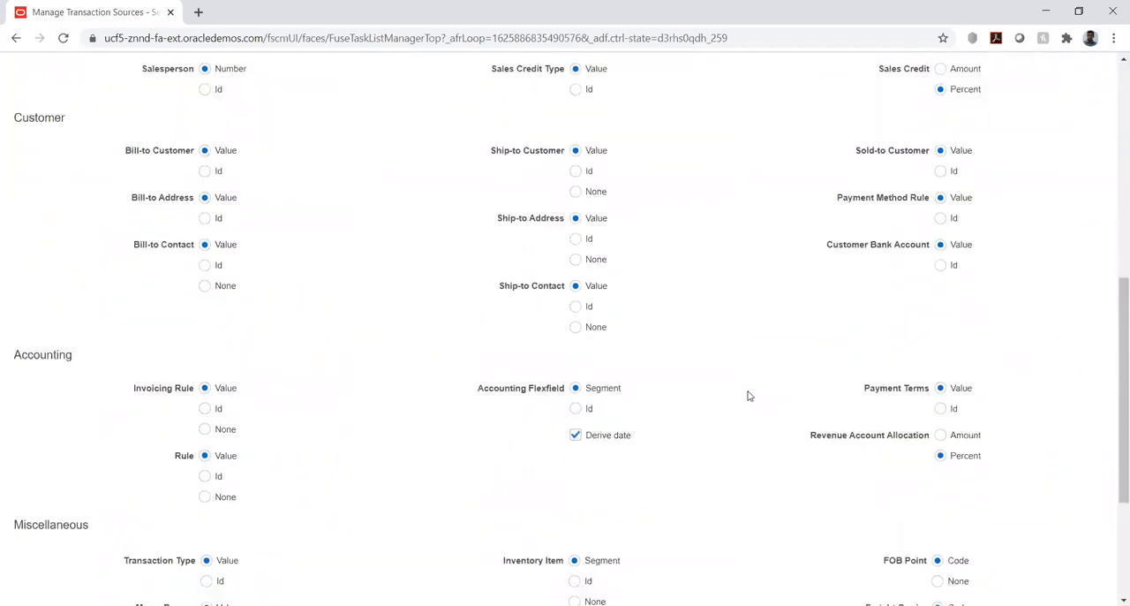
{"action": "scroll", "coordinate": [748, 395], "scroll_direction": "up", "scroll_amount": 10}
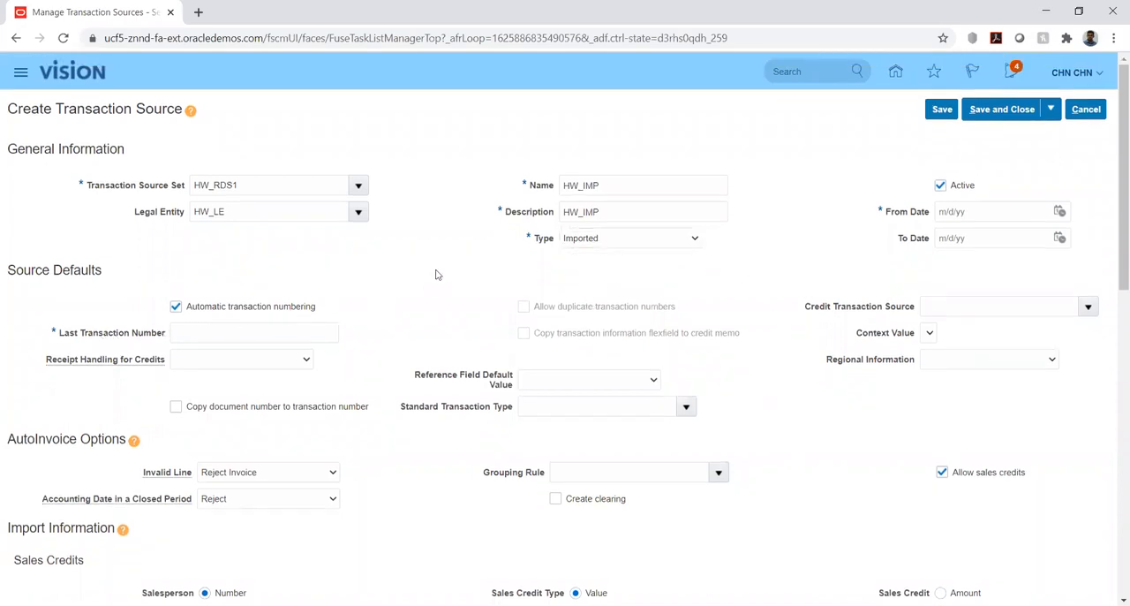
Turn Automatic transaction numbering off and back on under Source Defaults.
{"action": "left_click", "coordinate": [174, 308]}
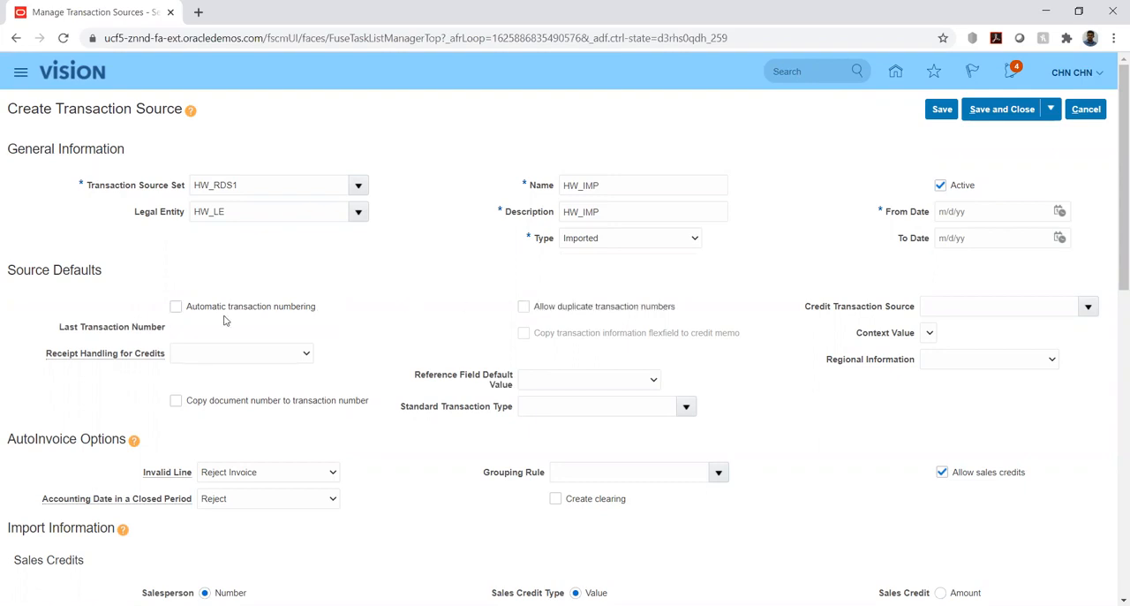
{"action": "left_click", "coordinate": [176, 307]}
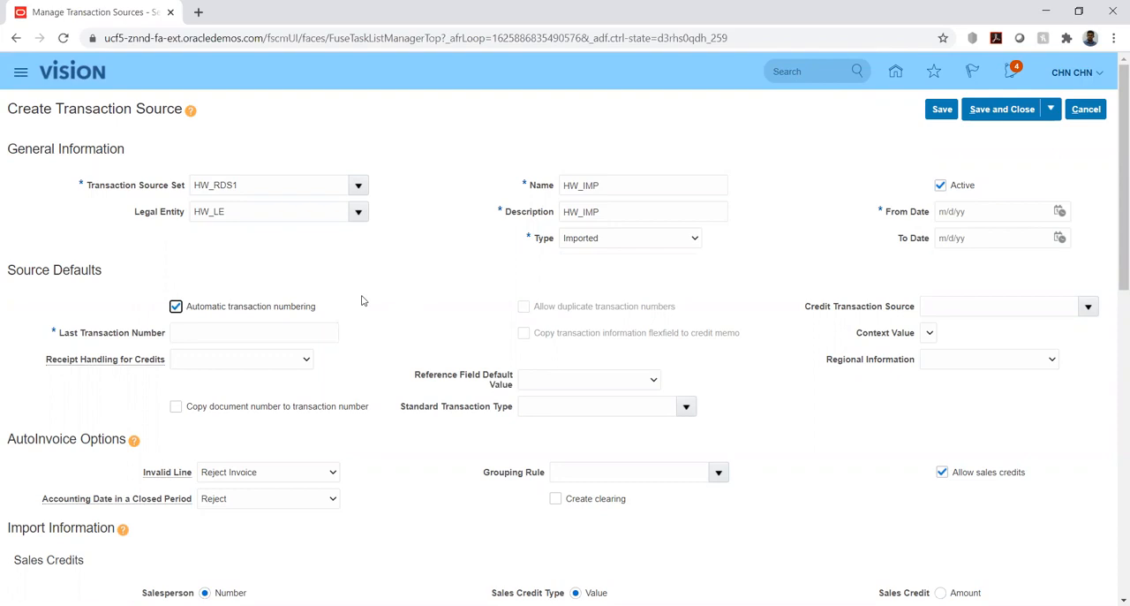
{"action": "left_click", "coordinate": [394, 273]}
Review the Invalid Line choices under AutoInvoice Options, keeping Reject Invoice.
{"action": "scroll", "coordinate": [395, 277], "scroll_direction": "down", "scroll_amount": 2}
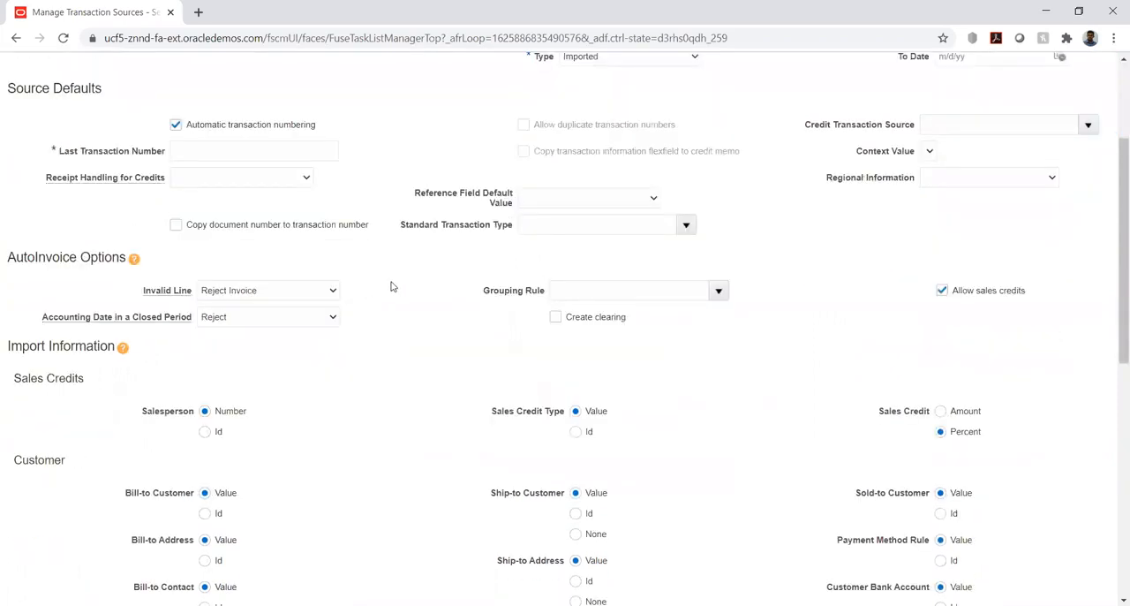
{"action": "scroll", "coordinate": [250, 172], "scroll_direction": "down", "scroll_amount": 1}
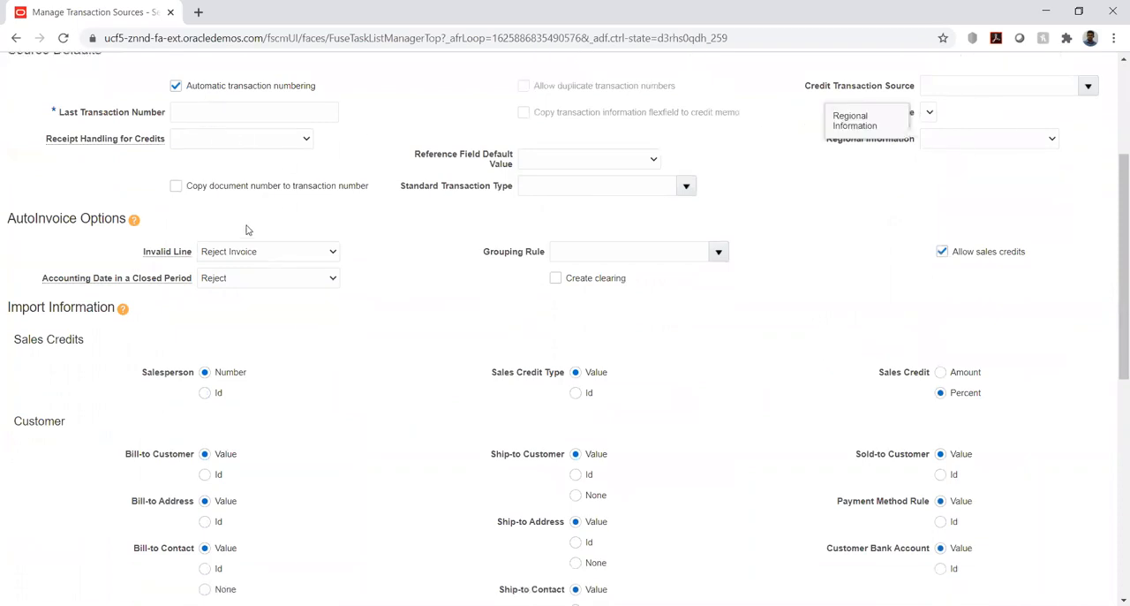
{"action": "scroll", "coordinate": [396, 307], "scroll_direction": "down", "scroll_amount": 1}
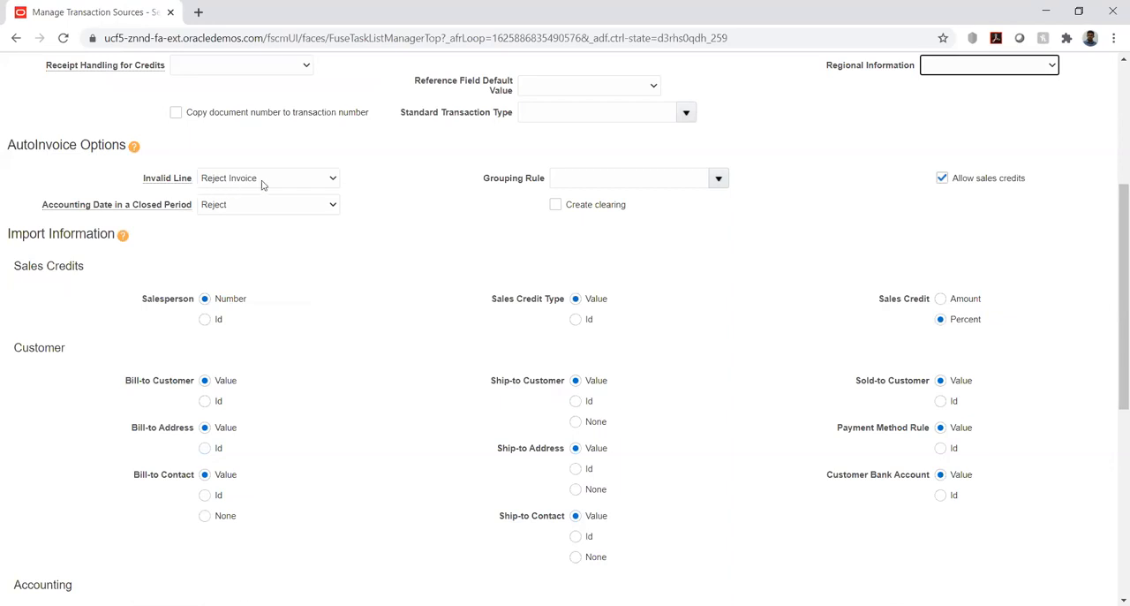
{"action": "left_click", "coordinate": [316, 180]}
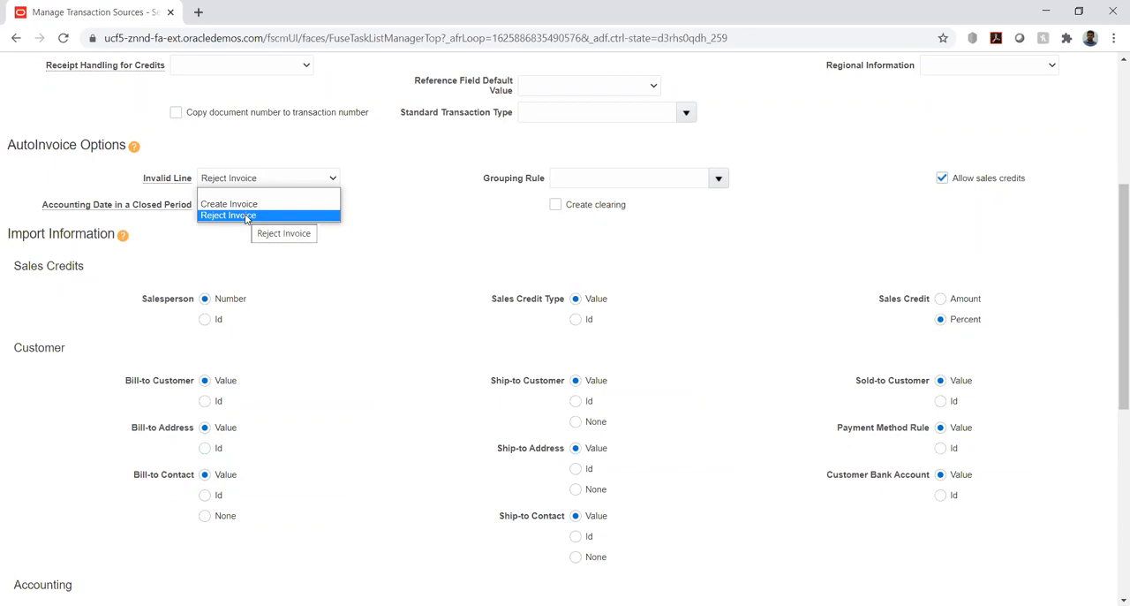
{"action": "left_click", "coordinate": [416, 210]}
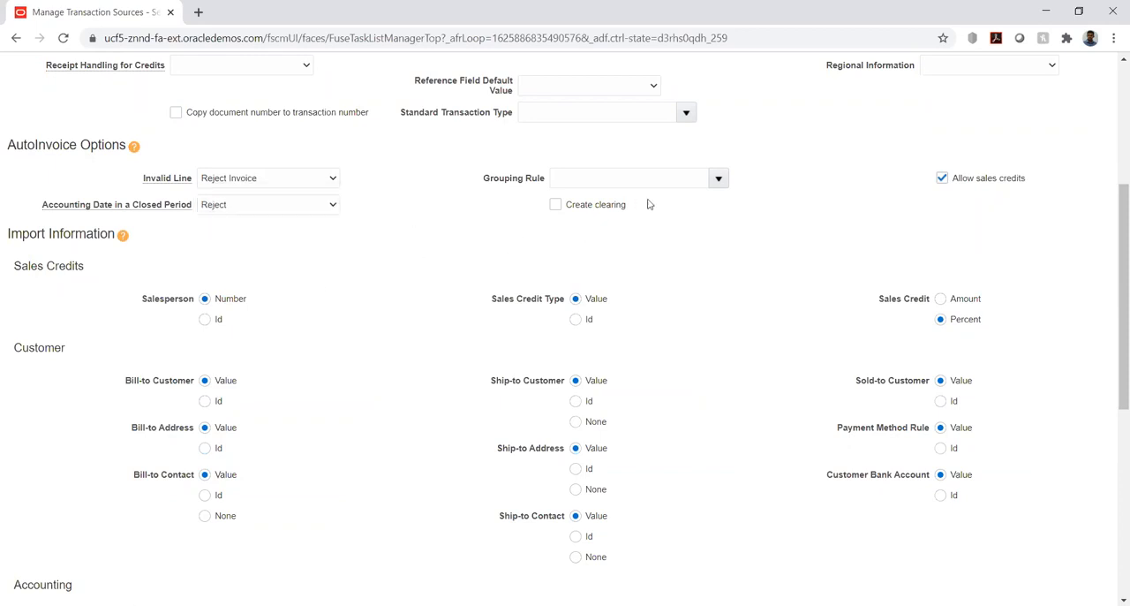
Review the Grouping Rule and Accounting Date in a Closed Period choices, keeping the blank rule and Reject.
{"action": "left_click", "coordinate": [719, 180]}
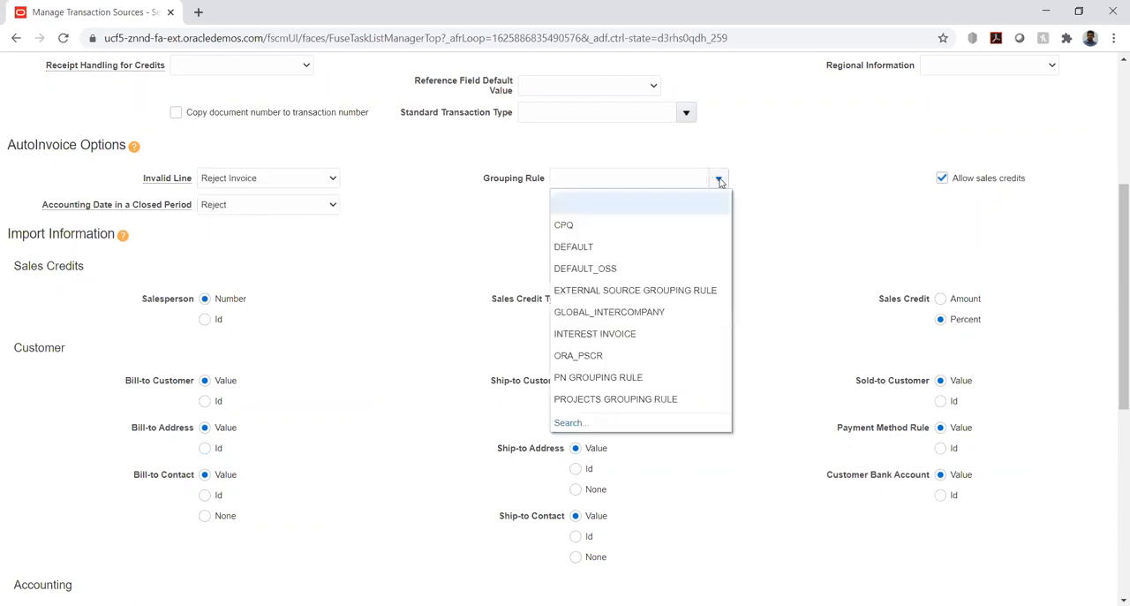
{"action": "left_click", "coordinate": [788, 196]}
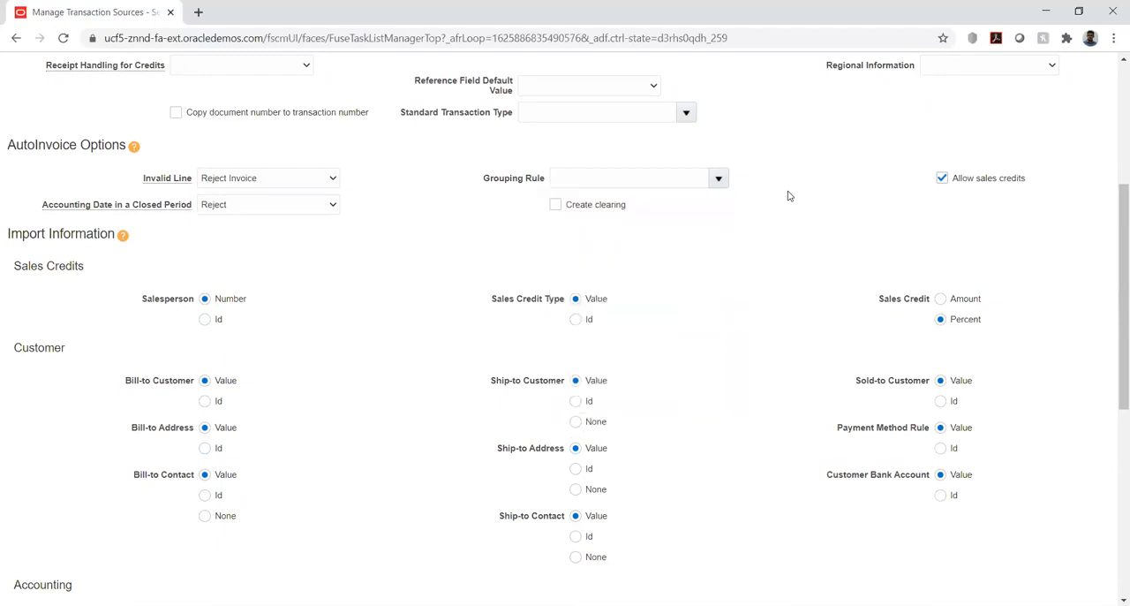
{"action": "left_click", "coordinate": [651, 180]}
{"action": "left_click", "coordinate": [274, 208]}
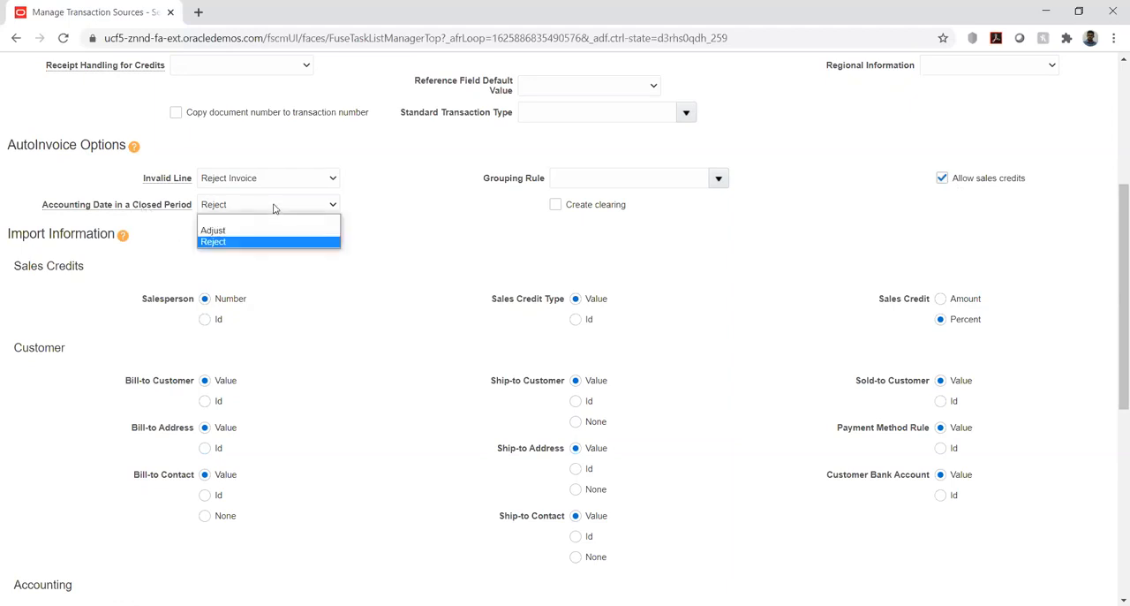
{"action": "left_click", "coordinate": [391, 222]}
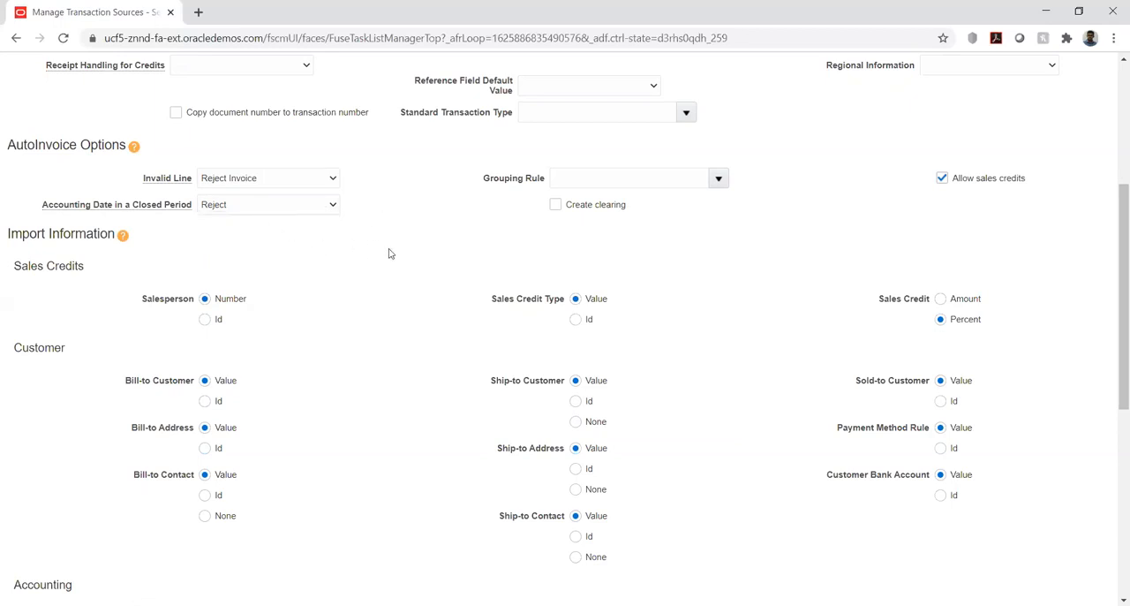
Set both Salesperson and Sales Credit Type to Id in the Sales Credits import information.
{"action": "scroll", "coordinate": [423, 258], "scroll_direction": "down", "scroll_amount": 1}
{"action": "scroll", "coordinate": [424, 258], "scroll_direction": "down", "scroll_amount": 1}
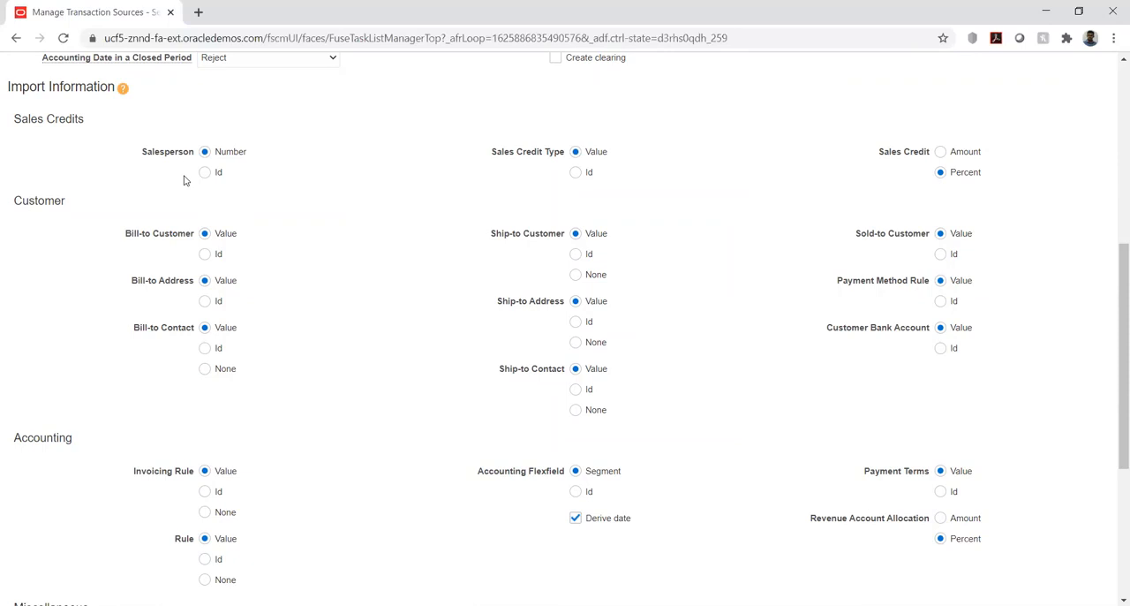
{"action": "left_click_drag", "start_coordinate": [143, 154], "coordinate": [190, 157]}
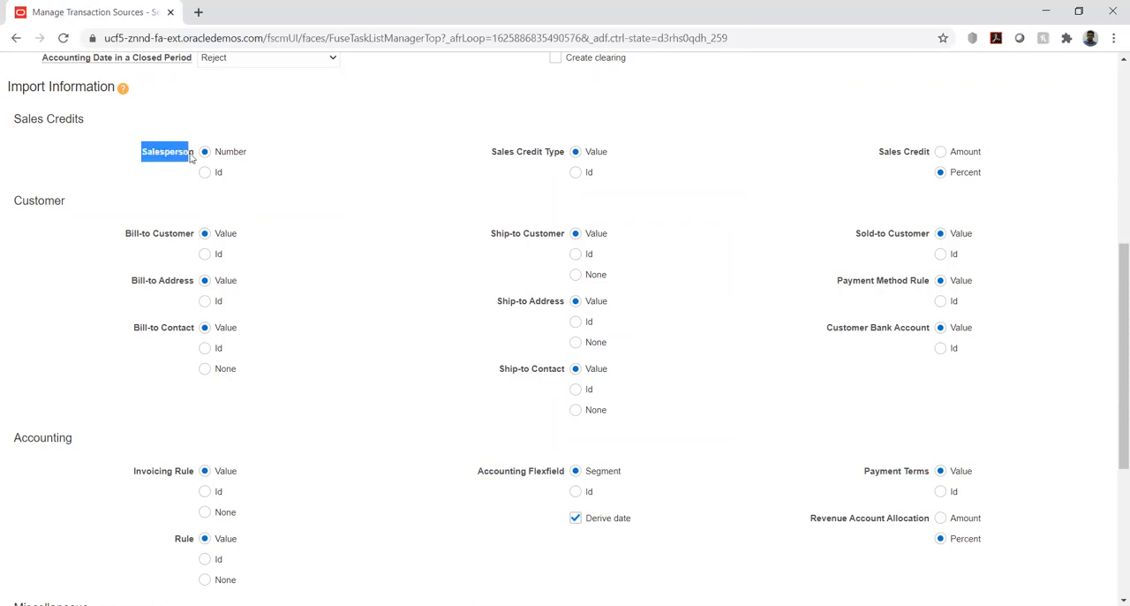
{"action": "left_click_drag", "start_coordinate": [498, 156], "coordinate": [570, 156]}
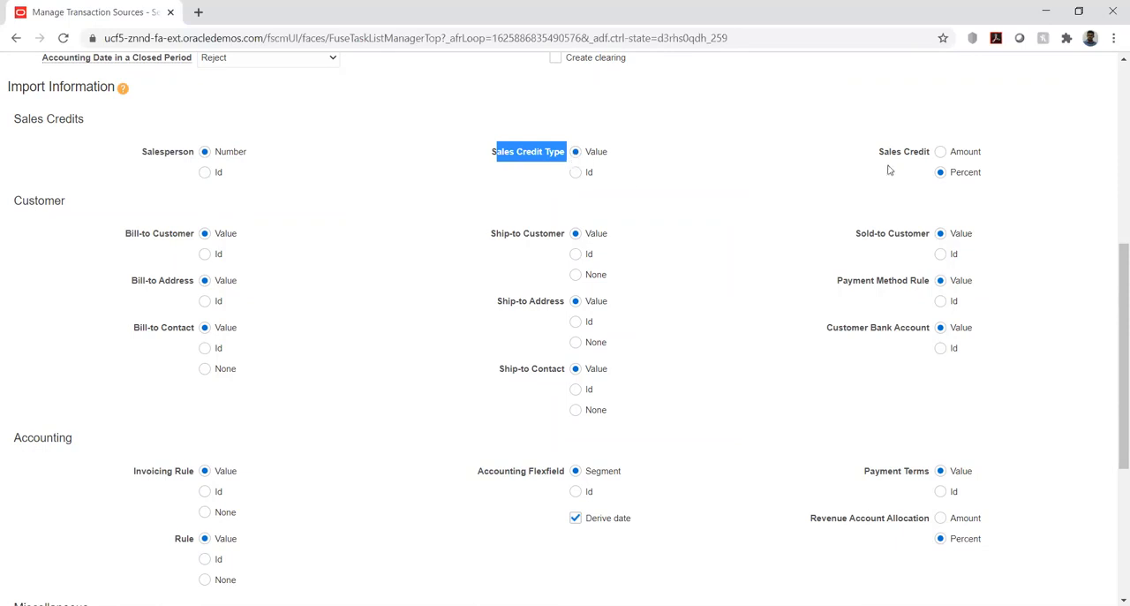
{"action": "left_click_drag", "start_coordinate": [878, 153], "coordinate": [926, 159]}
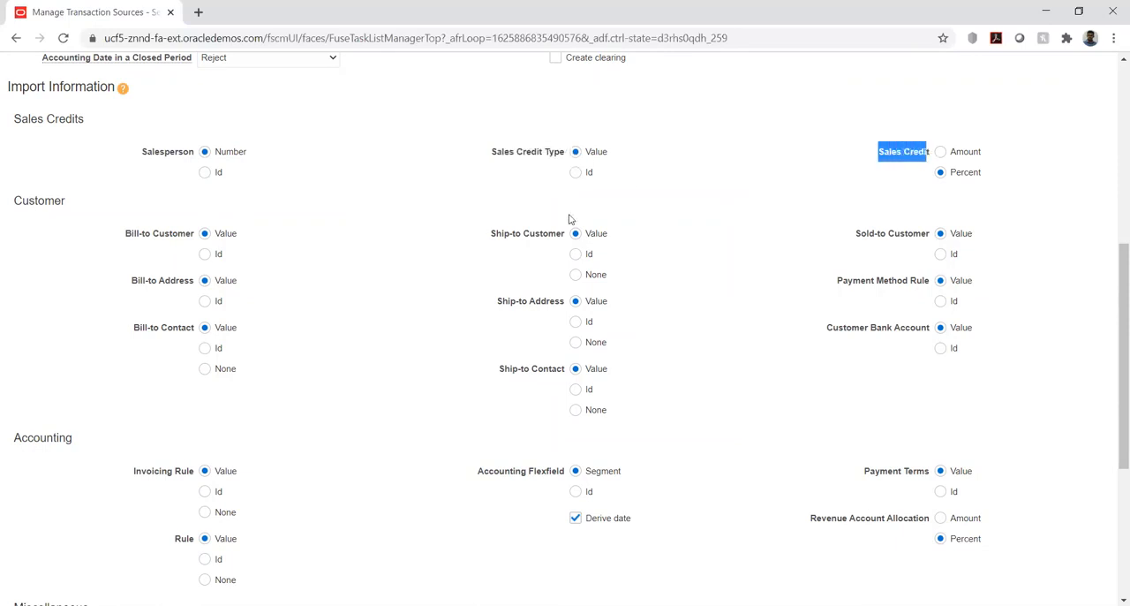
{"action": "left_click", "coordinate": [309, 186]}
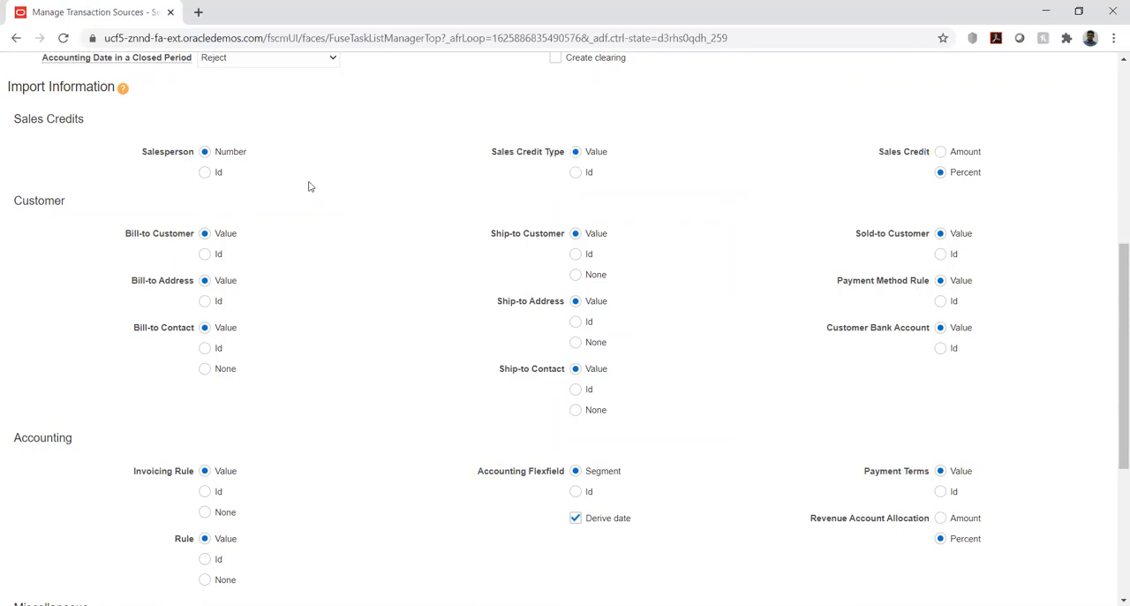
{"action": "left_click", "coordinate": [205, 172]}
{"action": "left_click", "coordinate": [575, 172]}
{"action": "left_click", "coordinate": [654, 181]}
Examine the Bill-to Customer, Bill-to Address and Bill-to Contact options in the Customer import information.
{"action": "scroll", "coordinate": [309, 221], "scroll_direction": "down", "scroll_amount": 1}
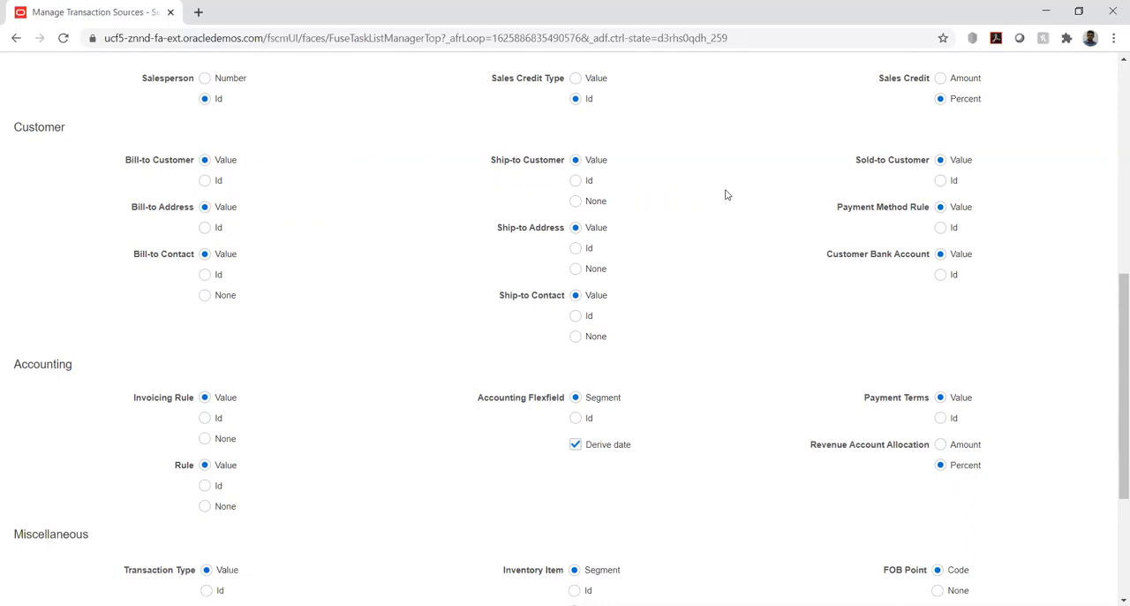
{"action": "left_click_drag", "start_coordinate": [127, 162], "coordinate": [197, 163]}
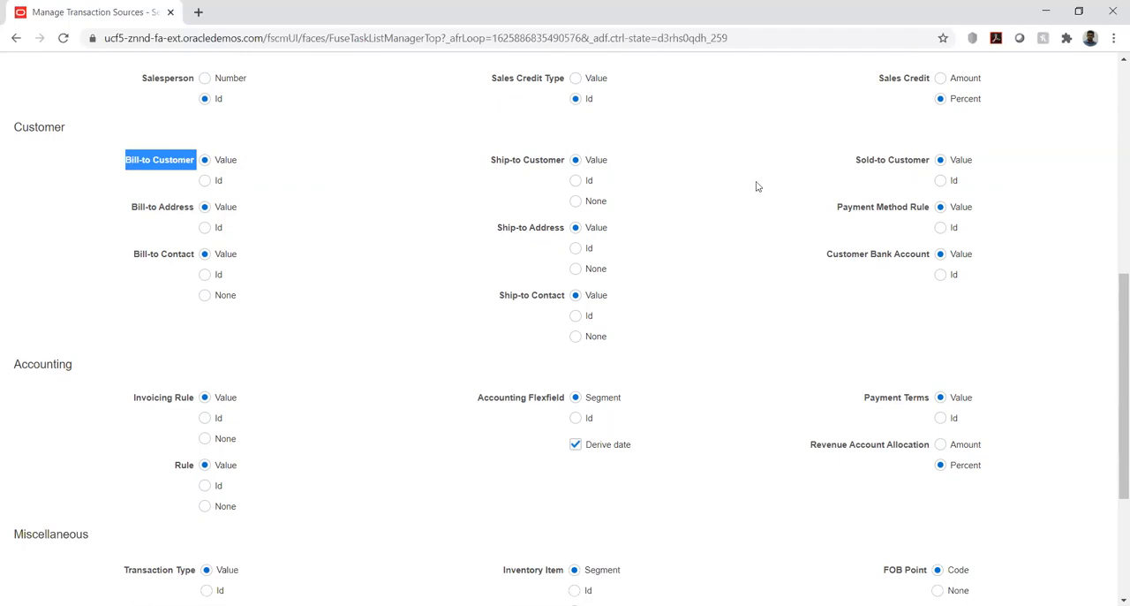
{"action": "left_click", "coordinate": [135, 213]}
{"action": "left_click_drag", "start_coordinate": [135, 213], "coordinate": [184, 212]}
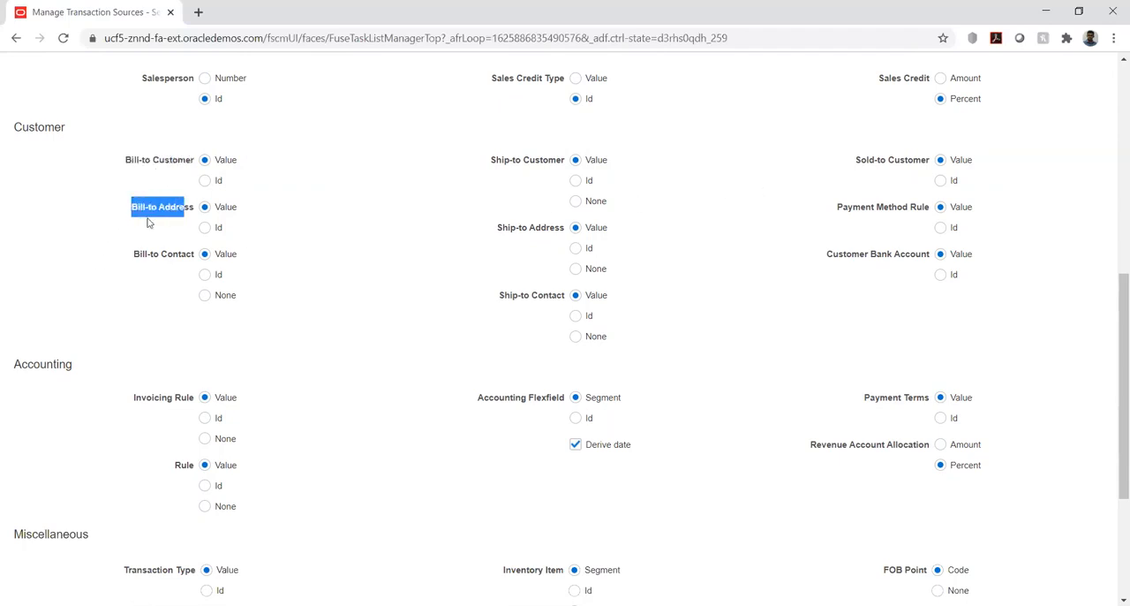
{"action": "left_click_drag", "start_coordinate": [134, 255], "coordinate": [194, 256]}
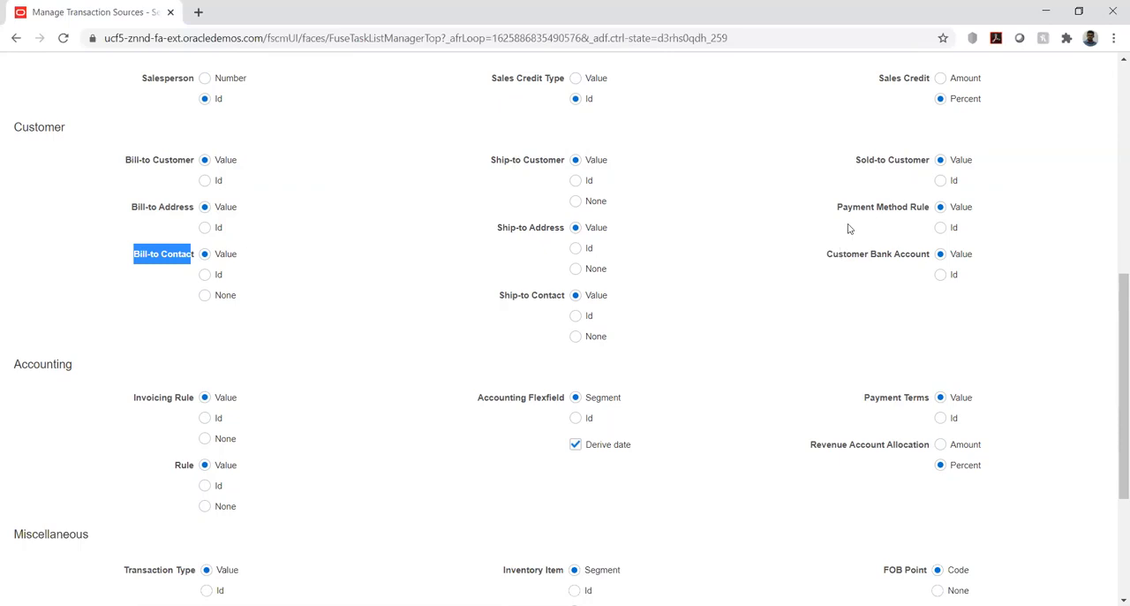
Examine the Sold-to Customer and Customer Bank Account options in the Customer import information.
{"action": "left_click_drag", "start_coordinate": [856, 162], "coordinate": [933, 165]}
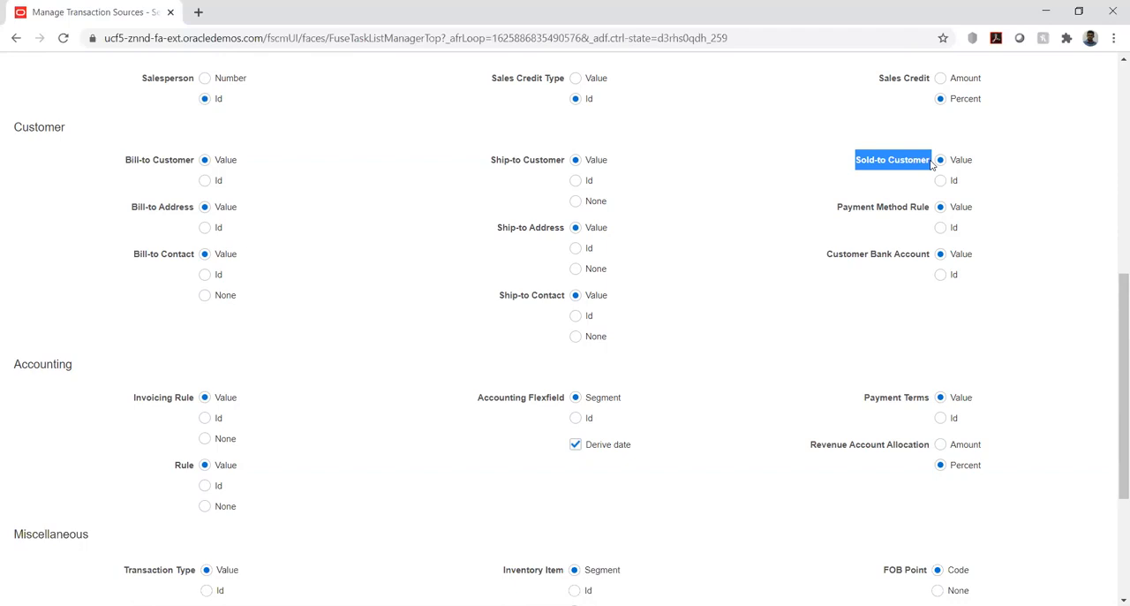
{"action": "left_click", "coordinate": [872, 182]}
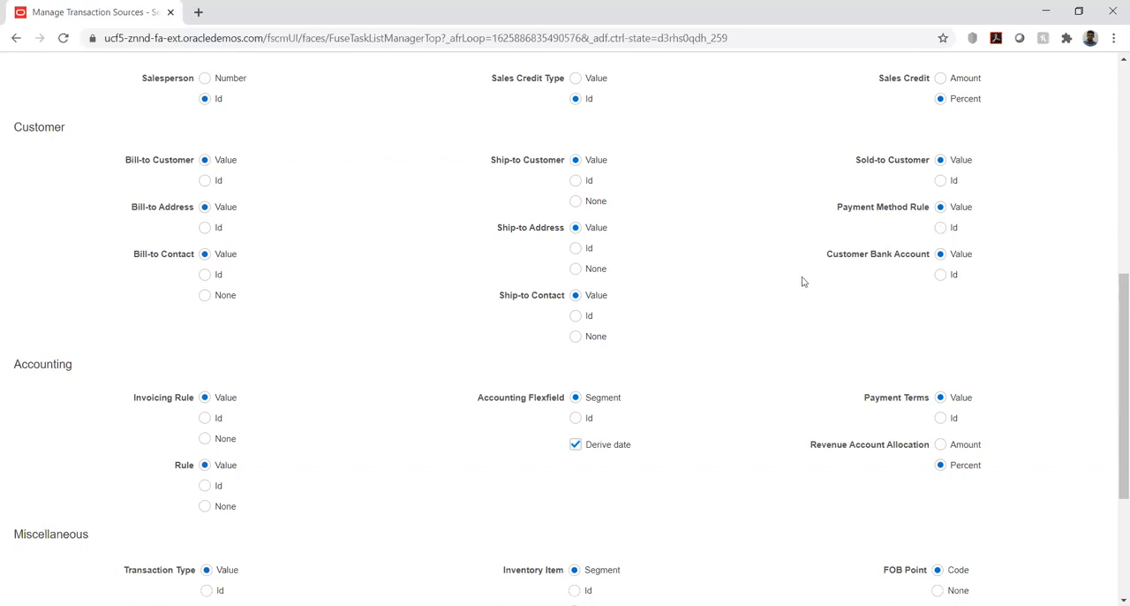
{"action": "left_click_drag", "start_coordinate": [839, 261], "coordinate": [930, 259]}
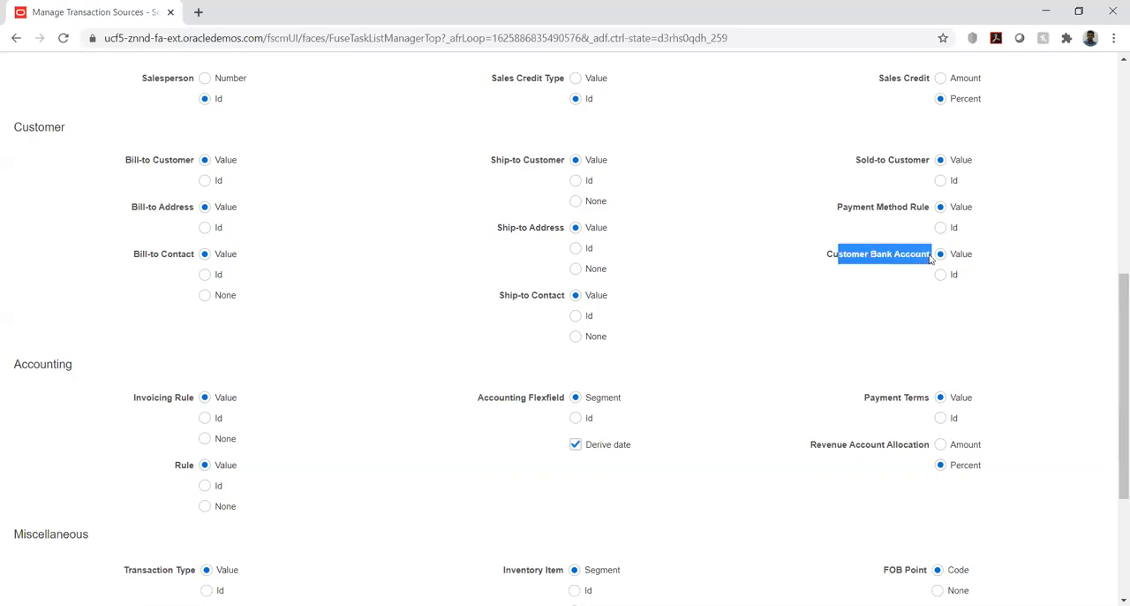
{"action": "left_click", "coordinate": [775, 275]}
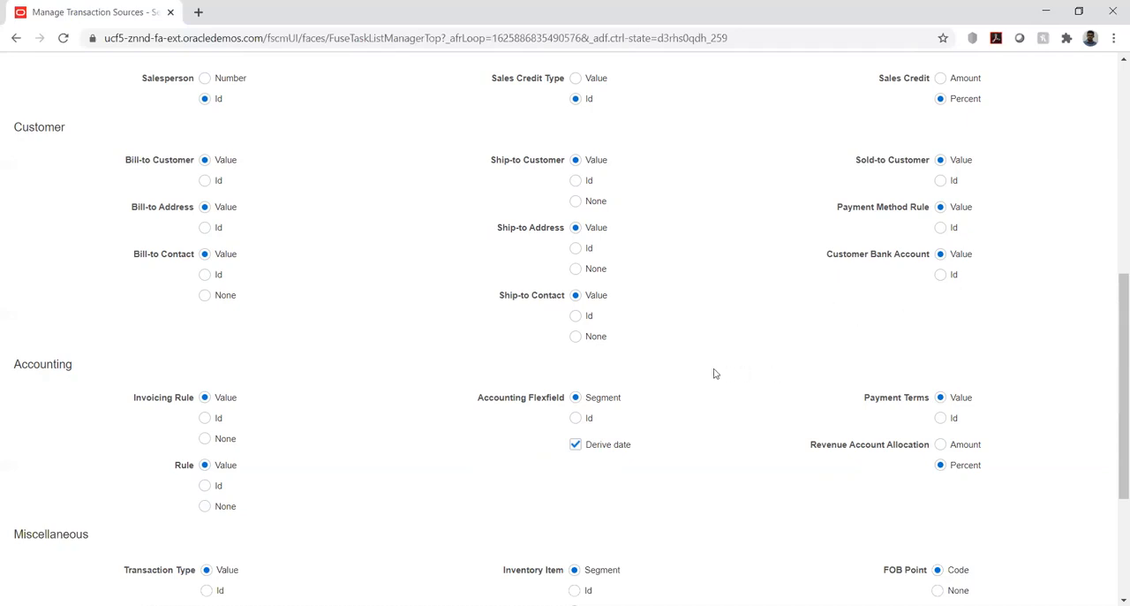
Examine the Accounting import options, including Revenue Account Allocation.
{"action": "scroll", "coordinate": [711, 374], "scroll_direction": "down", "scroll_amount": 3}
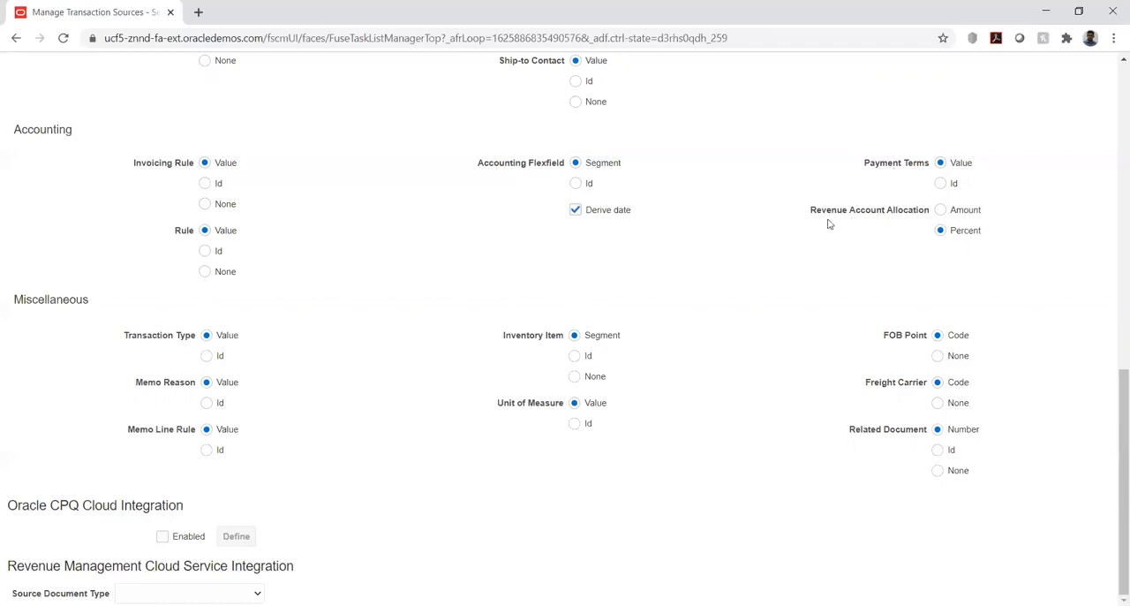
{"action": "left_click_drag", "start_coordinate": [813, 215], "coordinate": [934, 214]}
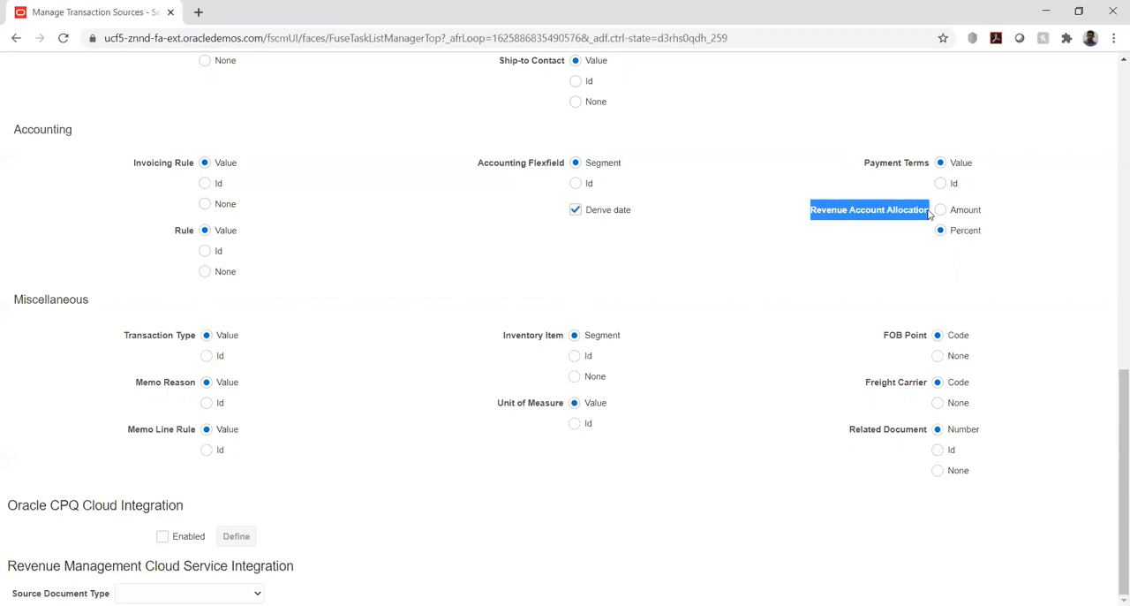
{"action": "left_click", "coordinate": [693, 270]}
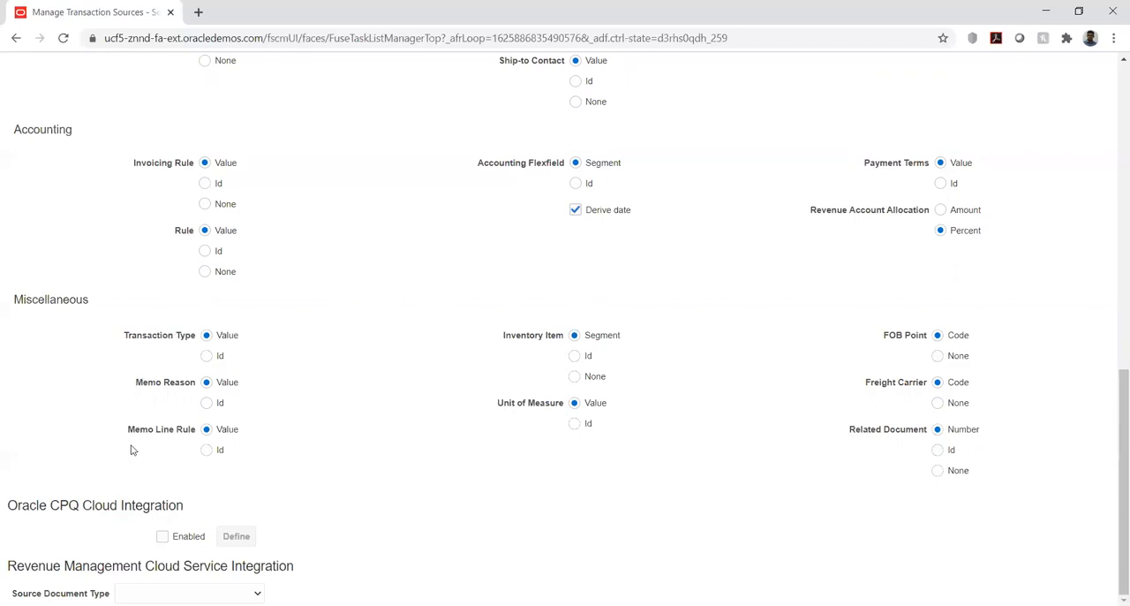
Examine the Memo Line Rule option under Miscellaneous and the Oracle CPQ Cloud Integration section.
{"action": "left_click_drag", "start_coordinate": [128, 431], "coordinate": [194, 432]}
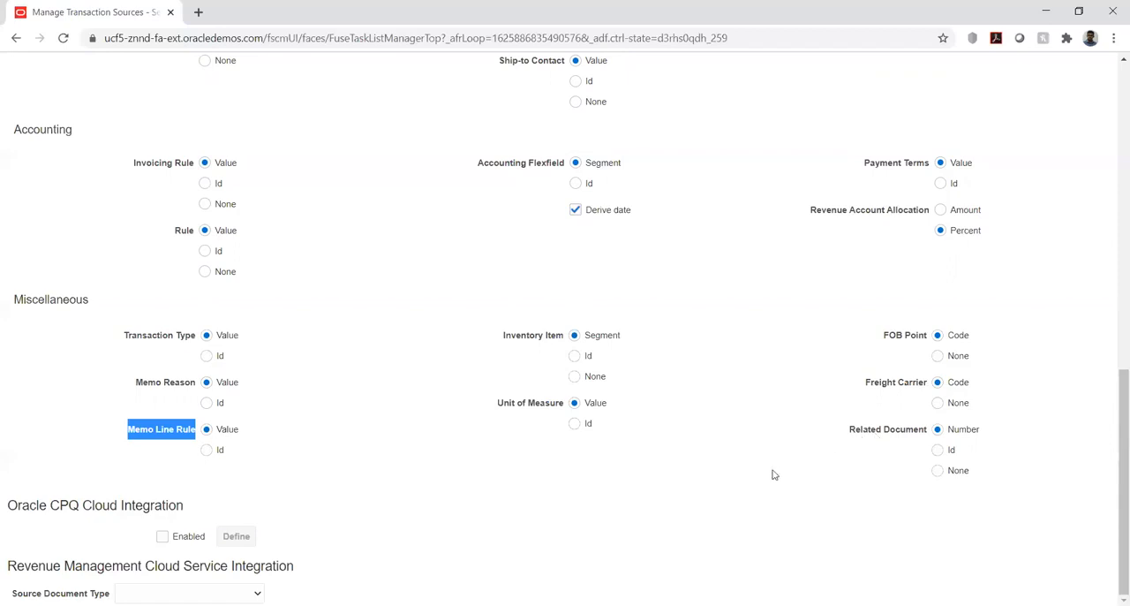
{"action": "left_click", "coordinate": [742, 423]}
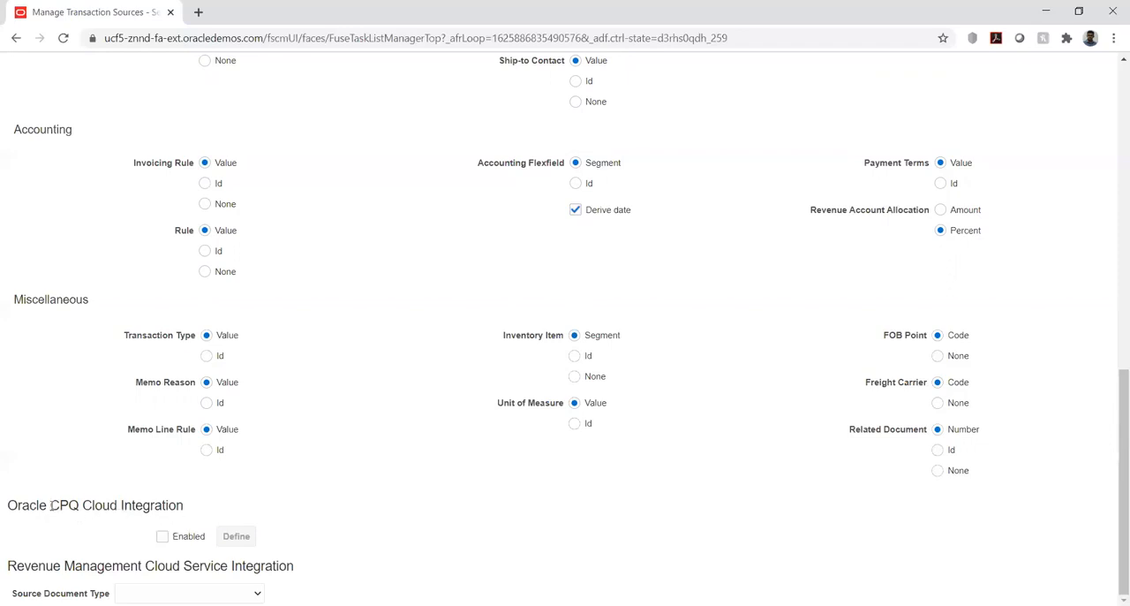
{"action": "left_click_drag", "start_coordinate": [51, 505], "coordinate": [189, 513]}
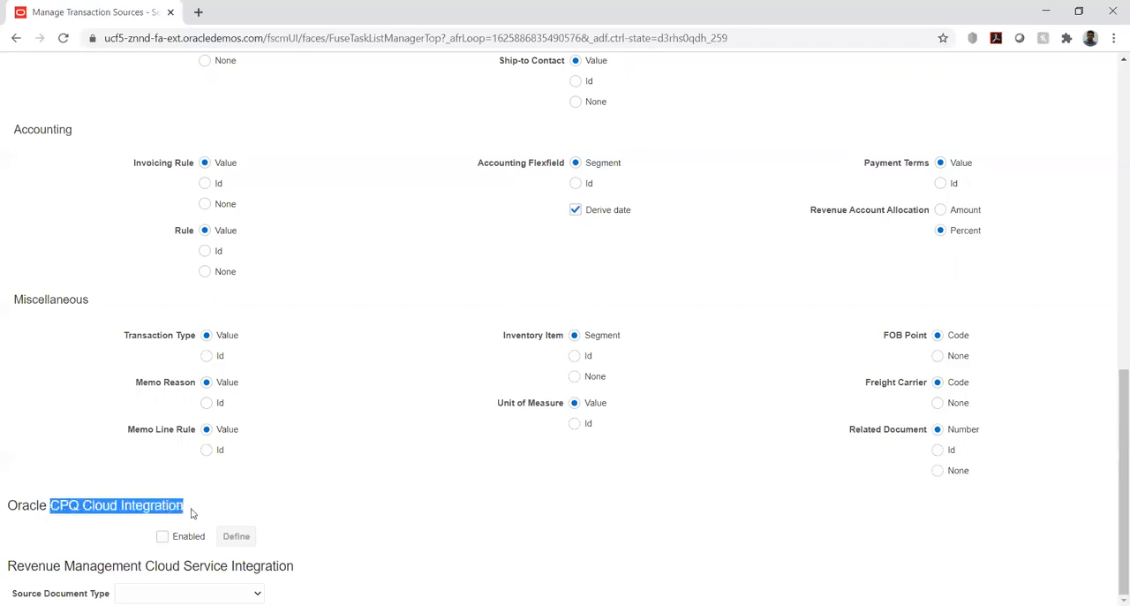
{"action": "left_click", "coordinate": [225, 497]}
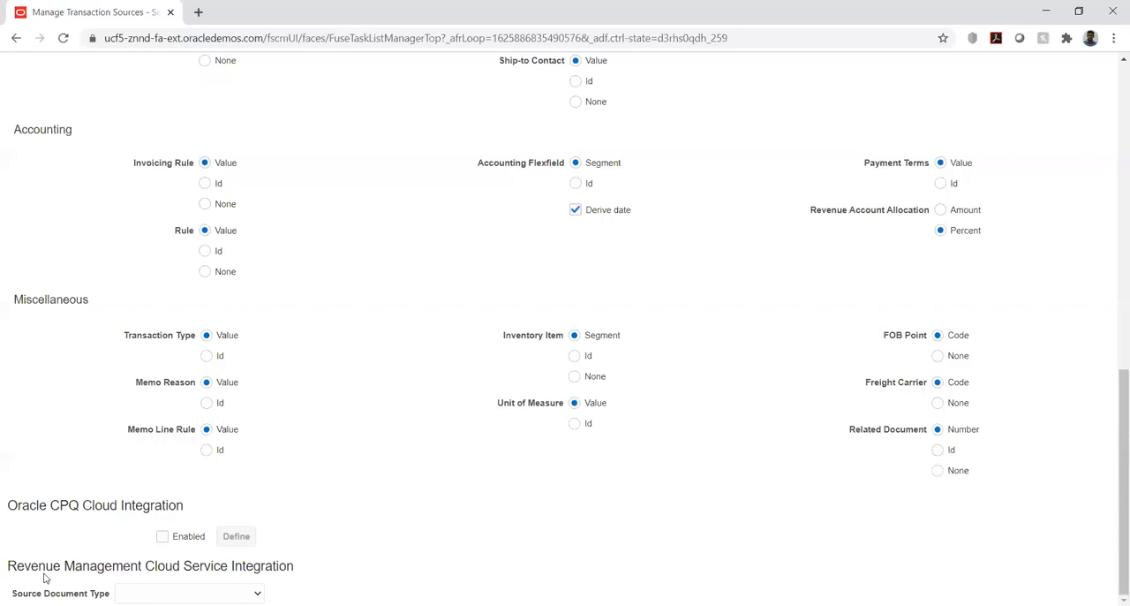
Examine the Source Document Type choices under Revenue Management Cloud Service Integration without selecting one.
{"action": "left_click_drag", "start_coordinate": [46, 567], "coordinate": [368, 570]}
{"action": "left_click", "coordinate": [375, 568]}
{"action": "left_click", "coordinate": [256, 593]}
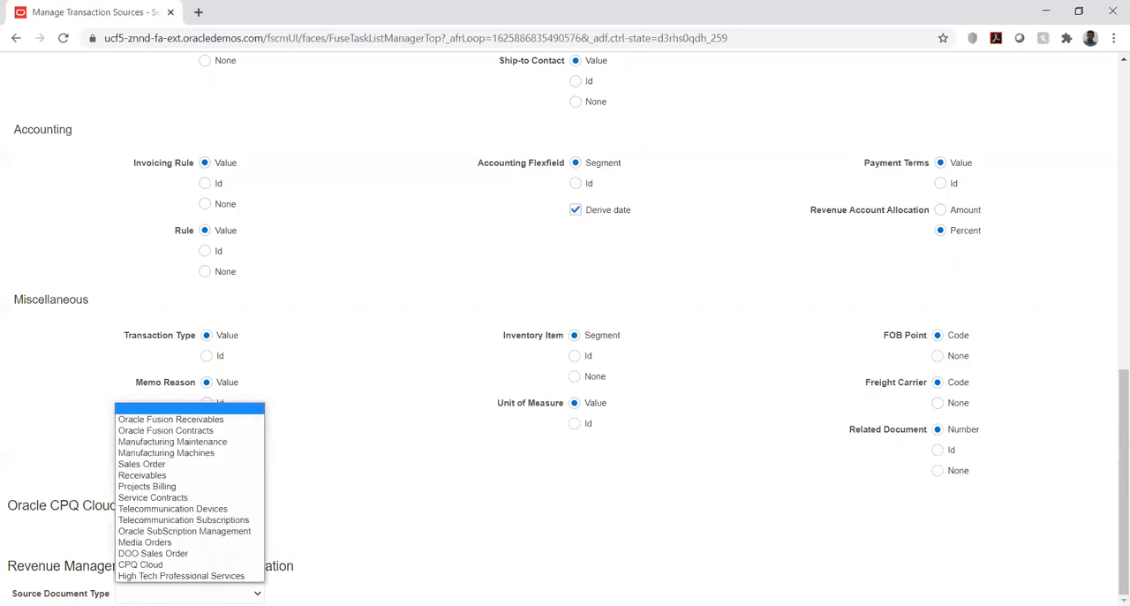
{"action": "left_click", "coordinate": [393, 526]}
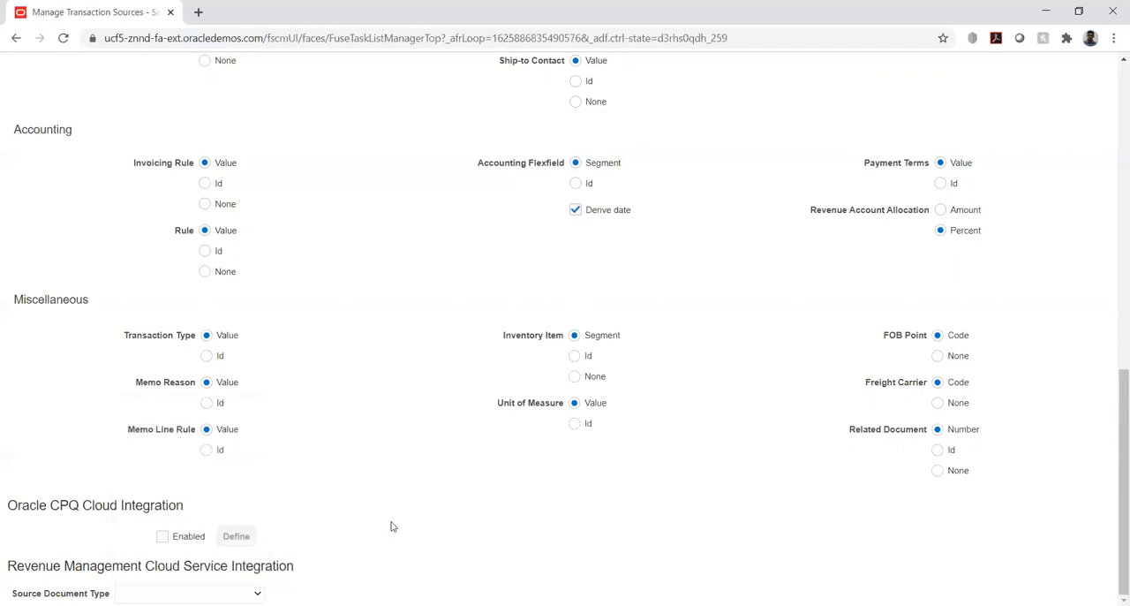
Cancel creation of the HW_IMP transaction source and finish the Manage Transaction Sources task.
{"action": "scroll", "coordinate": [786, 437], "scroll_direction": "up", "scroll_amount": 7}
{"action": "scroll", "coordinate": [786, 437], "scroll_direction": "up", "scroll_amount": 2}
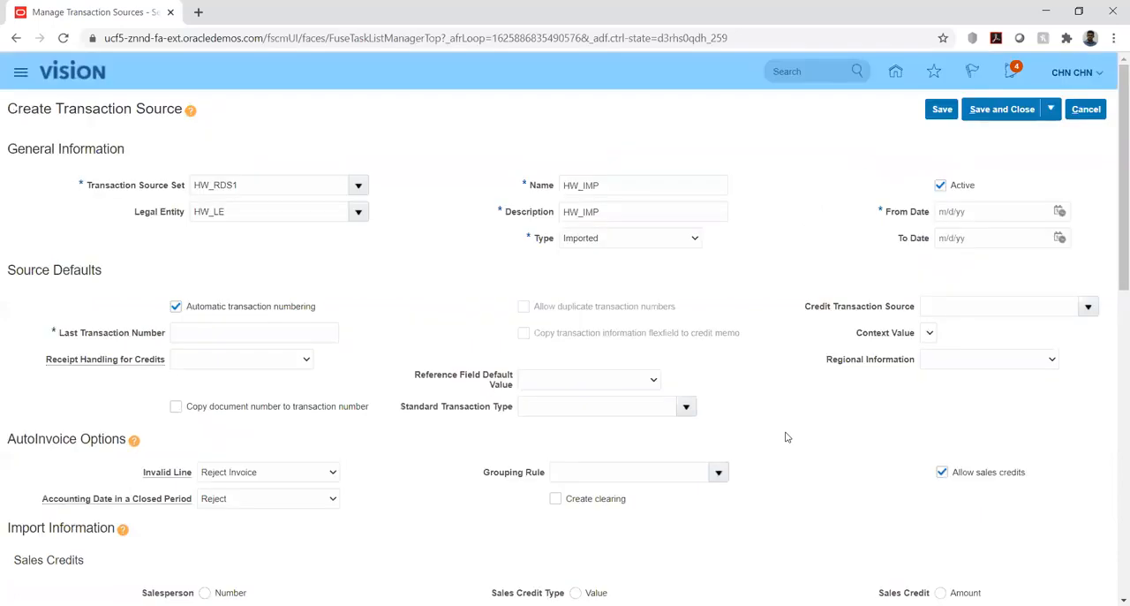
{"action": "mouse_move", "coordinate": [653, 369]}
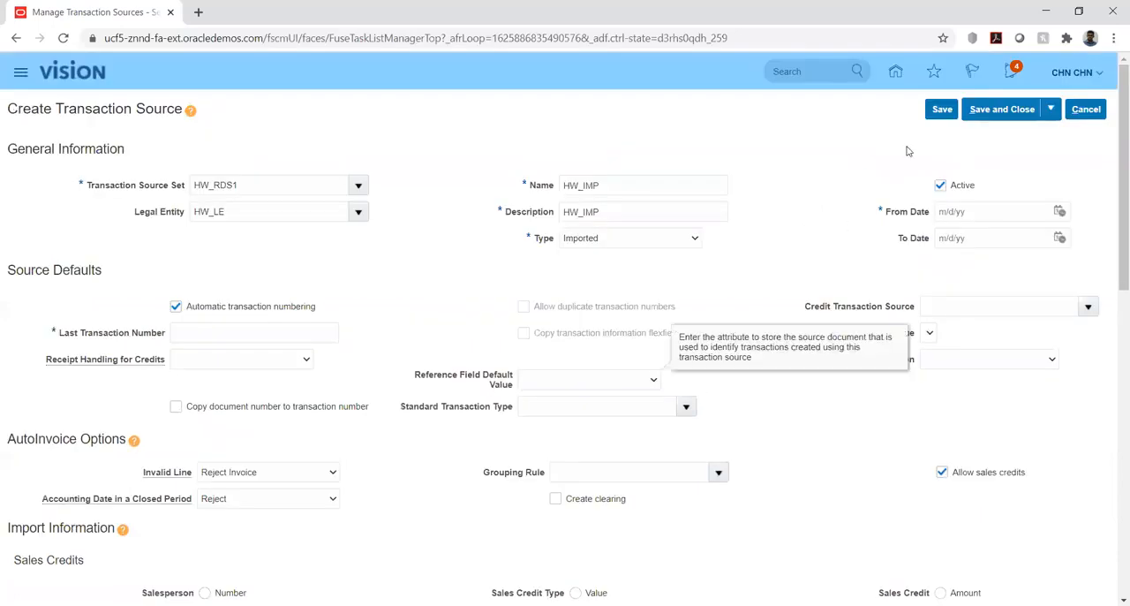
{"action": "left_click", "coordinate": [1086, 110]}
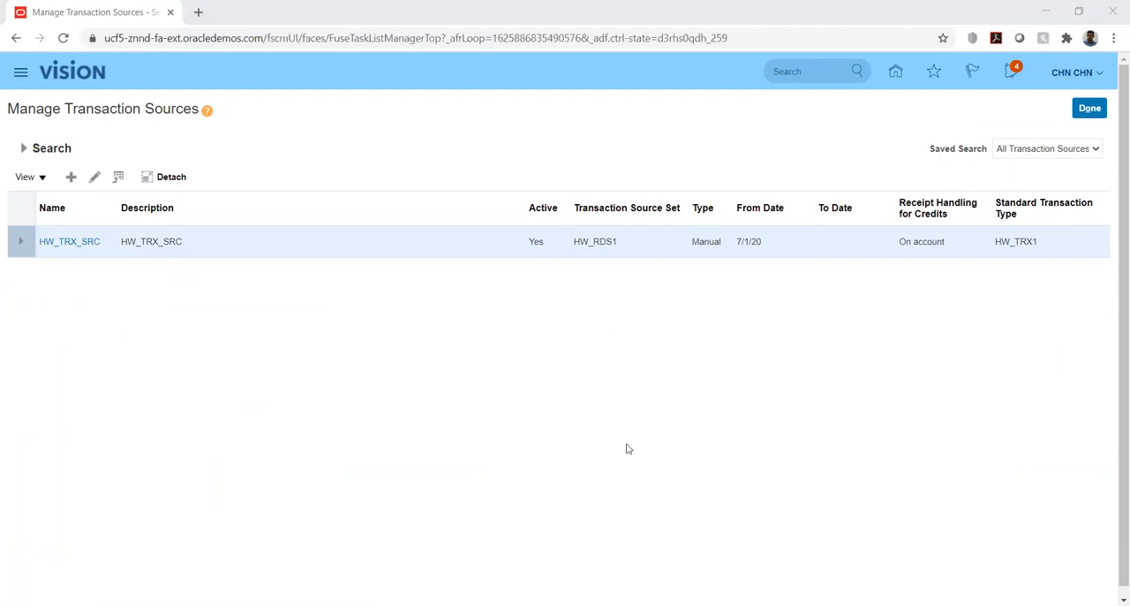
{"action": "left_click", "coordinate": [1092, 111]}
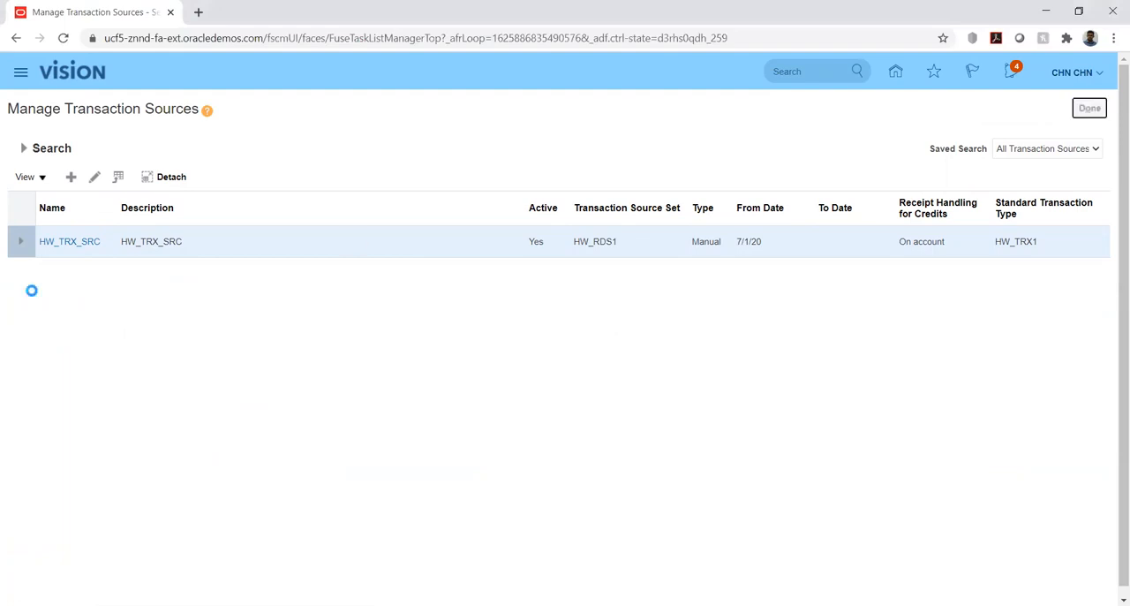
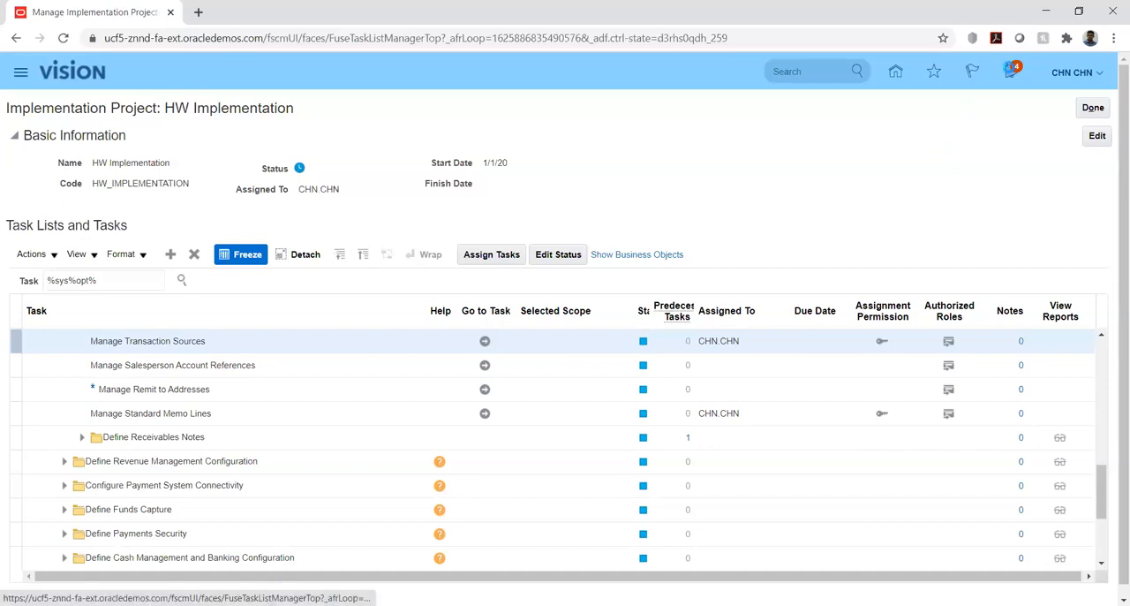
{"action": "left_click", "coordinate": [1010, 71]}
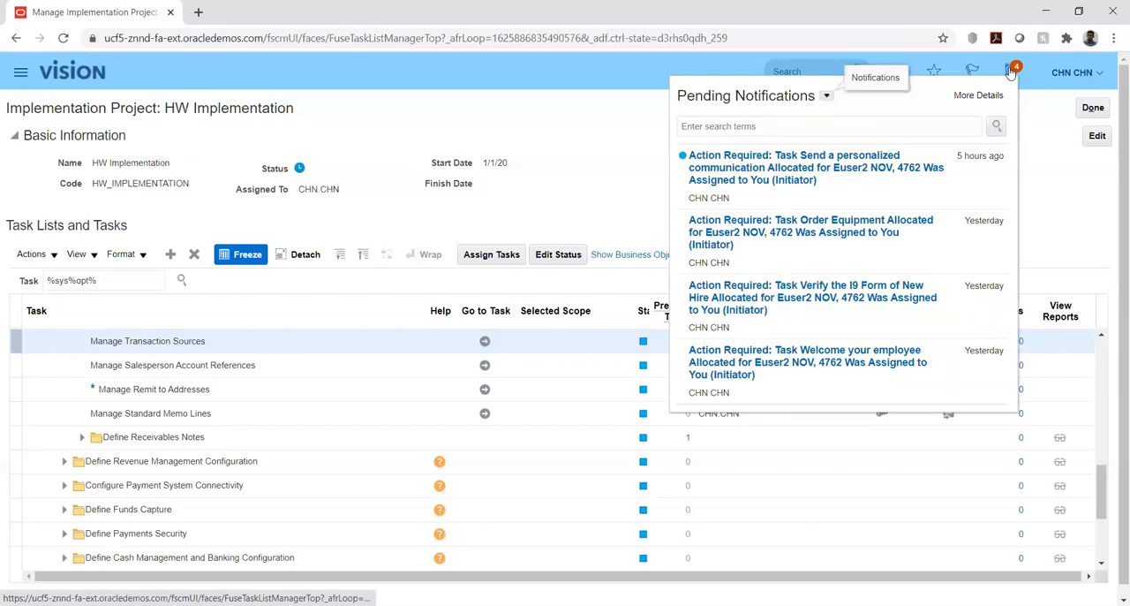
{"action": "left_click", "coordinate": [1052, 154]}
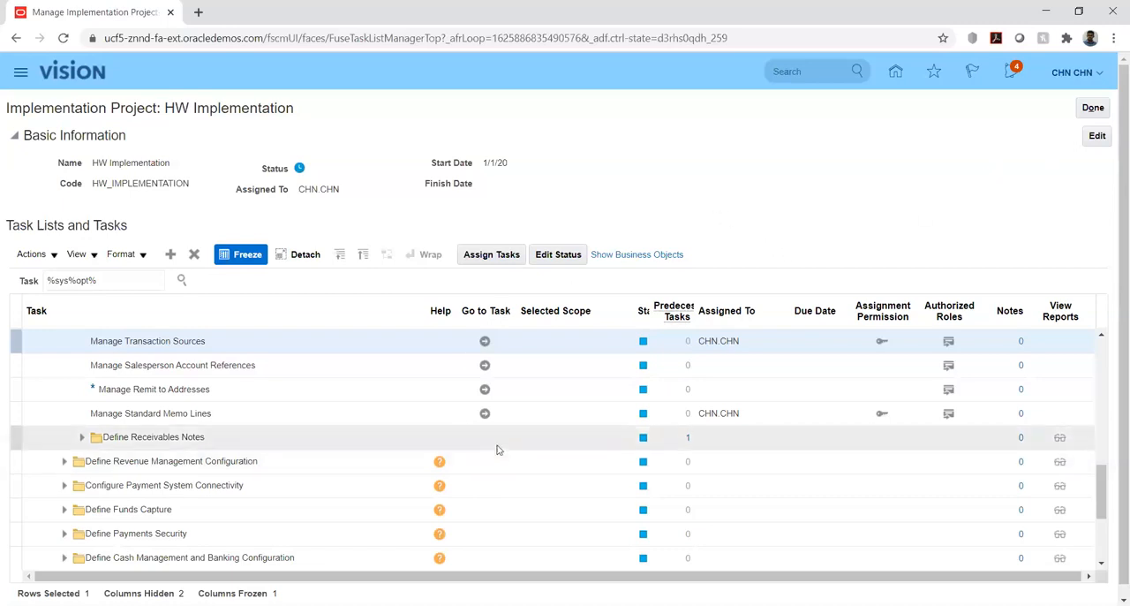
{"action": "left_click", "coordinate": [646, 604]}
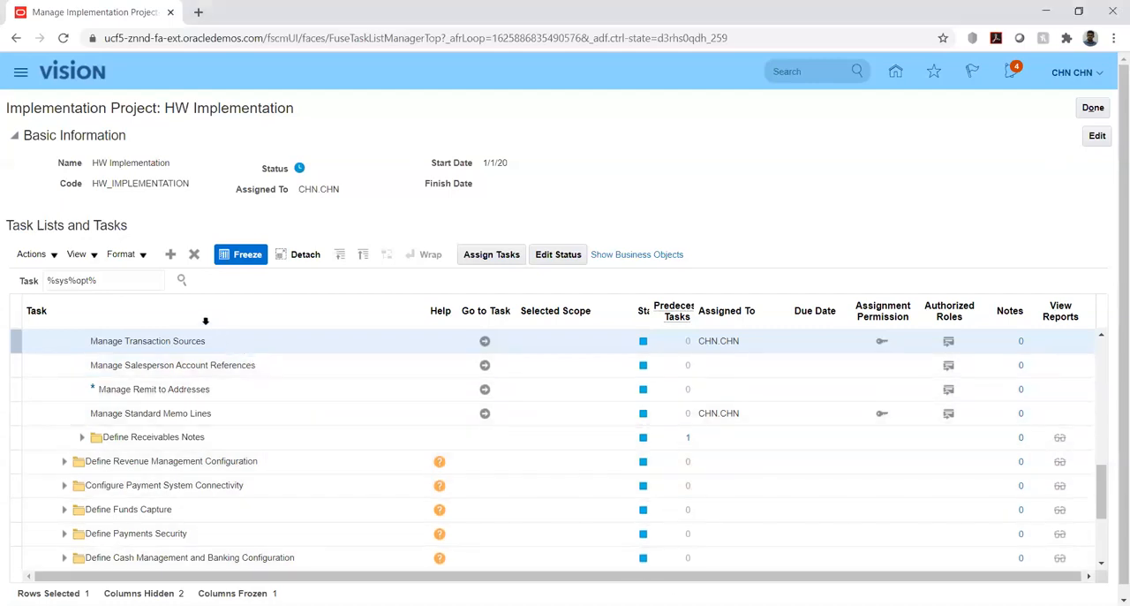
Search the implementation project's tasks for %memo%lin%.
{"action": "left_click", "coordinate": [129, 285]}
{"action": "key", "text": "ctrl+a"}
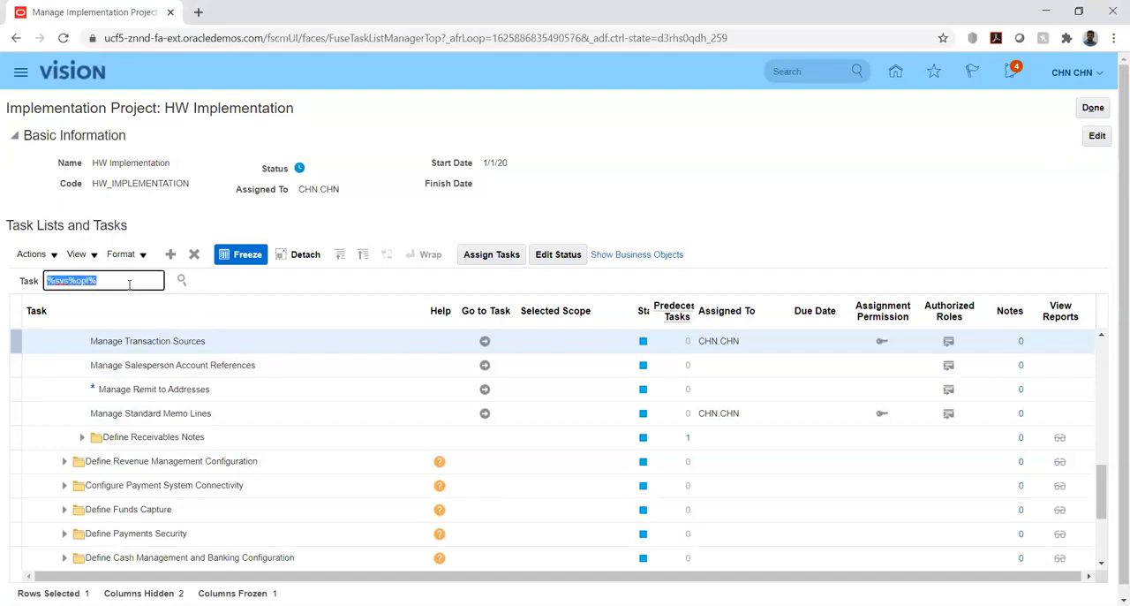
{"action": "type", "text": "%memo%lin%"}
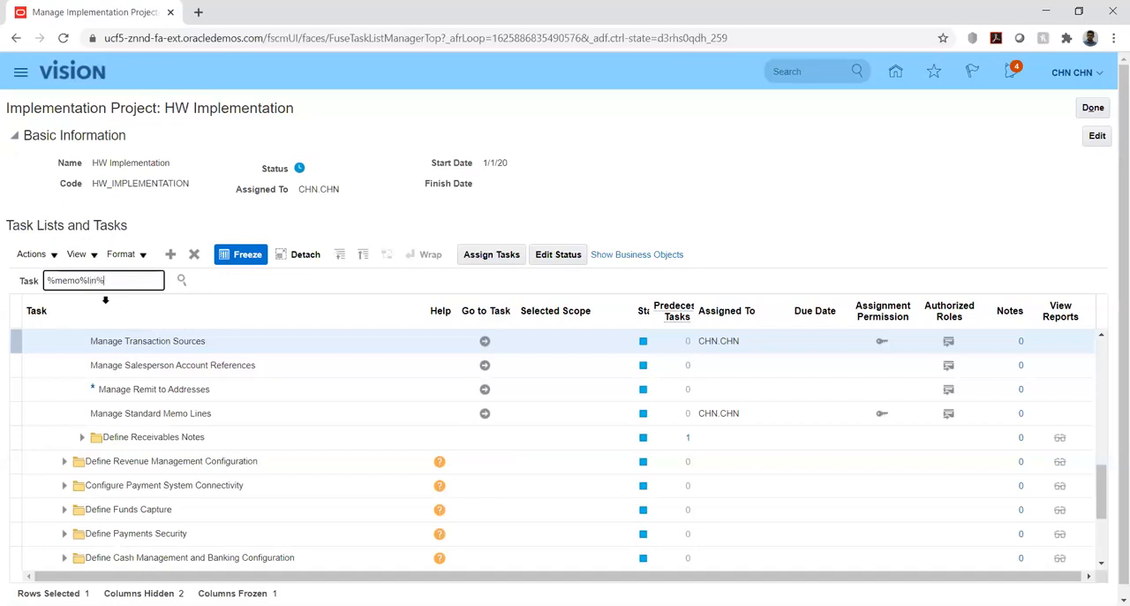
{"action": "key", "text": "Return"}
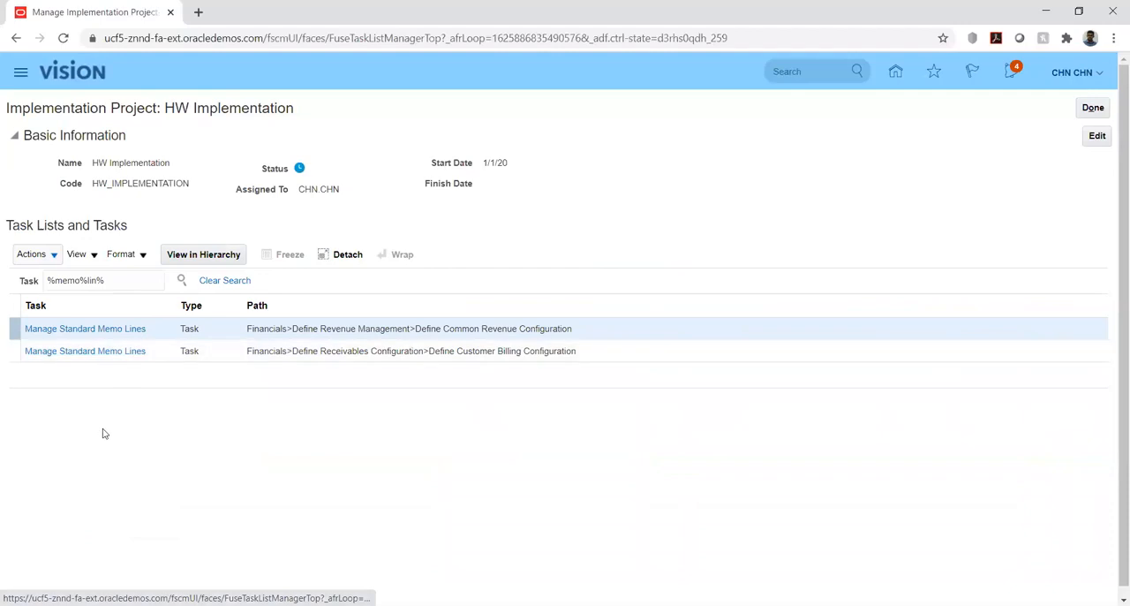
View the Manage Standard Memo Lines task under Define Customer Billing Configuration and return to the project with Done.
{"action": "left_click", "coordinate": [74, 351]}
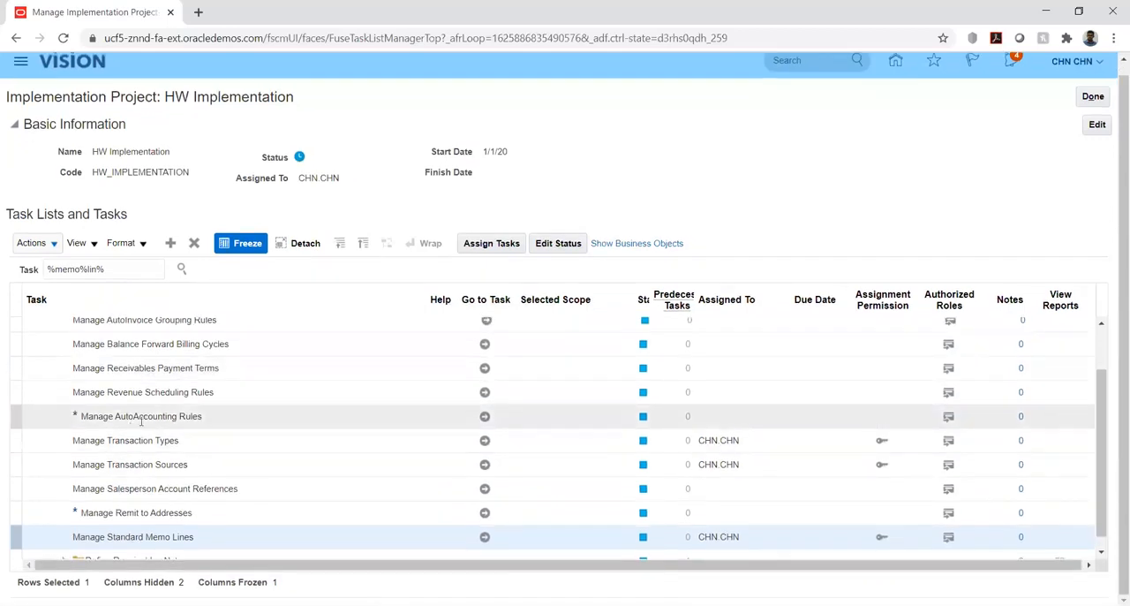
{"action": "left_click", "coordinate": [485, 536]}
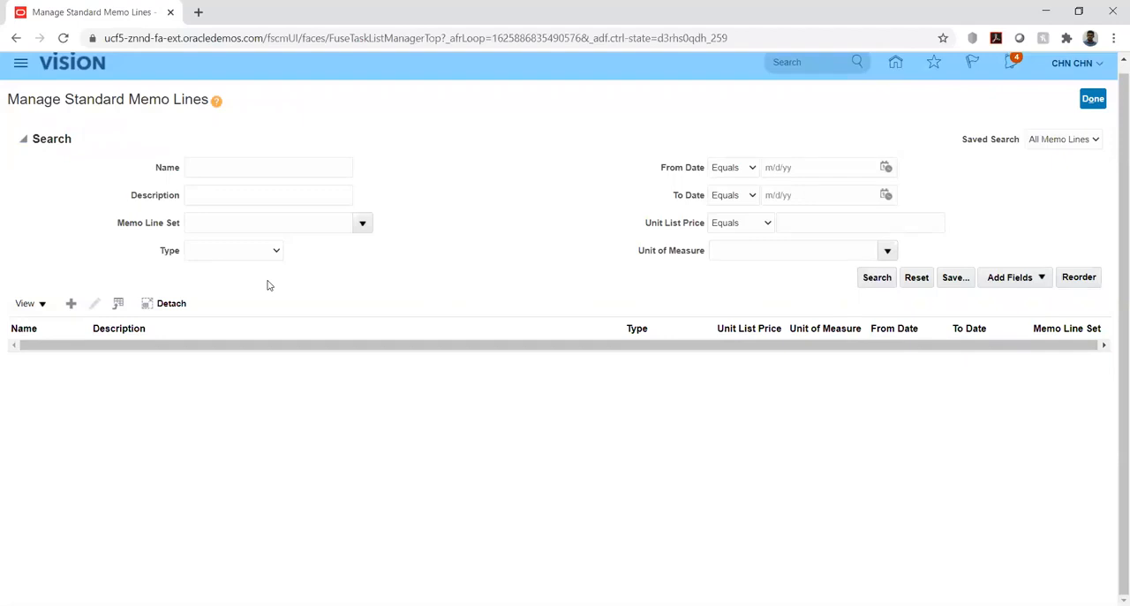
{"action": "left_click", "coordinate": [1100, 106]}
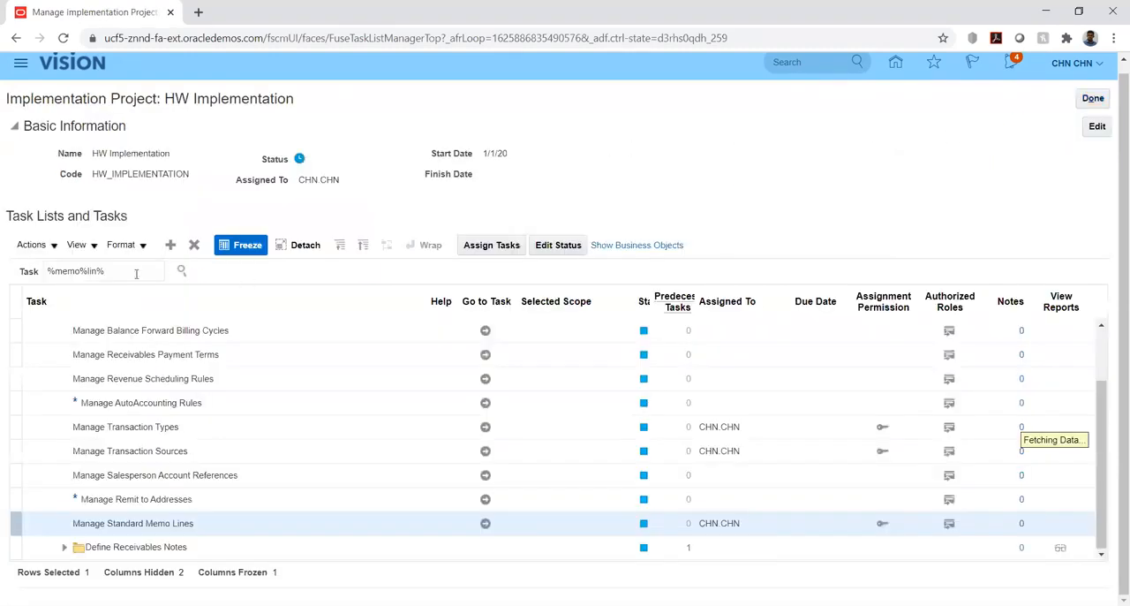
Search the implementation project's tasks for %paym%term%.
{"action": "double_click", "coordinate": [135, 274]}
{"action": "triple_click", "coordinate": [136, 273]}
{"action": "type", "text": "%paym"}
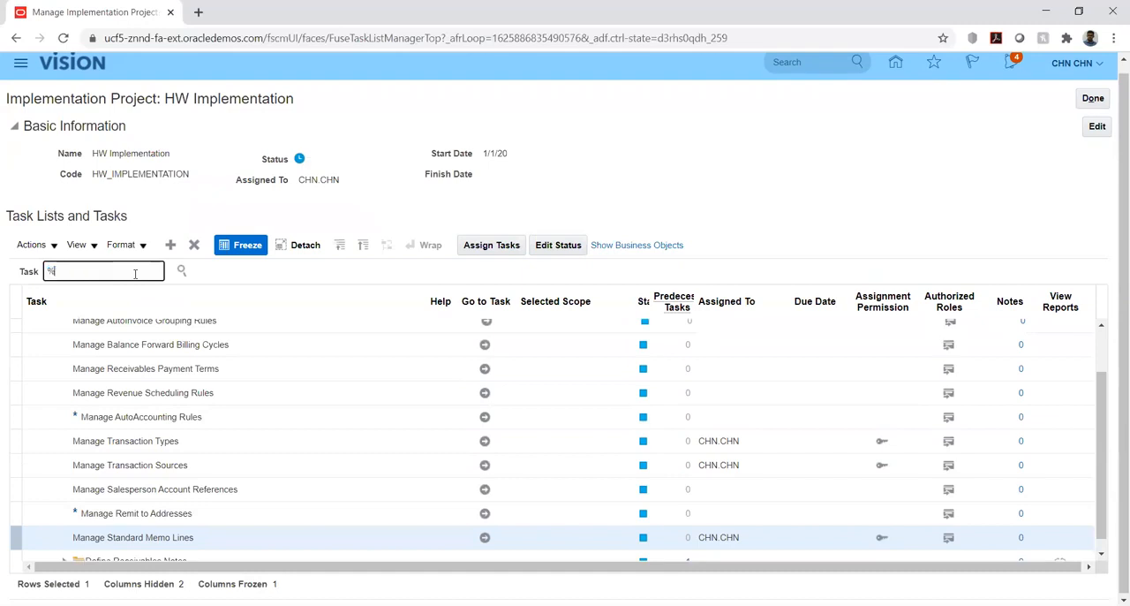
{"action": "type", "text": "%term%"}
{"action": "key", "text": "Return"}
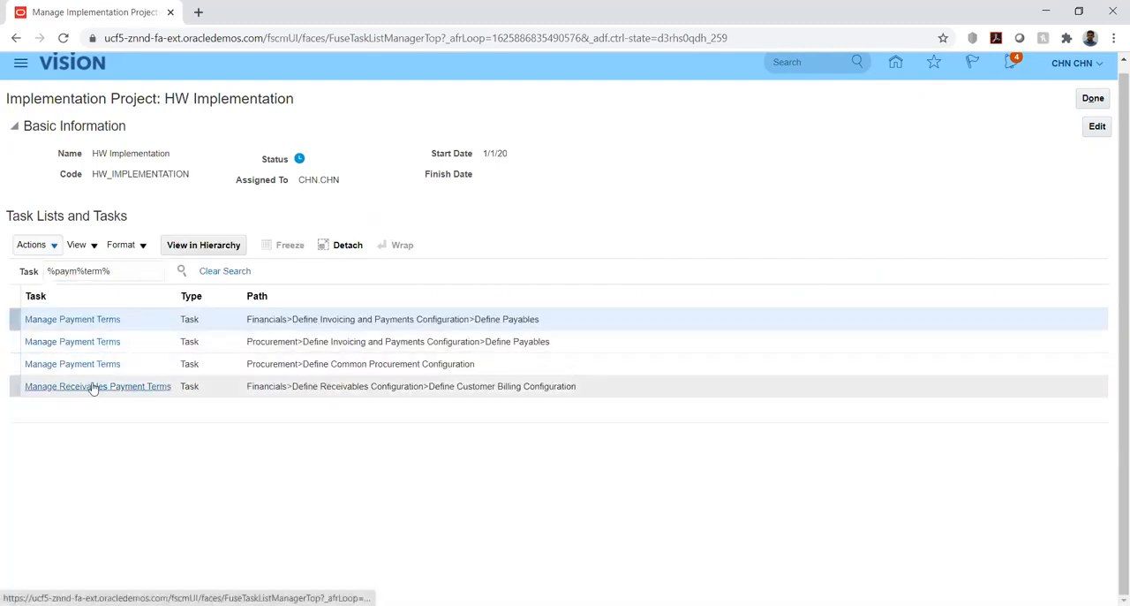
Reload the project page, repeat the %paym%term% search and open Manage Receivables Payment Terms under Define Customer Billing Configuration.
{"action": "left_click", "coordinate": [73, 322]}
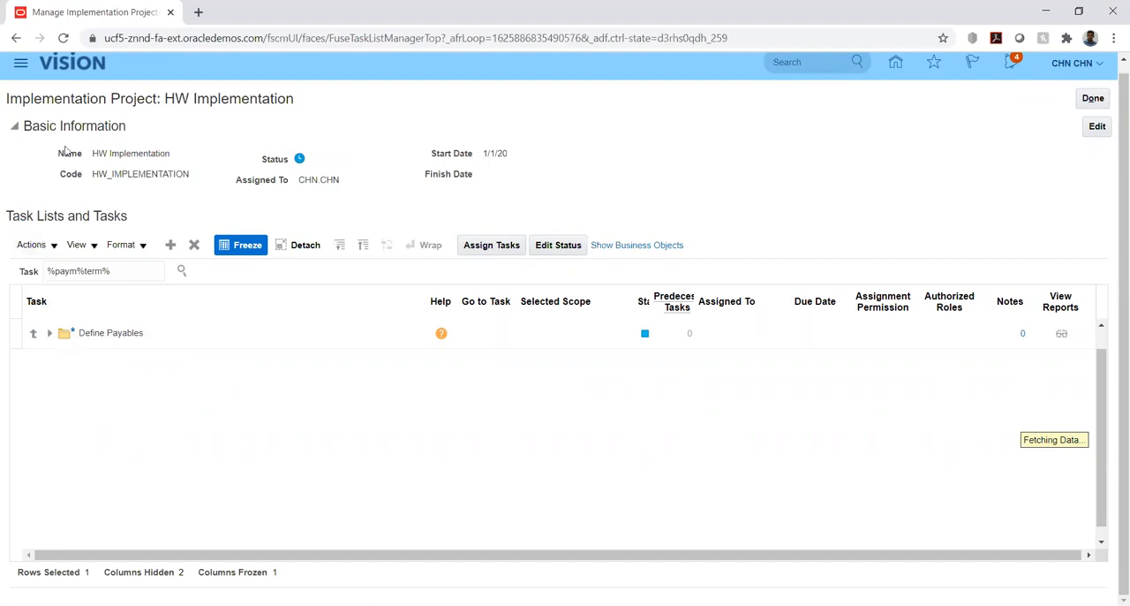
{"action": "left_click", "coordinate": [64, 38]}
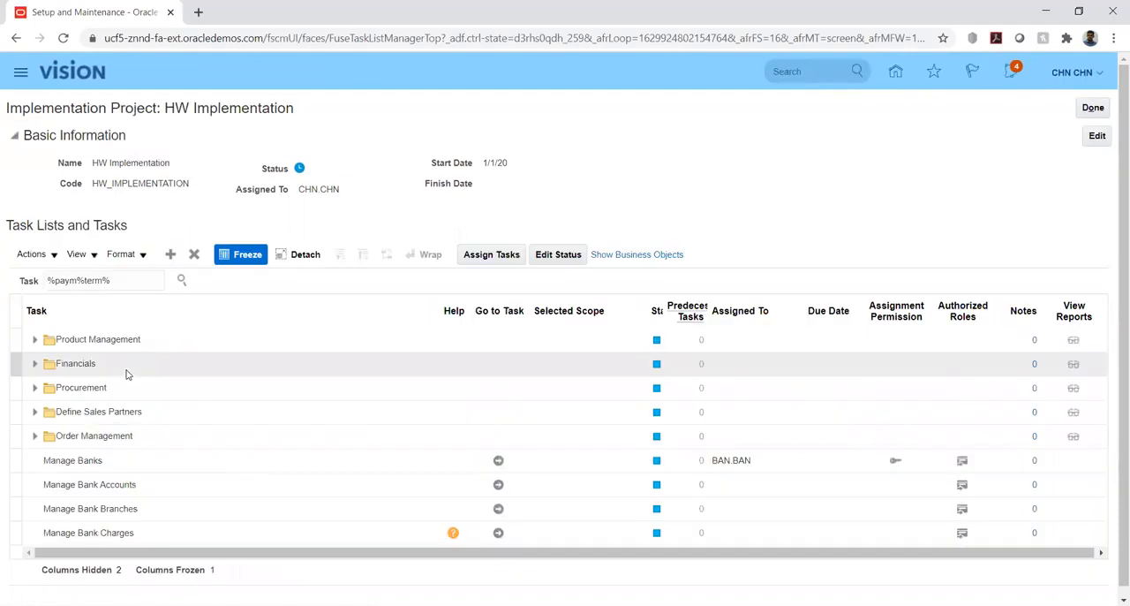
{"action": "left_click", "coordinate": [187, 284]}
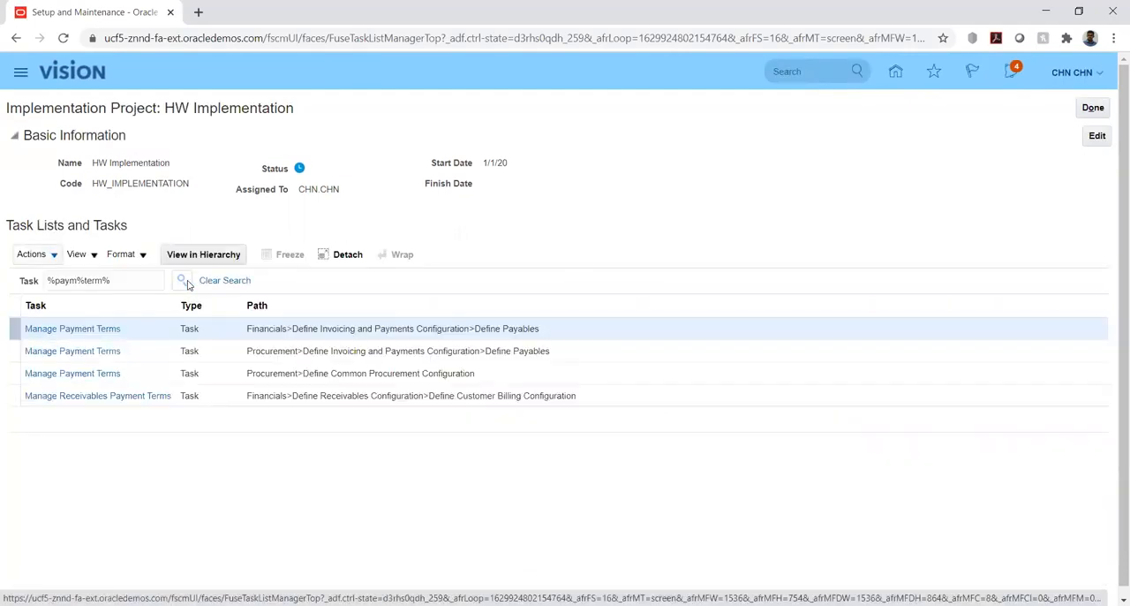
{"action": "left_click", "coordinate": [84, 397]}
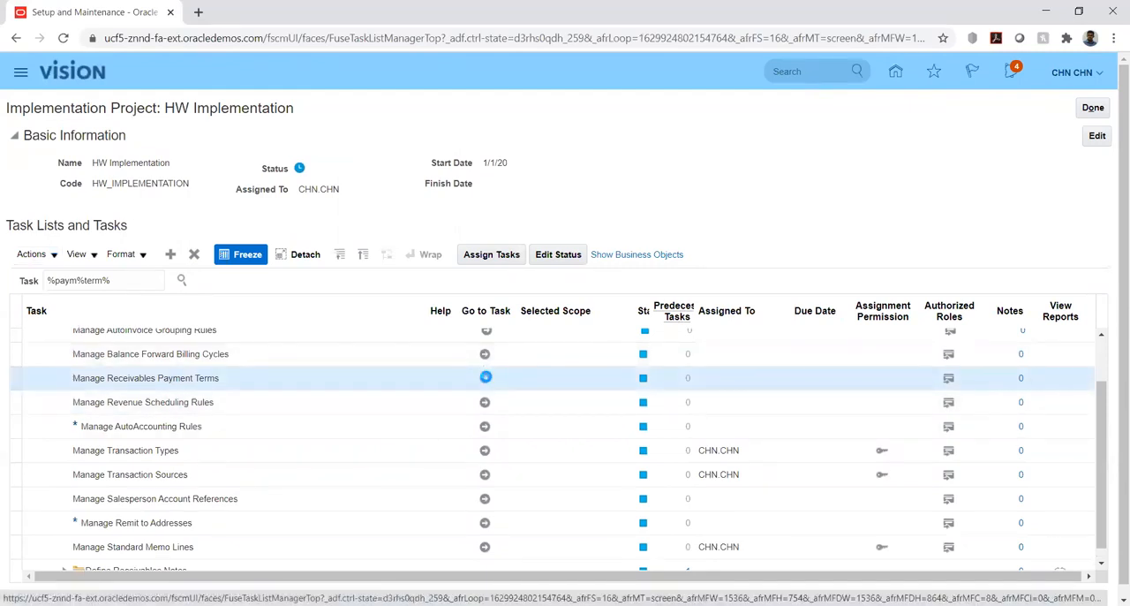
{"action": "left_click", "coordinate": [486, 377]}
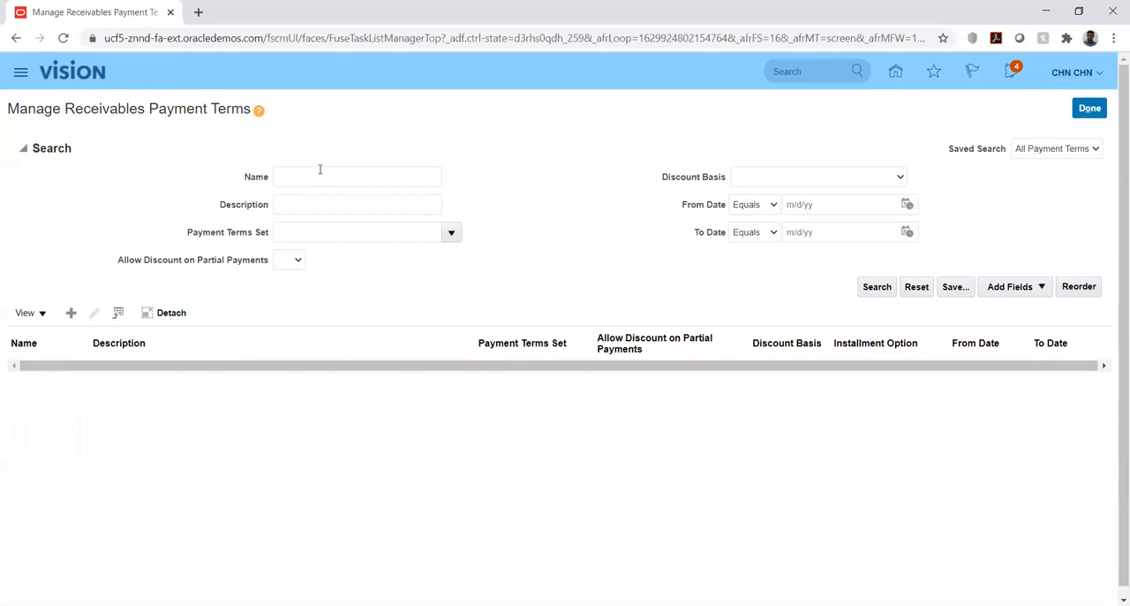
List all receivables payment terms and view the 30 Net term, leaving it without saving.
{"action": "left_click", "coordinate": [878, 288]}
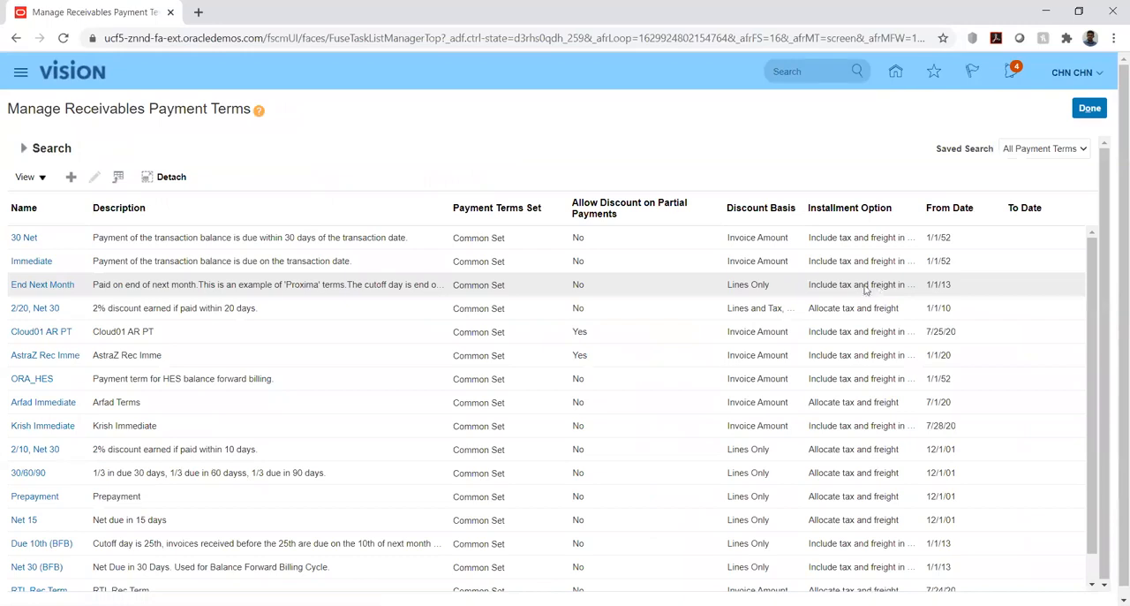
{"action": "left_click", "coordinate": [18, 236]}
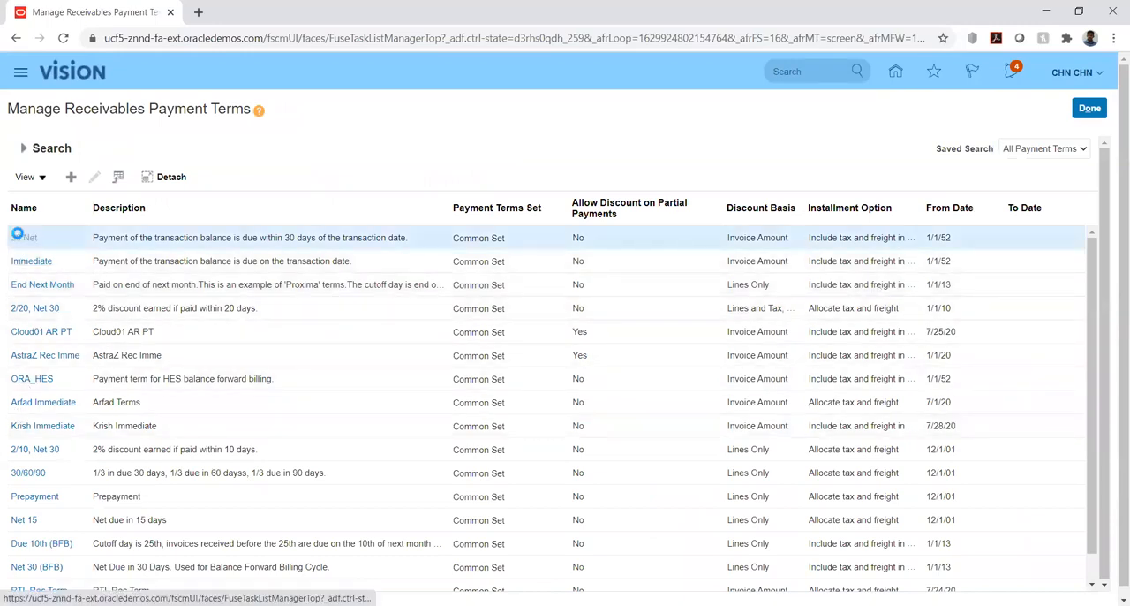
{"action": "left_click", "coordinate": [31, 307]}
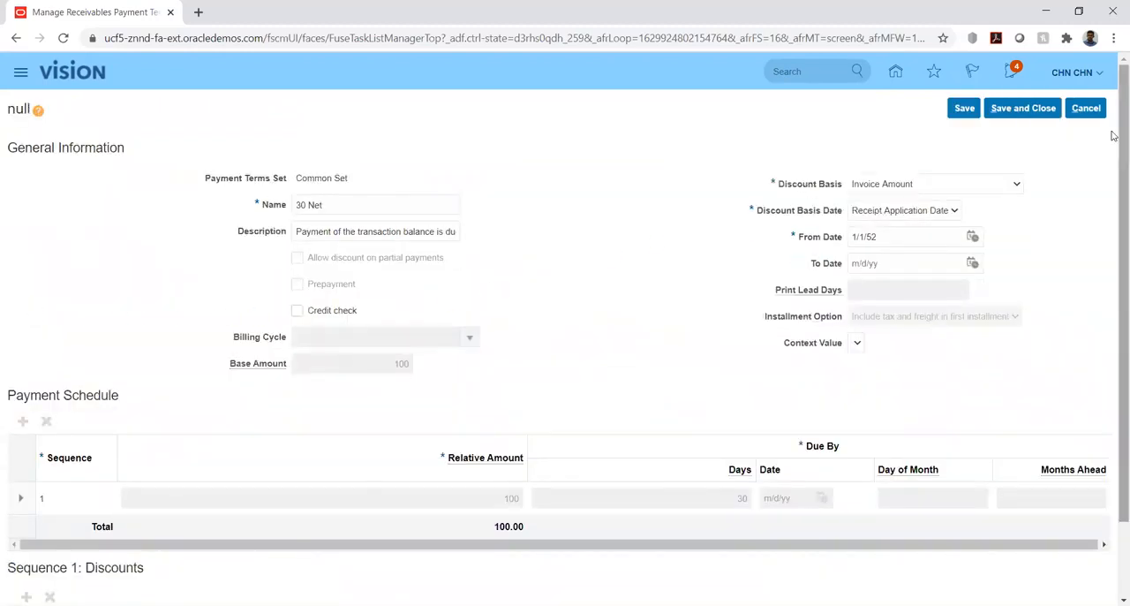
{"action": "left_click", "coordinate": [1087, 113]}
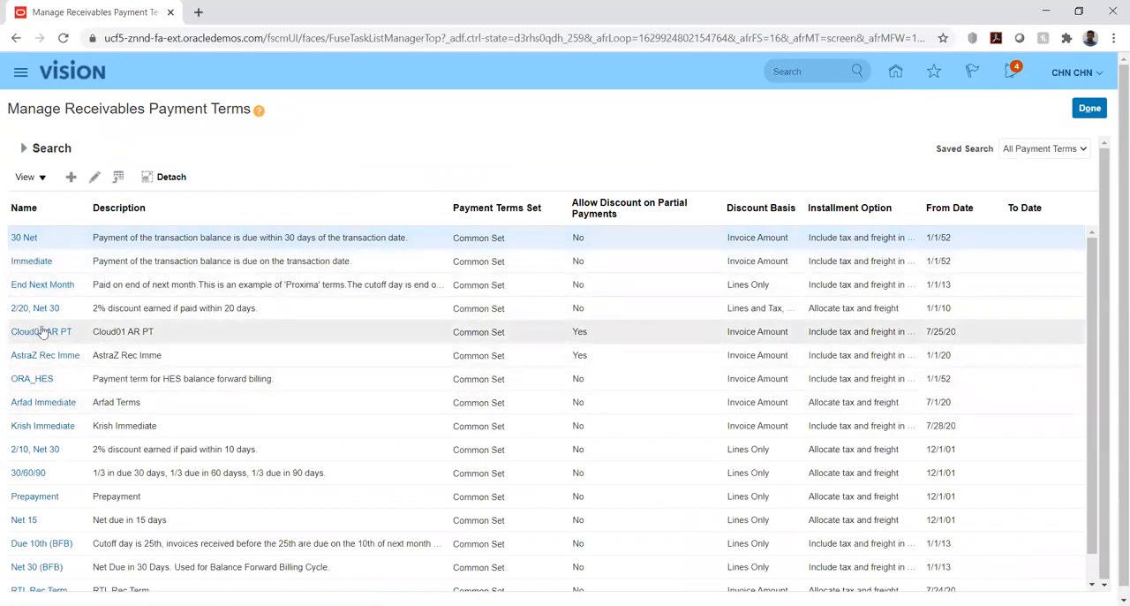
Open the 2/20, Net 30 payment term and review its general information, payment schedule and discounts.
{"action": "left_click", "coordinate": [35, 308]}
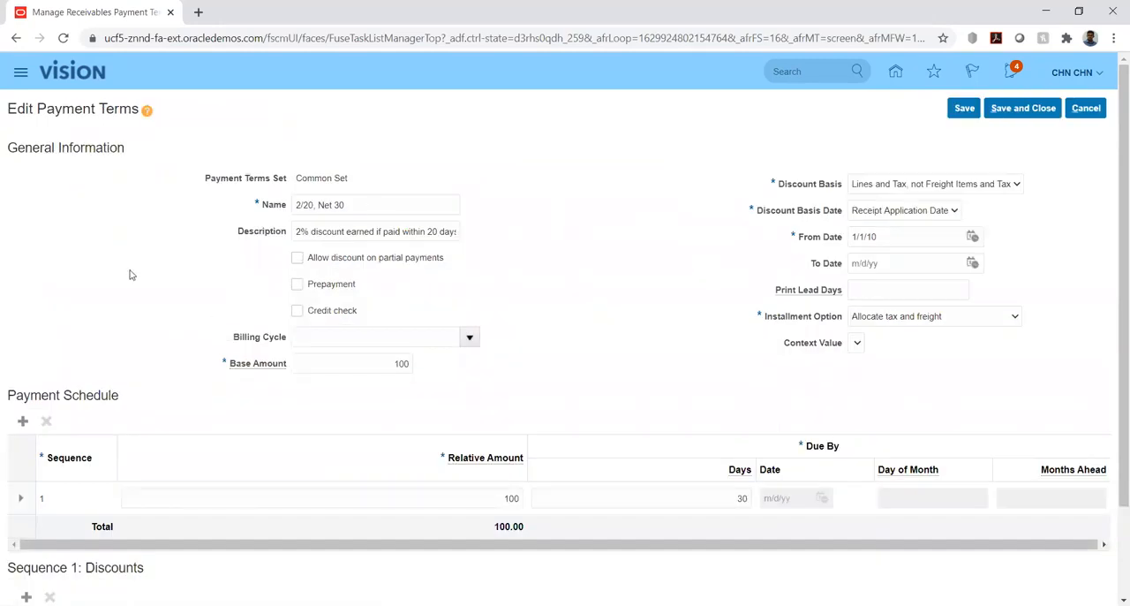
{"action": "scroll", "coordinate": [129, 275], "scroll_direction": "down", "scroll_amount": 1}
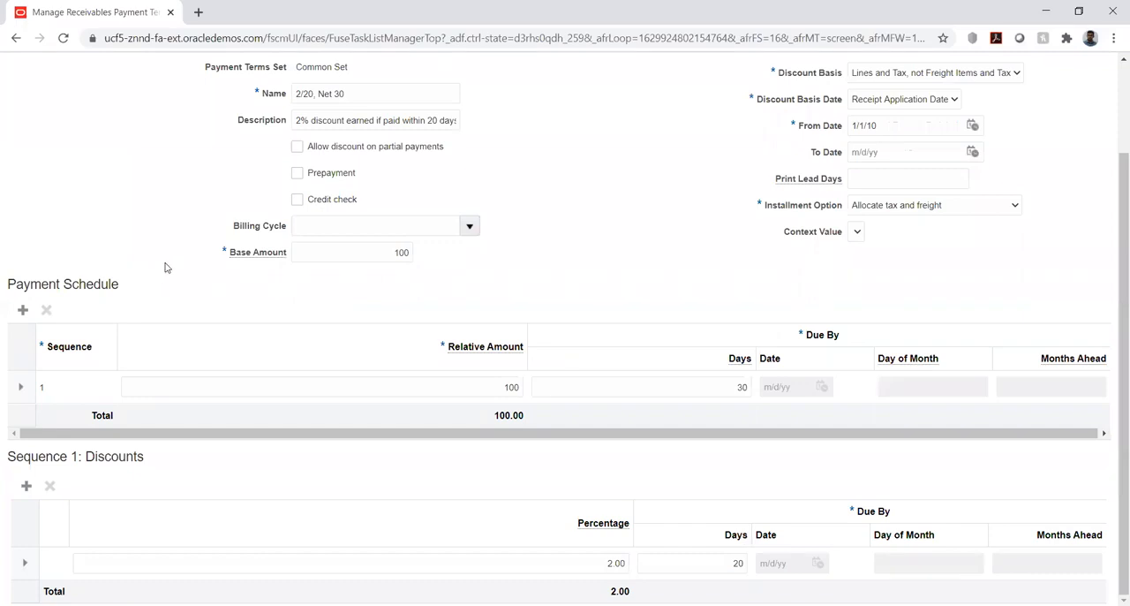
{"action": "scroll", "coordinate": [164, 265], "scroll_direction": "up", "scroll_amount": 1}
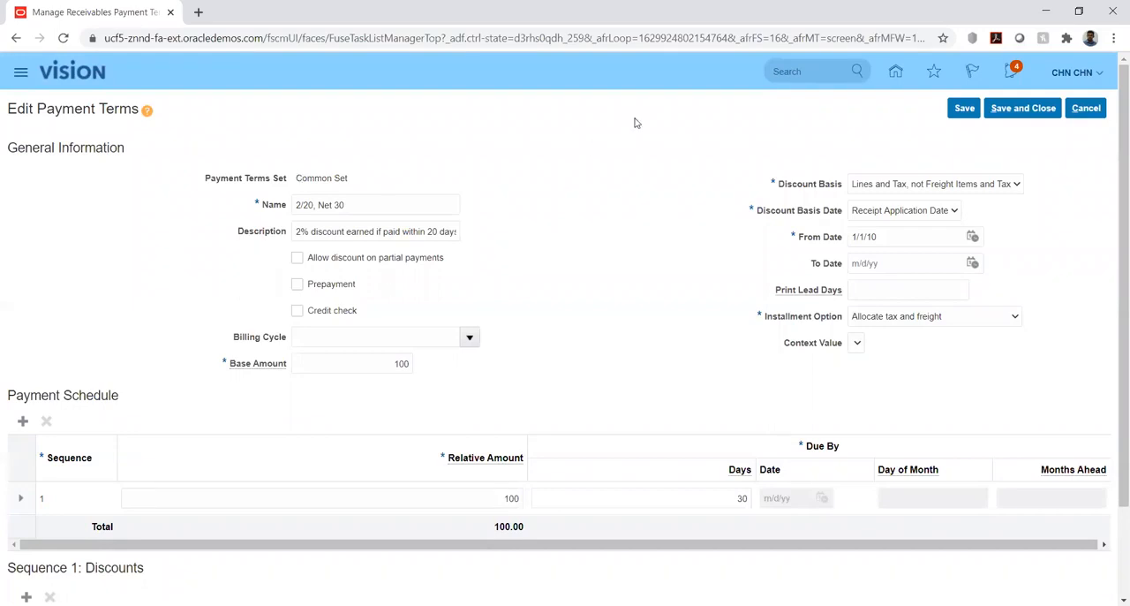
Examine the Discount Basis and Discount Basis Date choices of the 2/20, Net 30 term without changing them.
{"action": "left_click", "coordinate": [1010, 187]}
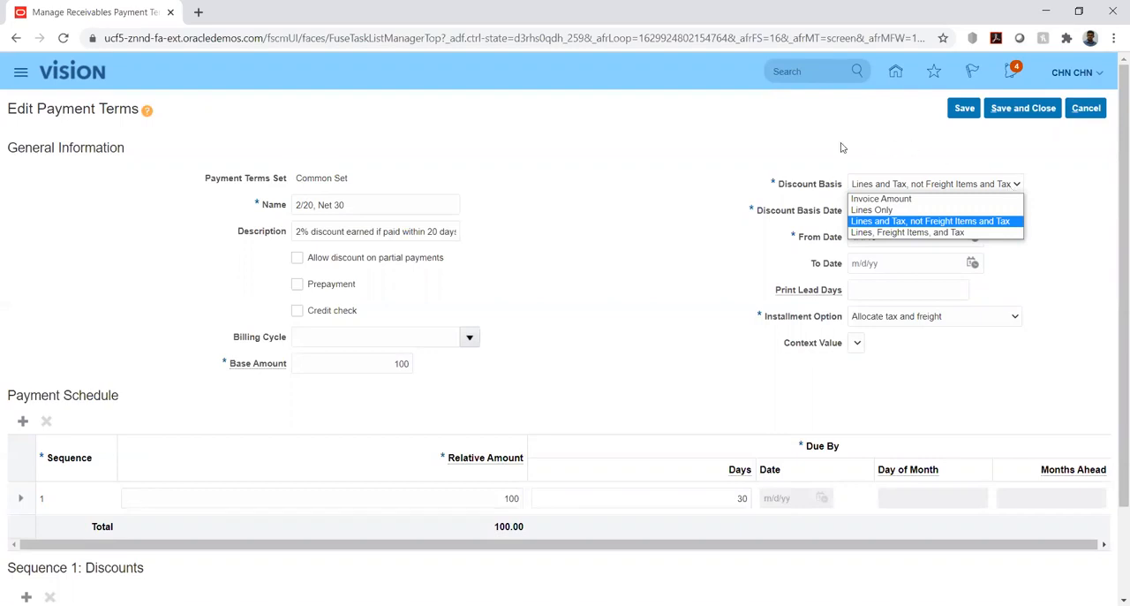
{"action": "left_click", "coordinate": [720, 221]}
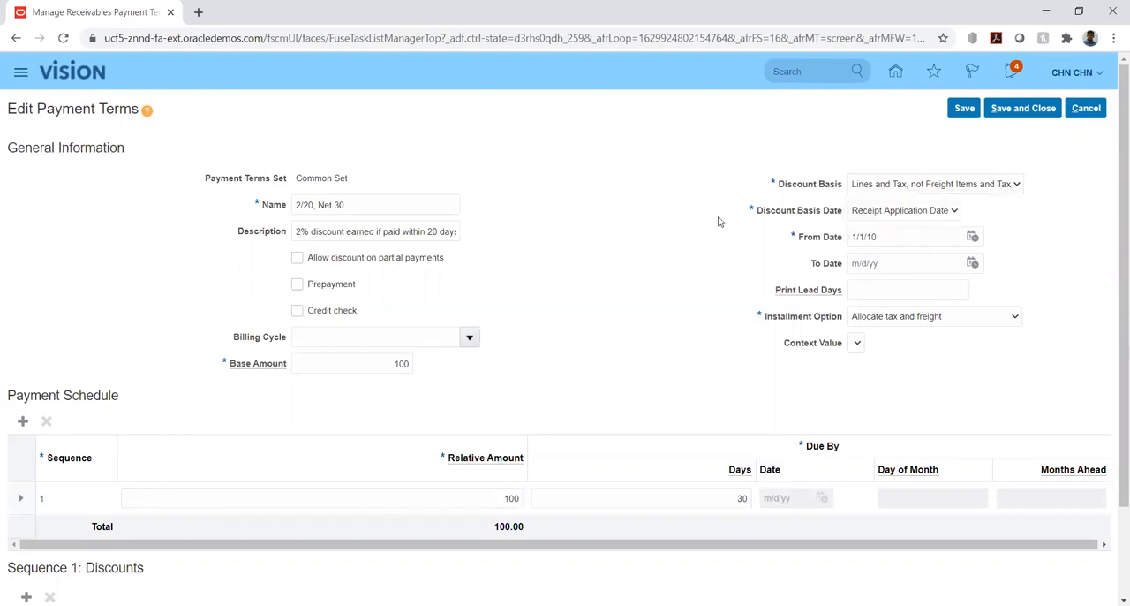
{"action": "left_click", "coordinate": [902, 213]}
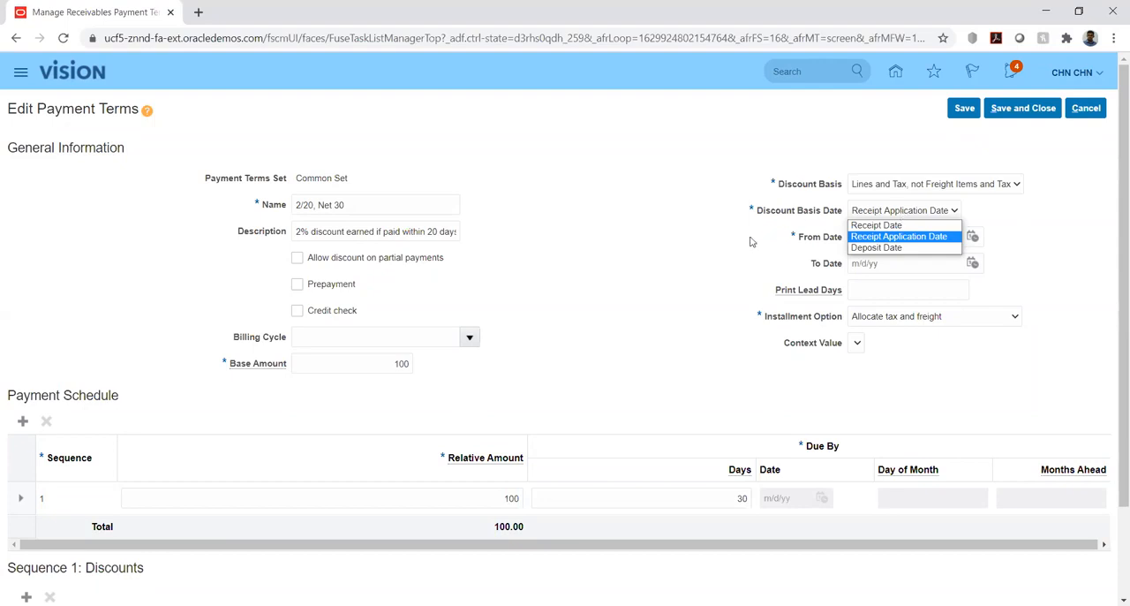
{"action": "left_click", "coordinate": [715, 254]}
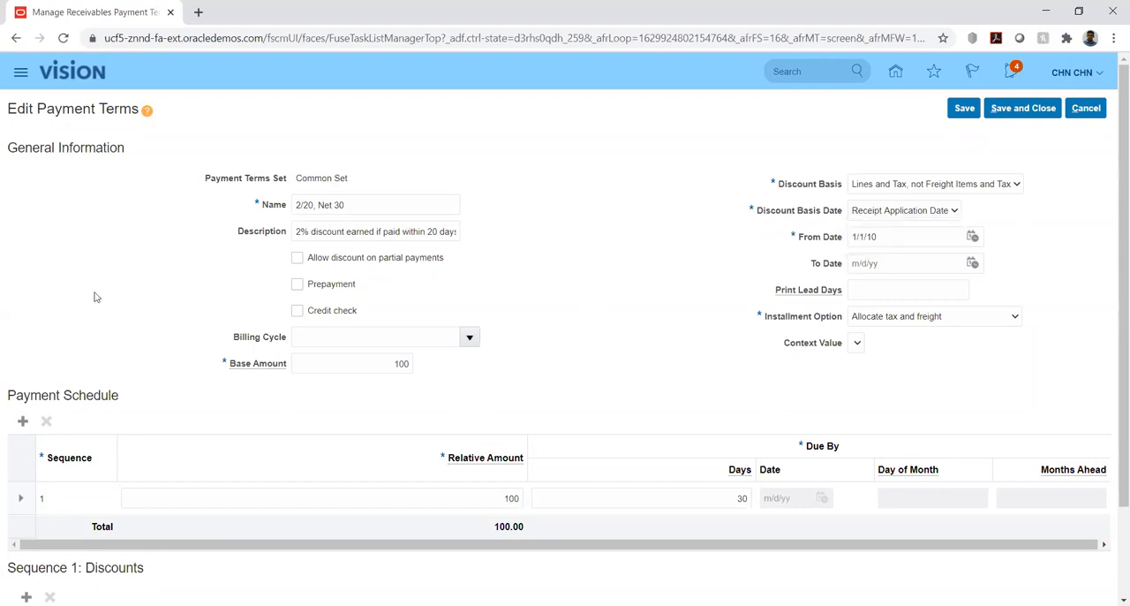
Review the payment schedule of 2/20, Net 30 and add a blank discount line for Sequence 1.
{"action": "scroll", "coordinate": [150, 300], "scroll_direction": "down", "scroll_amount": 1}
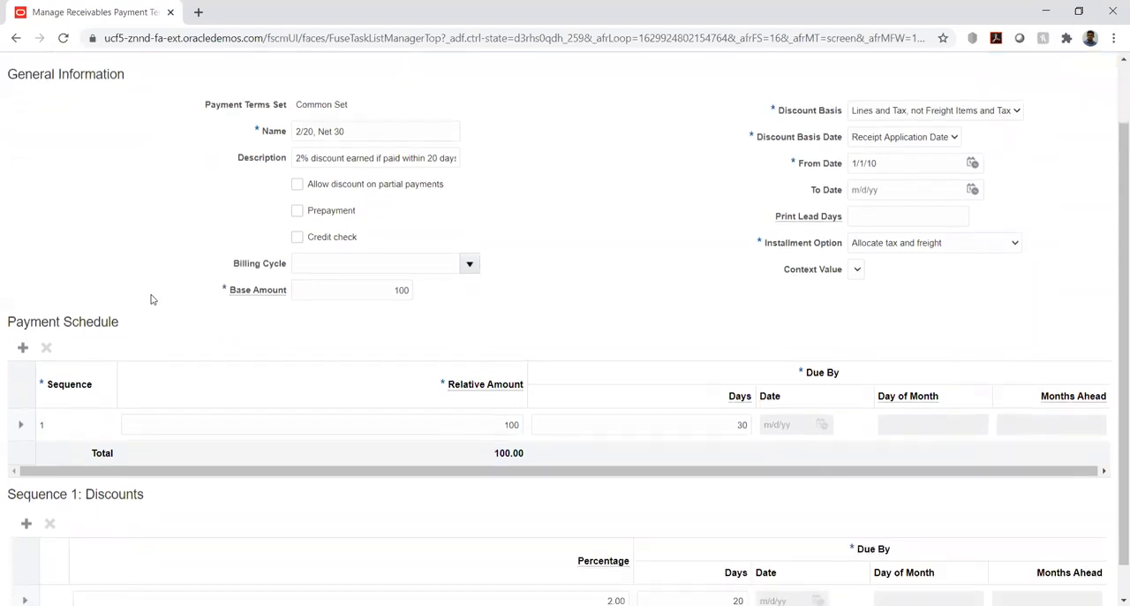
{"action": "scroll", "coordinate": [150, 299], "scroll_direction": "down", "scroll_amount": 1}
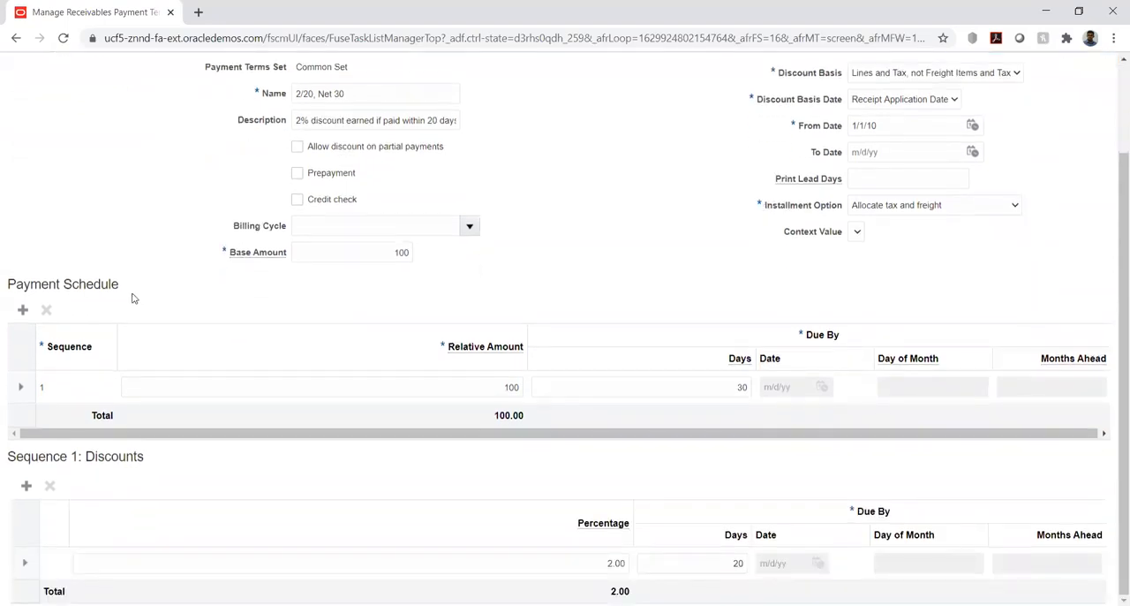
{"action": "left_click", "coordinate": [502, 386]}
{"action": "left_click", "coordinate": [27, 485]}
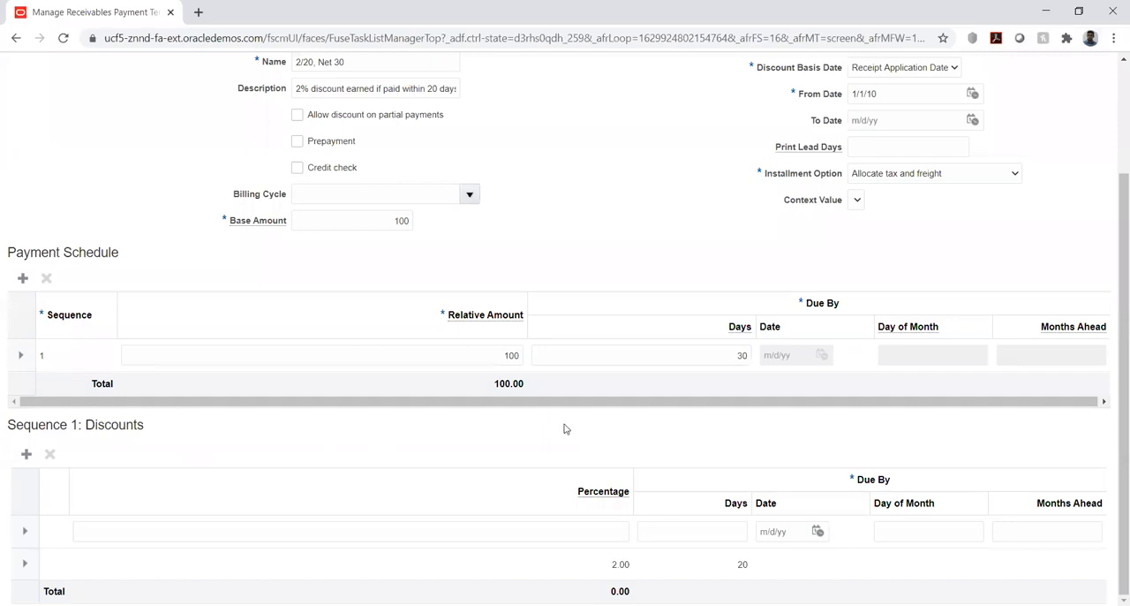
Cancel editing of the 2/20, Net 30 term and finish the Manage Receivables Payment Terms task.
{"action": "scroll", "coordinate": [763, 435], "scroll_direction": "up", "scroll_amount": 3}
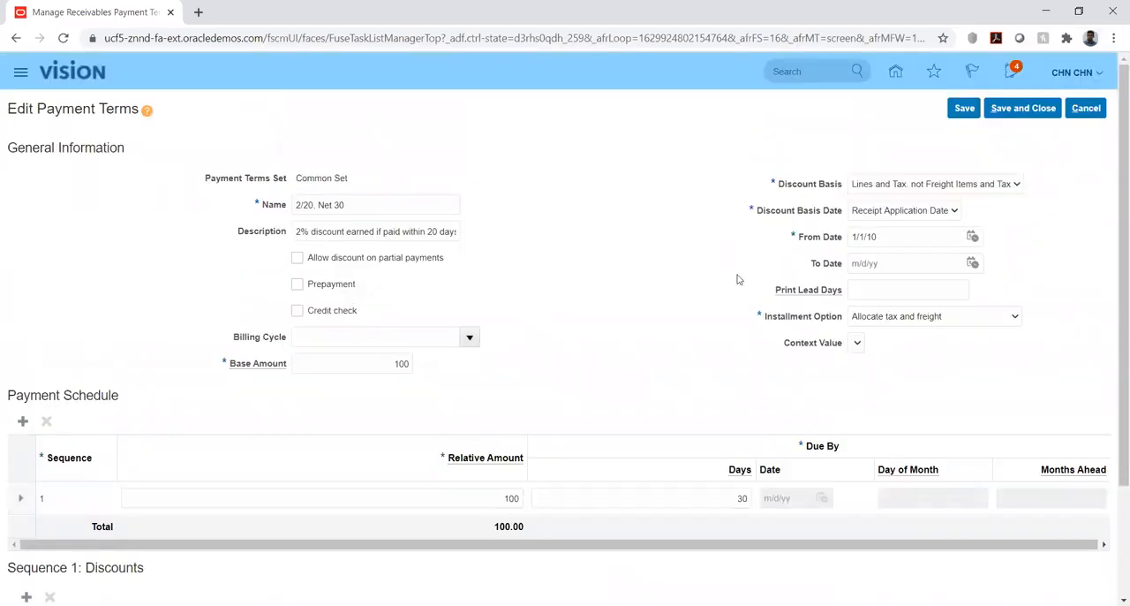
{"action": "left_click", "coordinate": [1089, 107]}
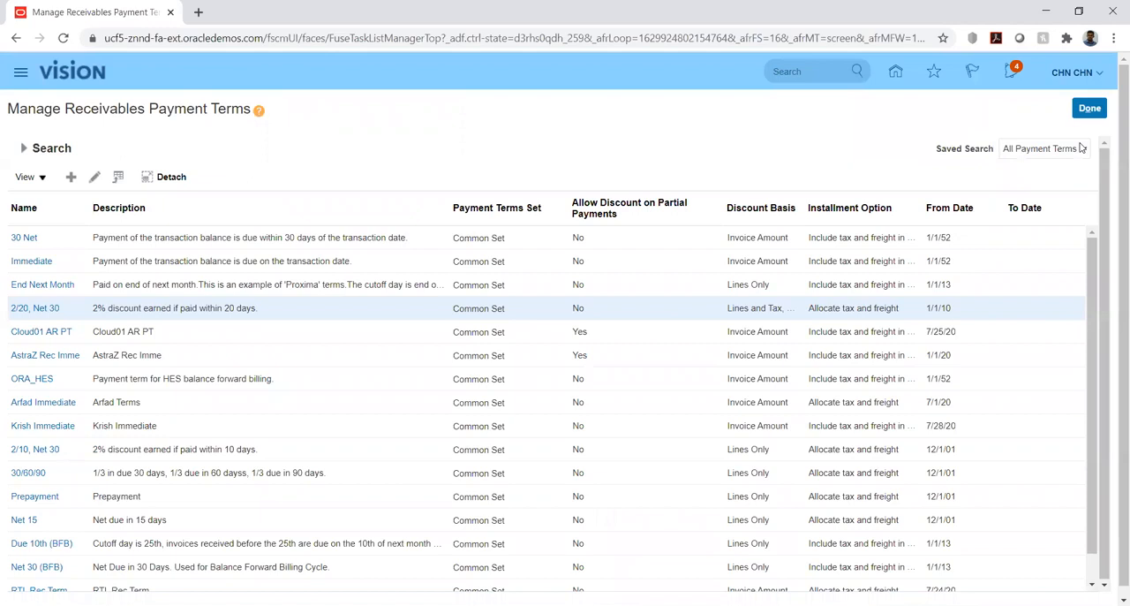
{"action": "left_click", "coordinate": [1089, 109]}
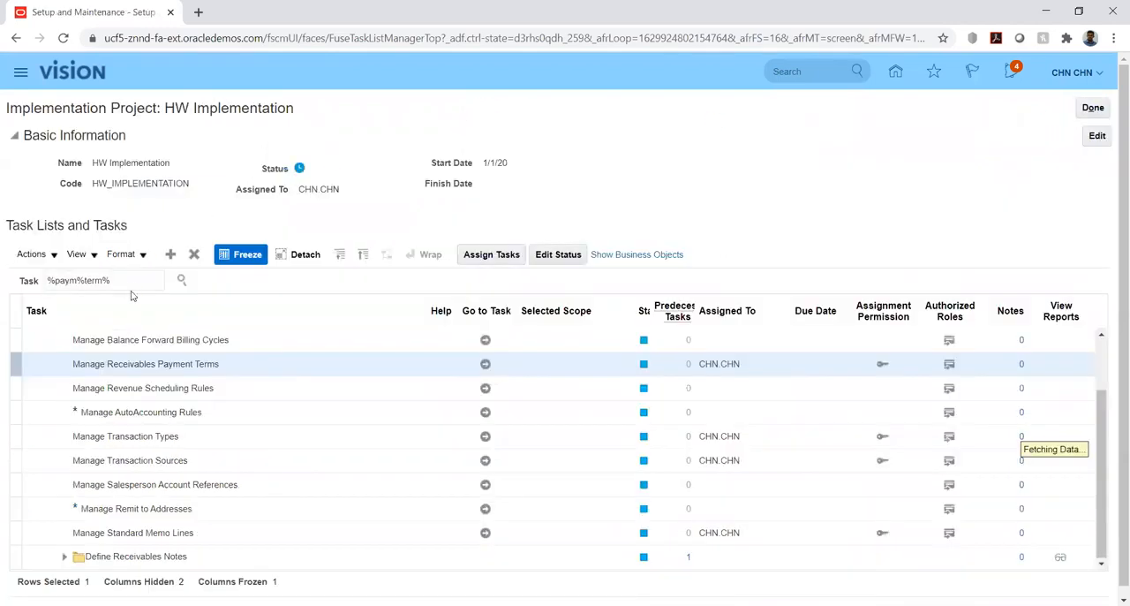
Search the project tasks for "%mem%li%" and go to Manage Standard Memo Lines under Define Customer Billing Configuration.
{"action": "triple_click", "coordinate": [131, 279]}
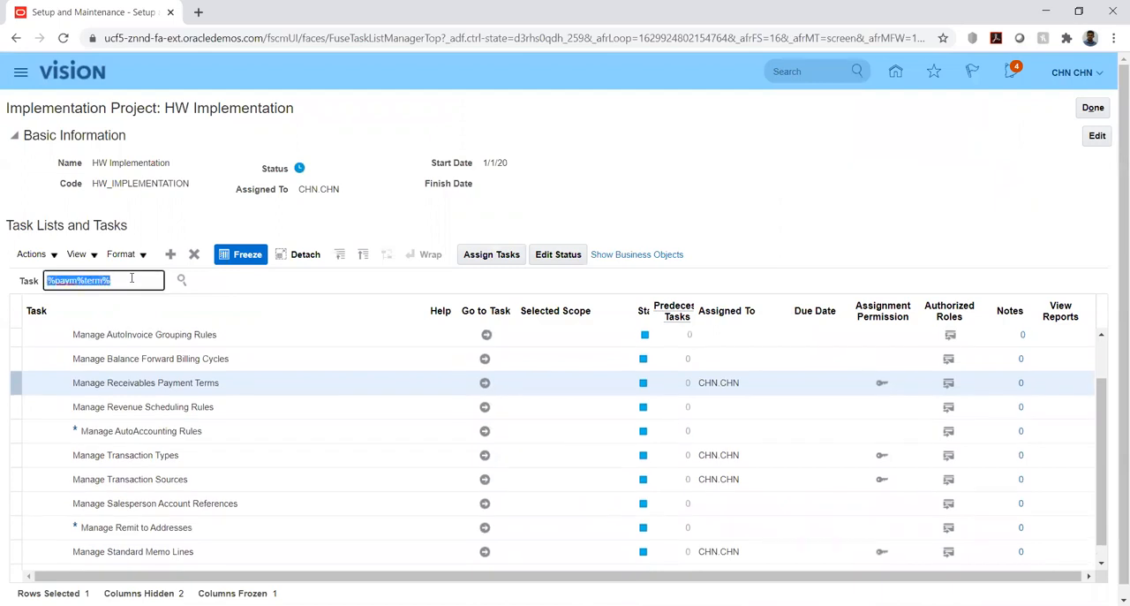
{"action": "type", "text": "%sta"}
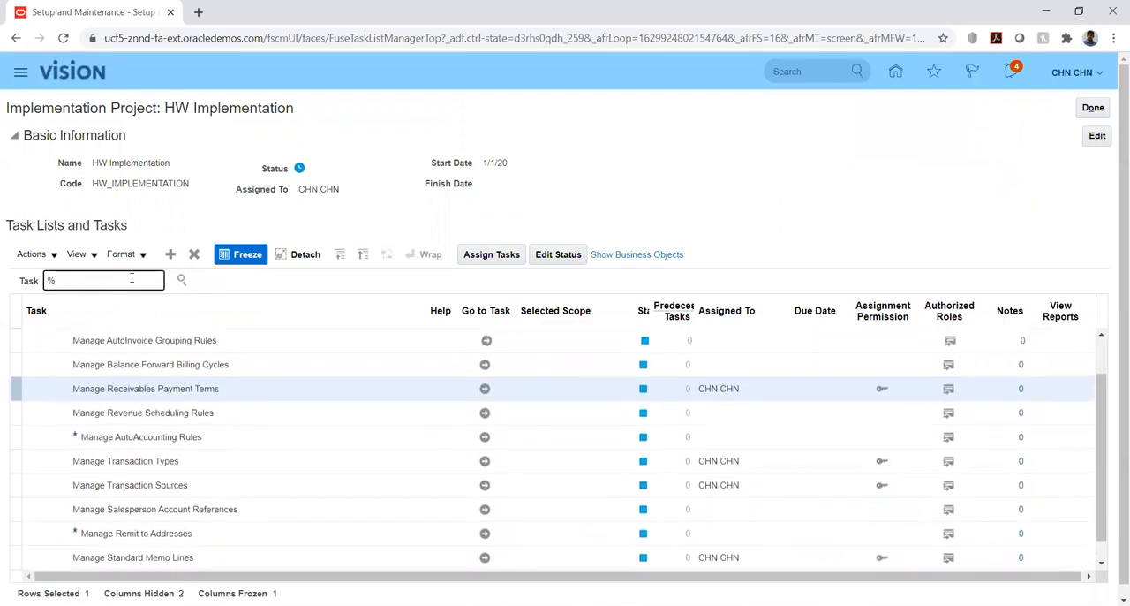
{"action": "type", "text": "n%"}
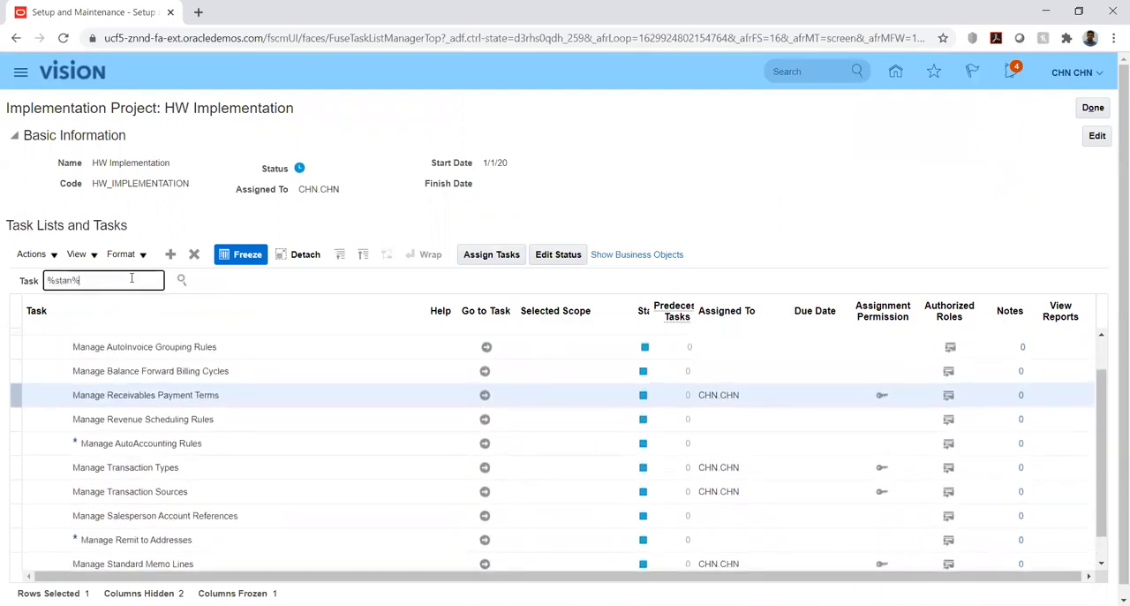
{"action": "key", "text": "BackSpace"}
{"action": "key", "text": "BackSpace"}
{"action": "key", "text": "BackSpace"}
{"action": "key", "text": "BackSpace"}
{"action": "key", "text": "BackSpace"}
{"action": "type", "text": "mem%li%"}
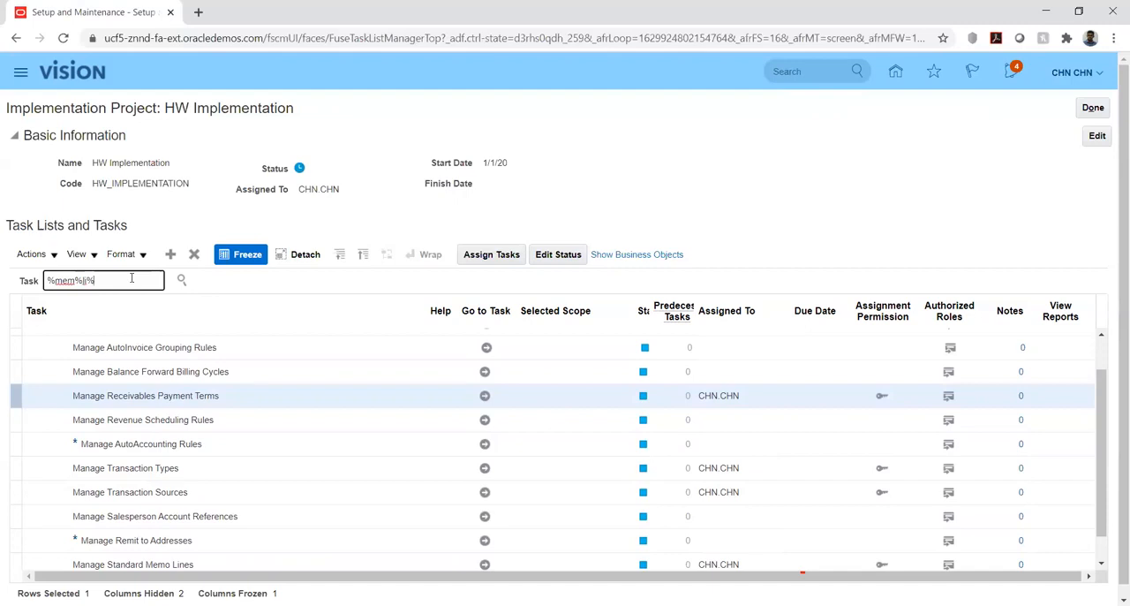
{"action": "key", "text": "Return"}
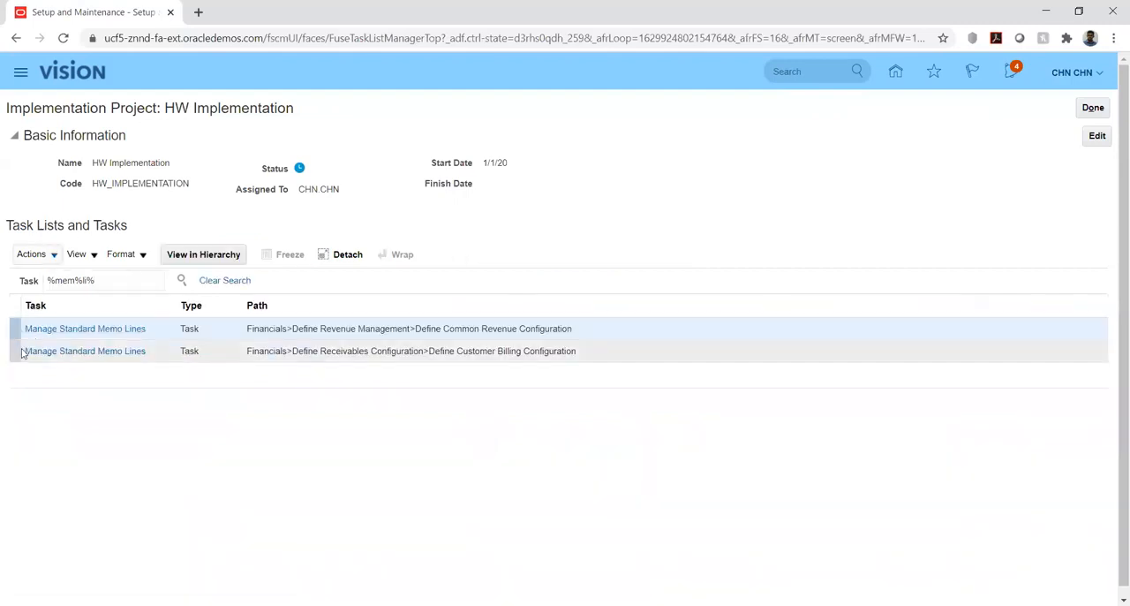
{"action": "left_click", "coordinate": [62, 352]}
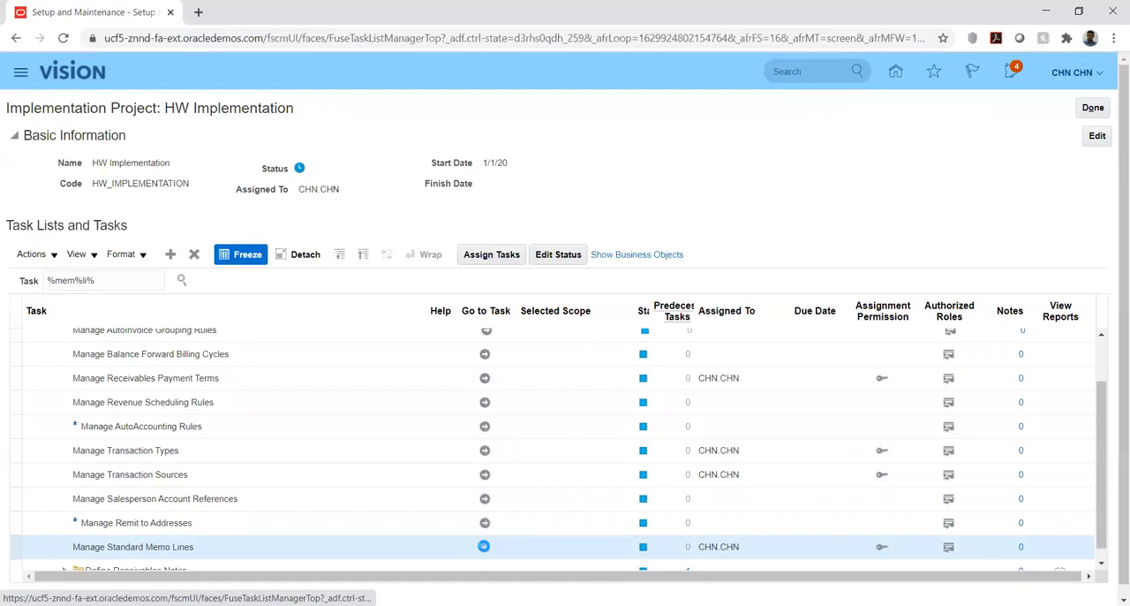
{"action": "left_click", "coordinate": [484, 547]}
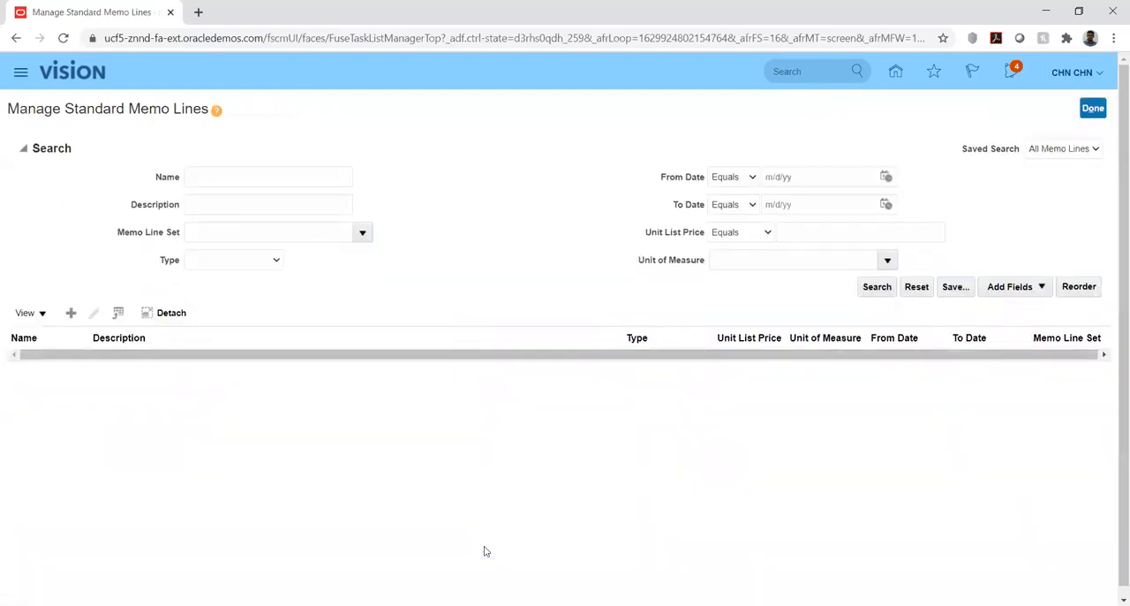
Search the standard memo lines by the name "hw" and open HW_MEMO for editing.
{"action": "left_click", "coordinate": [307, 174]}
{"action": "type", "text": "hw"}
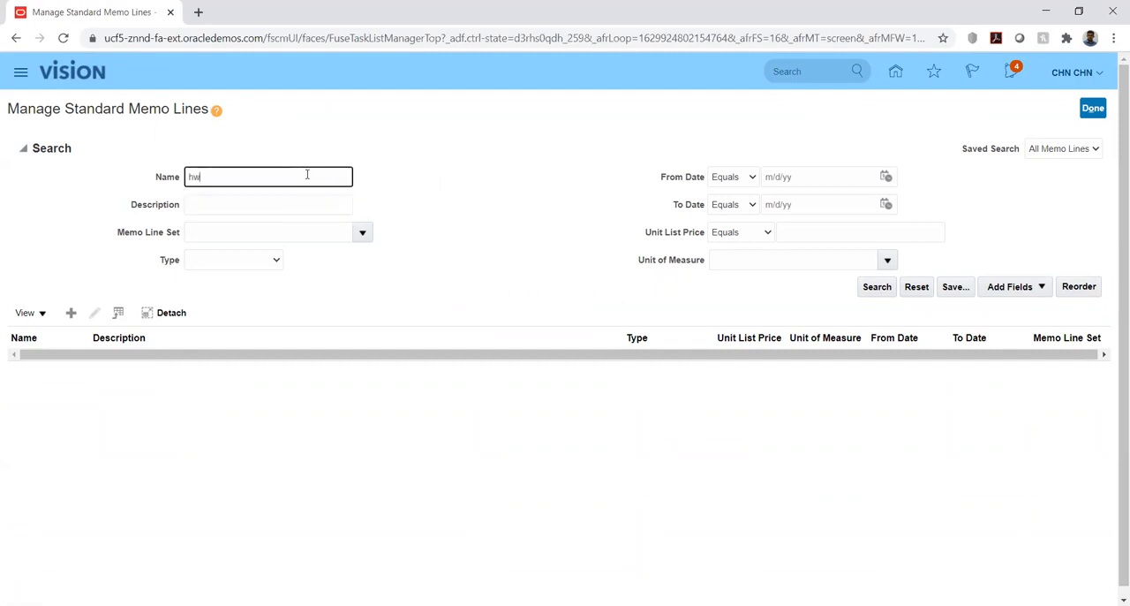
{"action": "left_click", "coordinate": [883, 287]}
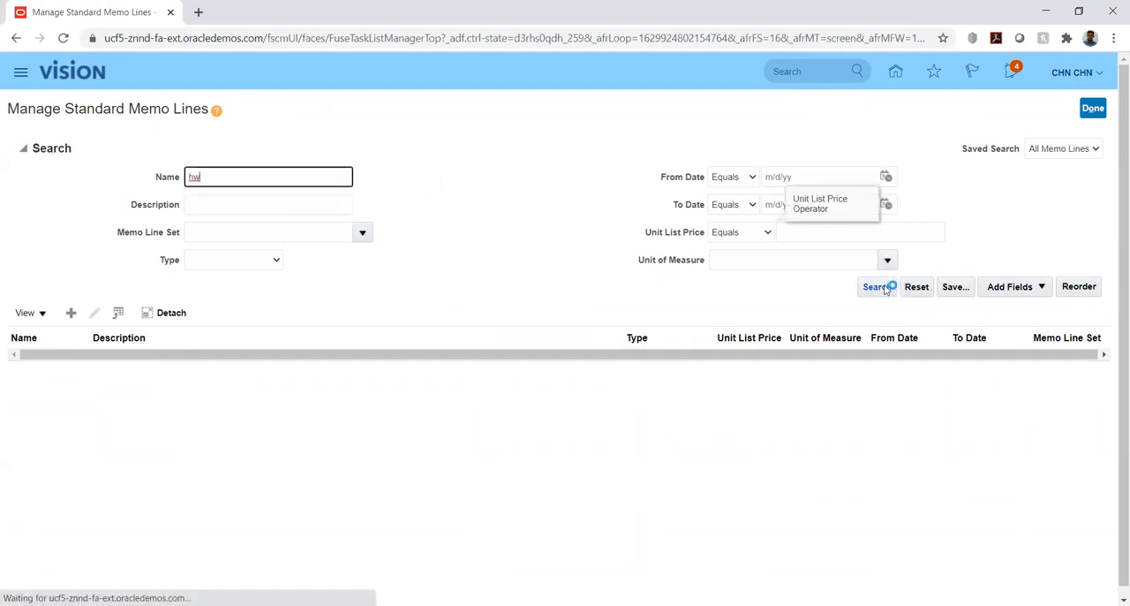
{"action": "left_click", "coordinate": [26, 227]}
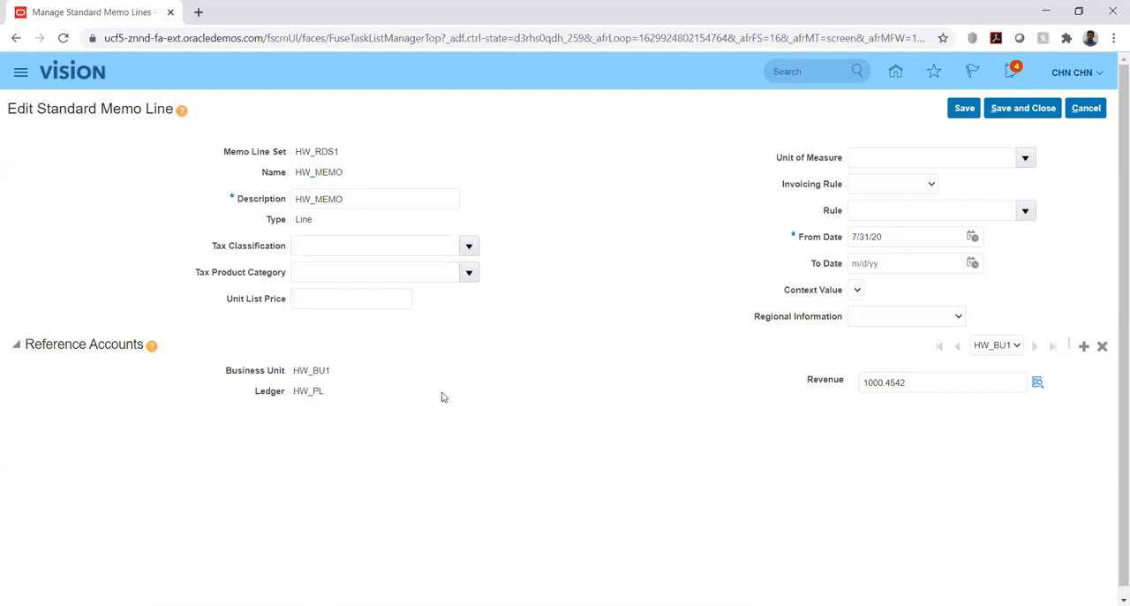
Review HW_MEMO's reference accounts, including the business unit and the Revenue account segments, without changing them.
{"action": "left_click_drag", "start_coordinate": [296, 371], "coordinate": [332, 372]}
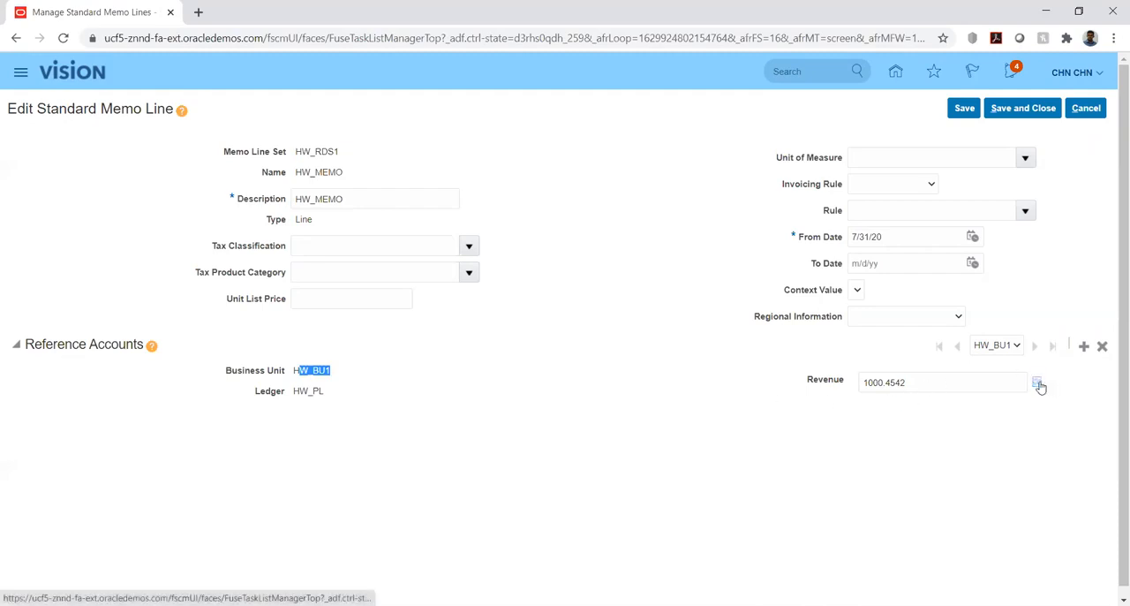
{"action": "mouse_move", "coordinate": [1040, 386]}
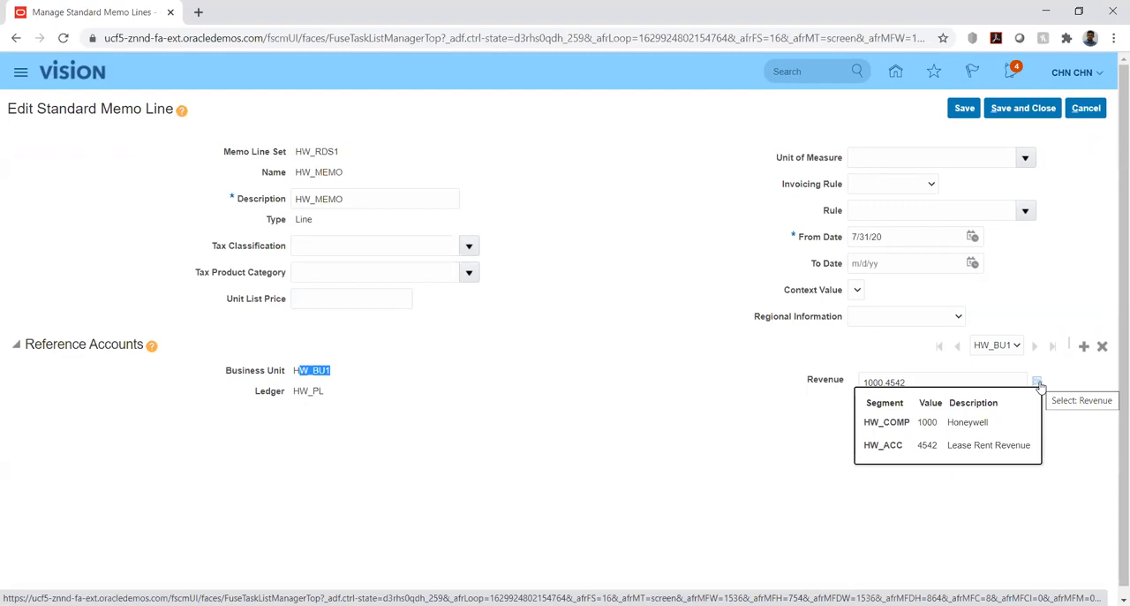
{"action": "left_click", "coordinate": [1039, 386]}
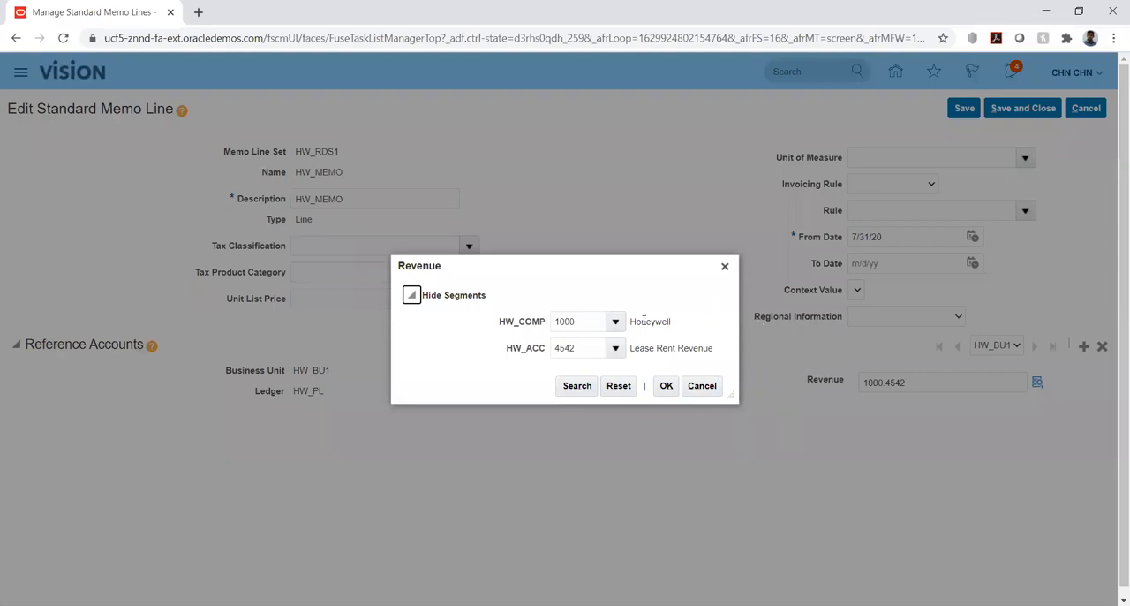
{"action": "left_click", "coordinate": [703, 389]}
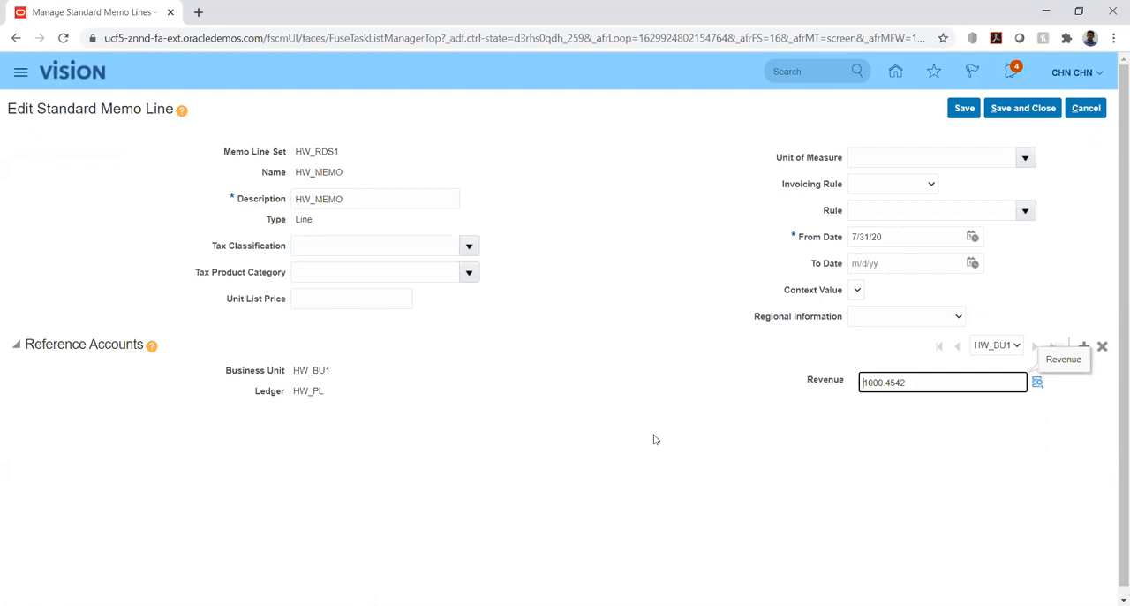
{"action": "left_click", "coordinate": [655, 305]}
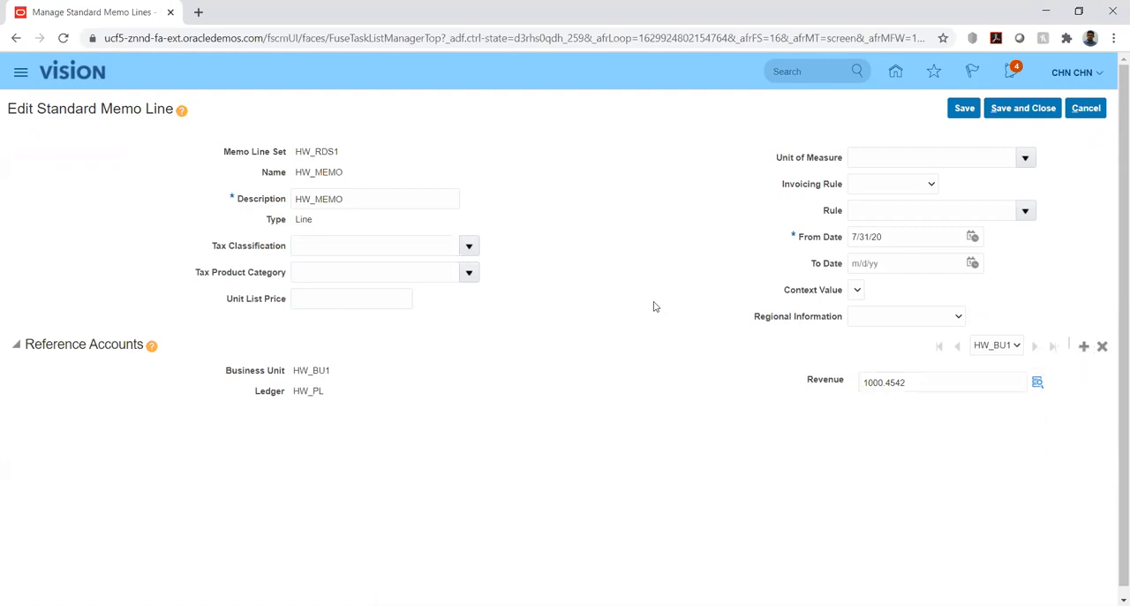
Examine the Invoicing Rule choices and the revenue scheduling Rule choices of HW_MEMO without selecting any.
{"action": "left_click", "coordinate": [932, 185]}
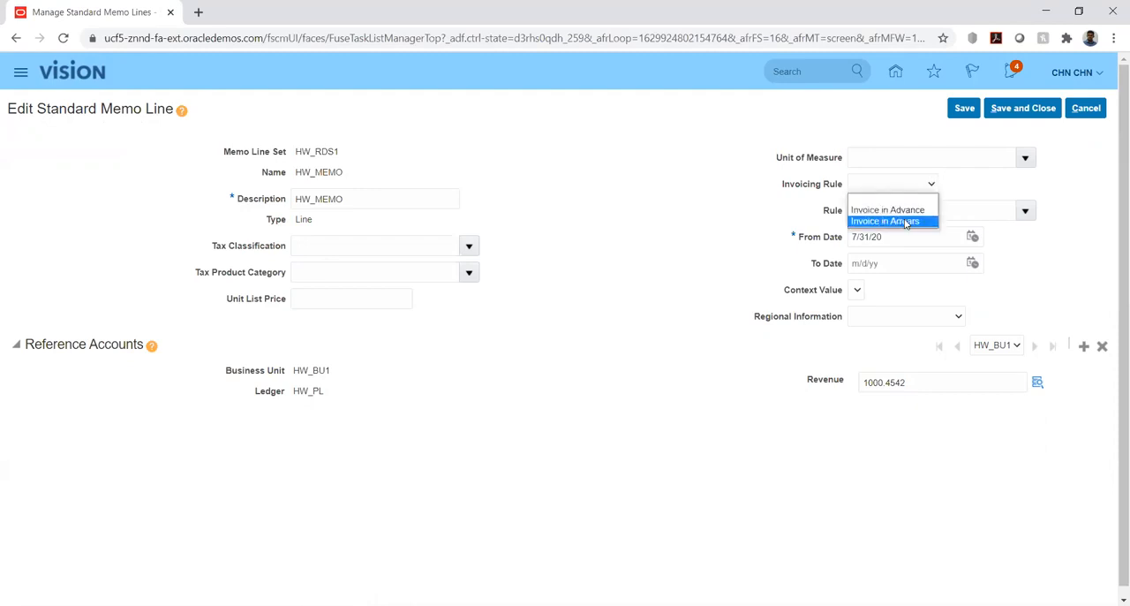
{"action": "left_click", "coordinate": [746, 208]}
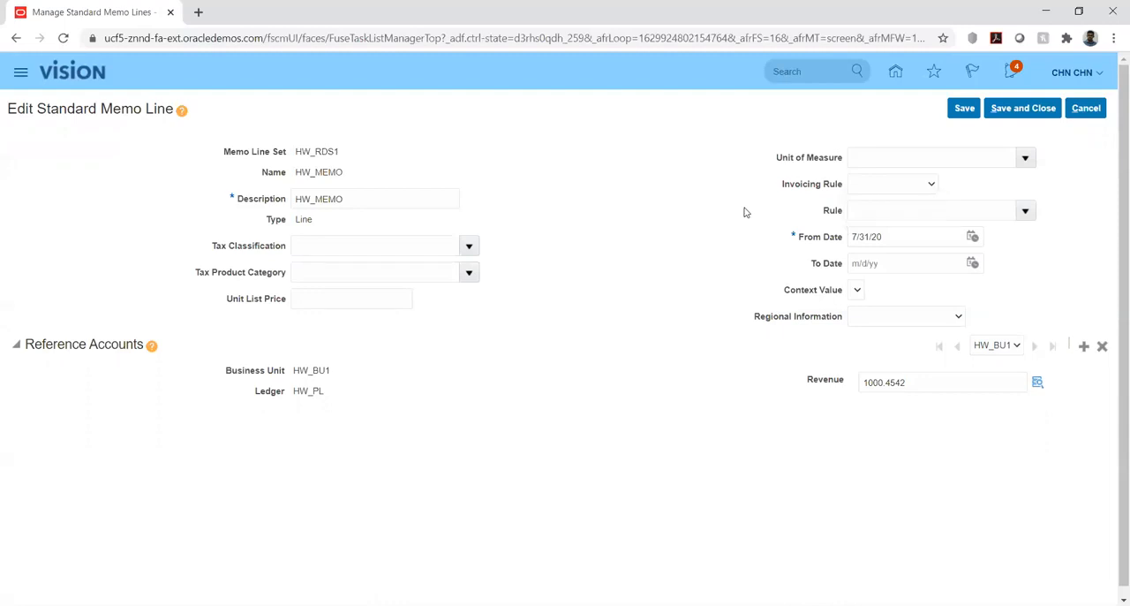
{"action": "left_click", "coordinate": [1024, 210]}
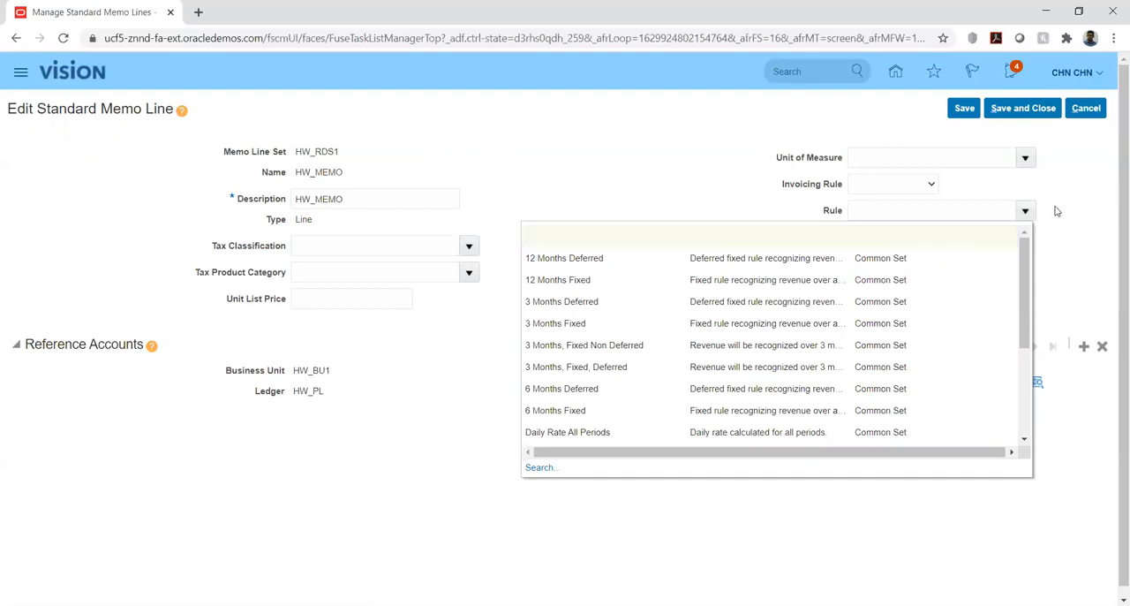
{"action": "left_click", "coordinate": [1059, 229]}
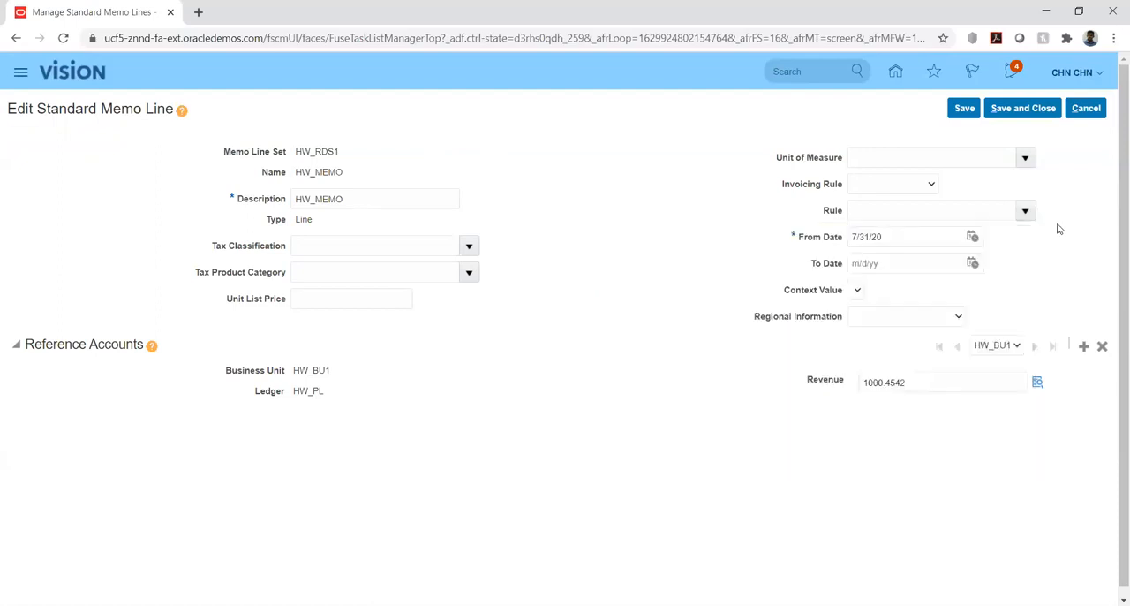
Save and close the HW_MEMO memo line and finish the Manage Standard Memo Lines task.
{"action": "left_click", "coordinate": [961, 110]}
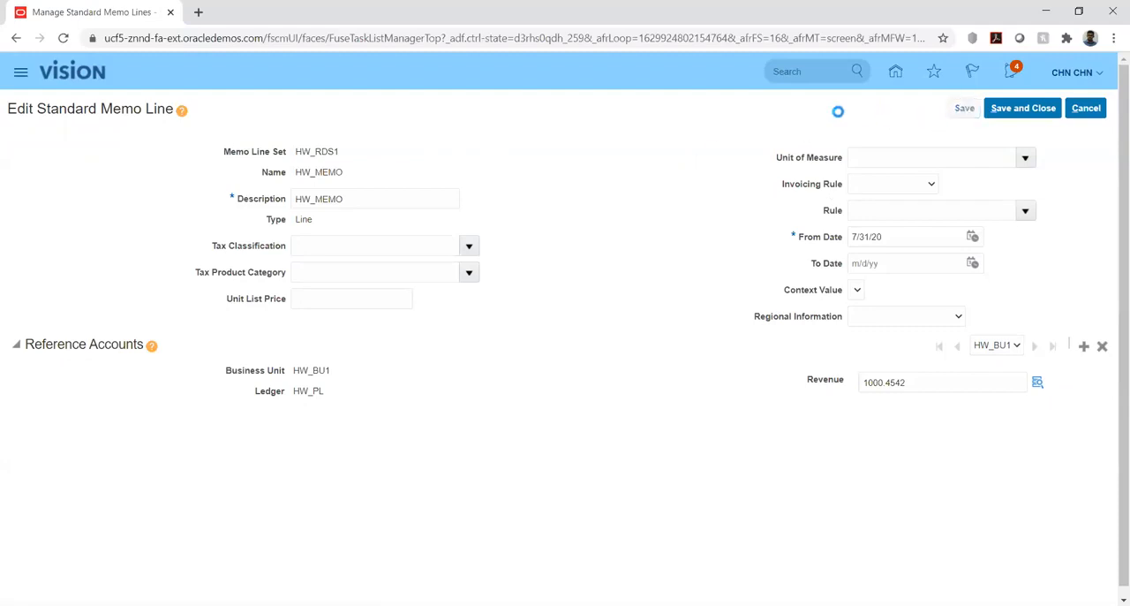
{"action": "left_click", "coordinate": [1007, 113]}
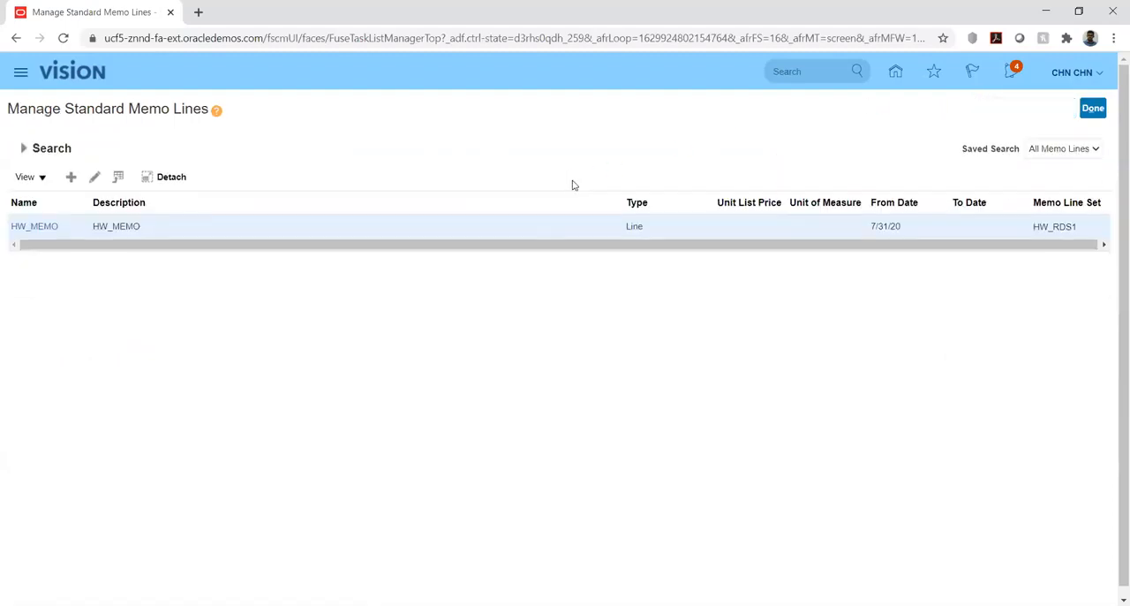
{"action": "left_click", "coordinate": [1092, 109]}
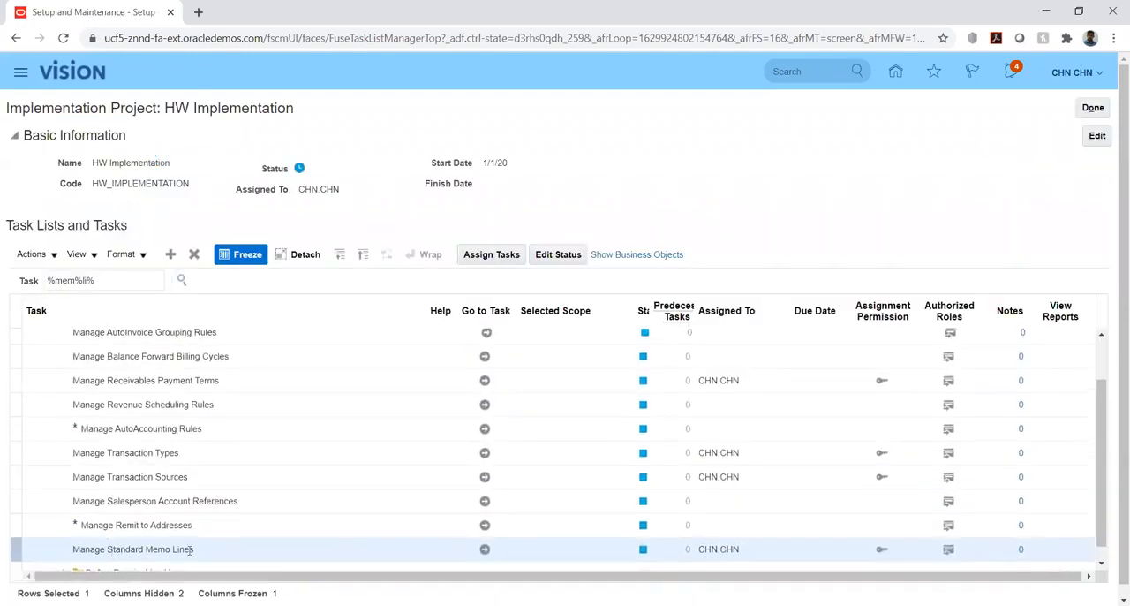
{"action": "key", "text": "alt+Tab"}
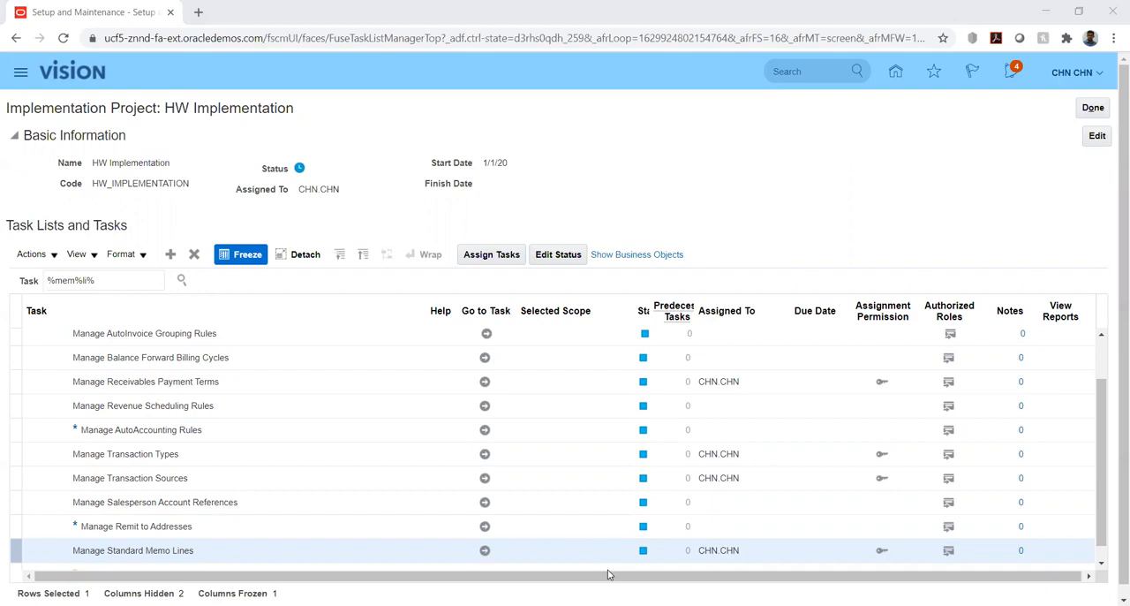
{"action": "key", "text": "alt+Tab"}
Search the project tasks for "%rec%act%" and go to Manage Receivables Activities under Define Common Accounts Receivable Configuration.
{"action": "left_click", "coordinate": [136, 280]}
{"action": "key", "text": "ctrl+a"}
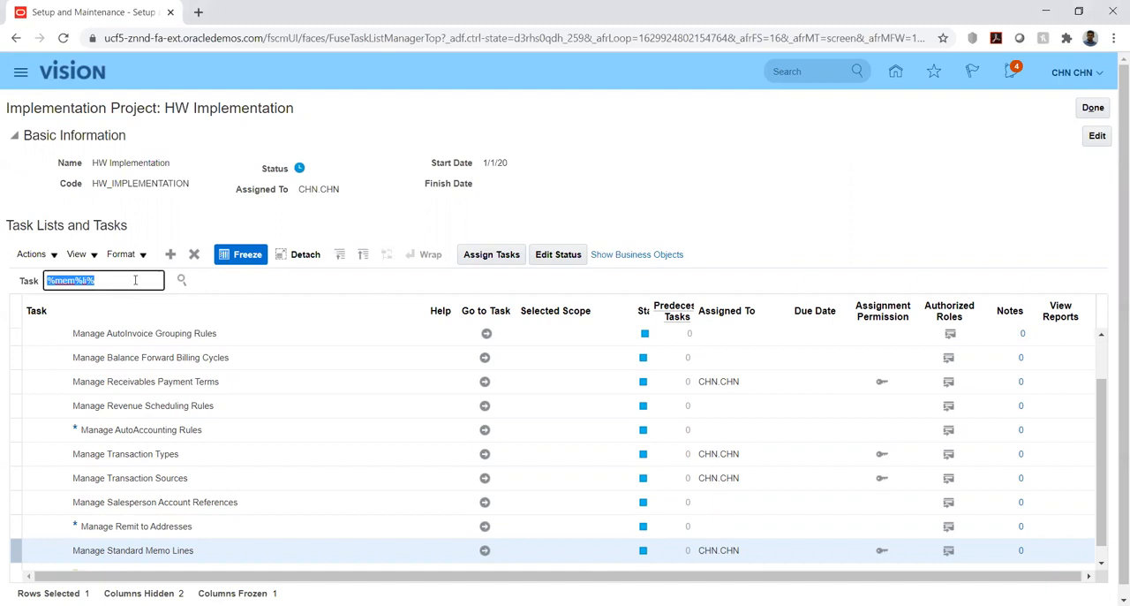
{"action": "type", "text": "%re"}
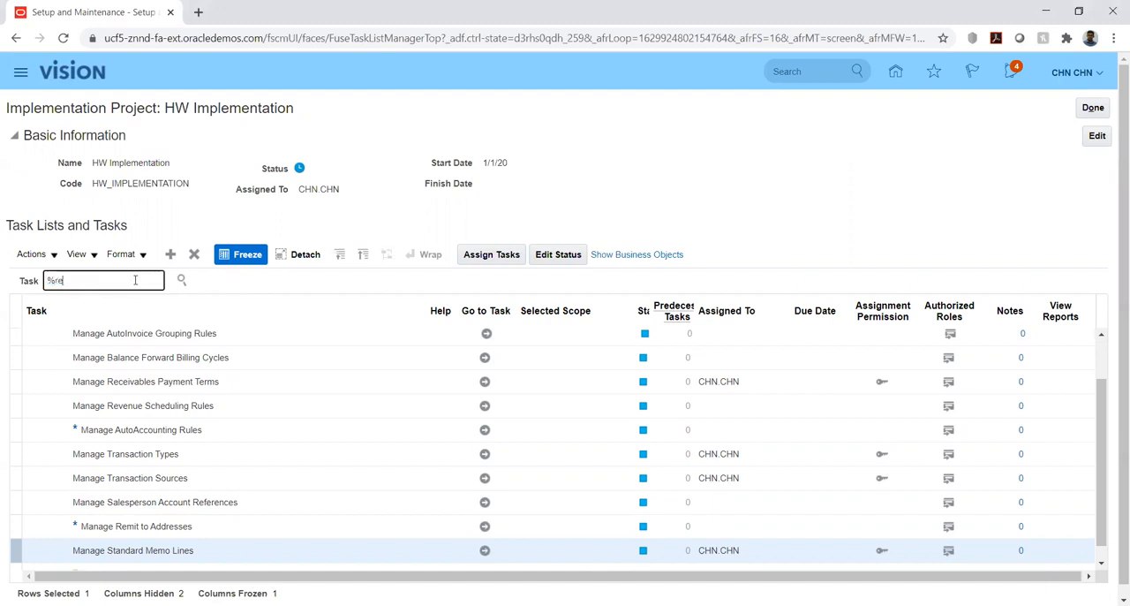
{"action": "type", "text": "c%act%"}
{"action": "key", "text": "Return"}
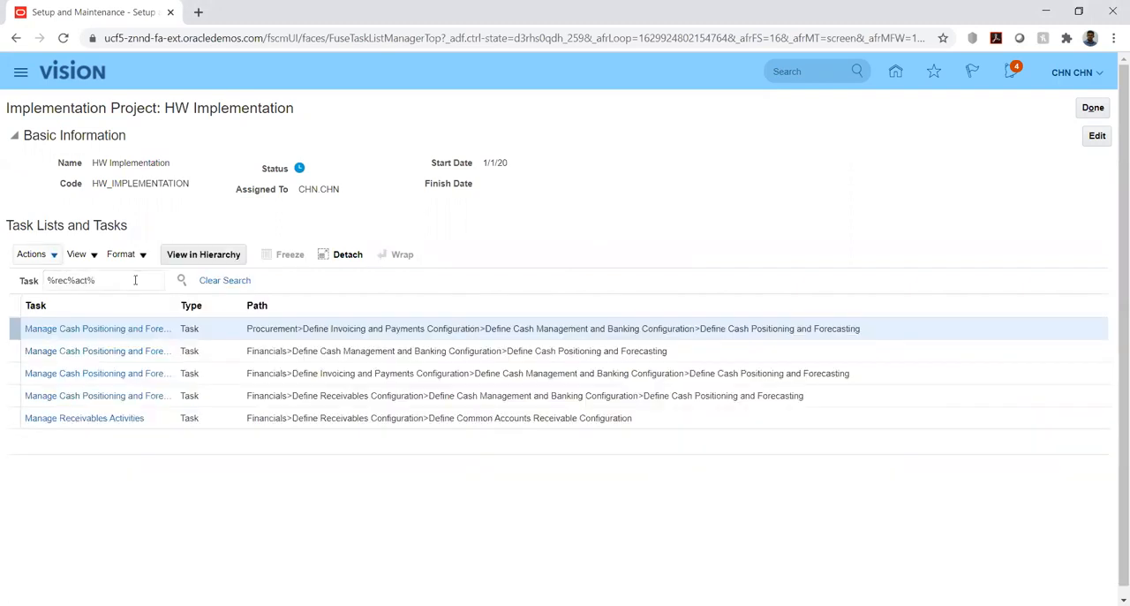
{"action": "left_click", "coordinate": [84, 425]}
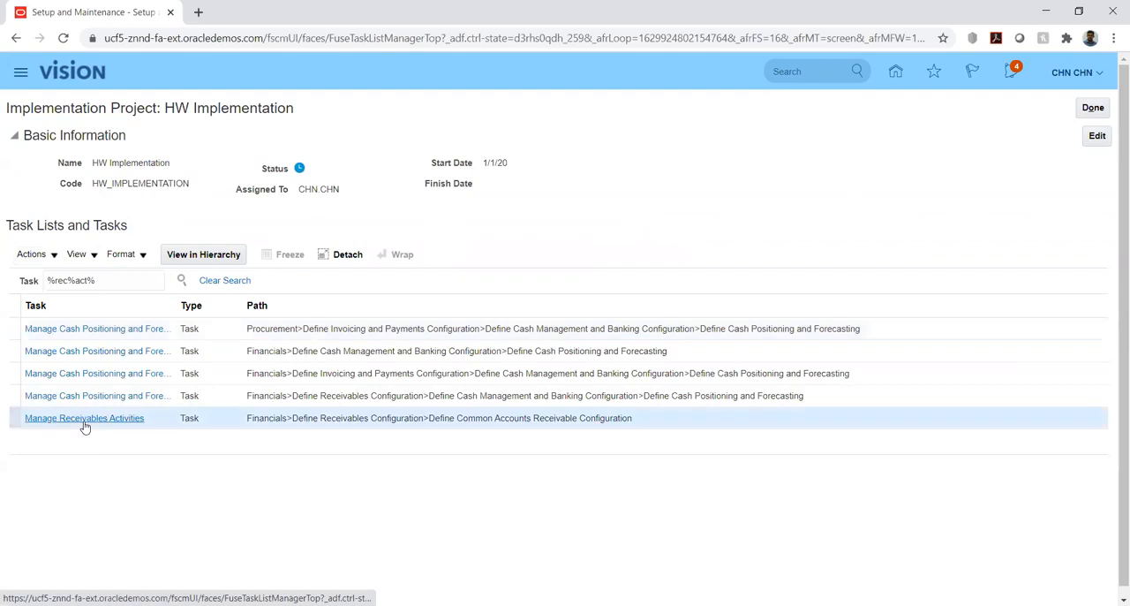
{"action": "left_click", "coordinate": [84, 420]}
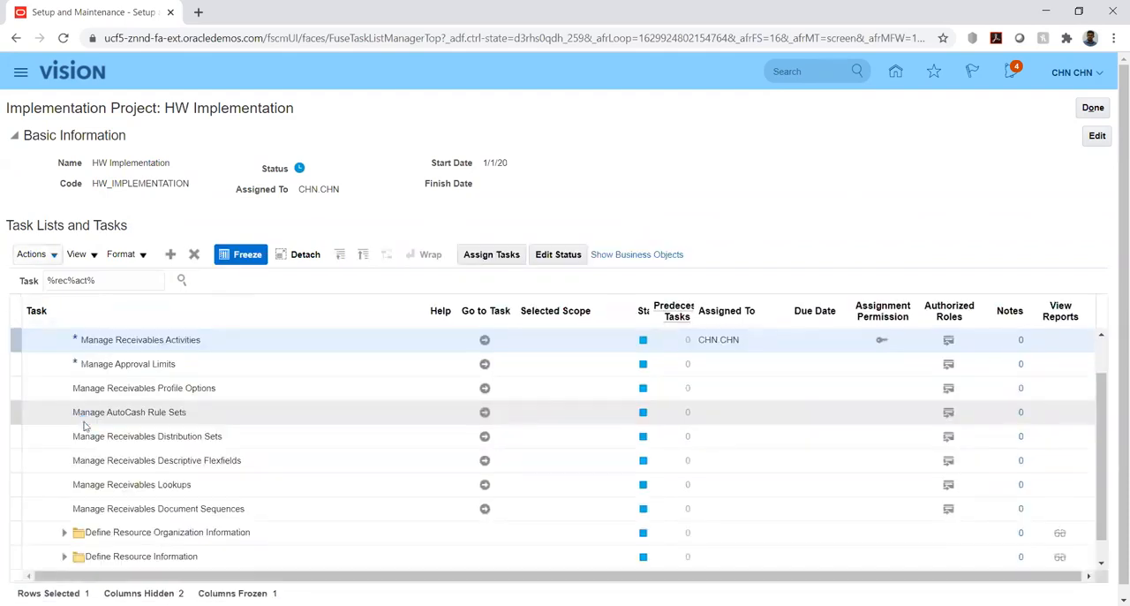
{"action": "left_click", "coordinate": [484, 339]}
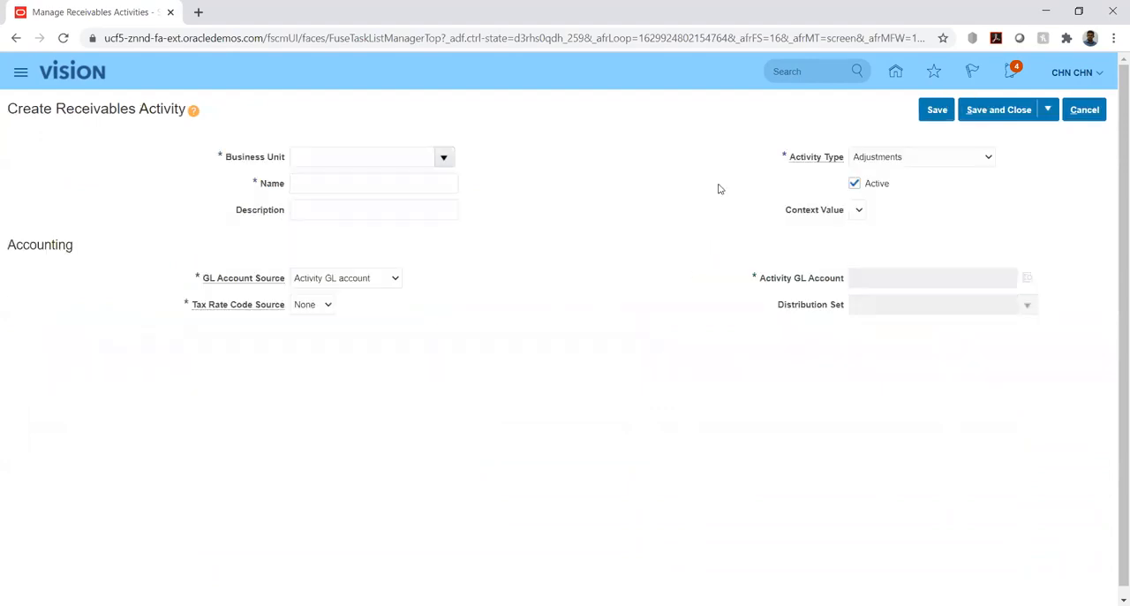
Examine the Activity Type choices for a new receivables activity and cancel its creation.
{"action": "left_click", "coordinate": [920, 161]}
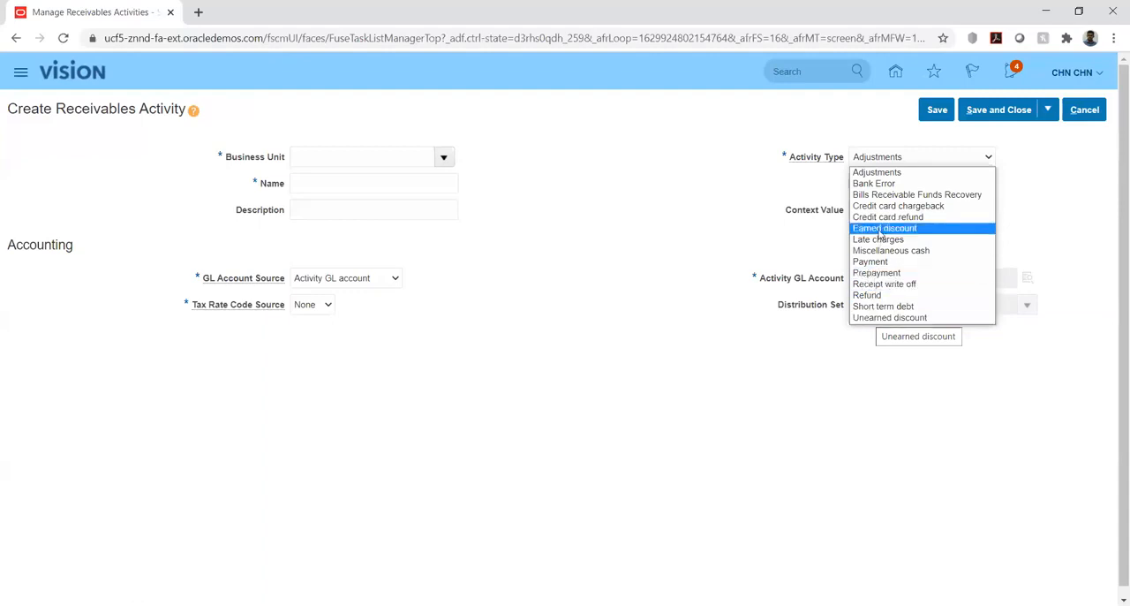
{"action": "left_click", "coordinate": [636, 224]}
{"action": "left_click", "coordinate": [1084, 109]}
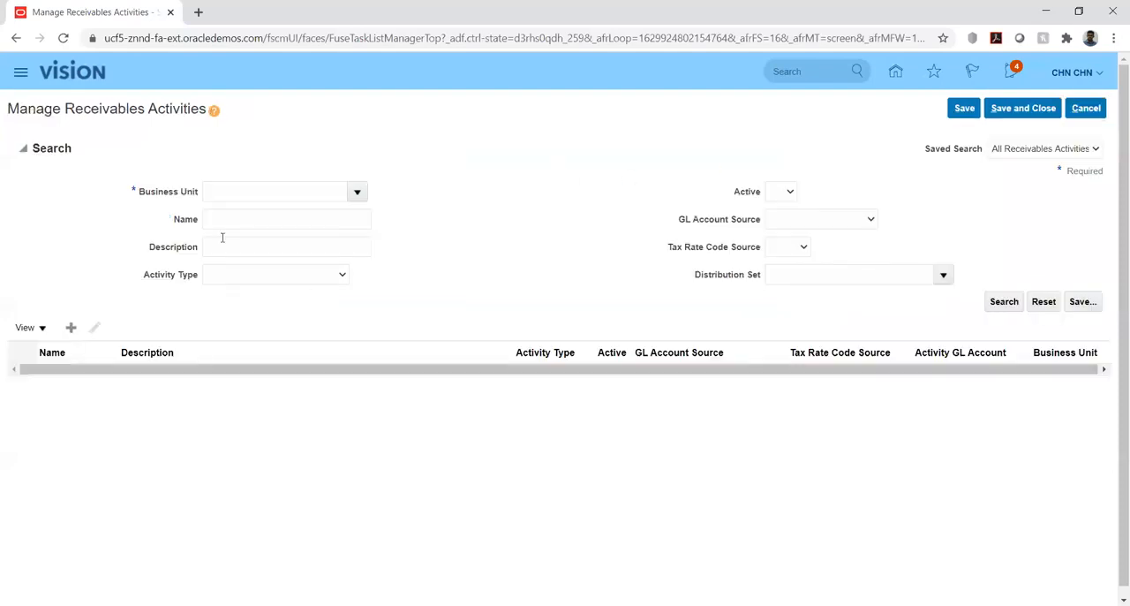
Search for receivables activities in business unit HW_BU1 with names starting with "hw".
{"action": "left_click", "coordinate": [228, 226]}
{"action": "type", "text": "hw"}
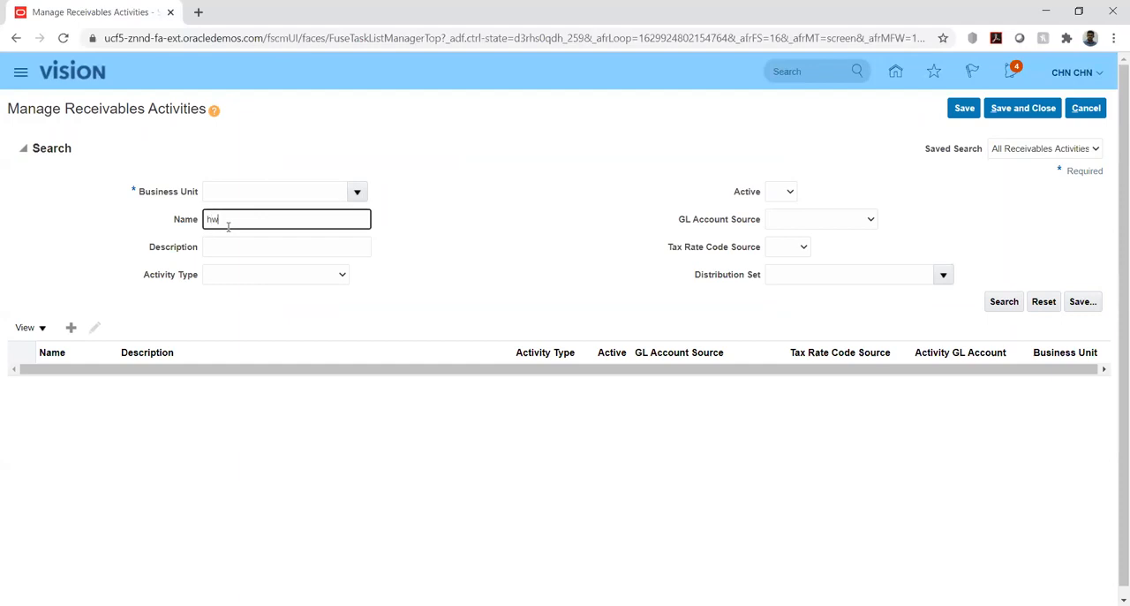
{"action": "key", "text": "Return"}
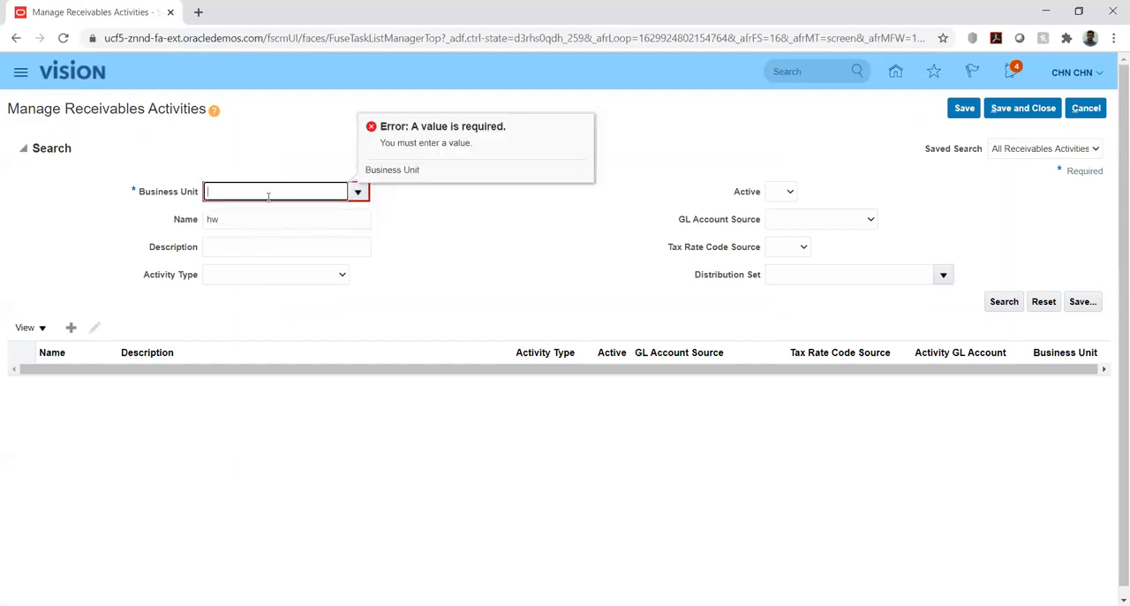
{"action": "type", "text": "hw"}
{"action": "key", "text": "Tab"}
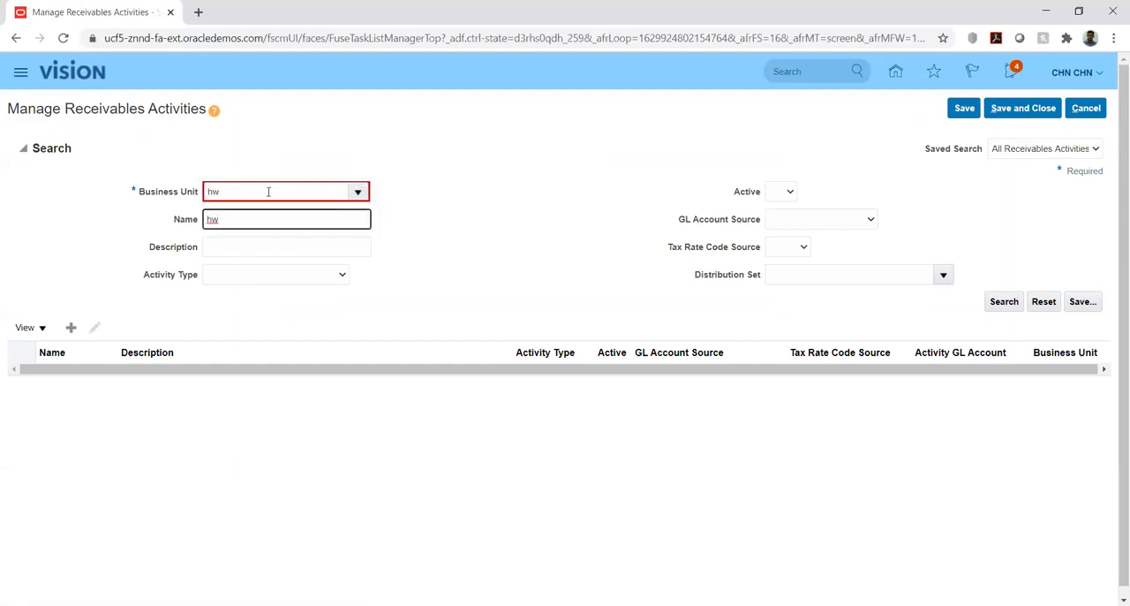
{"action": "left_click", "coordinate": [358, 194]}
{"action": "left_click", "coordinate": [323, 191]}
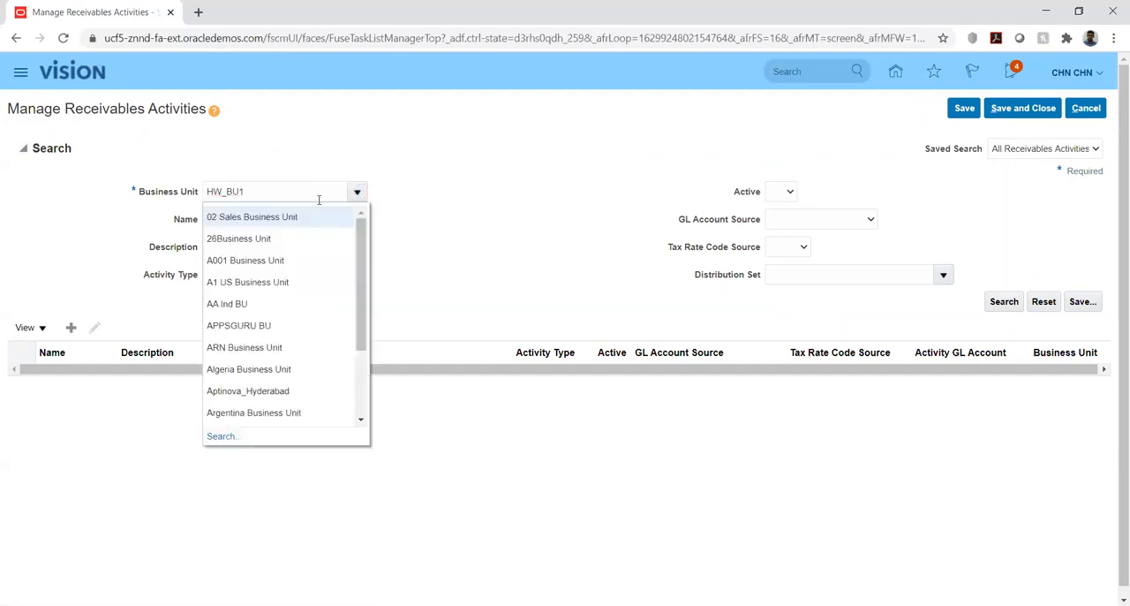
{"action": "left_click", "coordinate": [444, 194]}
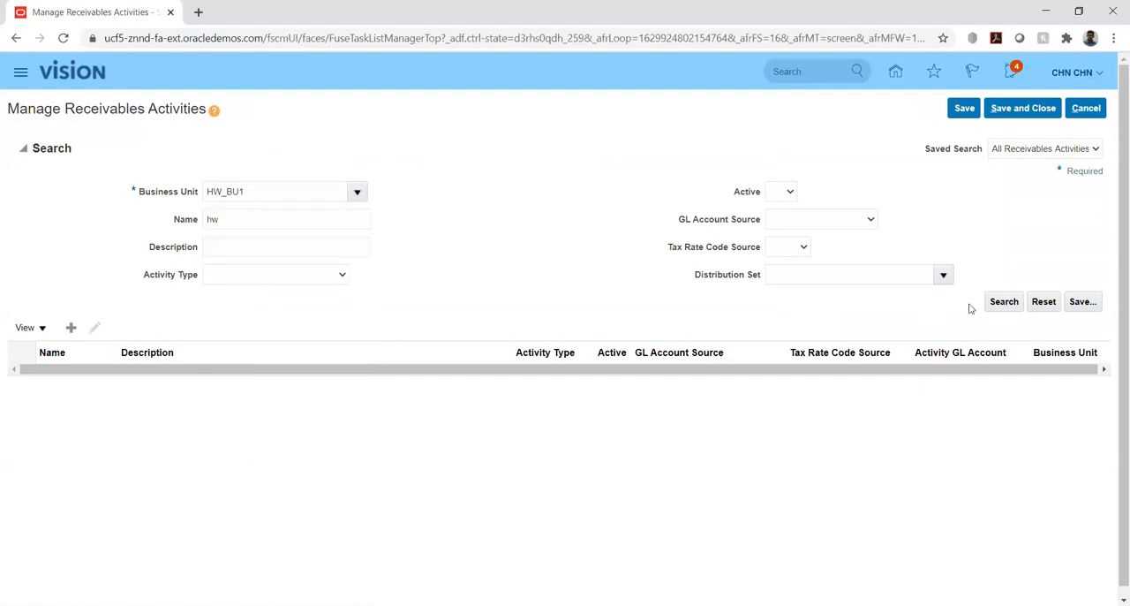
{"action": "left_click", "coordinate": [1001, 302]}
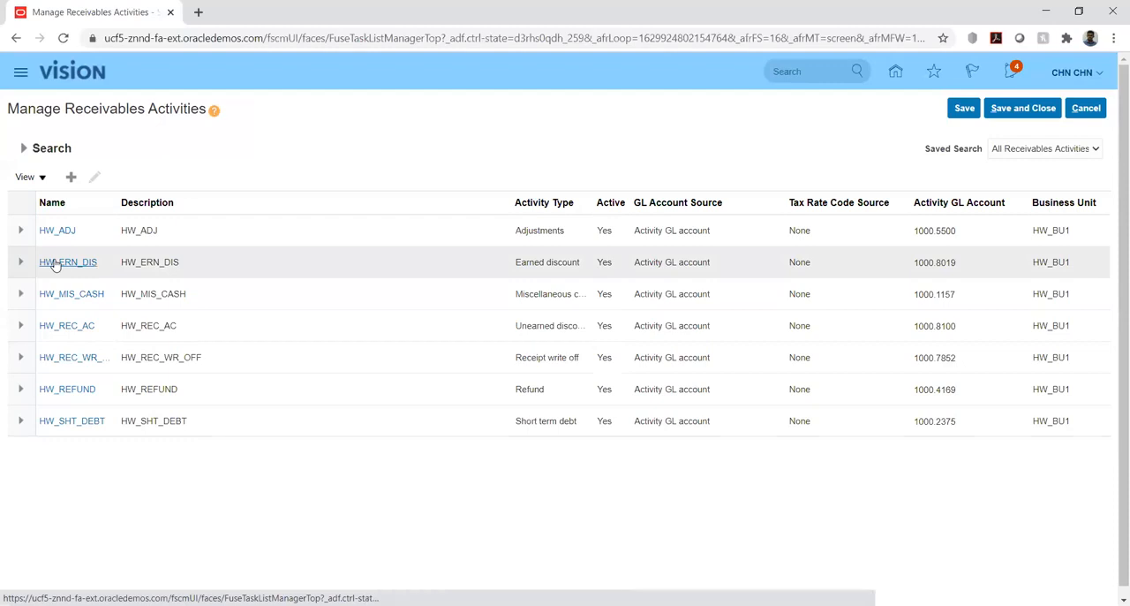
Open the HW_ERN_DIS receivables activity and examine its name and activity type.
{"action": "left_click", "coordinate": [55, 262]}
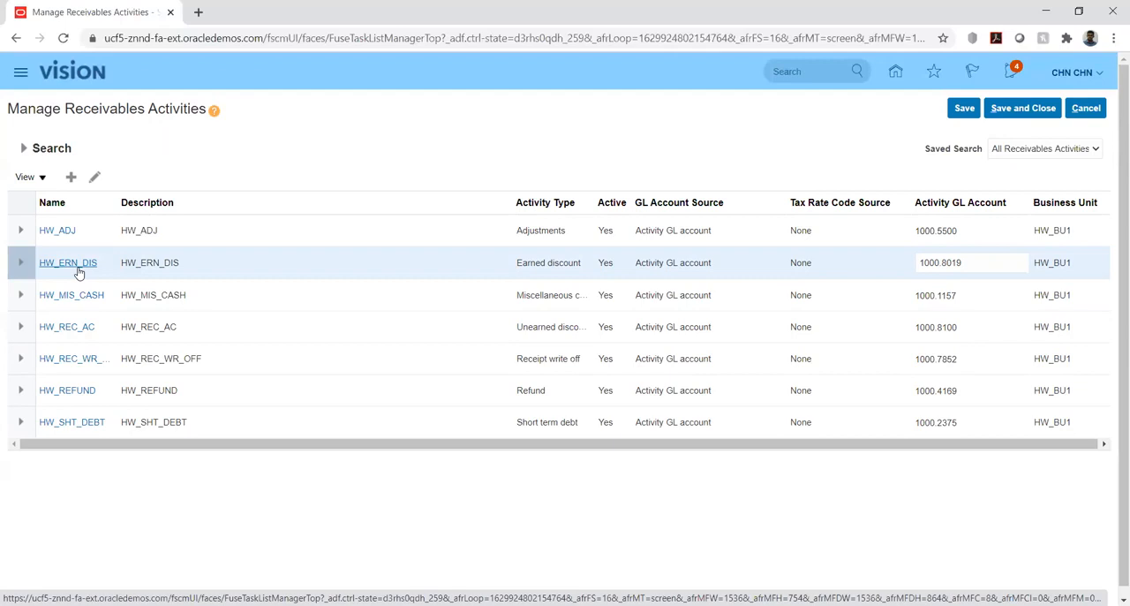
{"action": "left_click", "coordinate": [79, 271]}
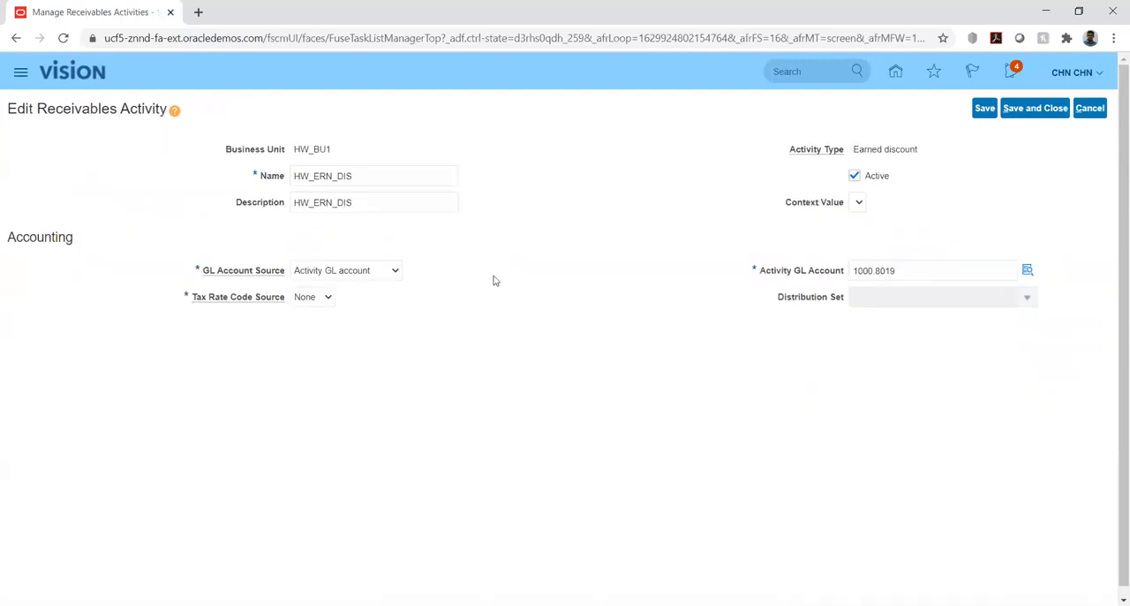
{"action": "left_click", "coordinate": [295, 176]}
{"action": "left_click_drag", "start_coordinate": [295, 175], "coordinate": [398, 177]}
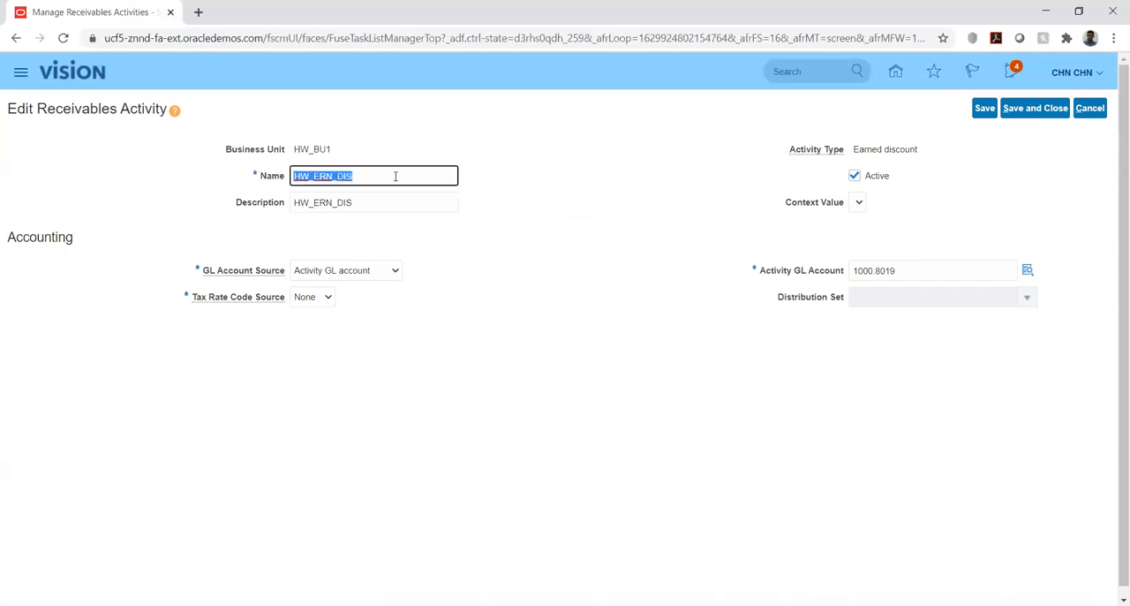
{"action": "left_click", "coordinate": [629, 203]}
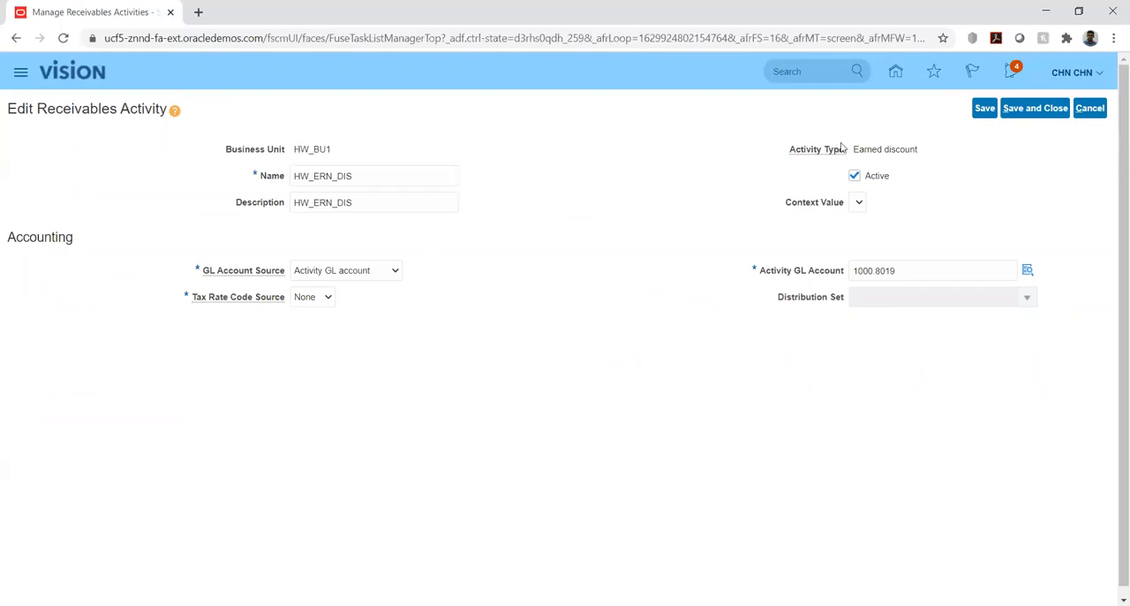
{"action": "left_click_drag", "start_coordinate": [854, 150], "coordinate": [921, 154]}
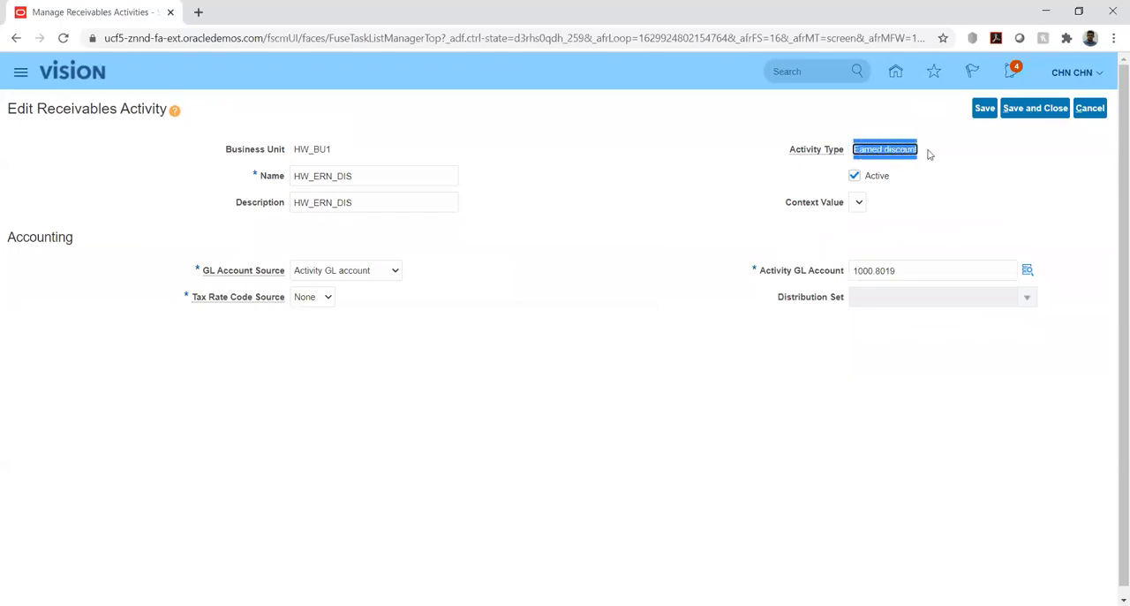
{"action": "left_click", "coordinate": [943, 168]}
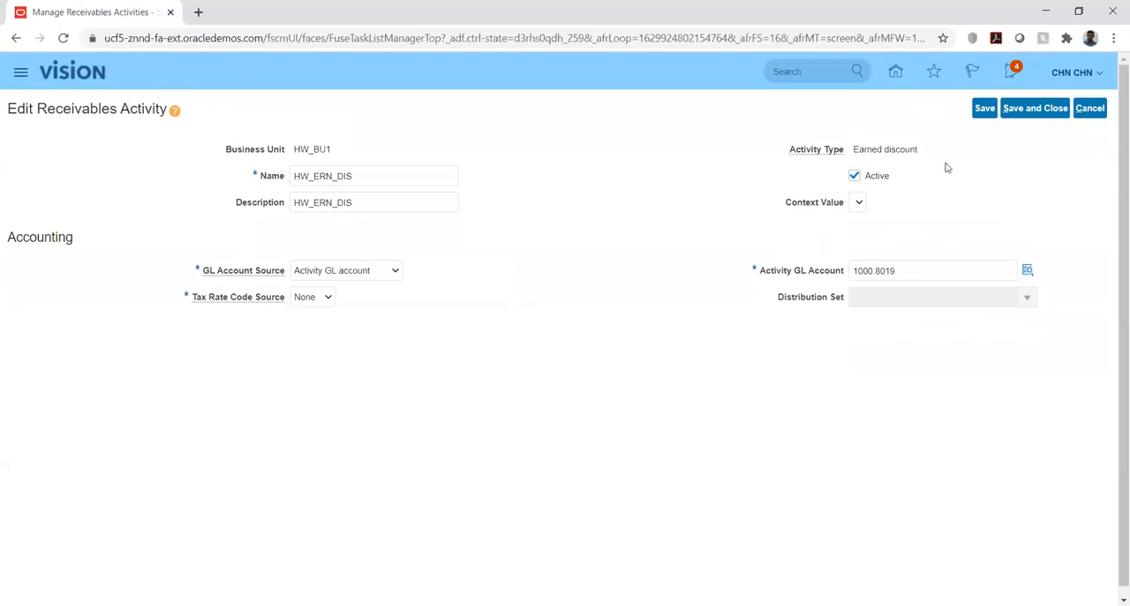
{"action": "left_click", "coordinate": [855, 150]}
{"action": "left_click_drag", "start_coordinate": [855, 149], "coordinate": [922, 150]}
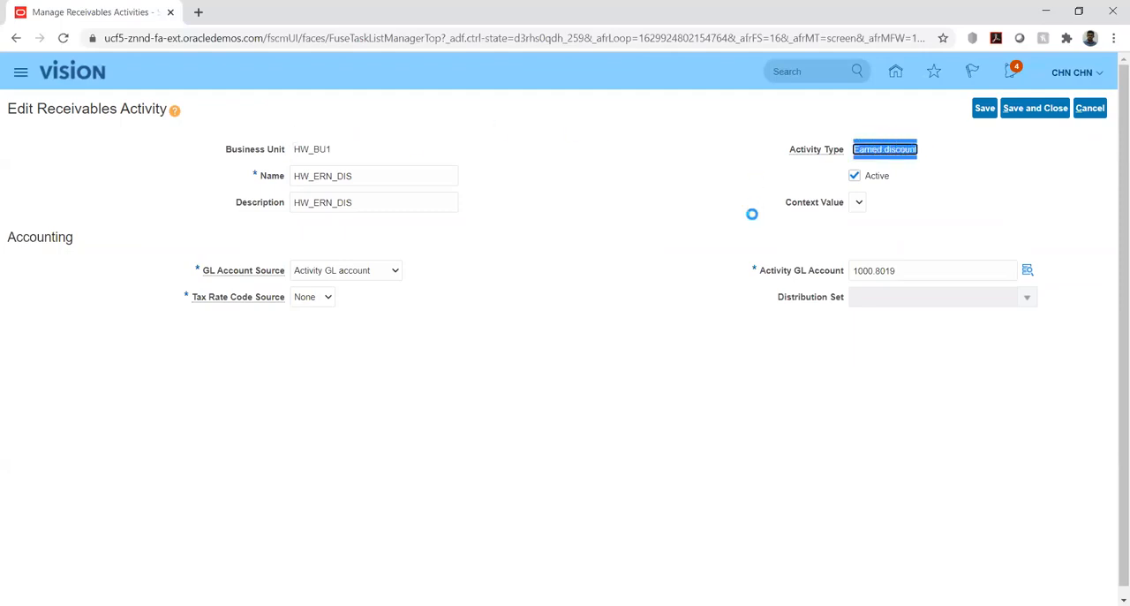
{"action": "left_click", "coordinate": [668, 263]}
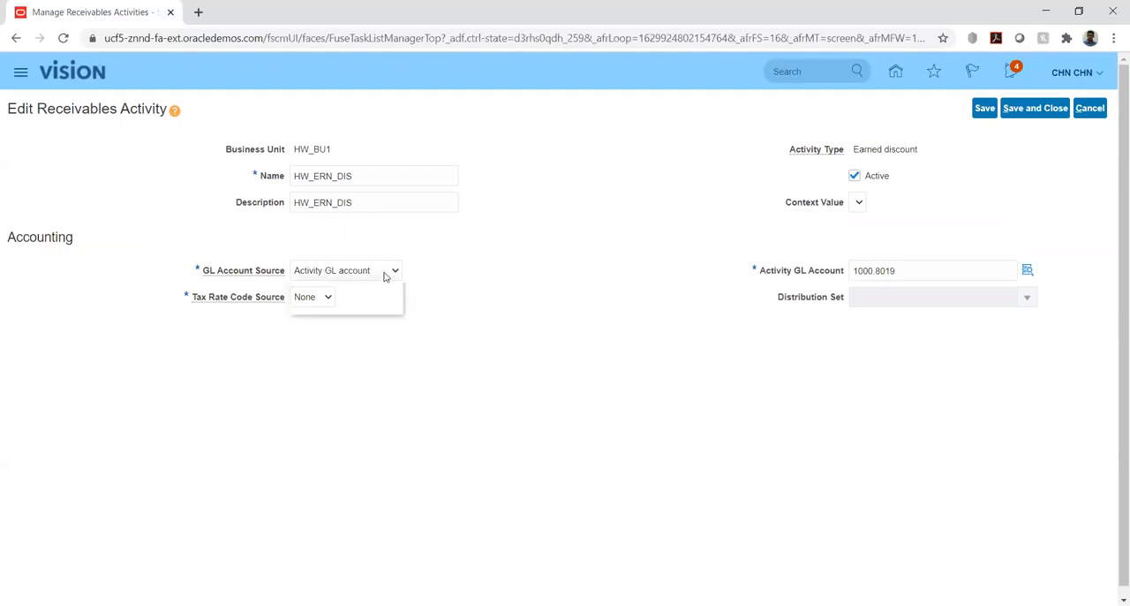
Examine the GL Account Source choices and the Activity GL Account of HW_ERN_DIS without changing them.
{"action": "left_click", "coordinate": [384, 277]}
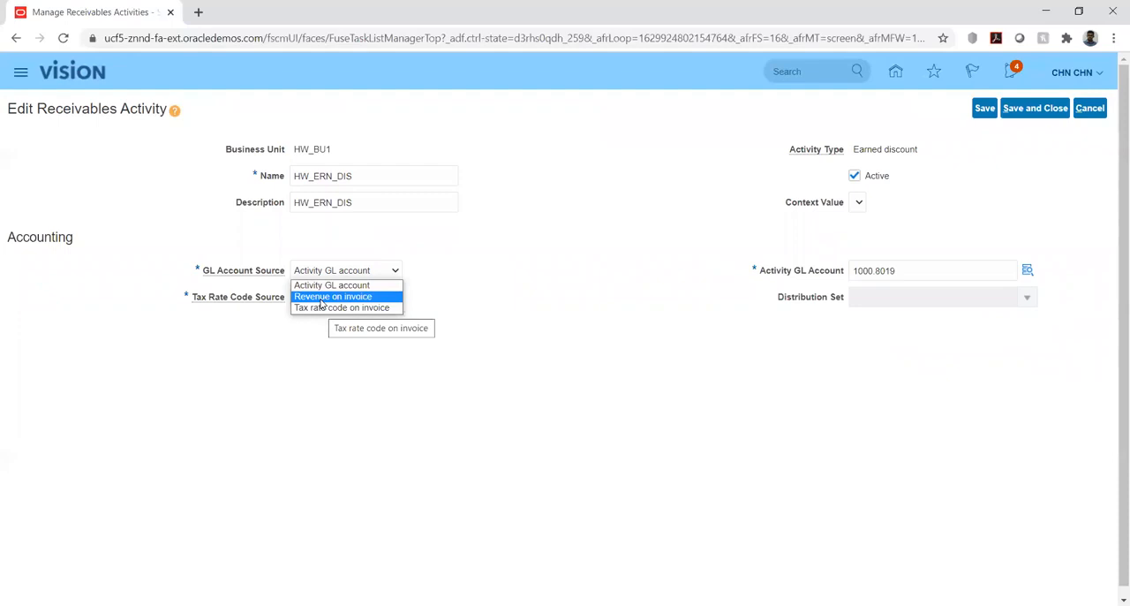
{"action": "left_click", "coordinate": [358, 253]}
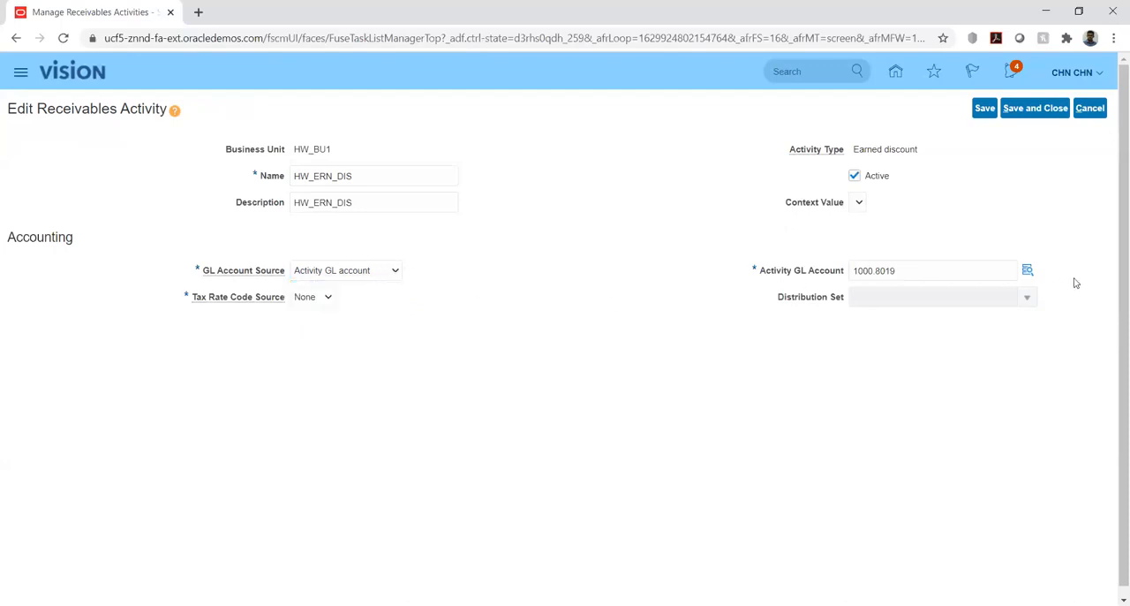
{"action": "double_click", "coordinate": [943, 270]}
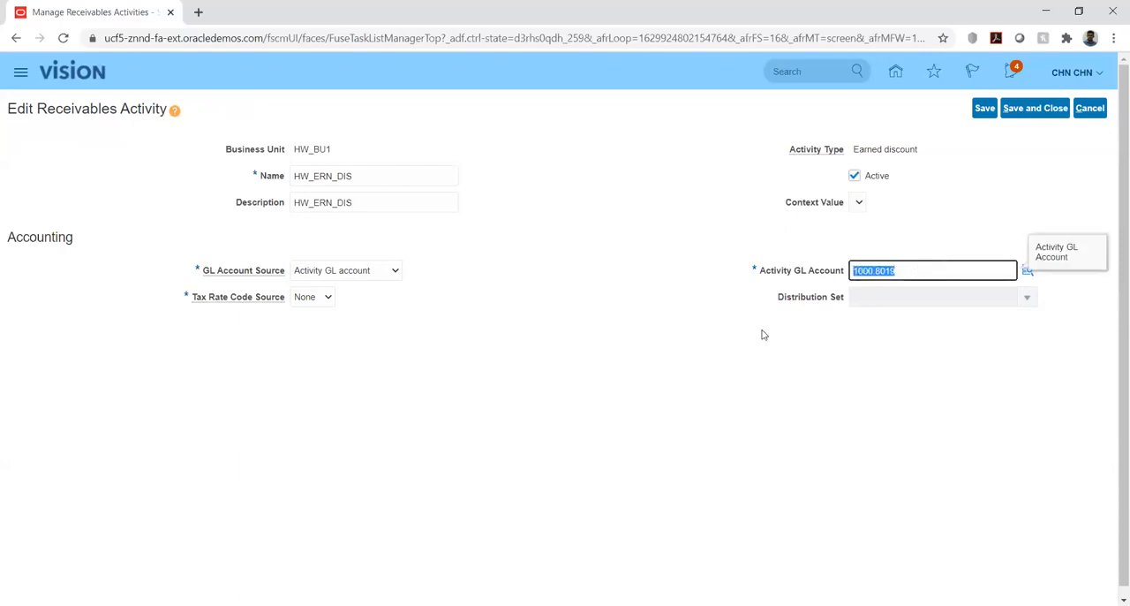
{"action": "left_click", "coordinate": [647, 353]}
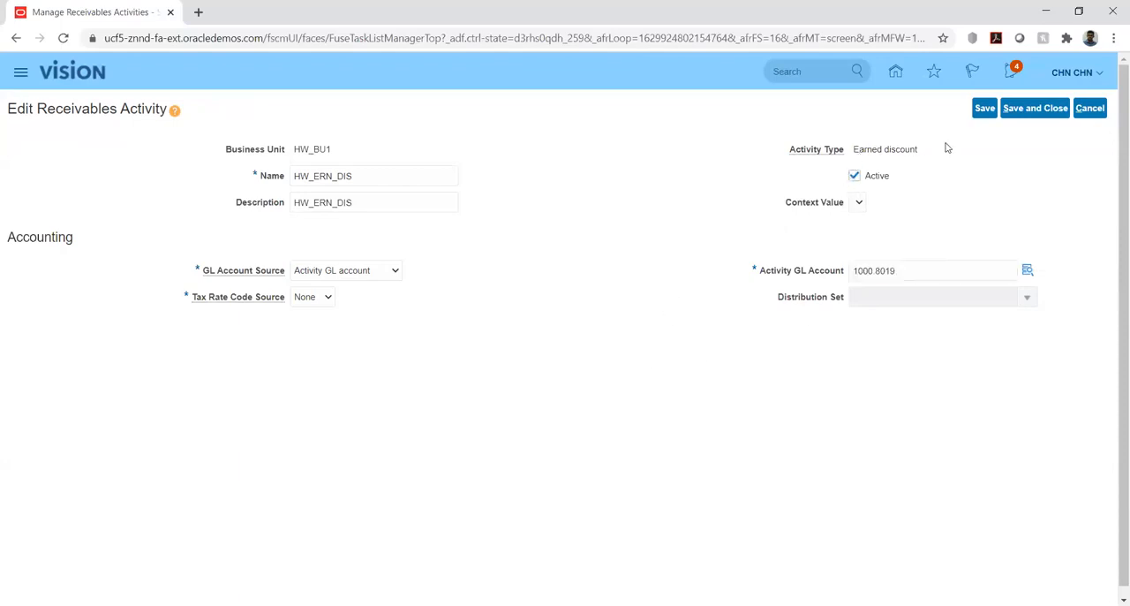
Try Activity as the Tax Rate Code Source of HW_ERN_DIS and set it back to None.
{"action": "left_click", "coordinate": [324, 300]}
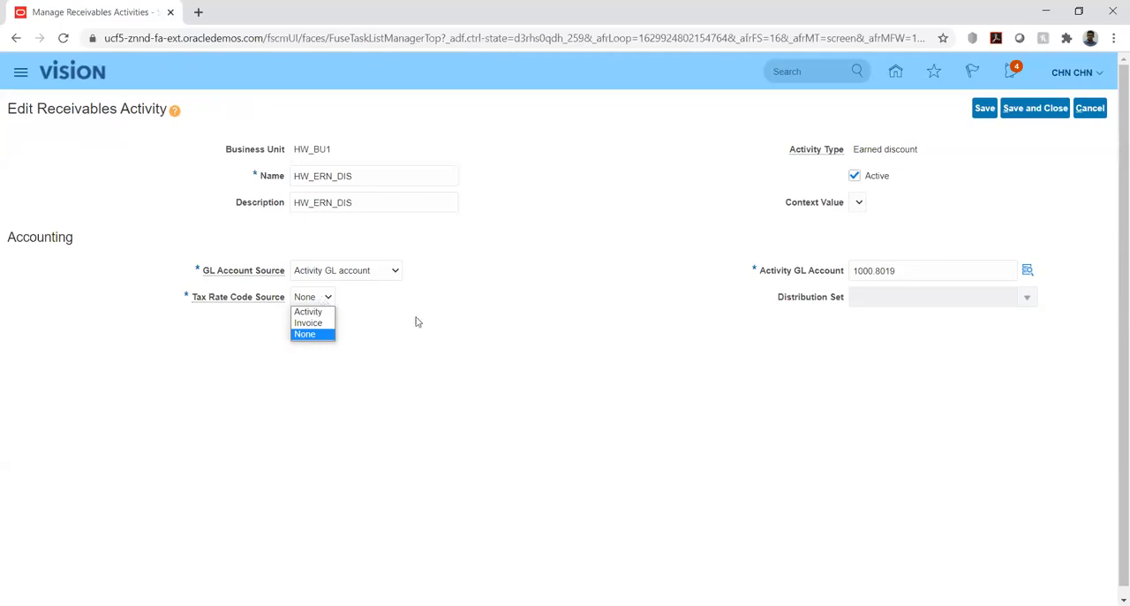
{"action": "left_click", "coordinate": [314, 312]}
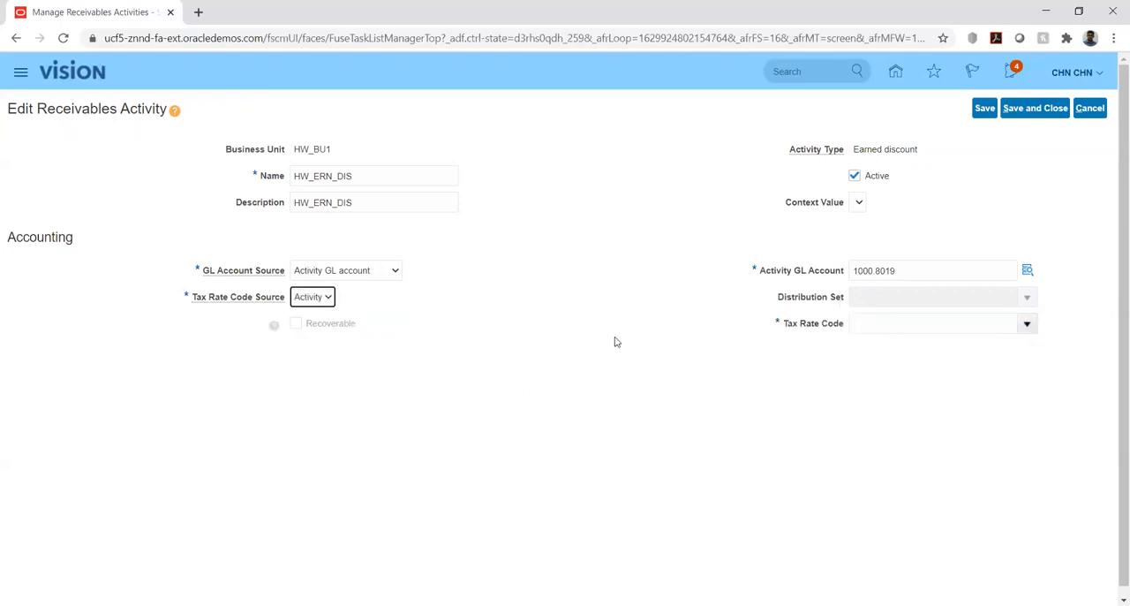
{"action": "left_click", "coordinate": [329, 299]}
{"action": "left_click", "coordinate": [305, 334]}
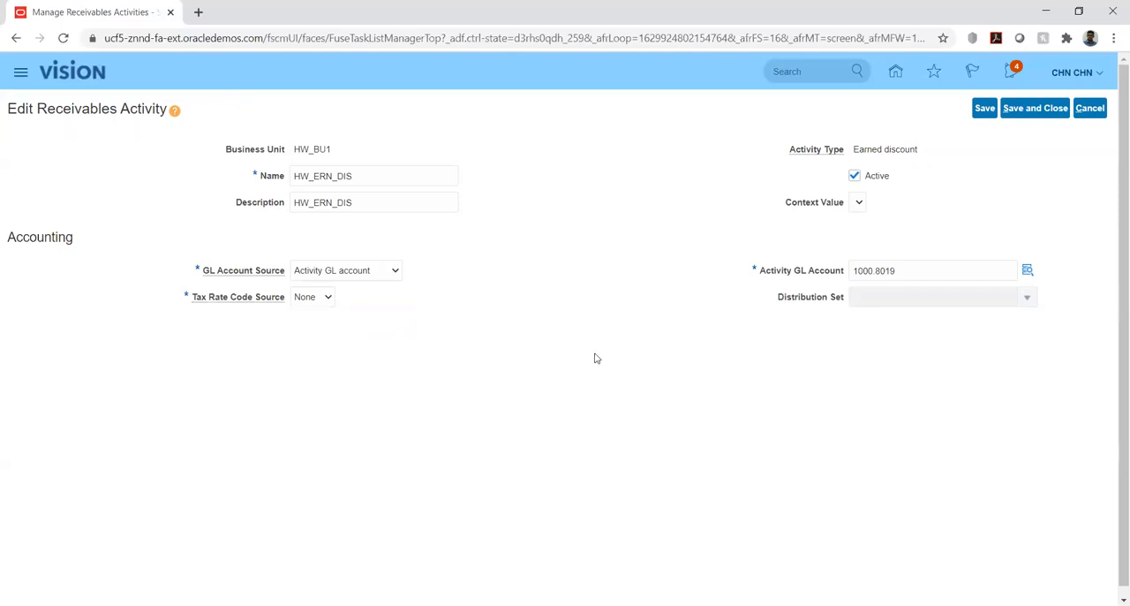
Save and close the HW_ERN_DIS activity and the Manage Receivables Activities task.
{"action": "left_click", "coordinate": [1033, 109]}
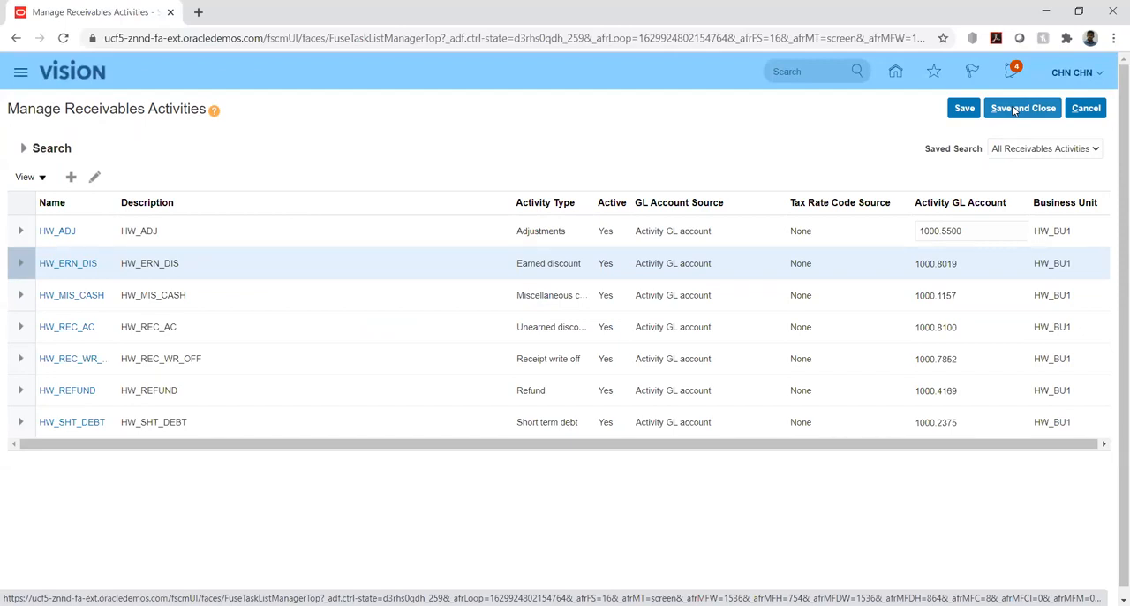
{"action": "left_click", "coordinate": [1014, 109]}
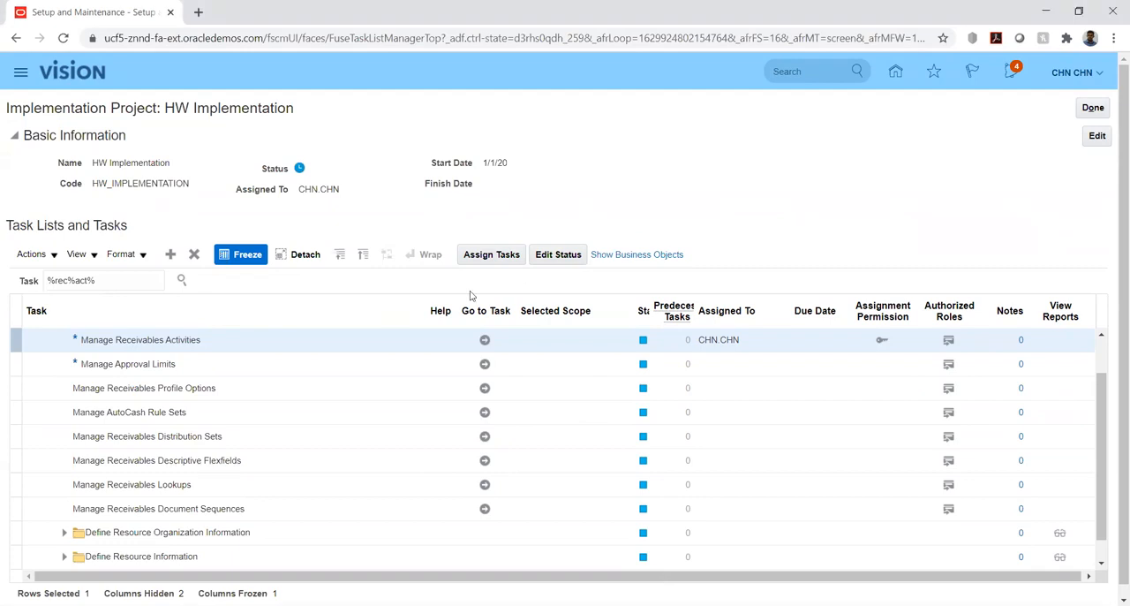
Reload the HW Implementation project page and go to the Manage Banks task.
{"action": "scroll", "coordinate": [187, 396], "scroll_direction": "down", "scroll_amount": 1}
{"action": "scroll", "coordinate": [187, 395], "scroll_direction": "down", "scroll_amount": 1}
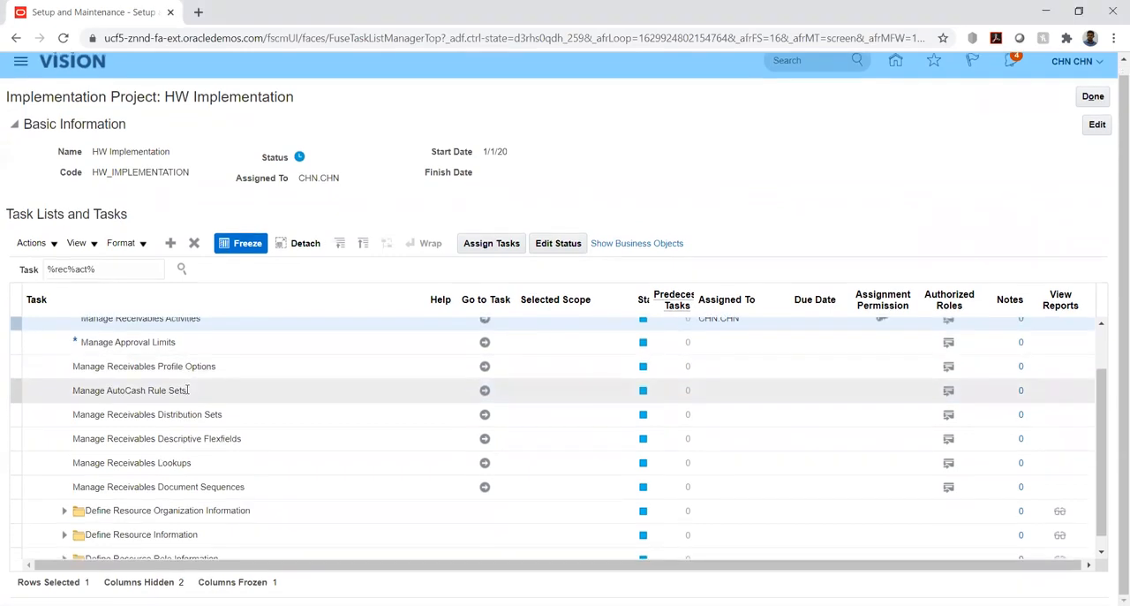
{"action": "scroll", "coordinate": [276, 341], "scroll_direction": "up", "scroll_amount": 2}
{"action": "triple_click", "coordinate": [120, 281]}
{"action": "key", "text": "BackSpace"}
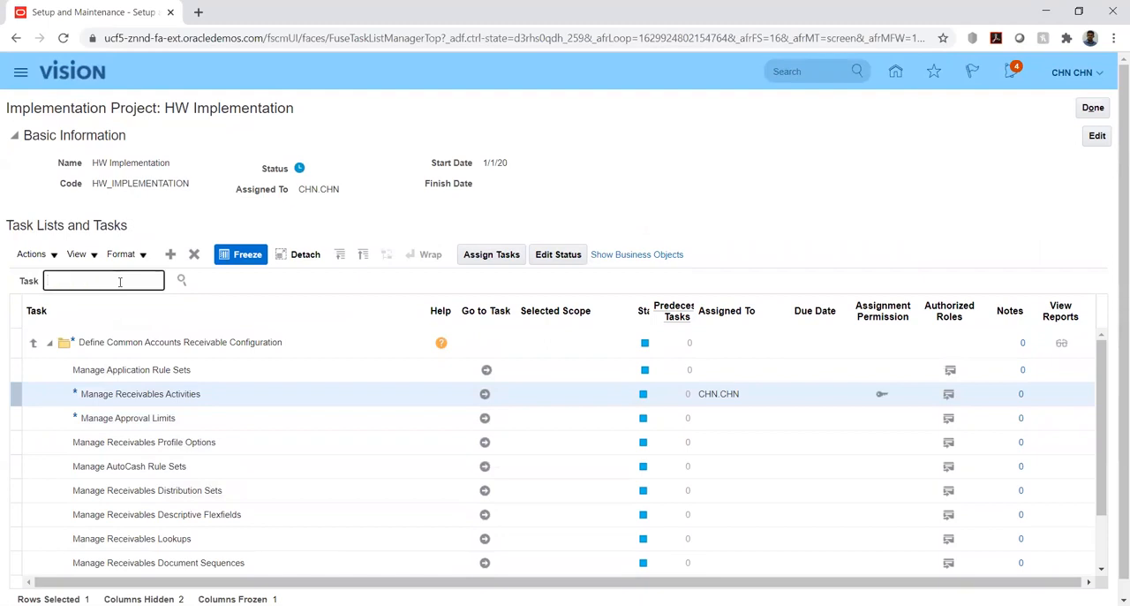
{"action": "left_click", "coordinate": [62, 38]}
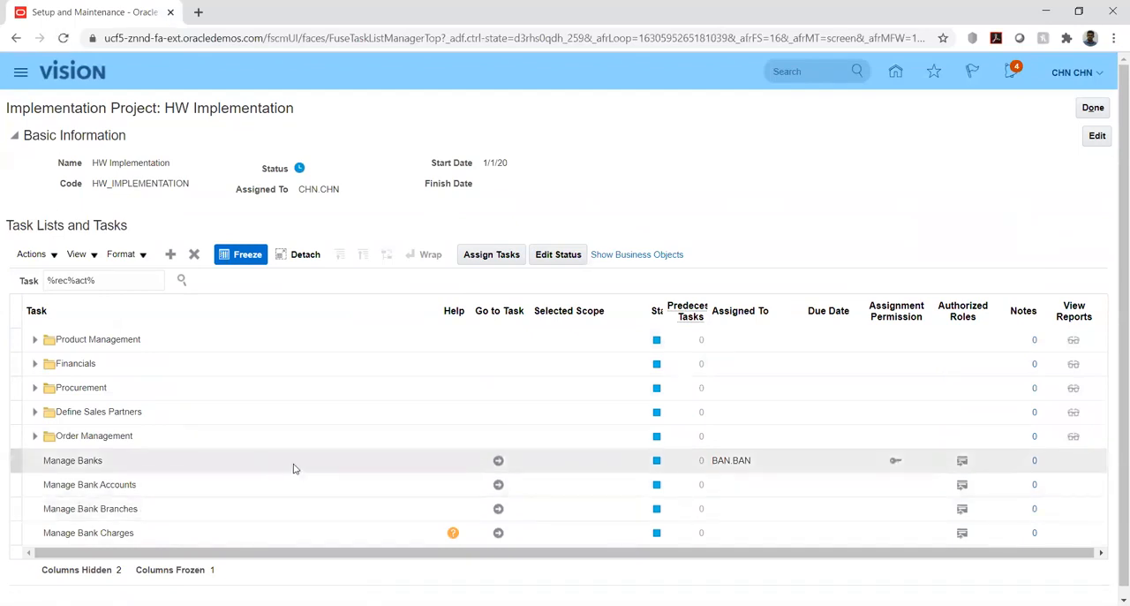
{"action": "left_click", "coordinate": [497, 462]}
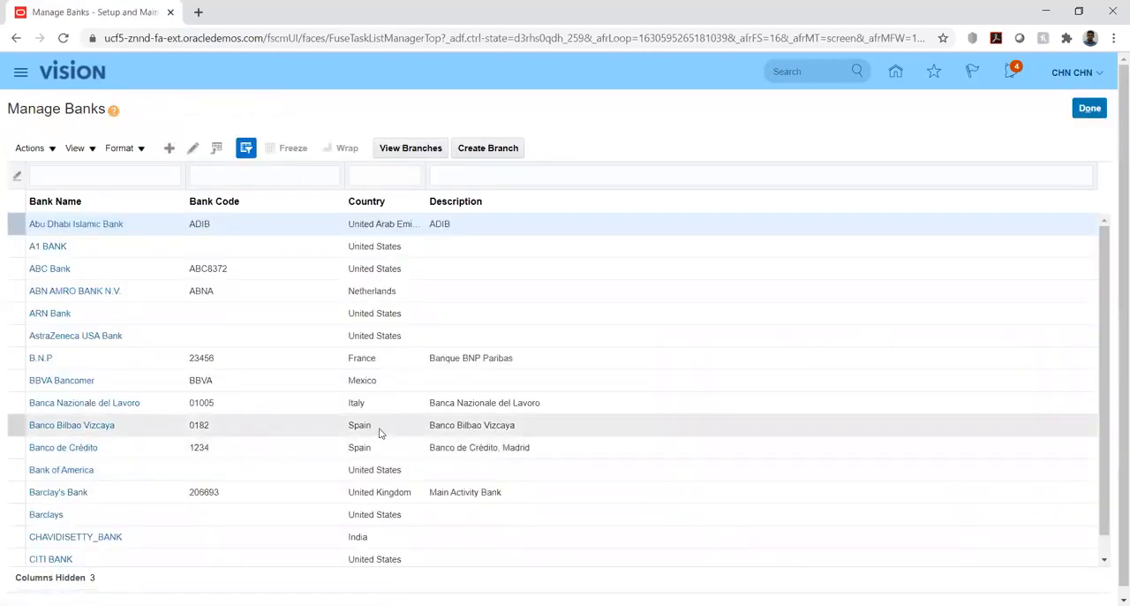
Filter the banks list by bank name "hw".
{"action": "left_click", "coordinate": [68, 176]}
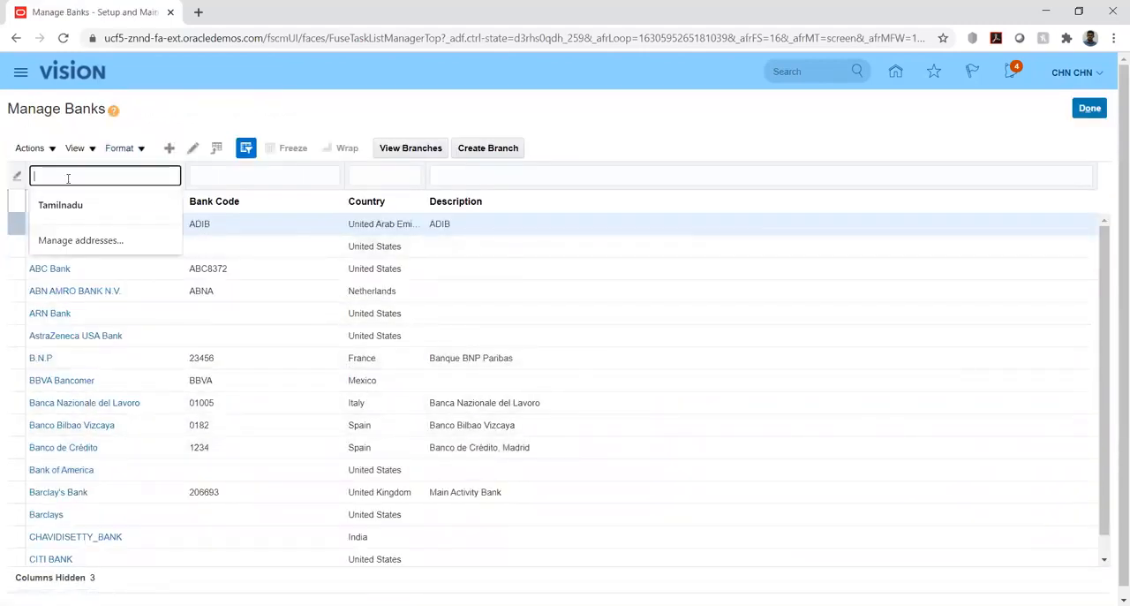
{"action": "type", "text": "hw"}
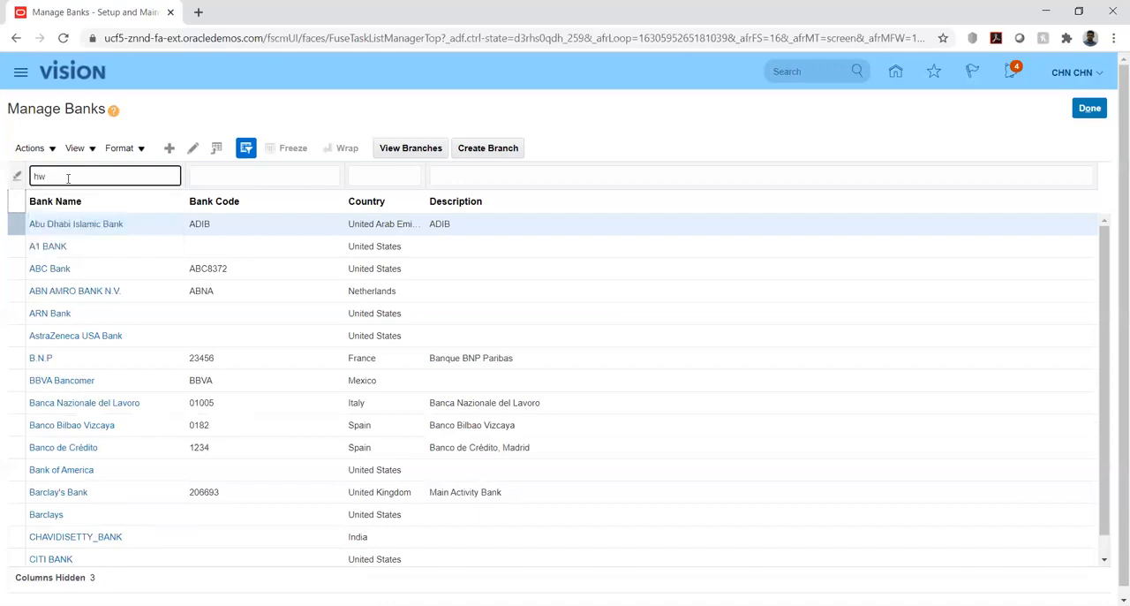
{"action": "key", "text": "Return"}
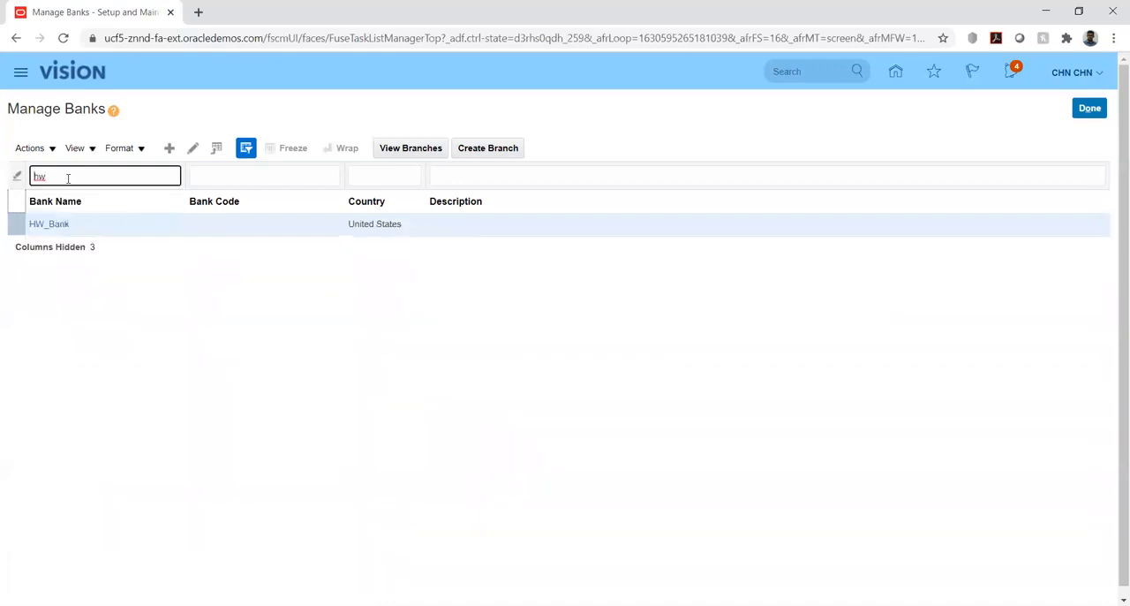
Open HW_Bank, examine its bank name and addresses, and return to the banks list.
{"action": "left_click", "coordinate": [53, 224]}
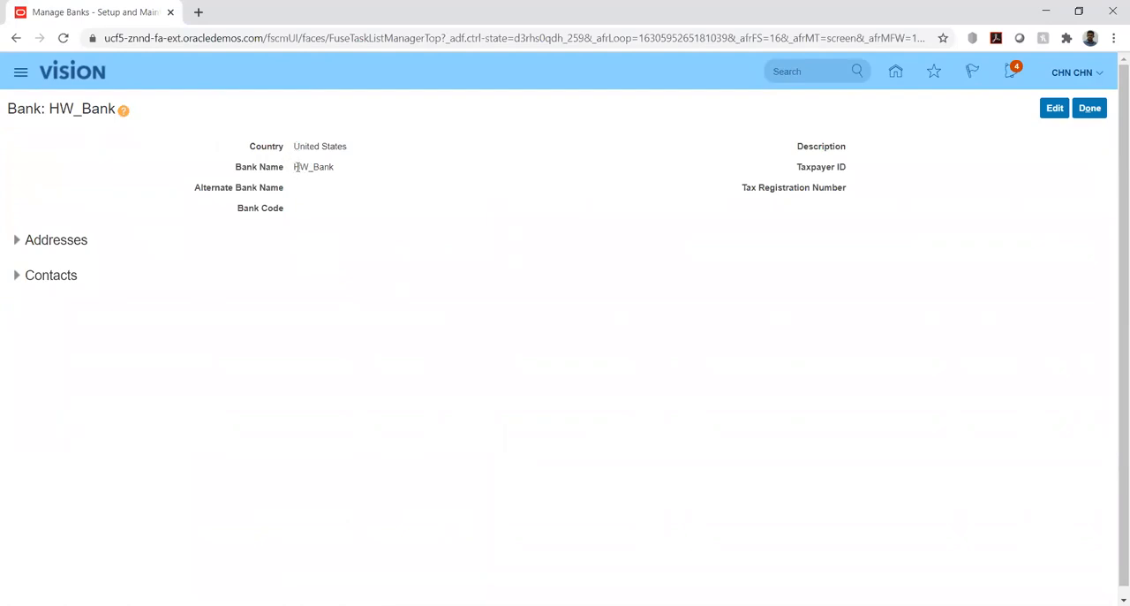
{"action": "left_click_drag", "start_coordinate": [295, 167], "coordinate": [345, 171]}
{"action": "left_click", "coordinate": [386, 214]}
{"action": "left_click", "coordinate": [16, 239]}
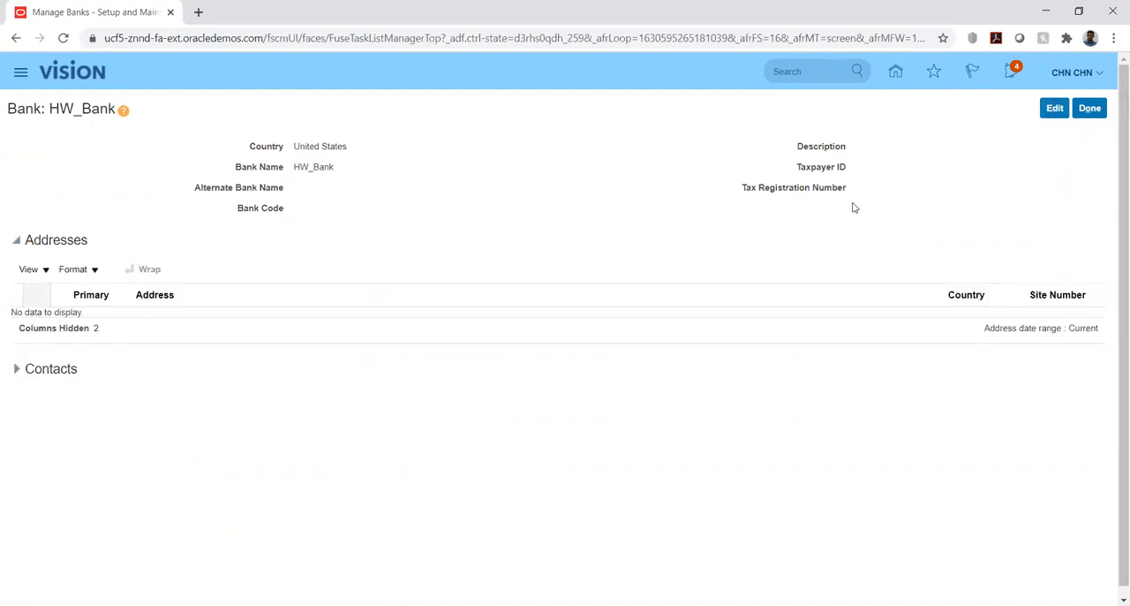
{"action": "left_click", "coordinate": [1092, 110]}
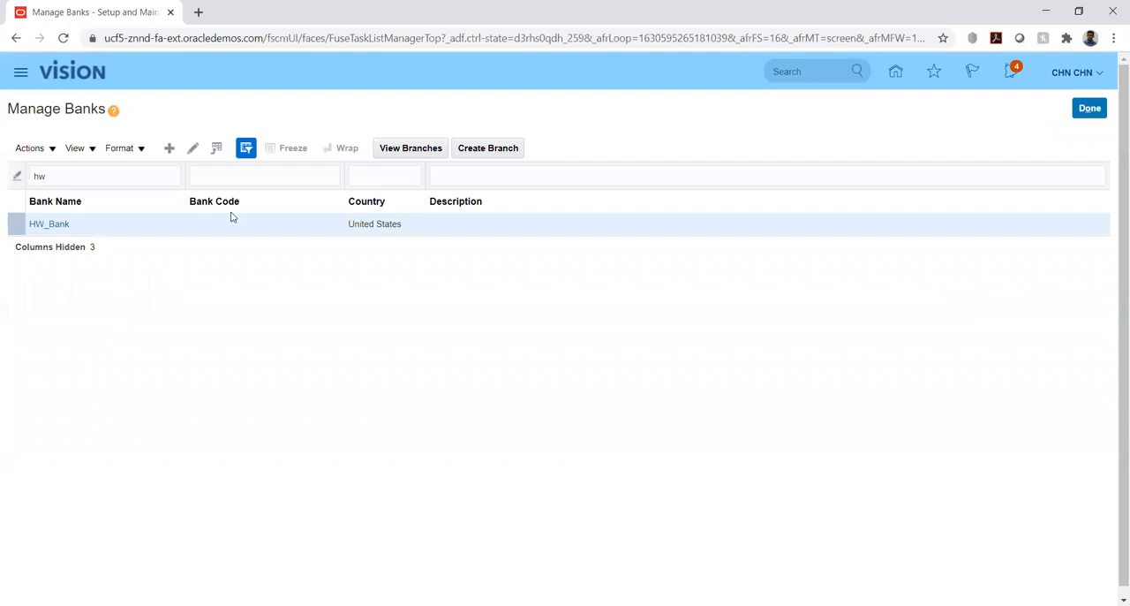
Select HW_Bank and view its bank branches.
{"action": "left_click", "coordinate": [25, 229]}
{"action": "left_click", "coordinate": [416, 149]}
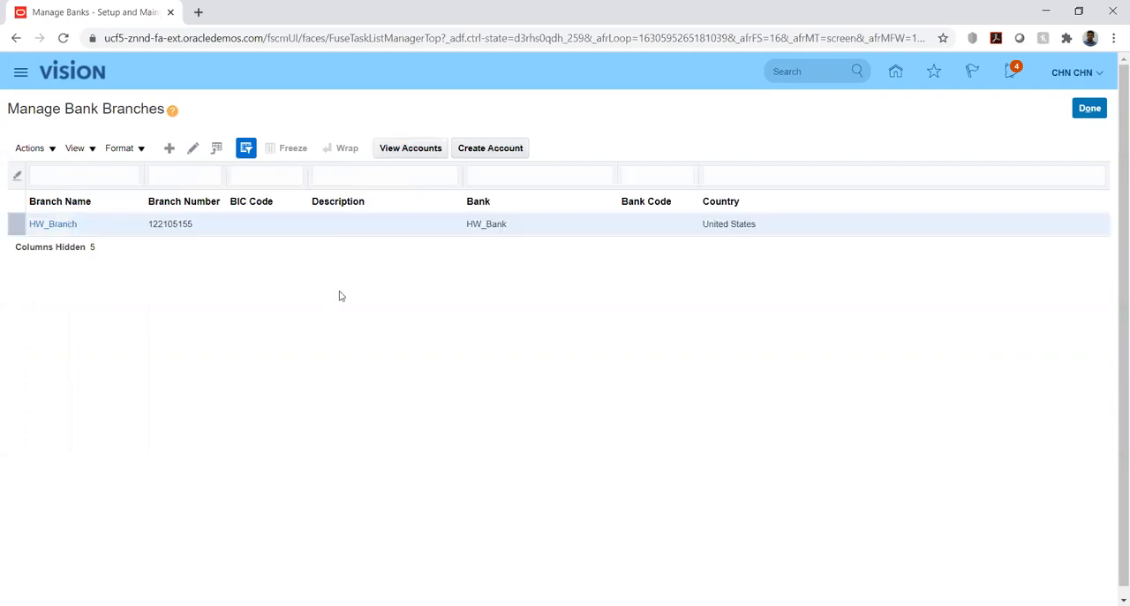
Open HW_Branch, examine its branch name and routing number, and return to the bank branches list.
{"action": "left_click", "coordinate": [53, 225]}
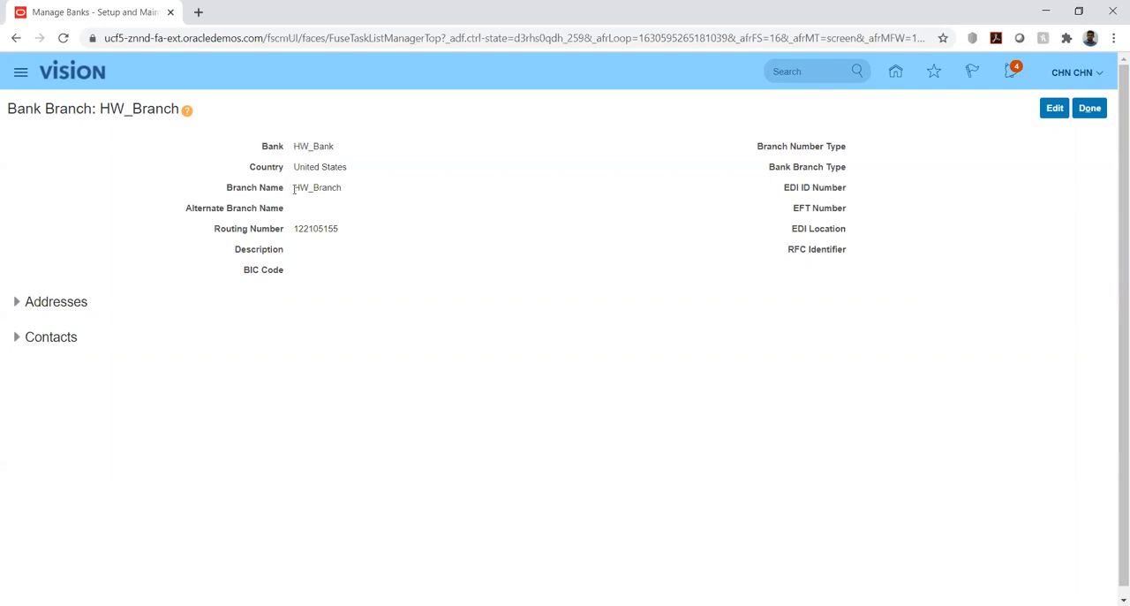
{"action": "left_click_drag", "start_coordinate": [294, 190], "coordinate": [348, 195]}
{"action": "left_click", "coordinate": [396, 288]}
{"action": "left_click_drag", "start_coordinate": [297, 228], "coordinate": [357, 233]}
{"action": "left_click", "coordinate": [332, 252]}
{"action": "left_click_drag", "start_coordinate": [295, 228], "coordinate": [349, 231]}
{"action": "left_click", "coordinate": [614, 206]}
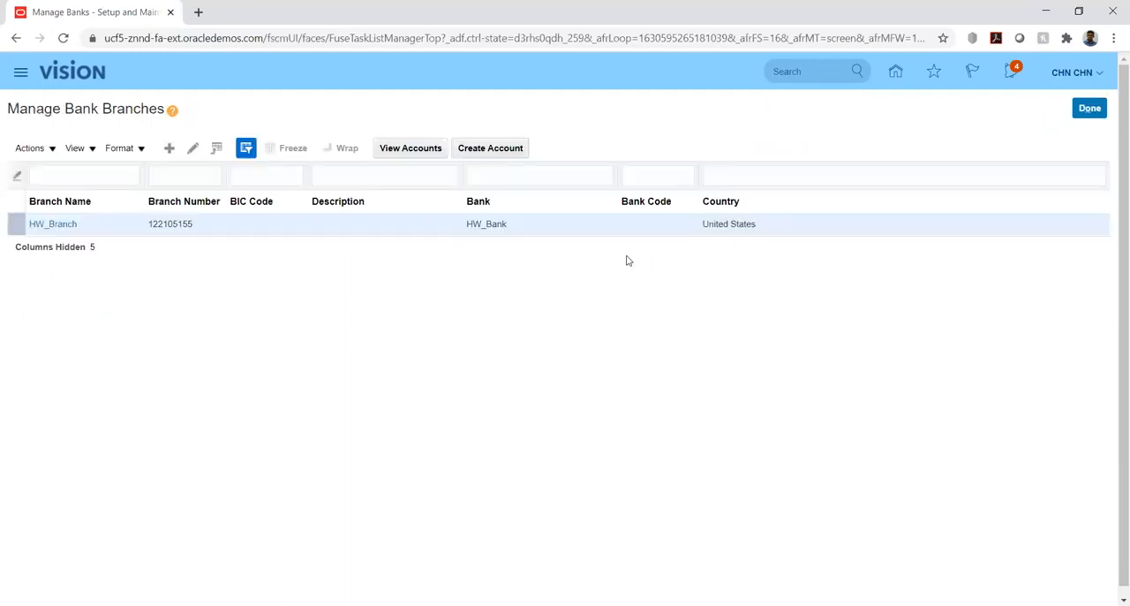
Close the bank branches and banks lists and go to the Manage Bank Accounts task in the HW Implementation project.
{"action": "left_click", "coordinate": [1084, 110]}
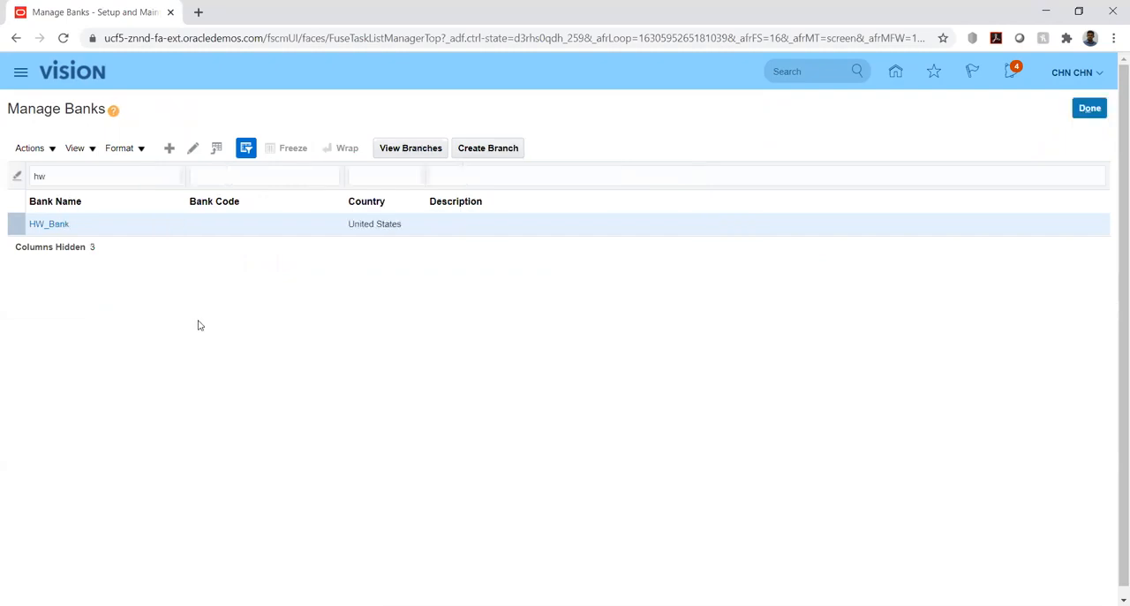
{"action": "left_click", "coordinate": [1090, 107]}
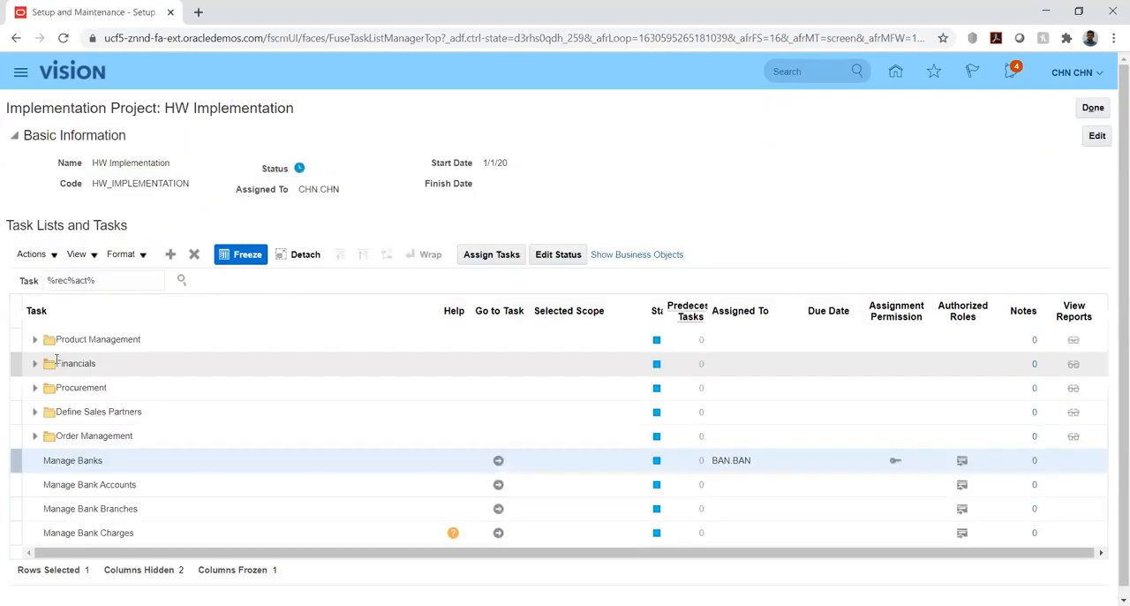
{"action": "left_click", "coordinate": [498, 485]}
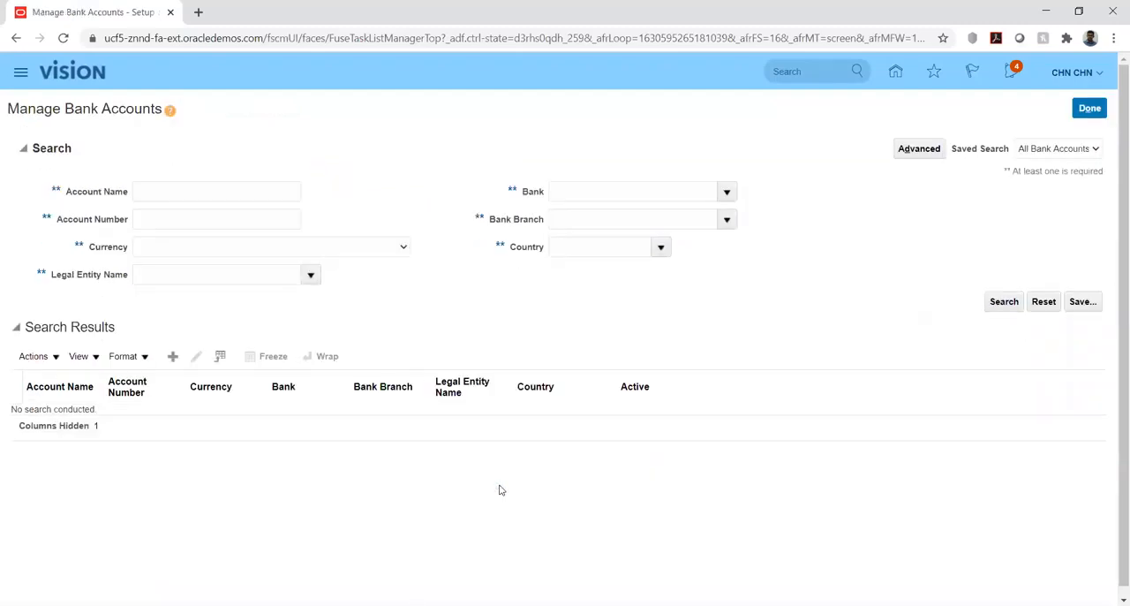
Search for bank accounts by account name "HW" and open HW_Account.
{"action": "left_click", "coordinate": [173, 189]}
{"action": "type", "text": "HW"}
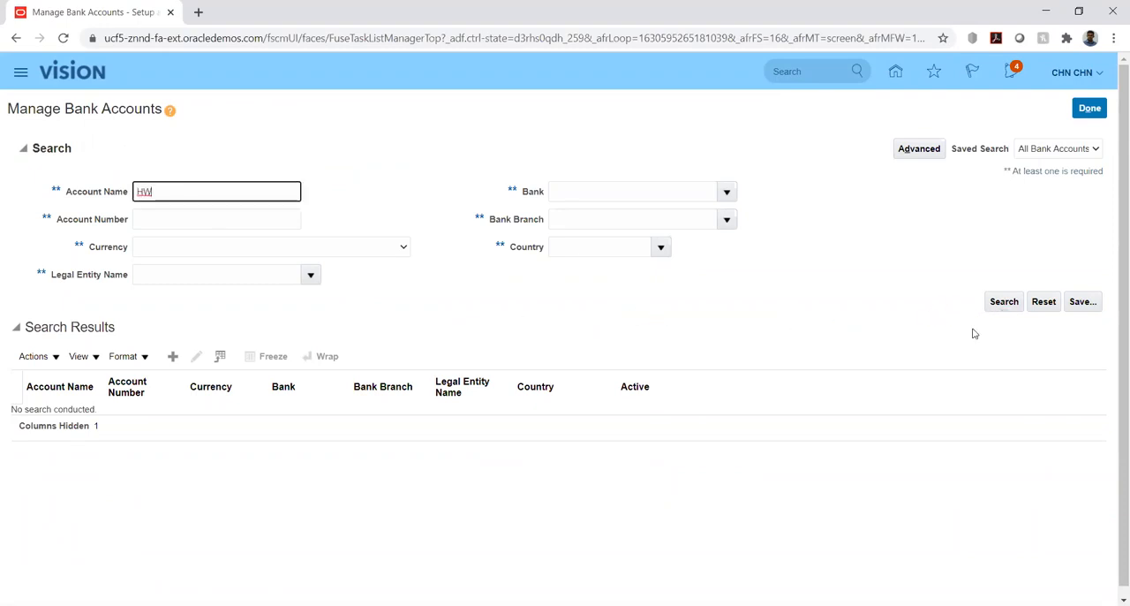
{"action": "left_click", "coordinate": [53, 416]}
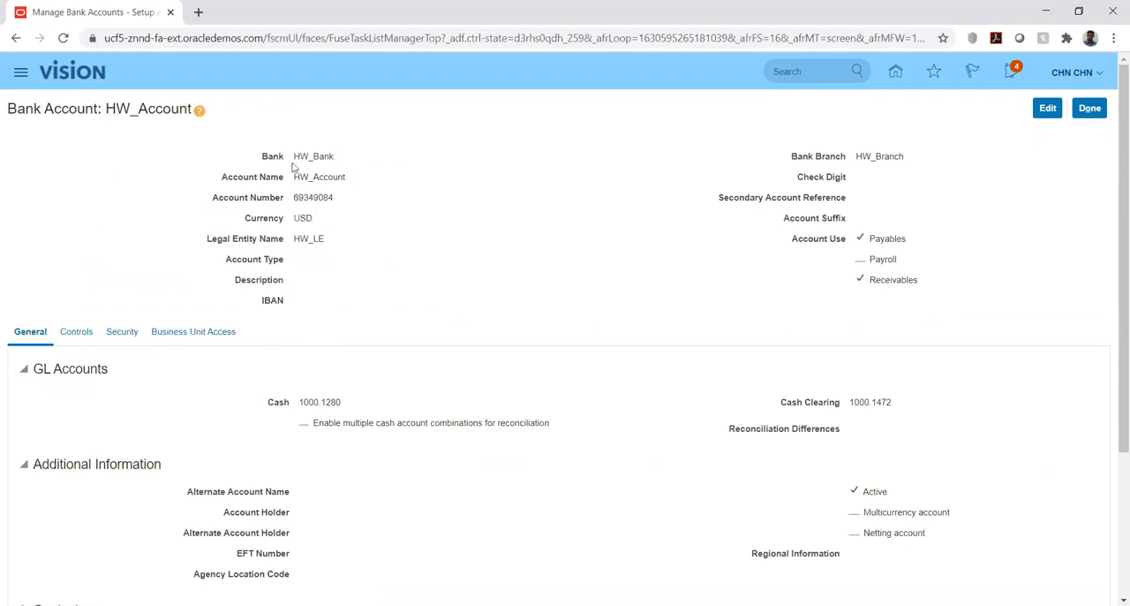
Examine the account's bank, name, number, legal entity, and its Payables and Receivables account use.
{"action": "left_click_drag", "start_coordinate": [294, 156], "coordinate": [347, 157]}
{"action": "left_click_drag", "start_coordinate": [294, 177], "coordinate": [353, 179]}
{"action": "left_click_drag", "start_coordinate": [294, 197], "coordinate": [362, 196]}
{"action": "left_click_drag", "start_coordinate": [298, 240], "coordinate": [341, 243]}
{"action": "scroll", "coordinate": [651, 262], "scroll_direction": "down", "scroll_amount": 1}
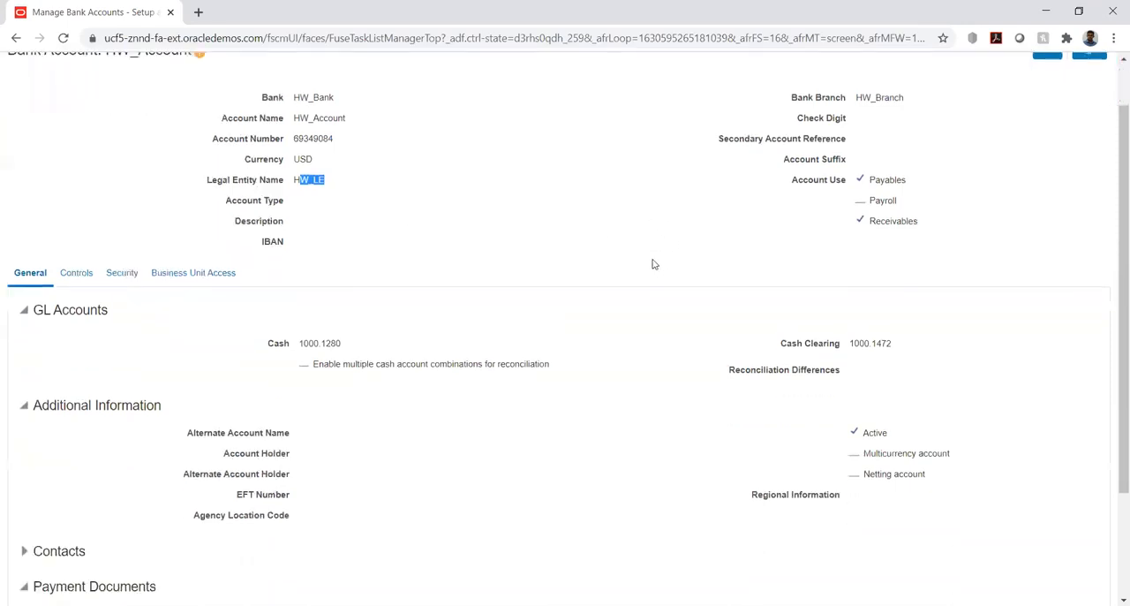
{"action": "left_click_drag", "start_coordinate": [871, 165], "coordinate": [916, 168]}
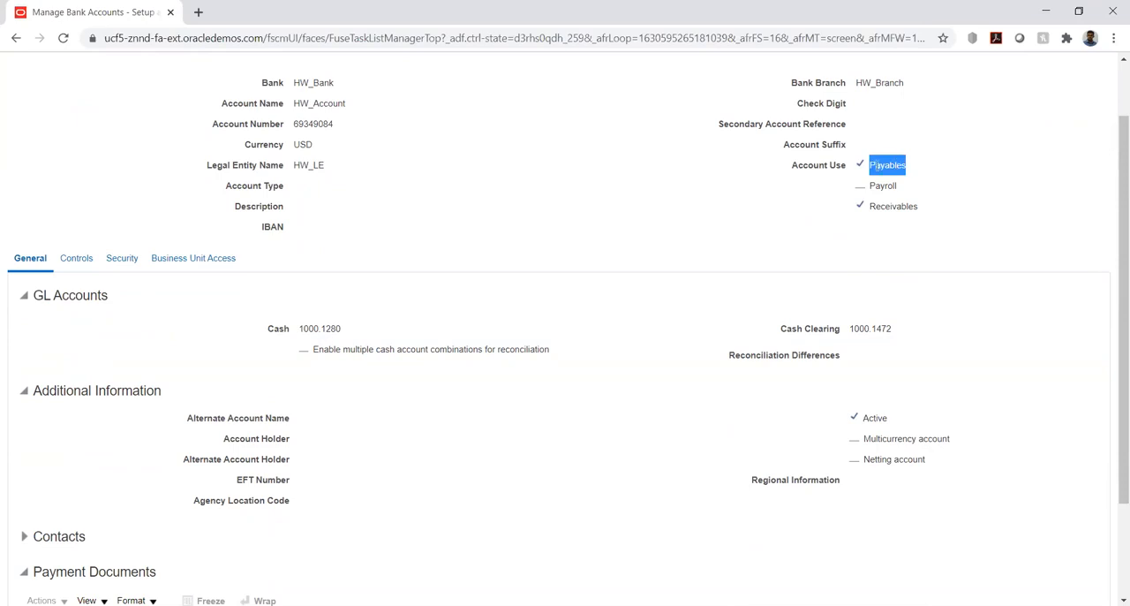
{"action": "left_click_drag", "start_coordinate": [871, 207], "coordinate": [946, 213]}
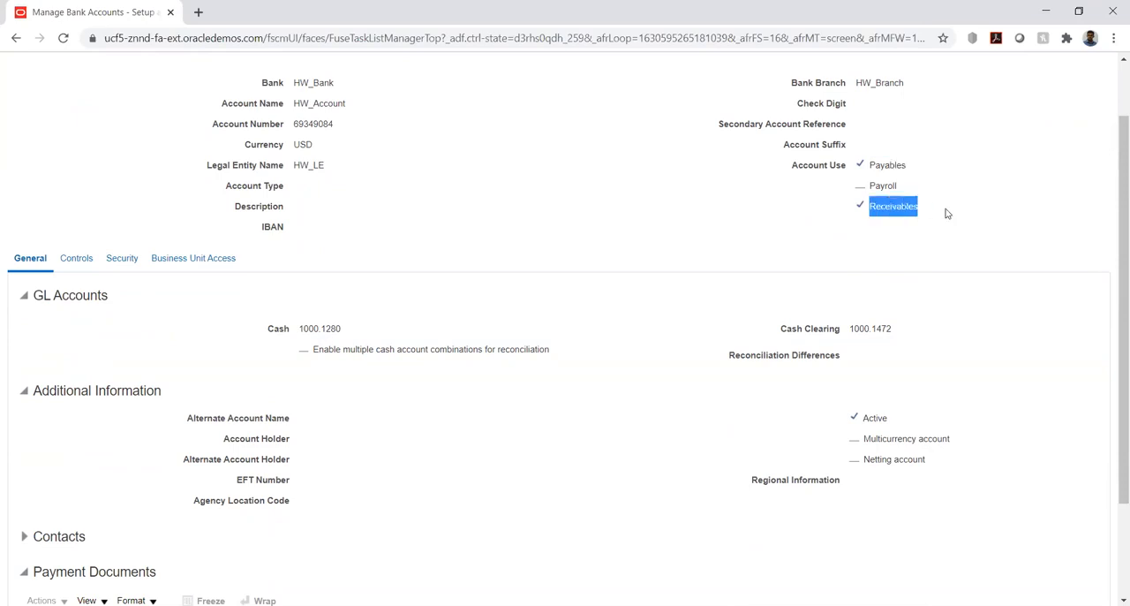
{"action": "left_click", "coordinate": [765, 246]}
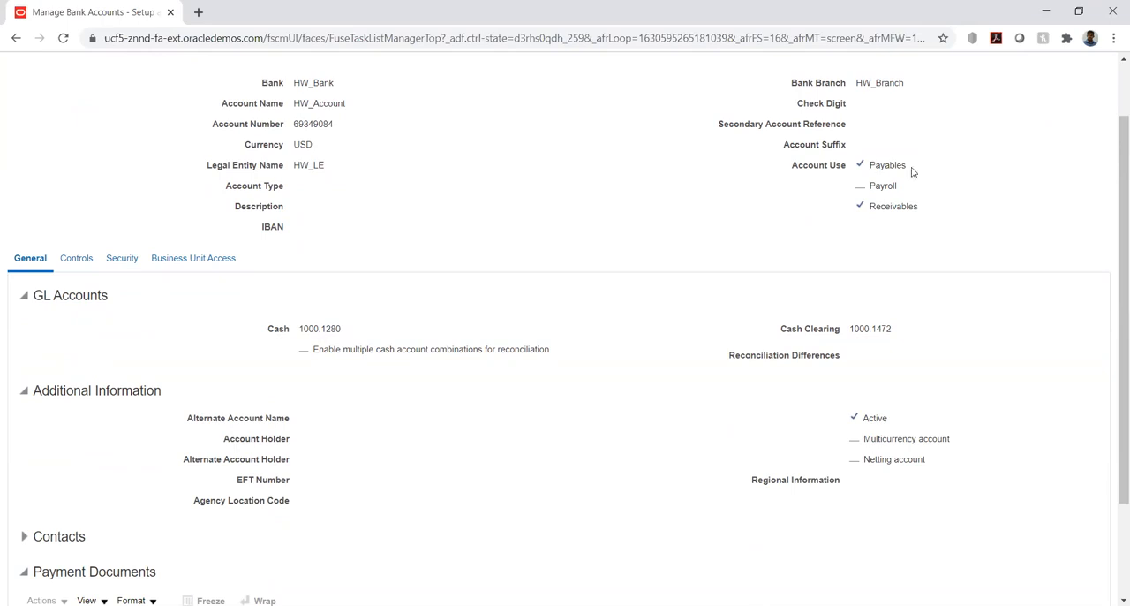
Examine the segment details of the account's cash combination under GL Accounts.
{"action": "scroll", "coordinate": [359, 232], "scroll_direction": "down", "scroll_amount": 1}
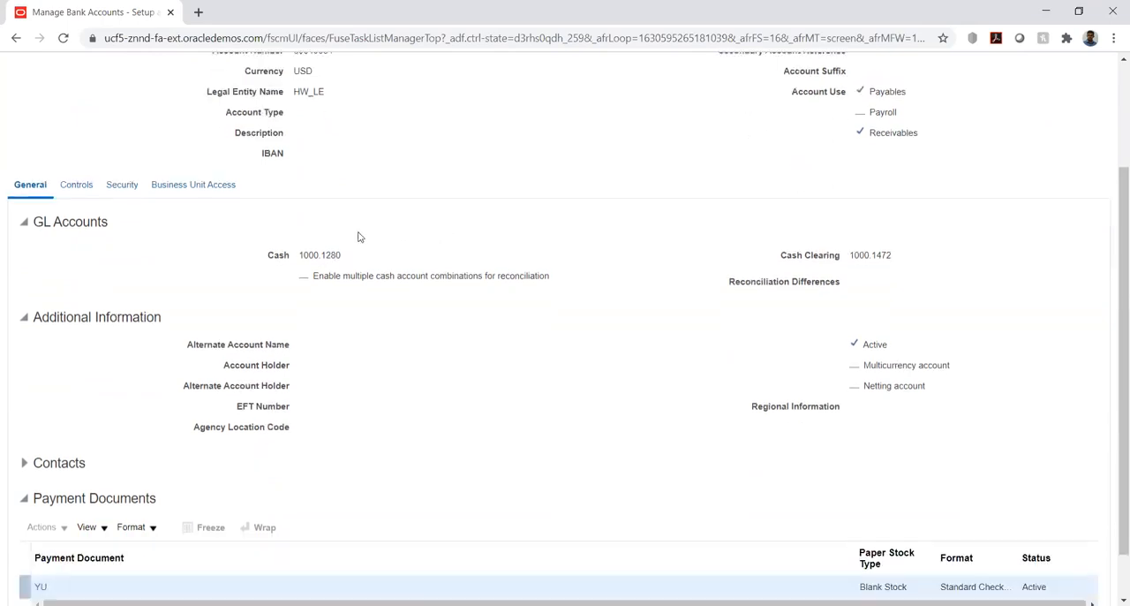
{"action": "scroll", "coordinate": [298, 276], "scroll_direction": "down", "scroll_amount": 1}
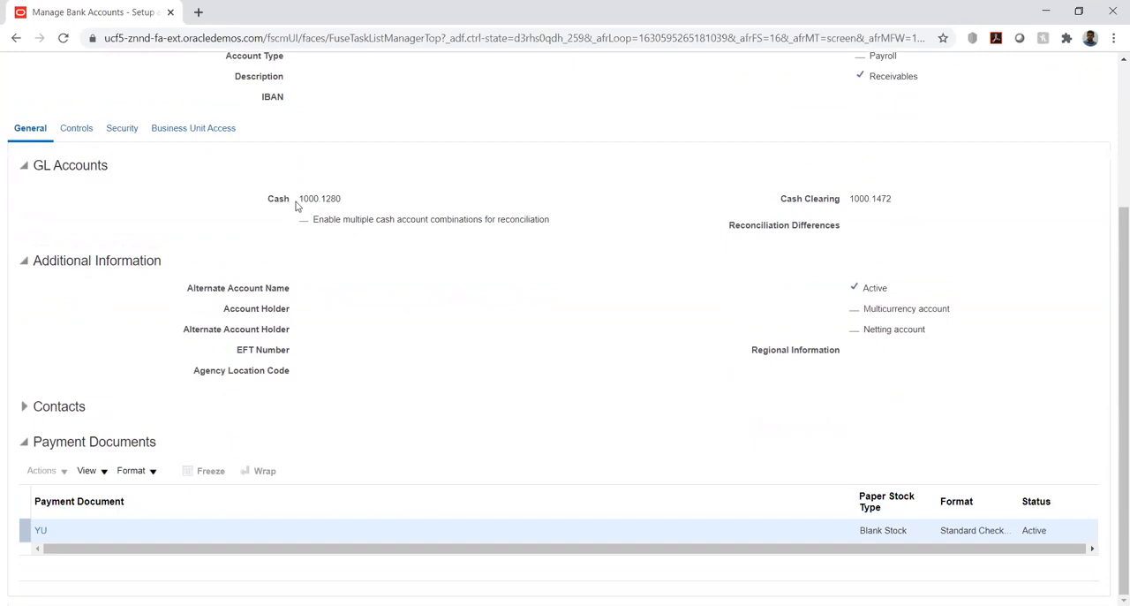
{"action": "mouse_move", "coordinate": [298, 198]}
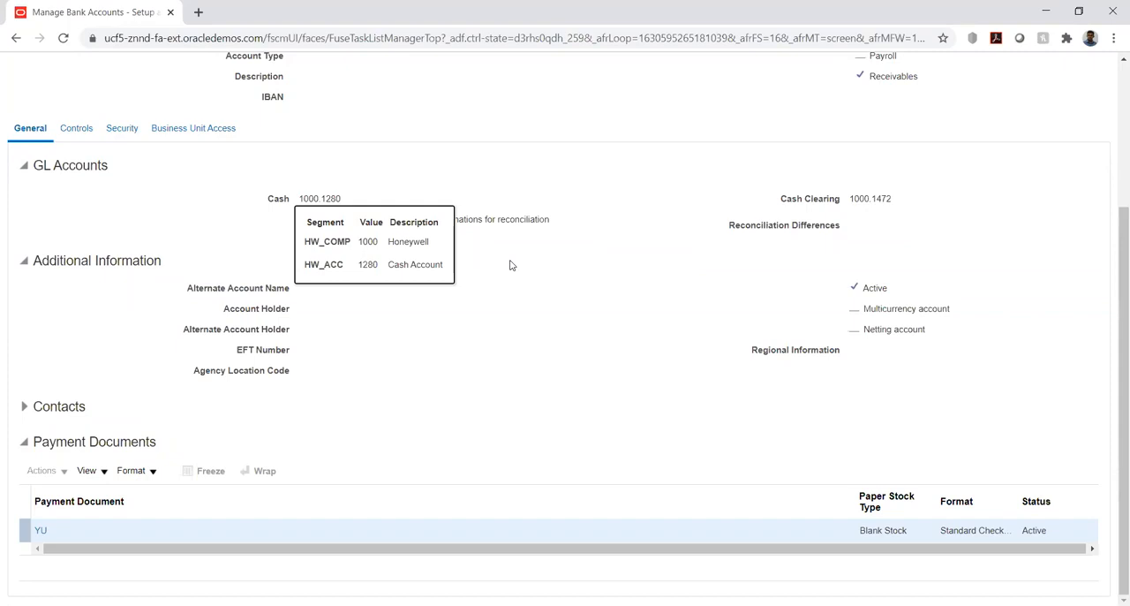
{"action": "left_click", "coordinate": [612, 203]}
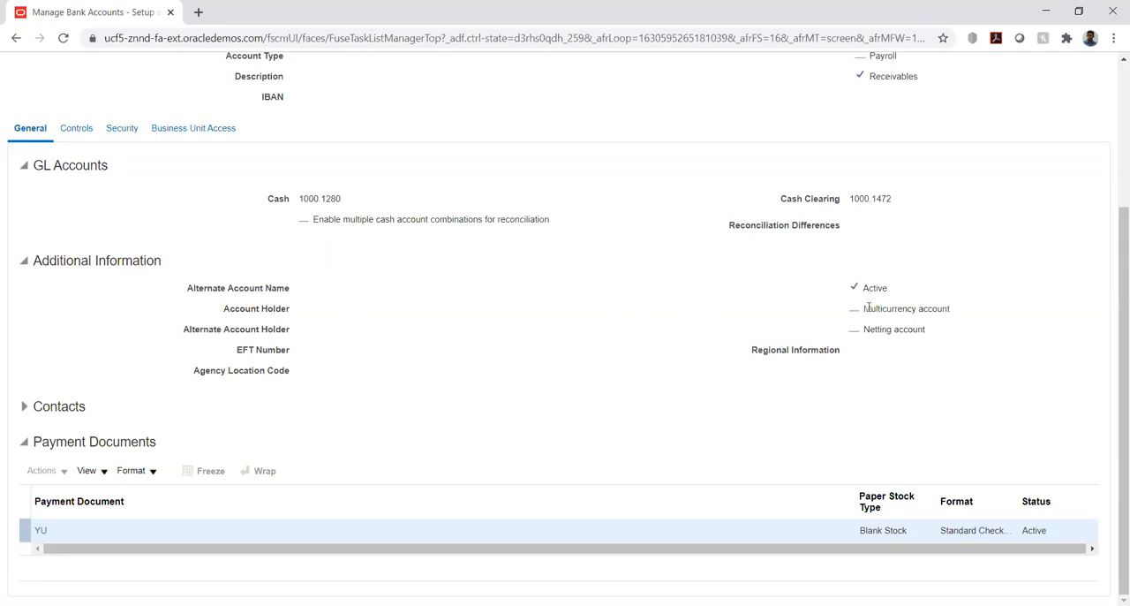
Examine the account's multicurrency and netting options, and view the details of payment document YU.
{"action": "left_click_drag", "start_coordinate": [865, 308], "coordinate": [963, 315]}
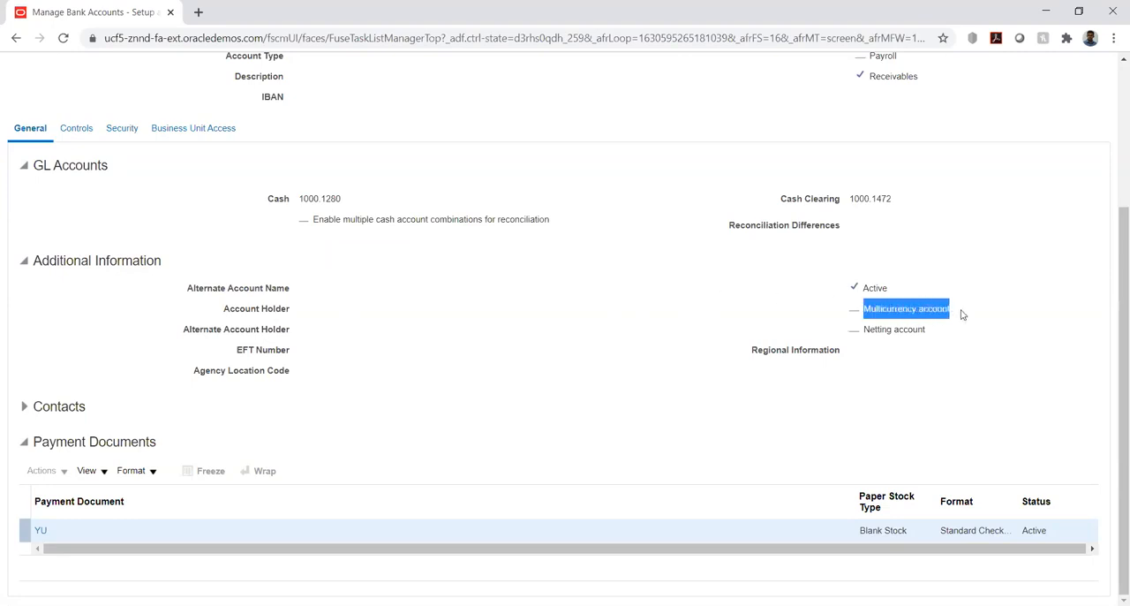
{"action": "left_click", "coordinate": [702, 313]}
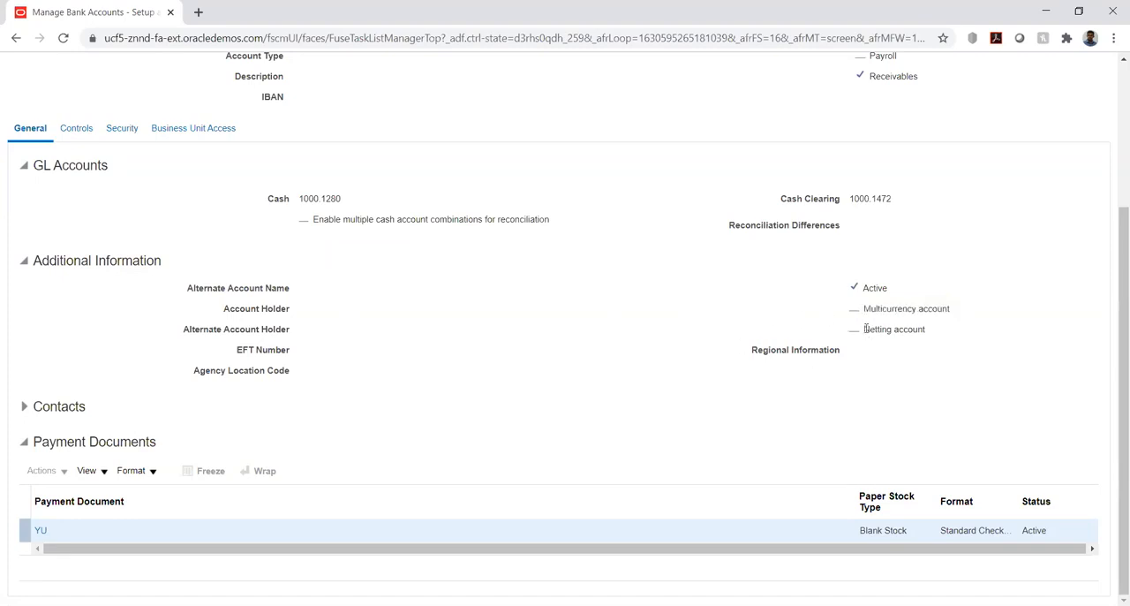
{"action": "left_click_drag", "start_coordinate": [865, 327], "coordinate": [932, 336]}
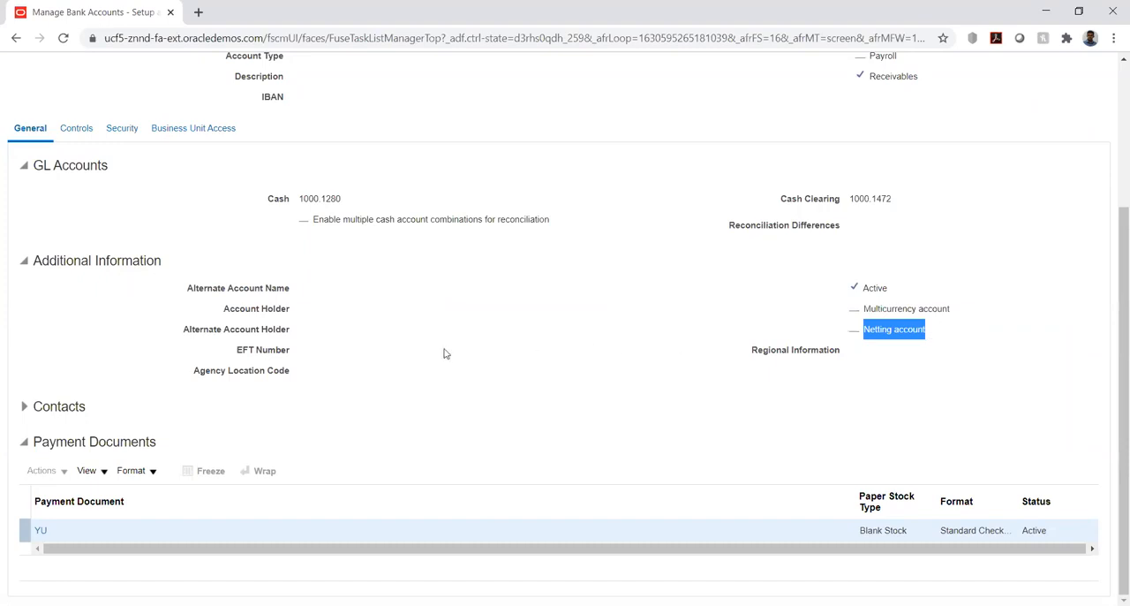
{"action": "left_click", "coordinate": [393, 335]}
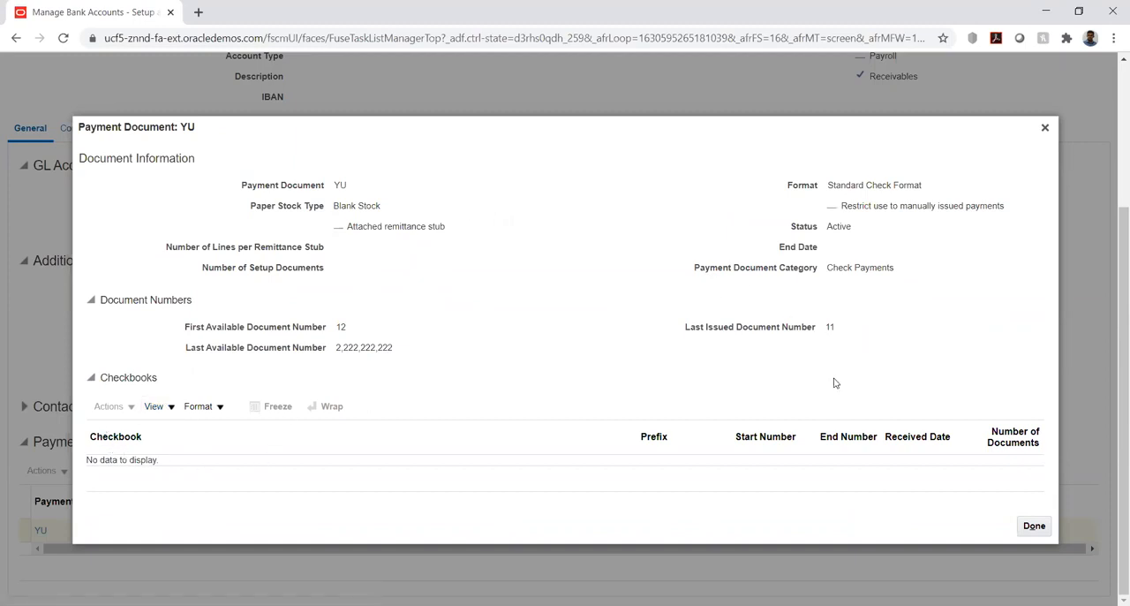
{"action": "left_click", "coordinate": [1034, 525]}
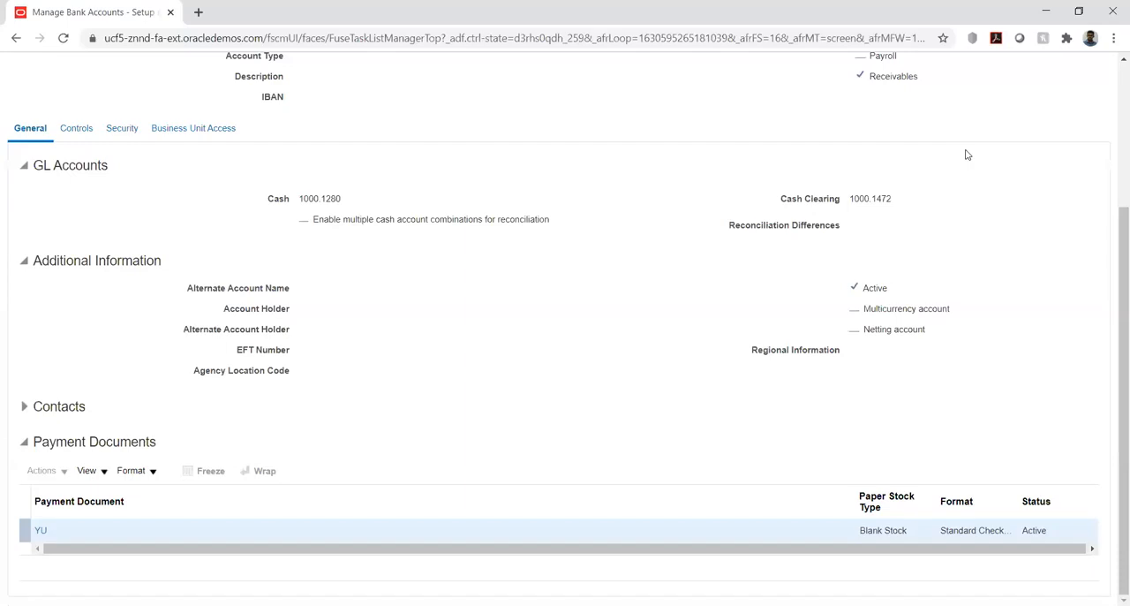
Open HW_Account for editing and review the editable settings of payment document YU.
{"action": "scroll", "coordinate": [972, 156], "scroll_direction": "up", "scroll_amount": 3}
{"action": "left_click", "coordinate": [1046, 109]}
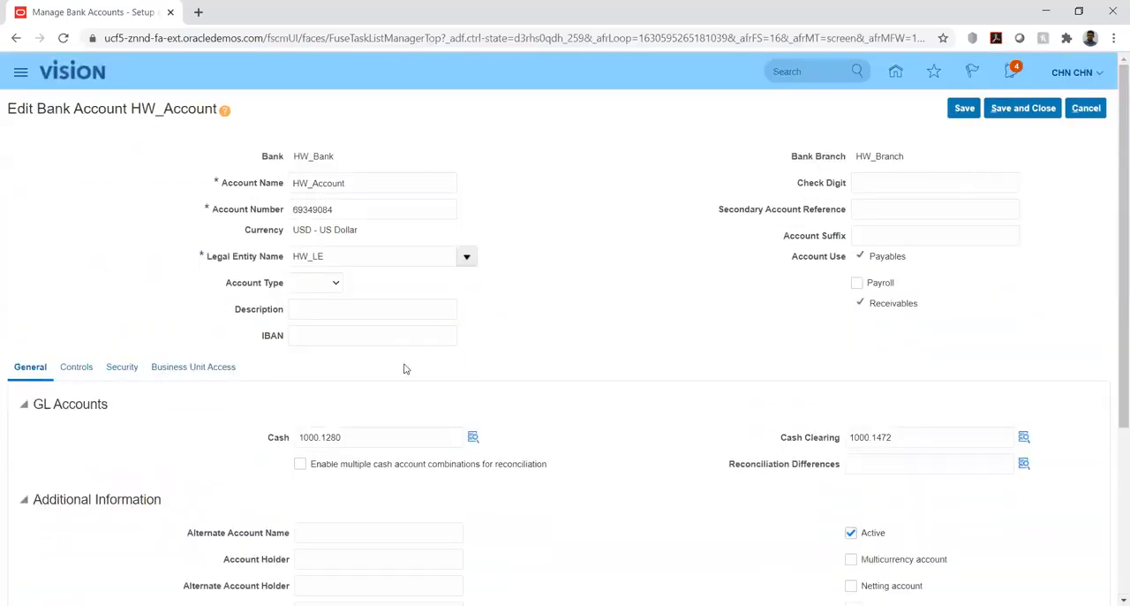
{"action": "scroll", "coordinate": [405, 368], "scroll_direction": "down", "scroll_amount": 3}
{"action": "left_click", "coordinate": [49, 544]}
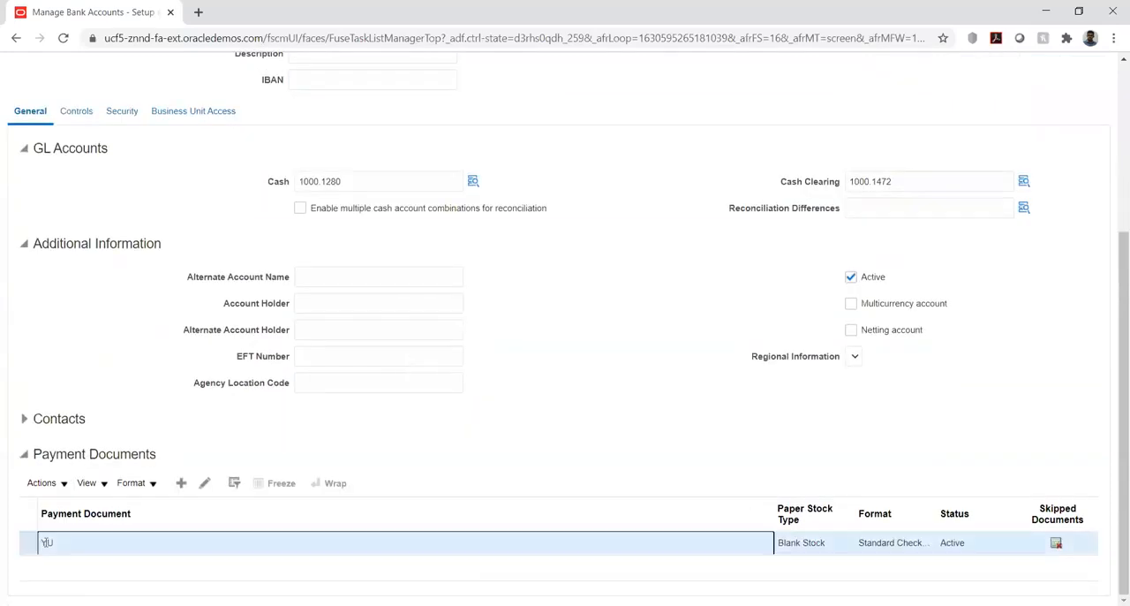
{"action": "left_click", "coordinate": [204, 483]}
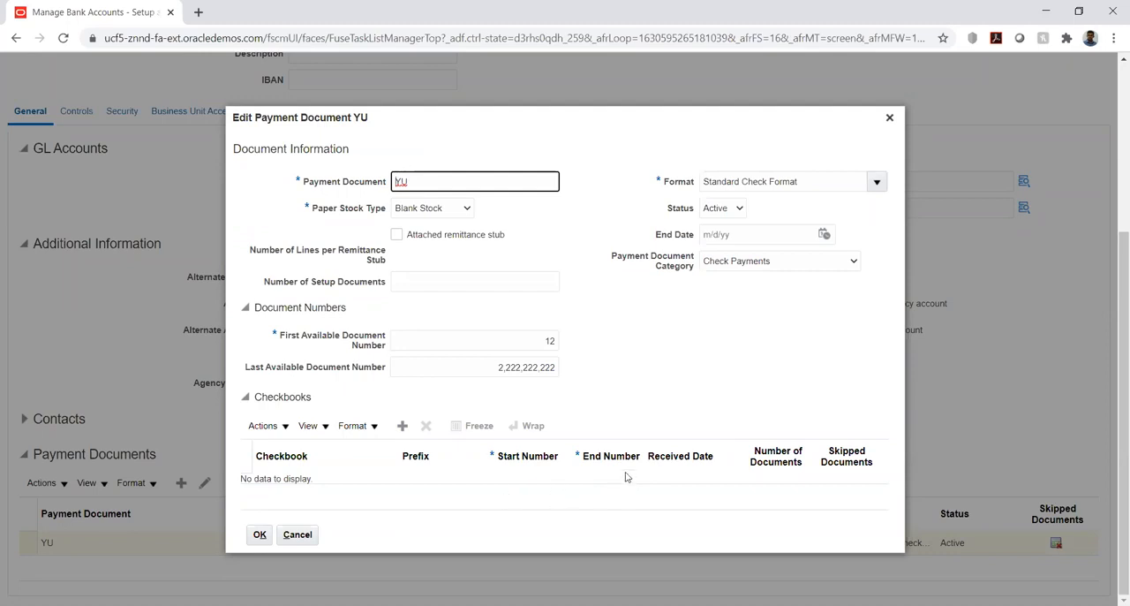
{"action": "left_click", "coordinate": [260, 534]}
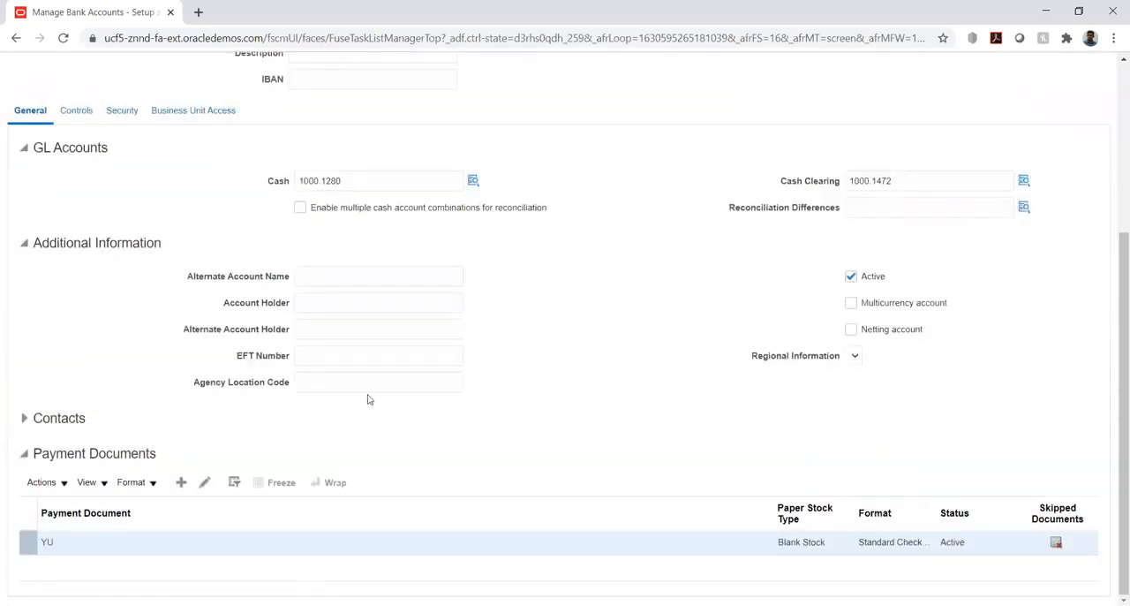
Review the account's cash management and payables controls, its security settings and its business unit access.
{"action": "scroll", "coordinate": [365, 397], "scroll_direction": "up", "scroll_amount": 3}
{"action": "left_click", "coordinate": [72, 261]}
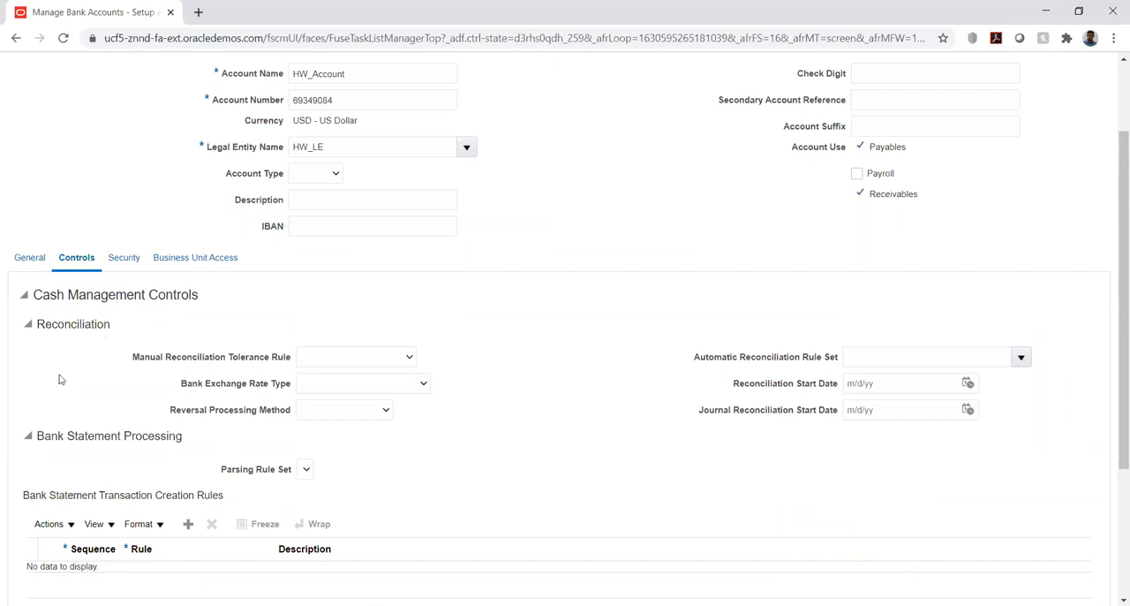
{"action": "scroll", "coordinate": [24, 370], "scroll_direction": "down", "scroll_amount": 5}
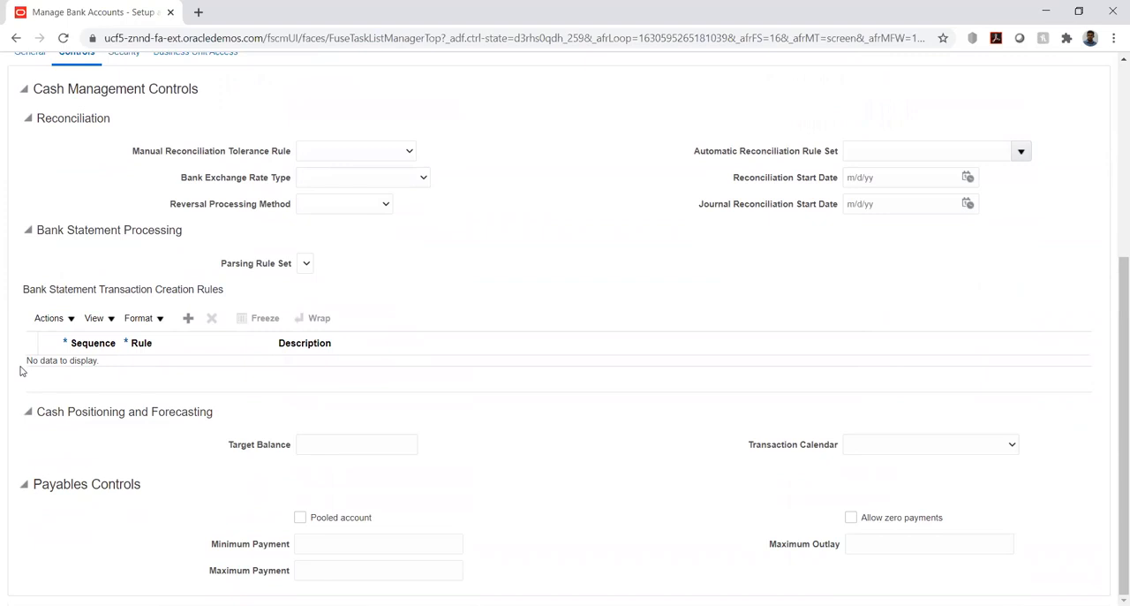
{"action": "scroll", "coordinate": [21, 371], "scroll_direction": "up", "scroll_amount": 2}
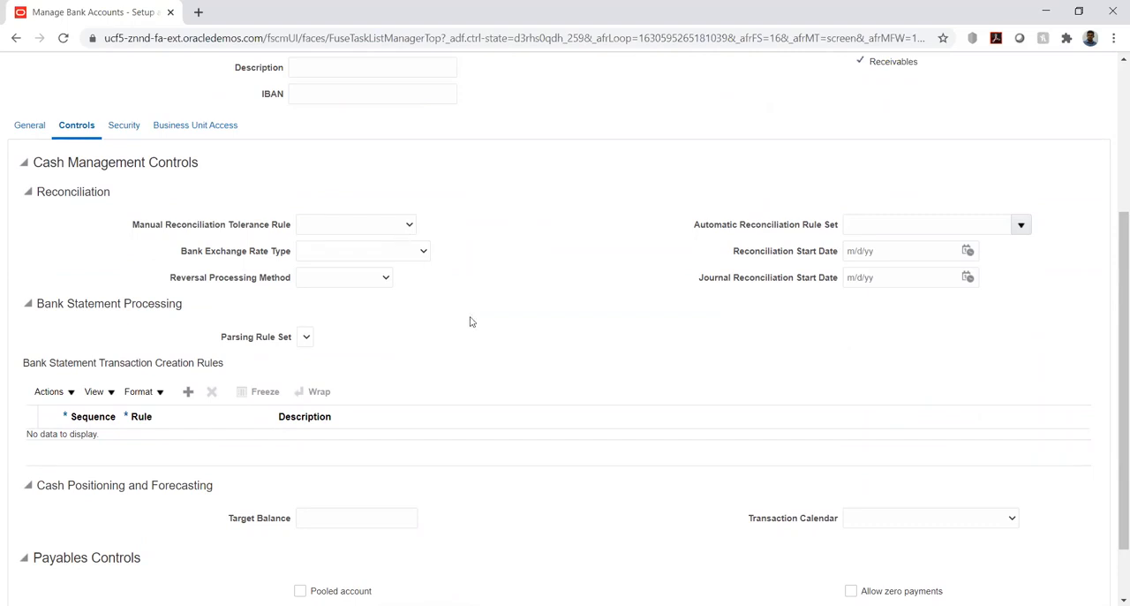
{"action": "scroll", "coordinate": [470, 322], "scroll_direction": "up", "scroll_amount": 3}
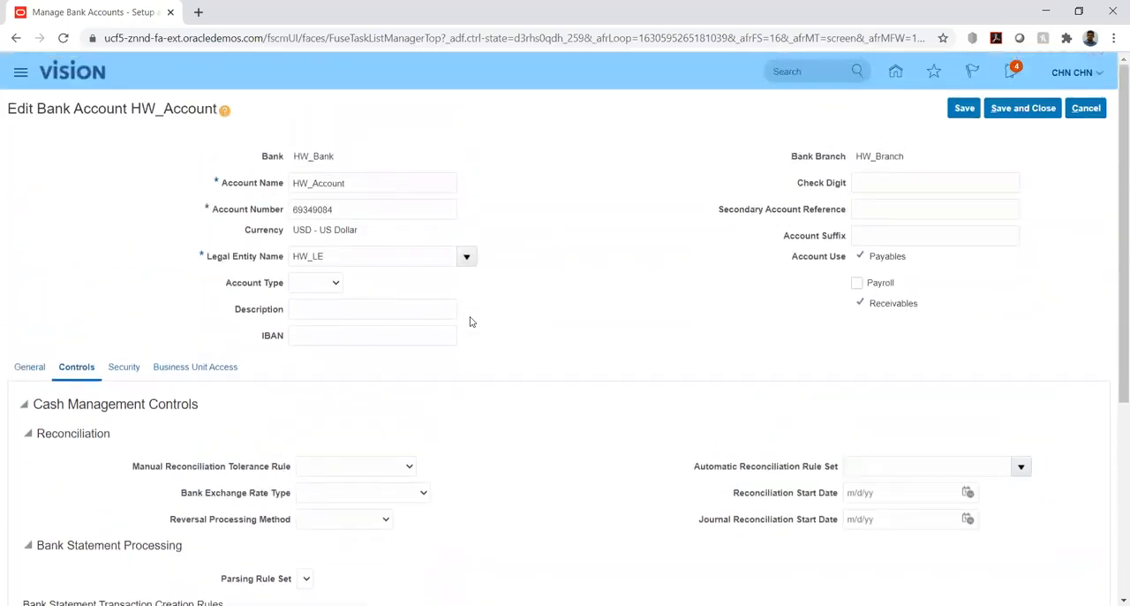
{"action": "left_click", "coordinate": [121, 370]}
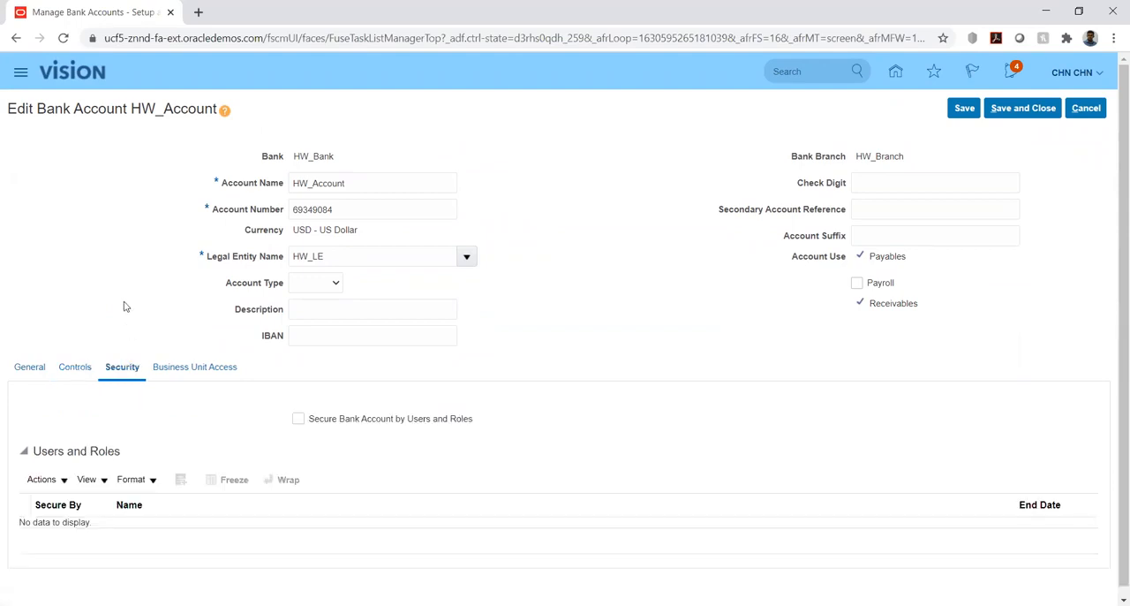
{"action": "scroll", "coordinate": [1, 311], "scroll_direction": "down", "scroll_amount": 1}
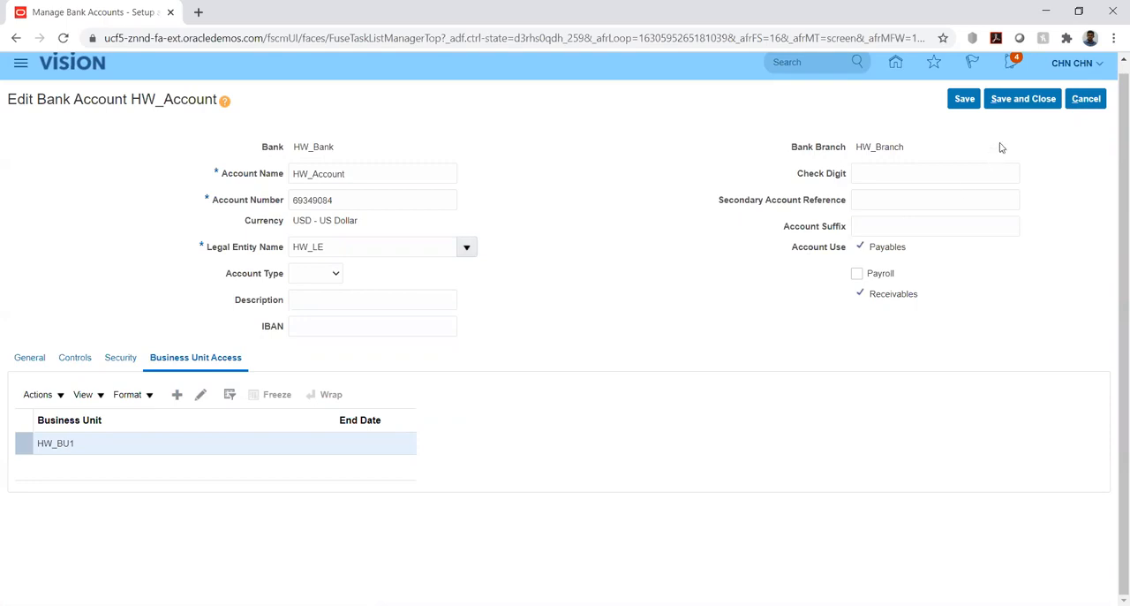
Save and close HW_Account, and return to the HW Implementation project's task list.
{"action": "left_click", "coordinate": [966, 98]}
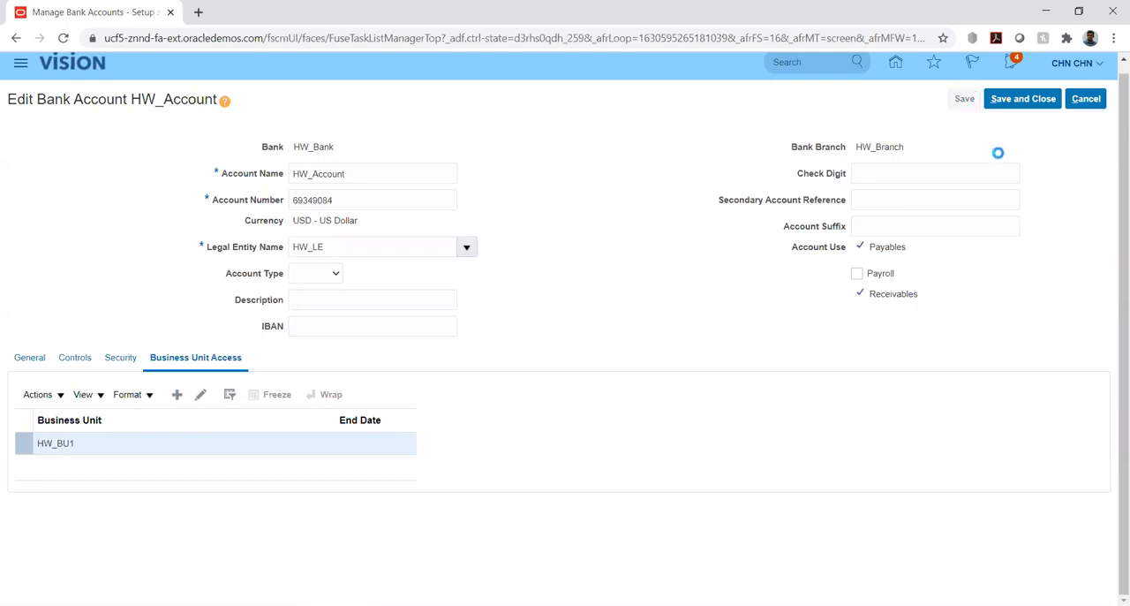
{"action": "left_click", "coordinate": [598, 218]}
{"action": "left_click", "coordinate": [1009, 101]}
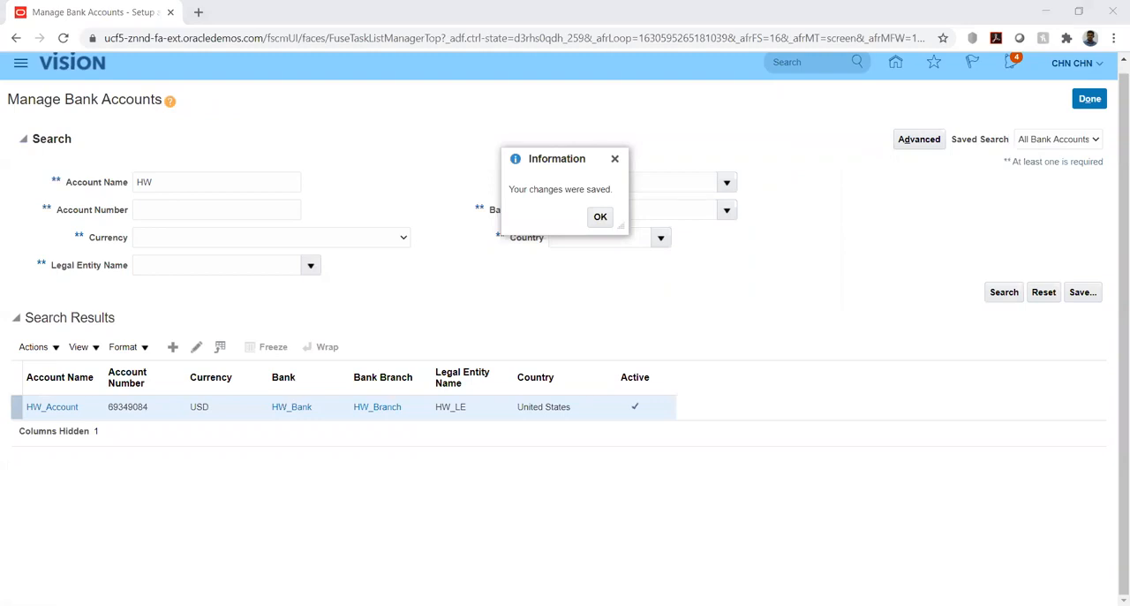
{"action": "left_click", "coordinate": [598, 220]}
{"action": "left_click", "coordinate": [1090, 100]}
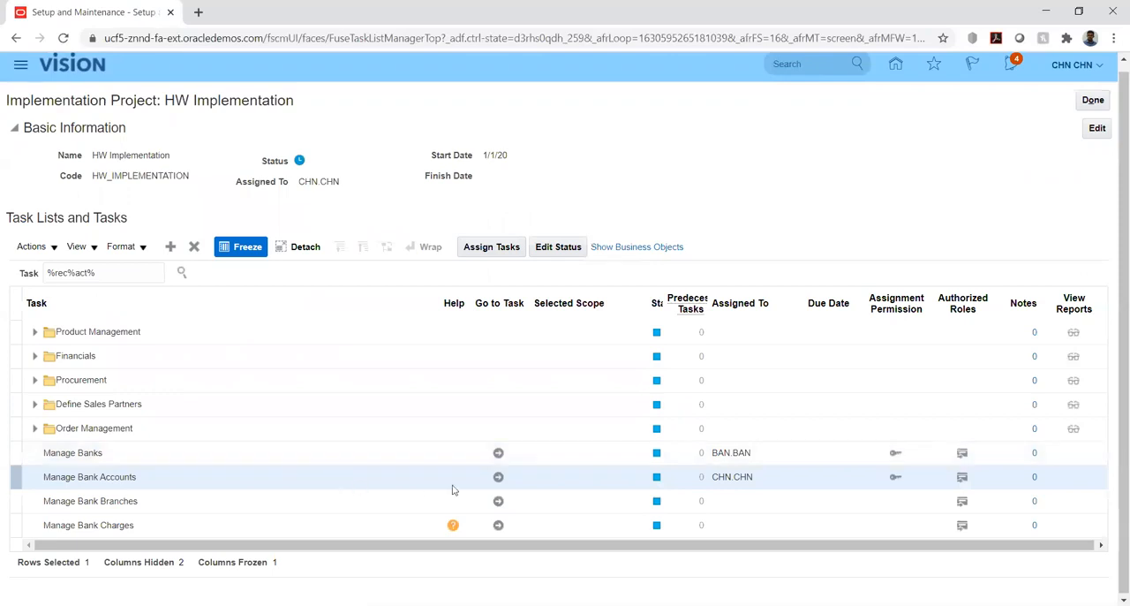
Open the Manage Bank Accounts task, search for accounts named hw, and view HW_Account's business unit access.
{"action": "left_click", "coordinate": [500, 478]}
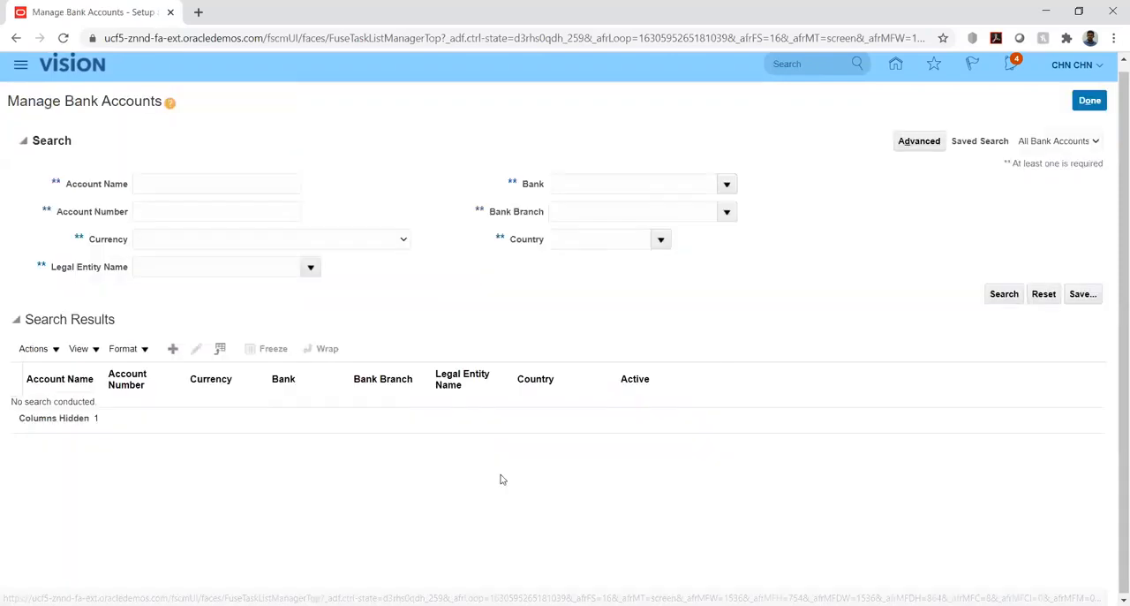
{"action": "left_click", "coordinate": [192, 185]}
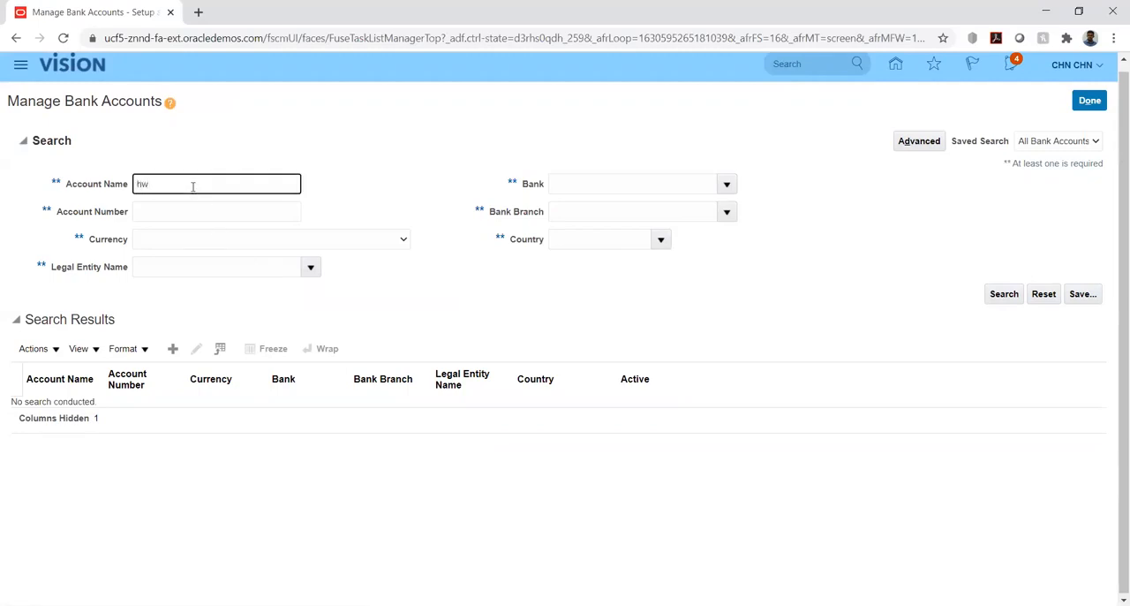
{"action": "key", "text": "Return"}
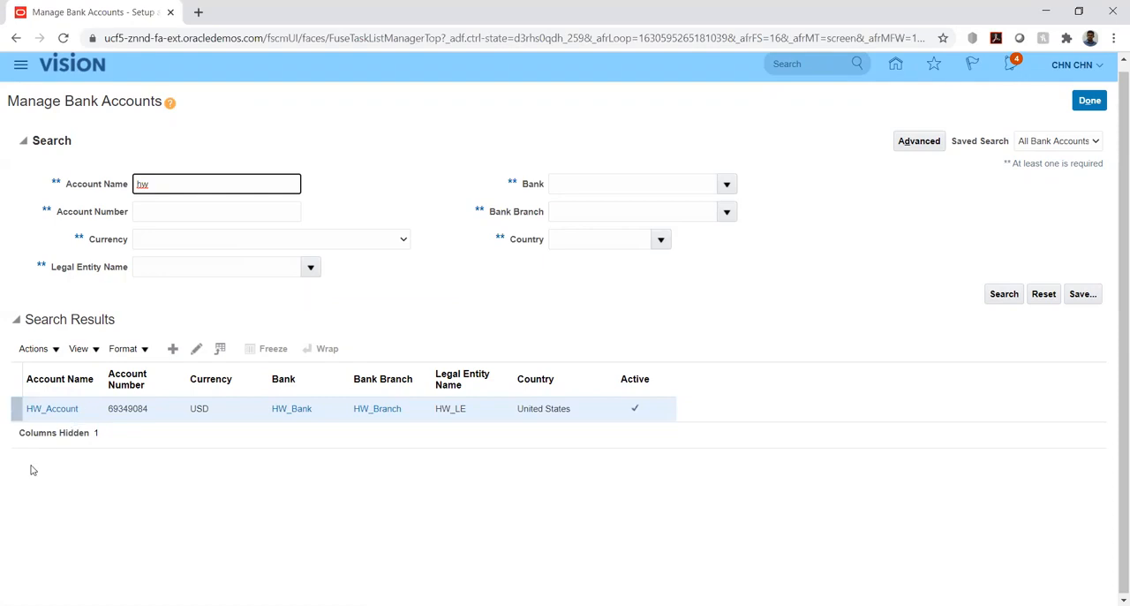
{"action": "left_click", "coordinate": [29, 409]}
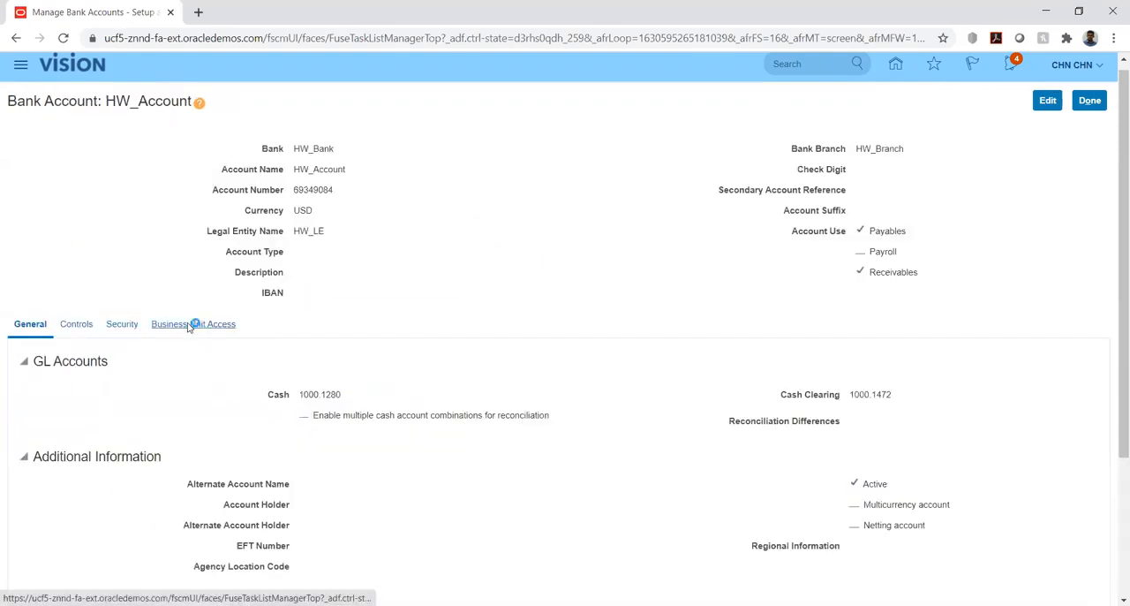
{"action": "left_click", "coordinate": [164, 325]}
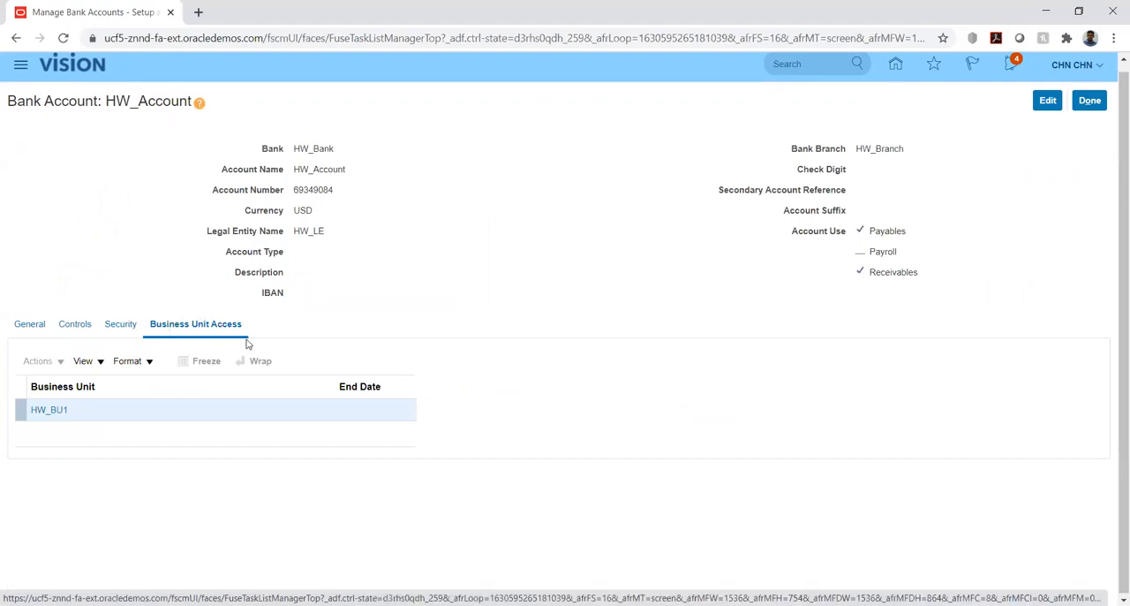
Open HW_Account for editing and view the form for creating business unit access, closing it without adding an entry.
{"action": "left_click", "coordinate": [1047, 101]}
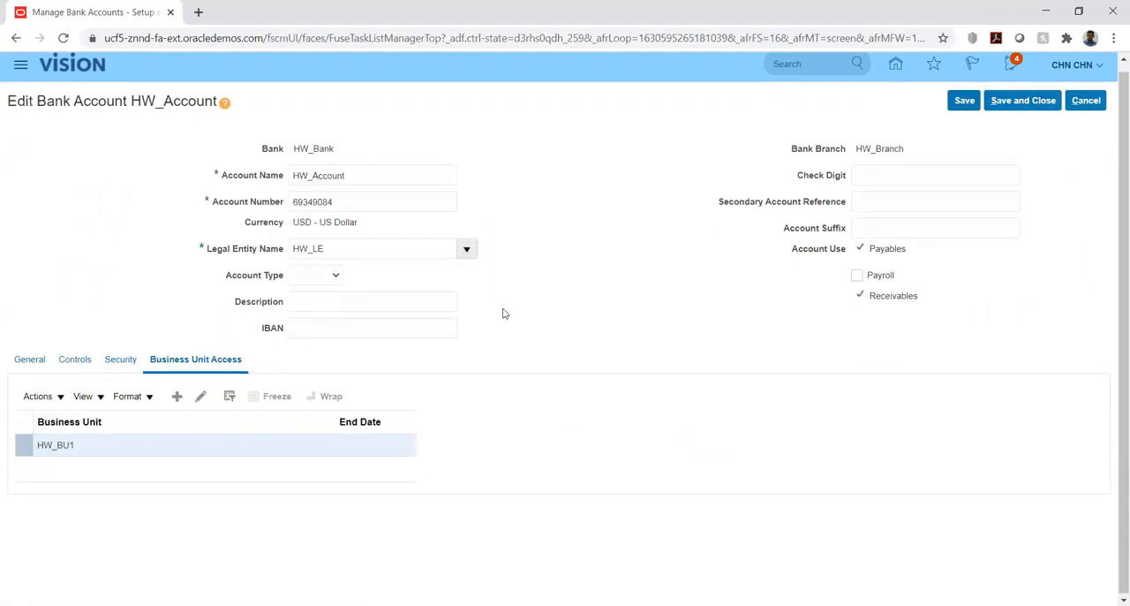
{"action": "left_click", "coordinate": [177, 397]}
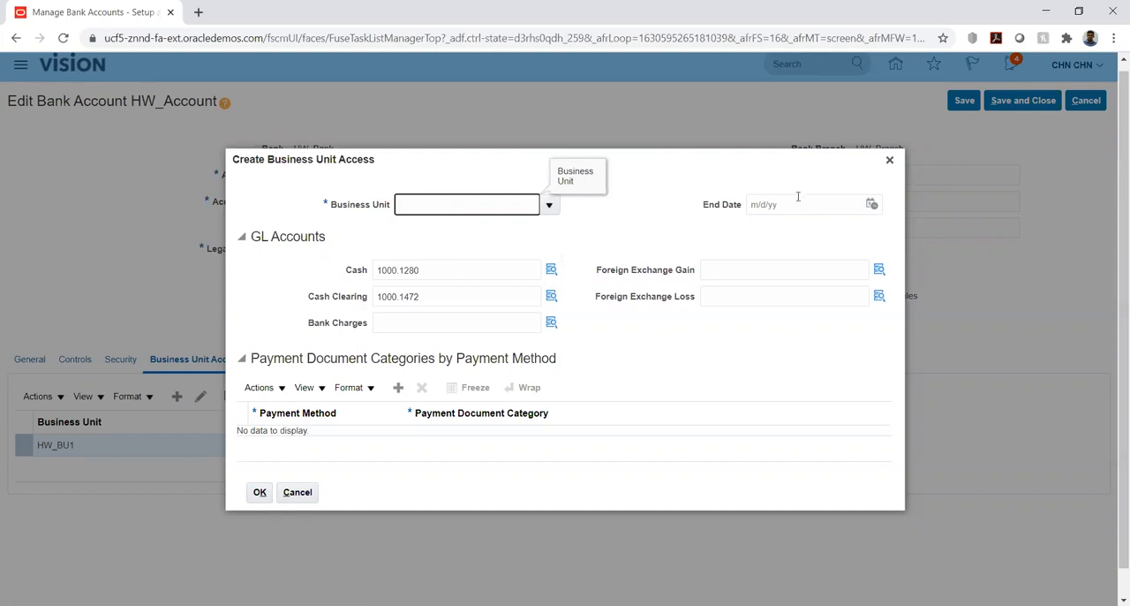
{"action": "left_click", "coordinate": [890, 159]}
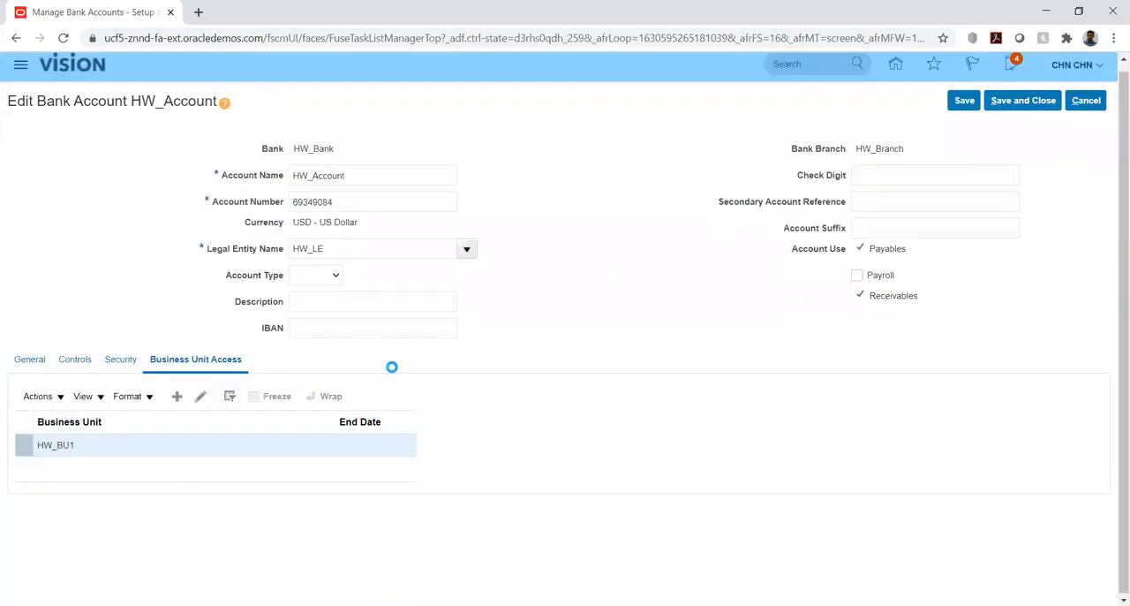
Save and close HW_Account's edit page, and return to the implementation project's task list.
{"action": "left_click", "coordinate": [1017, 105]}
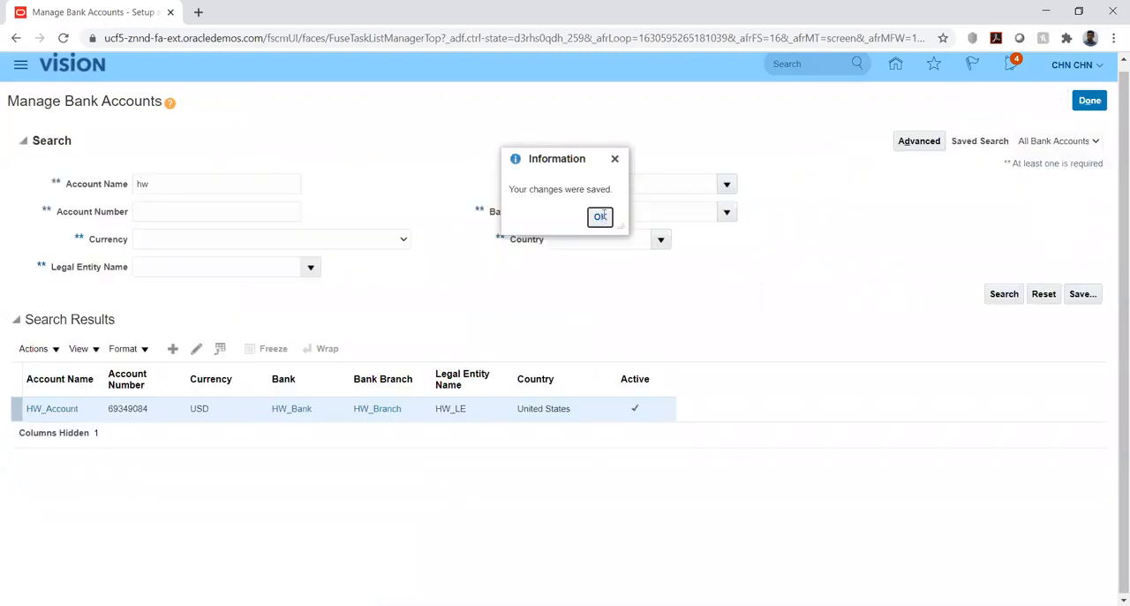
{"action": "left_click", "coordinate": [601, 217]}
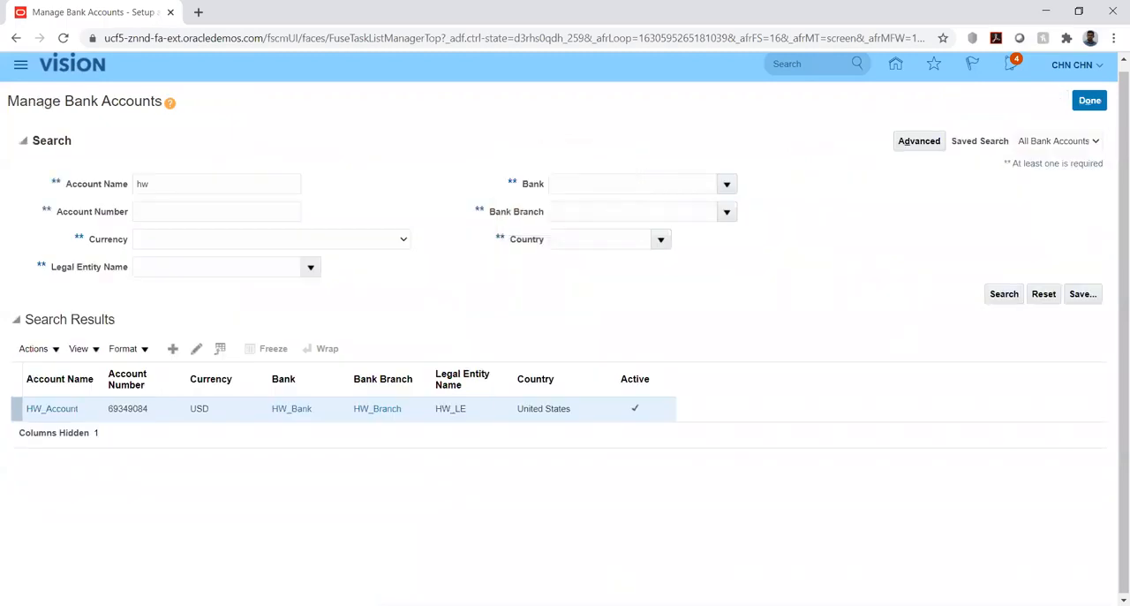
{"action": "key", "text": "alt+Tab"}
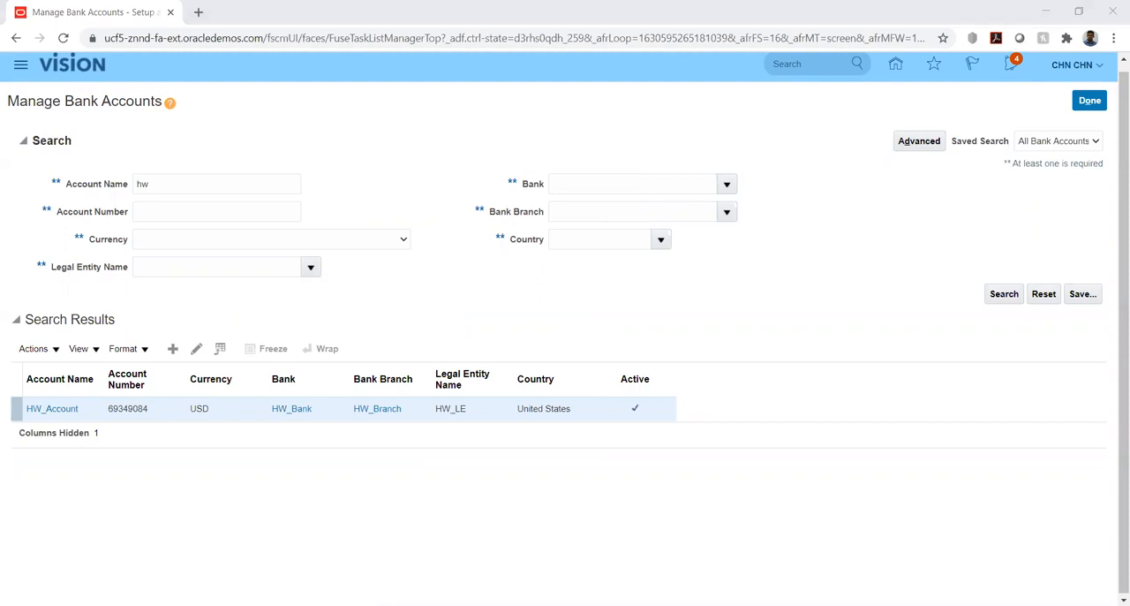
{"action": "left_click", "coordinate": [1095, 101]}
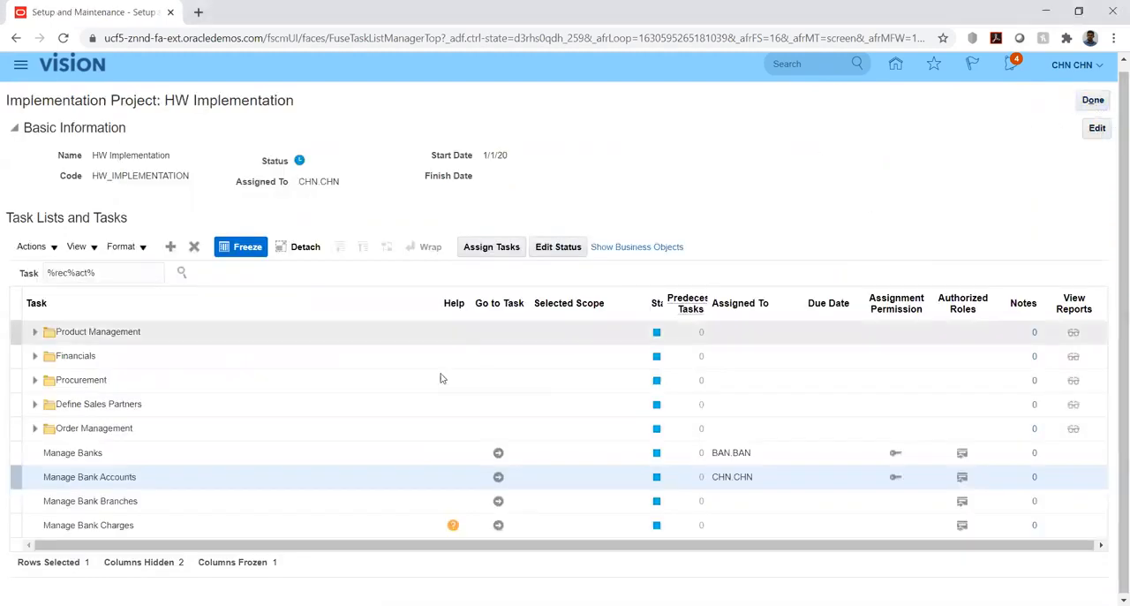
Open the Manage Receipt Classes and Methods task from Define Customer Payments under Financials' Define Receivables Configuration.
{"action": "scroll", "coordinate": [132, 406], "scroll_direction": "up", "scroll_amount": 1}
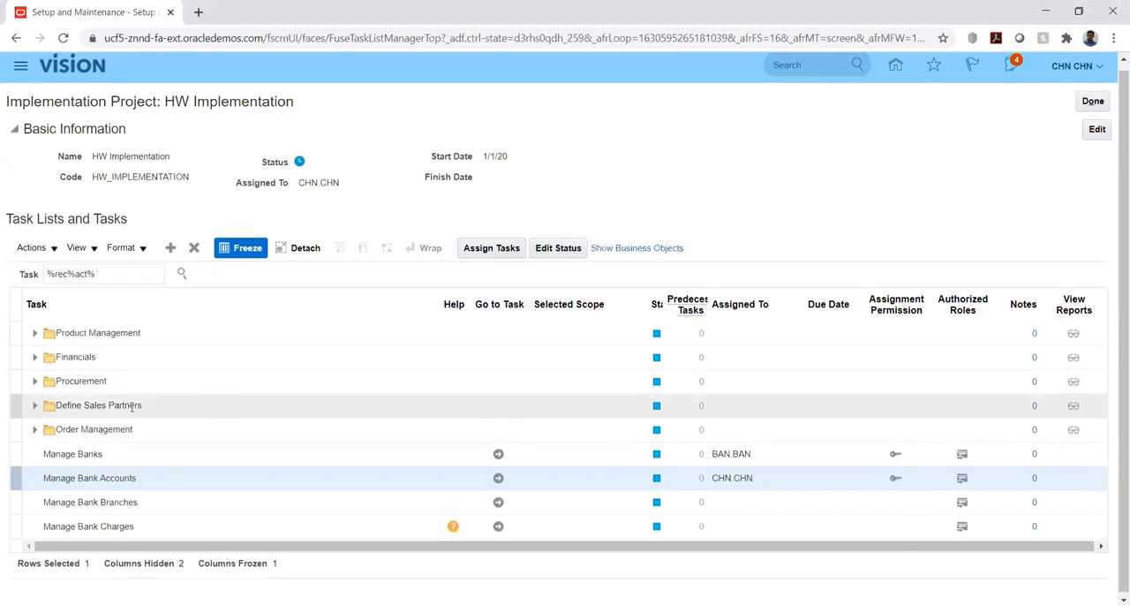
{"action": "left_click", "coordinate": [34, 363]}
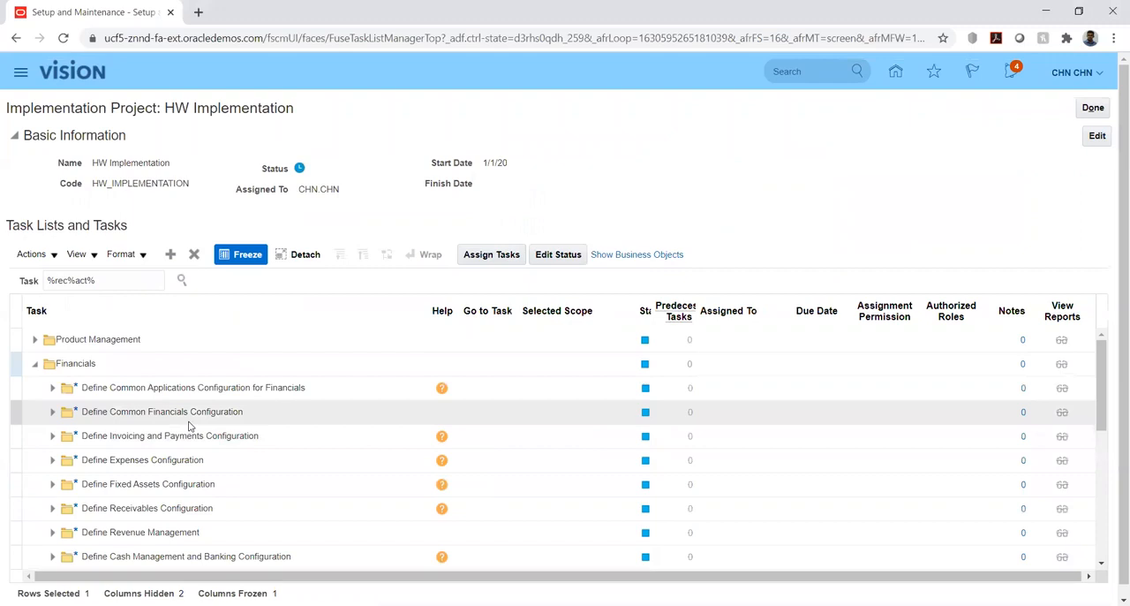
{"action": "left_click", "coordinate": [51, 510]}
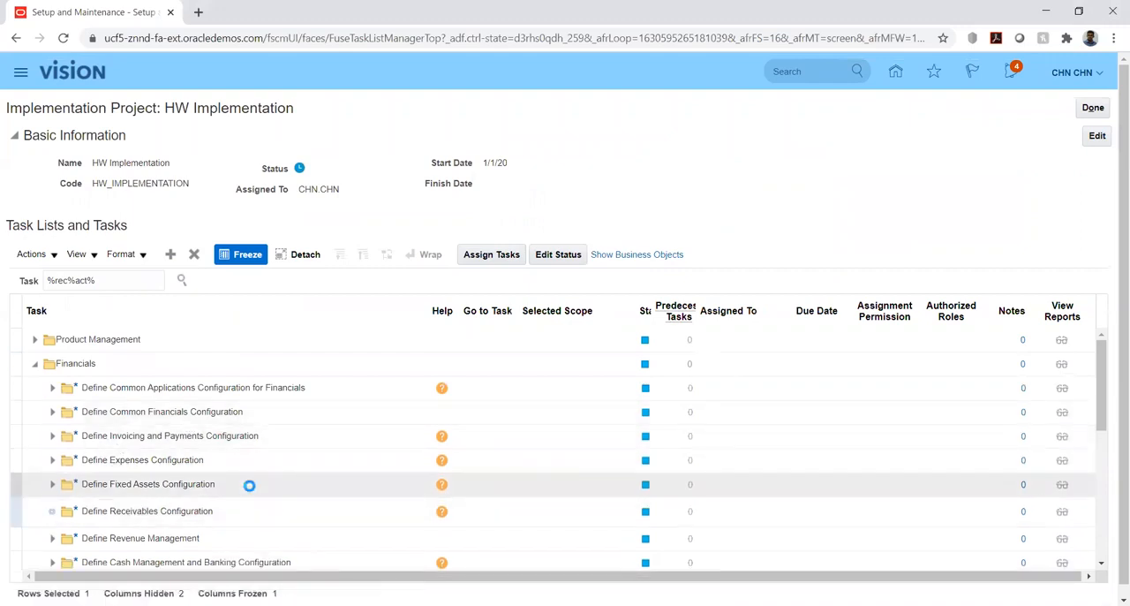
{"action": "scroll", "coordinate": [222, 436], "scroll_direction": "down", "scroll_amount": 2}
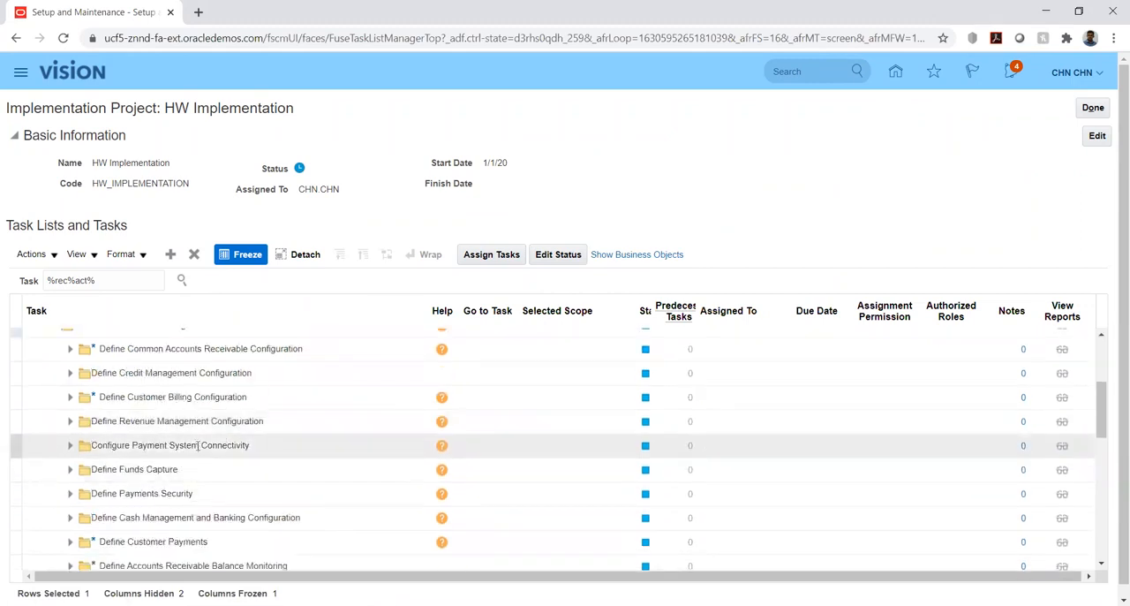
{"action": "scroll", "coordinate": [124, 446], "scroll_direction": "down", "scroll_amount": 2}
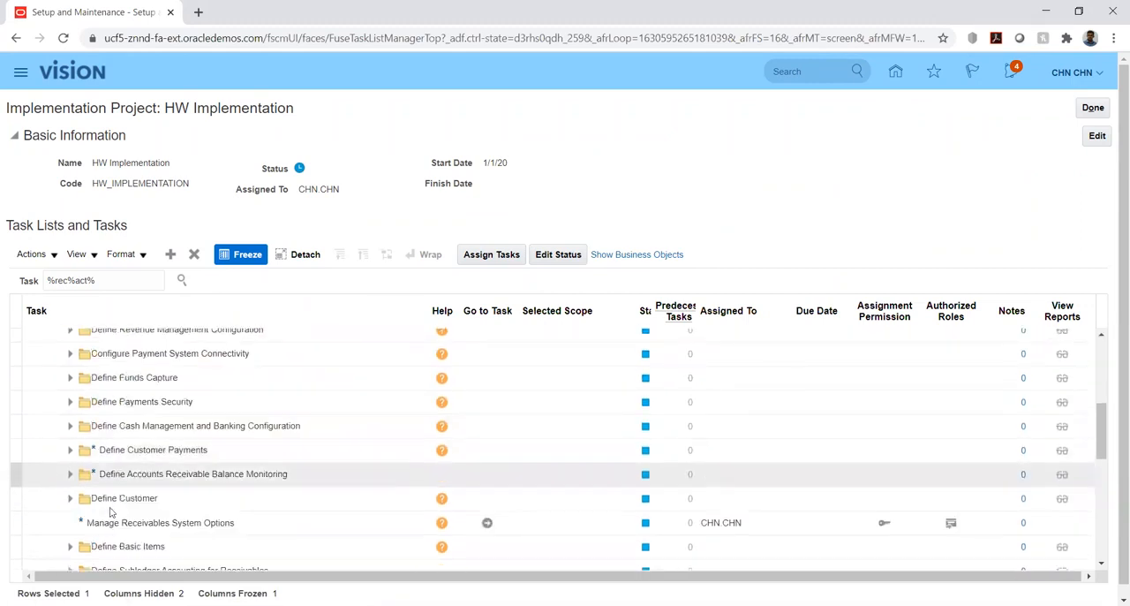
{"action": "left_click", "coordinate": [70, 450]}
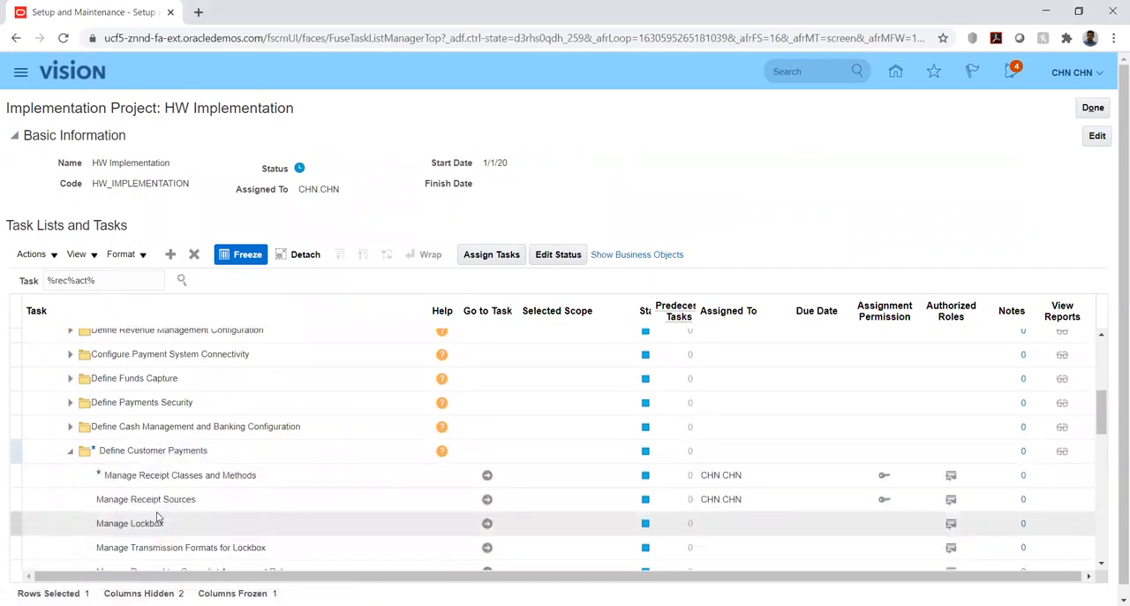
{"action": "left_click", "coordinate": [486, 474]}
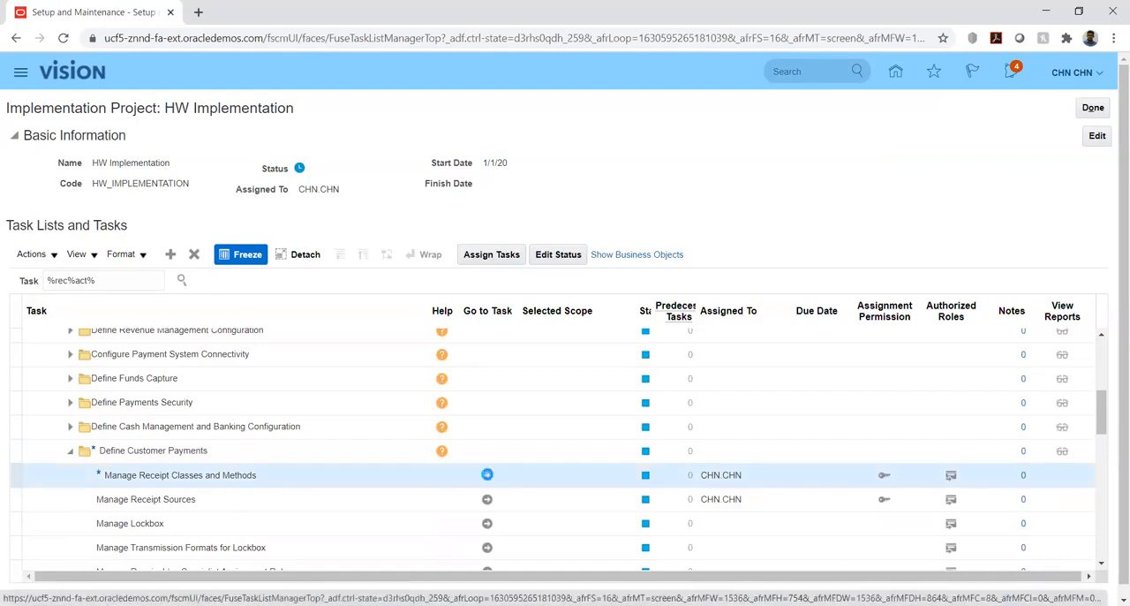
{"action": "left_click", "coordinate": [487, 475]}
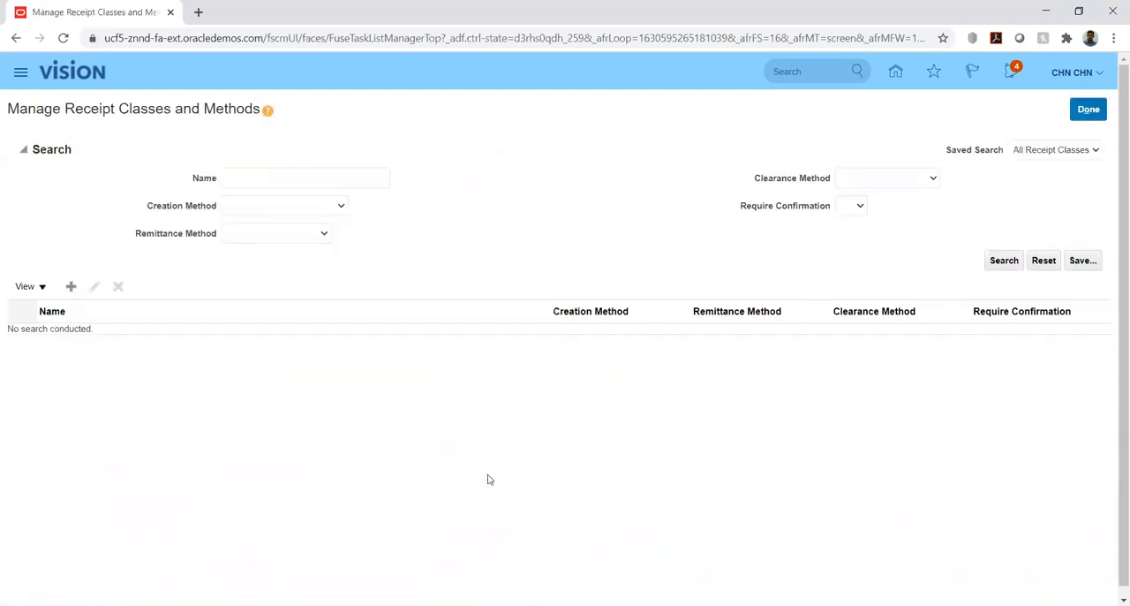
Search receipt classes for hw, review HW_REC_CLS with its receipt method and remittance bank account, and leave without saving.
{"action": "left_click", "coordinate": [278, 179]}
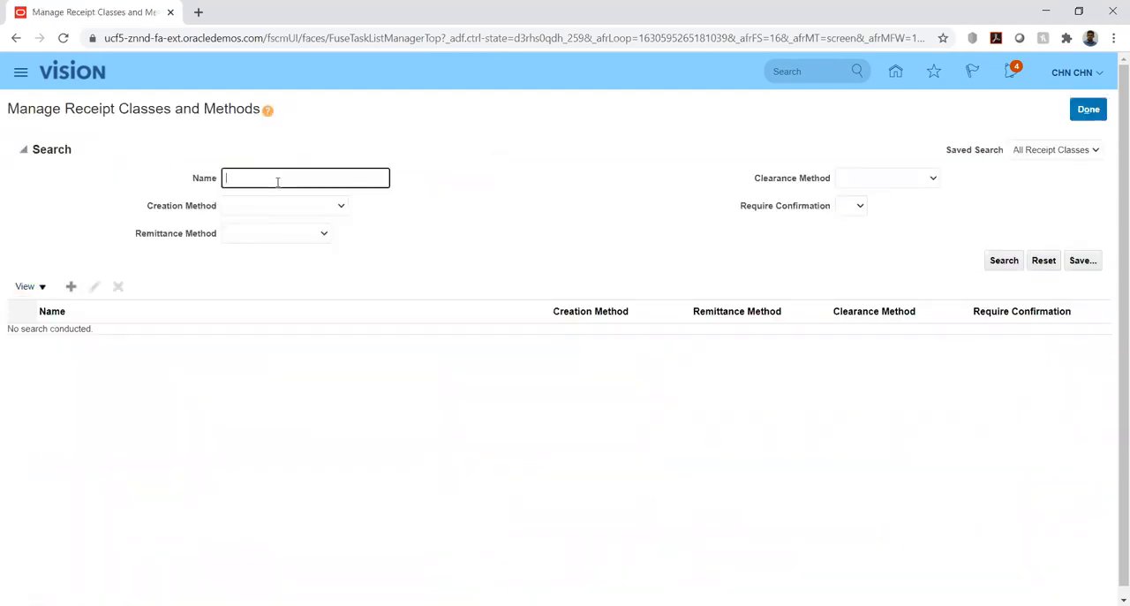
{"action": "type", "text": "hw"}
{"action": "key", "text": "Return"}
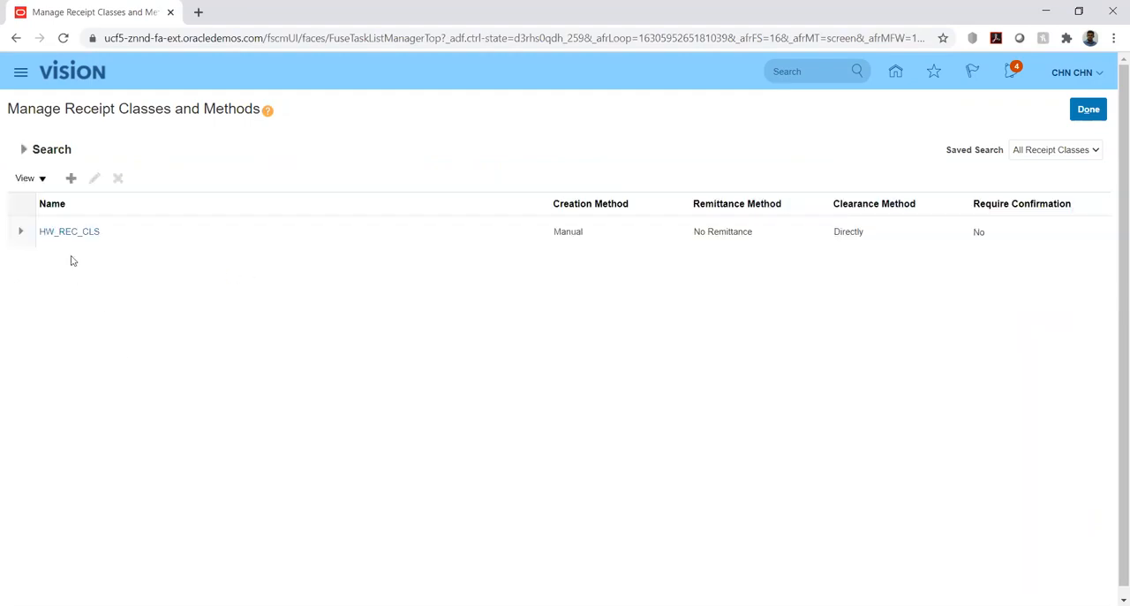
{"action": "left_click", "coordinate": [69, 233]}
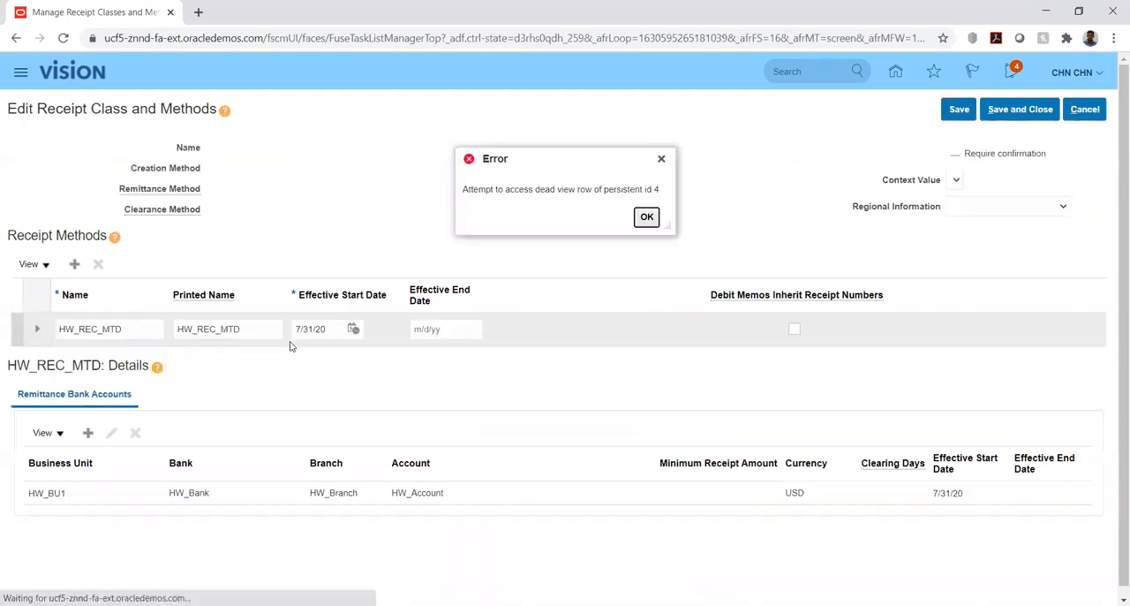
{"action": "left_click", "coordinate": [647, 219]}
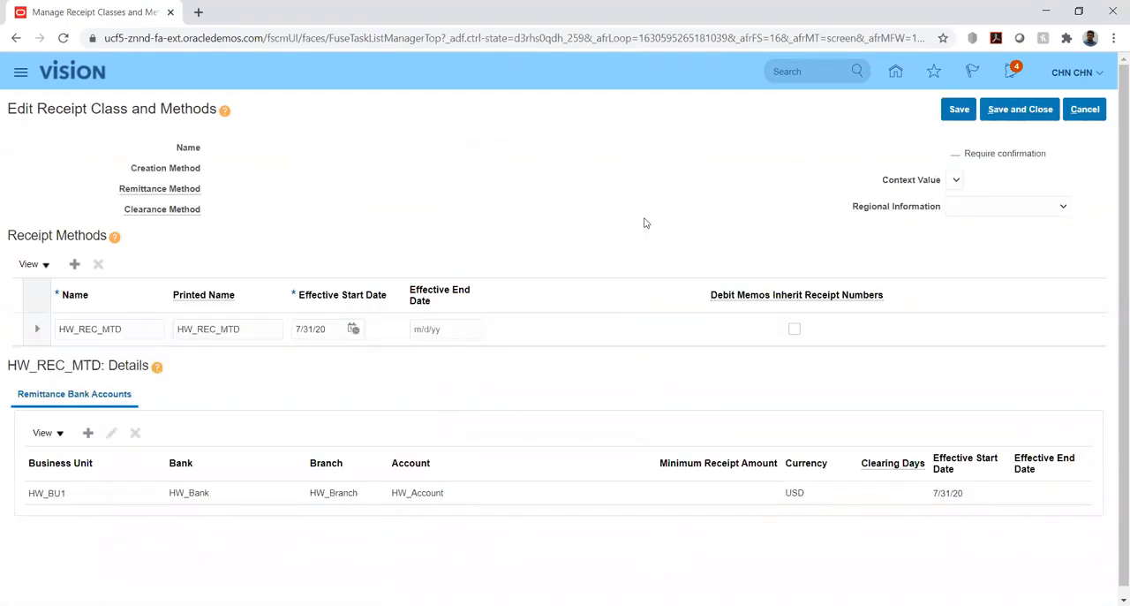
{"action": "left_click", "coordinate": [1085, 108]}
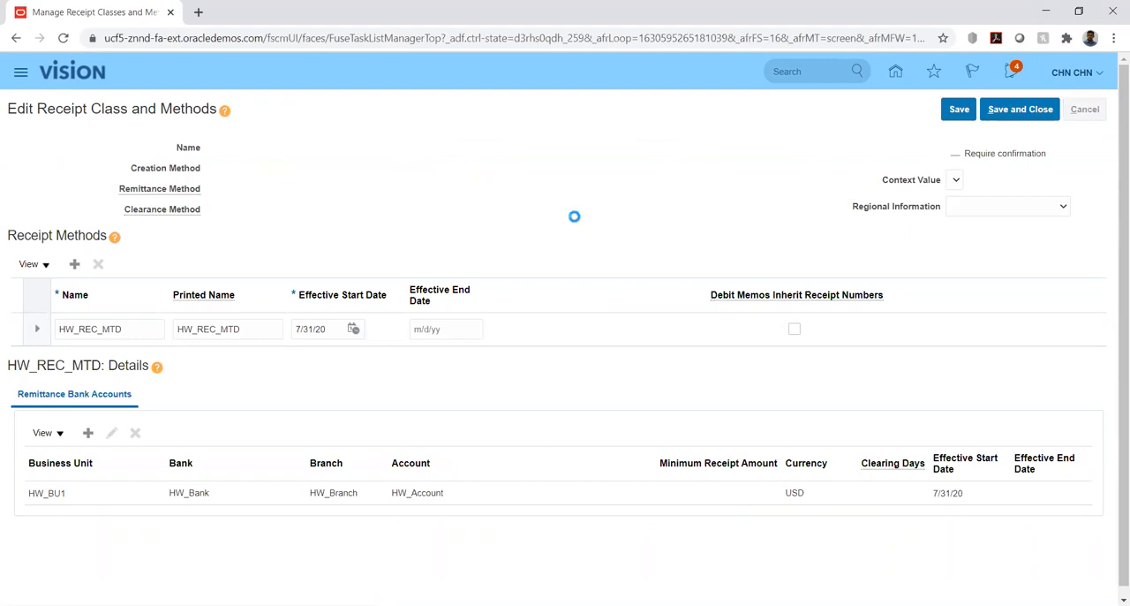
{"action": "left_click", "coordinate": [62, 341]}
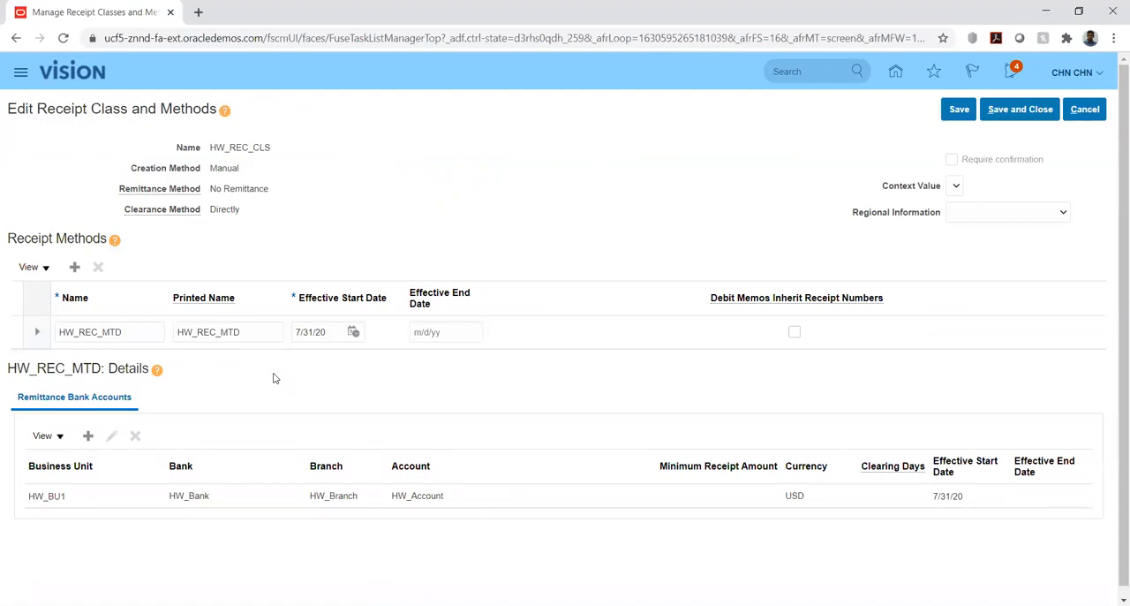
{"action": "left_click", "coordinate": [1090, 110]}
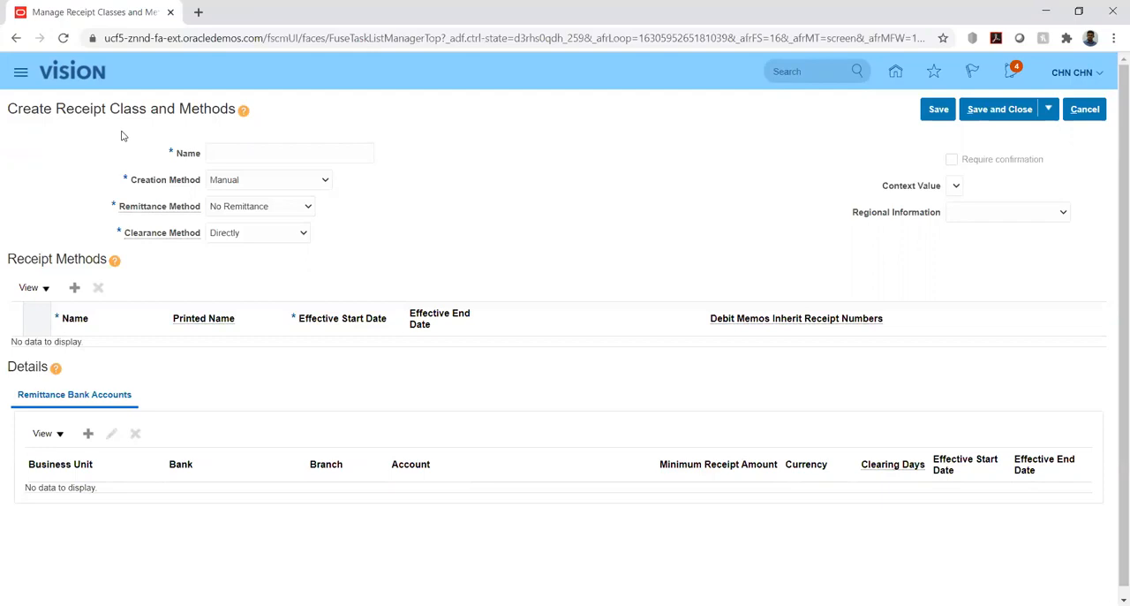
Name the new receipt class HW_REC1.
{"action": "left_click", "coordinate": [232, 152]}
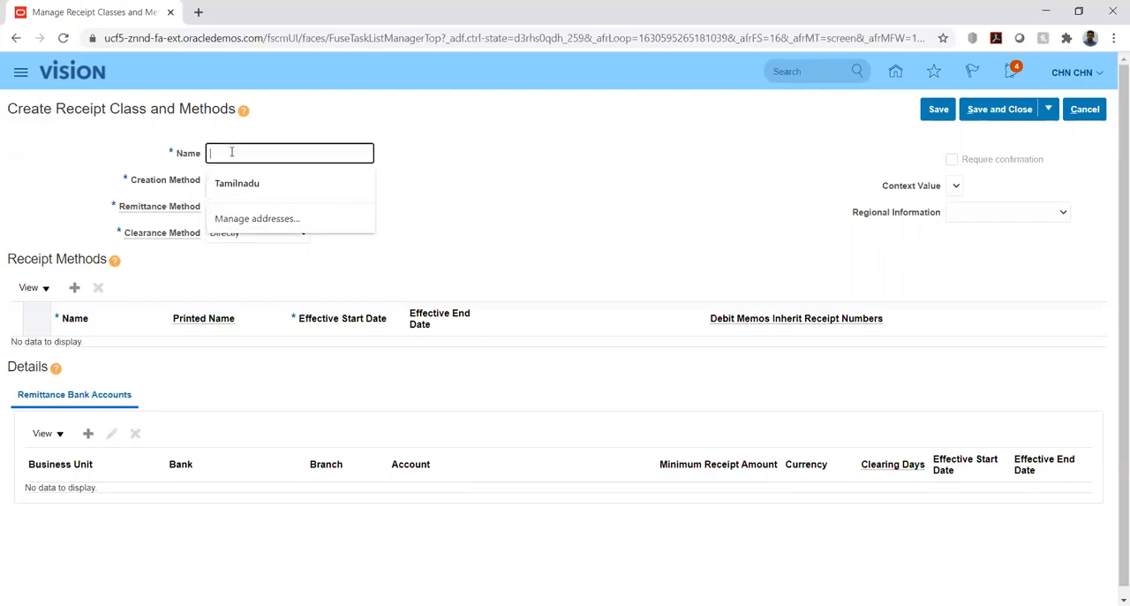
{"action": "left_click", "coordinate": [531, 146]}
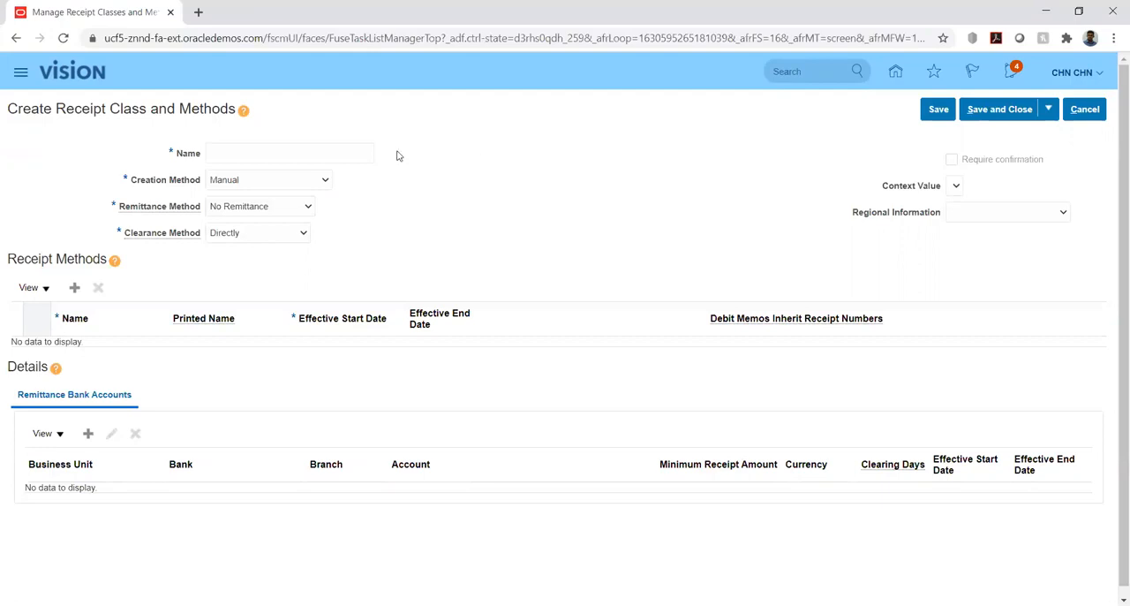
{"action": "left_click", "coordinate": [303, 155]}
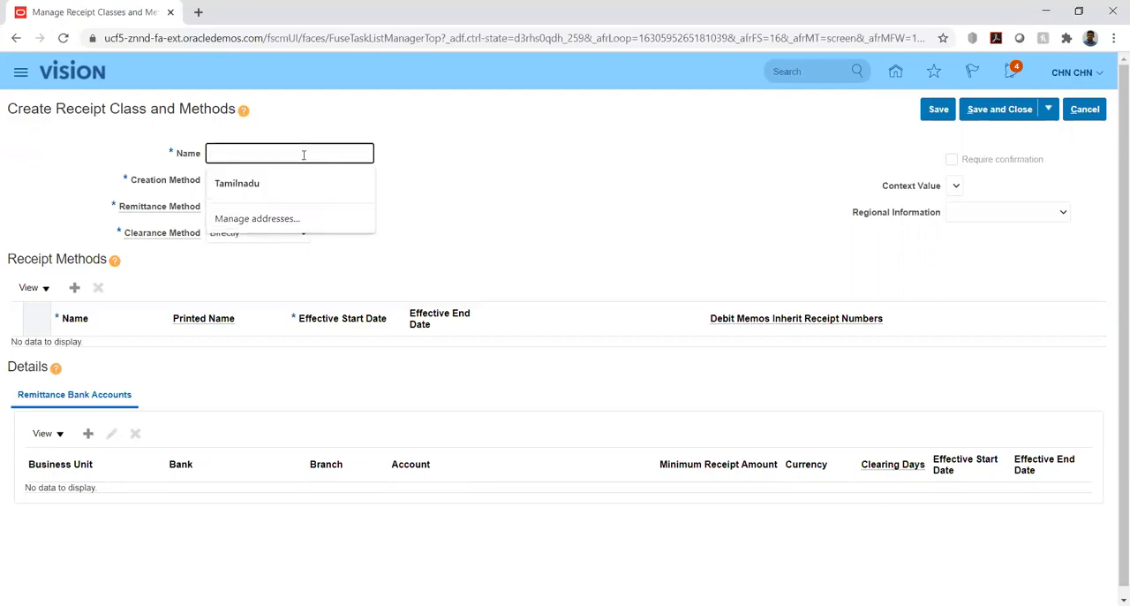
{"action": "type", "text": "HW_REC1"}
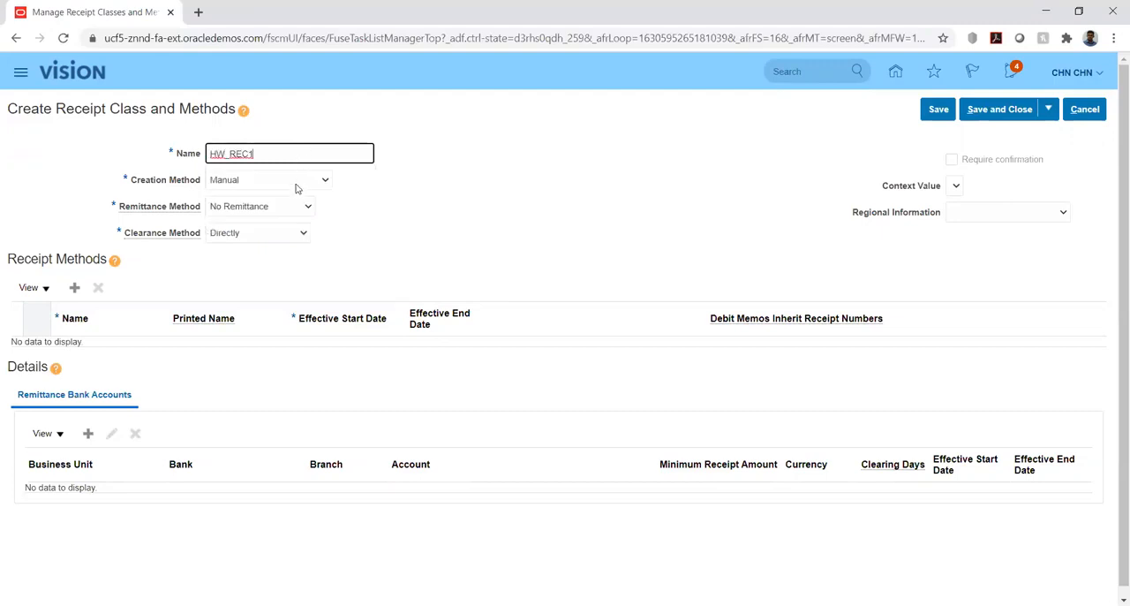
Set receipt class HW_REC1's creation method to Manual and its remittance method to No Remittance.
{"action": "left_click", "coordinate": [296, 182]}
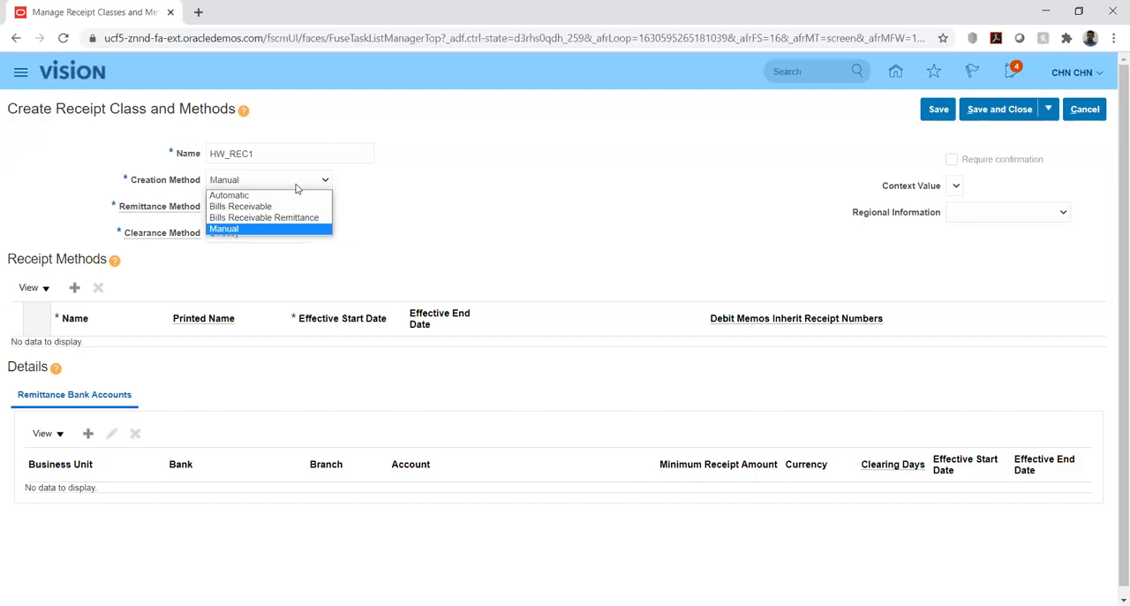
{"action": "left_click", "coordinate": [232, 230]}
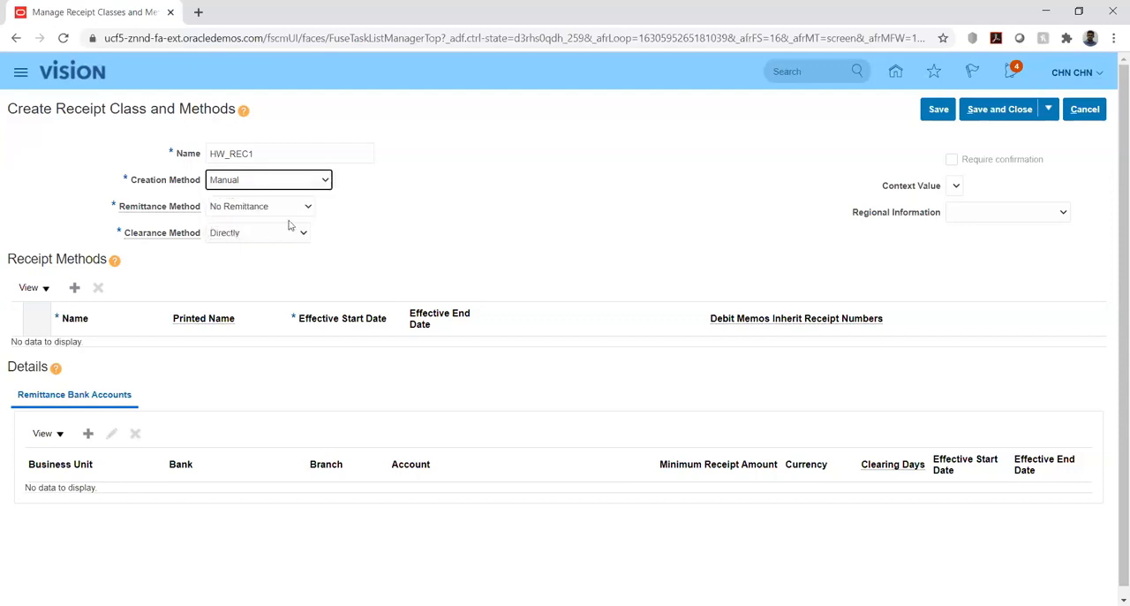
{"action": "left_click", "coordinate": [300, 206]}
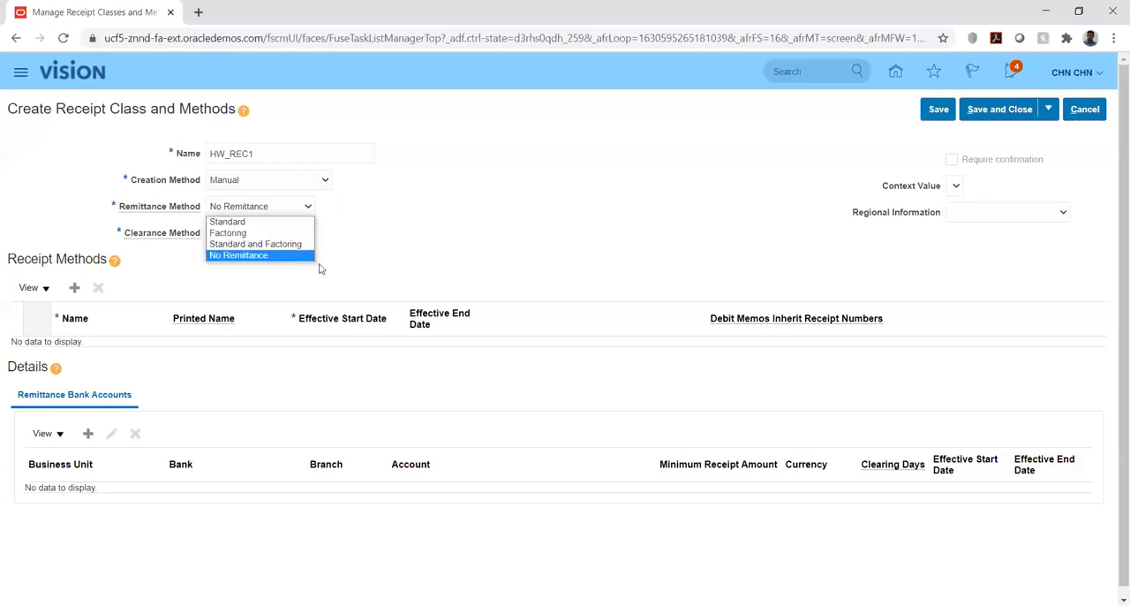
{"action": "left_click", "coordinate": [264, 256]}
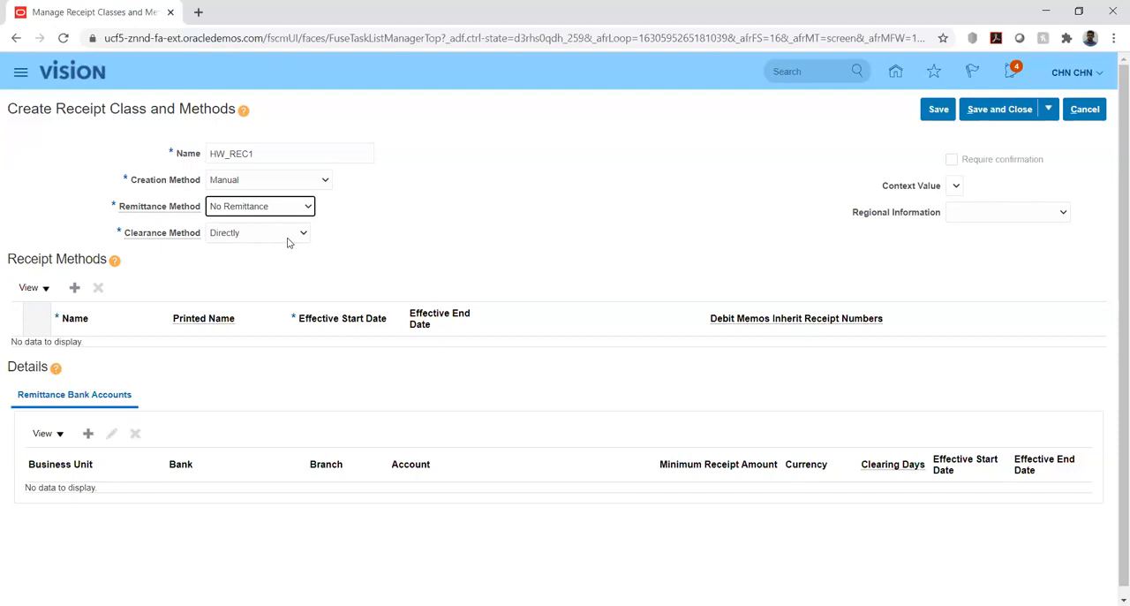
Review the available clearance and remittance method choices for receipt class HW_REC1 without changing them.
{"action": "left_click", "coordinate": [295, 235]}
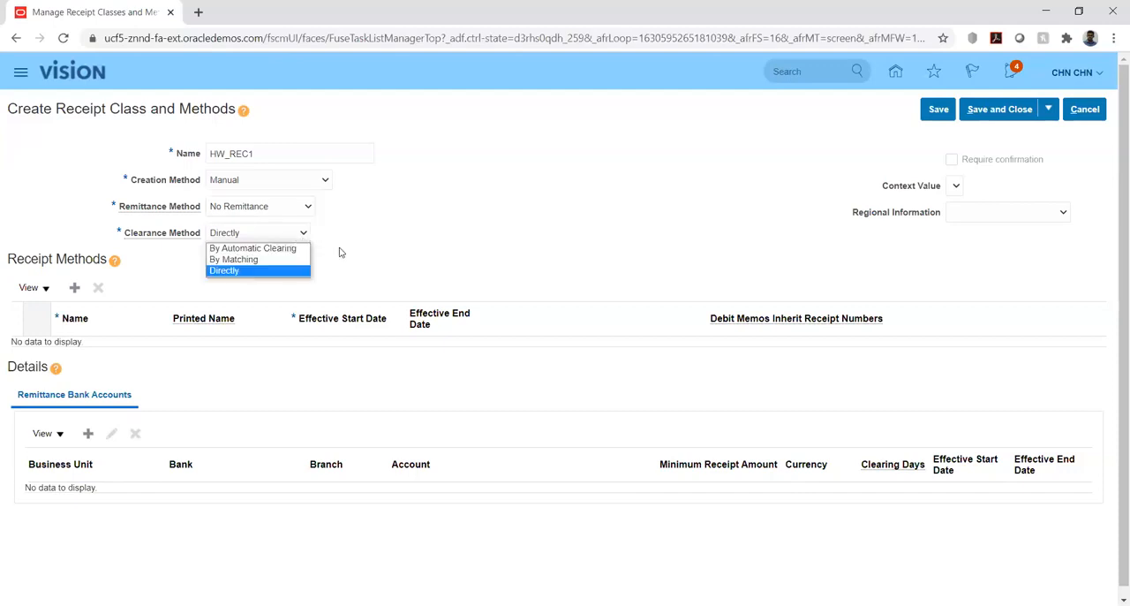
{"action": "left_click", "coordinate": [270, 271]}
{"action": "left_click", "coordinate": [380, 249]}
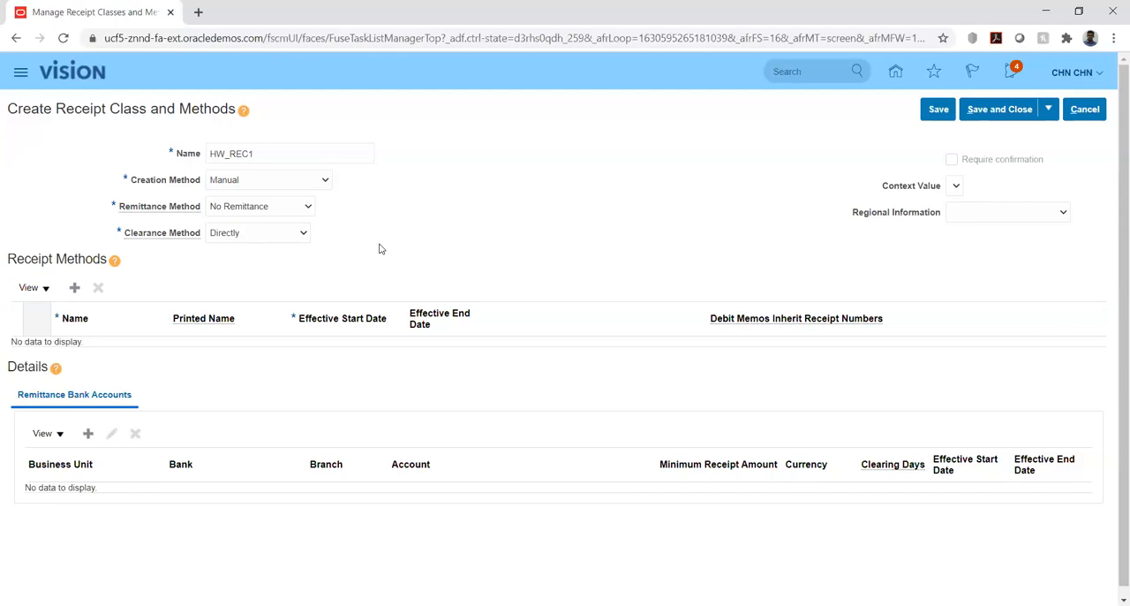
{"action": "left_click", "coordinate": [298, 209]}
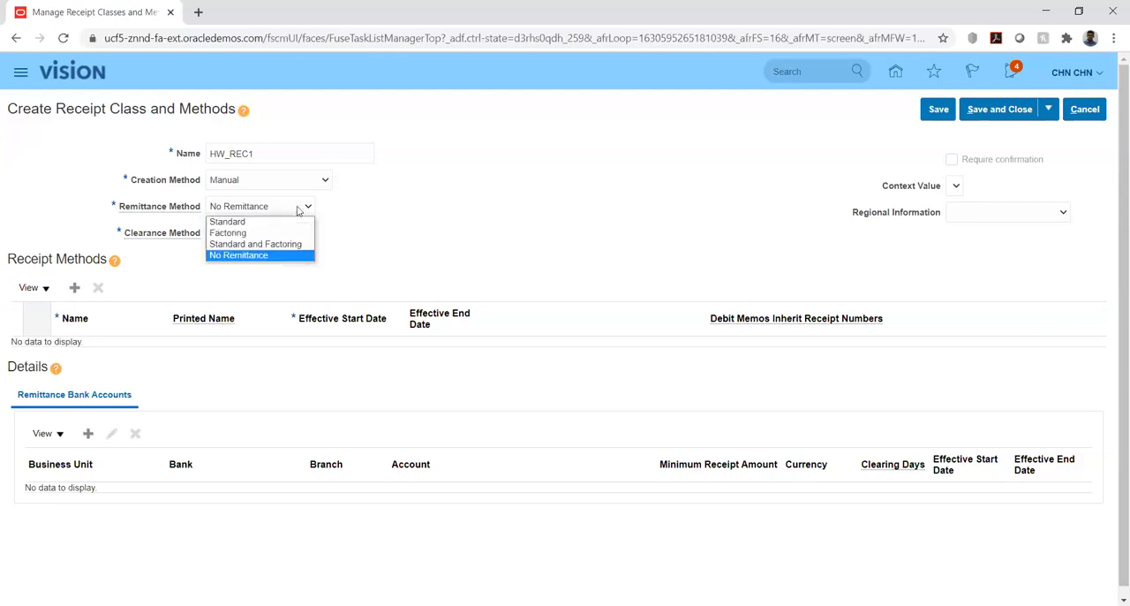
{"action": "left_click", "coordinate": [332, 216]}
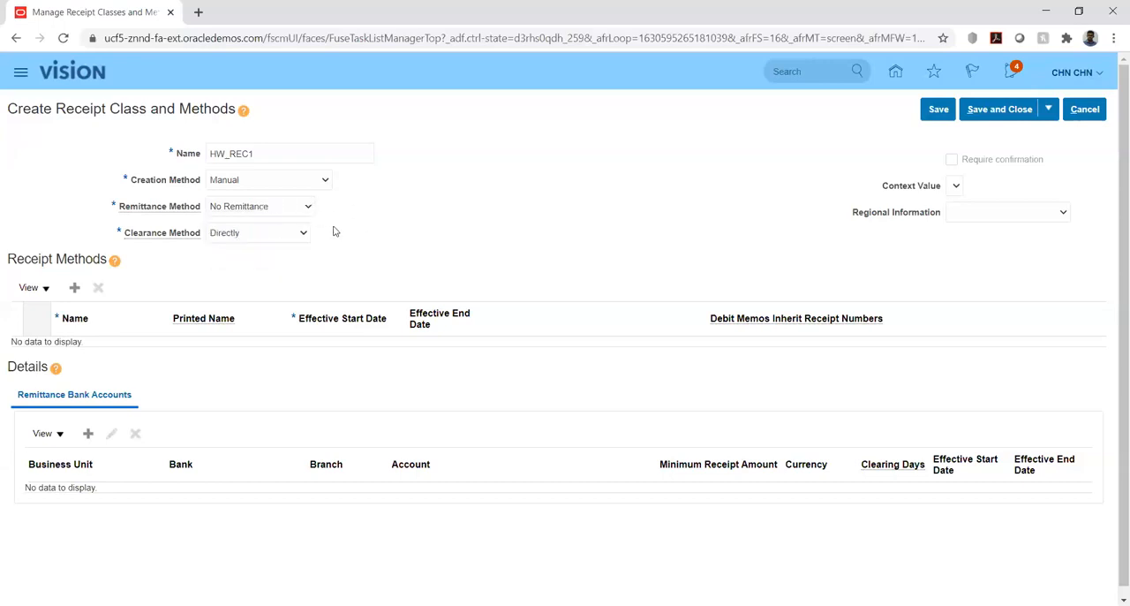
{"action": "left_click", "coordinate": [288, 233]}
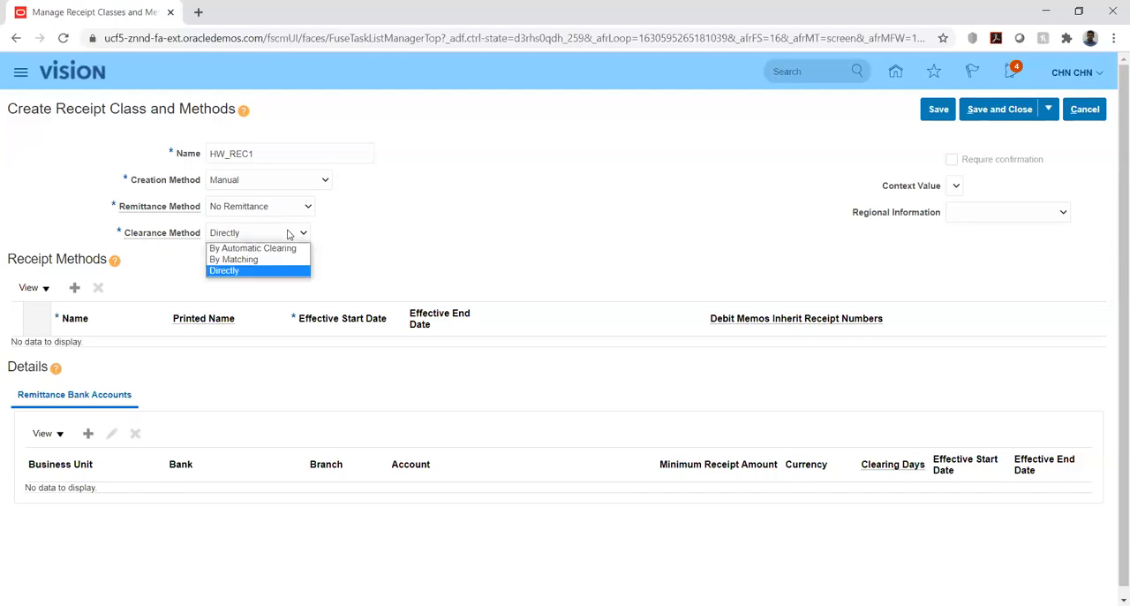
{"action": "left_click", "coordinate": [385, 236]}
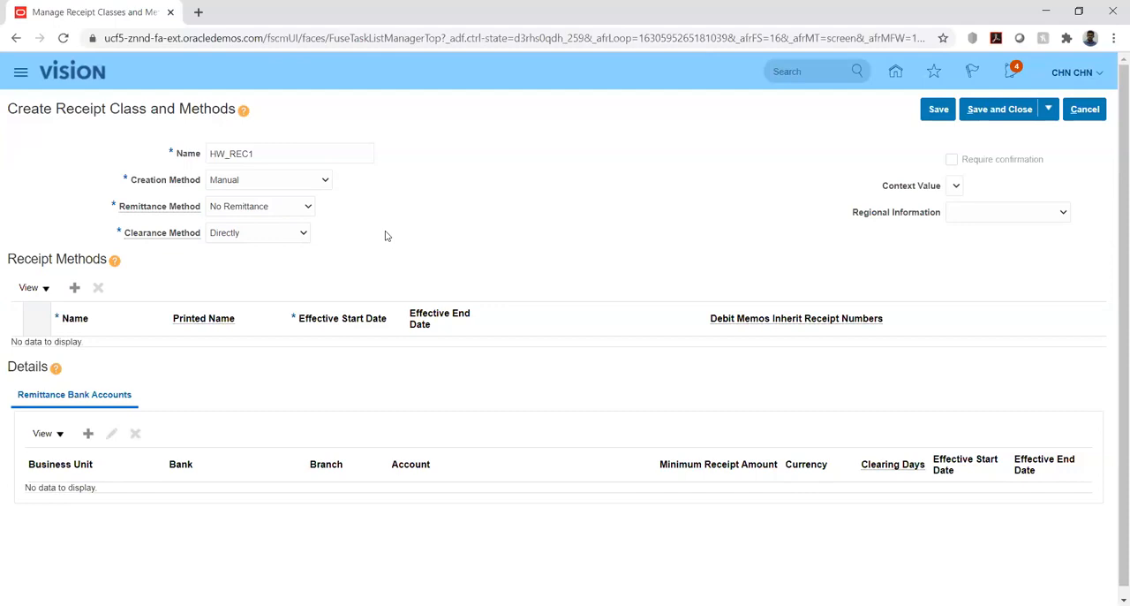
Set receipt class HW_REC1's remittance method to Standard and its clearance method to By Matching.
{"action": "left_click", "coordinate": [273, 208]}
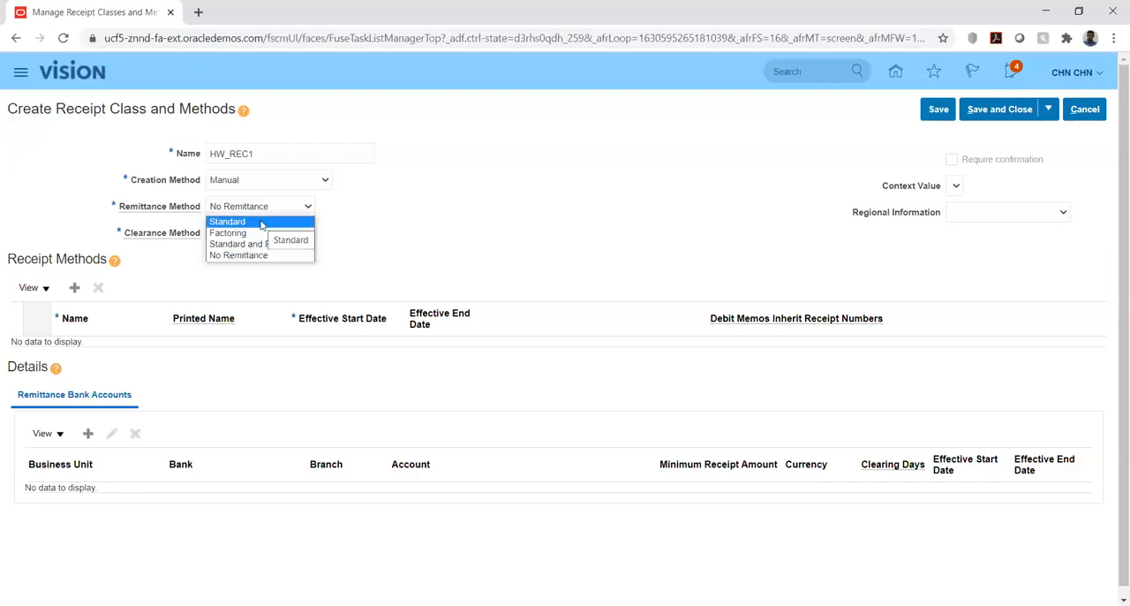
{"action": "left_click", "coordinate": [261, 225]}
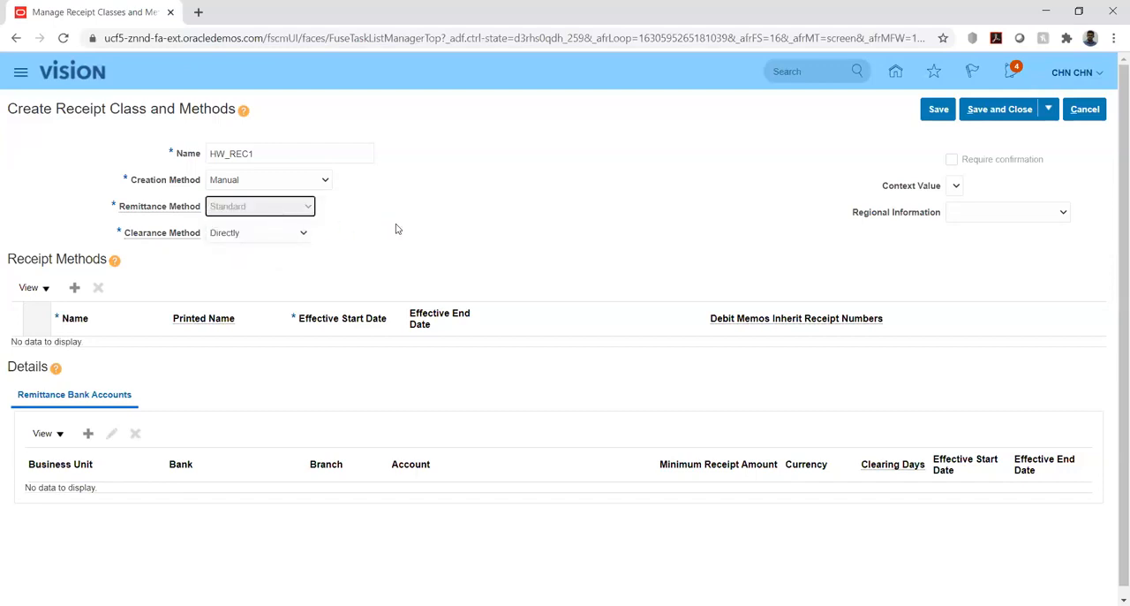
{"action": "left_click", "coordinate": [291, 235]}
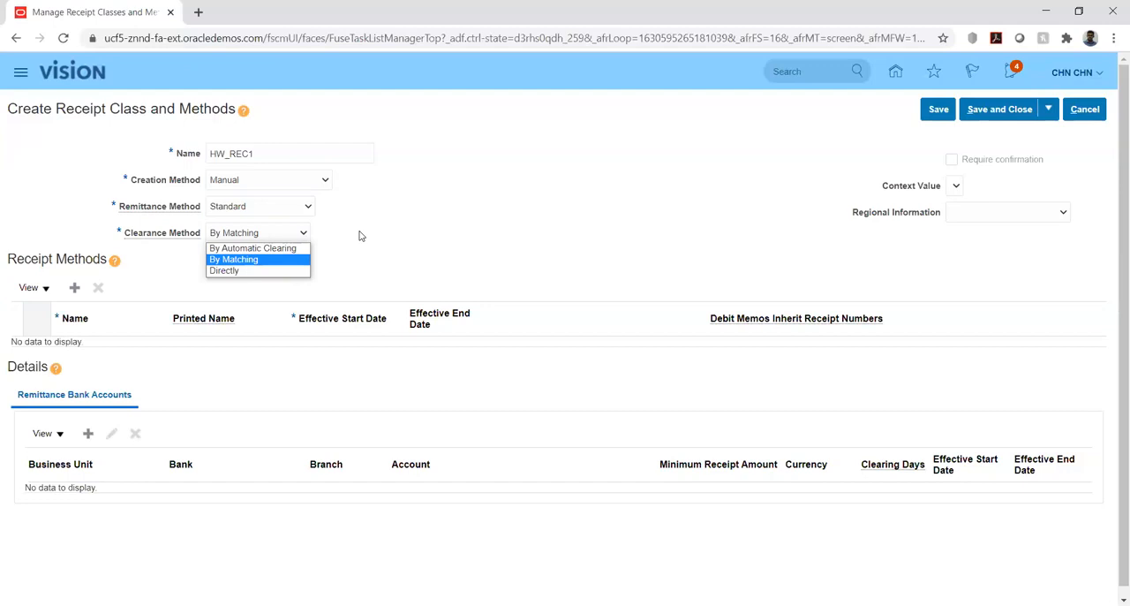
{"action": "left_click", "coordinate": [254, 260]}
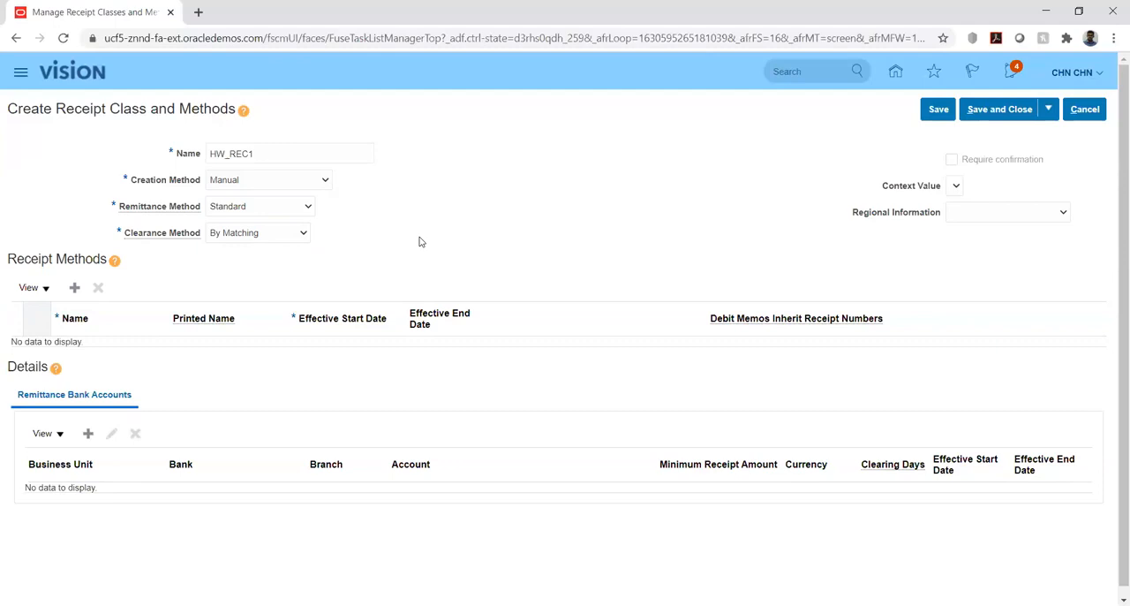
Try By Automatic Clearing as the clearance method, and return it to By Matching.
{"action": "left_click", "coordinate": [284, 233]}
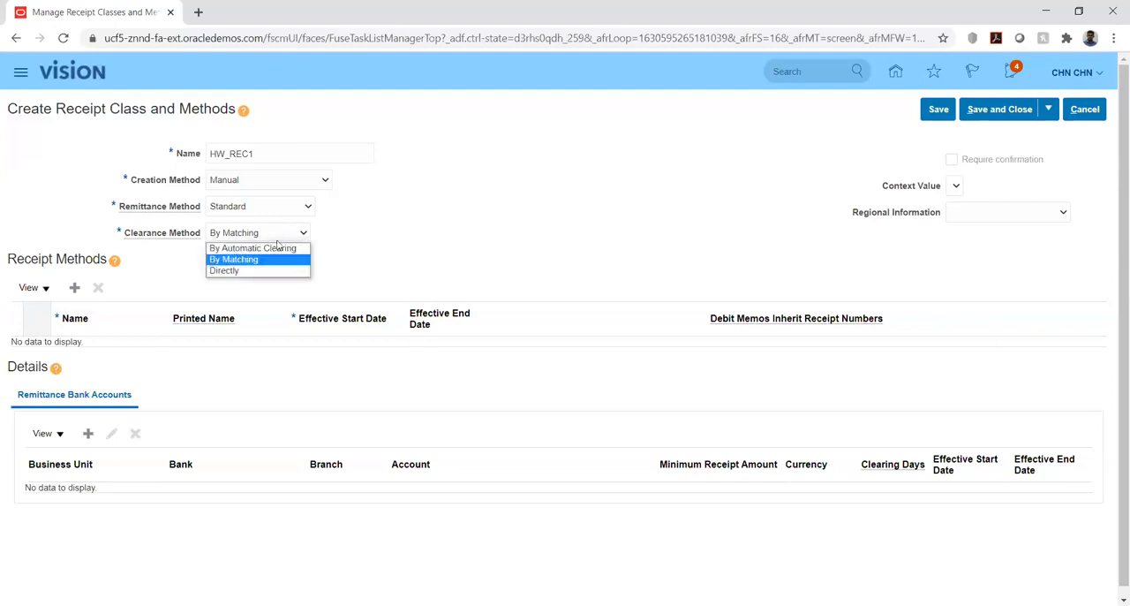
{"action": "left_click", "coordinate": [275, 250]}
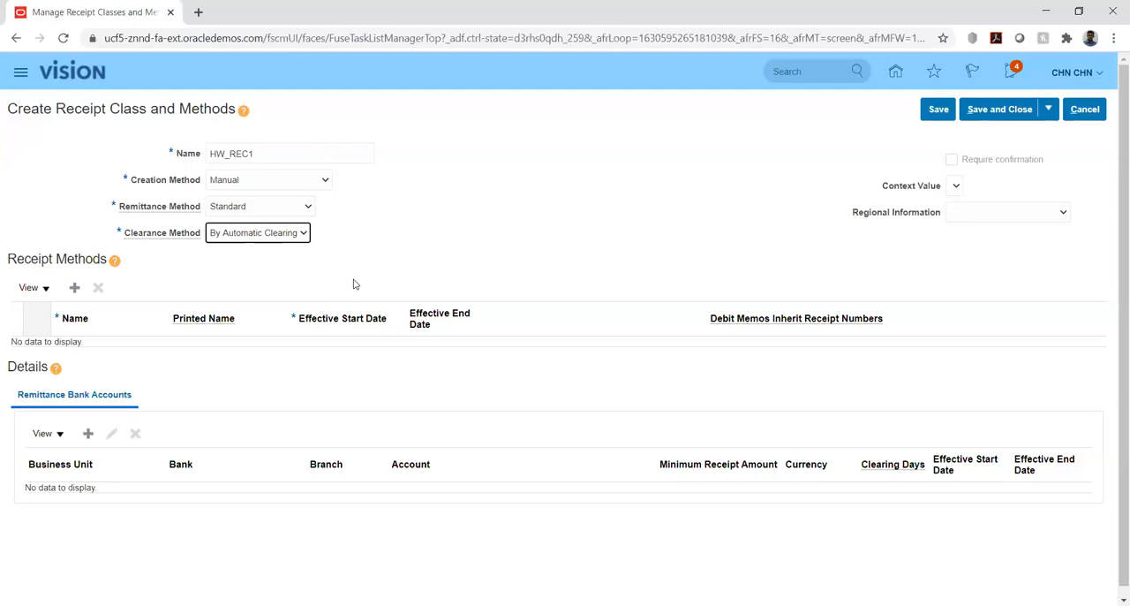
{"action": "left_click", "coordinate": [300, 234]}
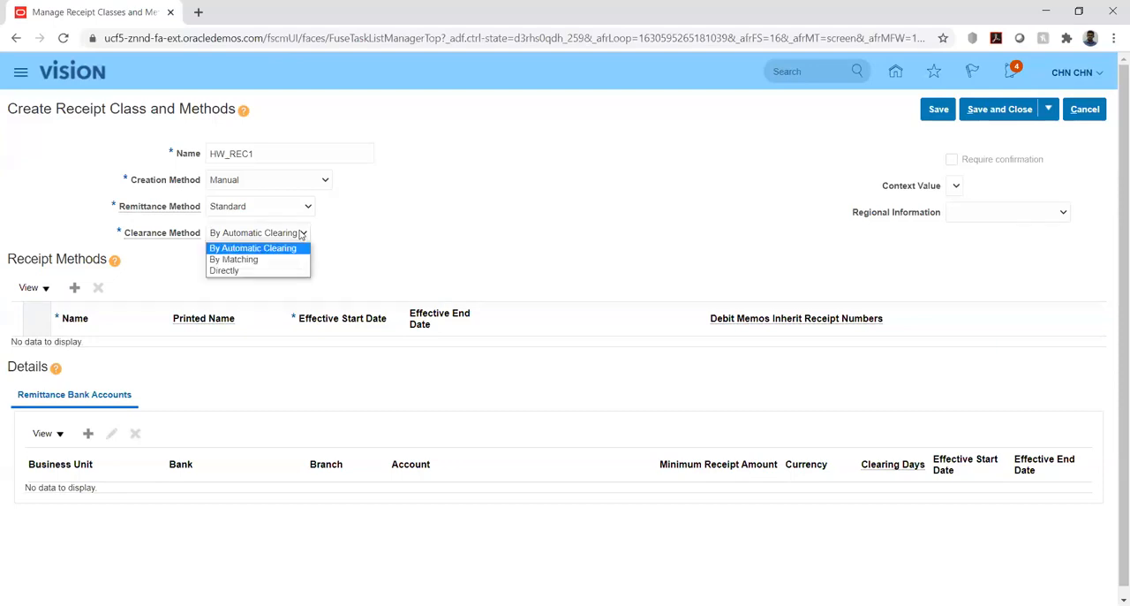
{"action": "left_click", "coordinate": [273, 261]}
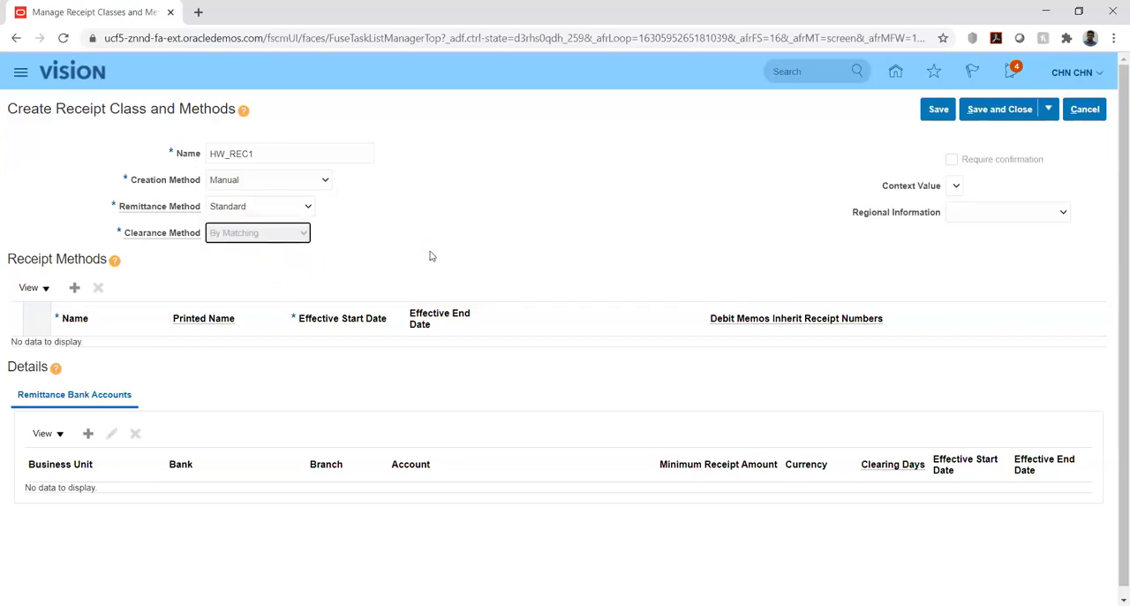
Add receipt method HW_REC_MTD! with the same printed name, and have debit memos inherit receipt numbers.
{"action": "scroll", "coordinate": [635, 182], "scroll_direction": "down", "scroll_amount": 1}
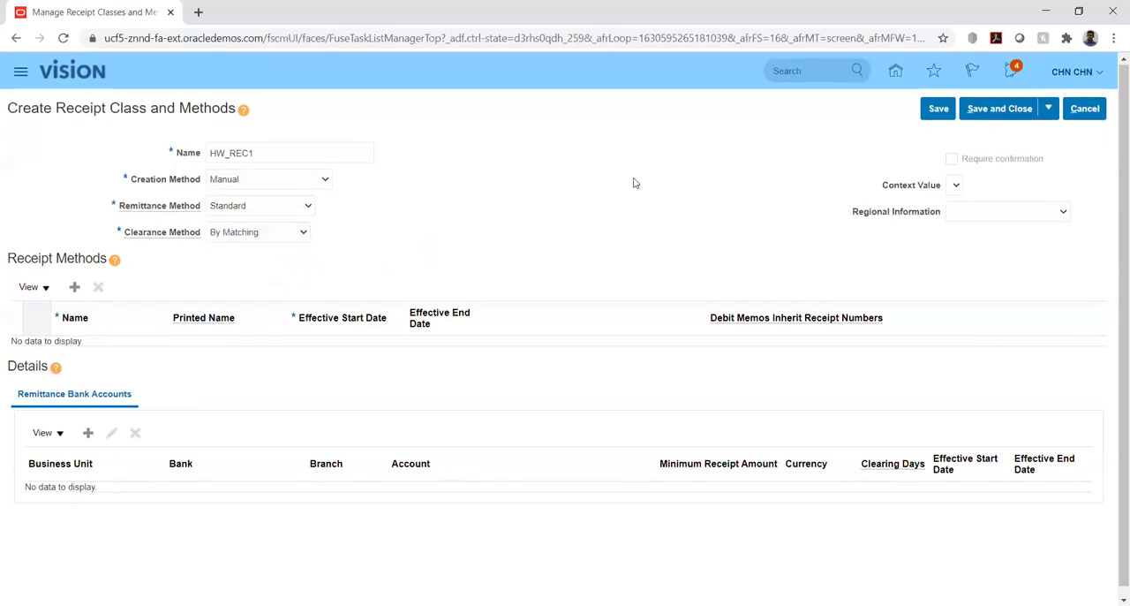
{"action": "left_click", "coordinate": [74, 278]}
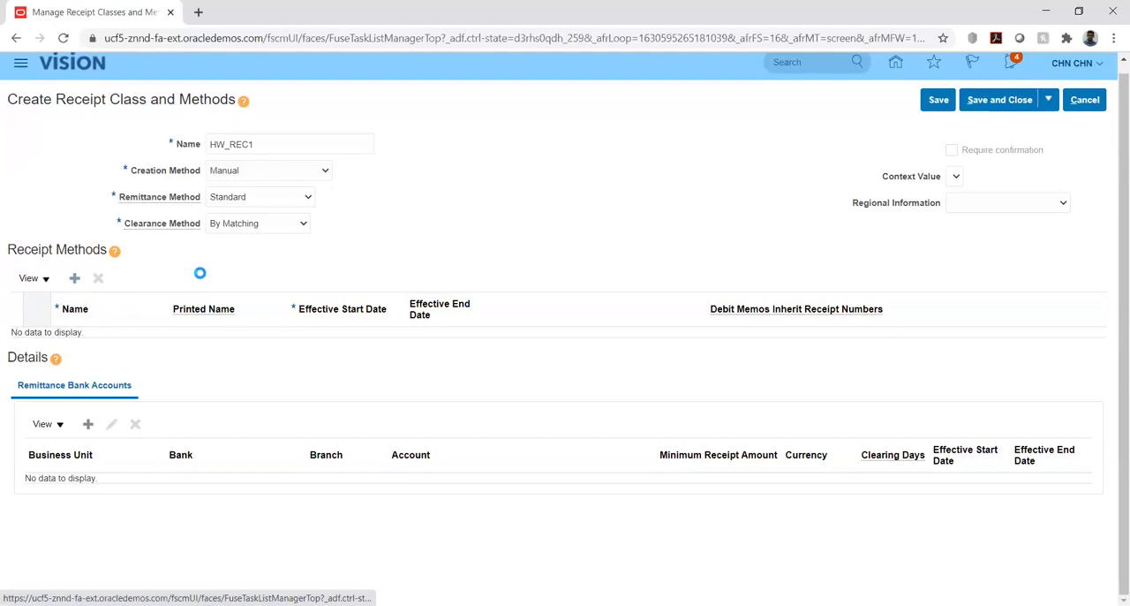
{"action": "left_click", "coordinate": [73, 341]}
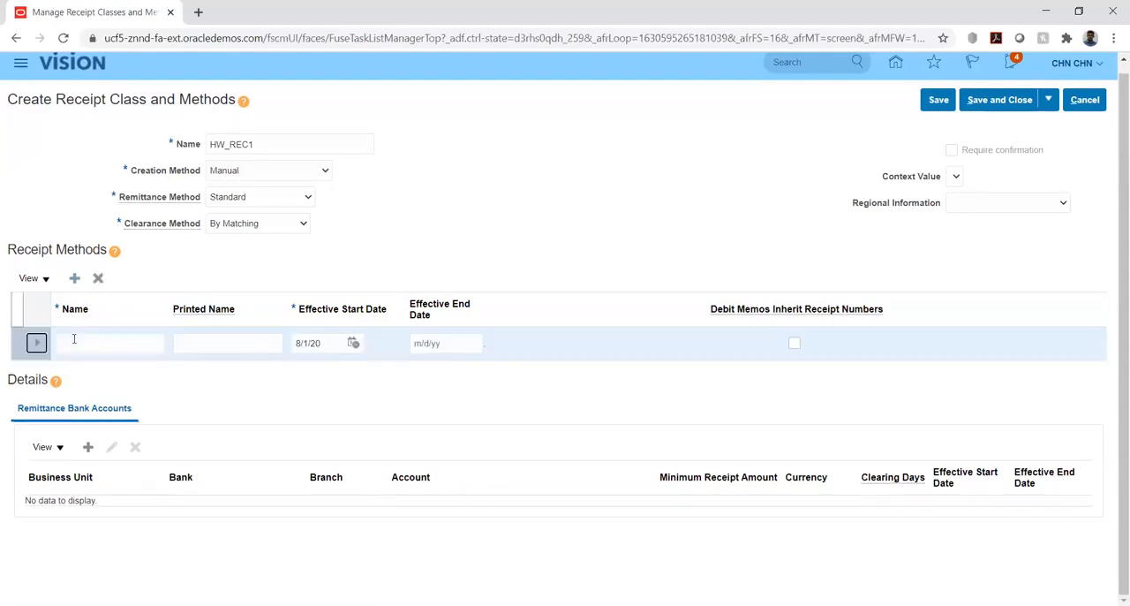
{"action": "left_click", "coordinate": [74, 341]}
{"action": "type", "text": "HW_REC"}
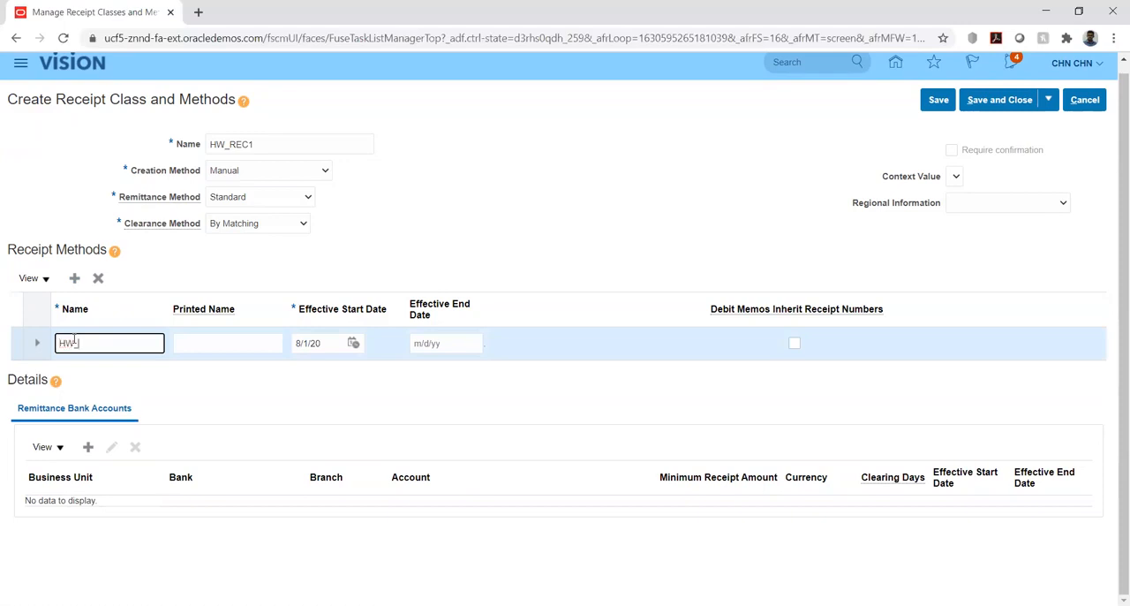
{"action": "type", "text": "_MTD1"}
{"action": "double_click", "coordinate": [67, 344]}
{"action": "key", "text": "ctrl+c"}
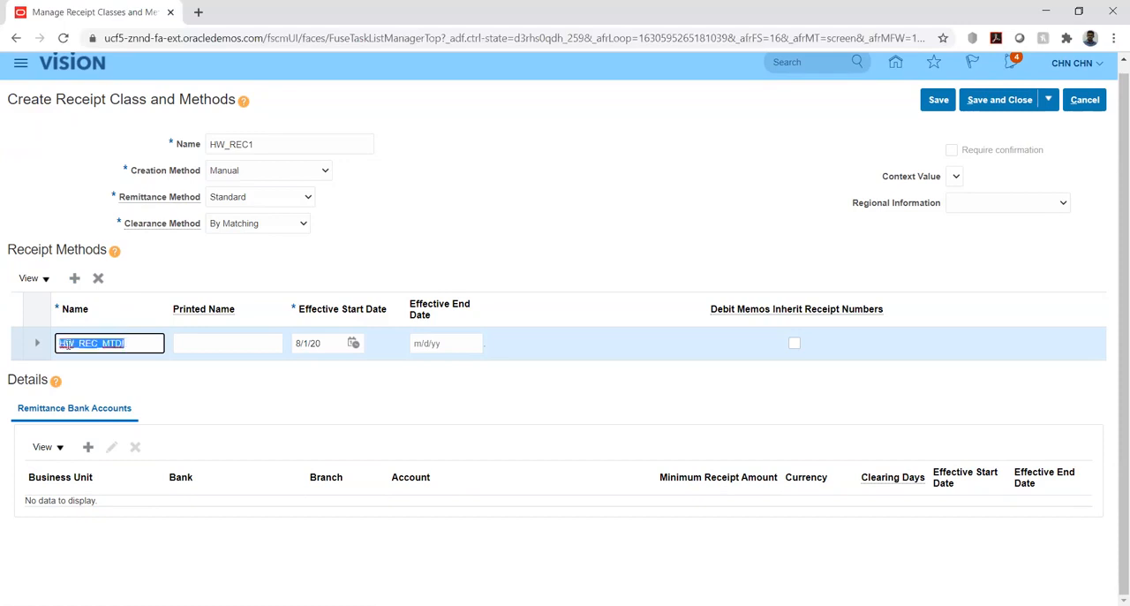
{"action": "key", "text": "Tab"}
{"action": "key", "text": "ctrl+v"}
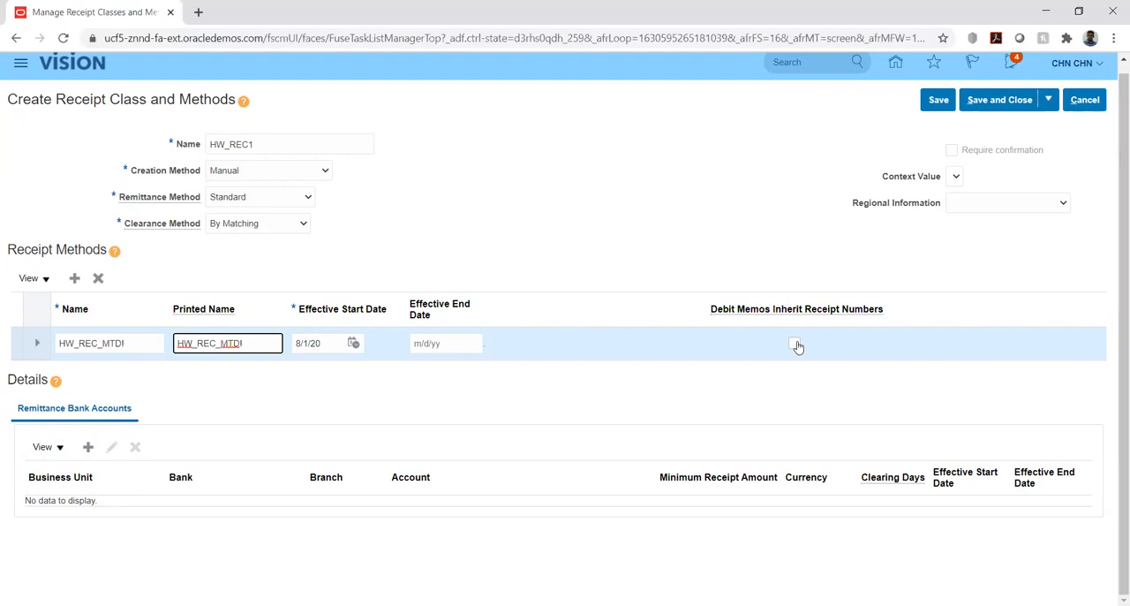
{"action": "left_click", "coordinate": [794, 344]}
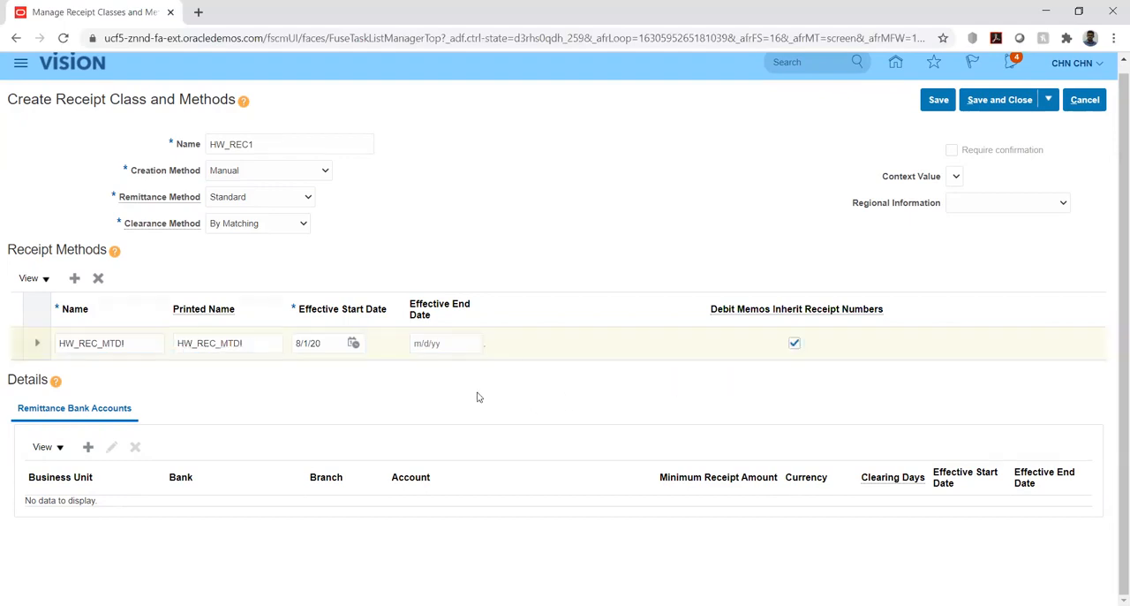
Add a remittance bank account for business unit HW_BU1 with bank HW_Bank, branch HW_Branch and account HW_Account.
{"action": "left_click", "coordinate": [88, 448]}
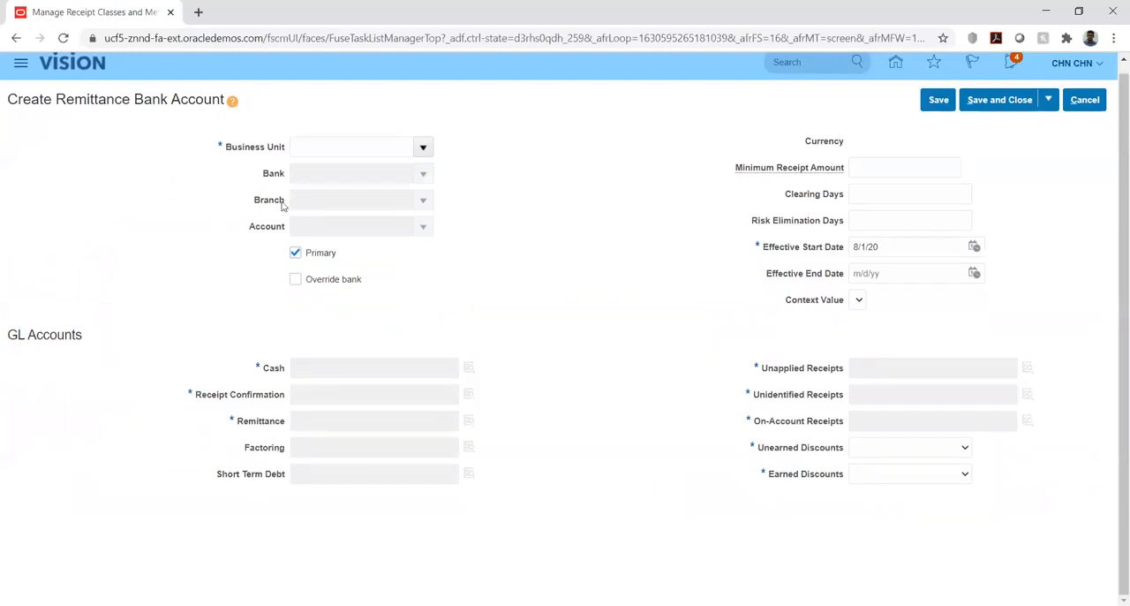
{"action": "left_click", "coordinate": [351, 150]}
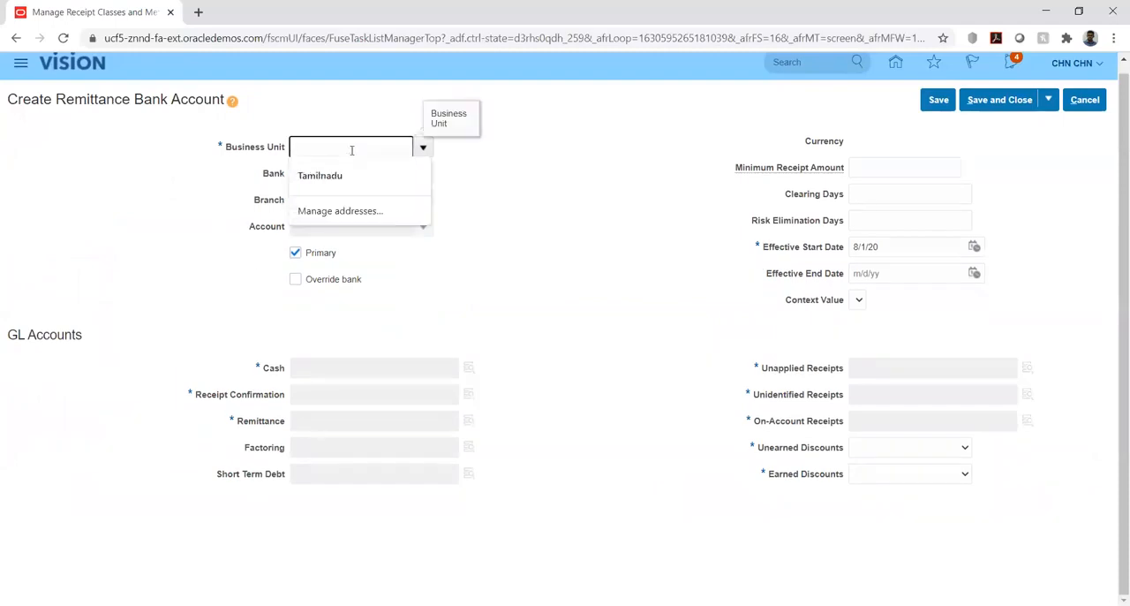
{"action": "type", "text": "hw"}
{"action": "key", "text": "Tab"}
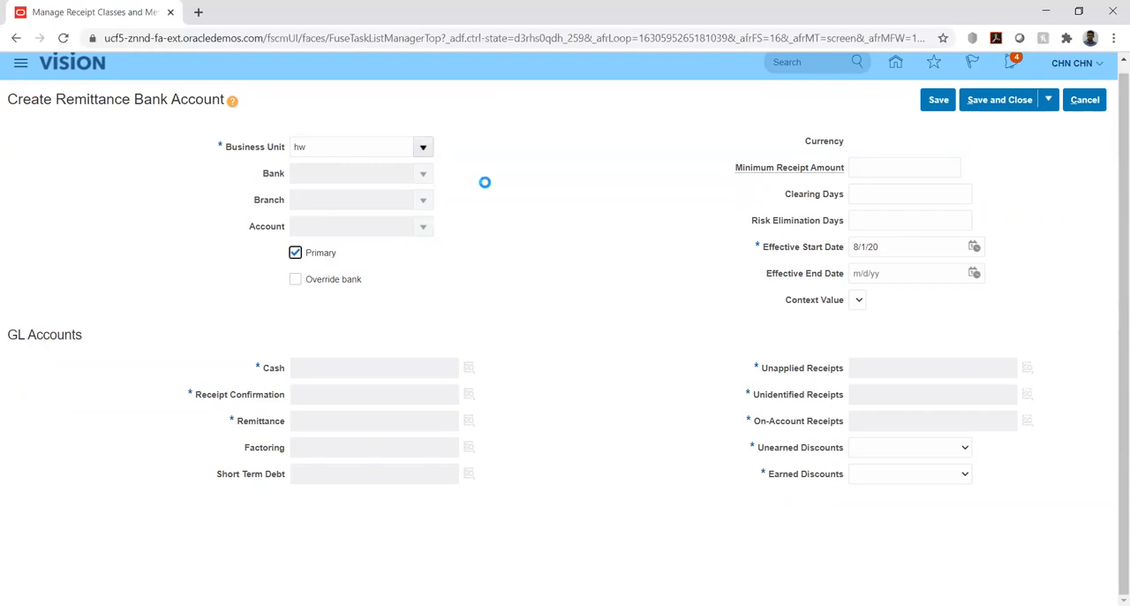
{"action": "left_click", "coordinate": [346, 173]}
{"action": "type", "text": "hw"}
{"action": "key", "text": "Tab"}
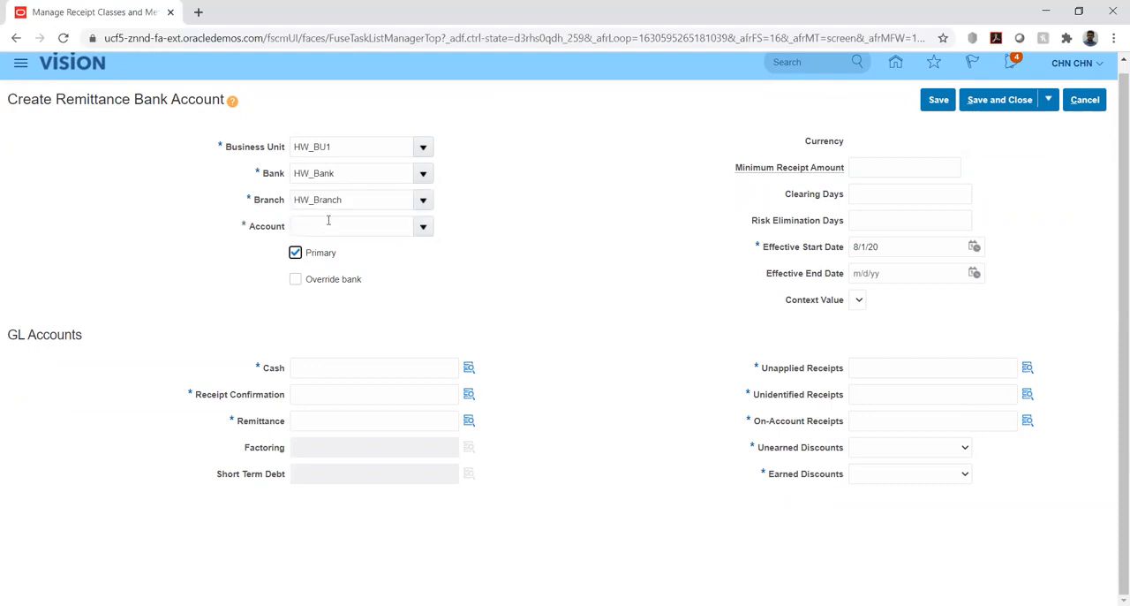
{"action": "left_click", "coordinate": [333, 222]}
{"action": "type", "text": "hw"}
{"action": "key", "text": "Tab"}
Set the remittance bank account's minimum receipt amount to 1.
{"action": "left_click", "coordinate": [868, 167]}
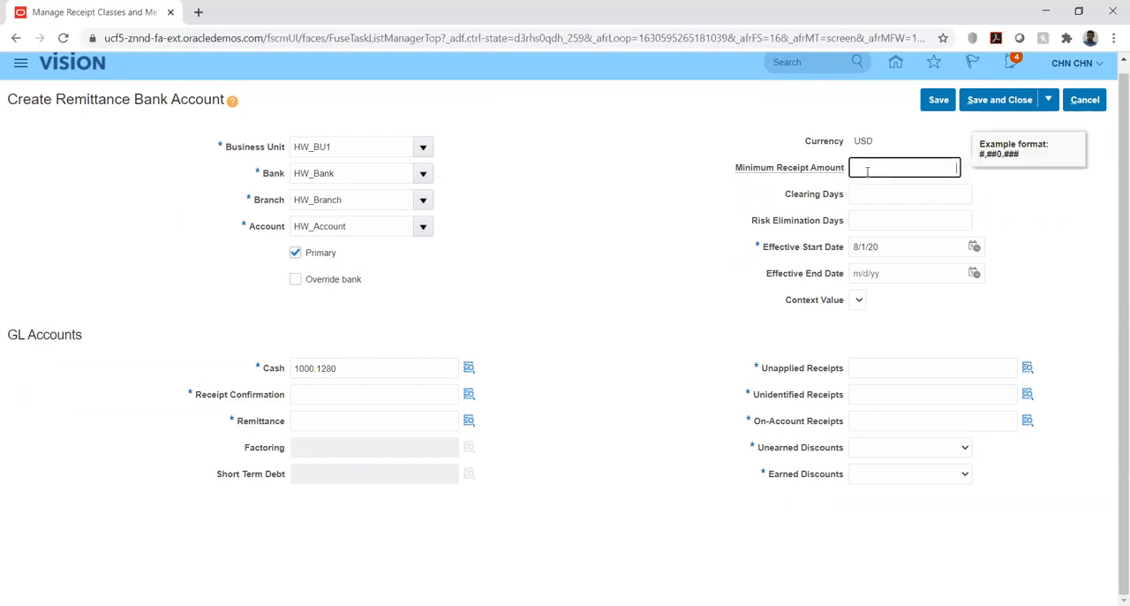
{"action": "type", "text": "1"}
{"action": "left_click", "coordinate": [1022, 205]}
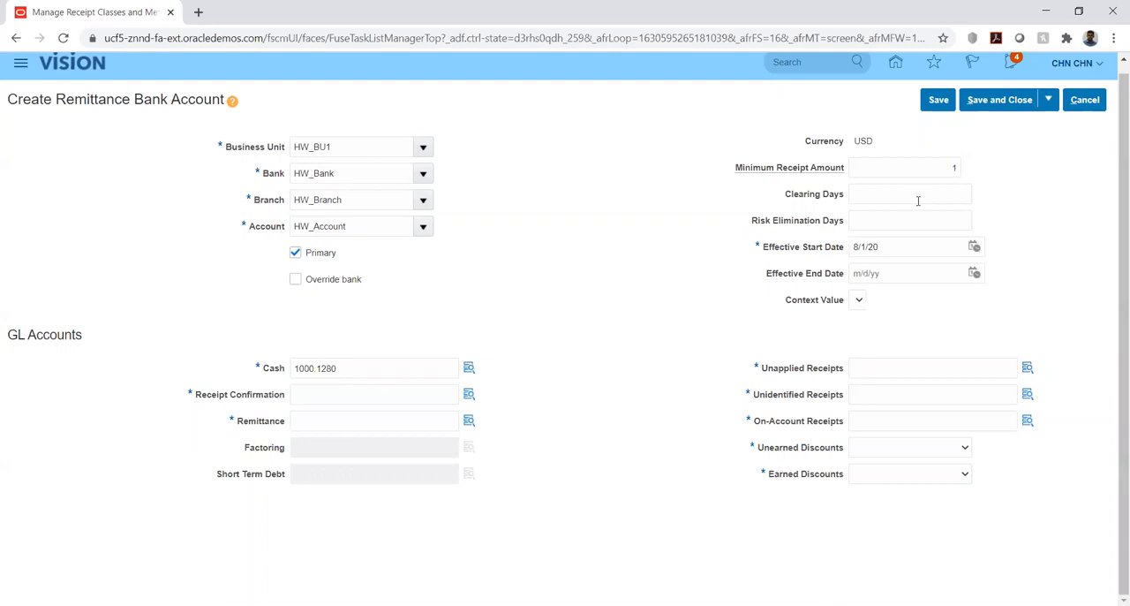
{"action": "left_click_drag", "start_coordinate": [752, 224], "coordinate": [844, 225]}
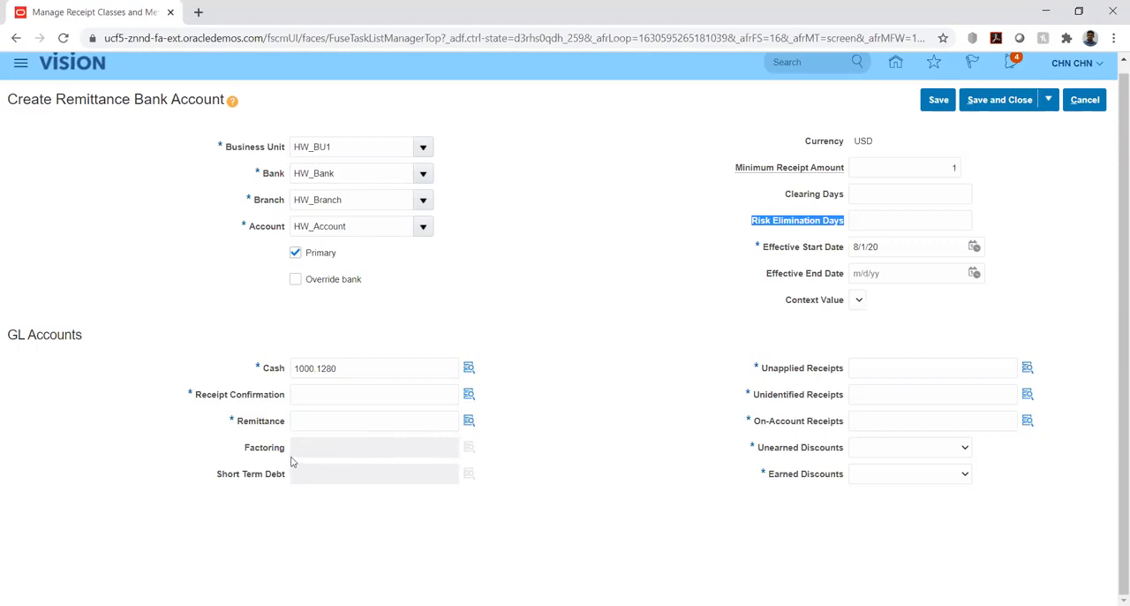
{"action": "left_click", "coordinate": [635, 327]}
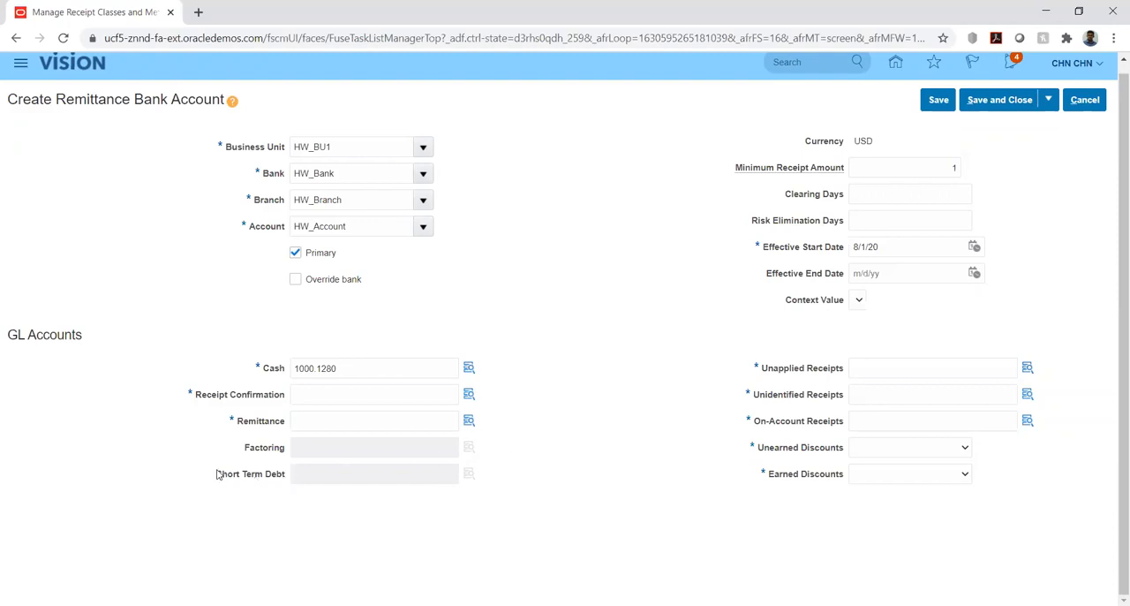
{"action": "left_click_drag", "start_coordinate": [216, 474], "coordinate": [286, 477]}
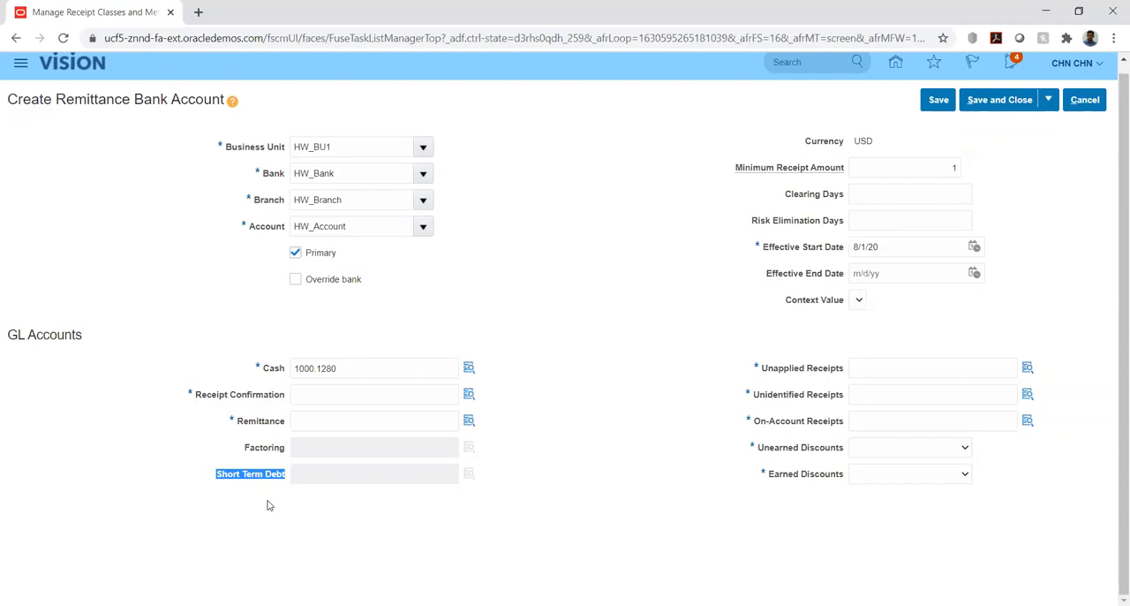
Copy the cash account combination 1000.1280 into Receipt Confirmation and open its account segments.
{"action": "double_click", "coordinate": [360, 369]}
{"action": "key", "text": "ctrl+c"}
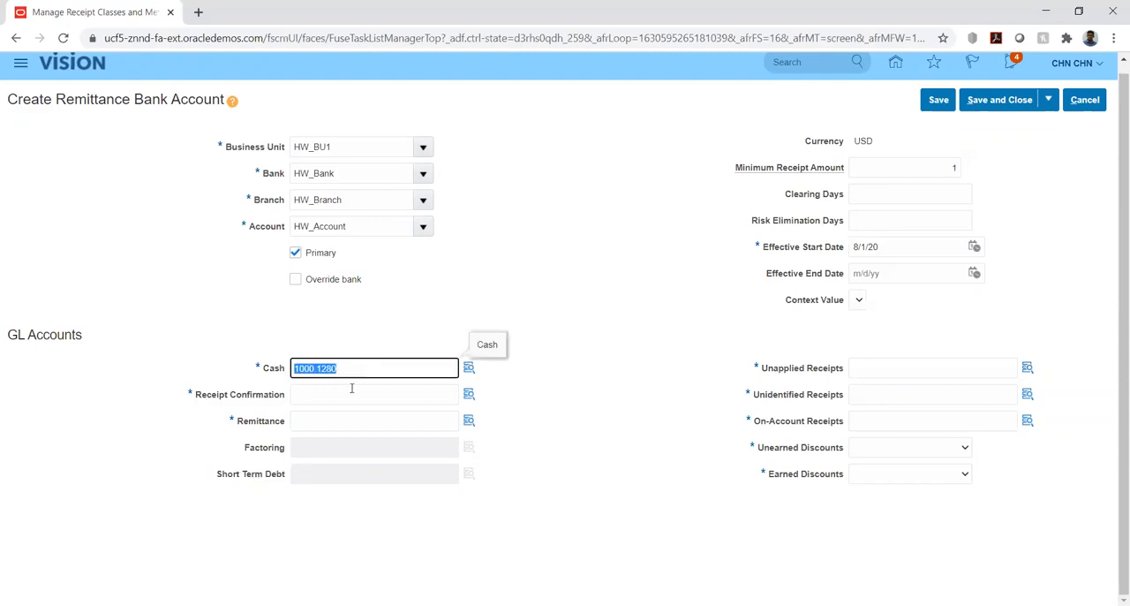
{"action": "left_click", "coordinate": [346, 397]}
{"action": "key", "text": "ctrl+v"}
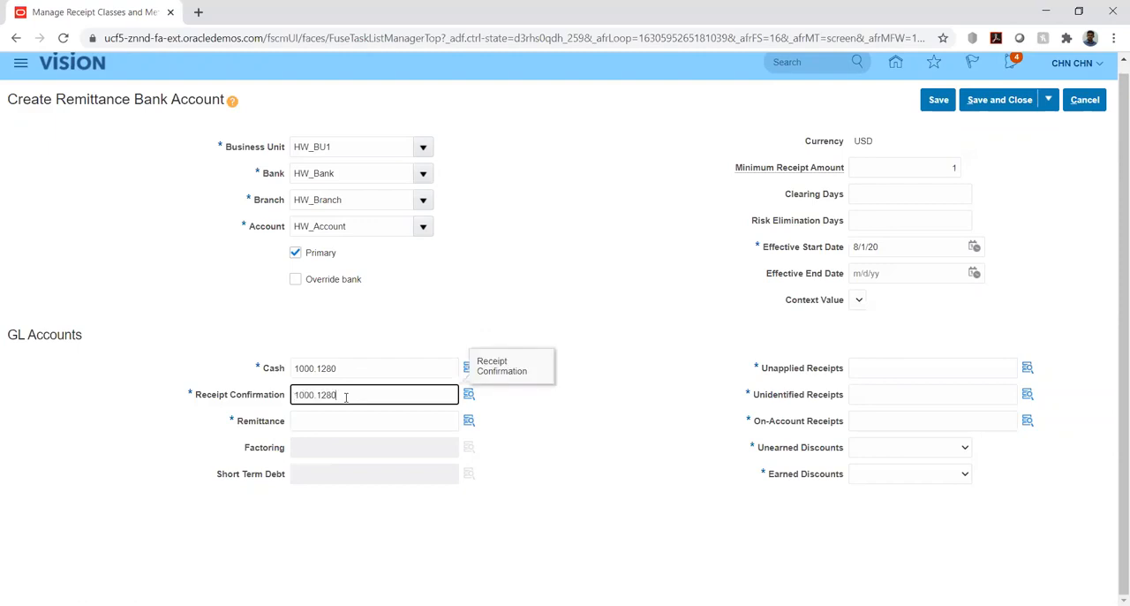
{"action": "left_click", "coordinate": [468, 395]}
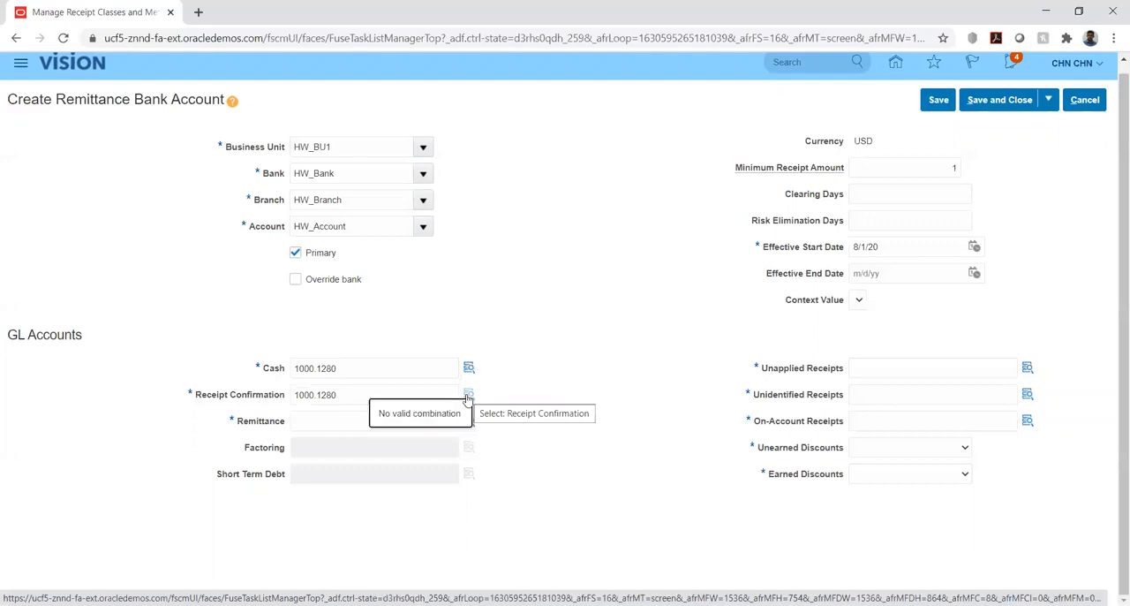
{"action": "left_click", "coordinate": [468, 398]}
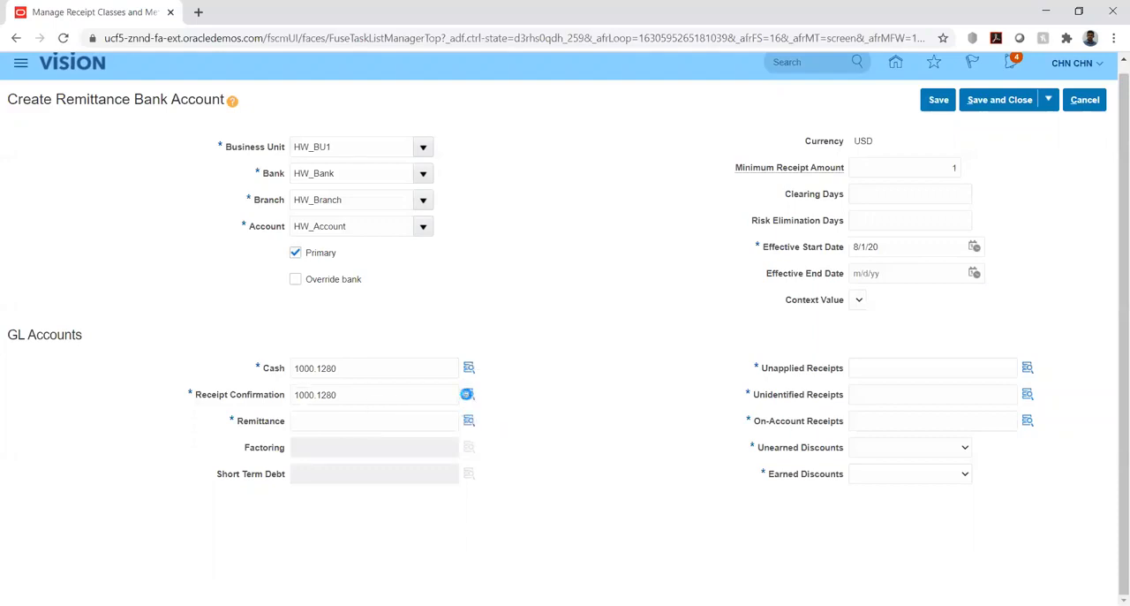
{"action": "left_click", "coordinate": [468, 400]}
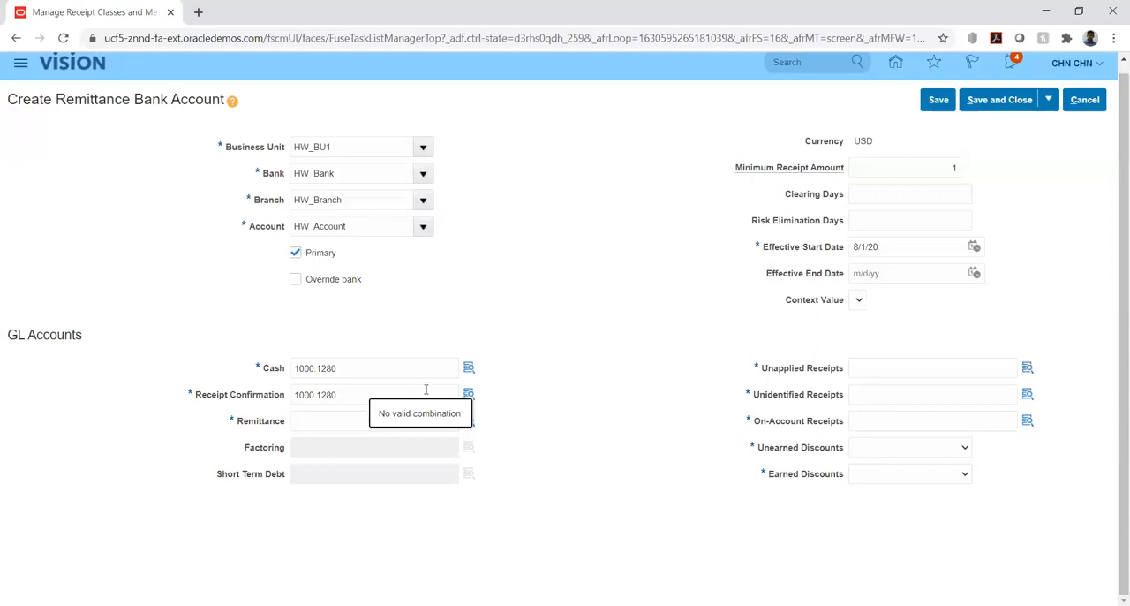
{"action": "left_click", "coordinate": [470, 396]}
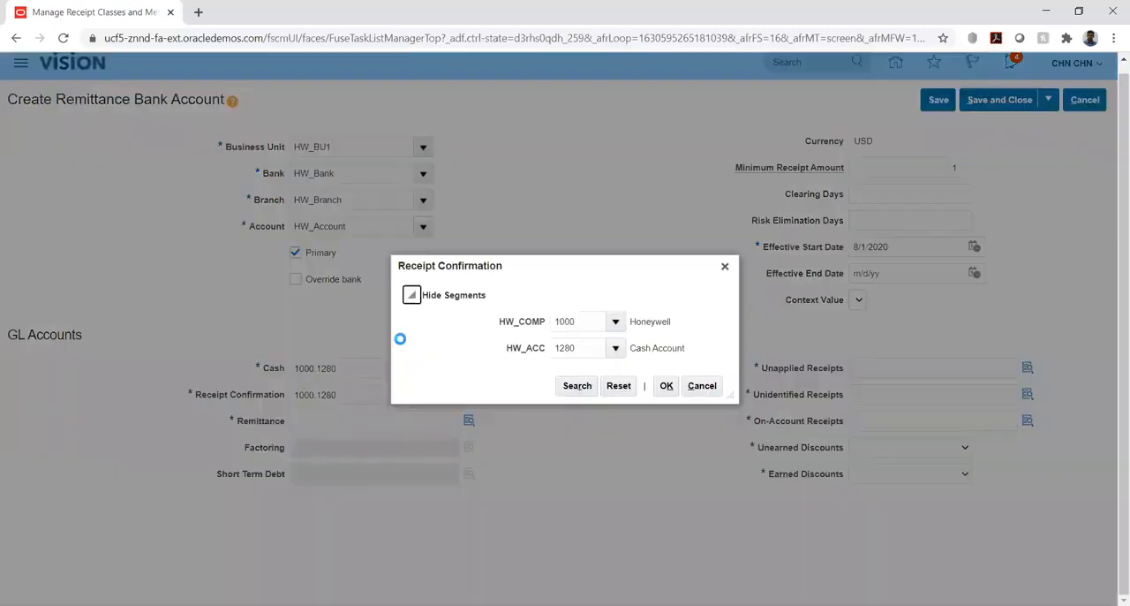
Clear the HW_ACC segment of the Receipt Confirmation account and open the search for its values.
{"action": "left_click", "coordinate": [584, 351]}
{"action": "double_click", "coordinate": [584, 350]}
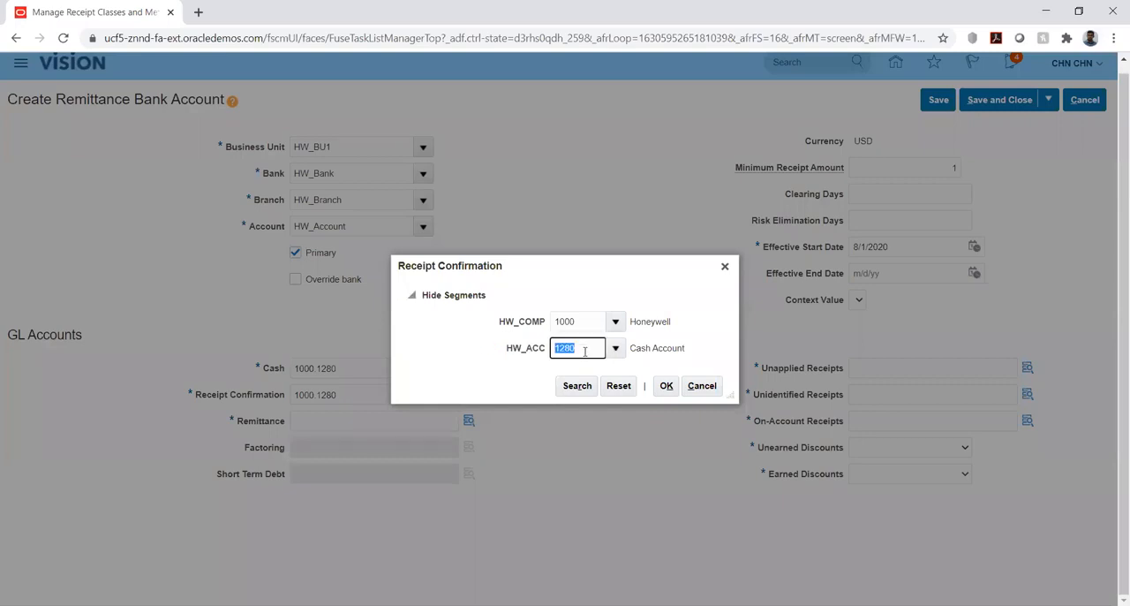
{"action": "key", "text": "BackSpace"}
{"action": "key", "text": "Tab"}
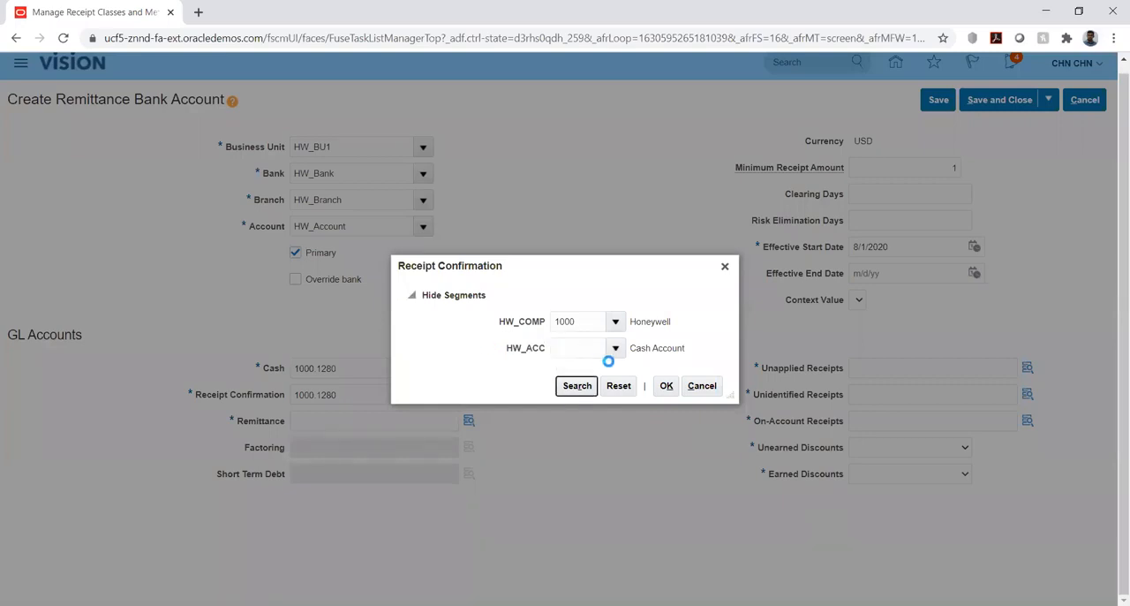
{"action": "left_click", "coordinate": [616, 349]}
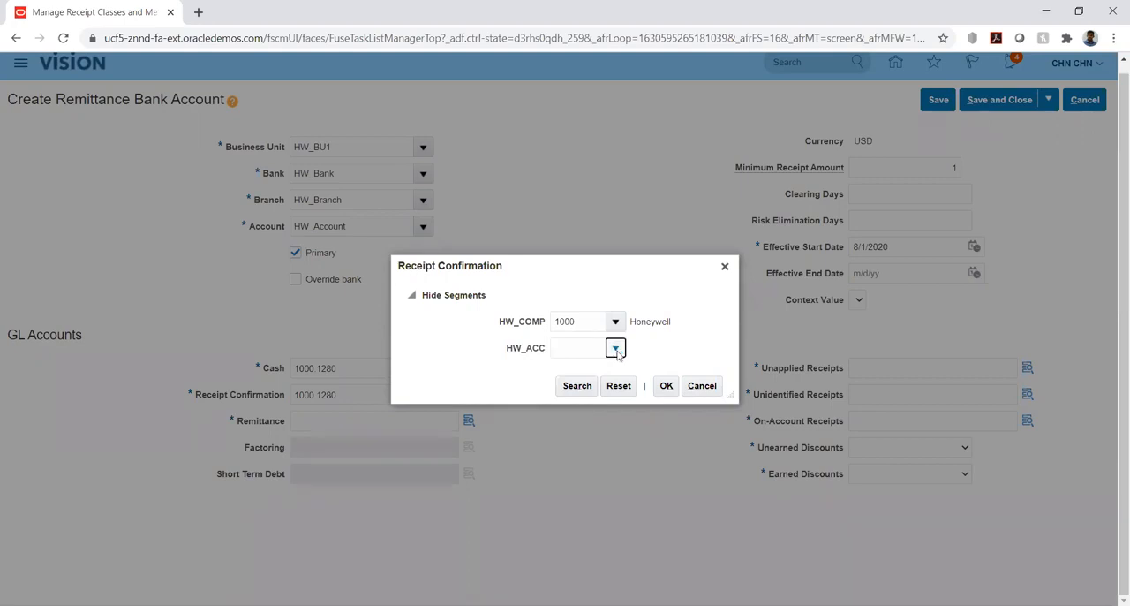
{"action": "left_click", "coordinate": [570, 592]}
{"action": "left_click", "coordinate": [556, 333]}
Search the HW_ACC values by description for %rec% and look through the matching accounts.
{"action": "type", "text": "%re"}
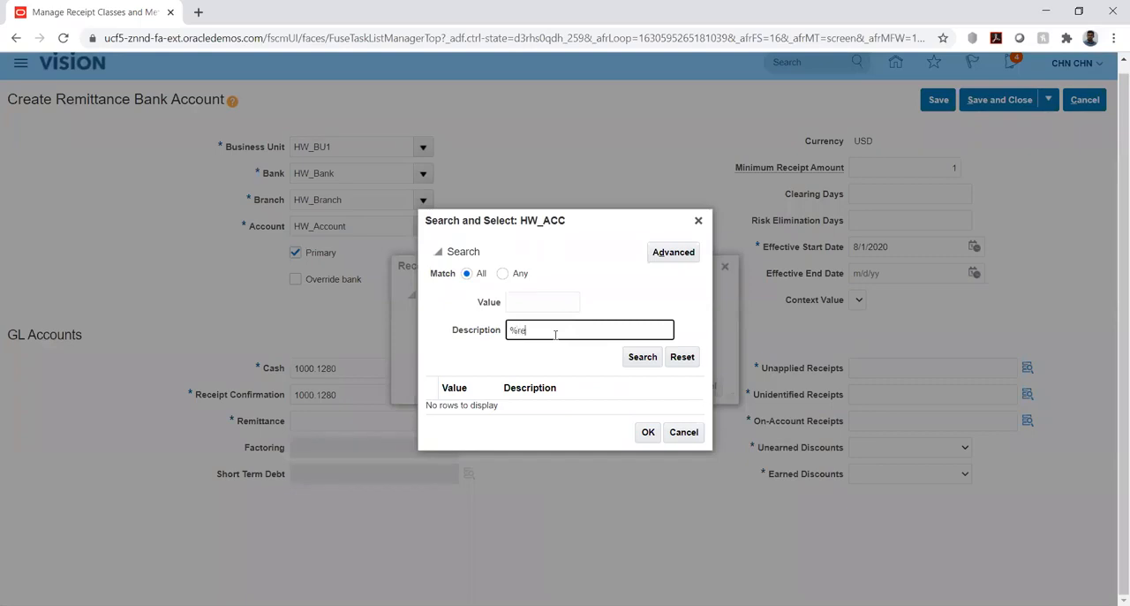
{"action": "type", "text": "c%con%"}
{"action": "left_click", "coordinate": [641, 360]}
{"action": "triple_click", "coordinate": [522, 331]}
{"action": "type", "text": "%rec%"}
{"action": "key", "text": "Return"}
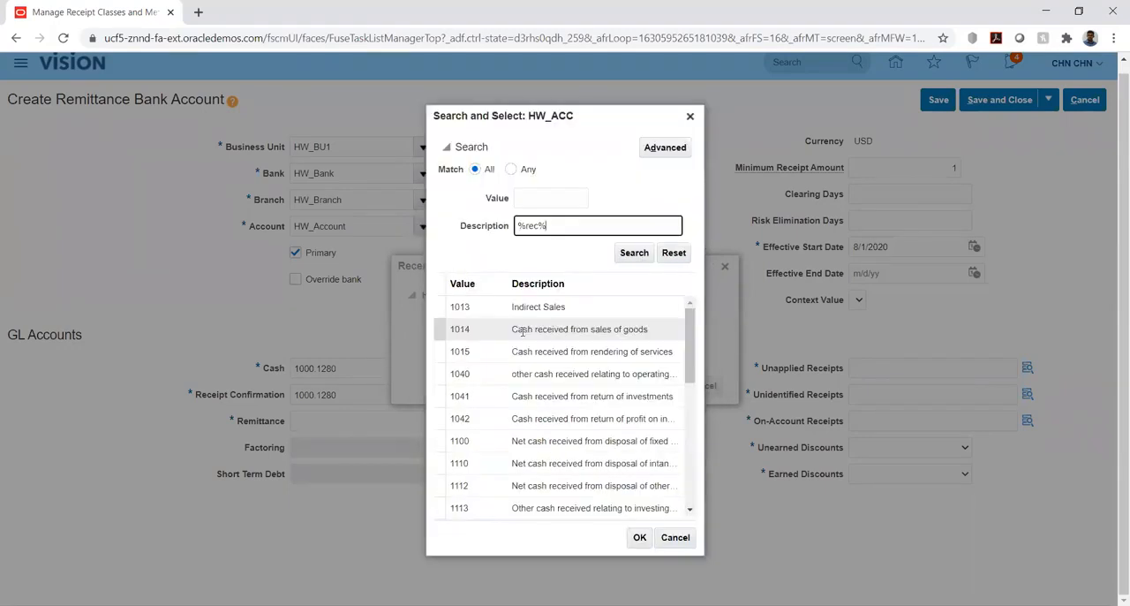
{"action": "scroll", "coordinate": [579, 325], "scroll_direction": "down", "scroll_amount": 3}
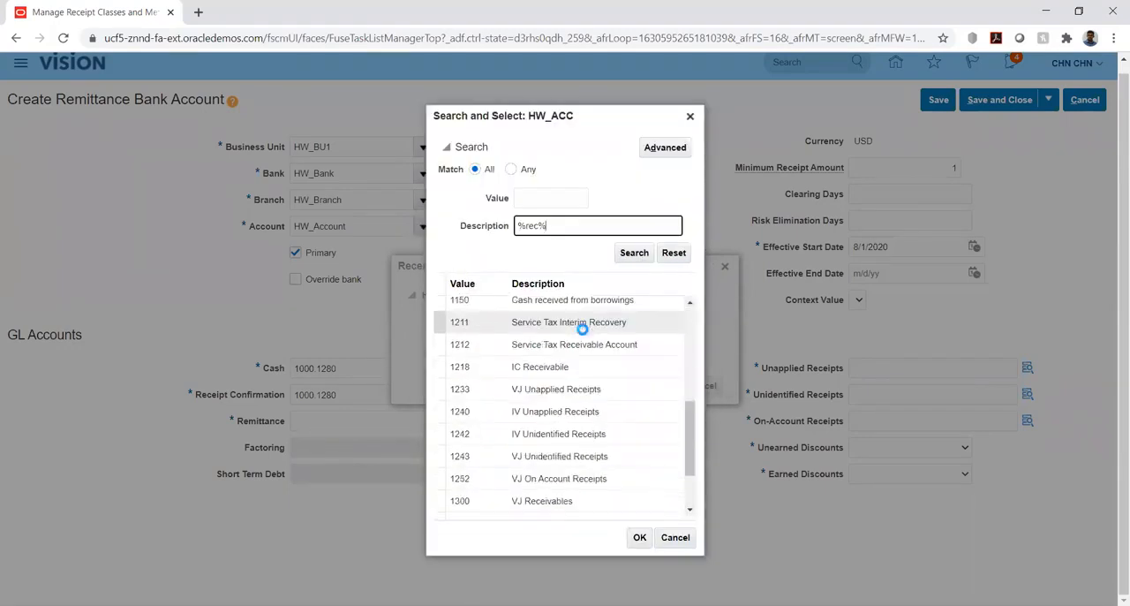
Search the descriptions for %receipt% and assign account 1450 Confirmed Receipts to Receipt Confirmation.
{"action": "left_click", "coordinate": [540, 226]}
{"action": "type", "text": "eipt%"}
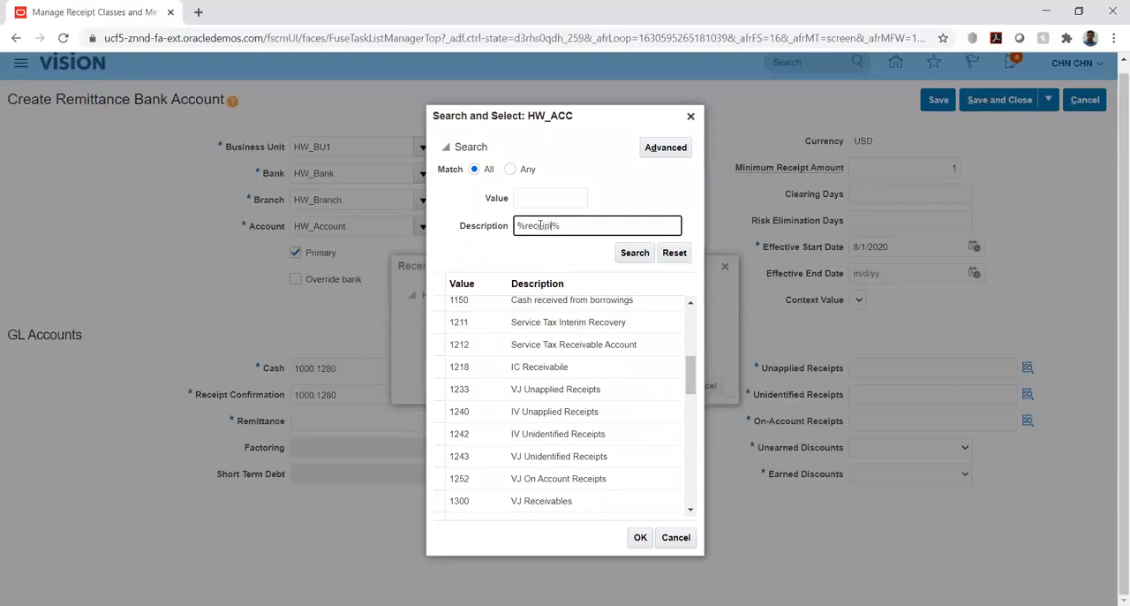
{"action": "left_click", "coordinate": [635, 252]}
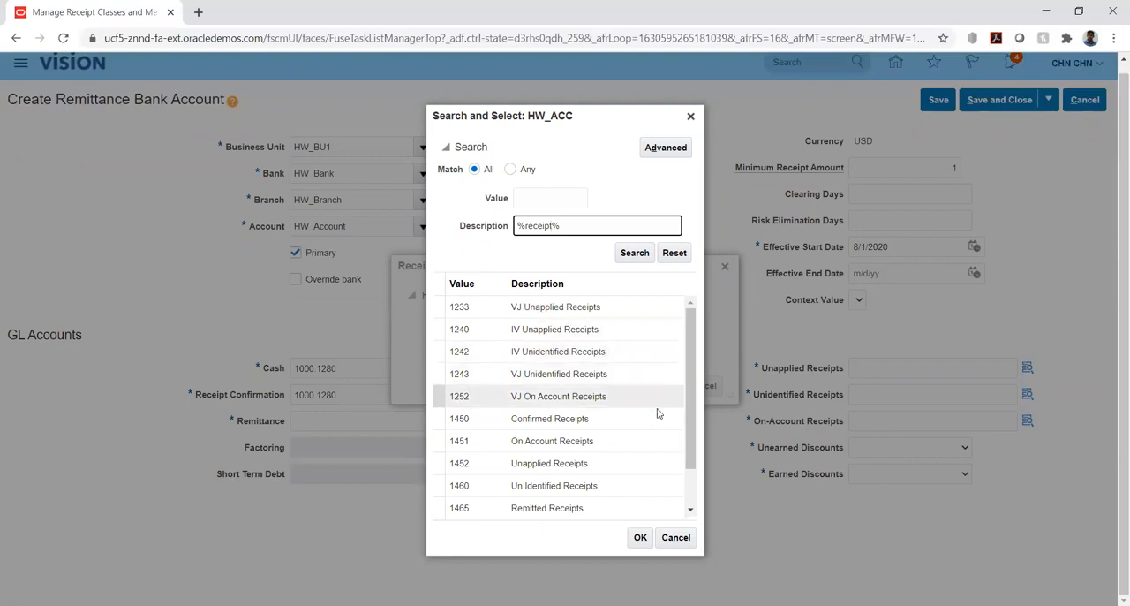
{"action": "left_click", "coordinate": [691, 511]}
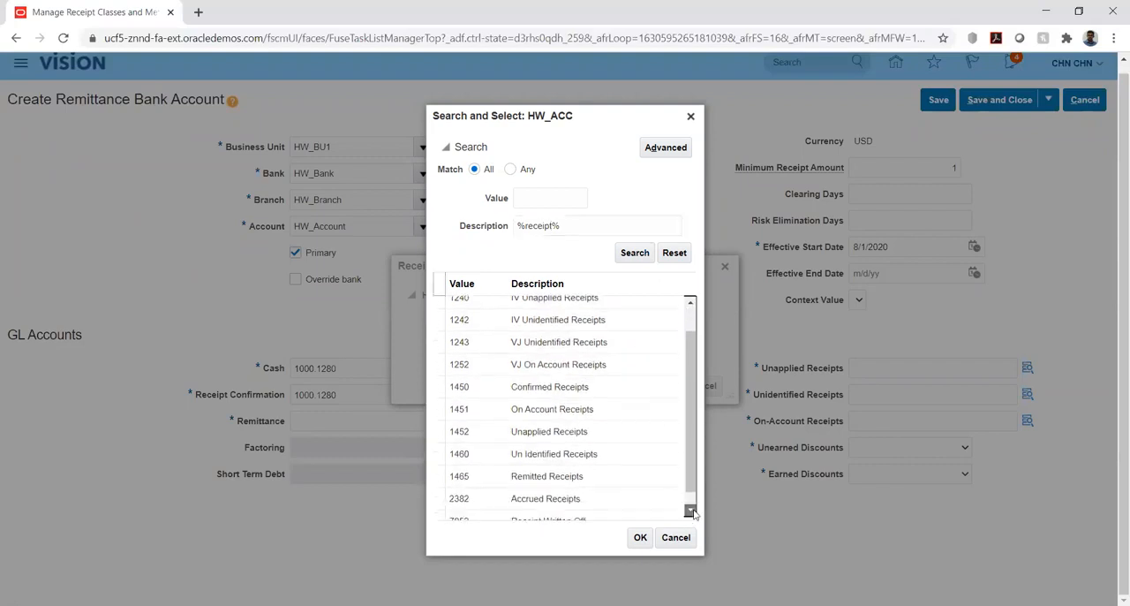
{"action": "left_click_drag", "start_coordinate": [692, 483], "coordinate": [690, 421]}
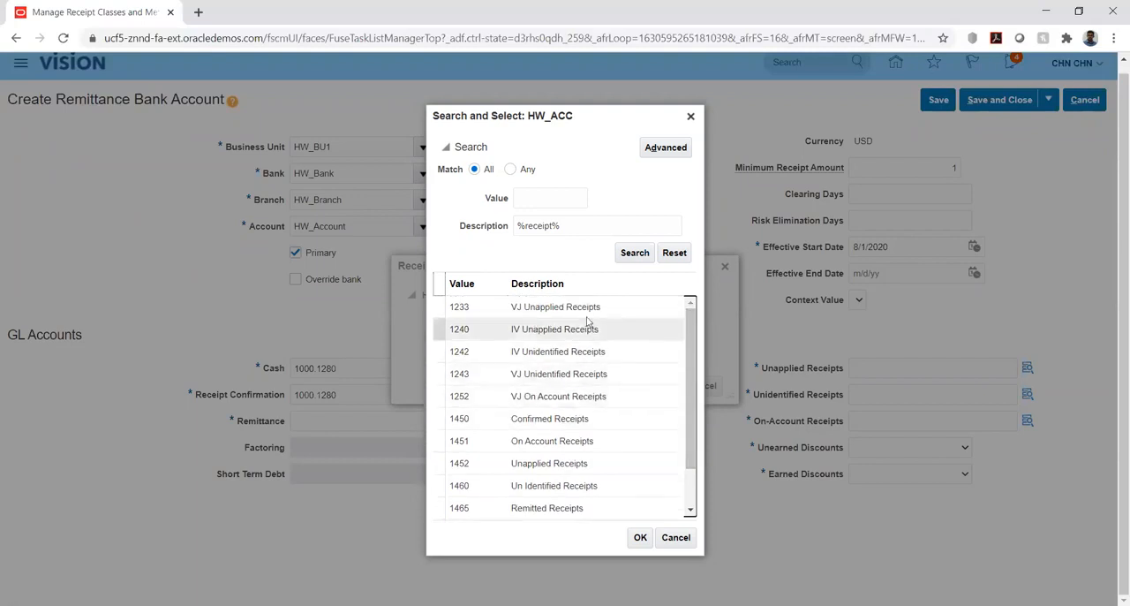
{"action": "left_click", "coordinate": [552, 419]}
{"action": "left_click", "coordinate": [636, 543]}
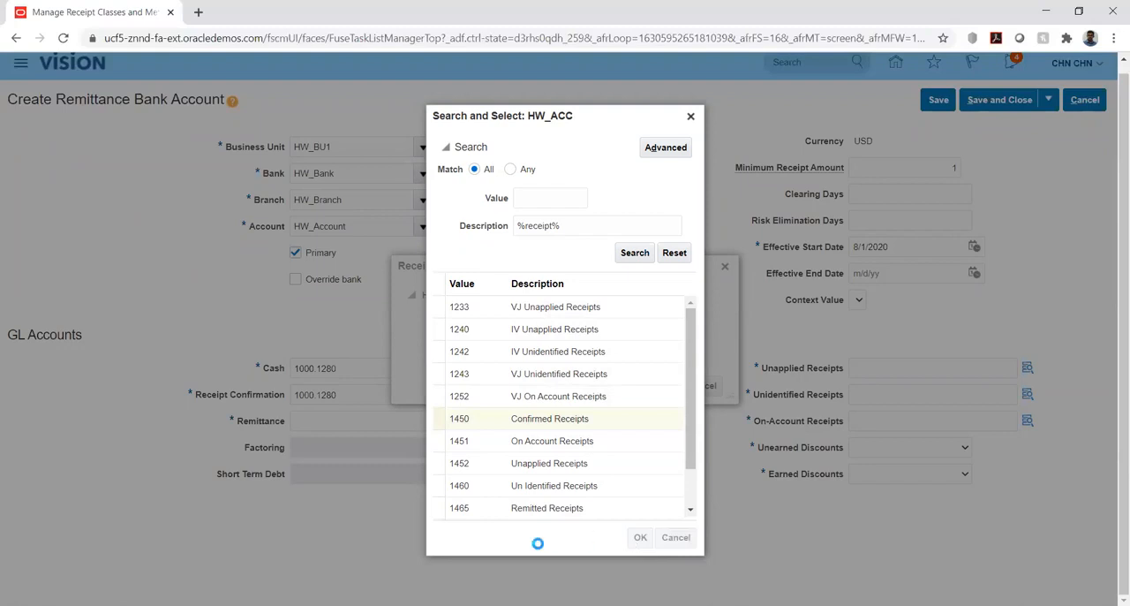
{"action": "left_click", "coordinate": [669, 387]}
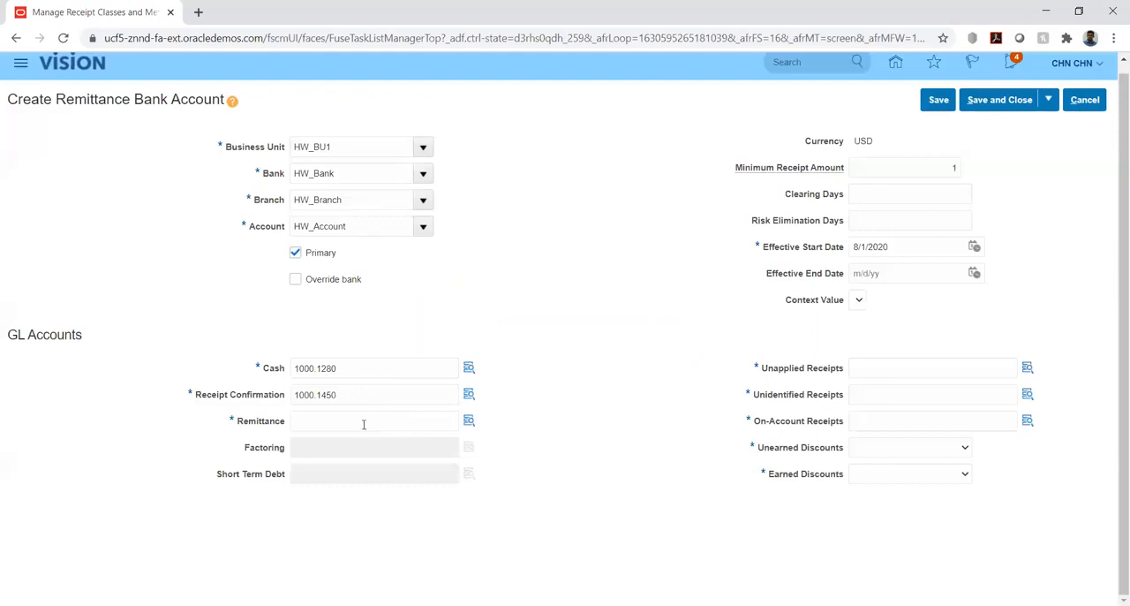
Copy the Receipt Confirmation combination 1000.1450 into Remittance and open its account segments.
{"action": "double_click", "coordinate": [357, 397]}
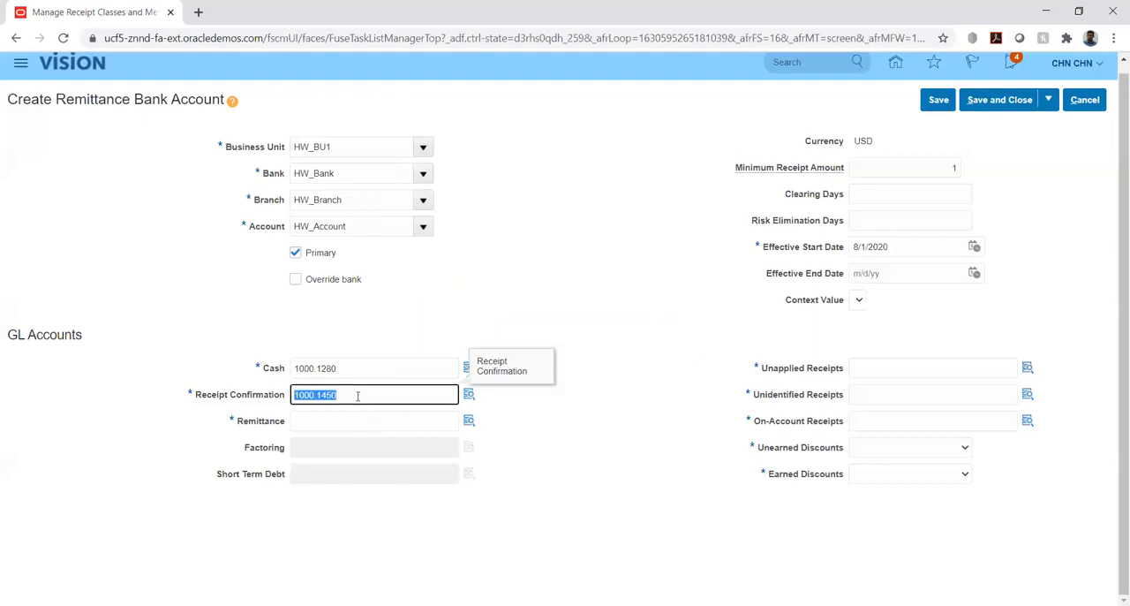
{"action": "key", "text": "ctrl+c"}
{"action": "key", "text": "Tab"}
{"action": "key", "text": "Tab"}
{"action": "key", "text": "ctrl+v"}
{"action": "left_click", "coordinate": [469, 422]}
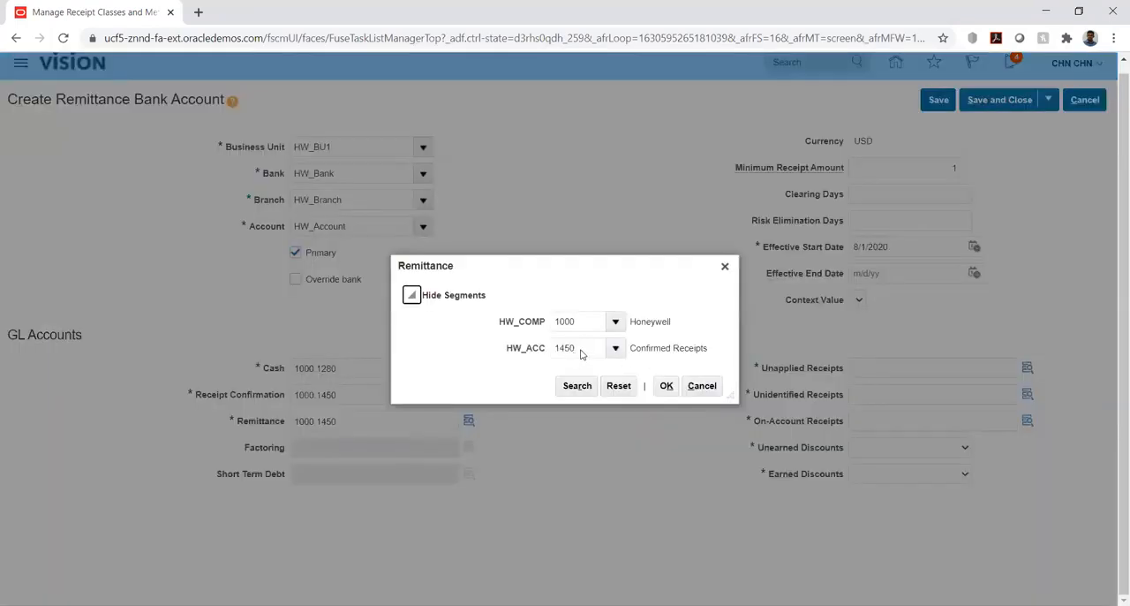
Clear the HW_ACC segment of the Remittance account and open the search for its values.
{"action": "double_click", "coordinate": [582, 348]}
{"action": "key", "text": "BackSpace"}
{"action": "left_click", "coordinate": [615, 348]}
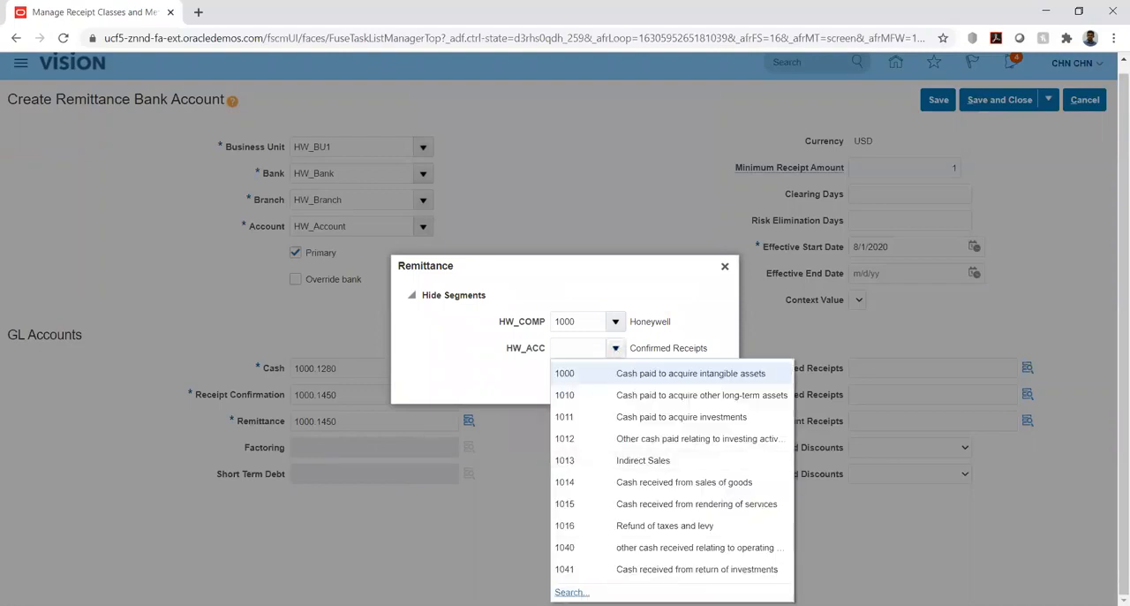
{"action": "left_click", "coordinate": [559, 589]}
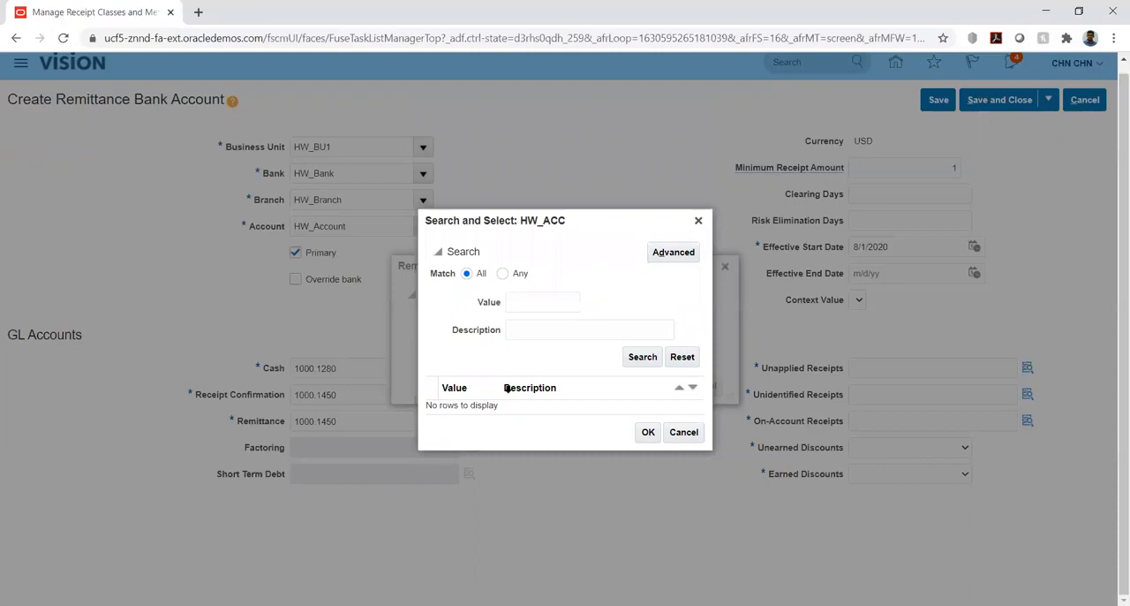
Search the descriptions for %remi% and assign account 1465 Remitted Receipts to Remittance.
{"action": "left_click", "coordinate": [523, 330]}
{"action": "type", "text": "%rem"}
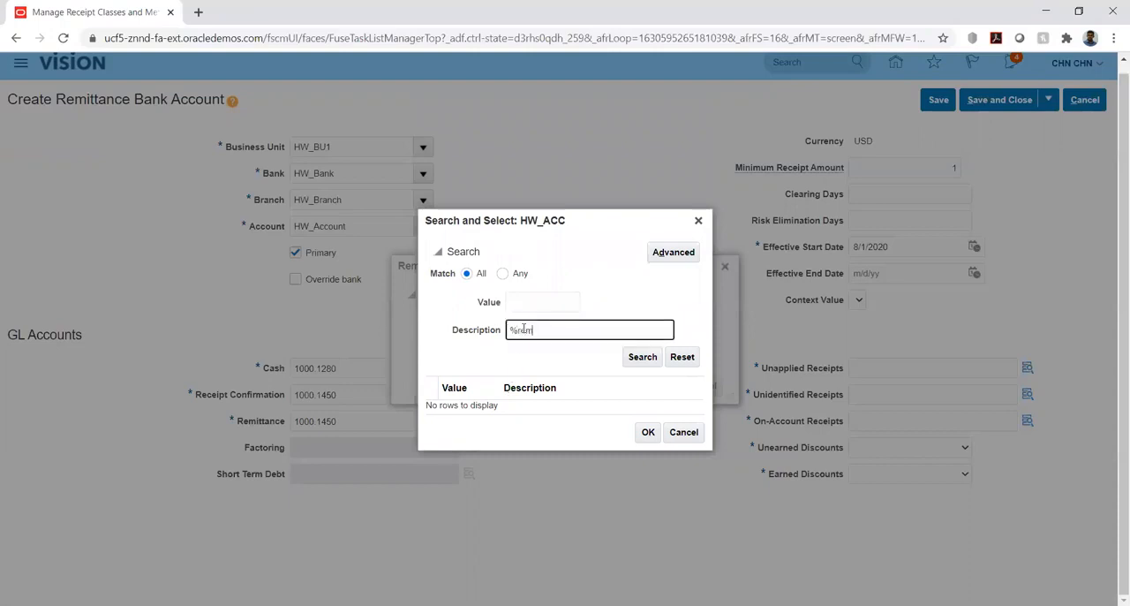
{"action": "type", "text": "i%"}
{"action": "key", "text": "Return"}
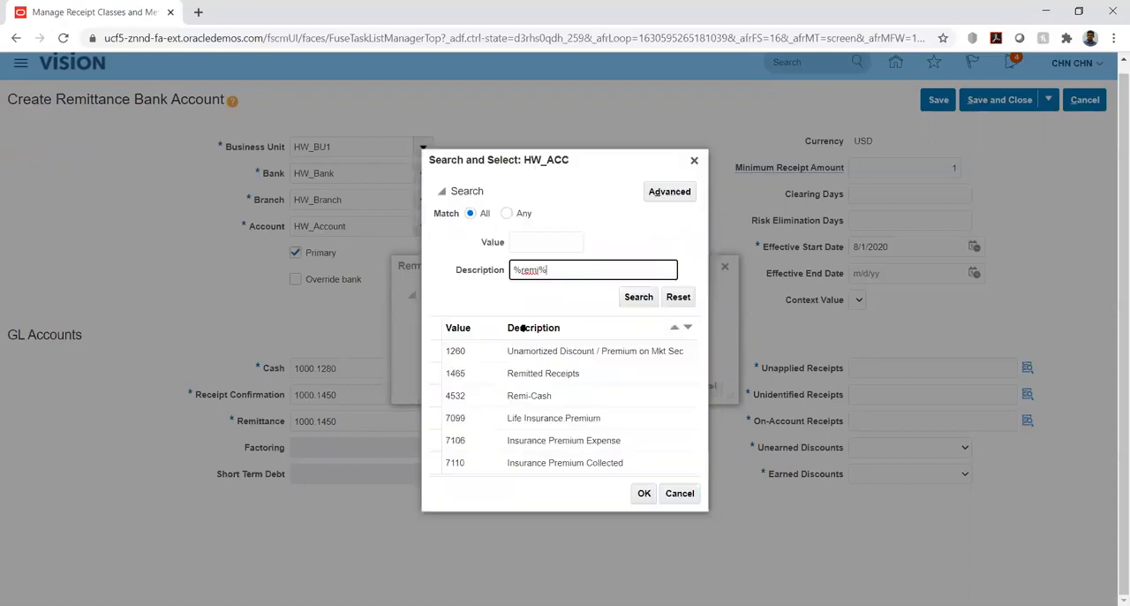
{"action": "left_click", "coordinate": [495, 376]}
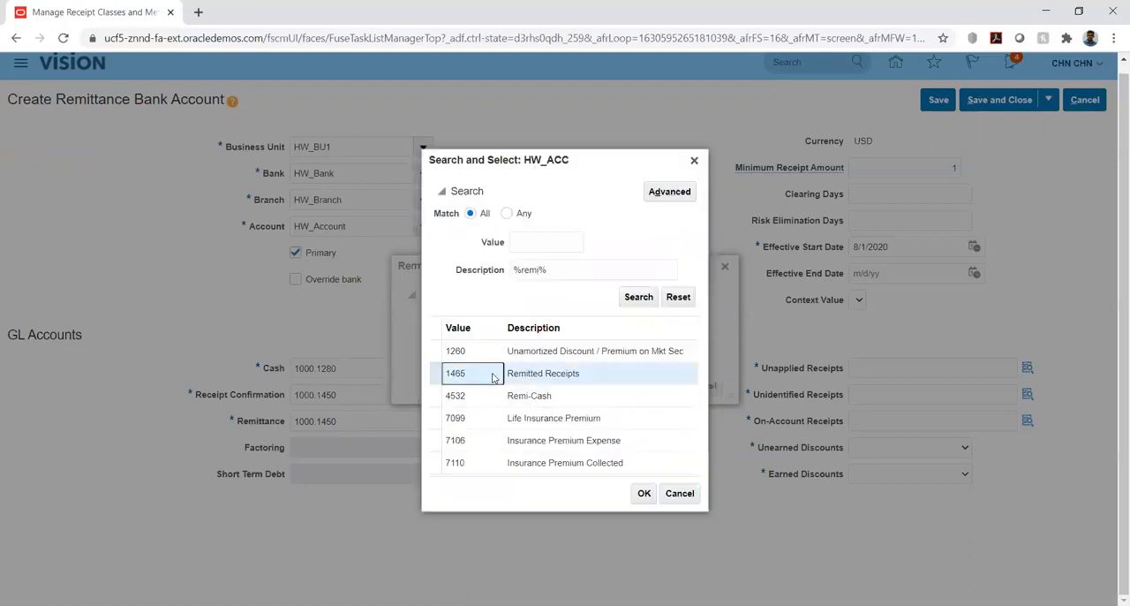
{"action": "left_click", "coordinate": [647, 495]}
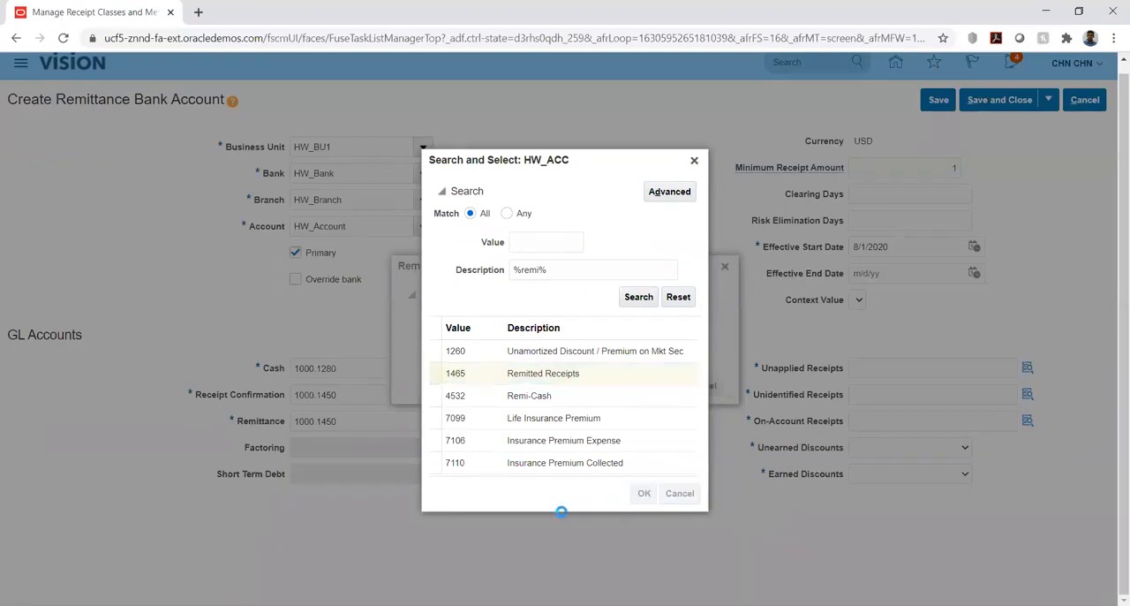
{"action": "left_click", "coordinate": [666, 386]}
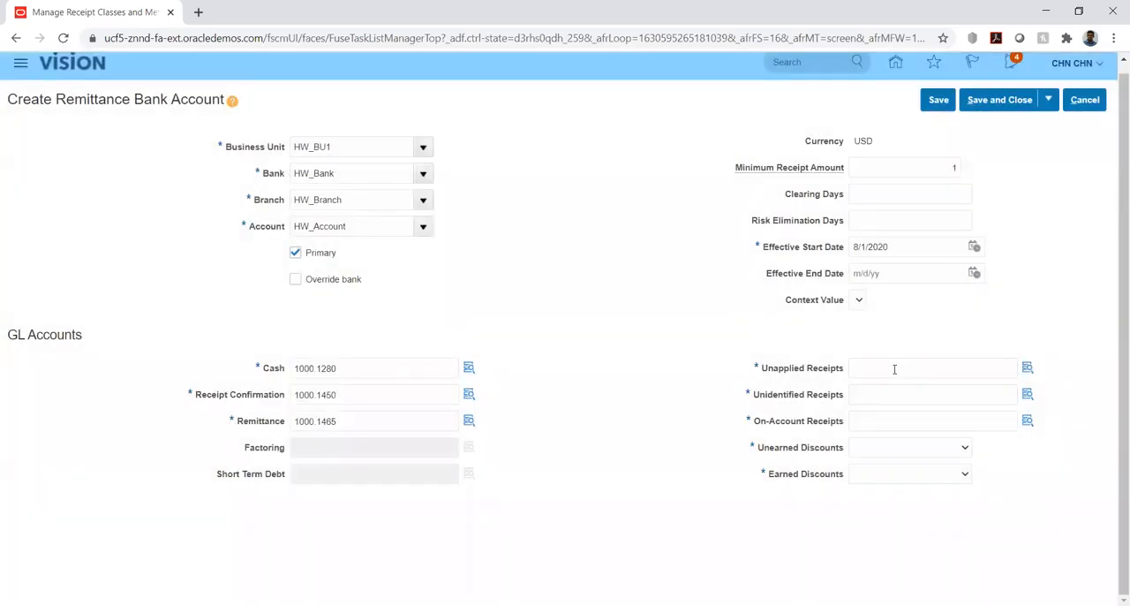
Paste the copied combination 1000.1450 into Unapplied Receipts and open its account segments.
{"action": "left_click", "coordinate": [895, 369]}
{"action": "key", "text": "ctrl+v"}
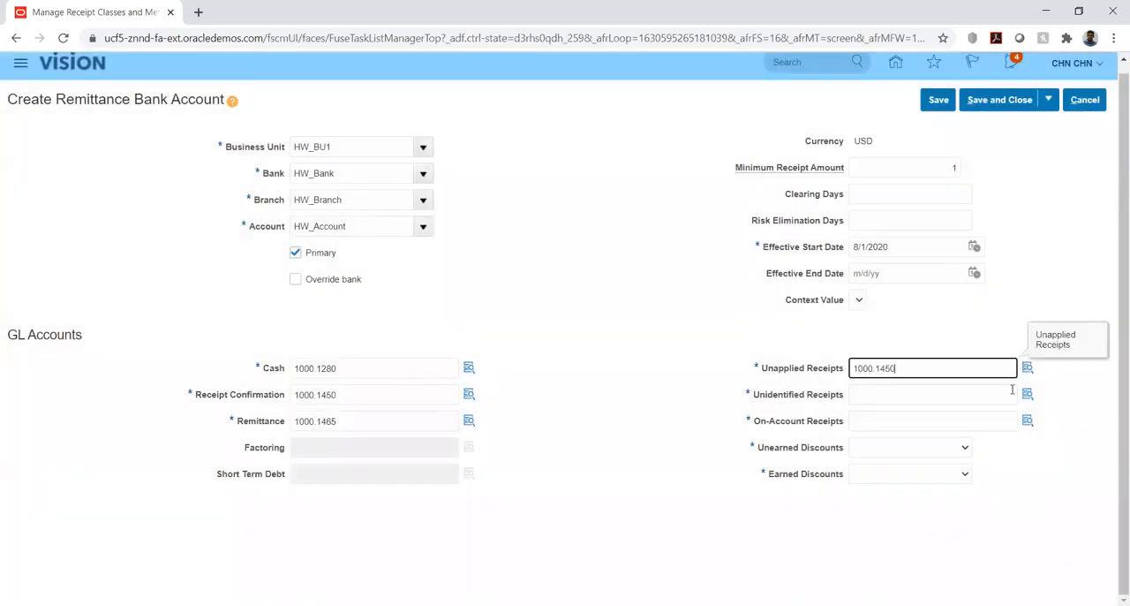
{"action": "left_click", "coordinate": [1029, 366]}
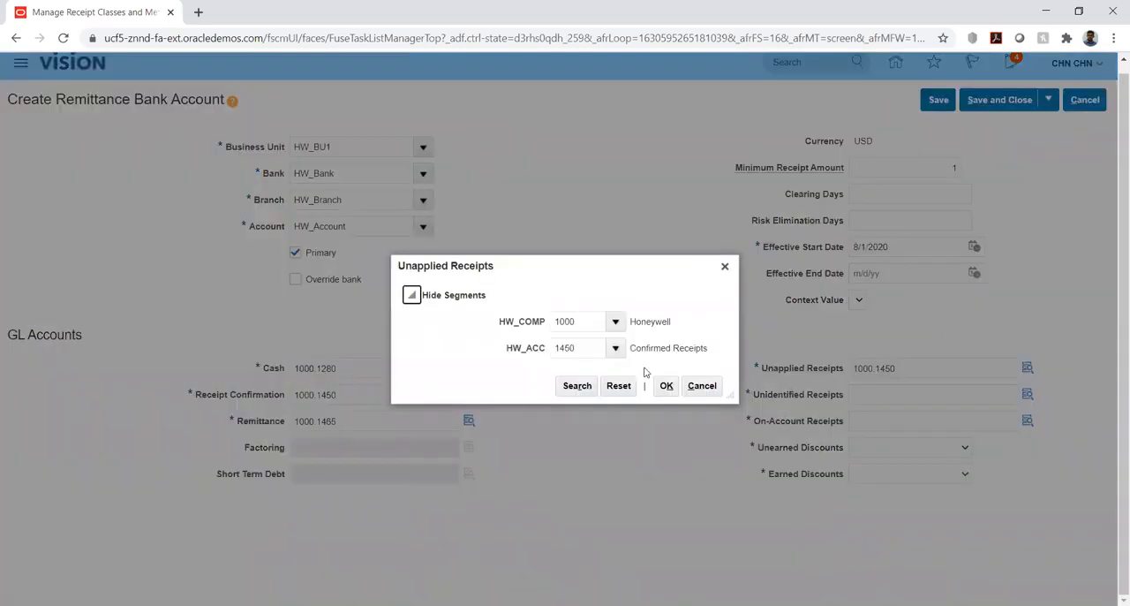
Clear the HW_ACC segment of the Unapplied Receipts account and open the search for its values.
{"action": "double_click", "coordinate": [592, 348]}
{"action": "key", "text": "BackSpace"}
{"action": "key", "text": "Tab"}
{"action": "left_click", "coordinate": [615, 349]}
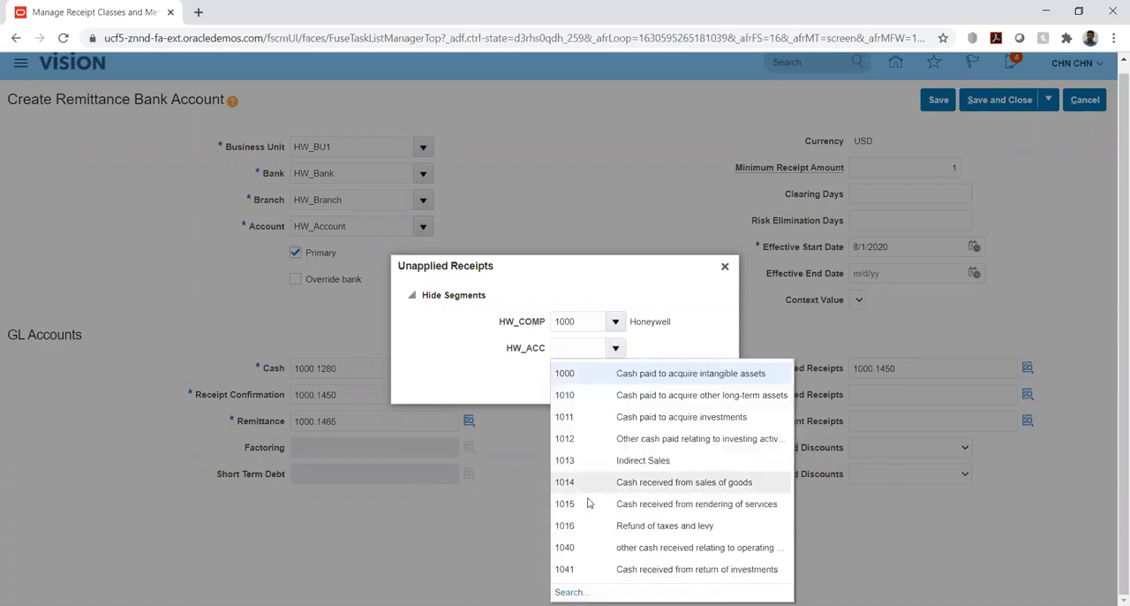
{"action": "left_click", "coordinate": [565, 587]}
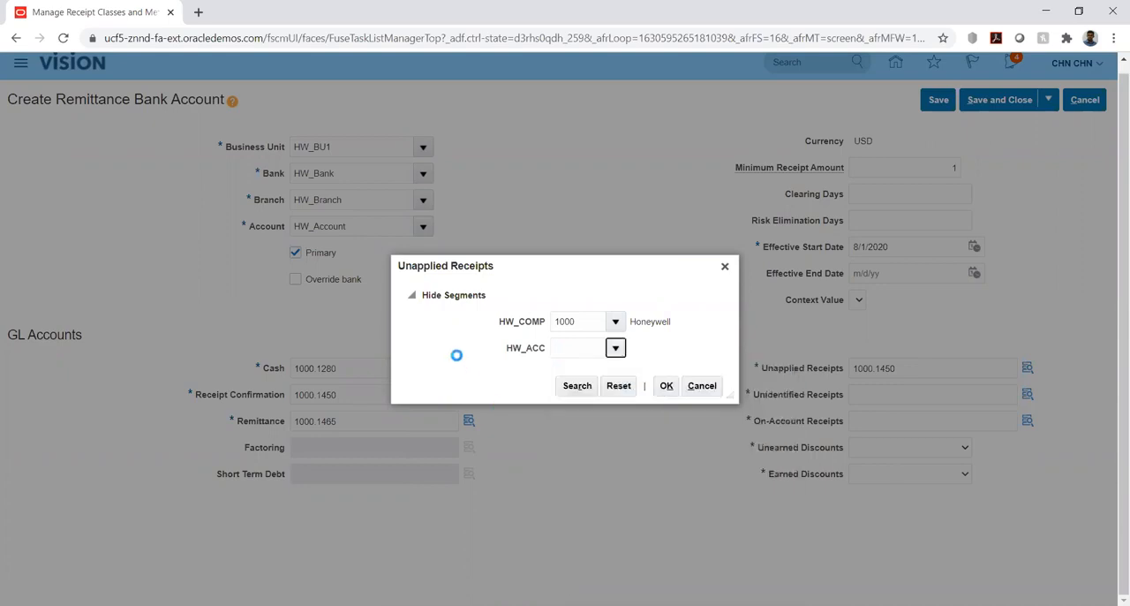
Search the descriptions for %unapp% and assign account 1452 Unapplied Receipts to Unapplied Receipts.
{"action": "left_click", "coordinate": [536, 327]}
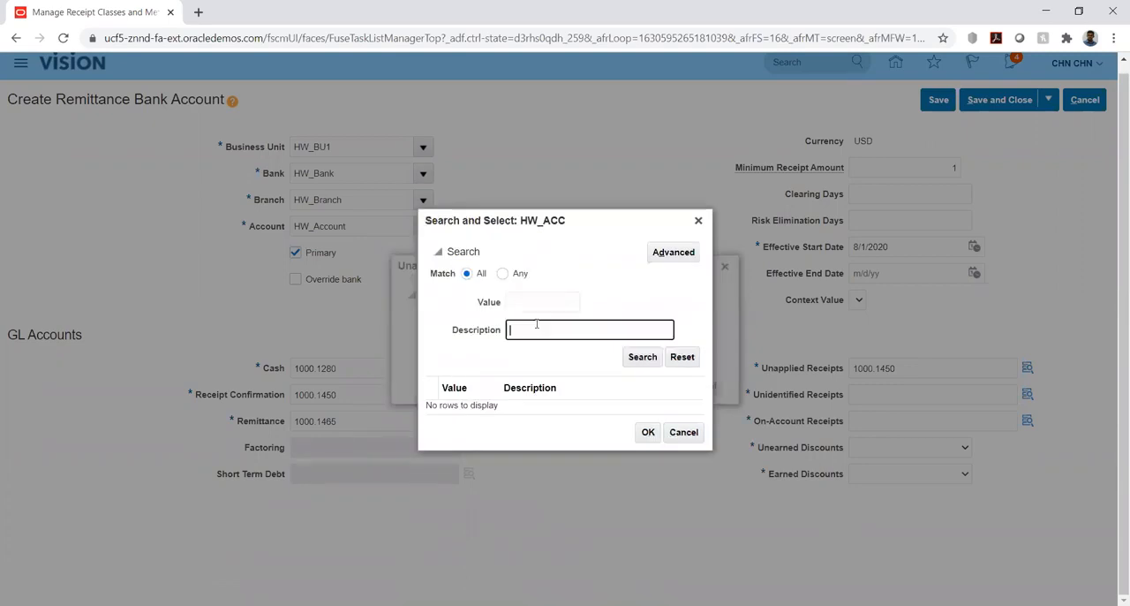
{"action": "type", "text": "%"}
{"action": "type", "text": "unida"}
{"action": "type", "text": "n%"}
{"action": "double_click", "coordinate": [536, 325]}
{"action": "type", "text": "un"}
{"action": "key", "text": "Delete"}
{"action": "type", "text": "app%"}
{"action": "key", "text": "Return"}
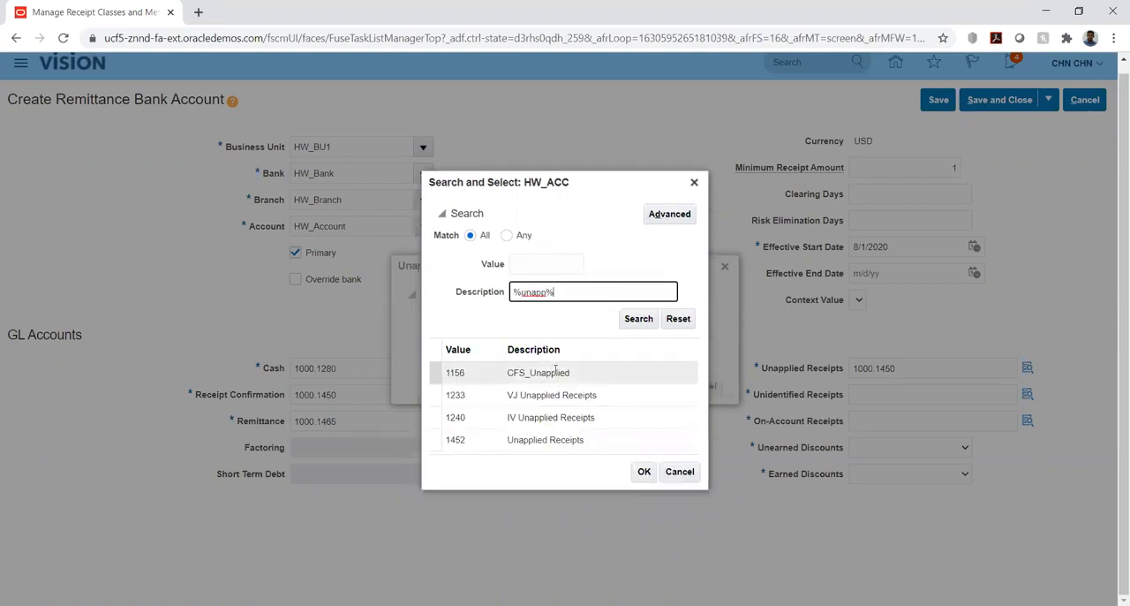
{"action": "left_click", "coordinate": [527, 441]}
{"action": "left_click", "coordinate": [644, 473]}
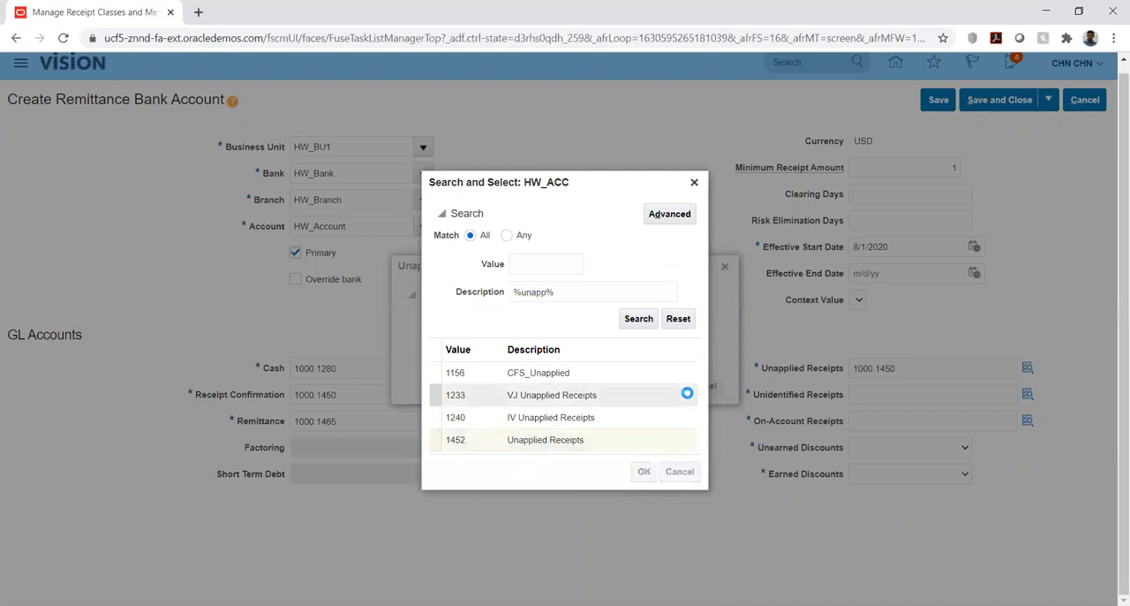
{"action": "left_click", "coordinate": [664, 387]}
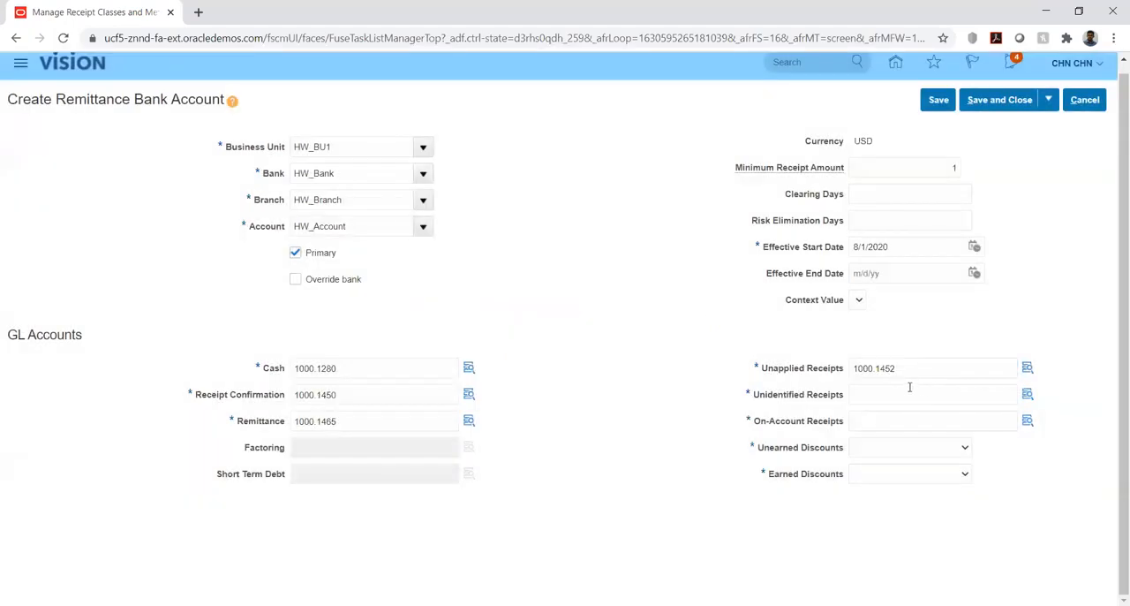
Fill Unidentified Receipts with the copied combination 1000.1450, then clear its HW_ACC segment and open the search for its values.
{"action": "left_click", "coordinate": [905, 394]}
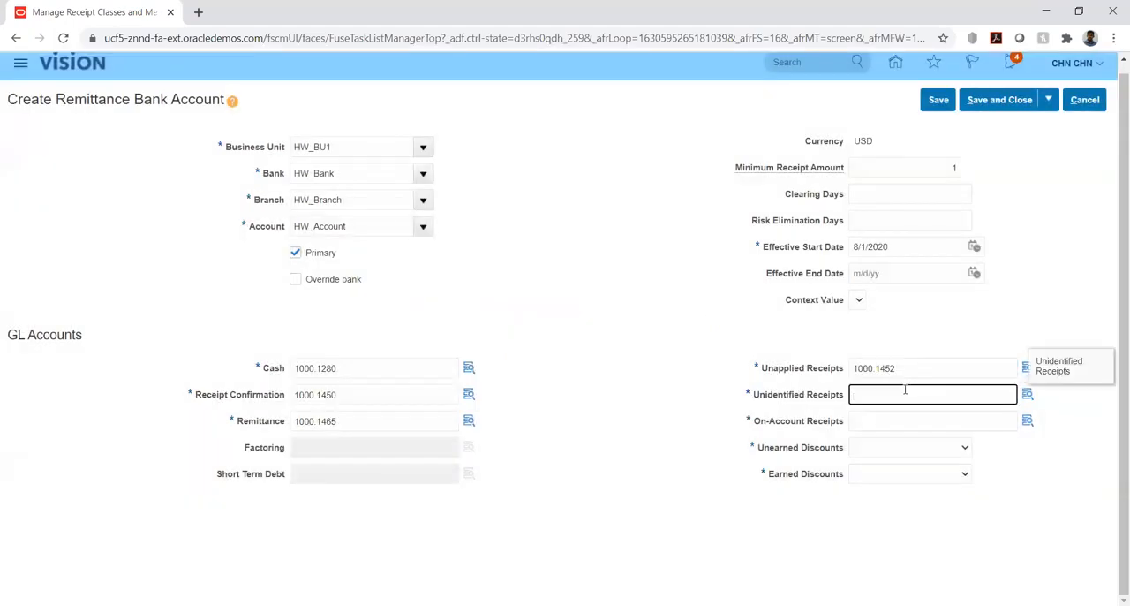
{"action": "type", "text": "1000.1450"}
{"action": "left_click", "coordinate": [1024, 392]}
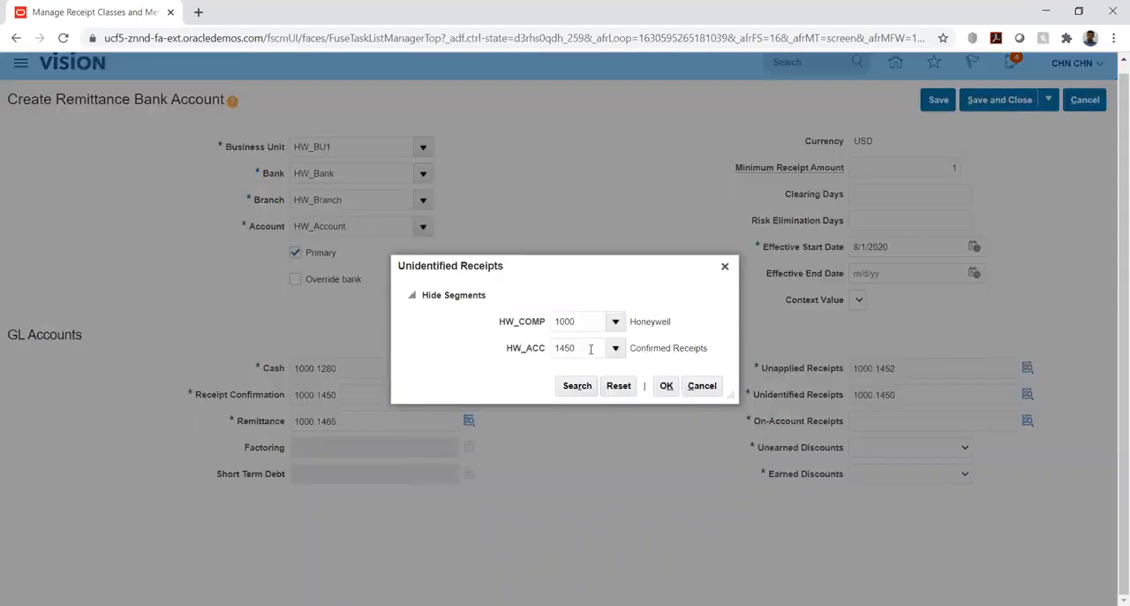
{"action": "double_click", "coordinate": [591, 349]}
{"action": "key", "text": "BackSpace"}
{"action": "left_click", "coordinate": [616, 348]}
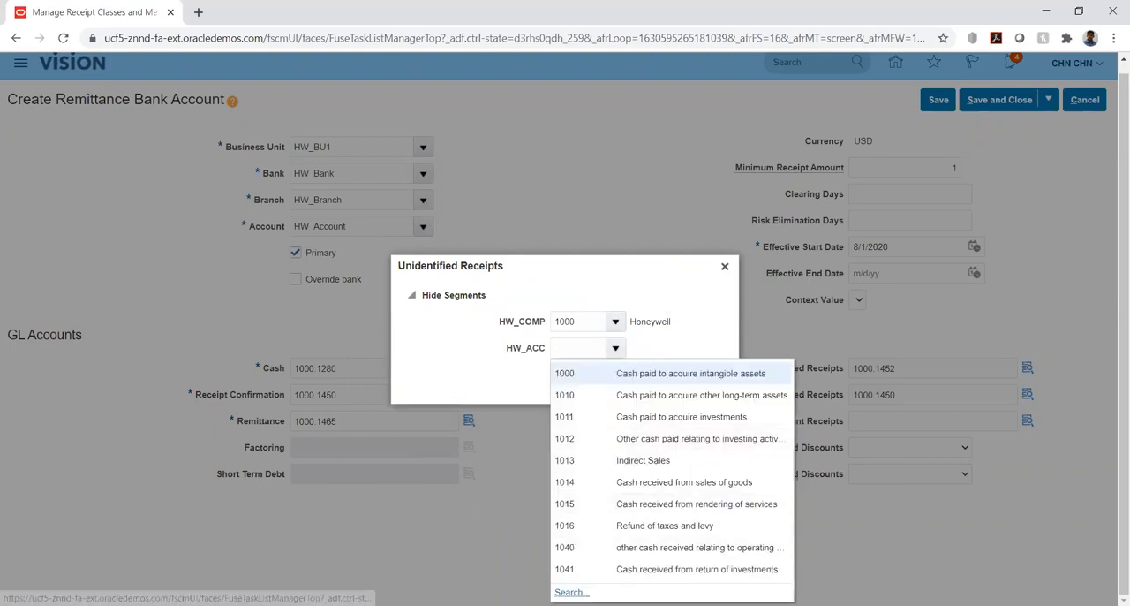
{"action": "left_click", "coordinate": [571, 591]}
Search the descriptions for %uniden% and assign account 1243 VJ Unidentified Receipts to Unidentified Receipts.
{"action": "left_click", "coordinate": [527, 327]}
{"action": "type", "text": "%"}
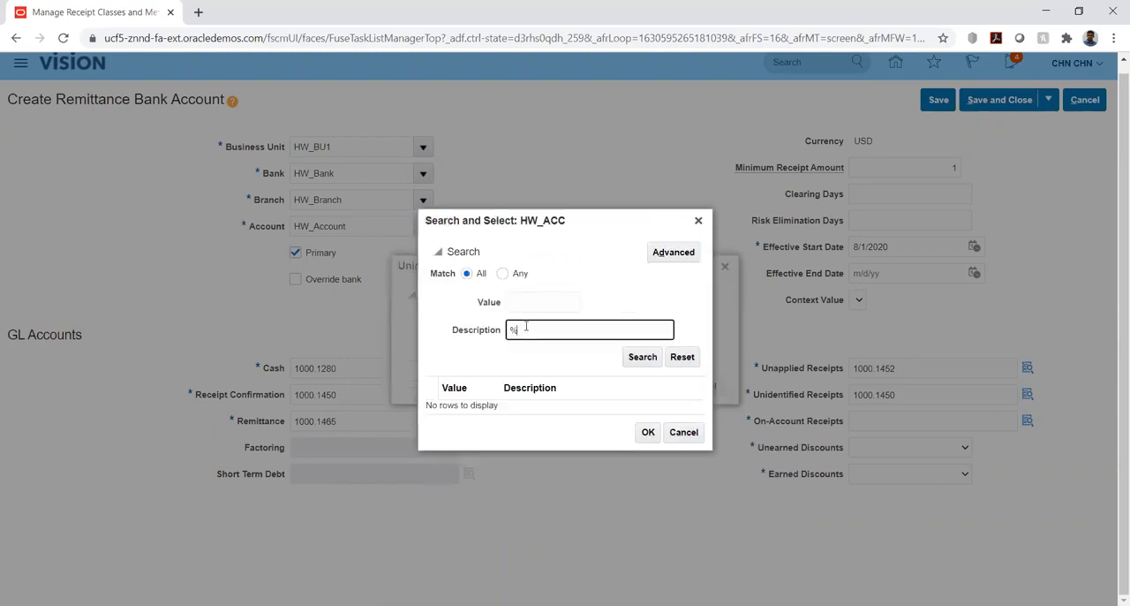
{"action": "type", "text": "uniden%"}
{"action": "key", "text": "Return"}
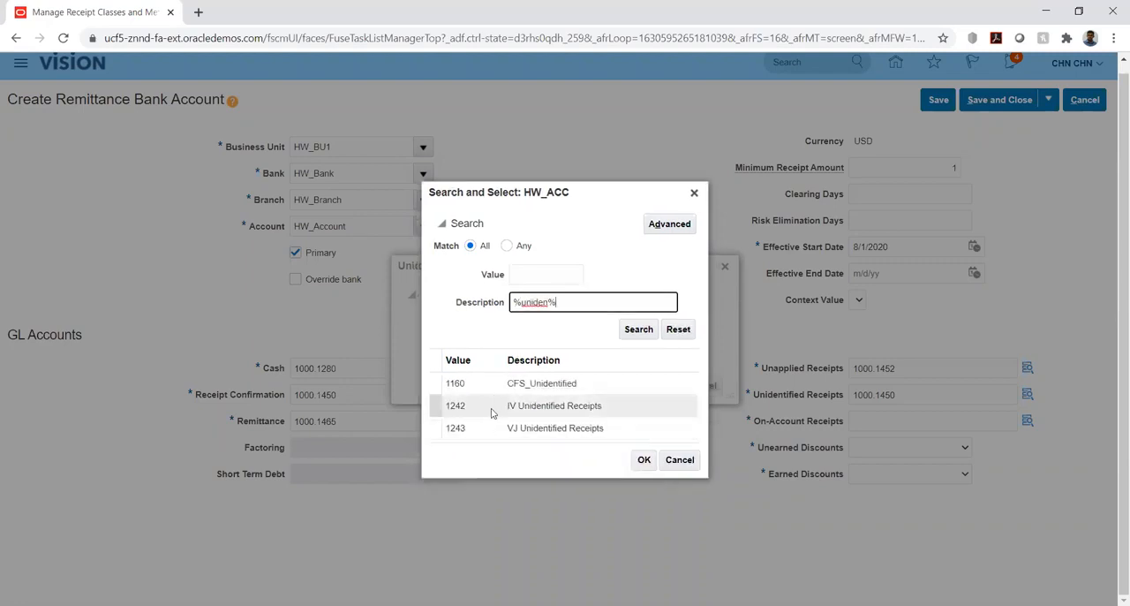
{"action": "left_click", "coordinate": [493, 428]}
{"action": "left_click", "coordinate": [645, 460]}
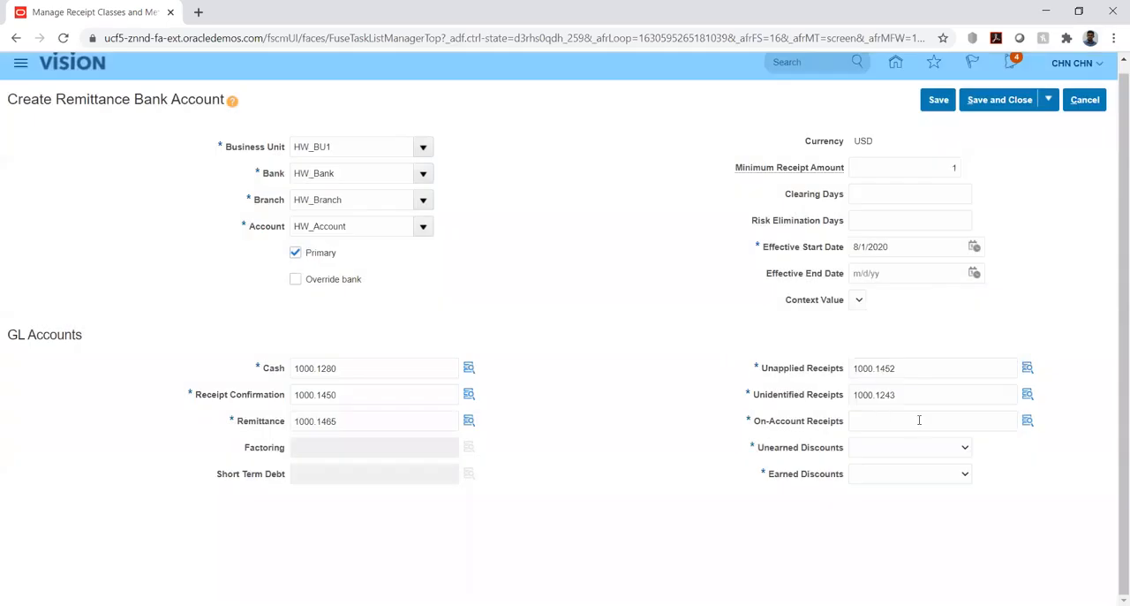
Paste the copied combination 1000.1450 into On-Account Receipts, clear its HW_ACC segment and open the search for its values.
{"action": "left_click", "coordinate": [920, 420]}
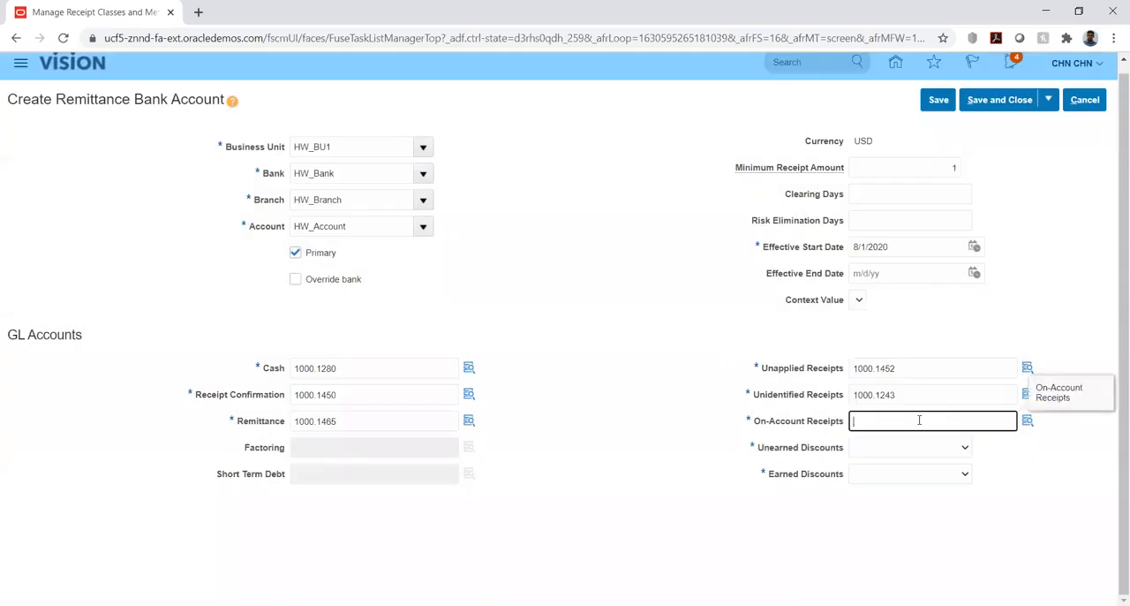
{"action": "key", "text": "ctrl+v"}
{"action": "left_click", "coordinate": [1028, 421]}
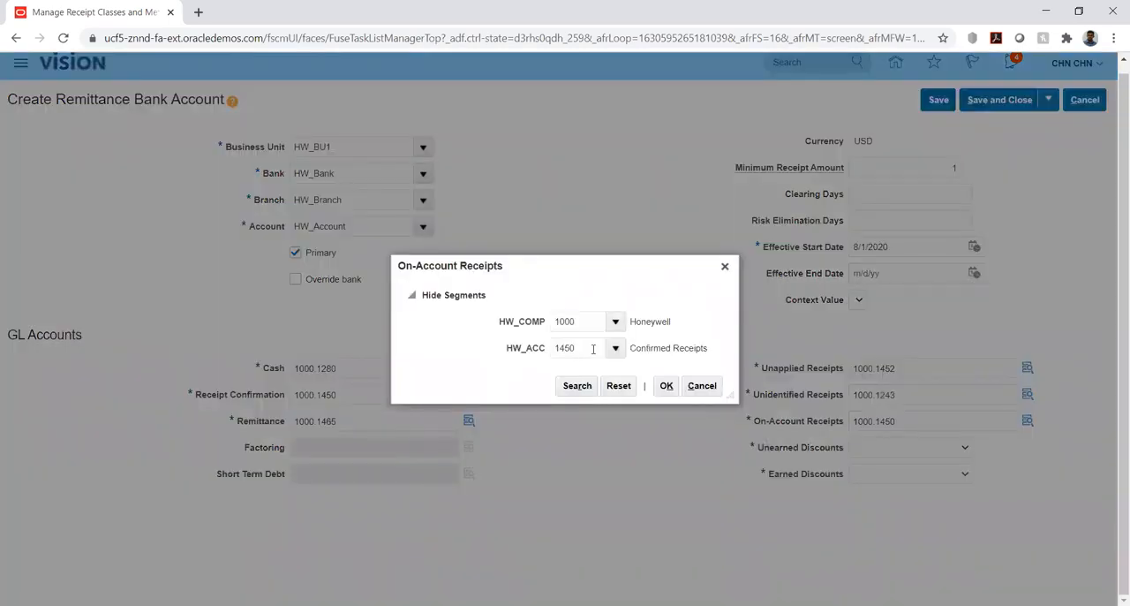
{"action": "left_click", "coordinate": [591, 348]}
{"action": "double_click", "coordinate": [591, 349]}
{"action": "key", "text": "BackSpace"}
{"action": "key", "text": "Tab"}
{"action": "left_click", "coordinate": [617, 350]}
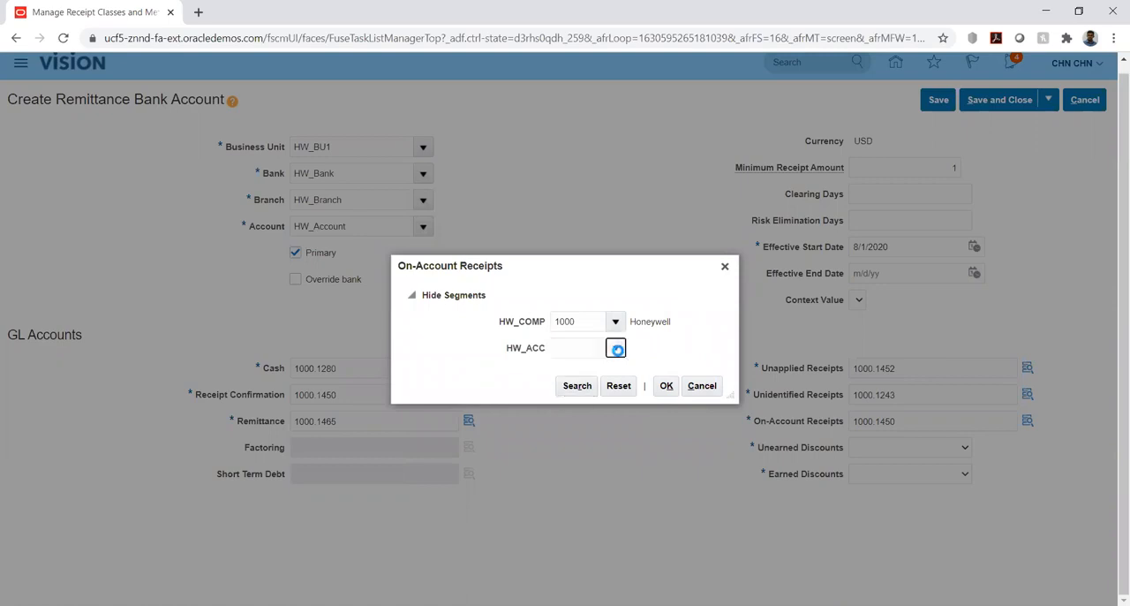
{"action": "left_click", "coordinate": [573, 542]}
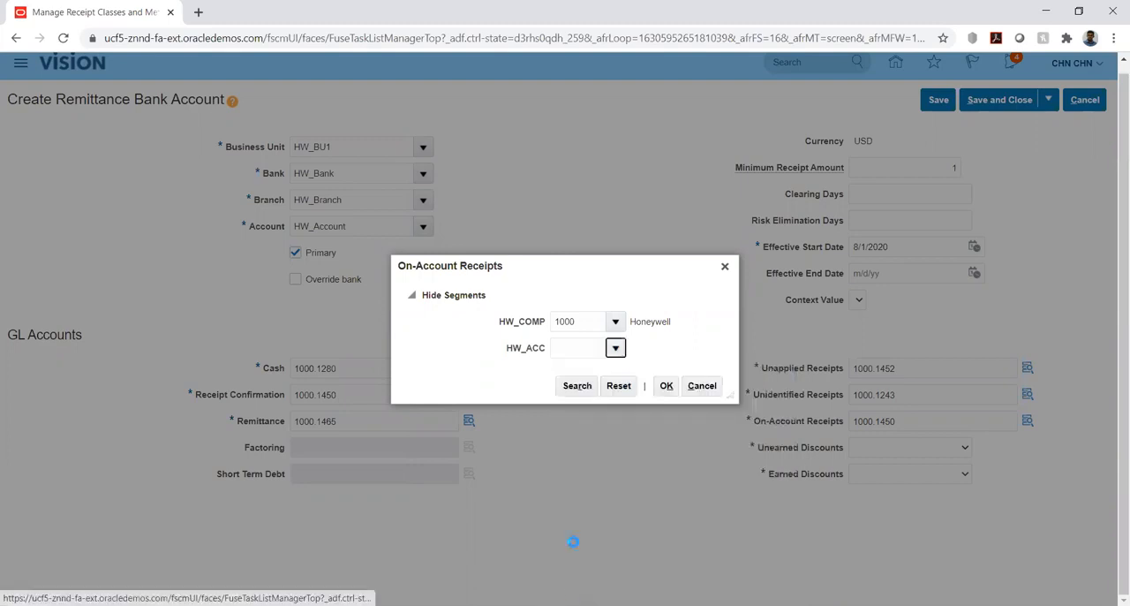
Search the descriptions for %on%acc% and assign account 1451 On Account Receipts to On-Account Receipts.
{"action": "left_click", "coordinate": [536, 330]}
{"action": "type", "text": "%on"}
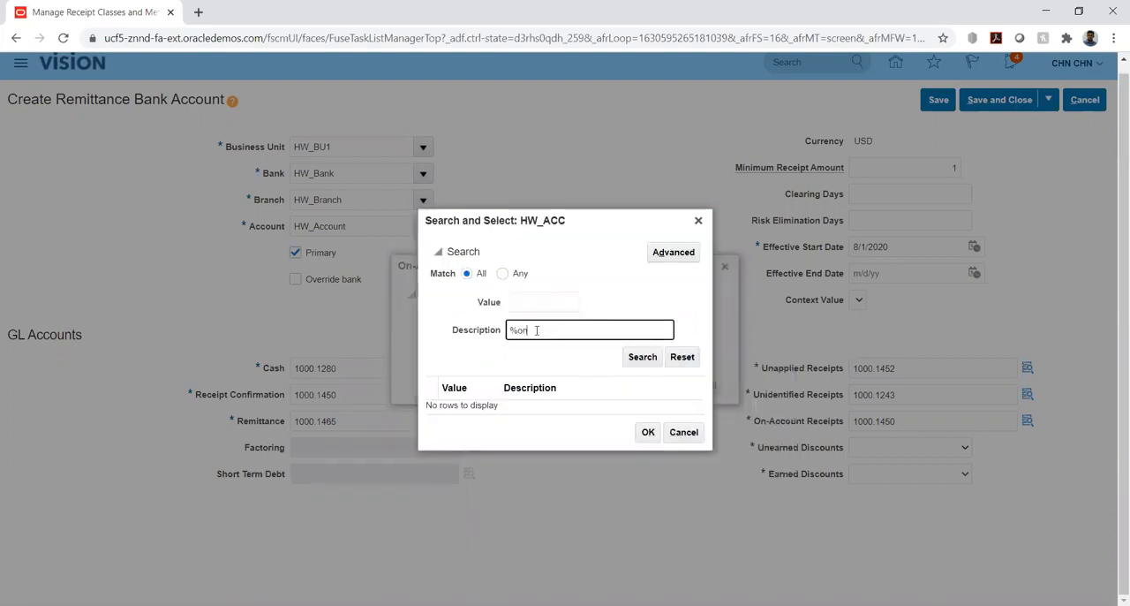
{"action": "type", "text": "%acc%"}
{"action": "left_click", "coordinate": [636, 357]}
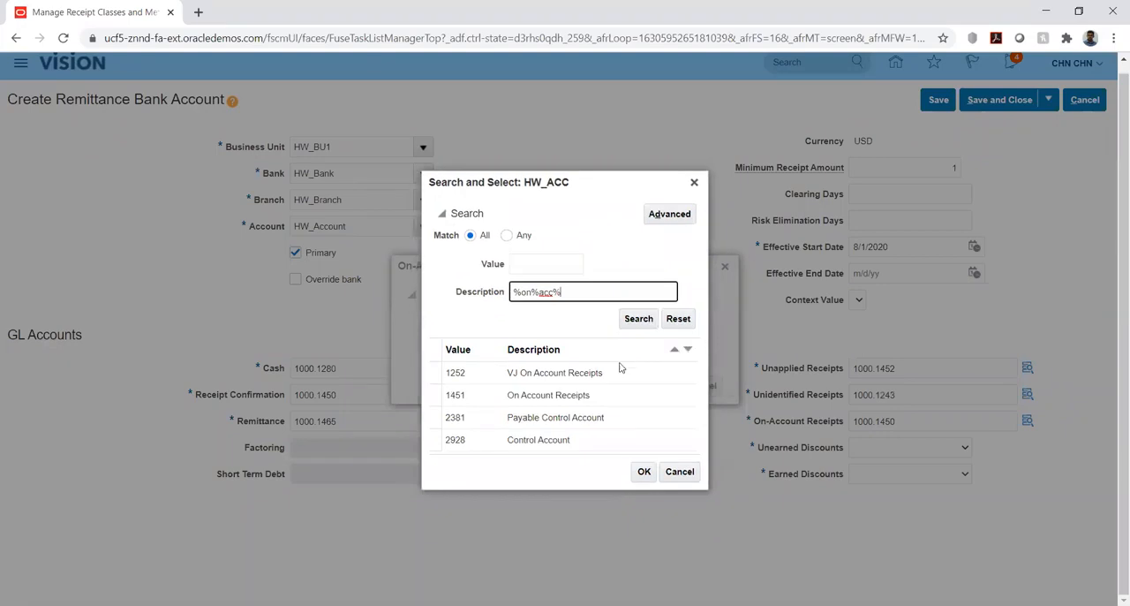
{"action": "left_click", "coordinate": [564, 396]}
{"action": "left_click", "coordinate": [644, 471]}
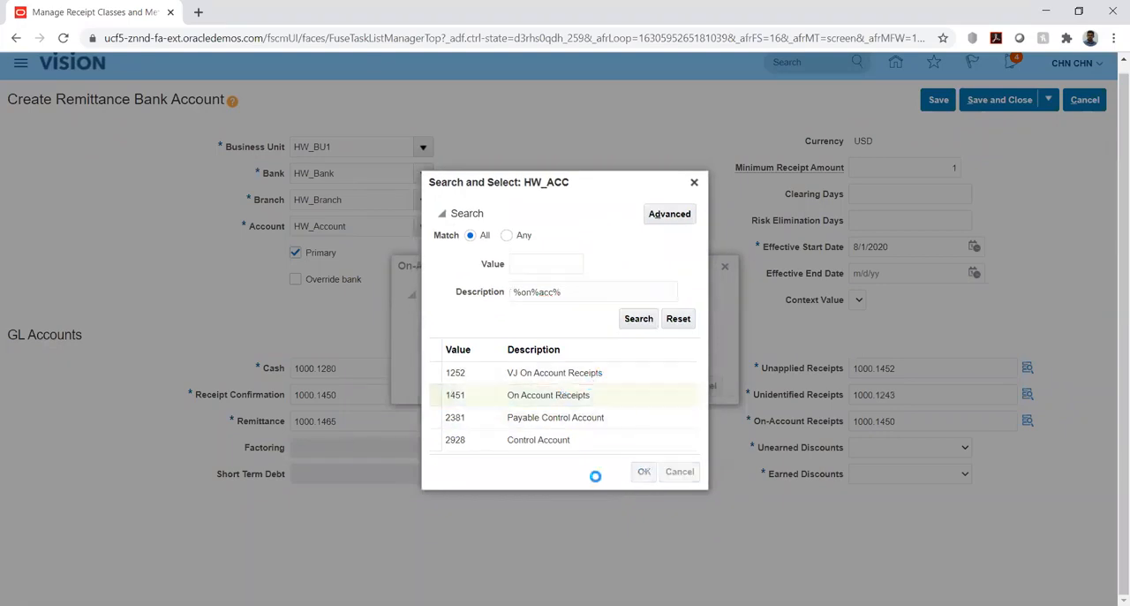
{"action": "left_click", "coordinate": [665, 386]}
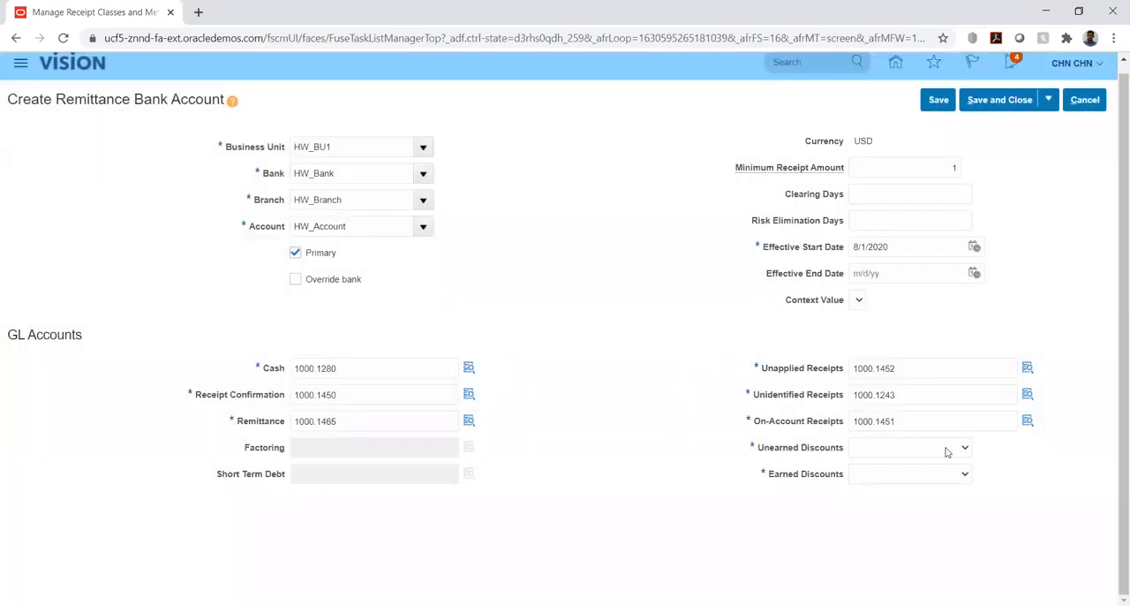
Set Unearned Discounts to HW_REC_AC and Earned Discounts to HW_ERN_DIS.
{"action": "left_click", "coordinate": [947, 451]}
{"action": "left_click", "coordinate": [936, 476]}
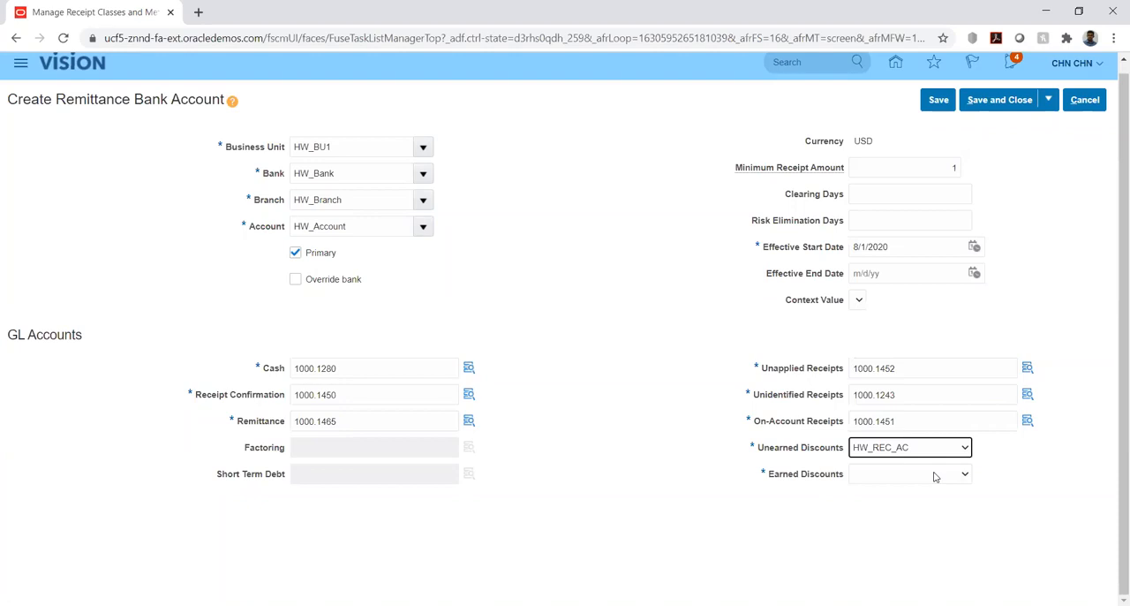
{"action": "left_click", "coordinate": [935, 477]}
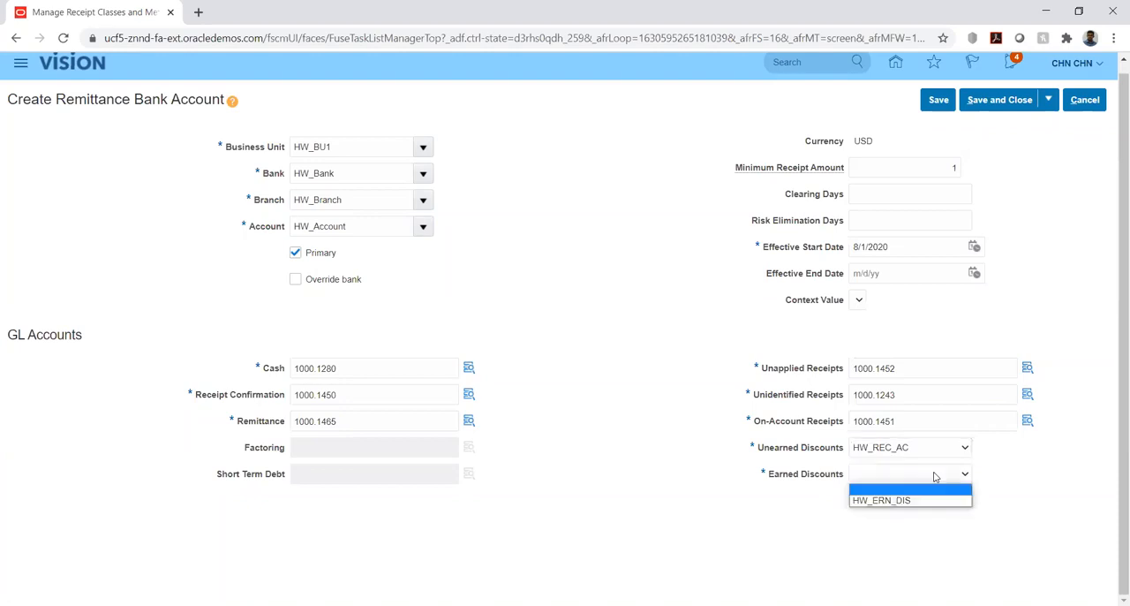
{"action": "left_click", "coordinate": [892, 501]}
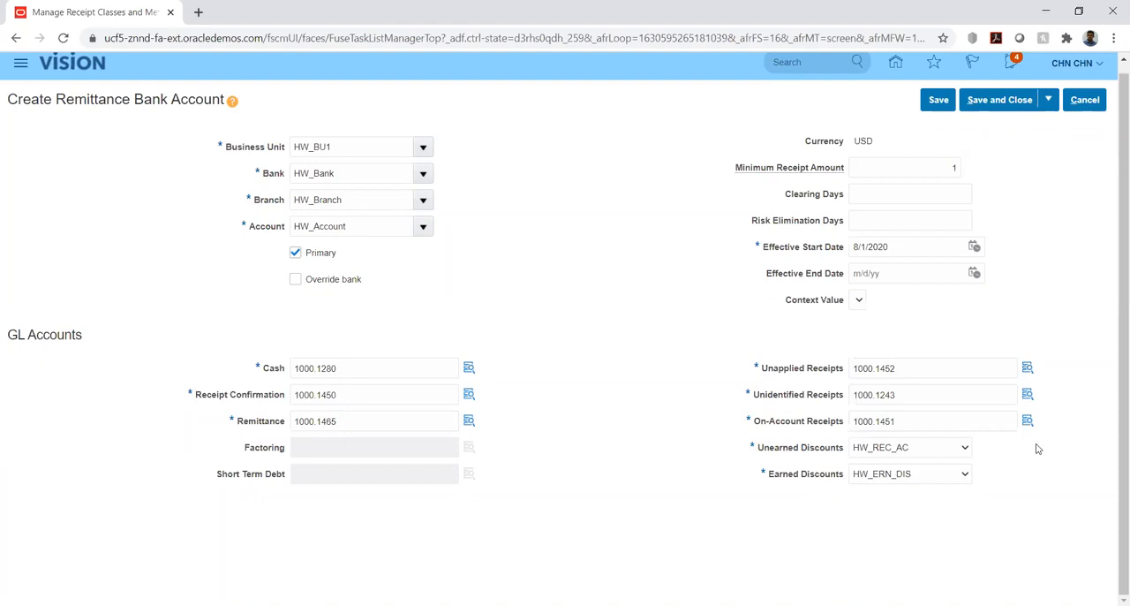
Save and close the remittance bank account and the HW_REC1 receipt class.
{"action": "left_click", "coordinate": [939, 102]}
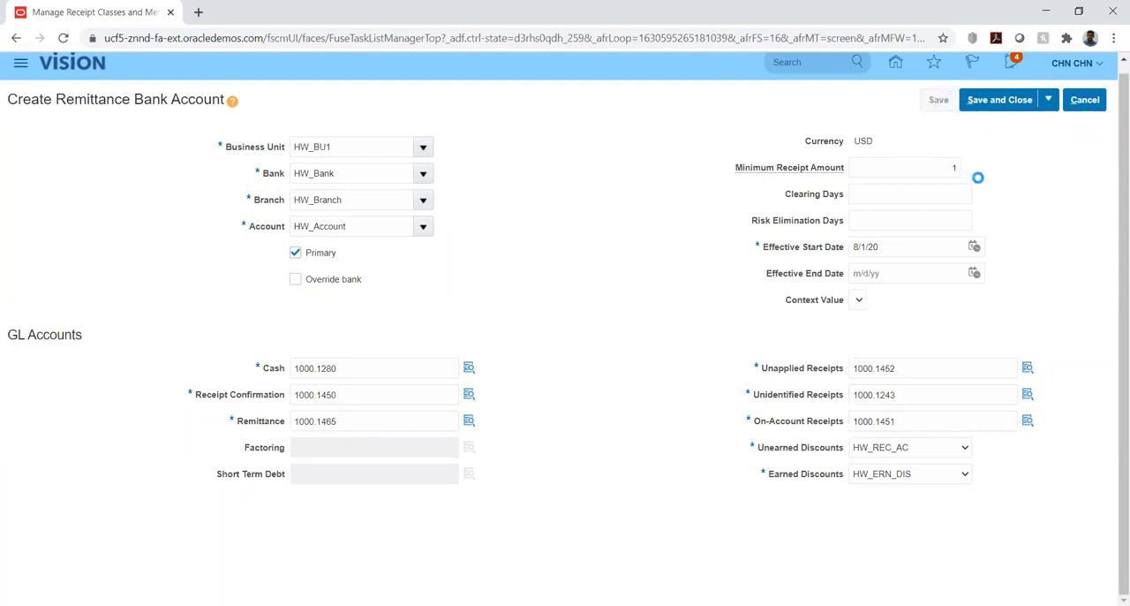
{"action": "left_click", "coordinate": [1018, 101]}
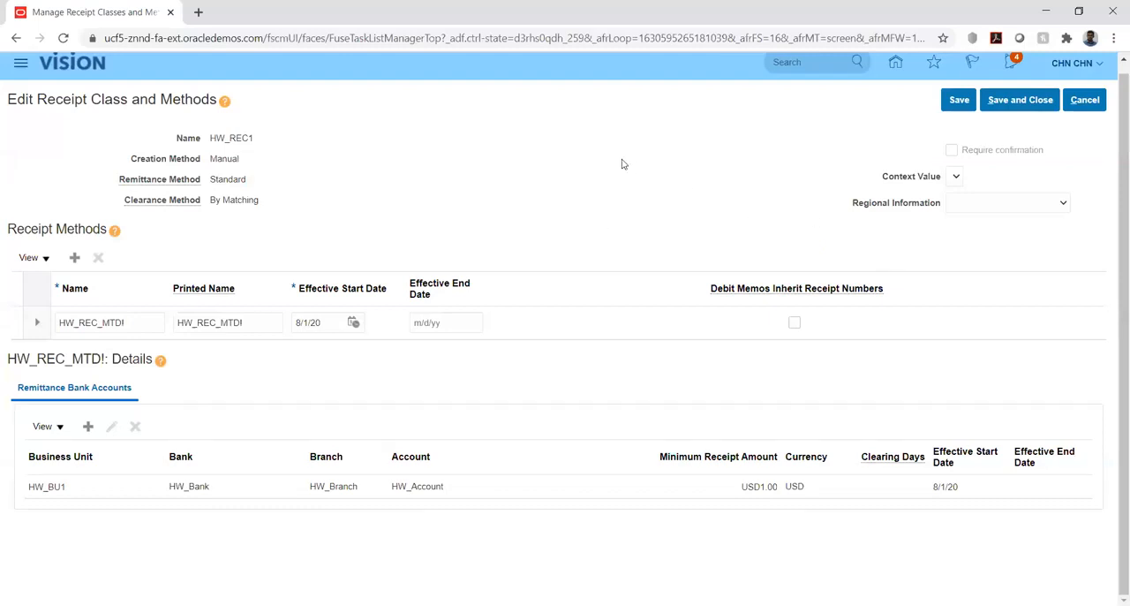
{"action": "left_click", "coordinate": [961, 102]}
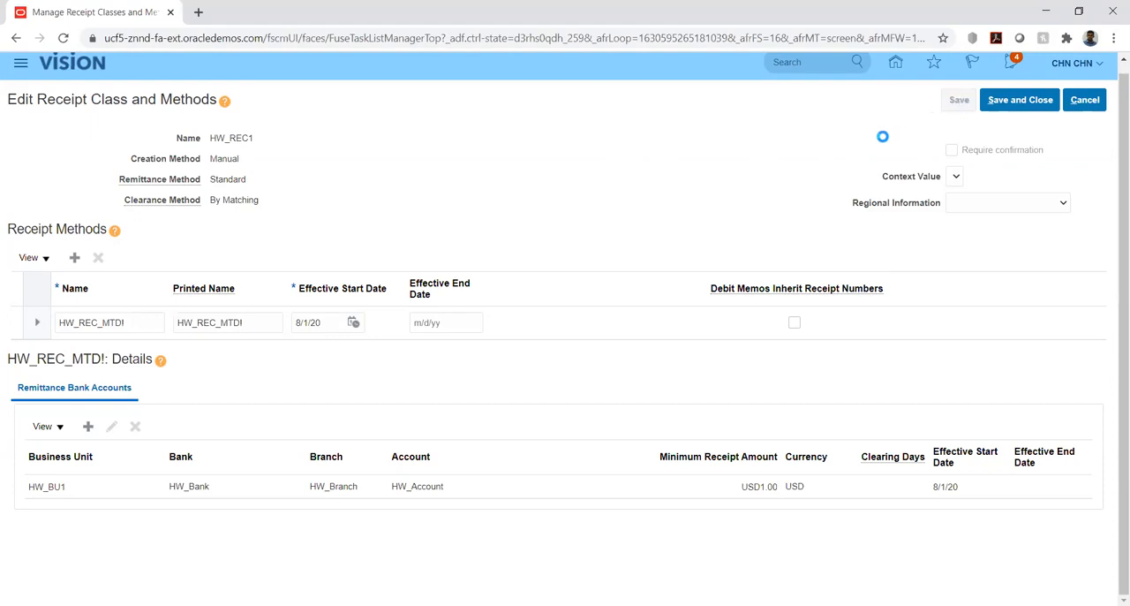
{"action": "left_click", "coordinate": [1029, 103]}
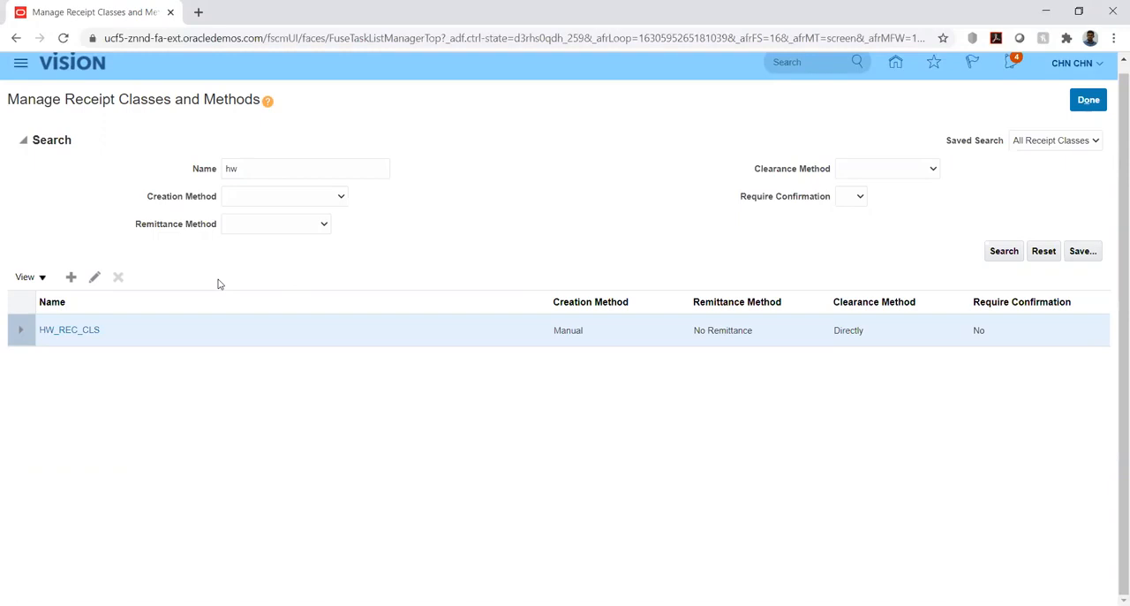
Finish managing receipt classes and open the Manage Receipt Sources task of the HW Implementation project.
{"action": "double_click", "coordinate": [274, 166]}
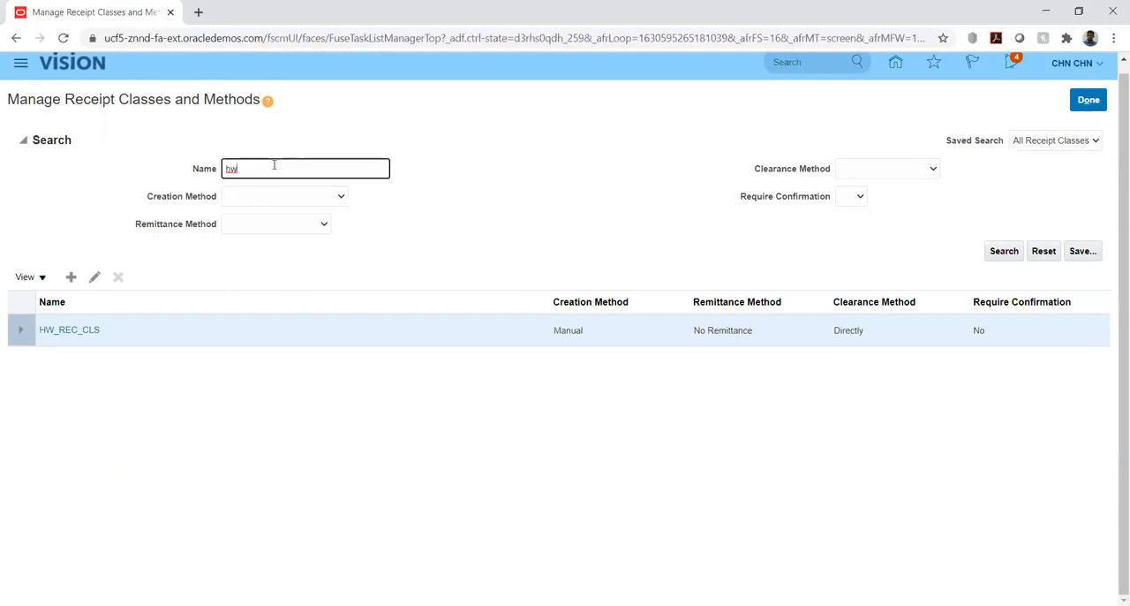
{"action": "left_click", "coordinate": [1087, 99]}
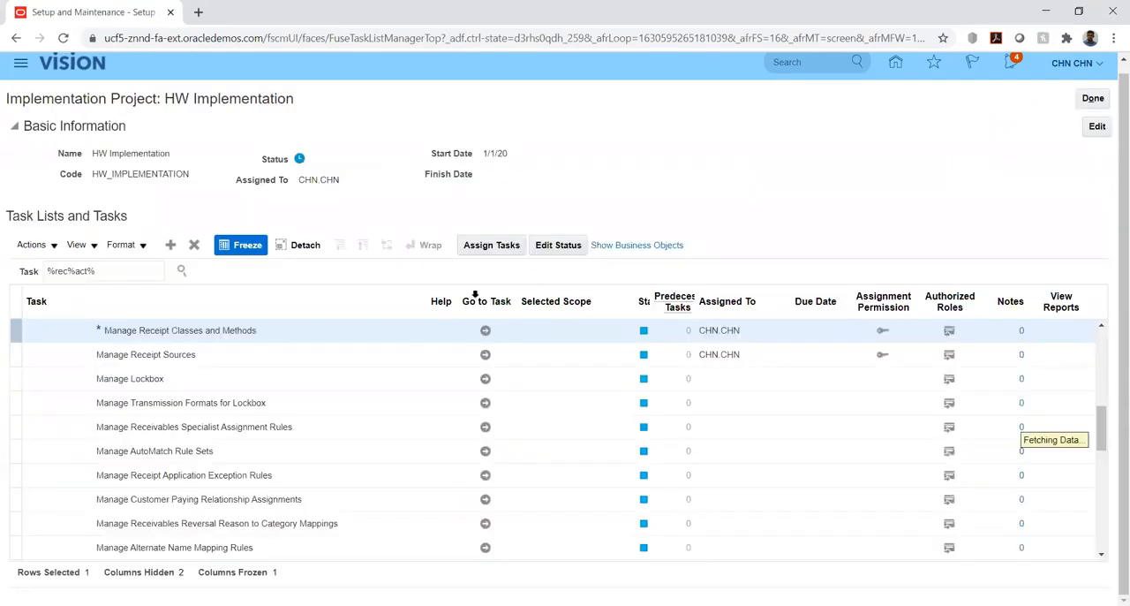
{"action": "left_click", "coordinate": [486, 354]}
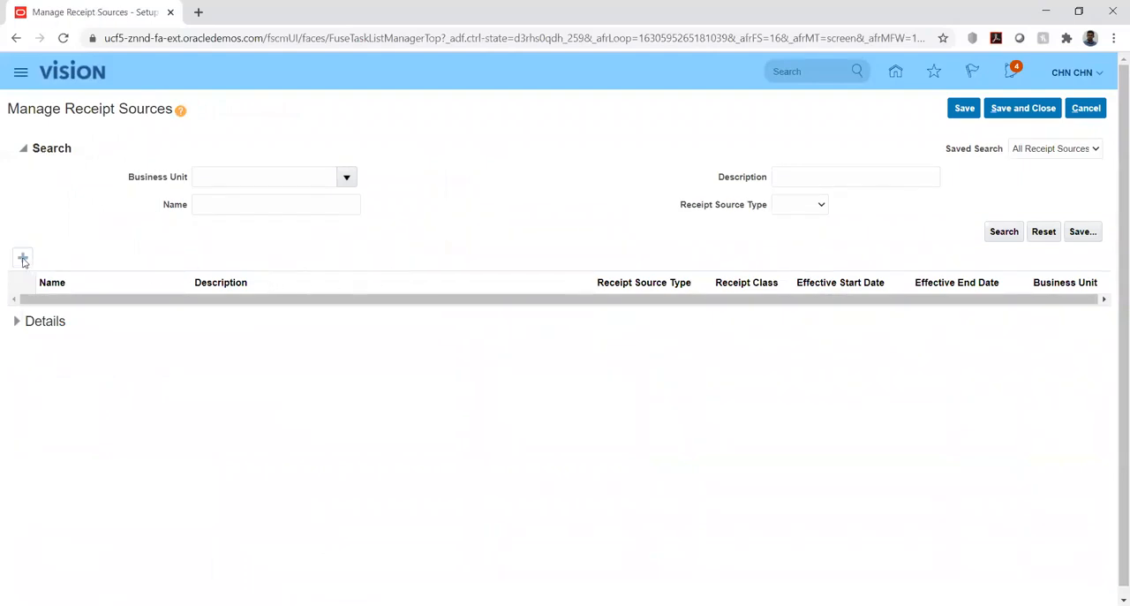
Find business unit HW_BU1 by searching for hw, and search the receipt sources of that unit.
{"action": "left_click", "coordinate": [238, 173]}
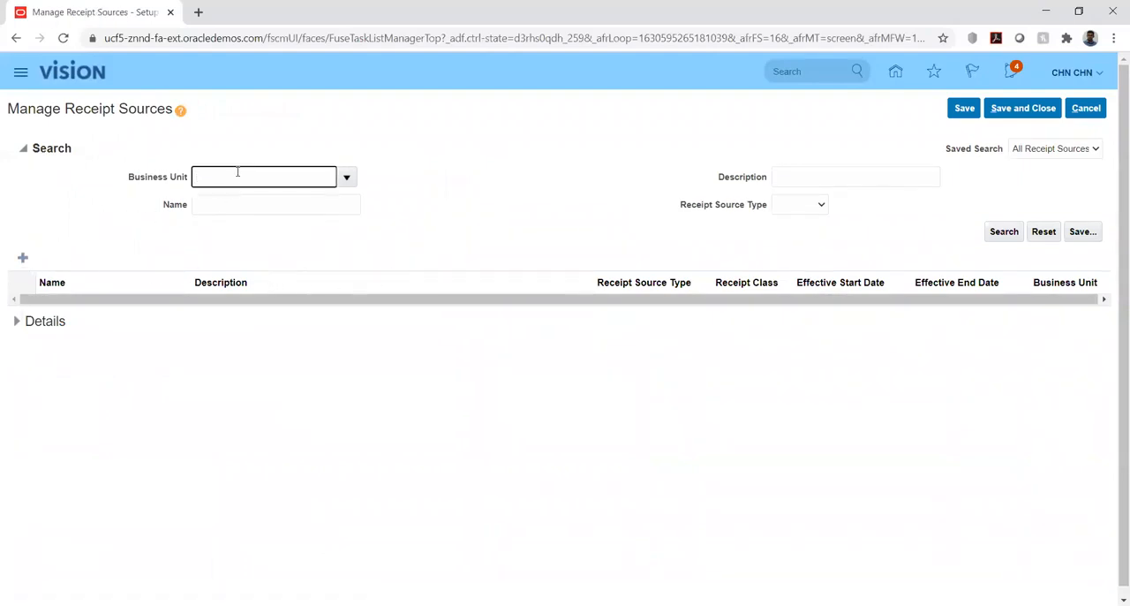
{"action": "type", "text": "hw"}
{"action": "key", "text": "Tab"}
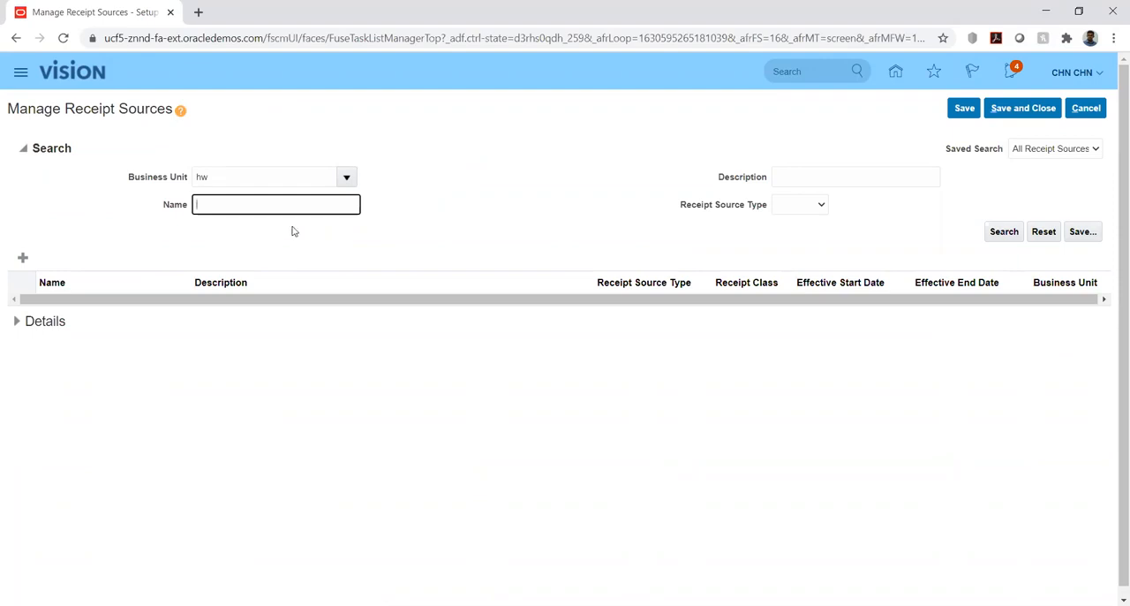
{"action": "left_click", "coordinate": [348, 179]}
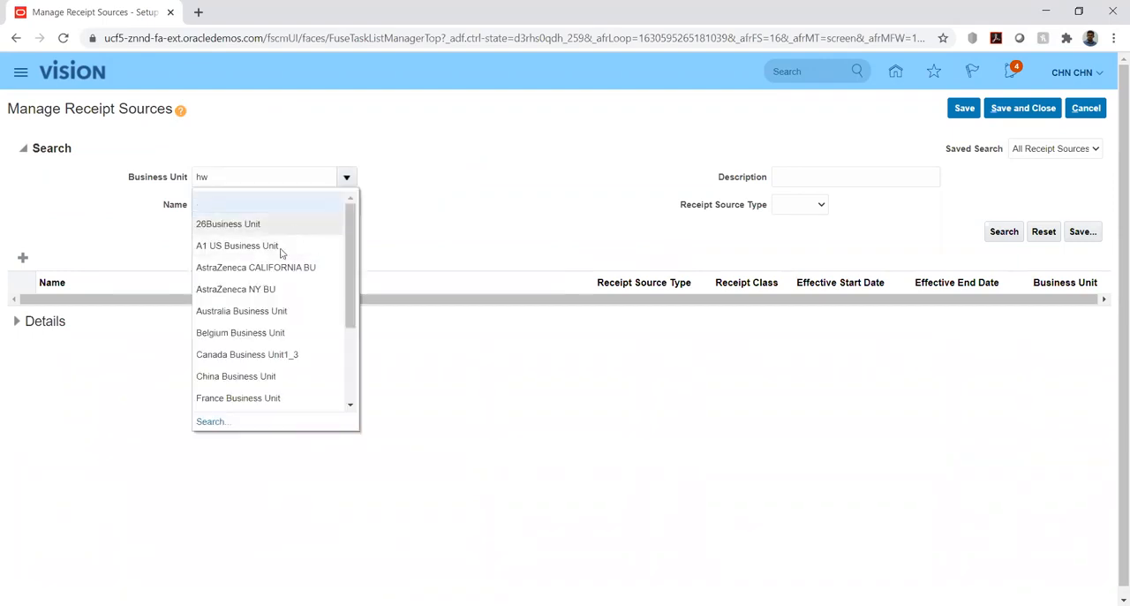
{"action": "left_click", "coordinate": [209, 421]}
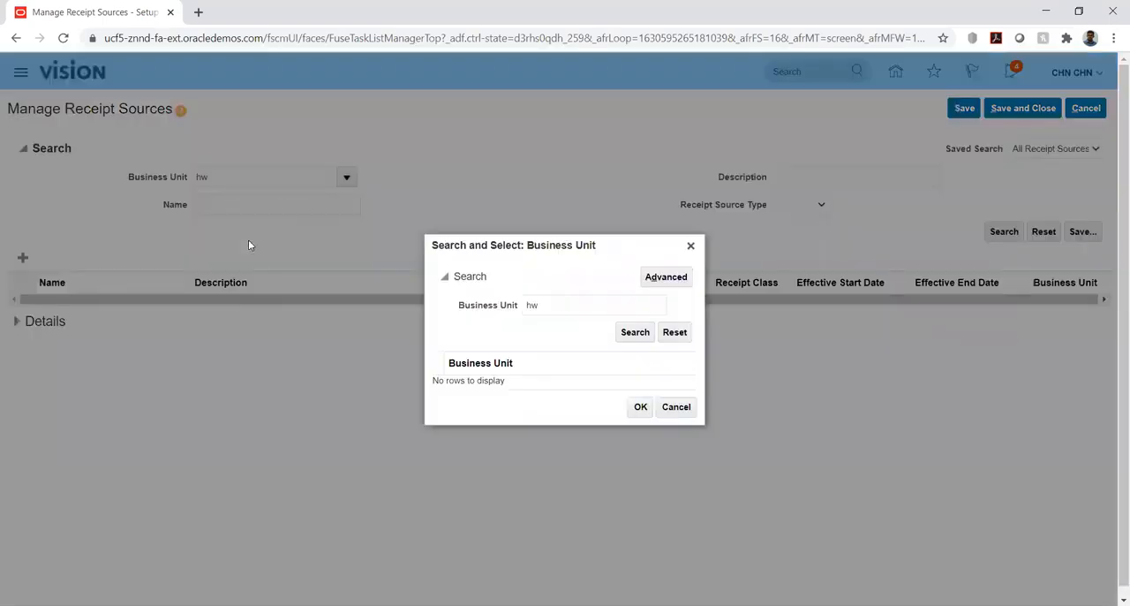
{"action": "left_click", "coordinate": [648, 333]}
{"action": "left_click", "coordinate": [568, 378]}
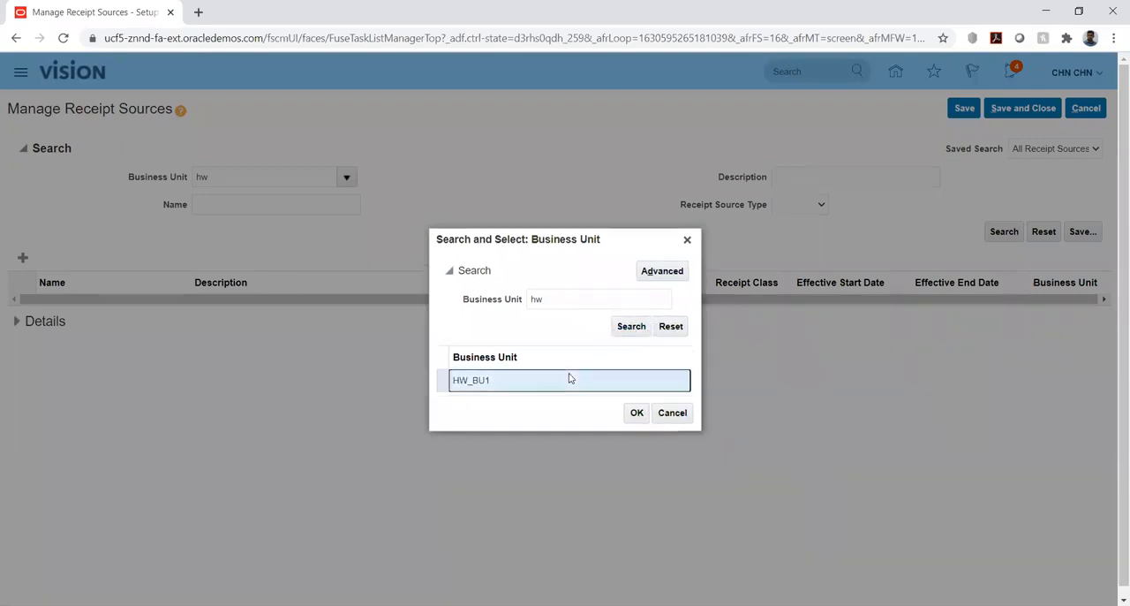
{"action": "left_click", "coordinate": [633, 414]}
{"action": "left_click", "coordinate": [1004, 233]}
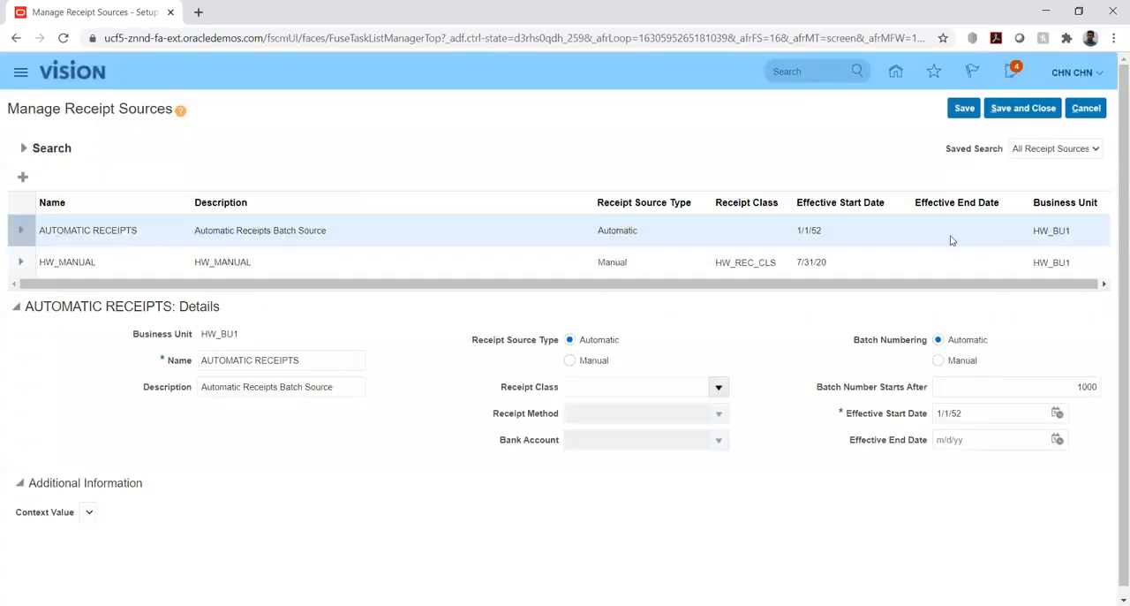
Add a receipt source for business unit HW_BU1 with HW_MAN as both its name and description.
{"action": "left_click", "coordinate": [63, 263]}
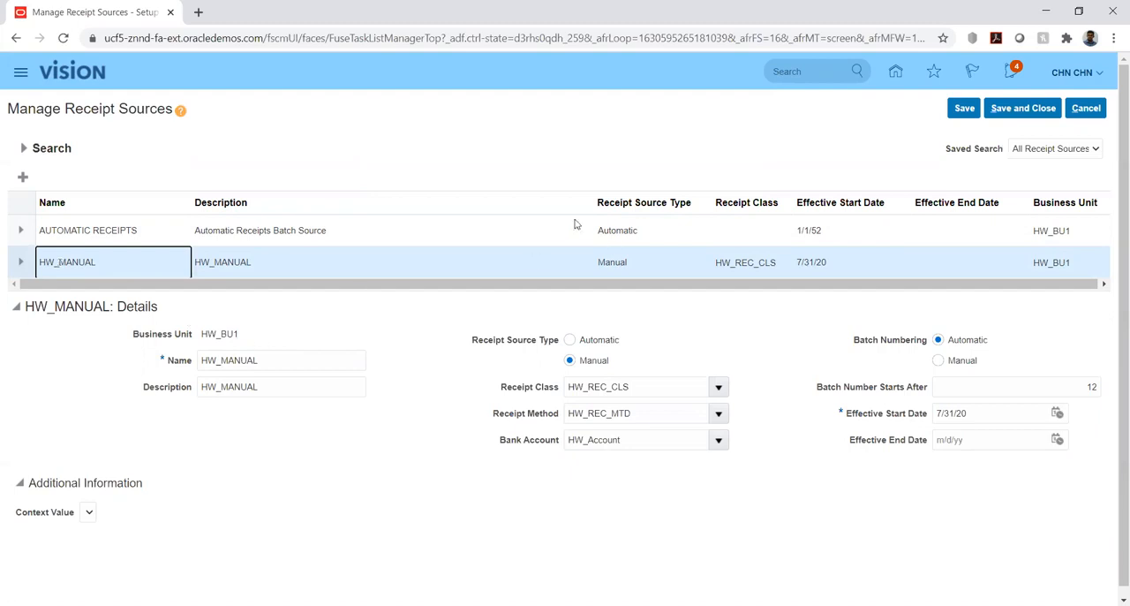
{"action": "left_click", "coordinate": [23, 177]}
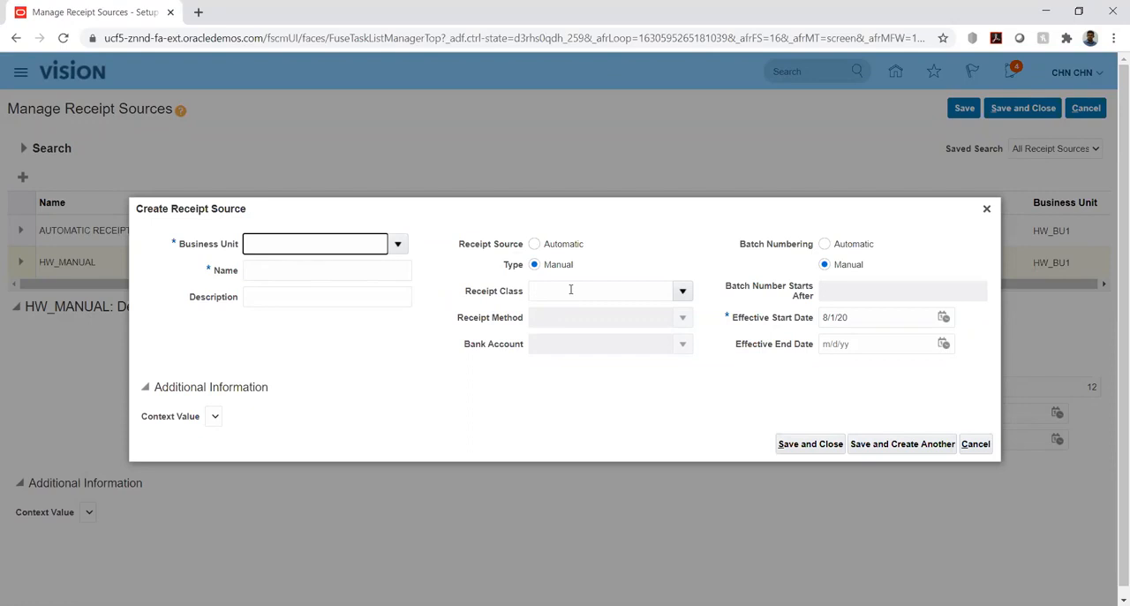
{"action": "type", "text": "hw"}
{"action": "left_click", "coordinate": [365, 270]}
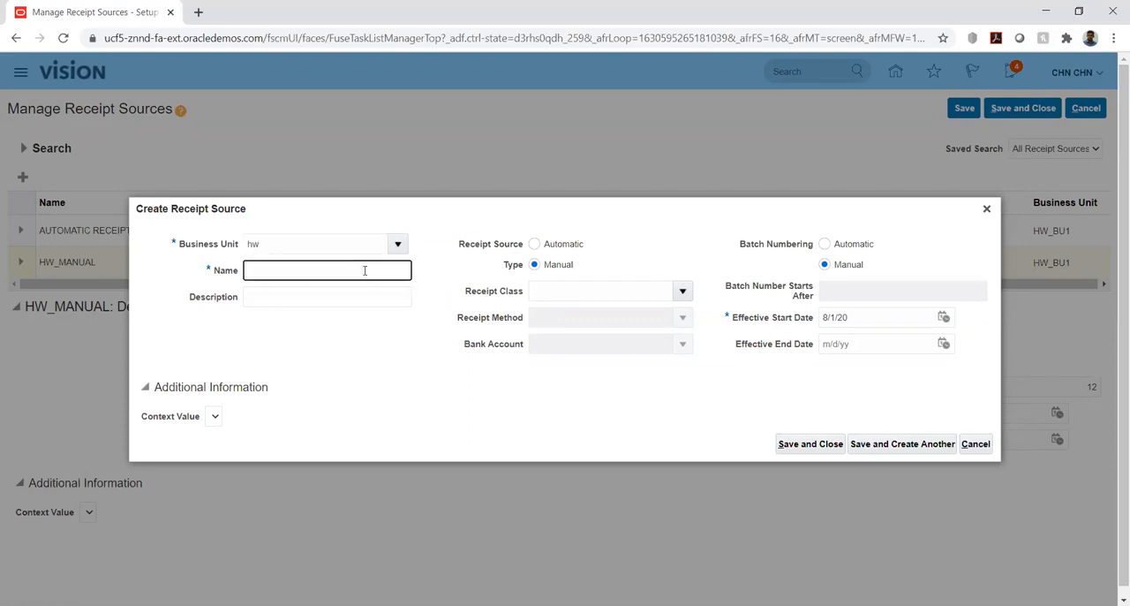
{"action": "type", "text": "HW_MAN"}
{"action": "double_click", "coordinate": [319, 270]}
{"action": "key", "text": "ctrl+c"}
{"action": "key", "text": "Tab"}
{"action": "key", "text": "ctrl+v"}
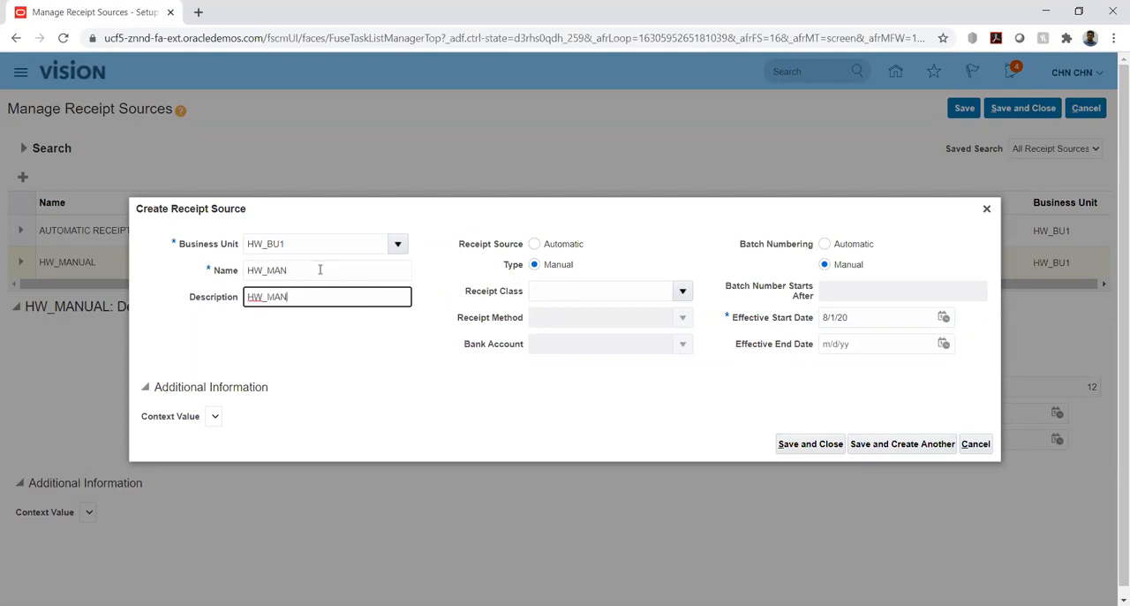
Search the receipt classes for hw and assign HW_REC1 to the new receipt source.
{"action": "left_click", "coordinate": [592, 292]}
{"action": "type", "text": "hw"}
{"action": "key", "text": "Tab"}
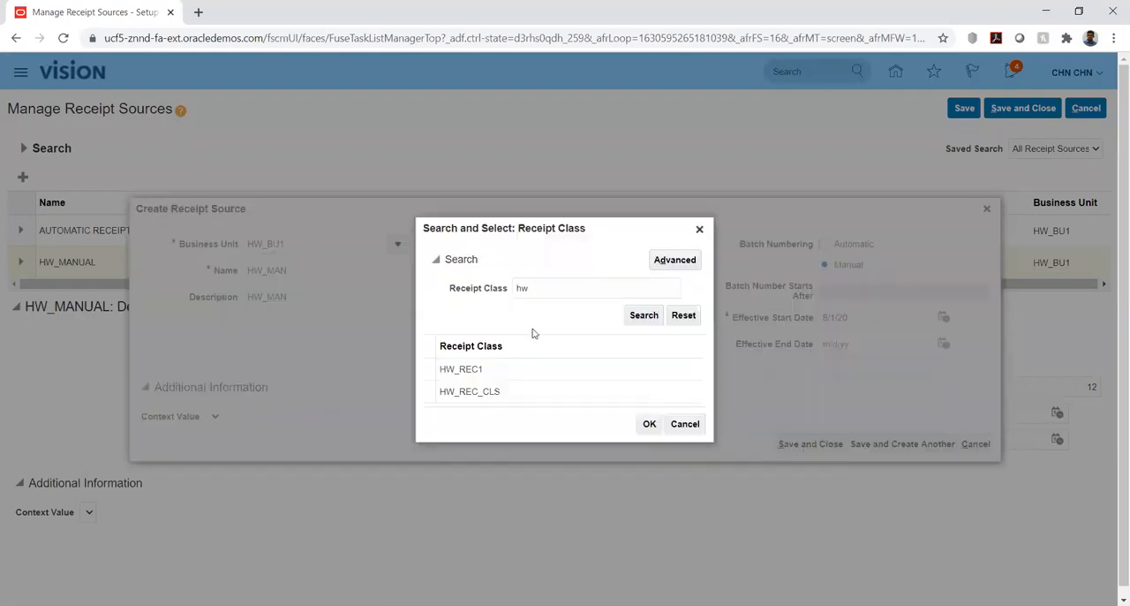
{"action": "left_click", "coordinate": [484, 370]}
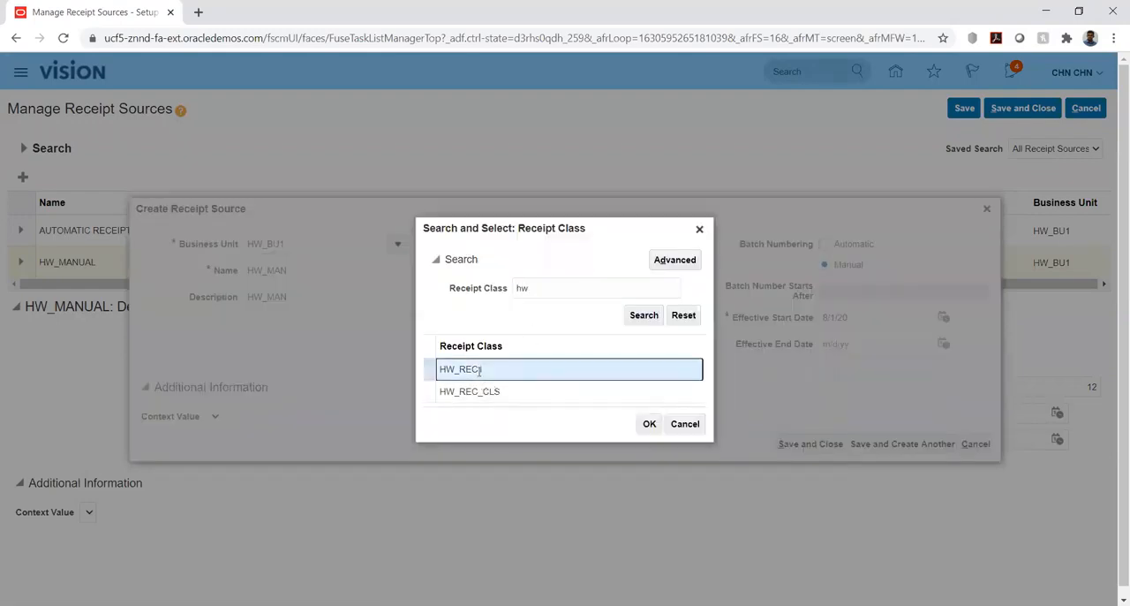
{"action": "left_click", "coordinate": [650, 424]}
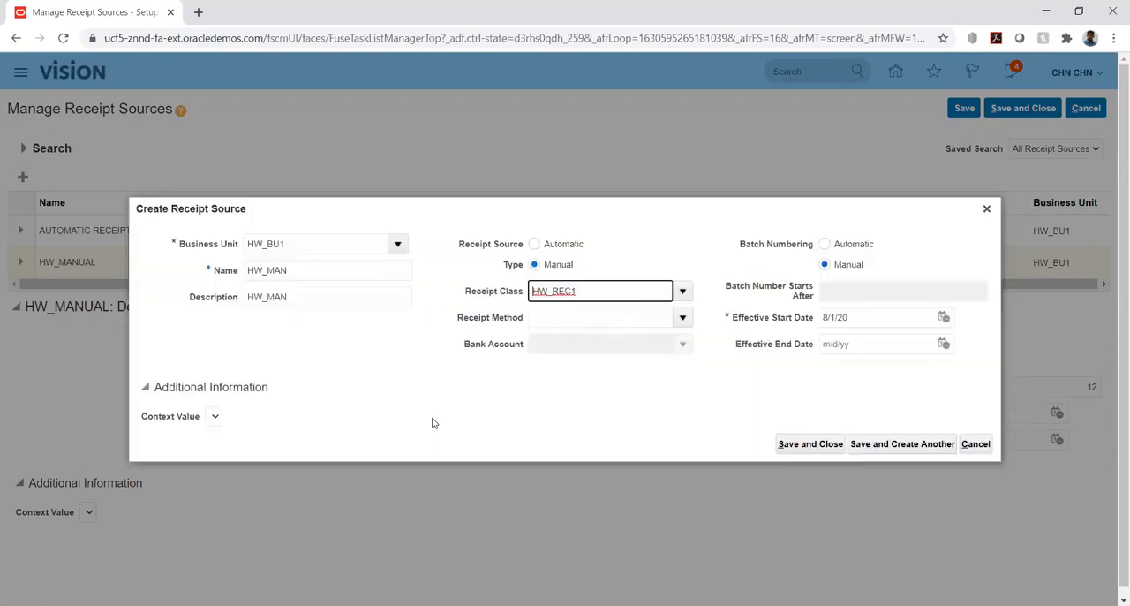
Assign the receipt method of class HW_REC1 and bank account HW_Account to the HW_MAN source.
{"action": "left_click", "coordinate": [683, 318]}
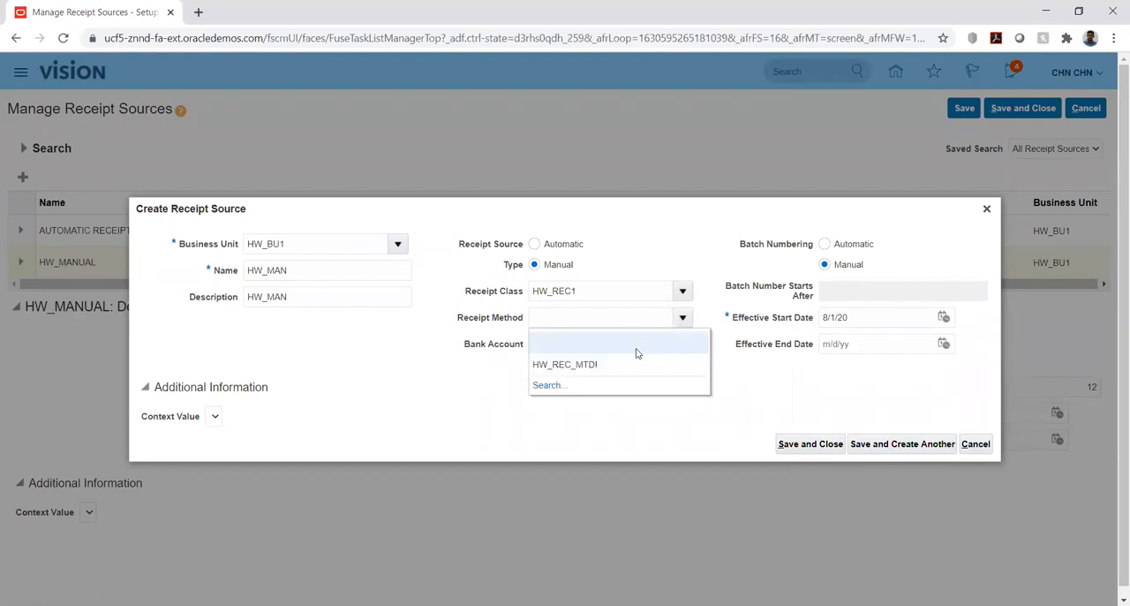
{"action": "left_click", "coordinate": [601, 365]}
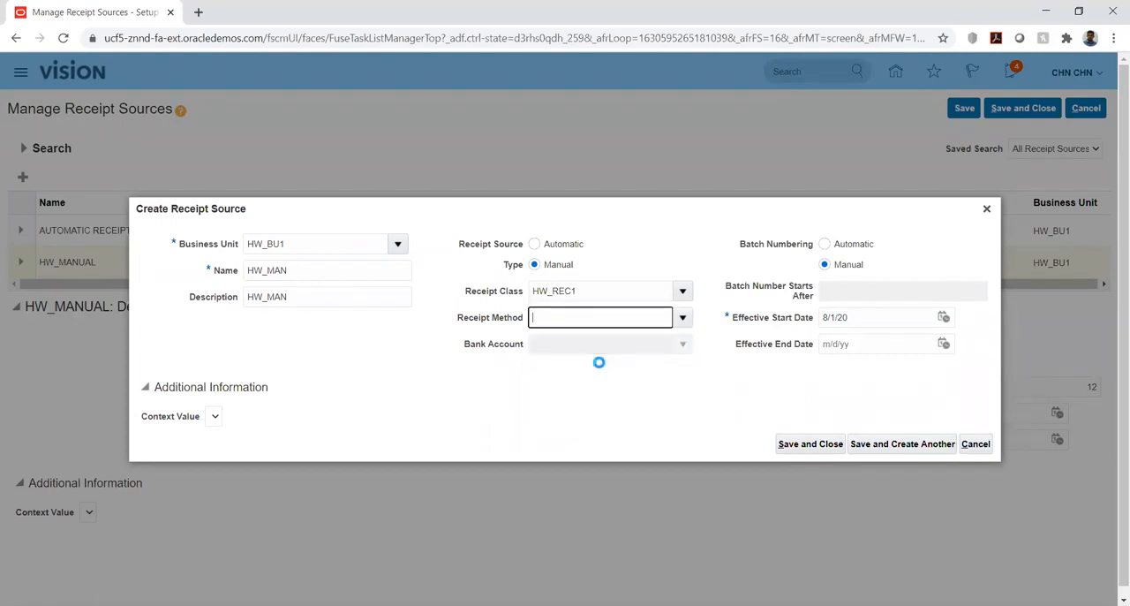
{"action": "left_click", "coordinate": [682, 344]}
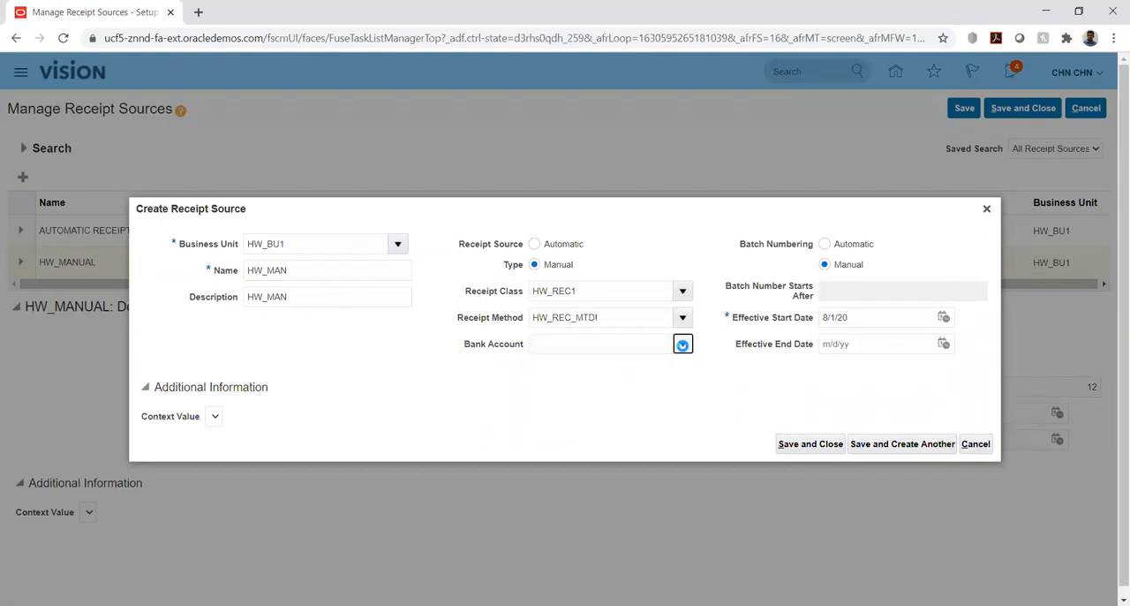
{"action": "left_click", "coordinate": [579, 394]}
Set automatic batch numbering starting after 1 for HW_MAN, and save and close the new receipt source.
{"action": "left_click", "coordinate": [824, 244]}
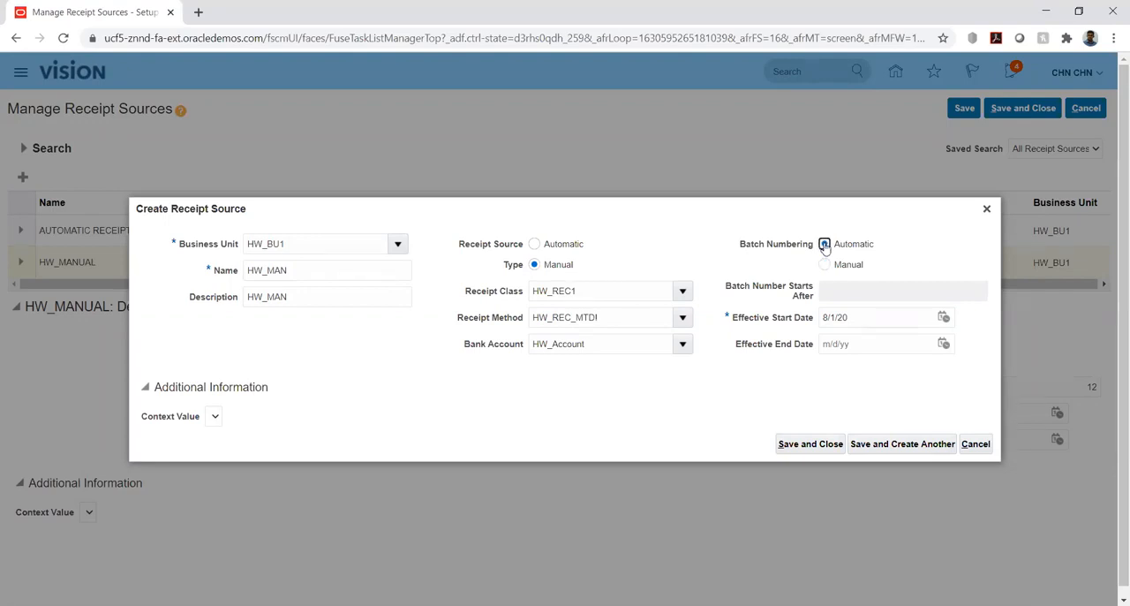
{"action": "left_click", "coordinate": [840, 287]}
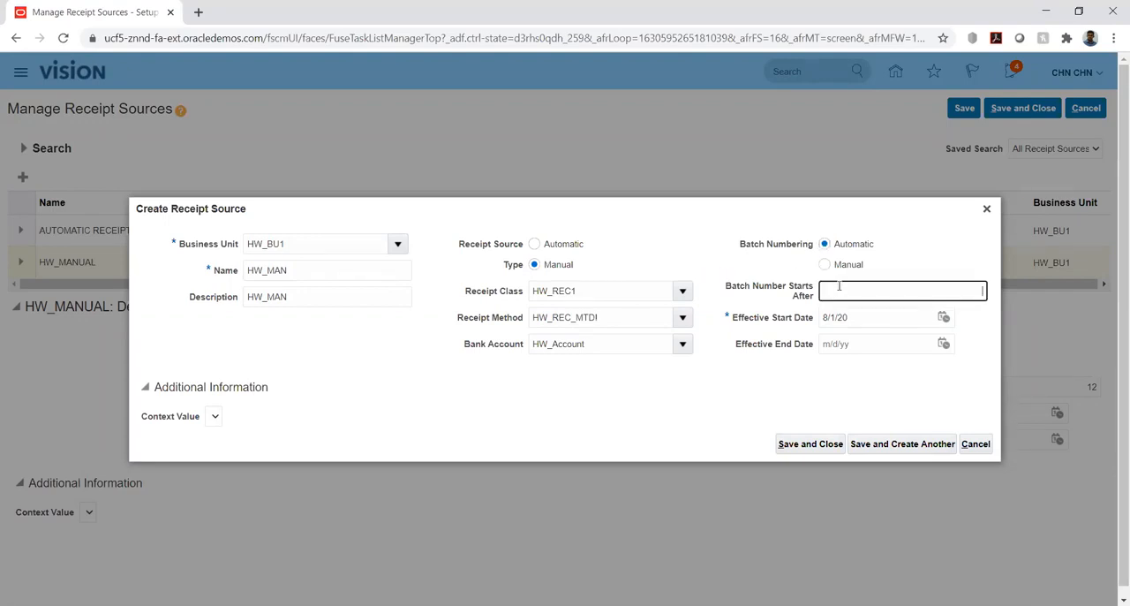
{"action": "left_click", "coordinate": [750, 389]}
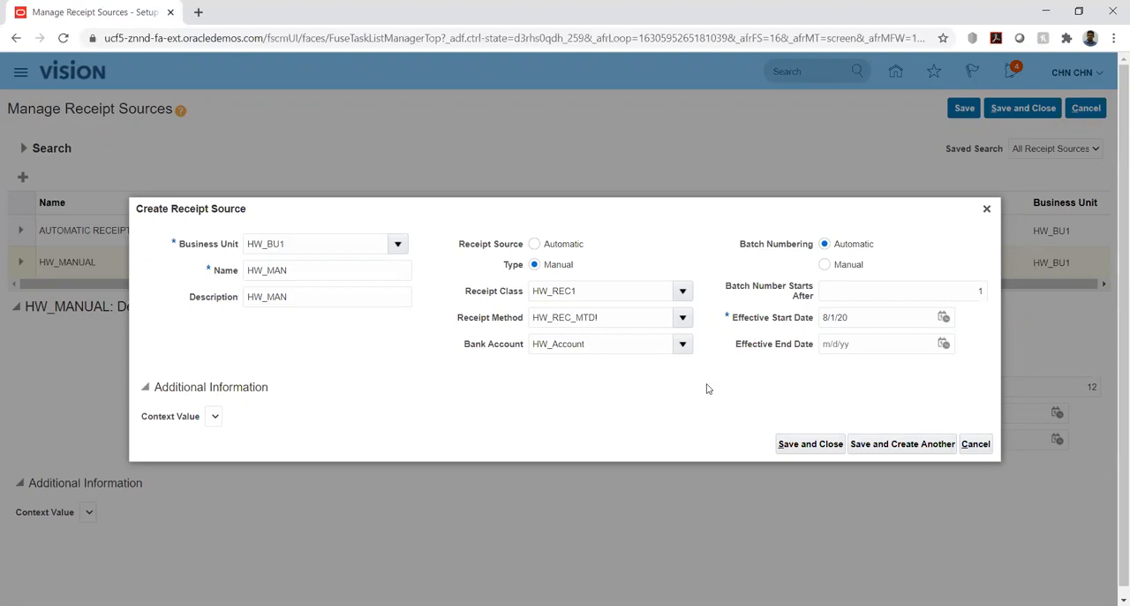
{"action": "left_click", "coordinate": [811, 446]}
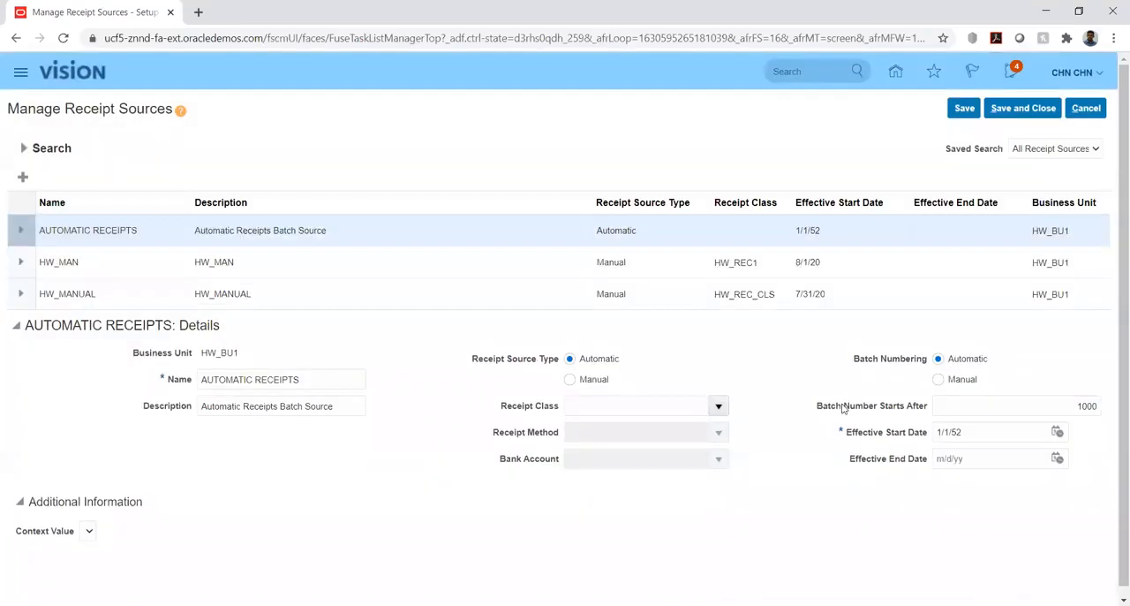
{"action": "left_click", "coordinate": [22, 178]}
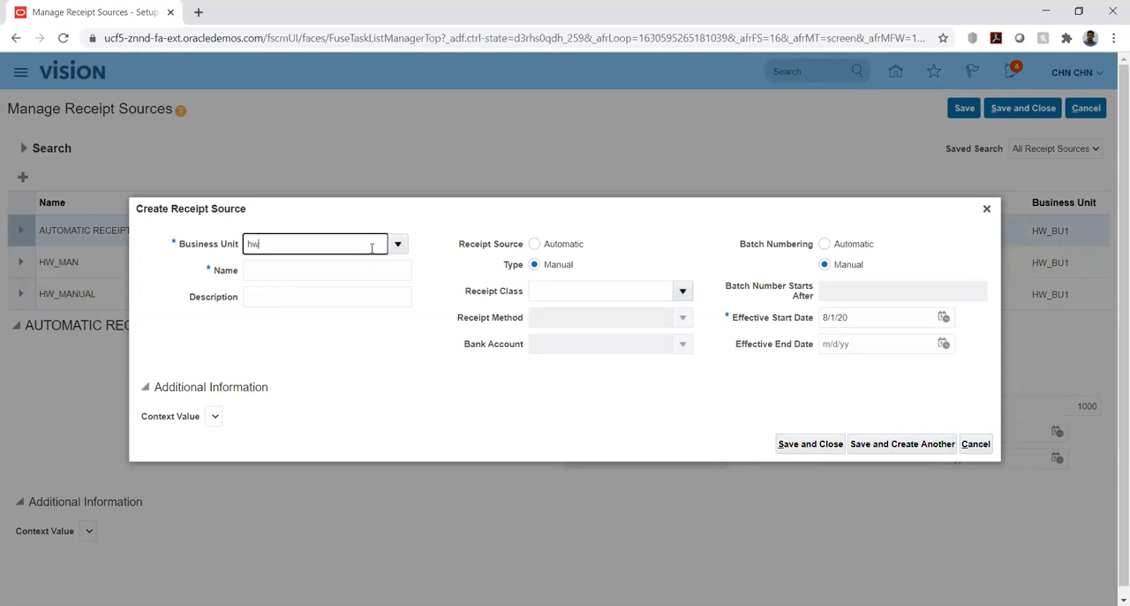
{"action": "type", "text": "hw"}
{"action": "key", "text": "Tab"}
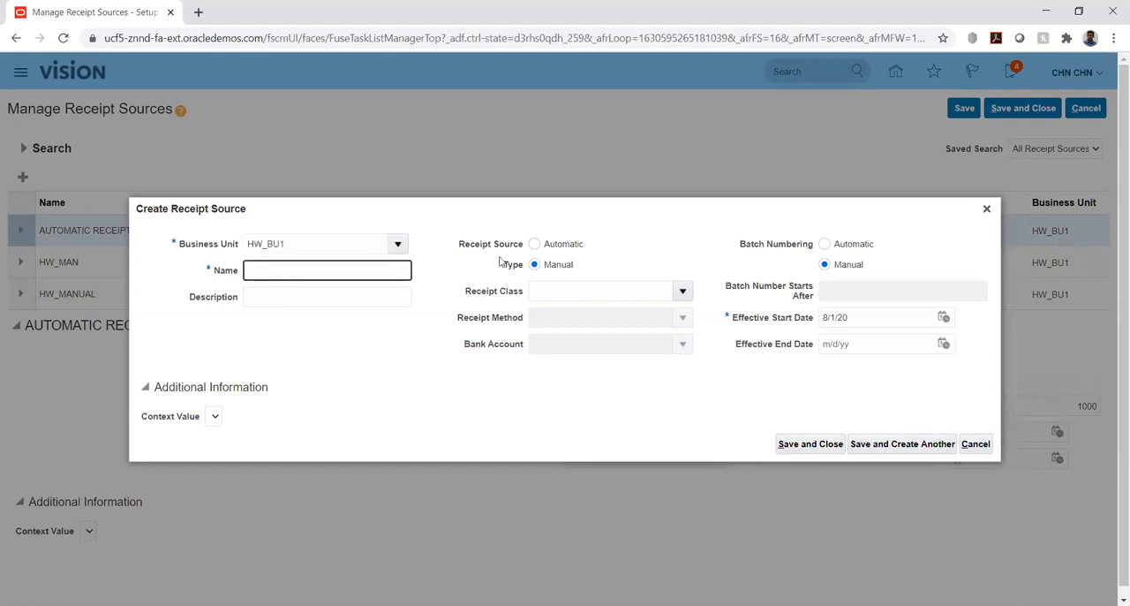
{"action": "left_click", "coordinate": [534, 245]}
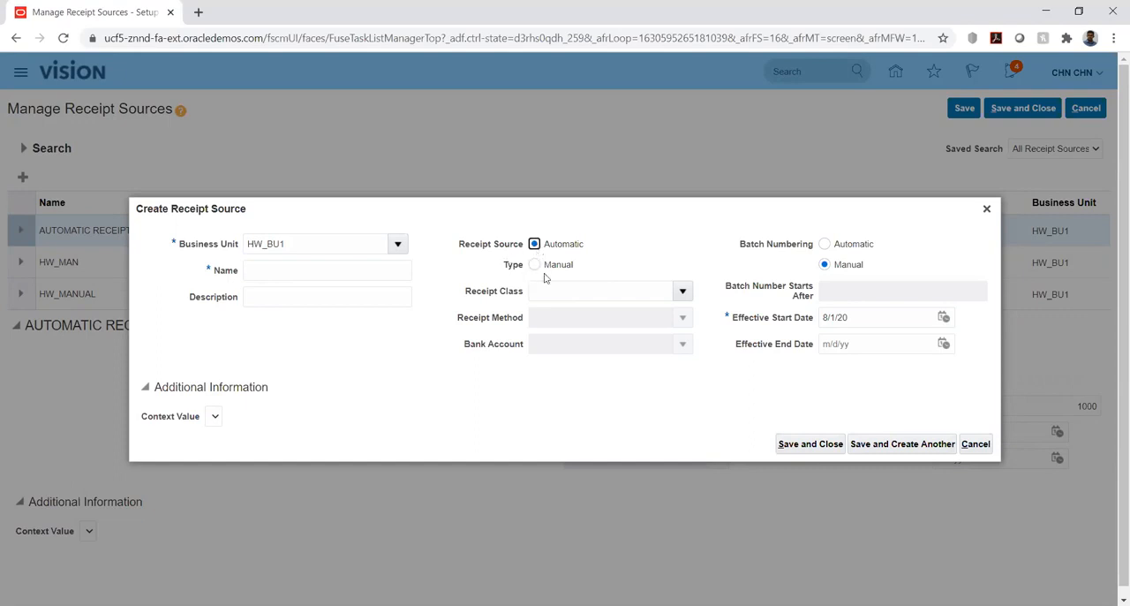
{"action": "left_click", "coordinate": [584, 291]}
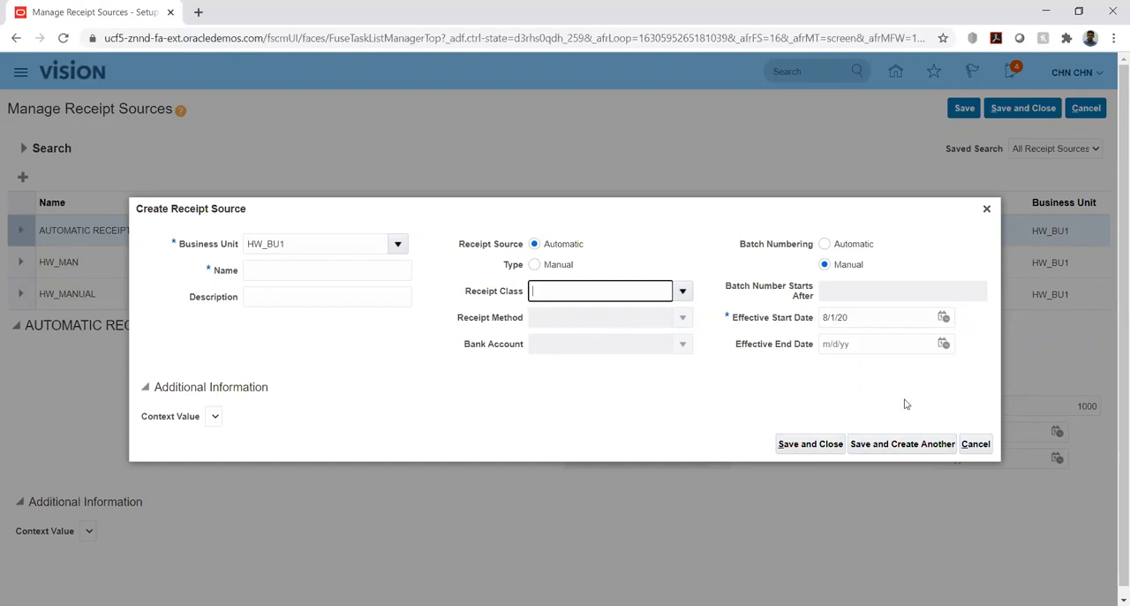
{"action": "left_click", "coordinate": [976, 444]}
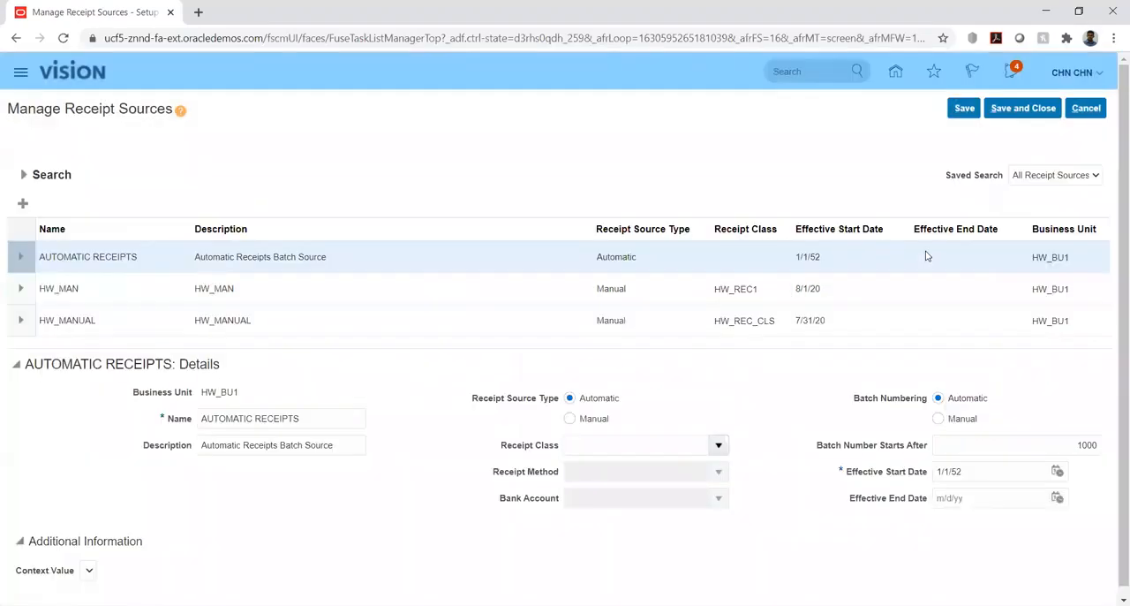
Save and close the receipt sources, and open the Security Console.
{"action": "left_click", "coordinate": [1006, 109]}
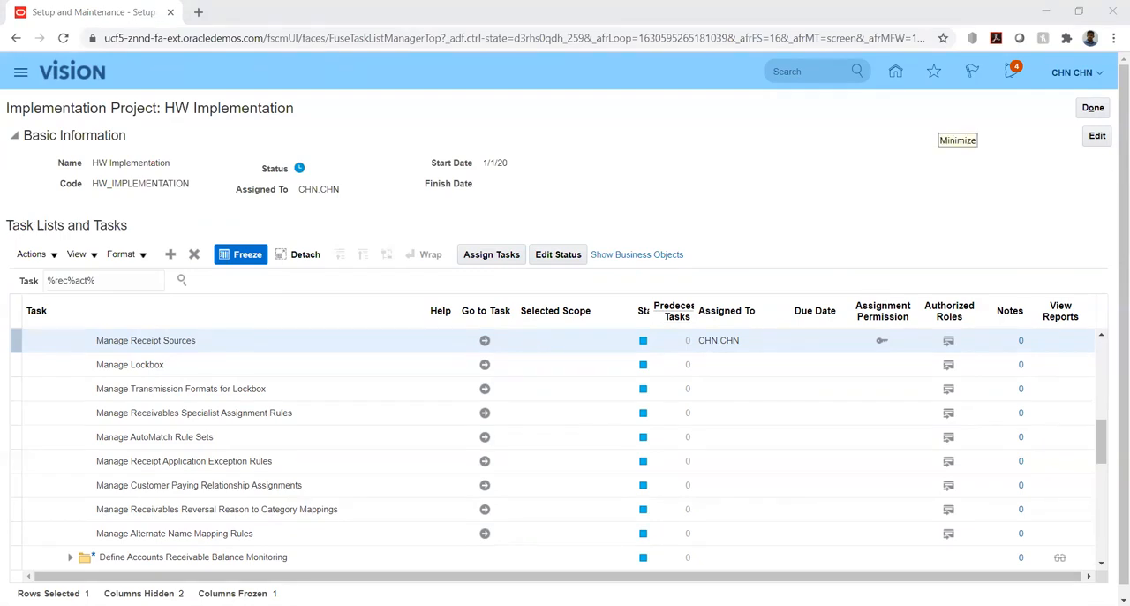
{"action": "left_click", "coordinate": [42, 192]}
{"action": "left_click", "coordinate": [21, 74]}
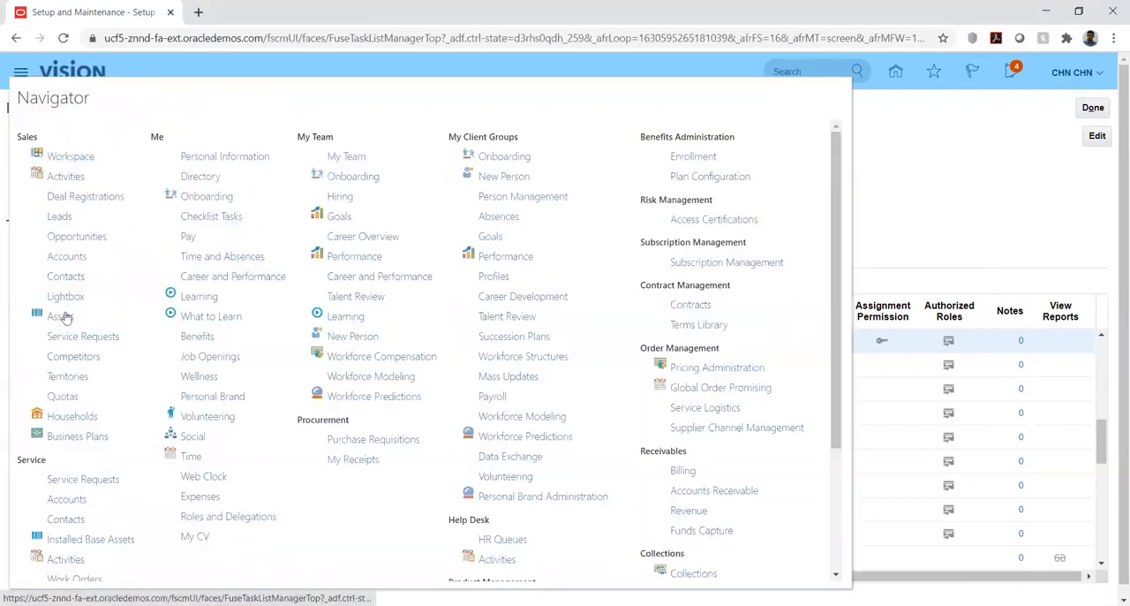
{"action": "scroll", "coordinate": [634, 334], "scroll_direction": "down", "scroll_amount": 3}
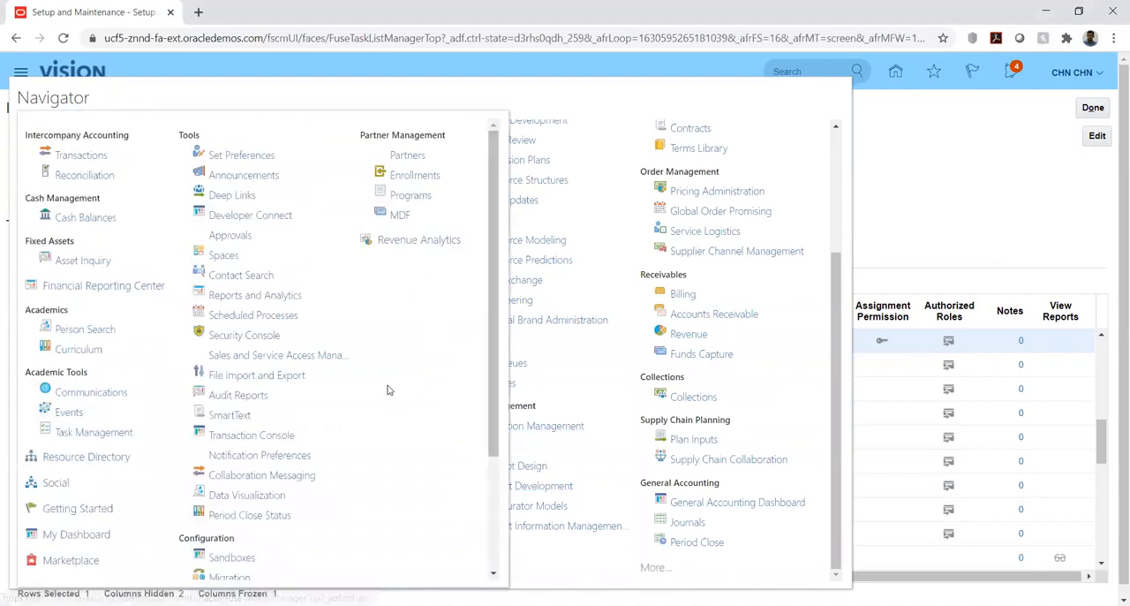
{"action": "scroll", "coordinate": [208, 309], "scroll_direction": "down", "scroll_amount": 3}
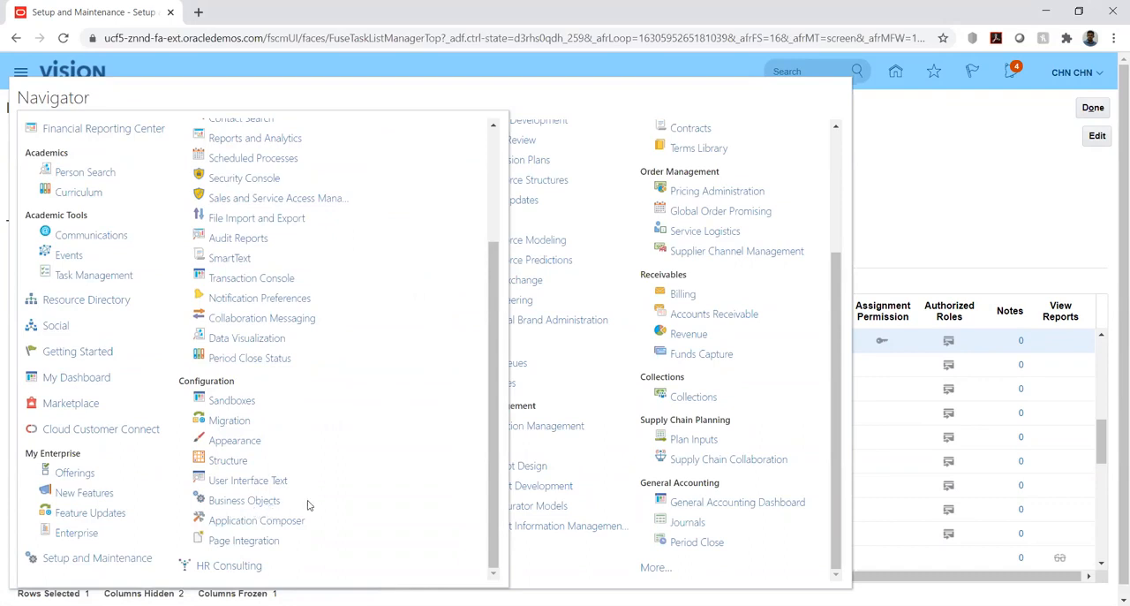
{"action": "left_click", "coordinate": [254, 180]}
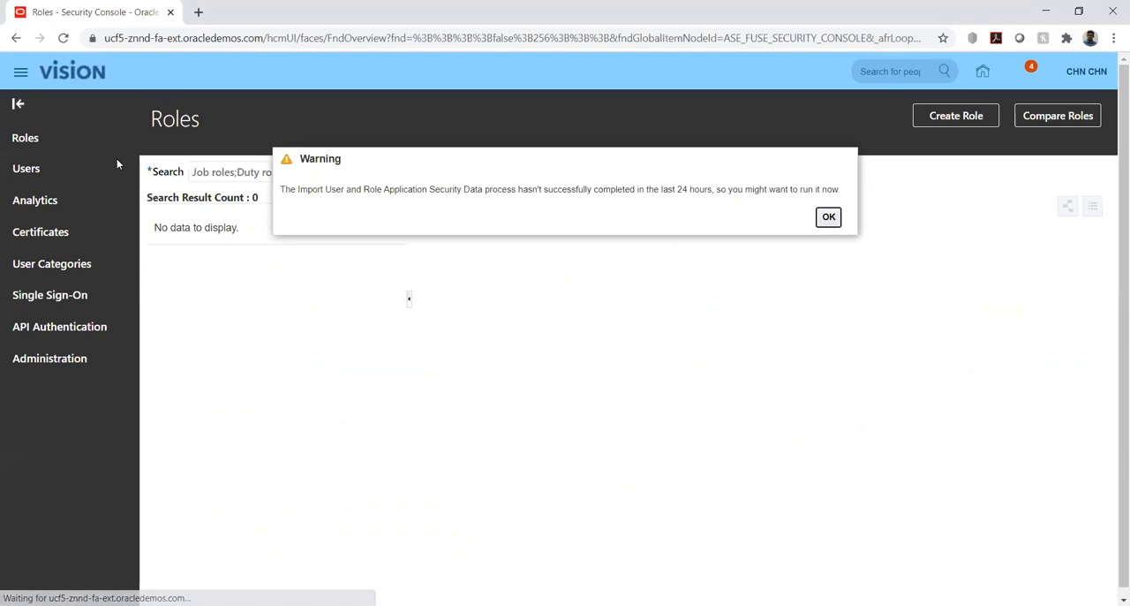
Dismiss the warning, search the user accounts for the signed-in user's name, and open that account.
{"action": "left_click", "coordinate": [830, 219]}
{"action": "left_click", "coordinate": [18, 187]}
{"action": "left_click", "coordinate": [435, 174]}
{"action": "type", "text": "CHN.CHN"}
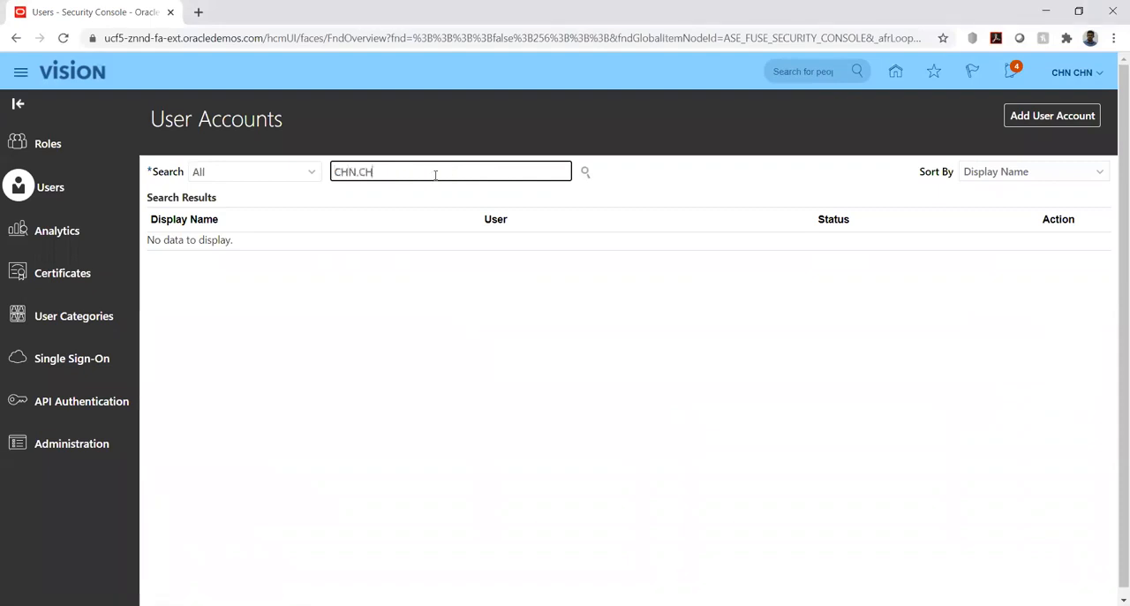
{"action": "left_click", "coordinate": [586, 172]}
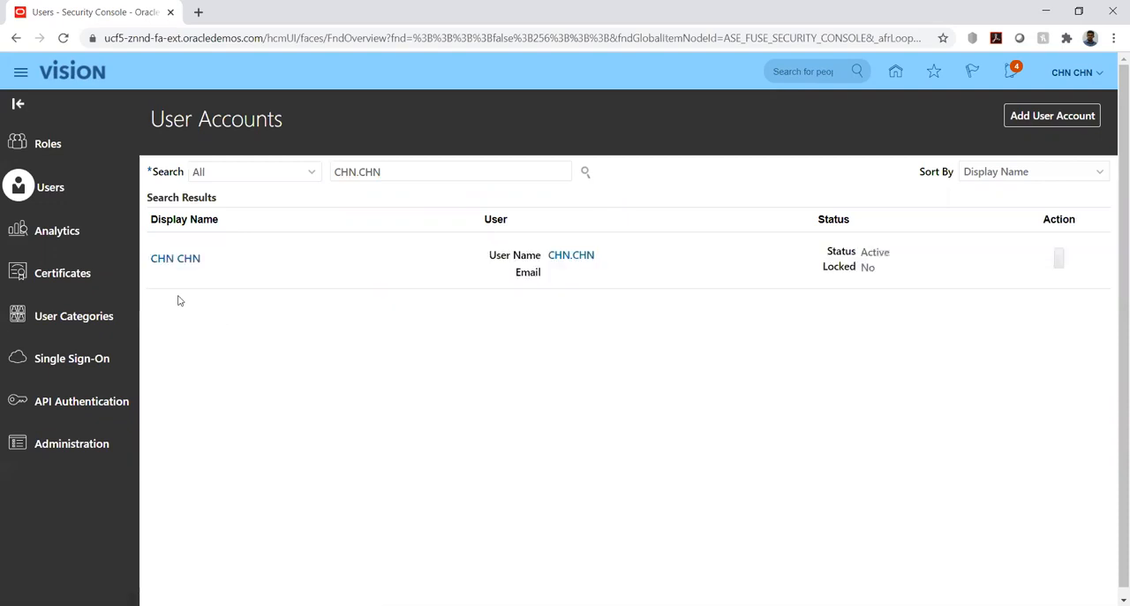
{"action": "left_click", "coordinate": [175, 258]}
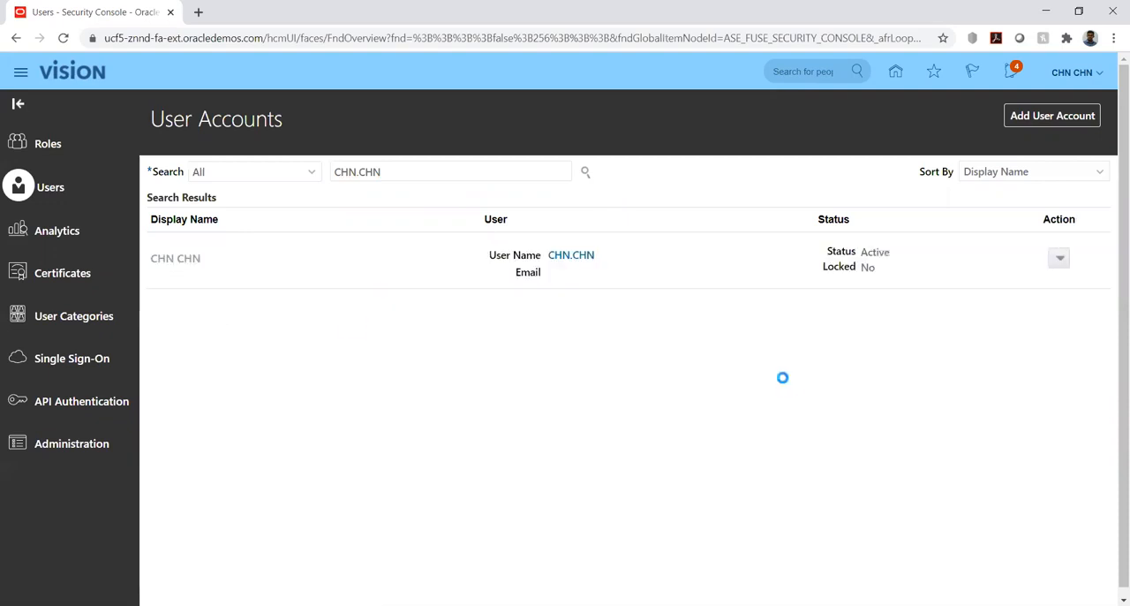
Open the user account for editing to examine its assigned roles, and leave it without changes.
{"action": "left_click", "coordinate": [943, 122]}
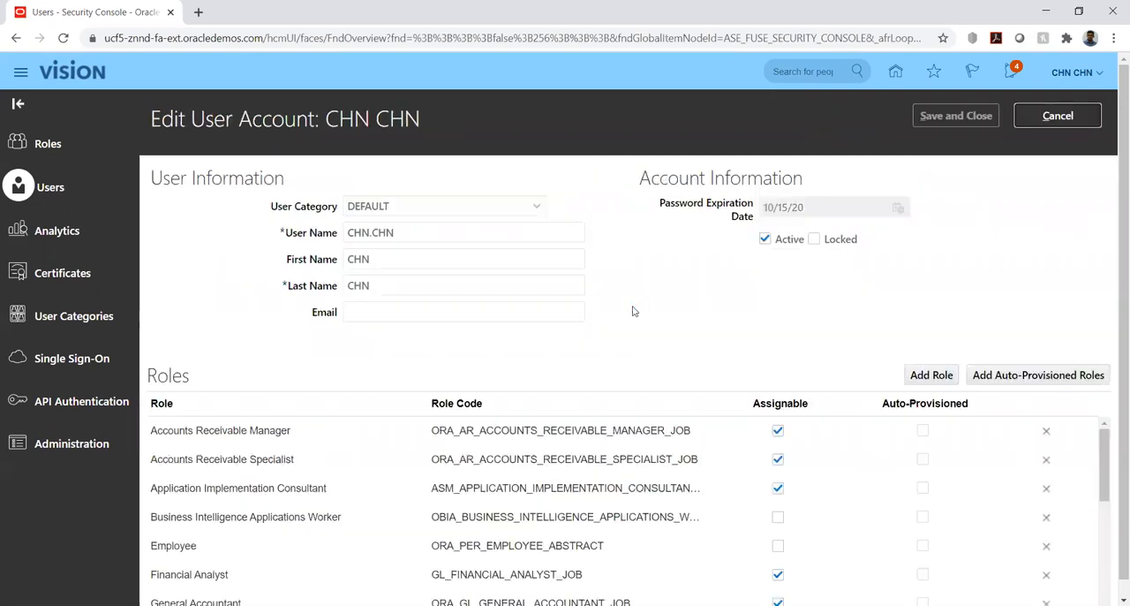
{"action": "scroll", "coordinate": [902, 311], "scroll_direction": "down", "scroll_amount": 1}
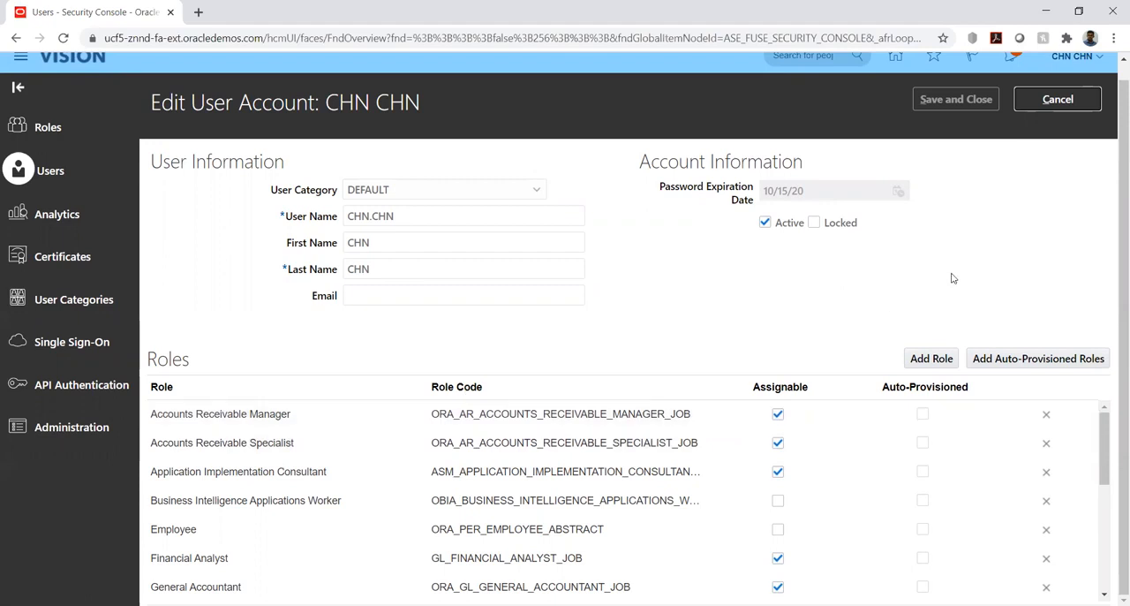
{"action": "left_click", "coordinate": [1048, 105]}
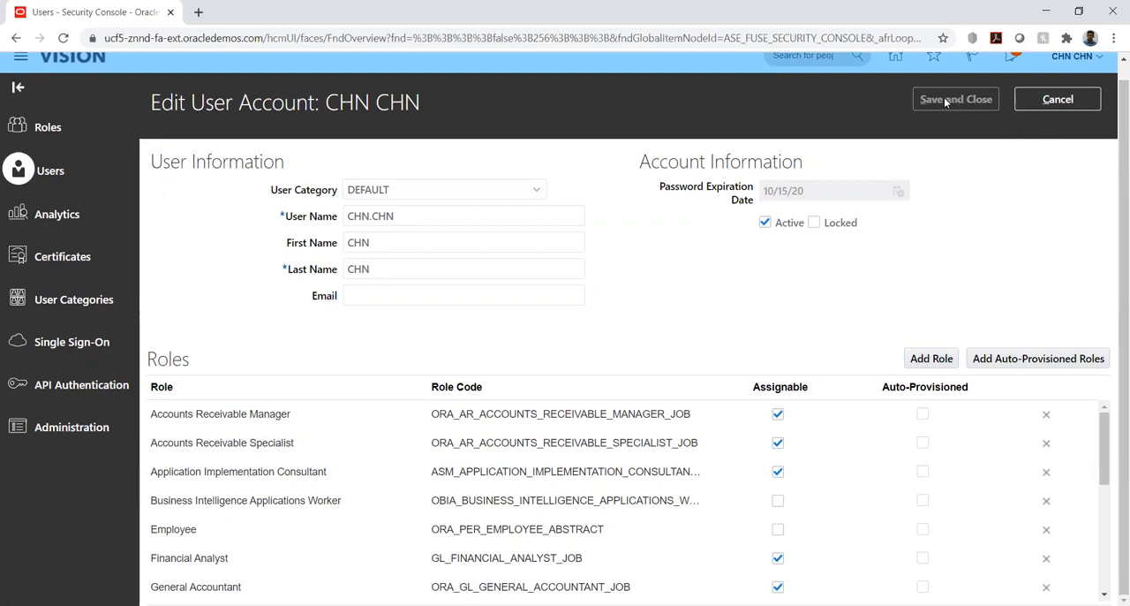
{"action": "left_click", "coordinate": [1058, 97]}
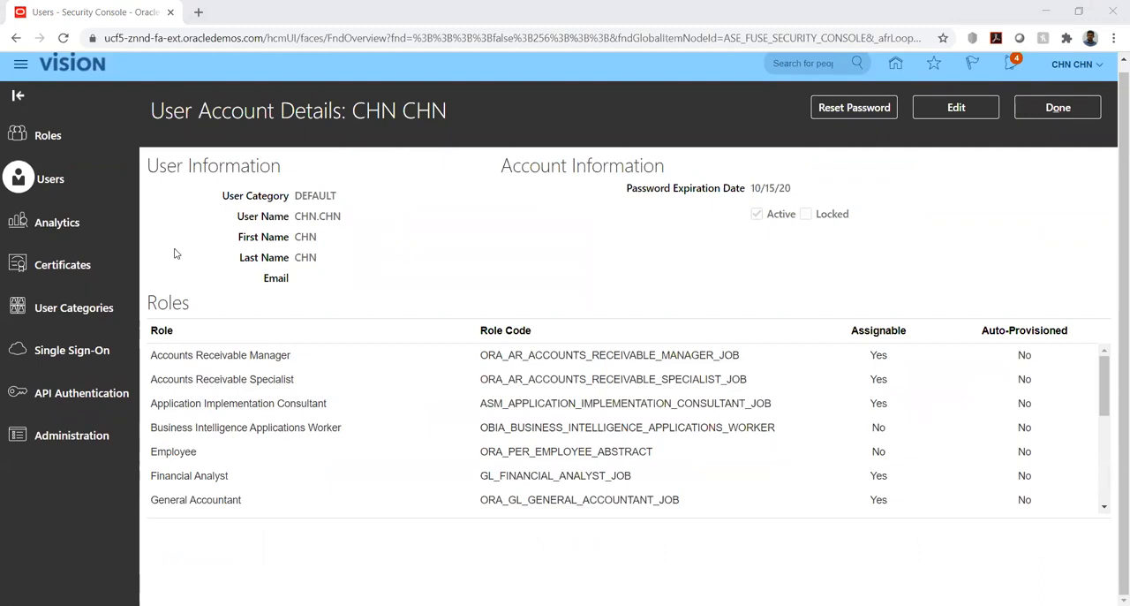
{"action": "left_click", "coordinate": [1059, 110]}
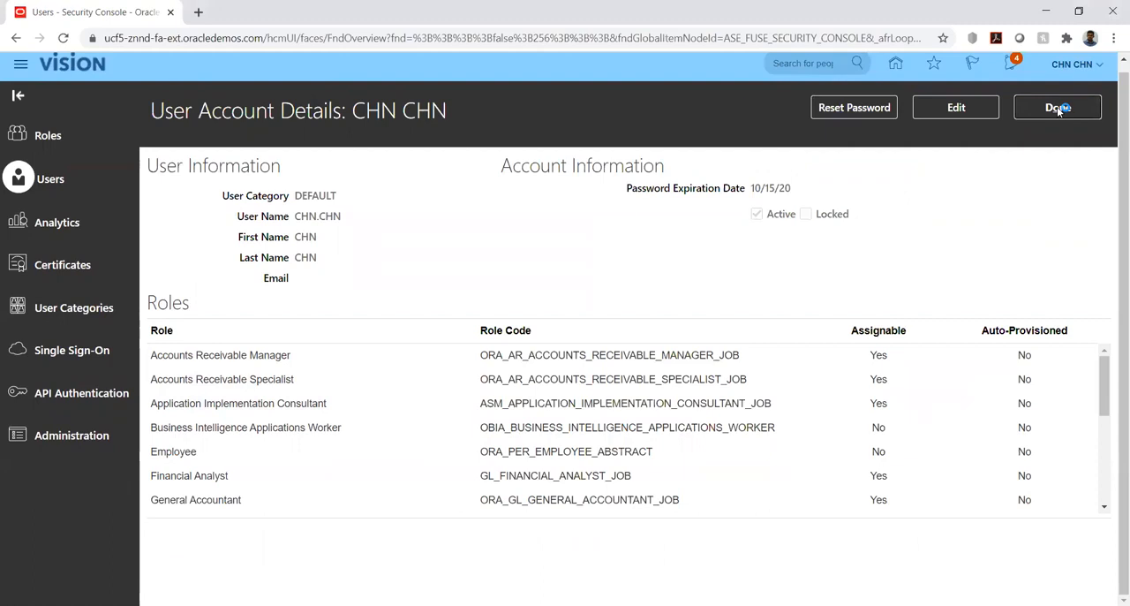
Return to the home page and open Period Close under General Accounting.
{"action": "left_click", "coordinate": [19, 68]}
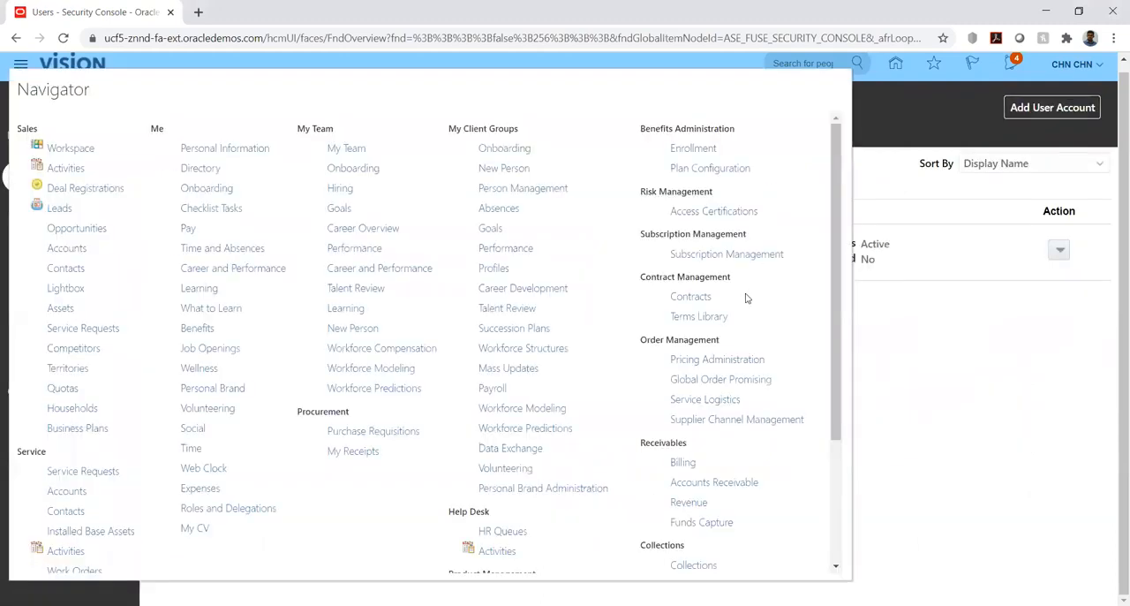
{"action": "left_click", "coordinate": [898, 63]}
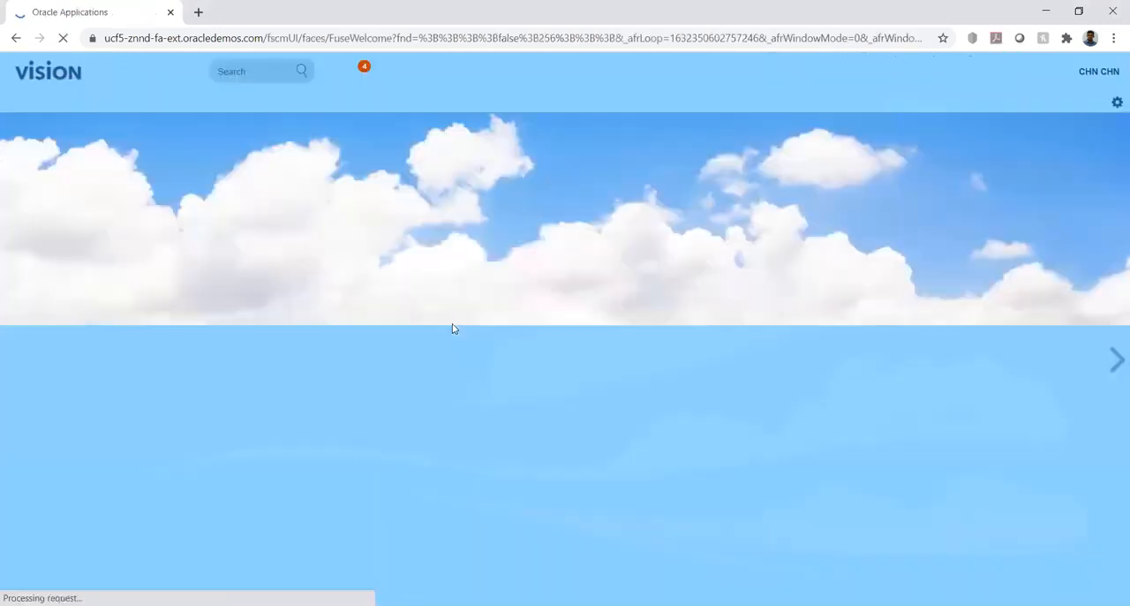
{"action": "scroll", "coordinate": [356, 404], "scroll_direction": "down", "scroll_amount": 2}
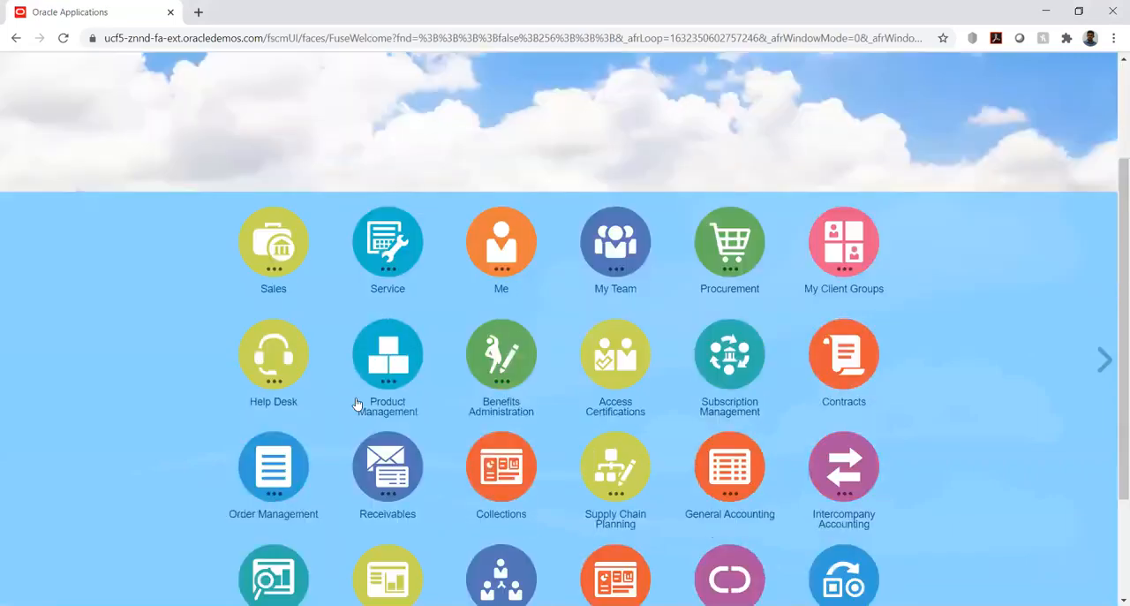
{"action": "scroll", "coordinate": [357, 404], "scroll_direction": "down", "scroll_amount": 2}
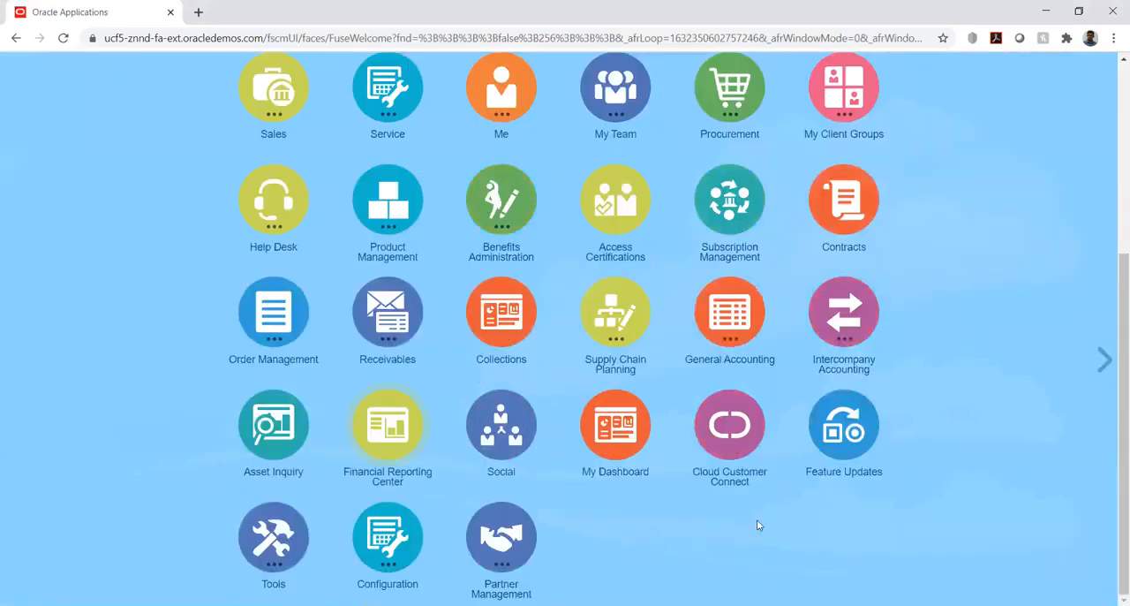
{"action": "left_click", "coordinate": [732, 326]}
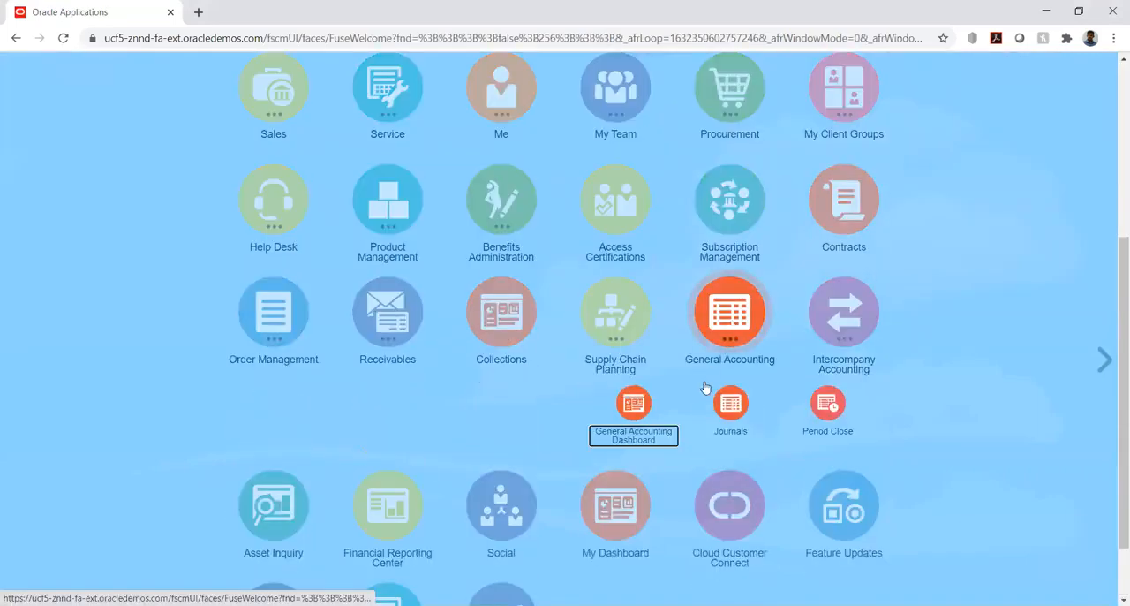
{"action": "left_click", "coordinate": [830, 405]}
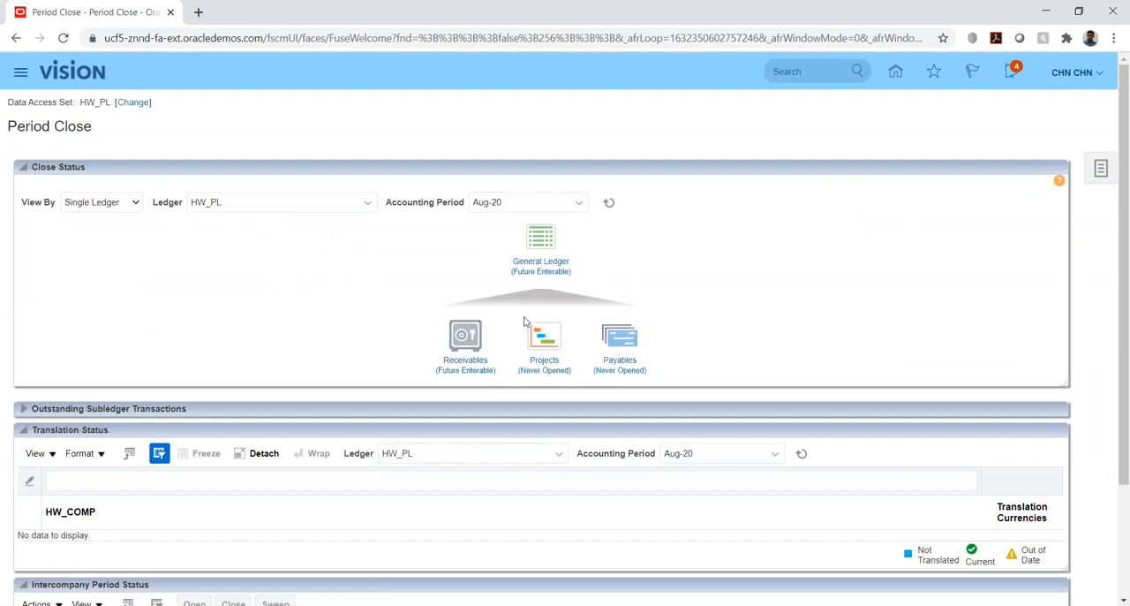
Open the Aug-20 General Ledger period for ledger HW_PL and return to the period close overview.
{"action": "left_click", "coordinate": [531, 265]}
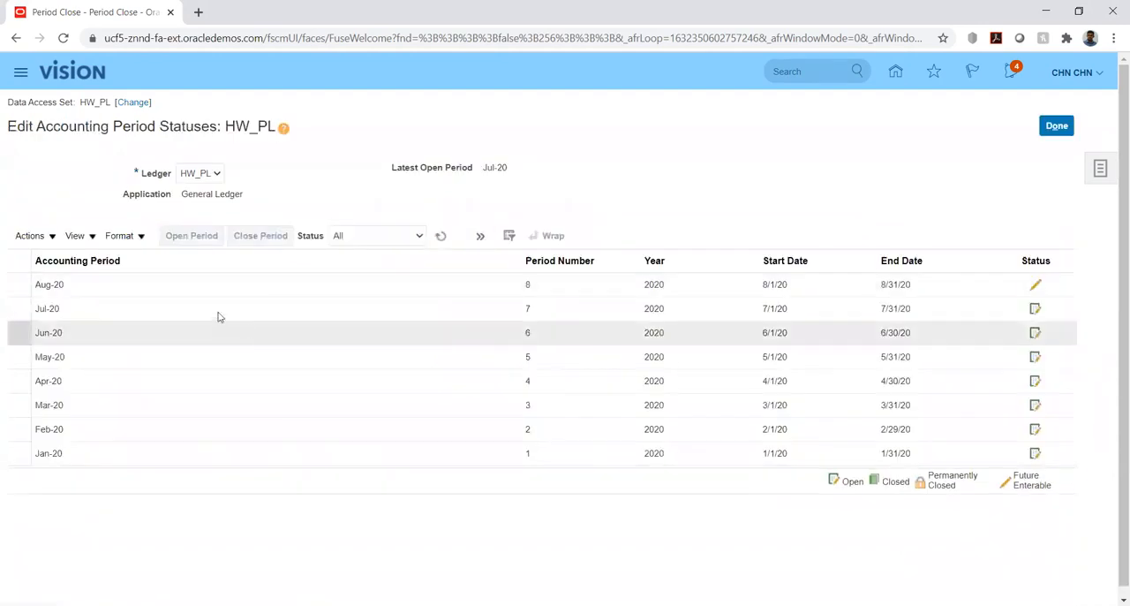
{"action": "left_click", "coordinate": [168, 286]}
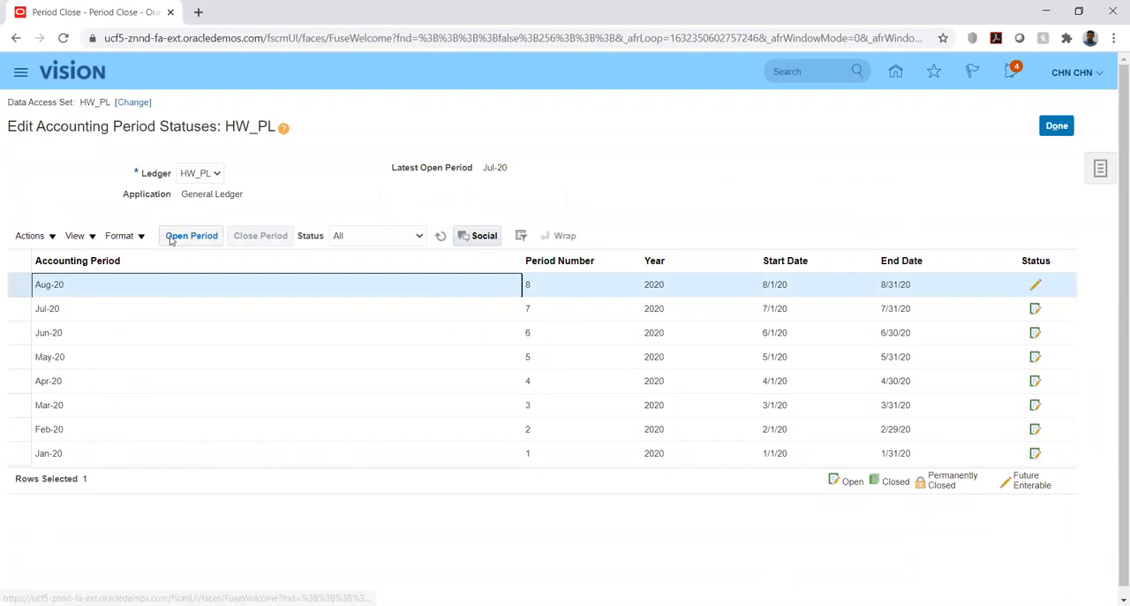
{"action": "left_click", "coordinate": [172, 237]}
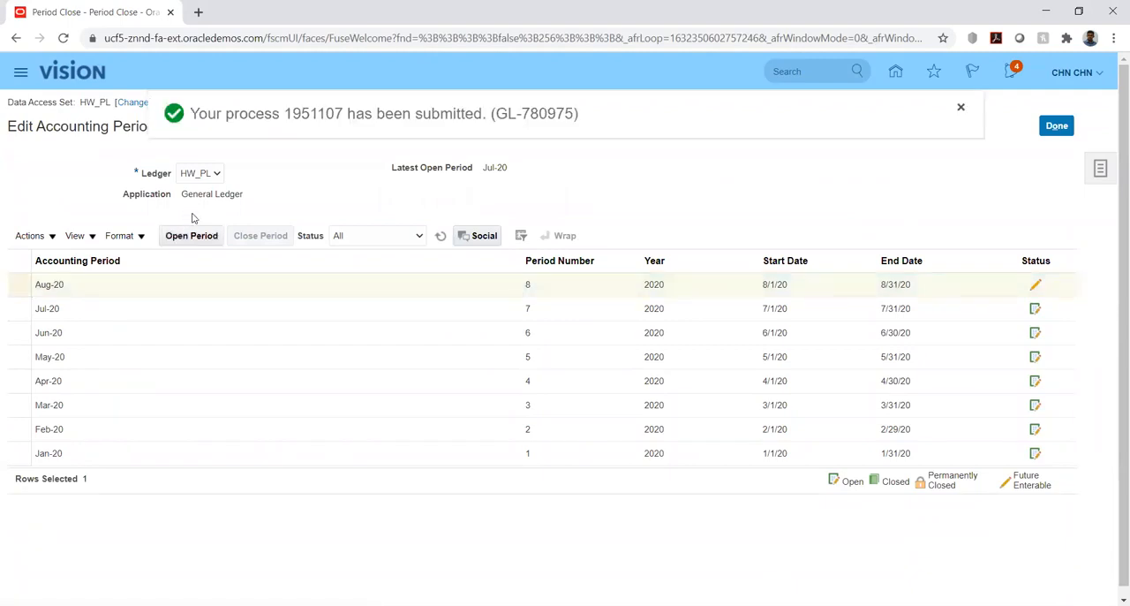
{"action": "left_click", "coordinate": [961, 107]}
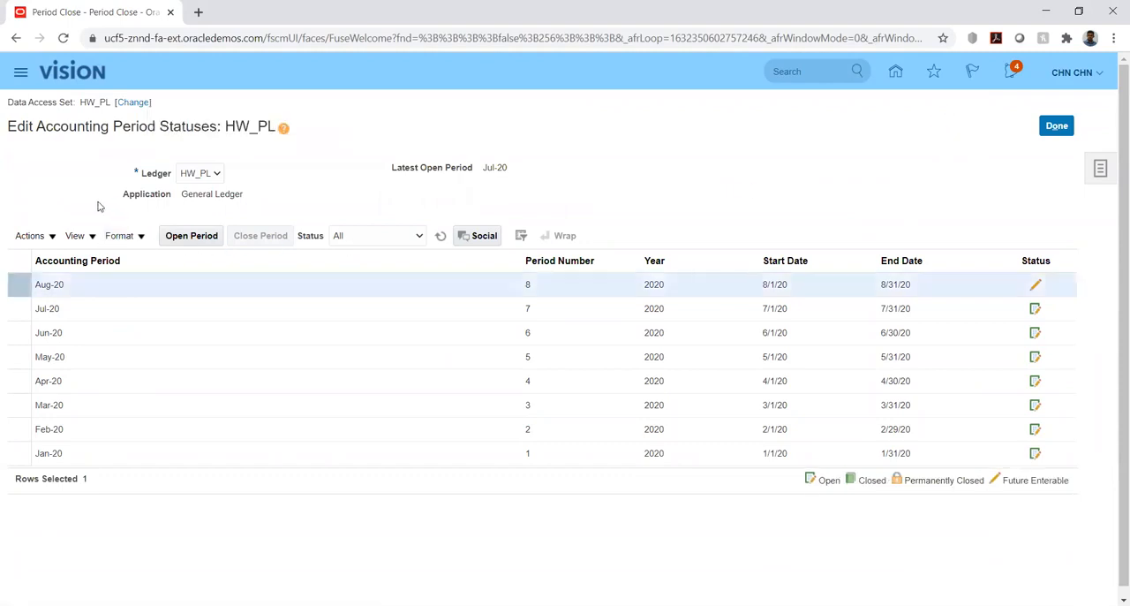
{"action": "left_click", "coordinate": [1057, 126]}
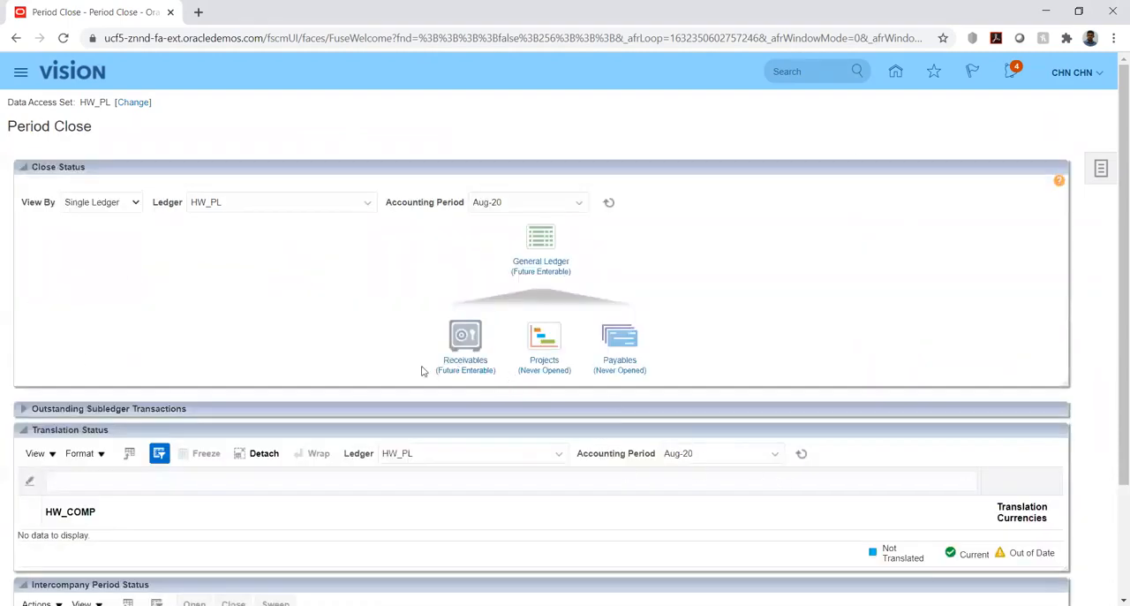
Try to open the Aug-20 Receivables period for ledger HW_PL and return to the period close overview.
{"action": "left_click", "coordinate": [470, 367]}
{"action": "left_click", "coordinate": [83, 284]}
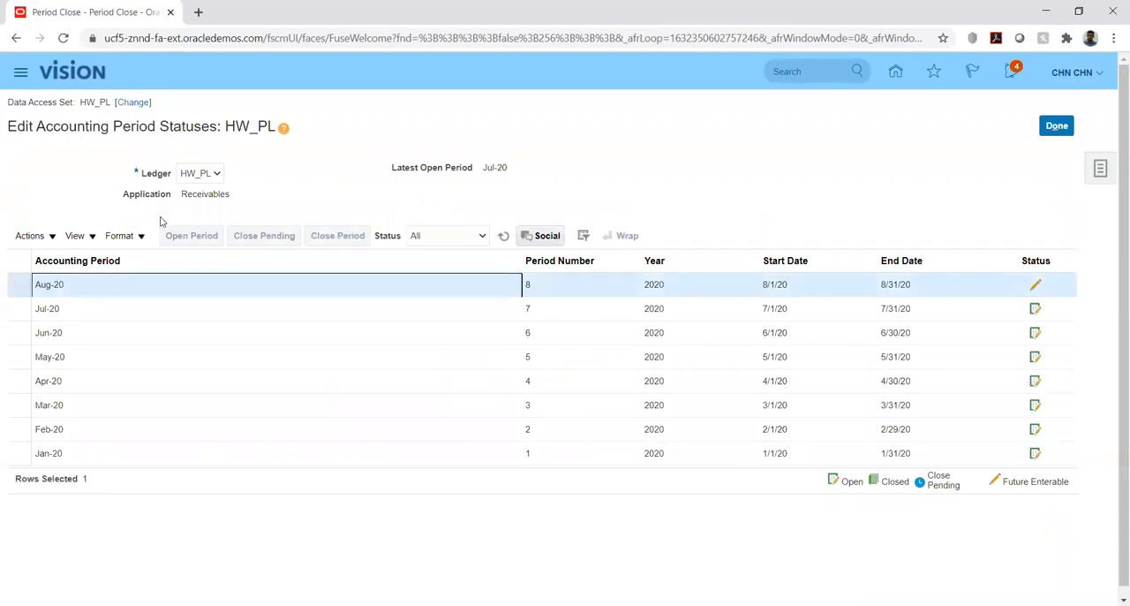
{"action": "left_click", "coordinate": [183, 237]}
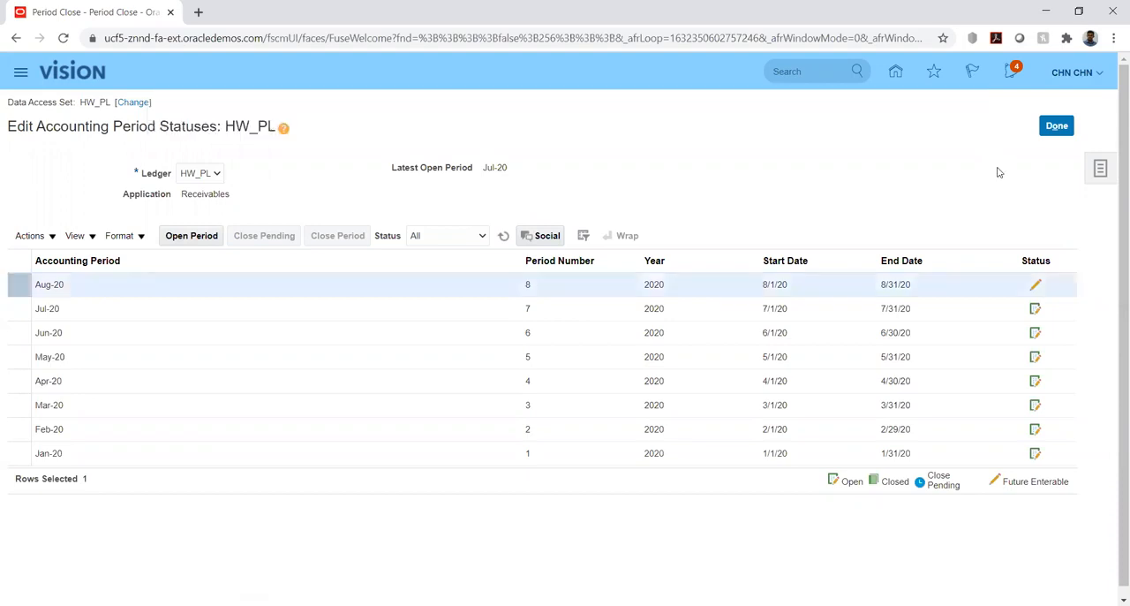
{"action": "left_click", "coordinate": [1057, 126]}
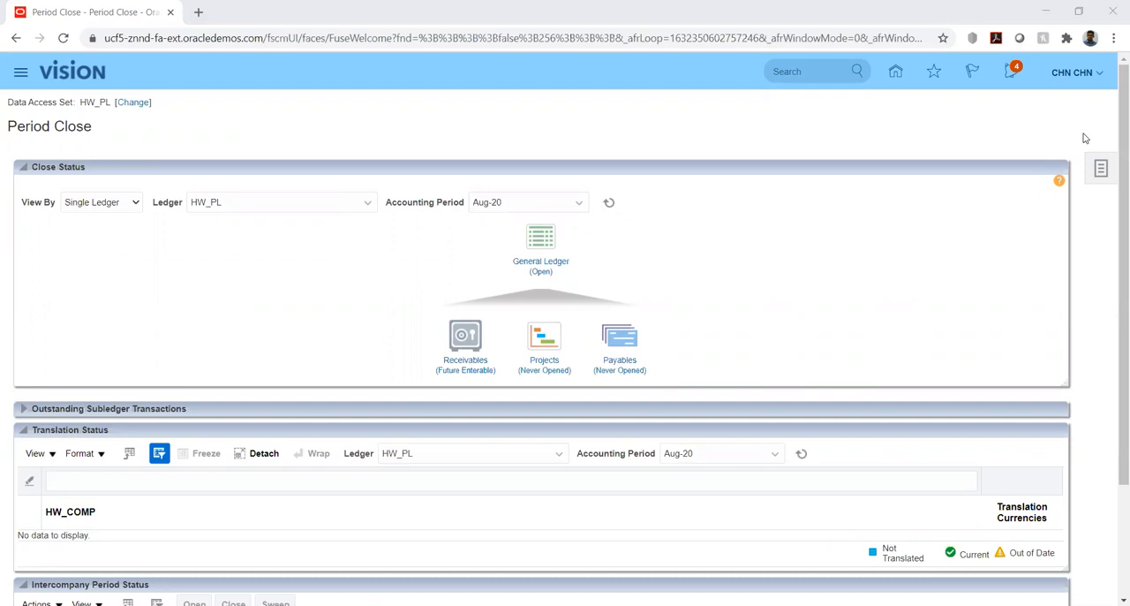
Go from the home page to Receivables Billing and start creating an organization customer.
{"action": "left_click", "coordinate": [896, 71]}
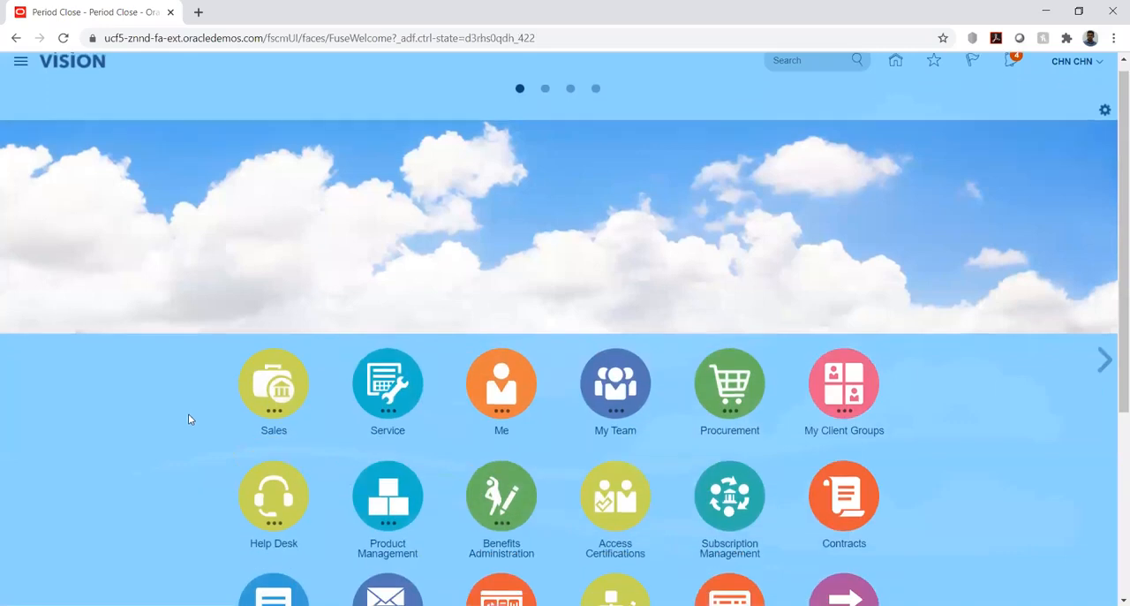
{"action": "scroll", "coordinate": [188, 413], "scroll_direction": "down", "scroll_amount": 3}
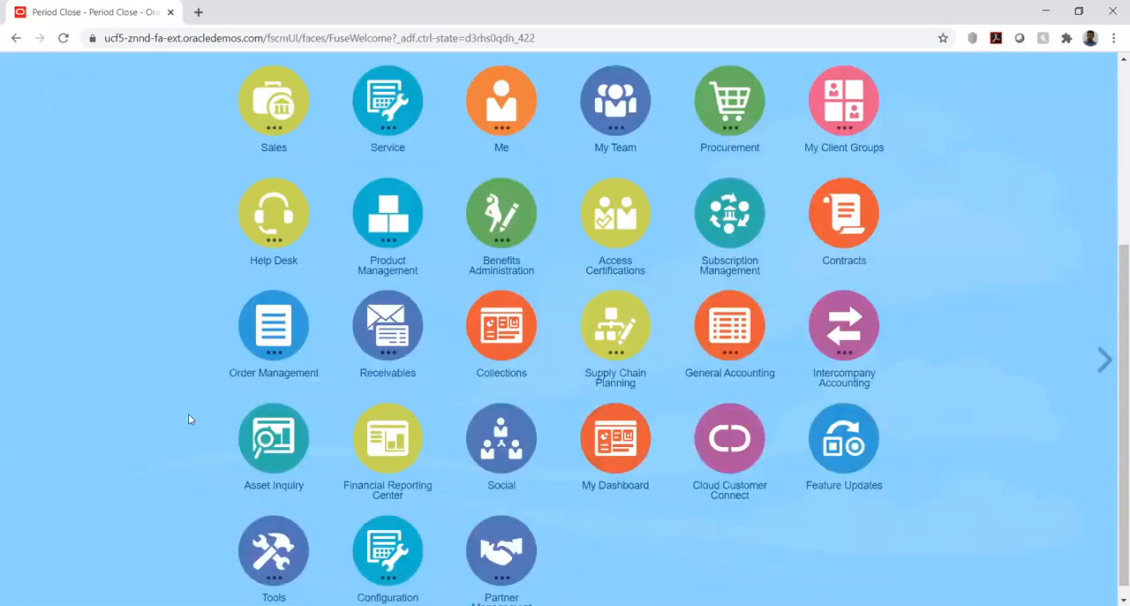
{"action": "left_click", "coordinate": [397, 323]}
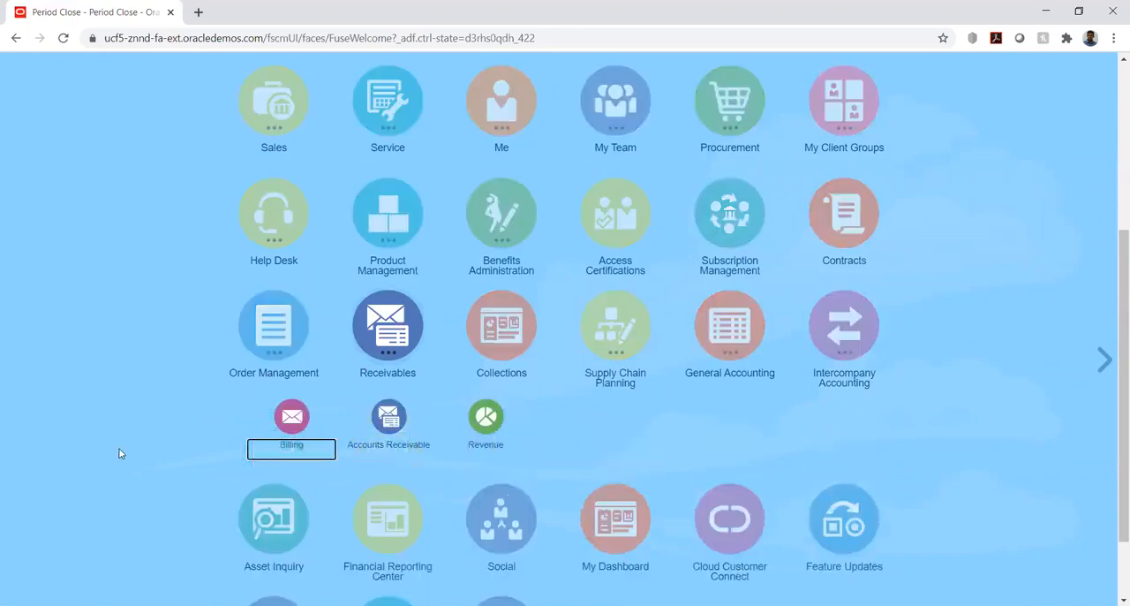
{"action": "left_click", "coordinate": [294, 420]}
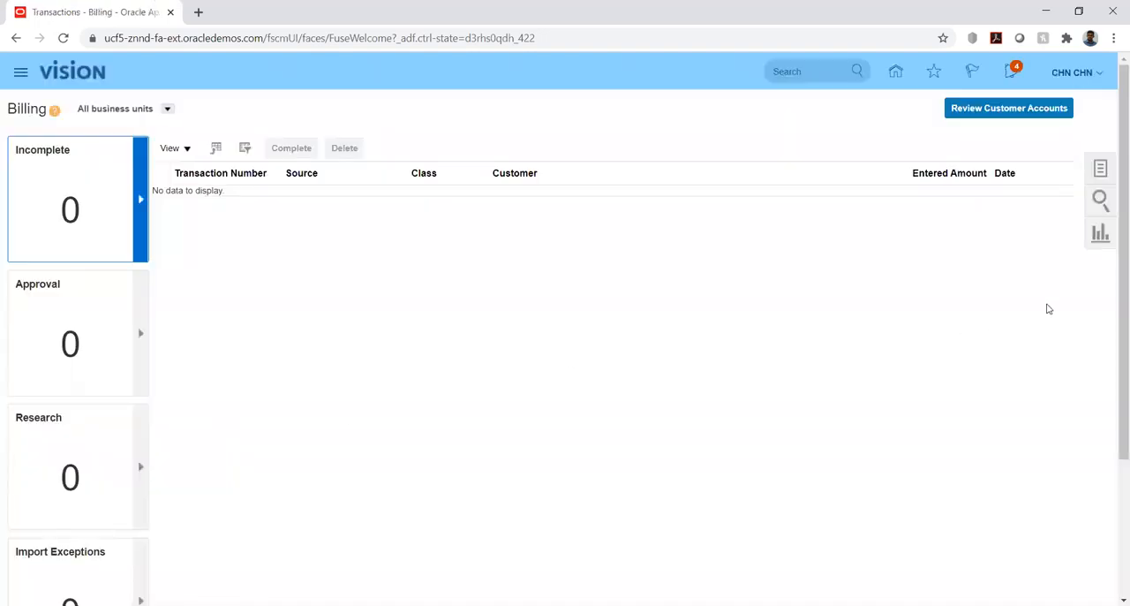
{"action": "left_click", "coordinate": [1101, 173]}
{"action": "left_click", "coordinate": [983, 257]}
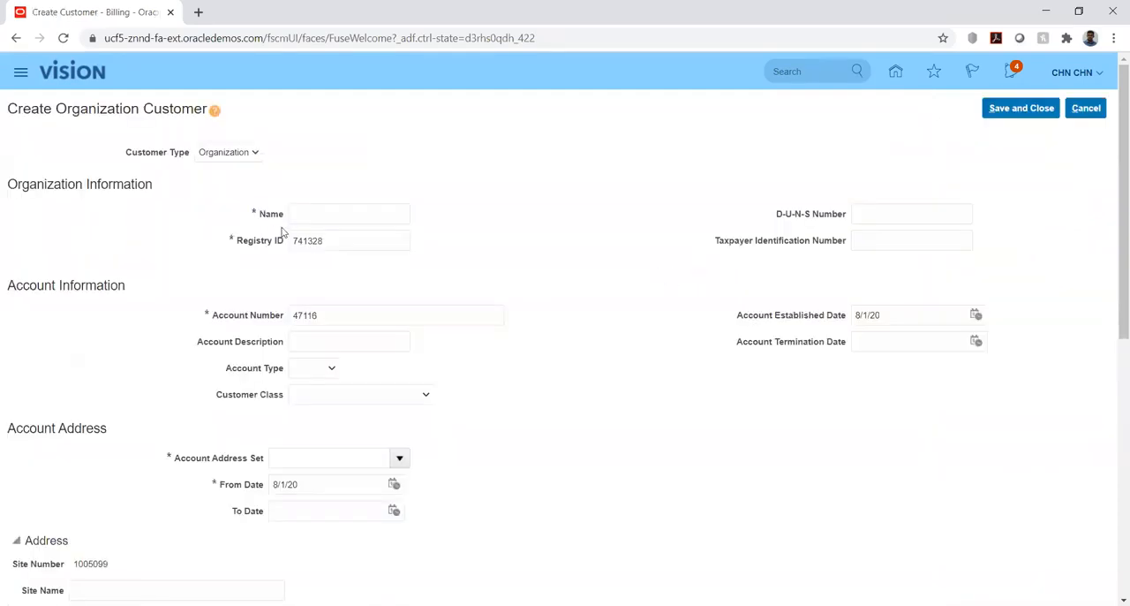
Examine the new customer's account information, including the choices for account type and customer class, without selecting any.
{"action": "left_click", "coordinate": [299, 213]}
{"action": "scroll", "coordinate": [541, 208], "scroll_direction": "down", "scroll_amount": 2}
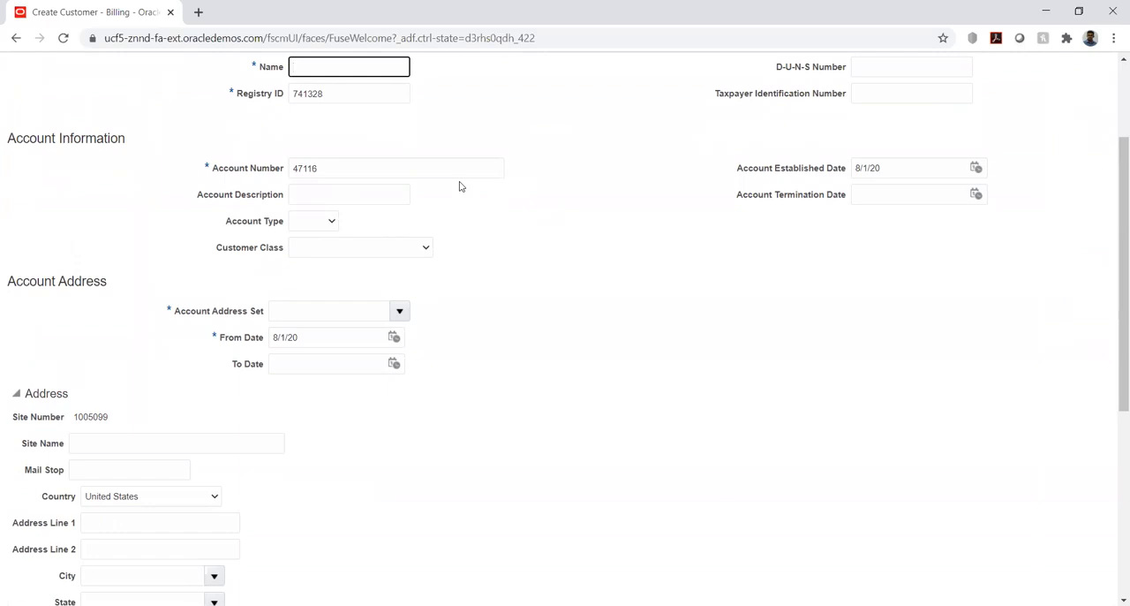
{"action": "left_click", "coordinate": [325, 225]}
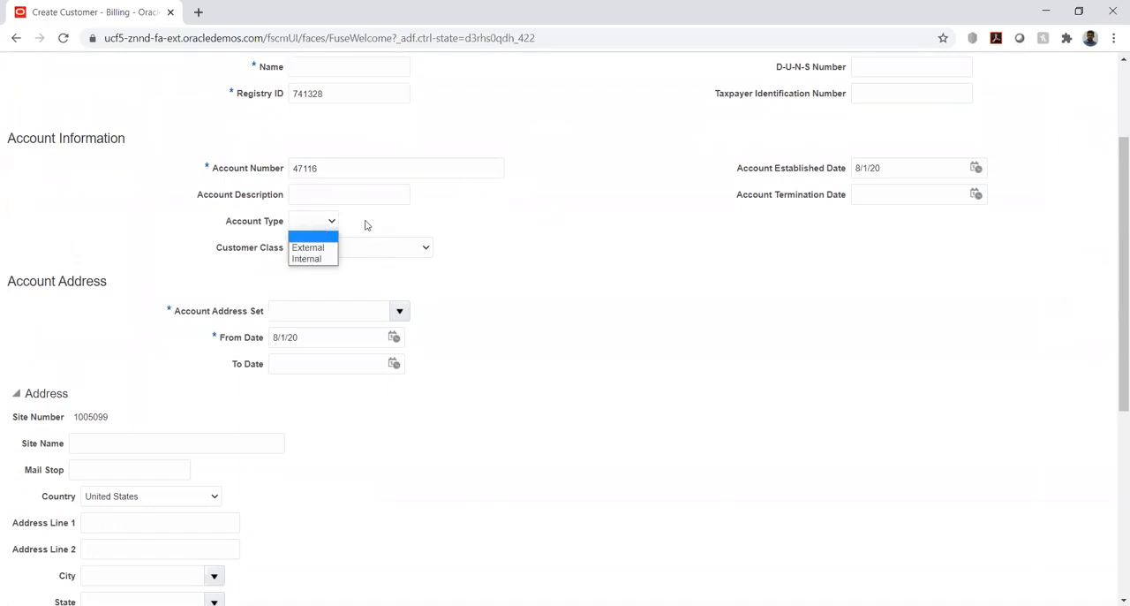
{"action": "left_click", "coordinate": [366, 225]}
{"action": "left_click", "coordinate": [313, 223]}
{"action": "left_click", "coordinate": [384, 222]}
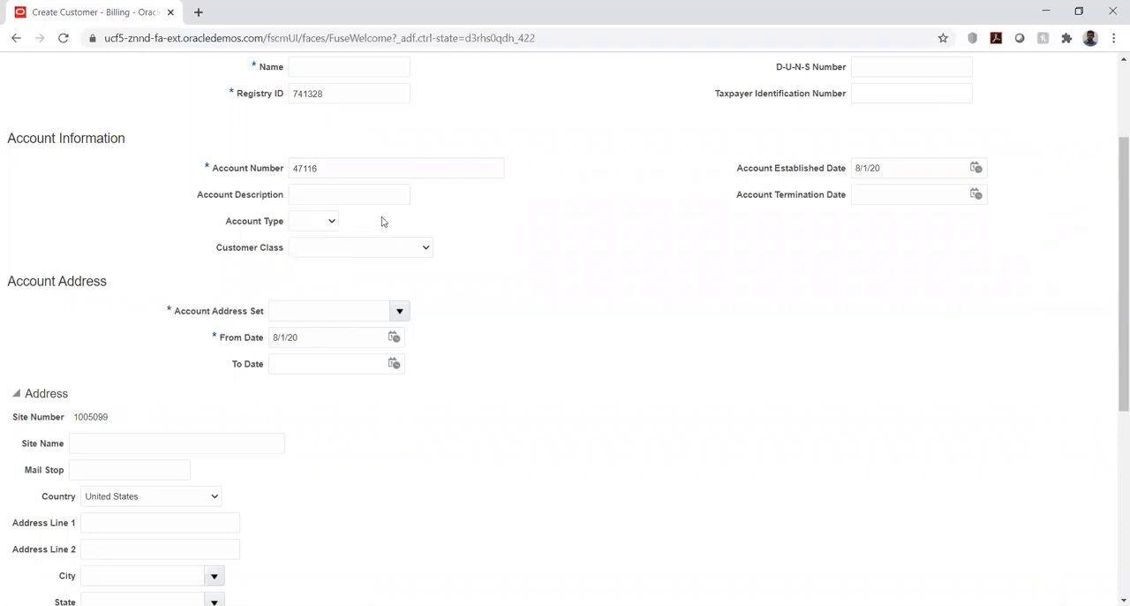
{"action": "left_click", "coordinate": [392, 250]}
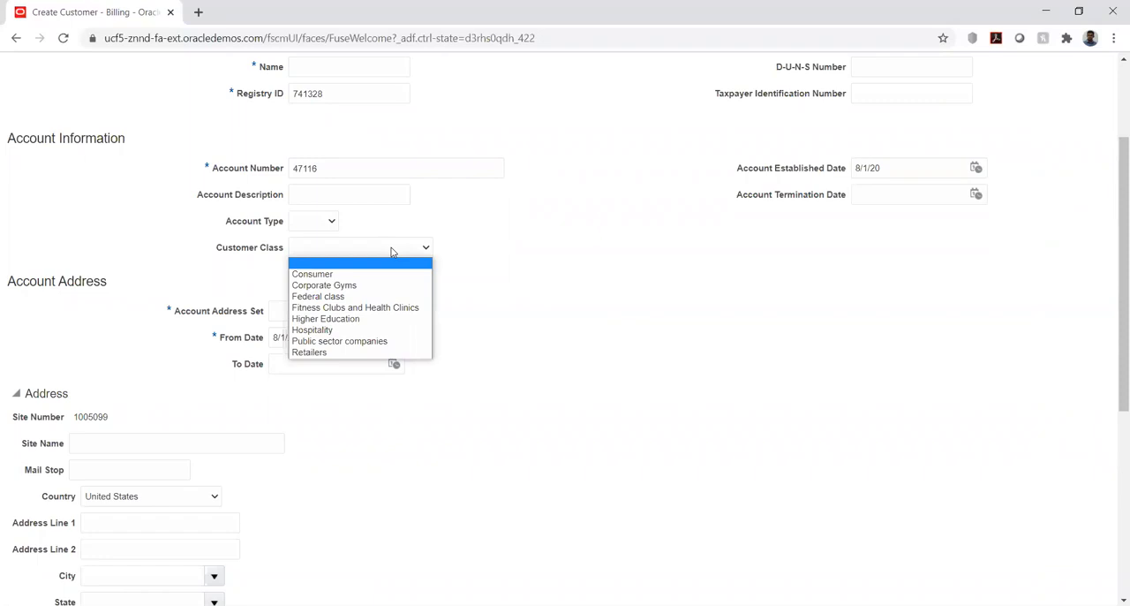
{"action": "left_click", "coordinate": [574, 318]}
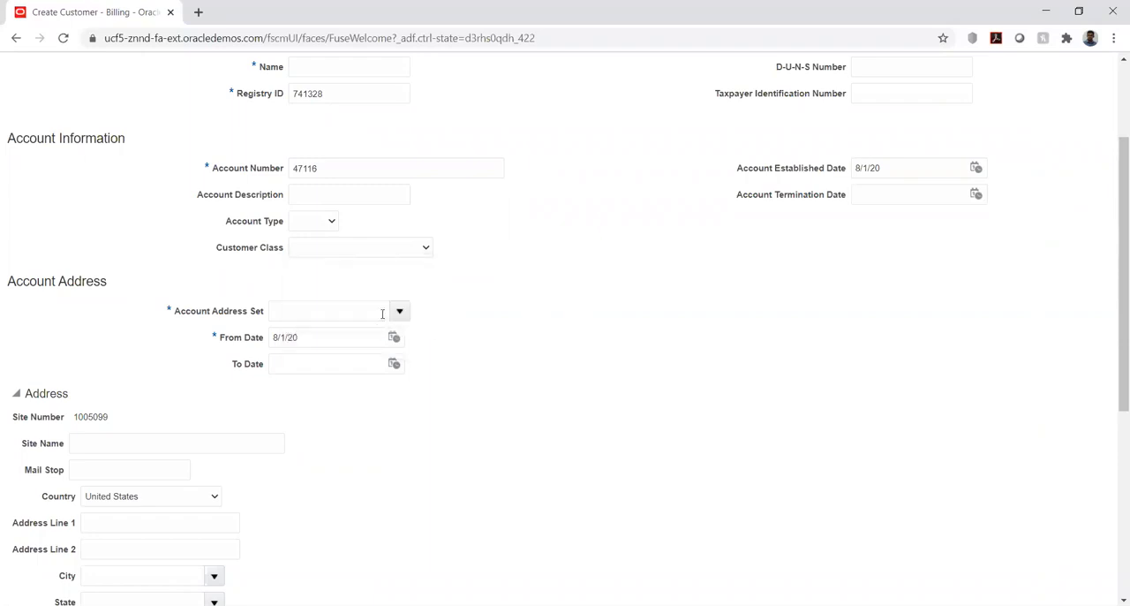
Look through the reference data sets offered for the account address set and leave the field empty.
{"action": "left_click_drag", "start_coordinate": [175, 311], "coordinate": [263, 313]}
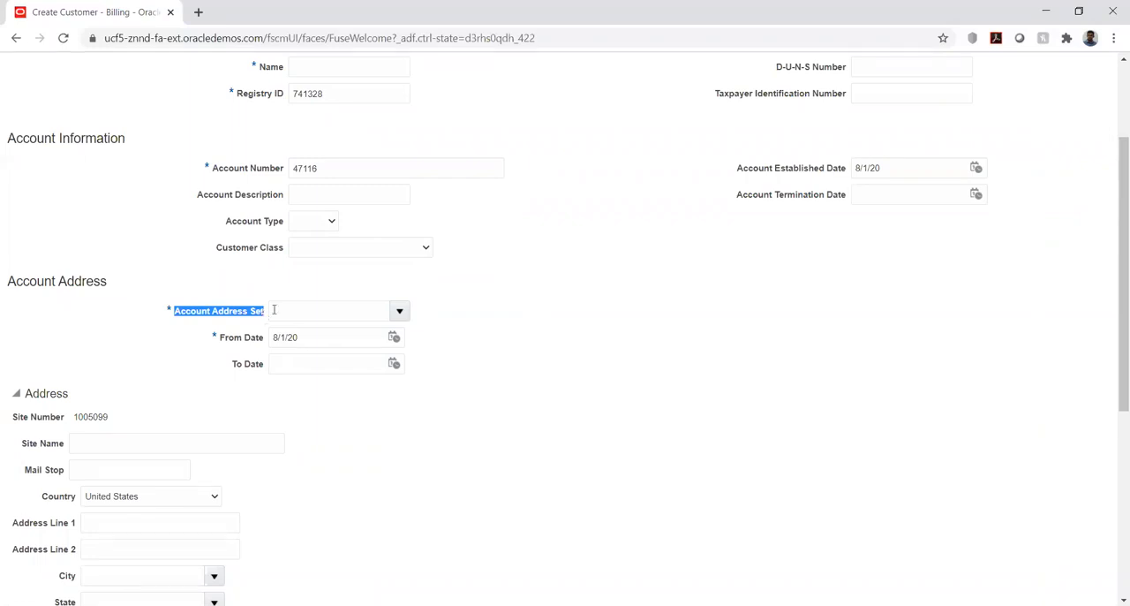
{"action": "left_click", "coordinate": [400, 312]}
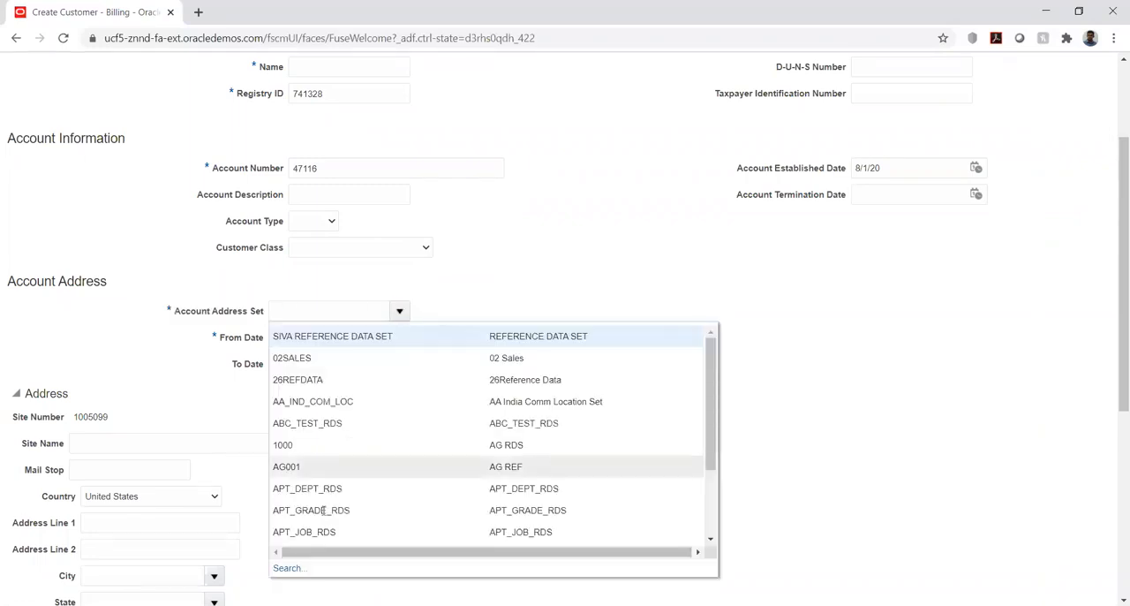
{"action": "scroll", "coordinate": [371, 424], "scroll_direction": "down", "scroll_amount": 5}
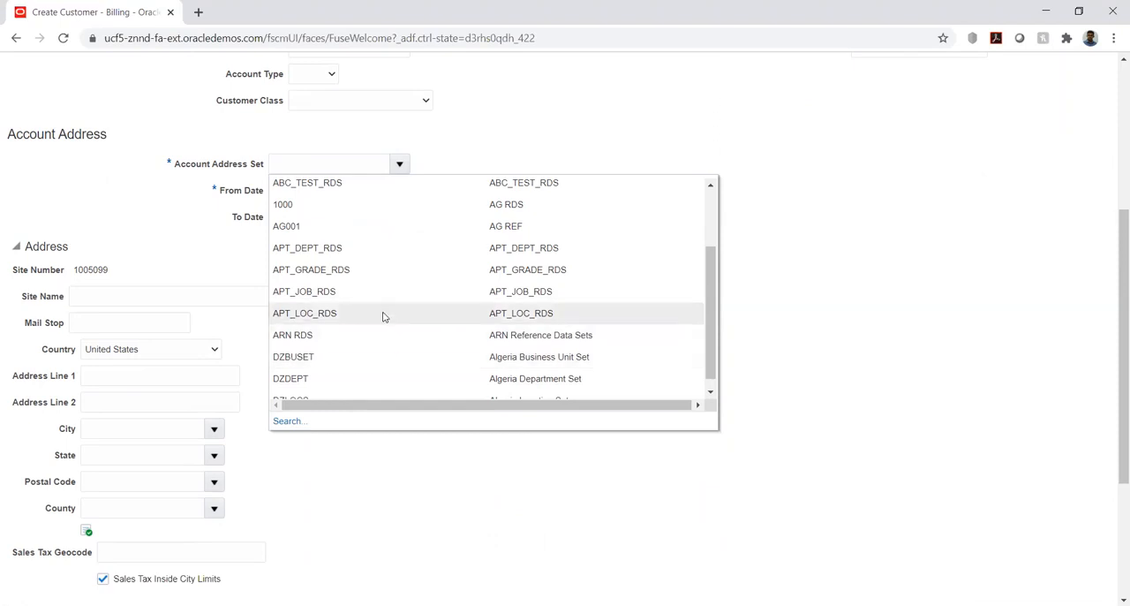
{"action": "scroll", "coordinate": [874, 221], "scroll_direction": "up", "scroll_amount": 3}
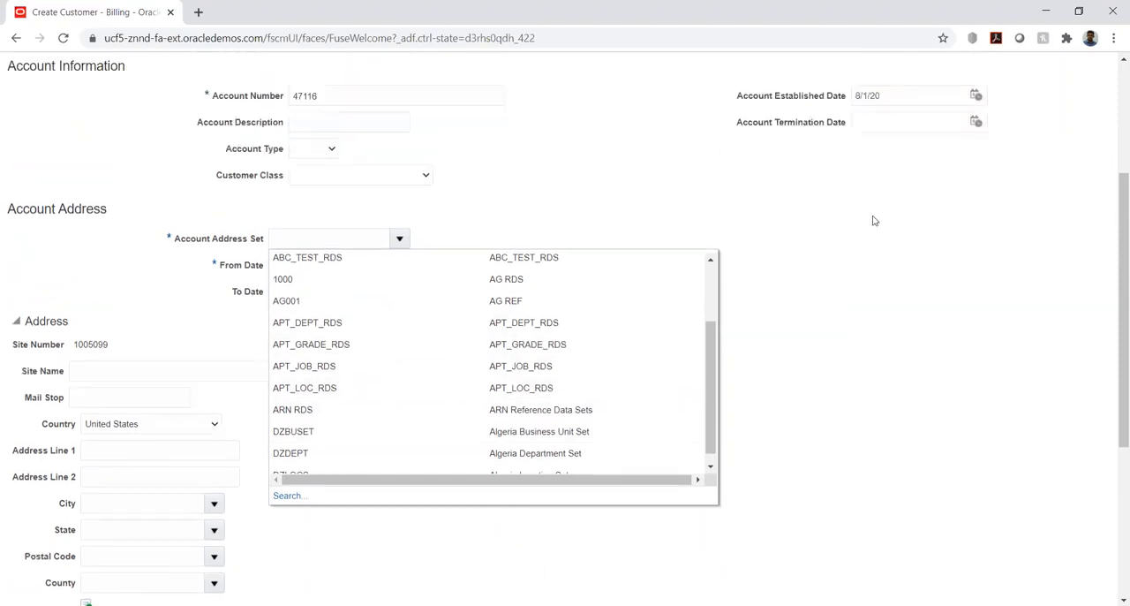
{"action": "scroll", "coordinate": [874, 221], "scroll_direction": "up", "scroll_amount": 1}
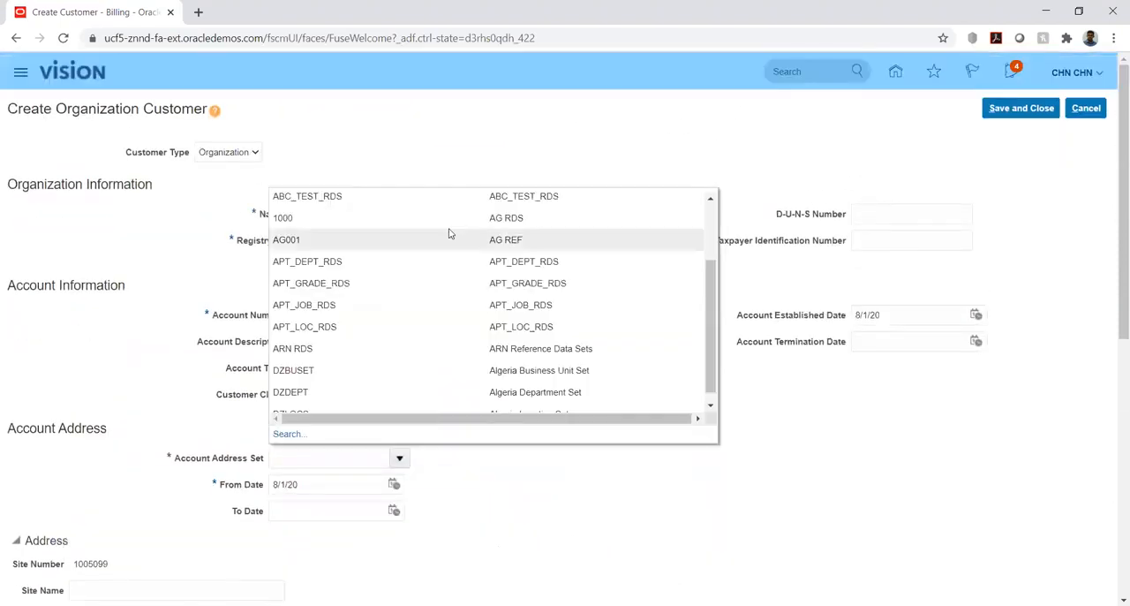
{"action": "left_click", "coordinate": [462, 482]}
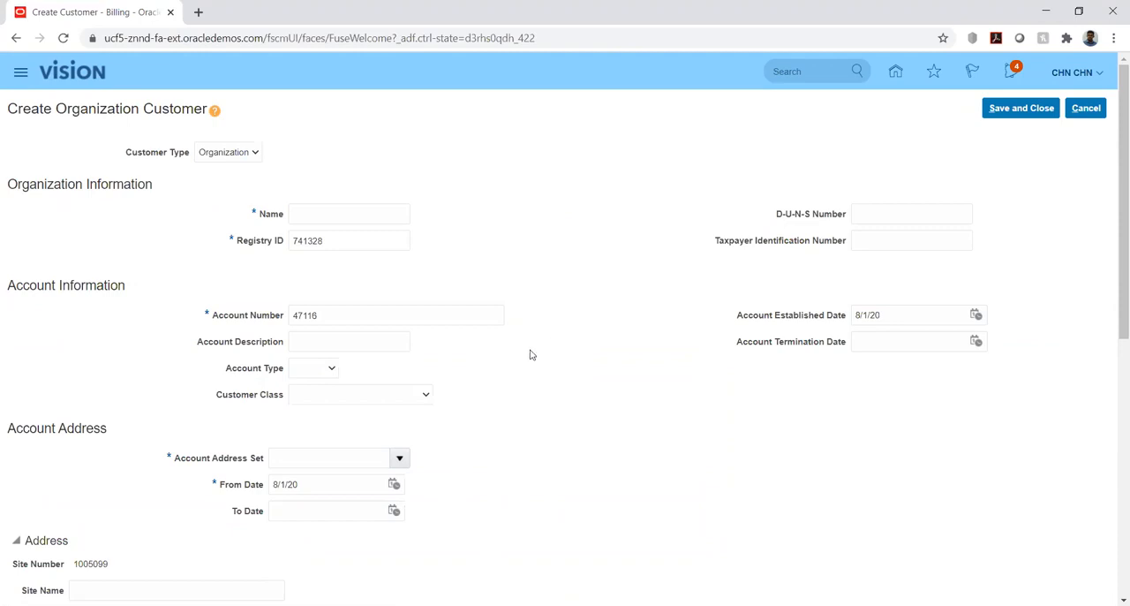
Add an address purpose line to the new customer, look through its purpose choices, and cancel the customer creation.
{"action": "scroll", "coordinate": [533, 354], "scroll_direction": "down", "scroll_amount": 3}
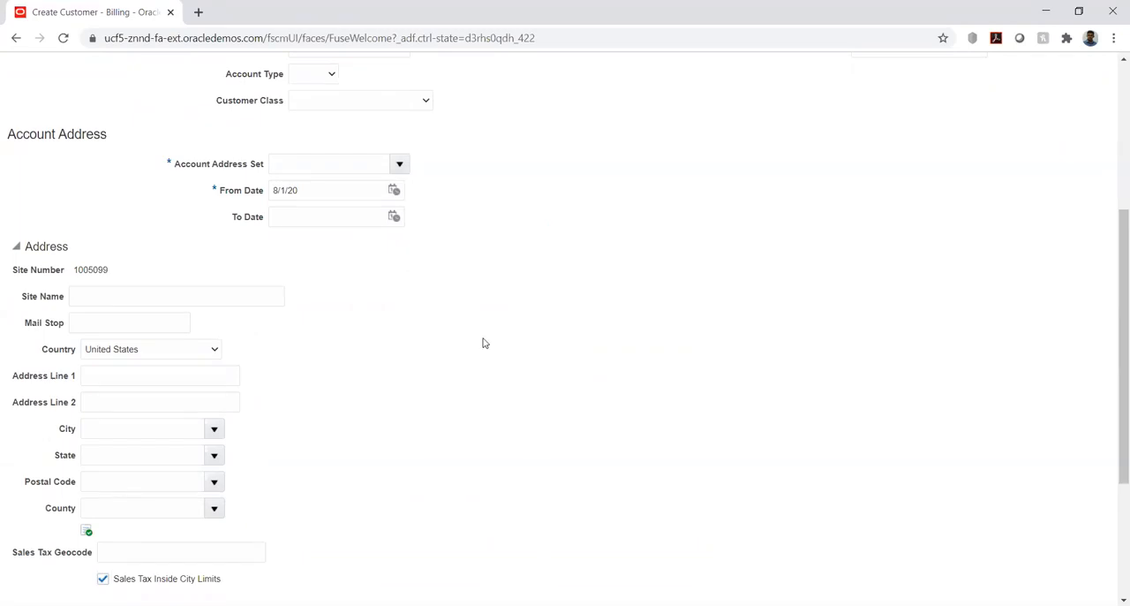
{"action": "scroll", "coordinate": [483, 342], "scroll_direction": "down", "scroll_amount": 2}
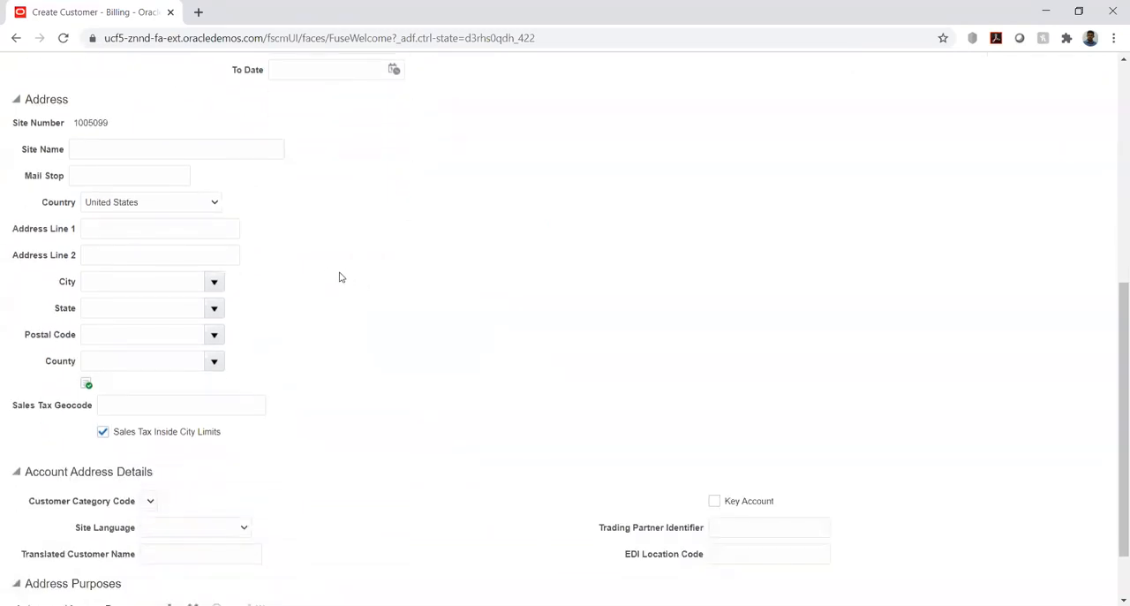
{"action": "left_click", "coordinate": [79, 147]}
{"action": "scroll", "coordinate": [421, 323], "scroll_direction": "down", "scroll_amount": 1}
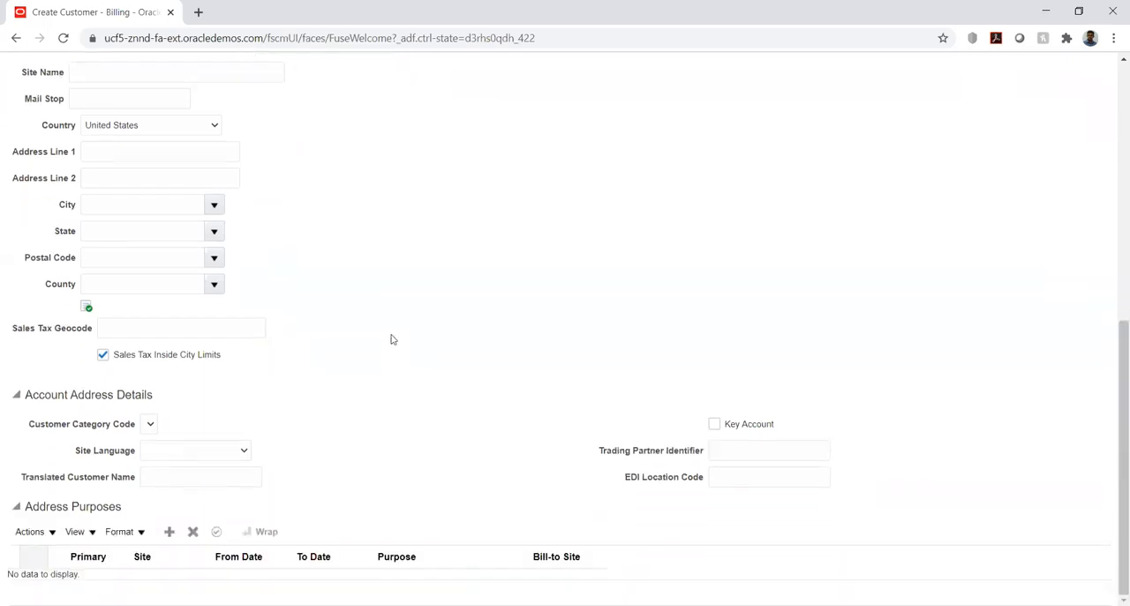
{"action": "left_click", "coordinate": [169, 532]}
{"action": "scroll", "coordinate": [548, 389], "scroll_direction": "down", "scroll_amount": 1}
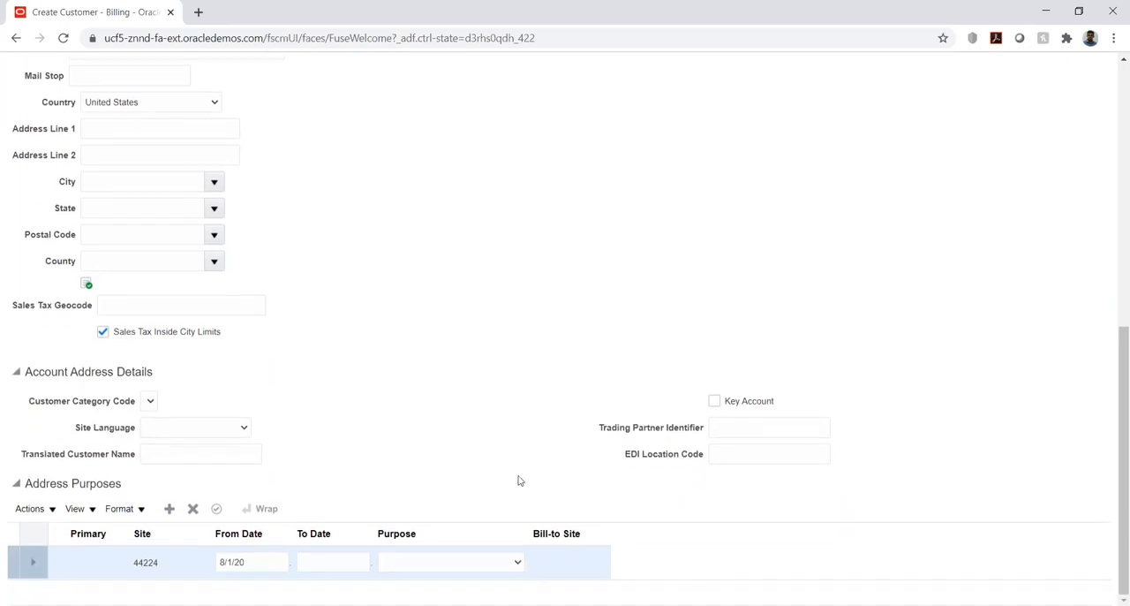
{"action": "left_click", "coordinate": [501, 563]}
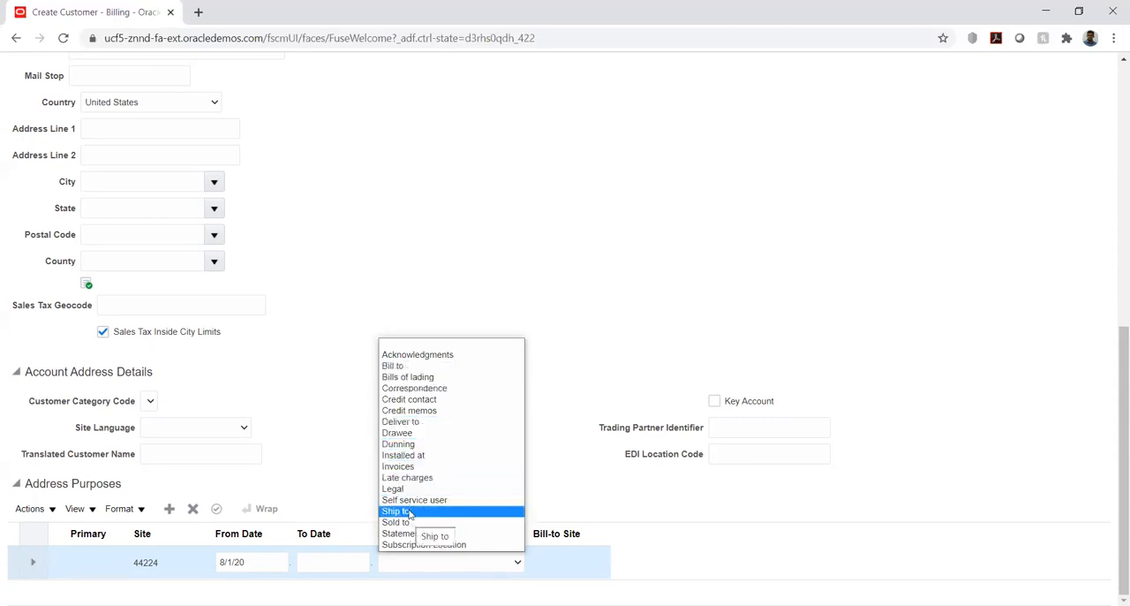
{"action": "left_click", "coordinate": [659, 284]}
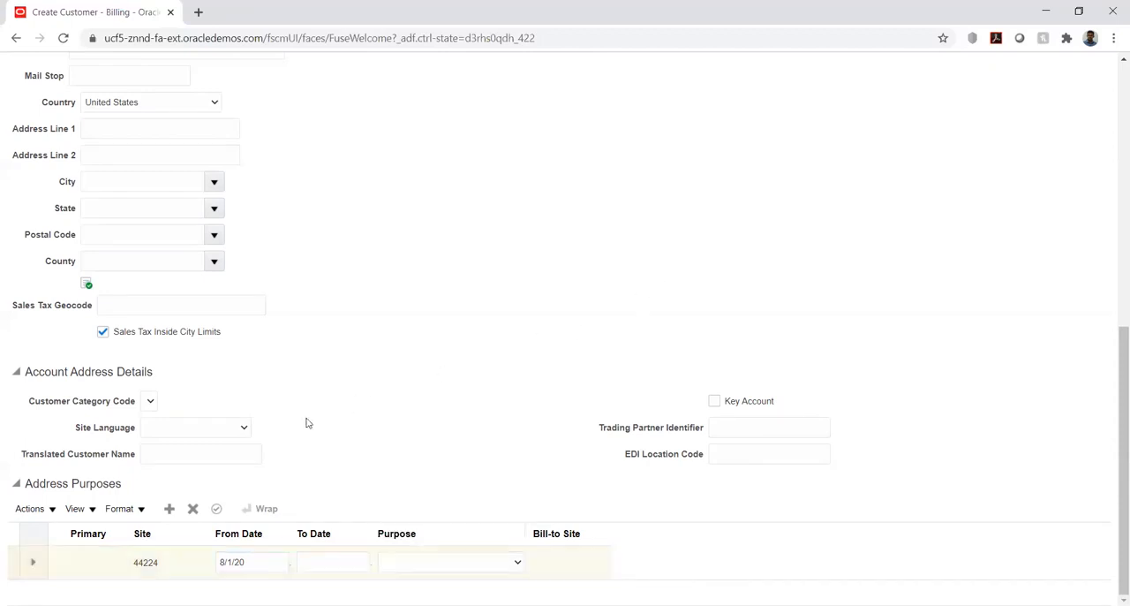
{"action": "scroll", "coordinate": [622, 347], "scroll_direction": "up", "scroll_amount": 6}
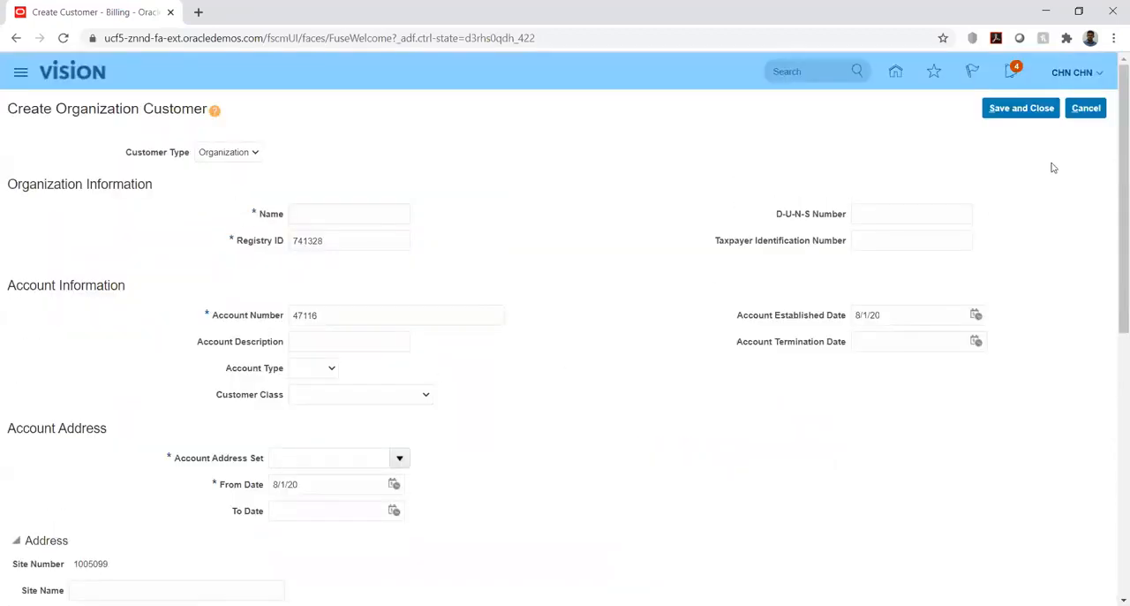
{"action": "left_click", "coordinate": [1085, 108]}
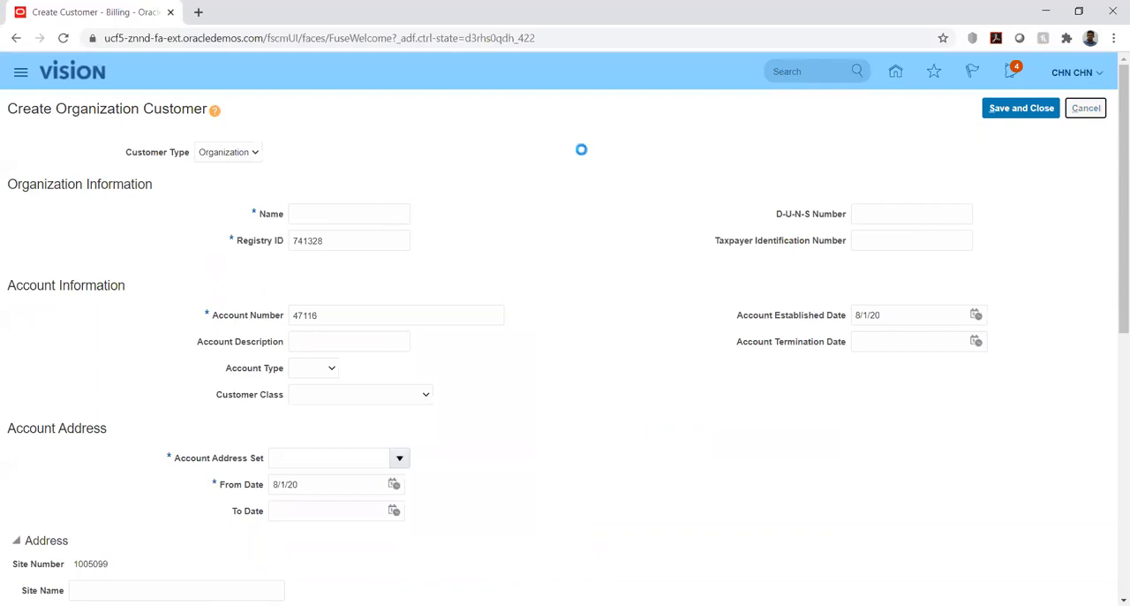
{"action": "left_click", "coordinate": [1101, 198]}
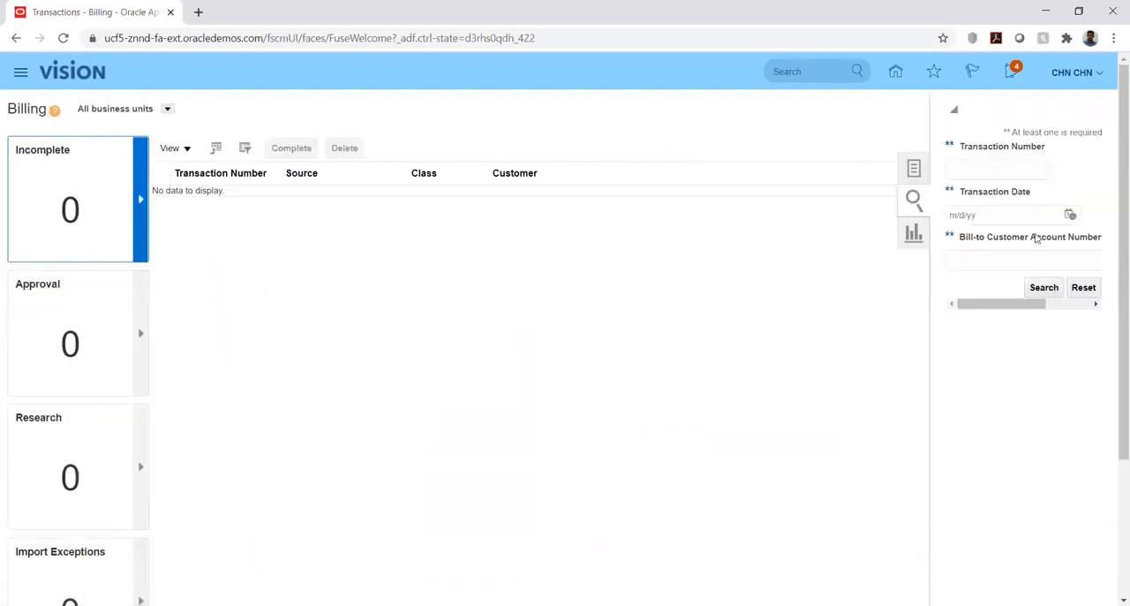
{"action": "left_click", "coordinate": [996, 169]}
{"action": "left_click", "coordinate": [854, 310]}
Go to Manage Customers and search for organizations by the name HW_C.
{"action": "left_click", "coordinate": [1098, 169]}
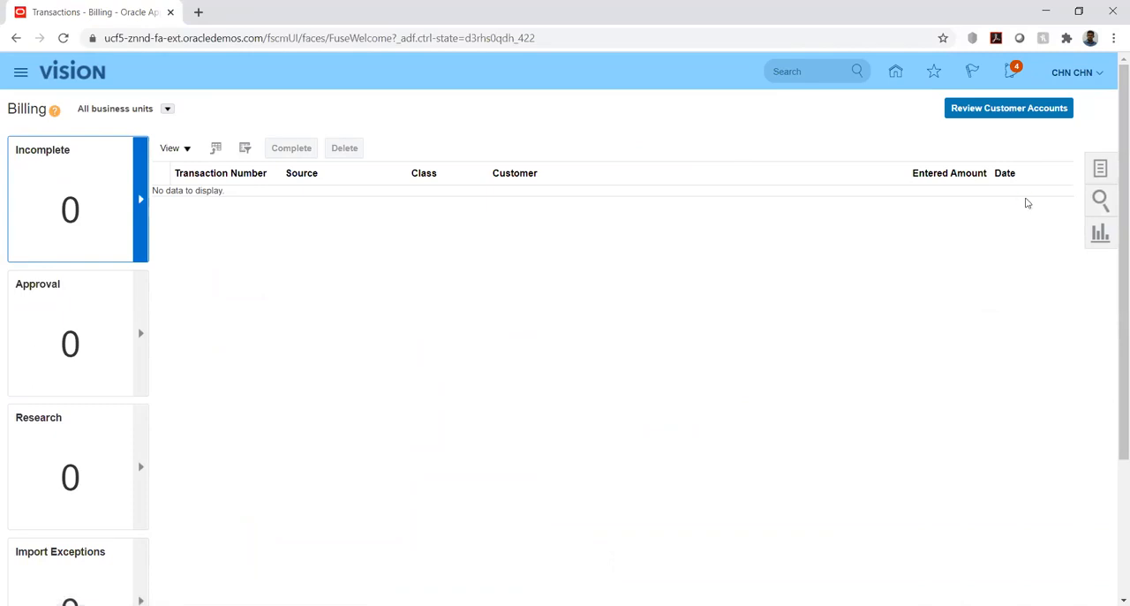
{"action": "left_click", "coordinate": [1101, 168]}
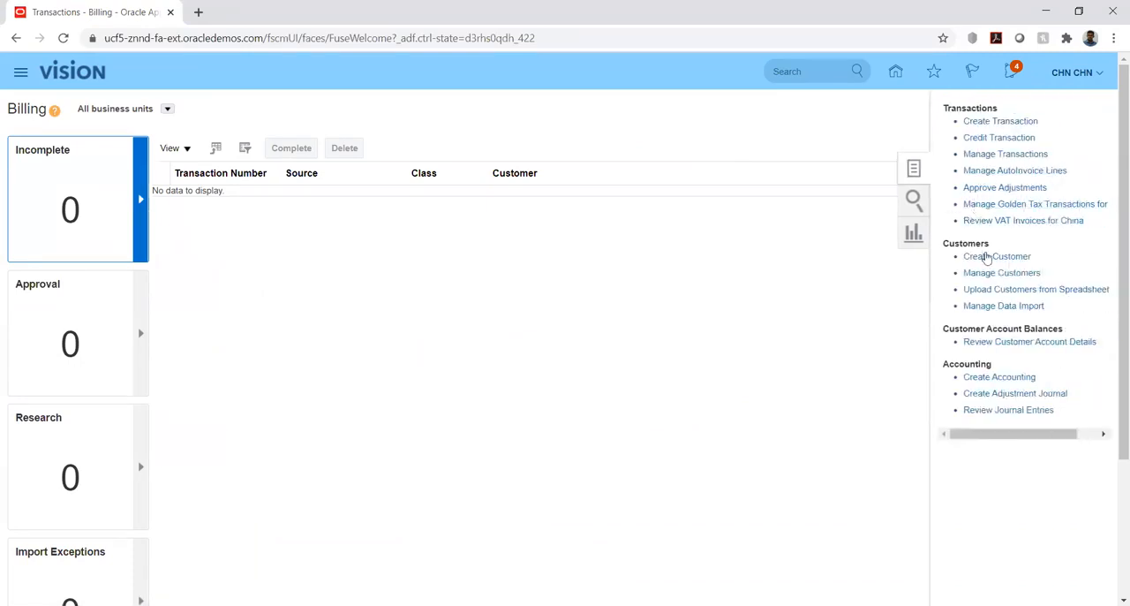
{"action": "left_click", "coordinate": [988, 273]}
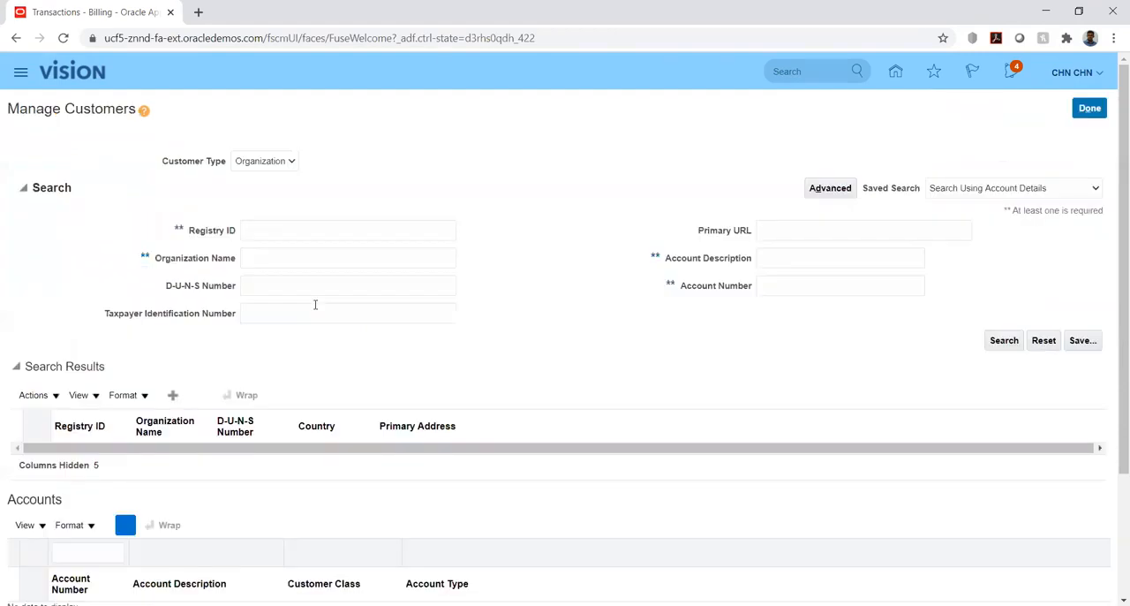
{"action": "left_click", "coordinate": [319, 249]}
{"action": "type", "text": "HW_C"}
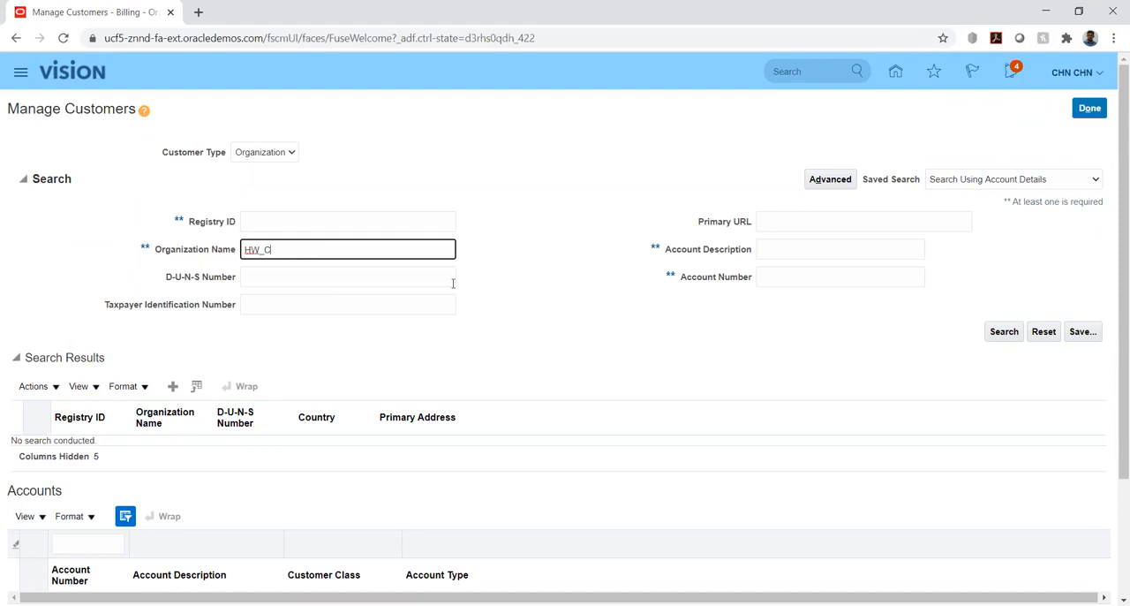
{"action": "left_click", "coordinate": [1005, 331]}
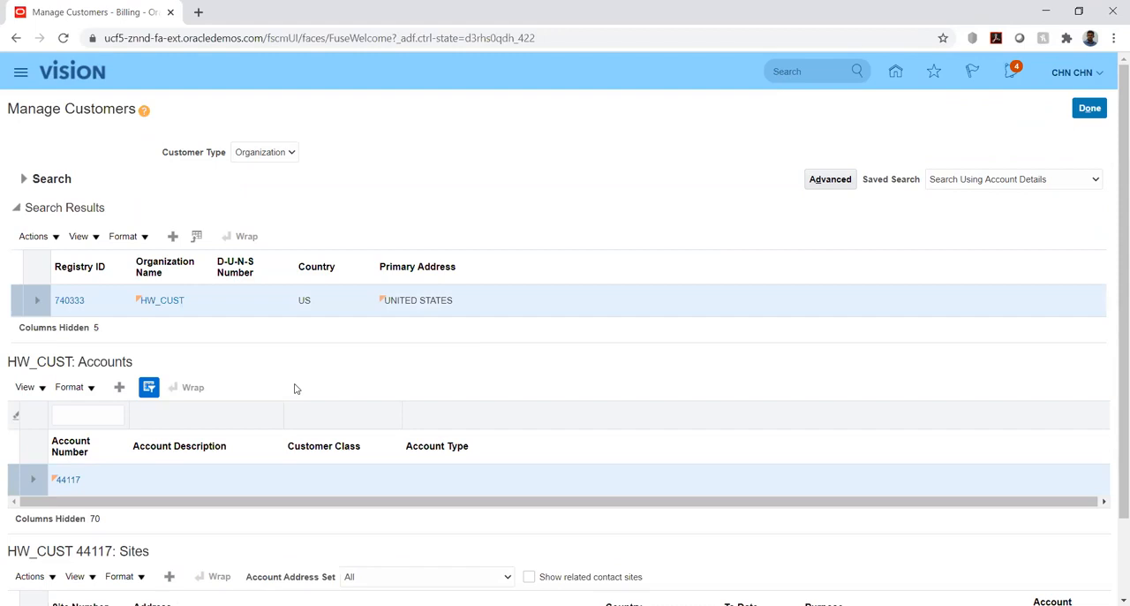
Examine the HW_CUST customer site's address details, address purposes and reference accounts, and leave the site without saving.
{"action": "scroll", "coordinate": [257, 379], "scroll_direction": "down", "scroll_amount": 1}
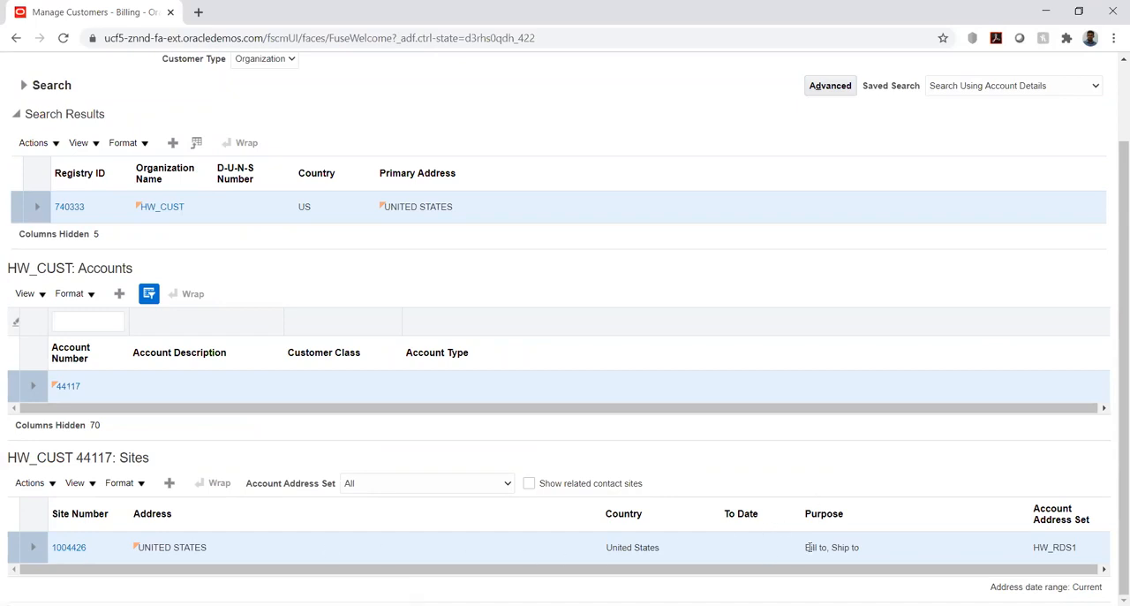
{"action": "left_click_drag", "start_coordinate": [808, 548], "coordinate": [867, 549]}
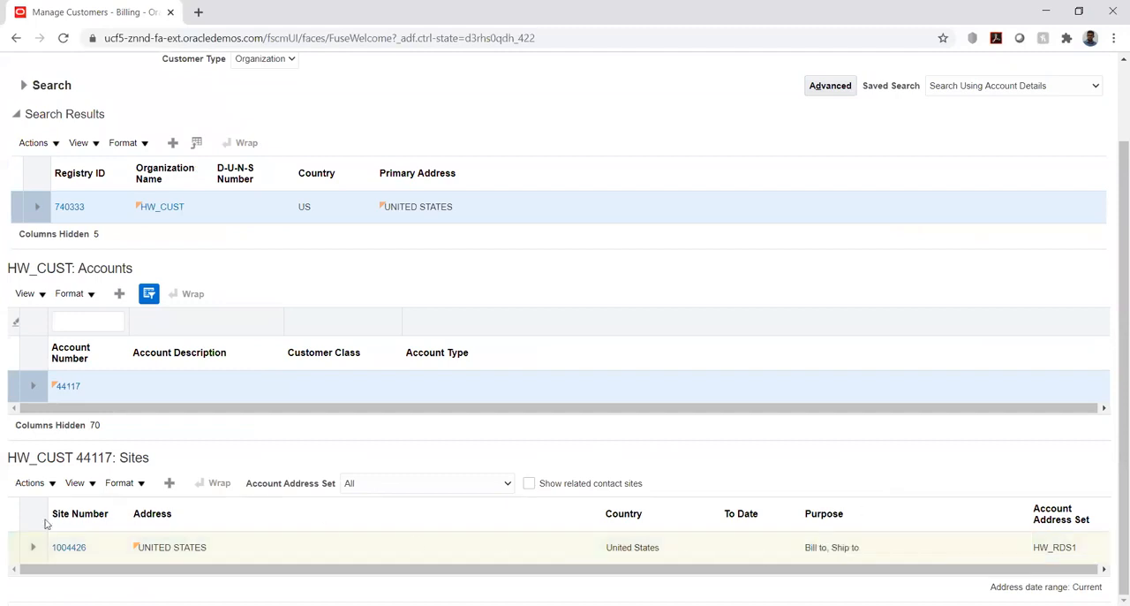
{"action": "left_click", "coordinate": [80, 549]}
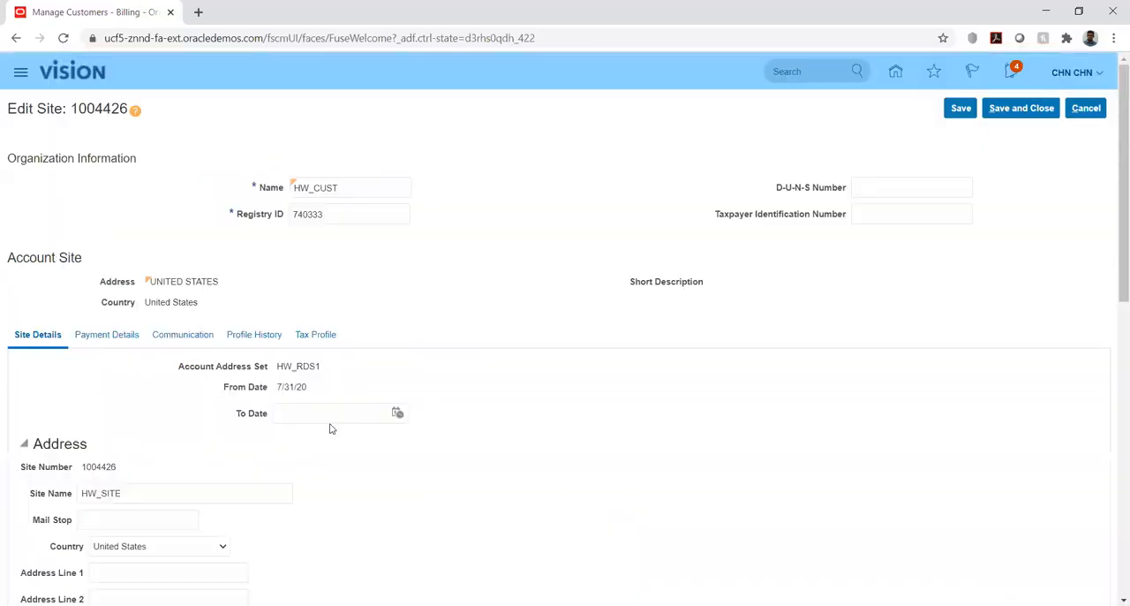
{"action": "scroll", "coordinate": [421, 254], "scroll_direction": "down", "scroll_amount": 5}
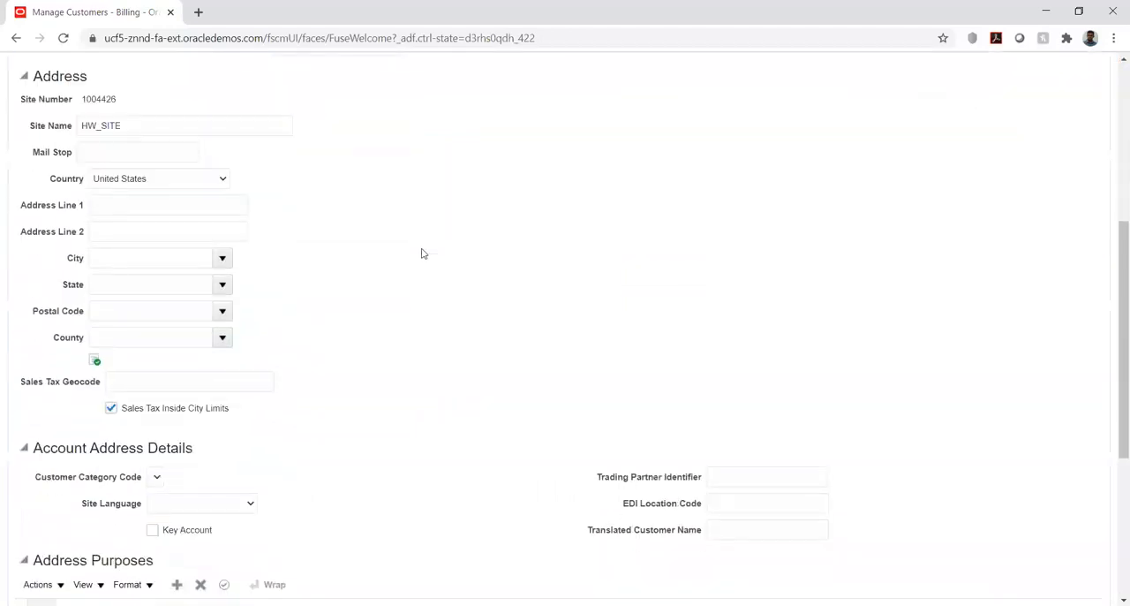
{"action": "scroll", "coordinate": [421, 253], "scroll_direction": "down", "scroll_amount": 3}
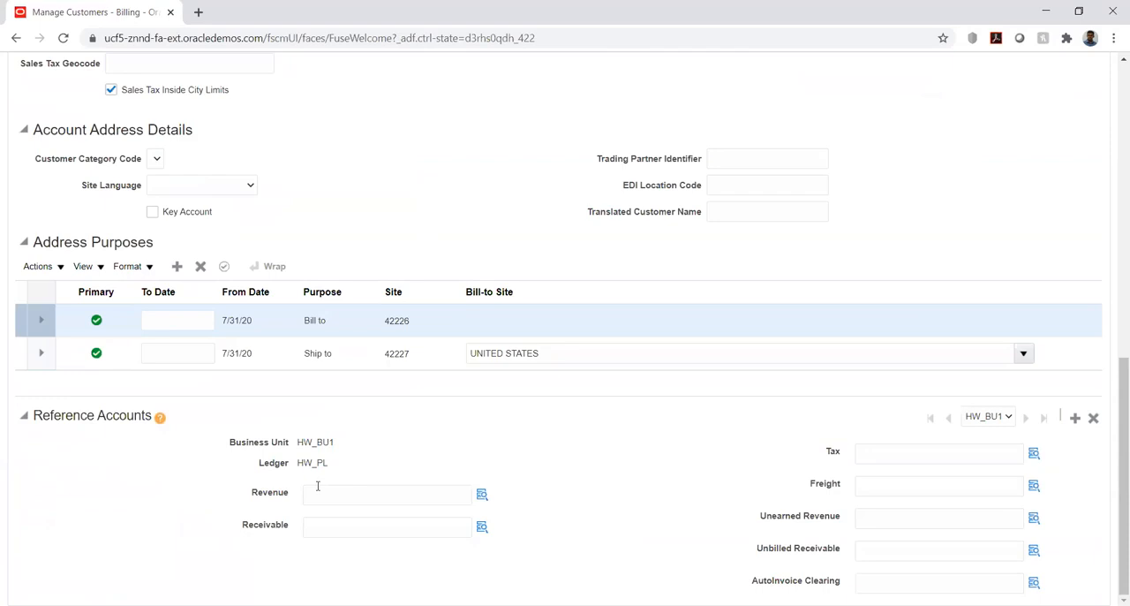
{"action": "left_click_drag", "start_coordinate": [298, 442], "coordinate": [343, 447]}
{"action": "left_click", "coordinate": [379, 447]}
{"action": "scroll", "coordinate": [604, 483], "scroll_direction": "up", "scroll_amount": 6}
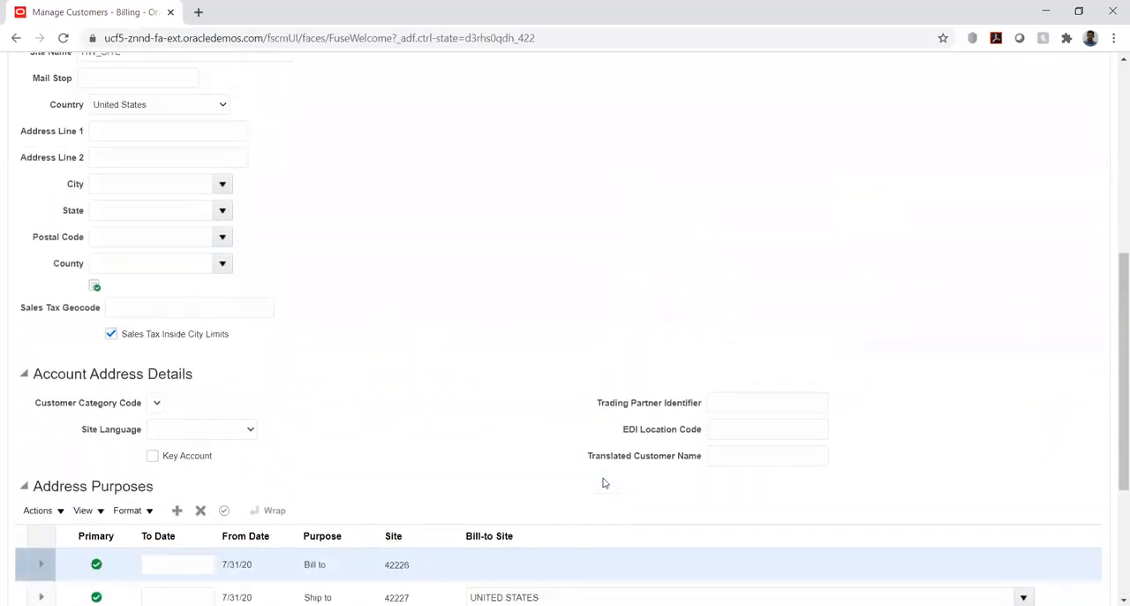
{"action": "scroll", "coordinate": [604, 483], "scroll_direction": "up", "scroll_amount": 3}
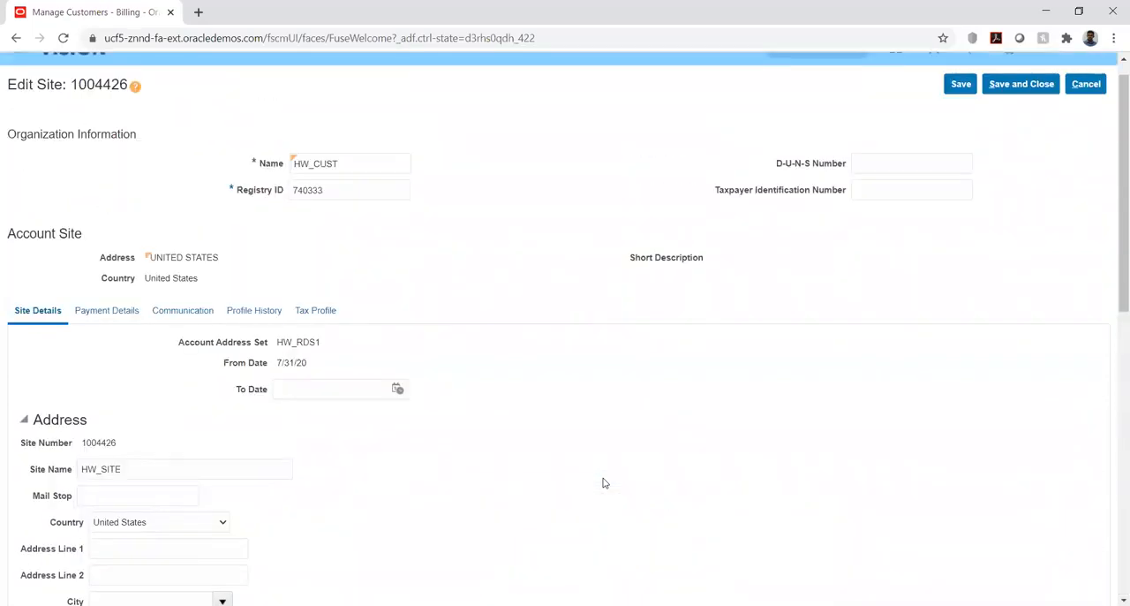
{"action": "scroll", "coordinate": [437, 446], "scroll_direction": "up", "scroll_amount": 1}
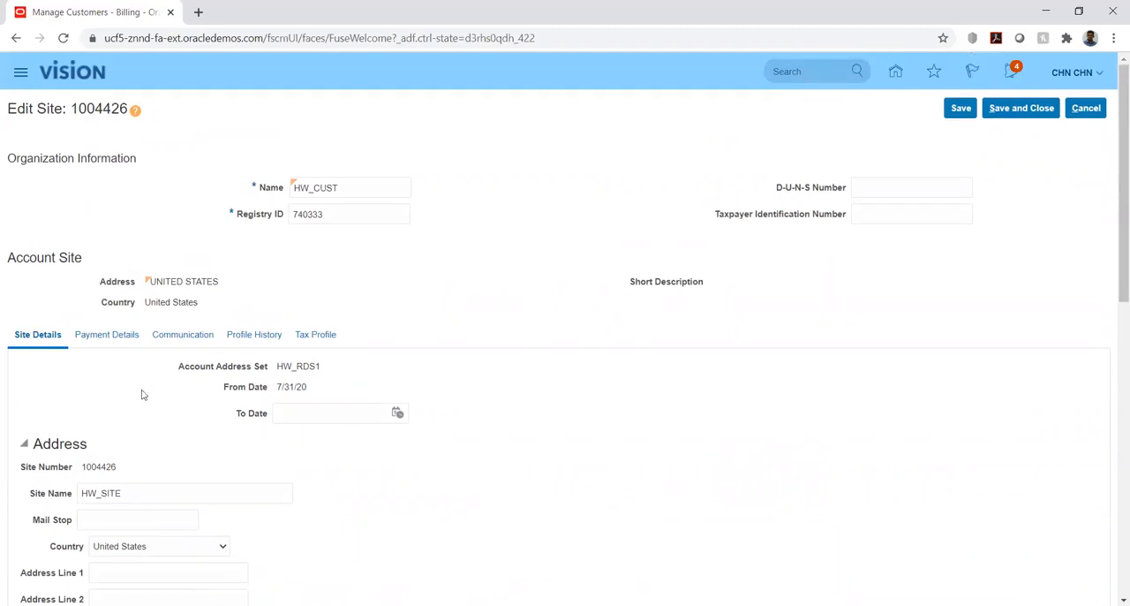
{"action": "left_click", "coordinate": [1086, 110]}
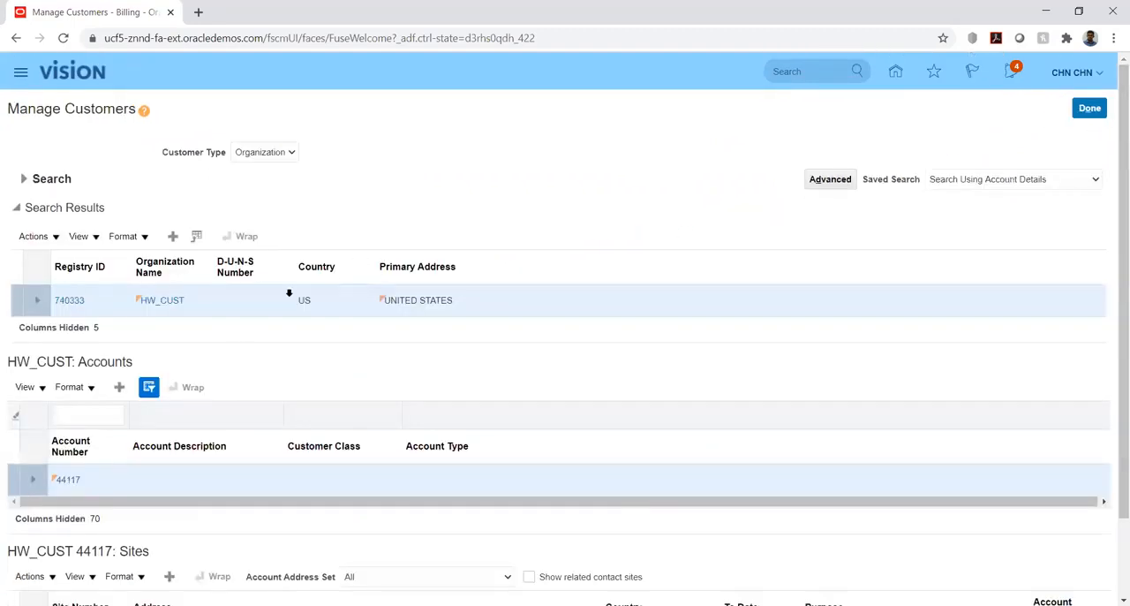
Examine the HW_CUST customer account, including the customer class choices and payment details, and leave it without saving.
{"action": "scroll", "coordinate": [218, 380], "scroll_direction": "down", "scroll_amount": 1}
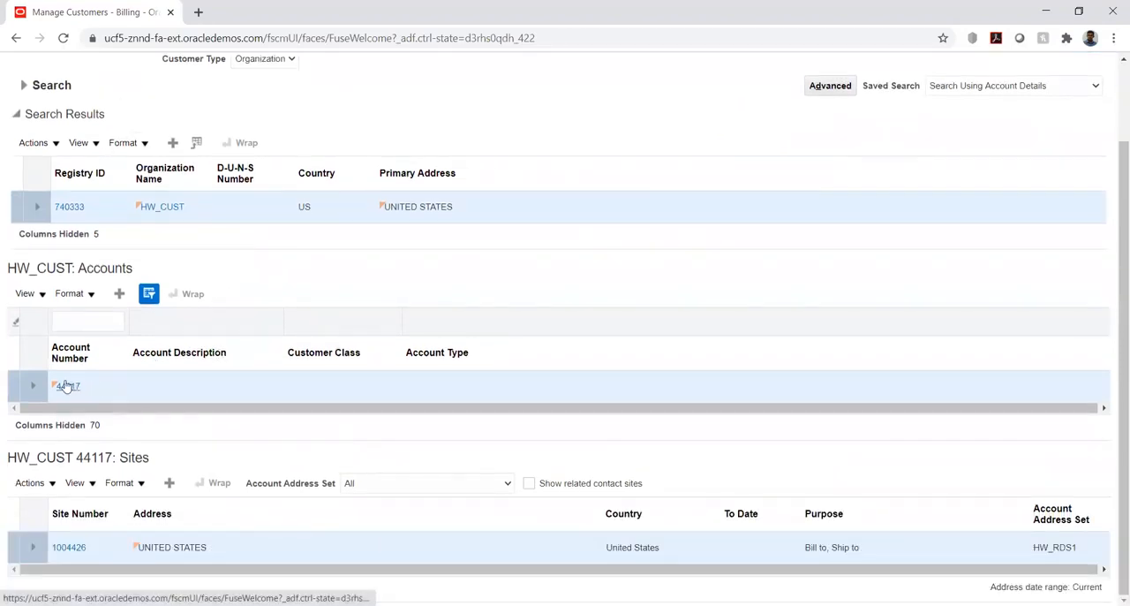
{"action": "left_click", "coordinate": [68, 386]}
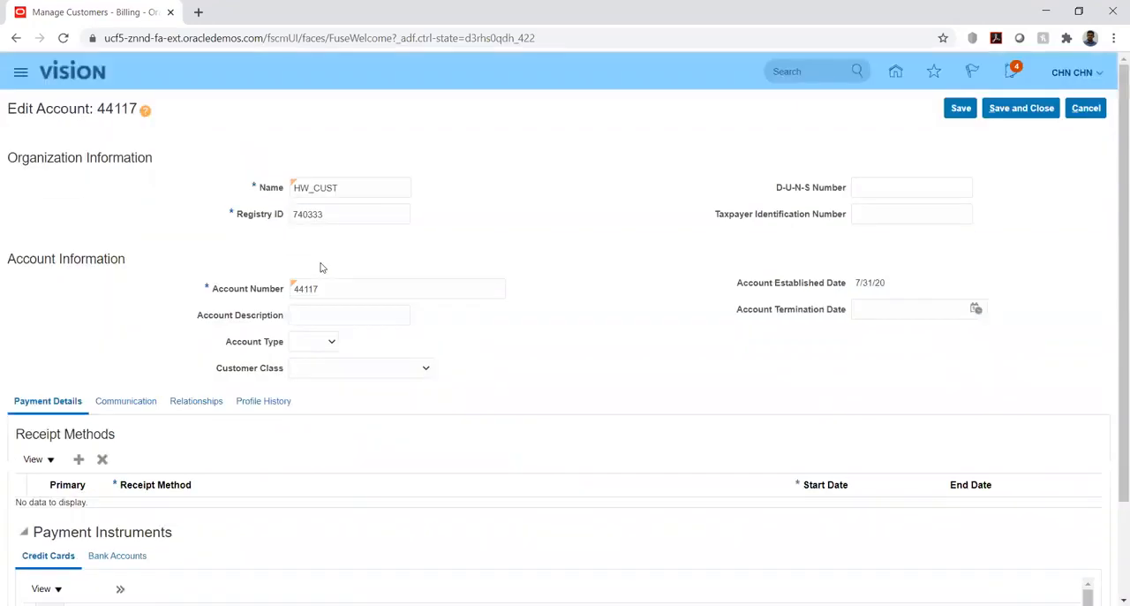
{"action": "left_click", "coordinate": [402, 373]}
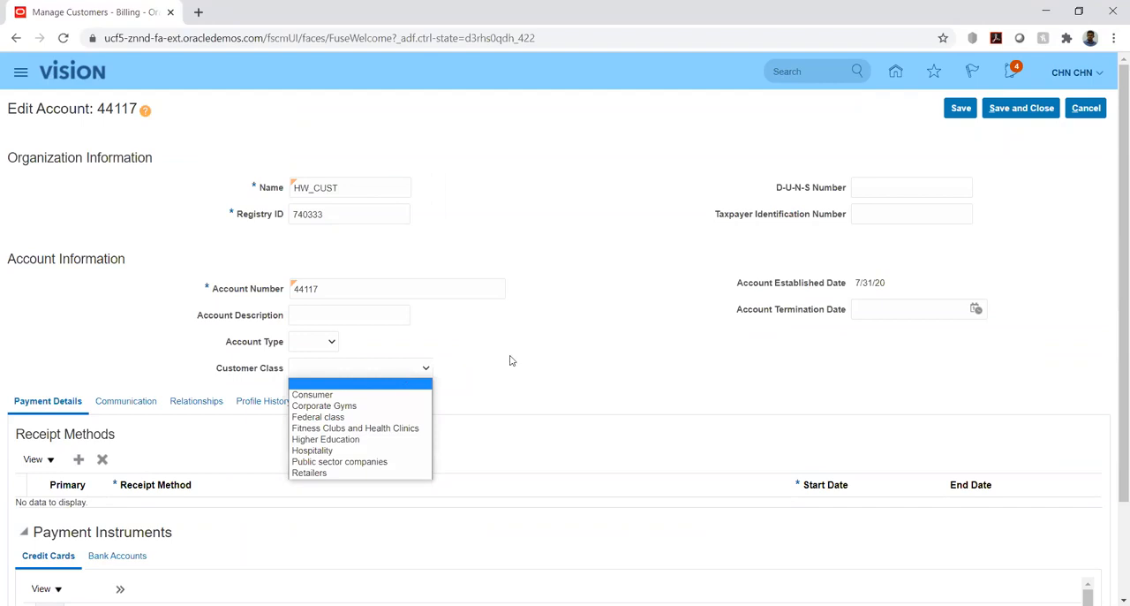
{"action": "left_click", "coordinate": [536, 364]}
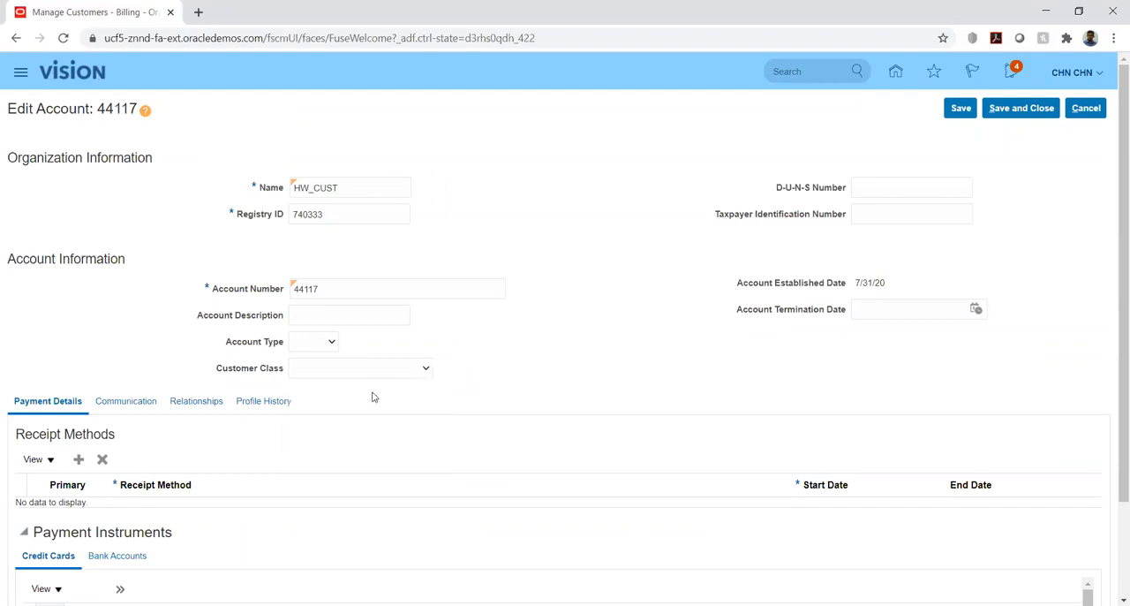
{"action": "scroll", "coordinate": [109, 340], "scroll_direction": "down", "scroll_amount": 2}
{"action": "scroll", "coordinate": [106, 341], "scroll_direction": "up", "scroll_amount": 2}
{"action": "left_click", "coordinate": [1085, 113]}
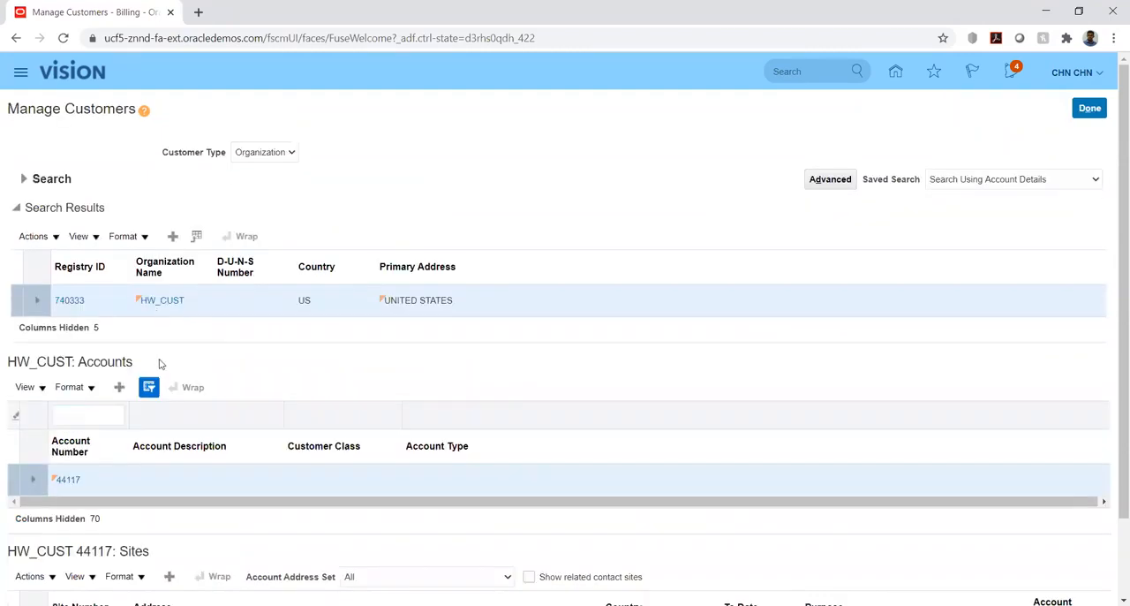
Review the HW_CUST site's address purposes and reference accounts again, and return to the Billing overview without saving.
{"action": "scroll", "coordinate": [159, 365], "scroll_direction": "down", "scroll_amount": 2}
{"action": "left_click", "coordinate": [69, 546]}
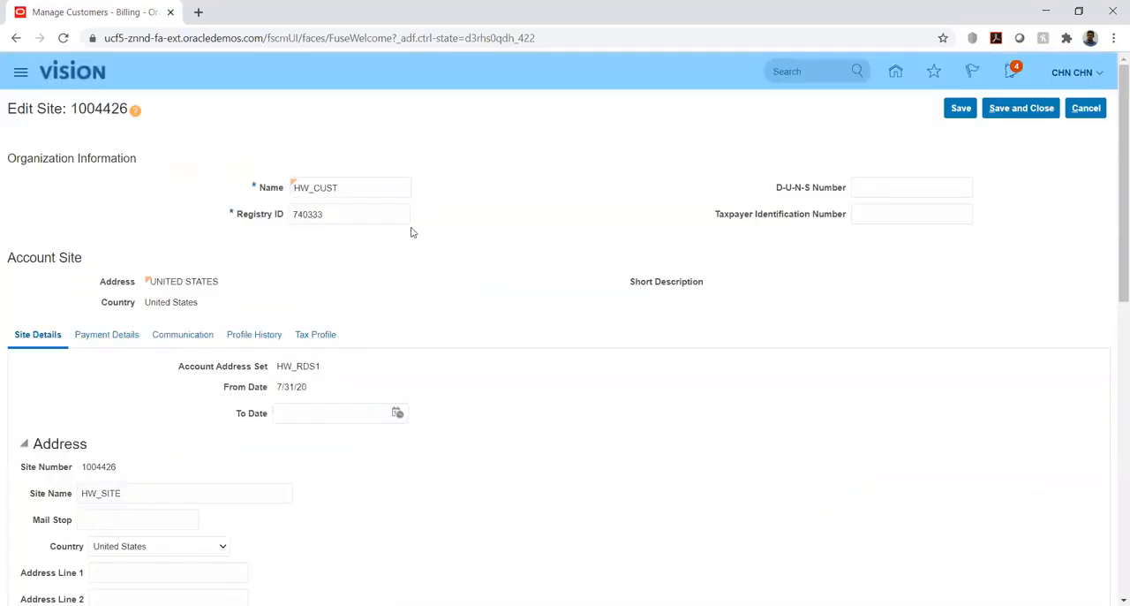
{"action": "scroll", "coordinate": [410, 232], "scroll_direction": "down", "scroll_amount": 7}
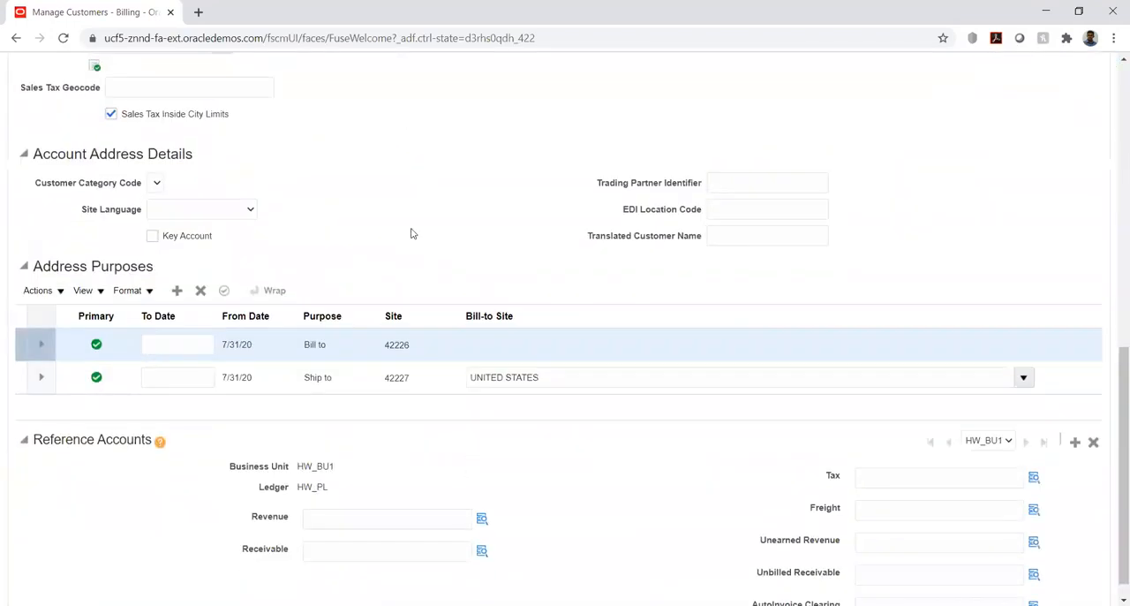
{"action": "scroll", "coordinate": [367, 243], "scroll_direction": "down", "scroll_amount": 1}
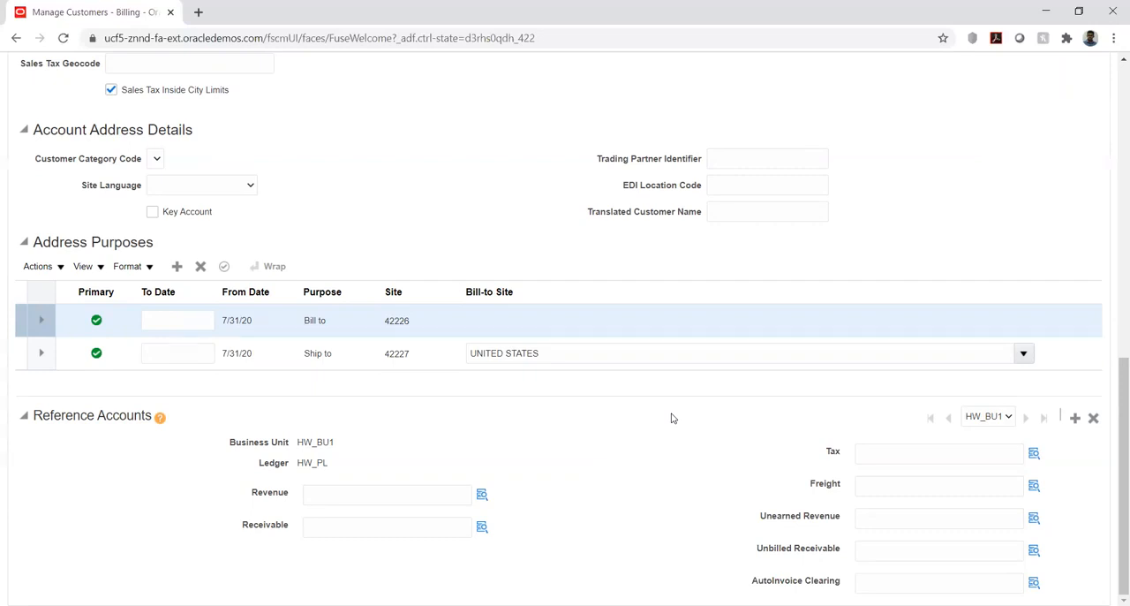
{"action": "scroll", "coordinate": [1113, 312], "scroll_direction": "up", "scroll_amount": 10}
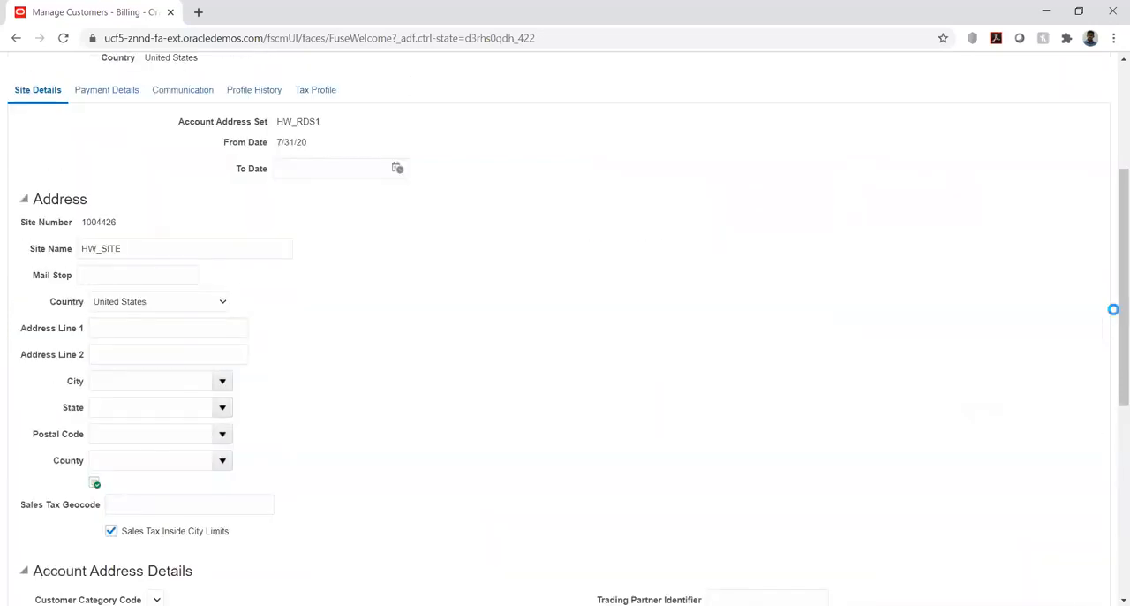
{"action": "left_click", "coordinate": [1087, 109]}
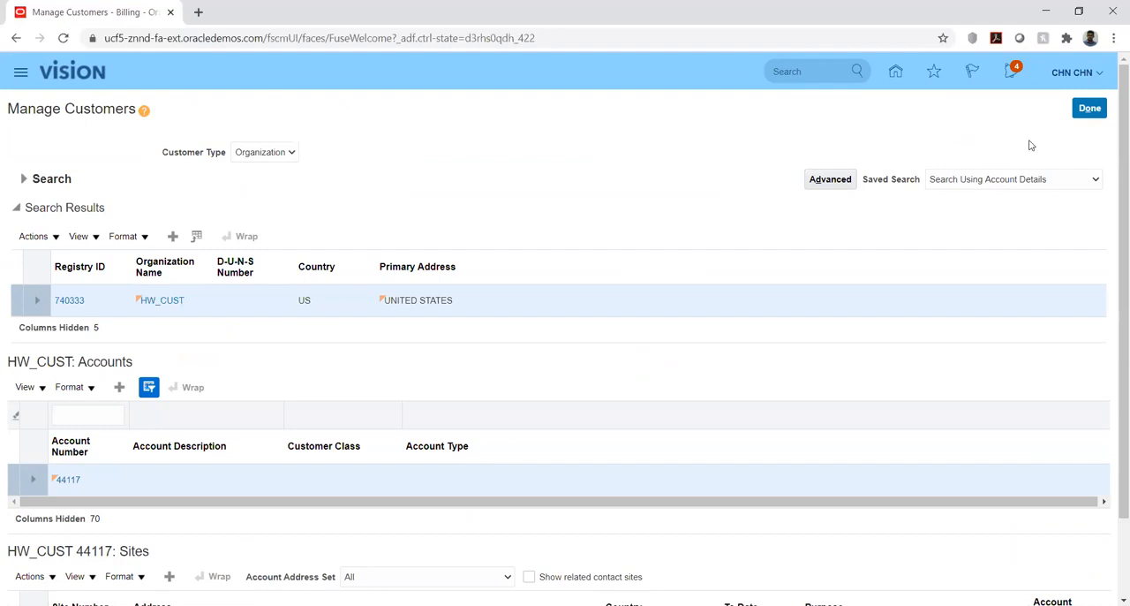
{"action": "left_click", "coordinate": [1085, 111]}
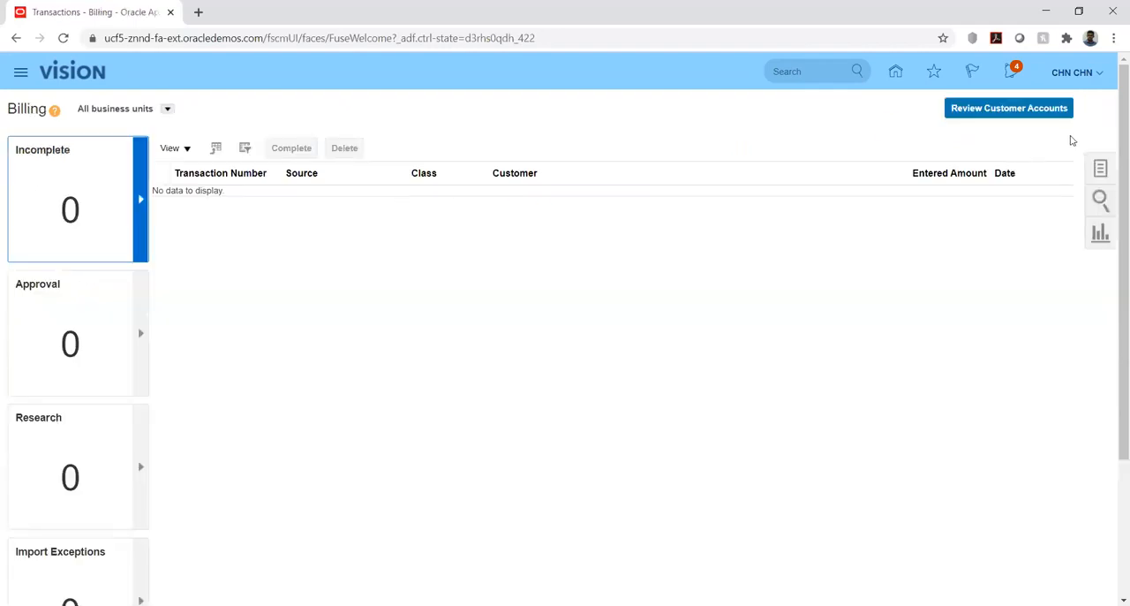
Go to the implementation projects in Setup and Maintenance, search for the name hw, and open the HW Implementation project.
{"action": "left_click", "coordinate": [896, 78]}
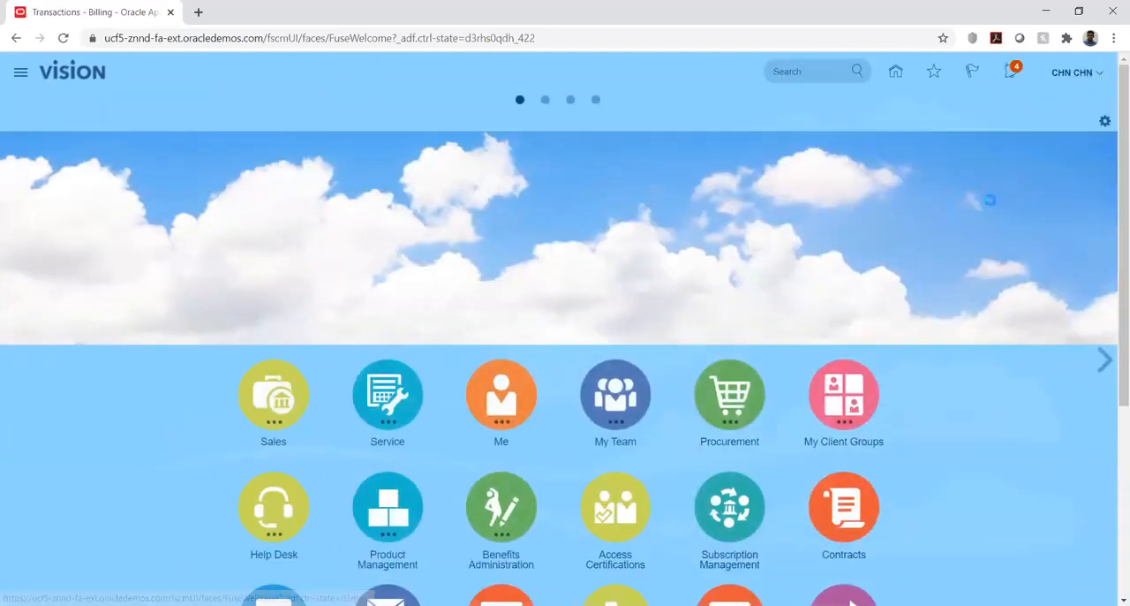
{"action": "left_click", "coordinate": [863, 287]}
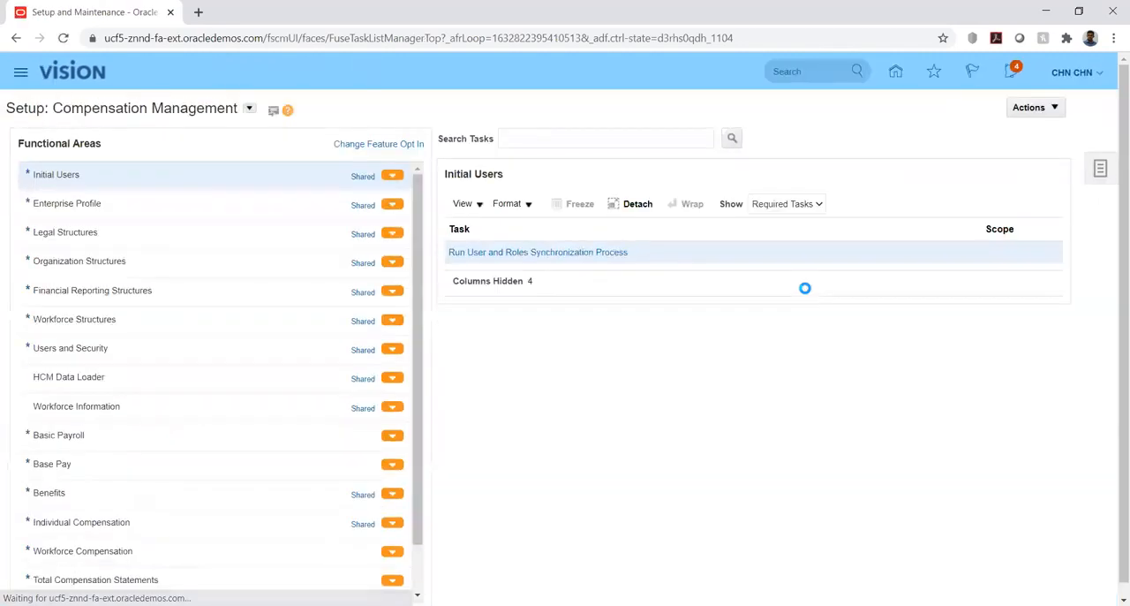
{"action": "left_click", "coordinate": [1099, 169]}
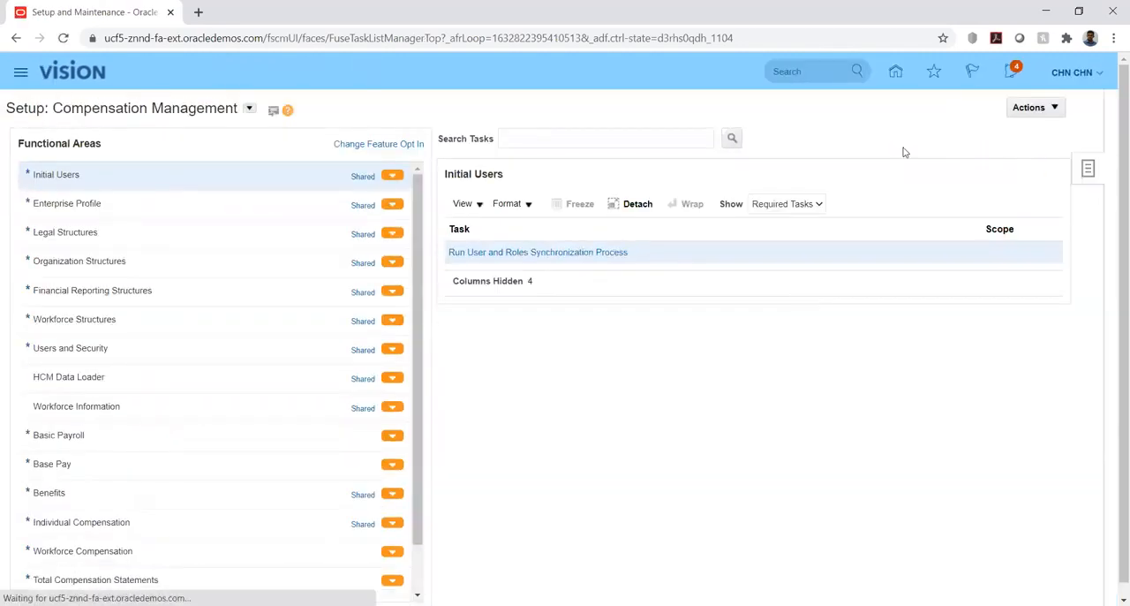
{"action": "left_click", "coordinate": [1000, 107]}
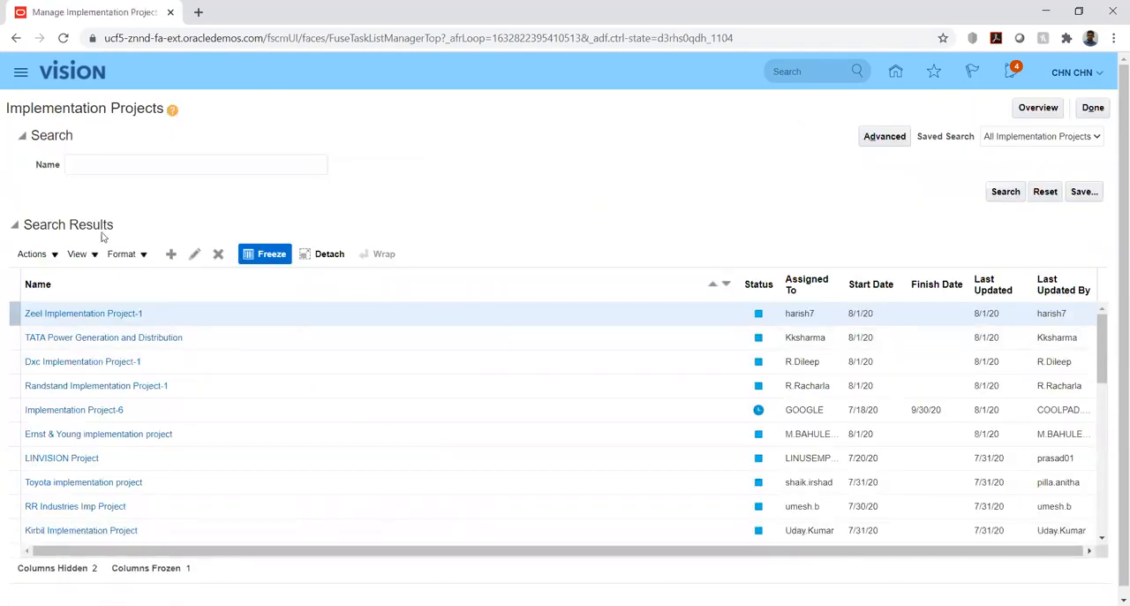
{"action": "left_click", "coordinate": [100, 168]}
{"action": "type", "text": "hw"}
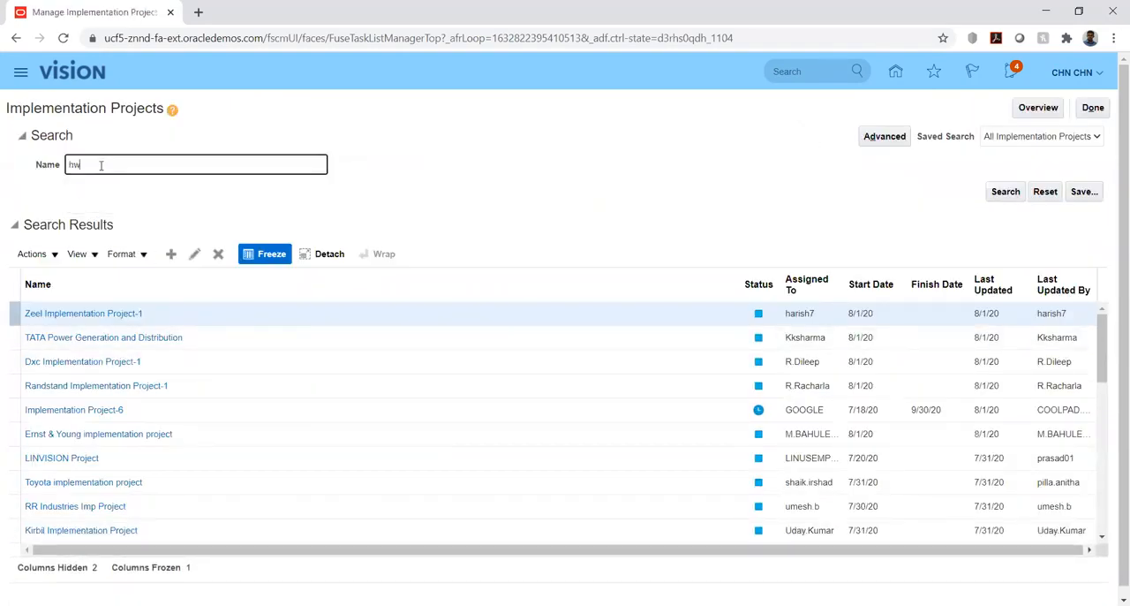
{"action": "key", "text": "Return"}
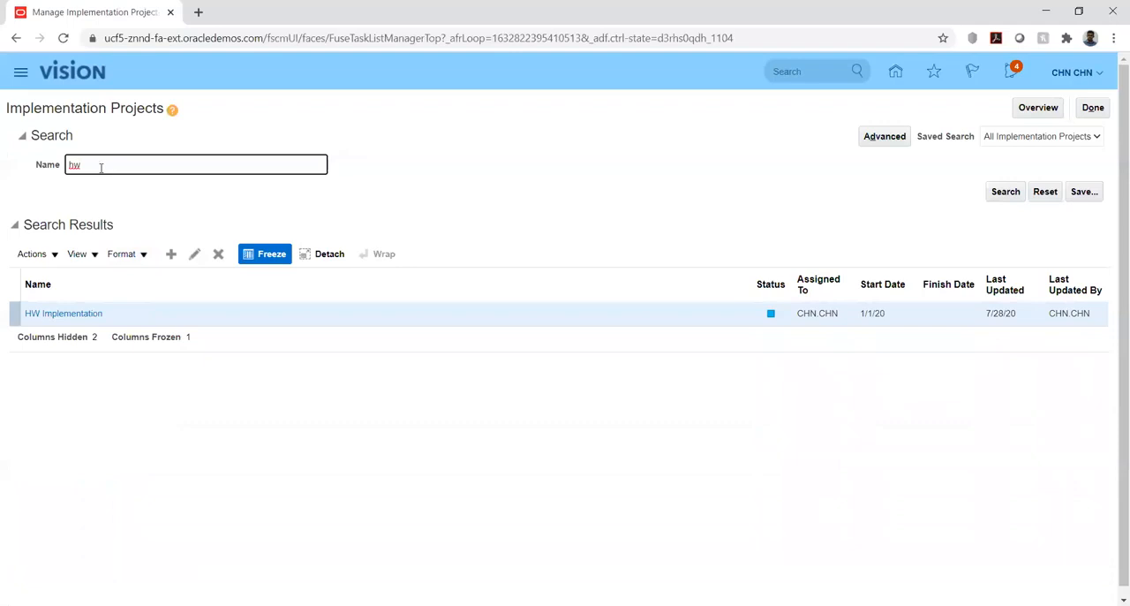
{"action": "left_click", "coordinate": [55, 313]}
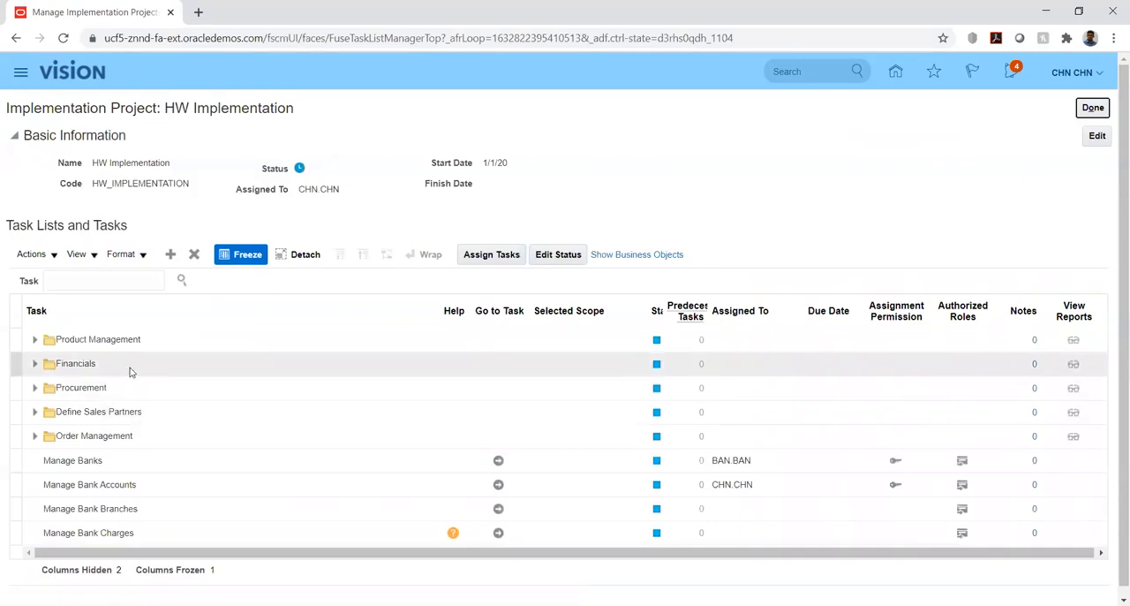
Search the project's task list for %aut%acc% and go to the Manage AutoAccounting Rules task under Define Customer Billing Configuration.
{"action": "left_click", "coordinate": [35, 364]}
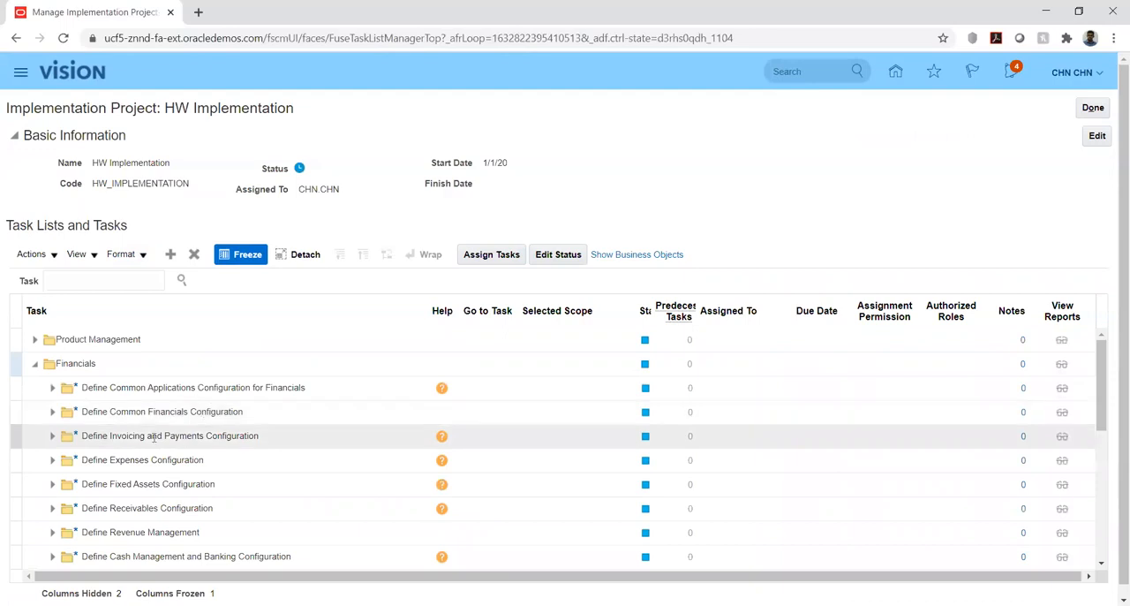
{"action": "left_click", "coordinate": [52, 508]}
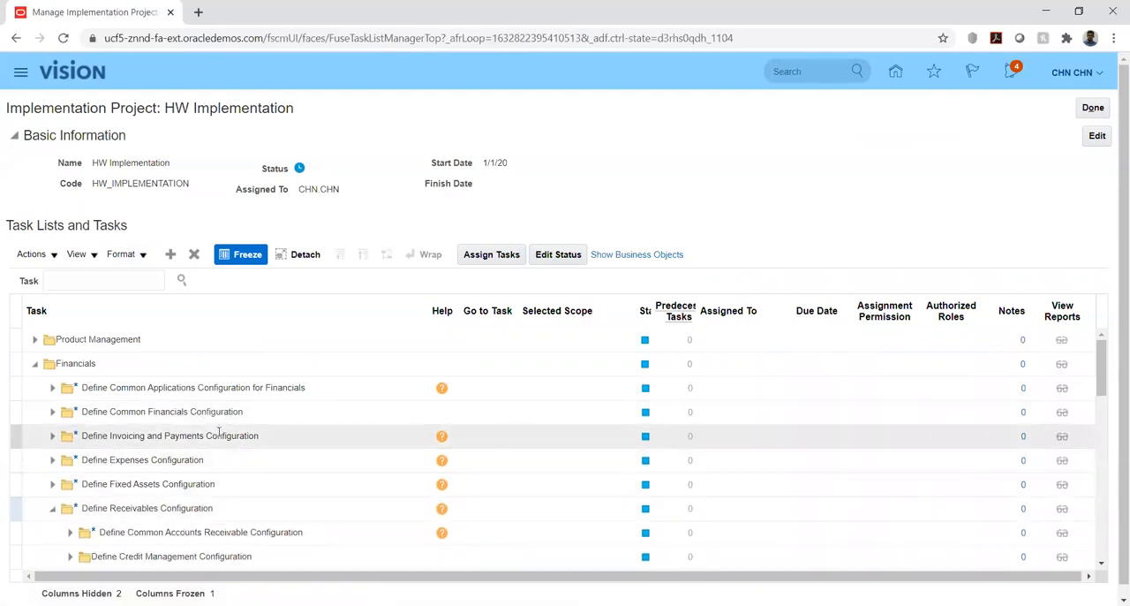
{"action": "scroll", "coordinate": [181, 437], "scroll_direction": "down", "scroll_amount": 2}
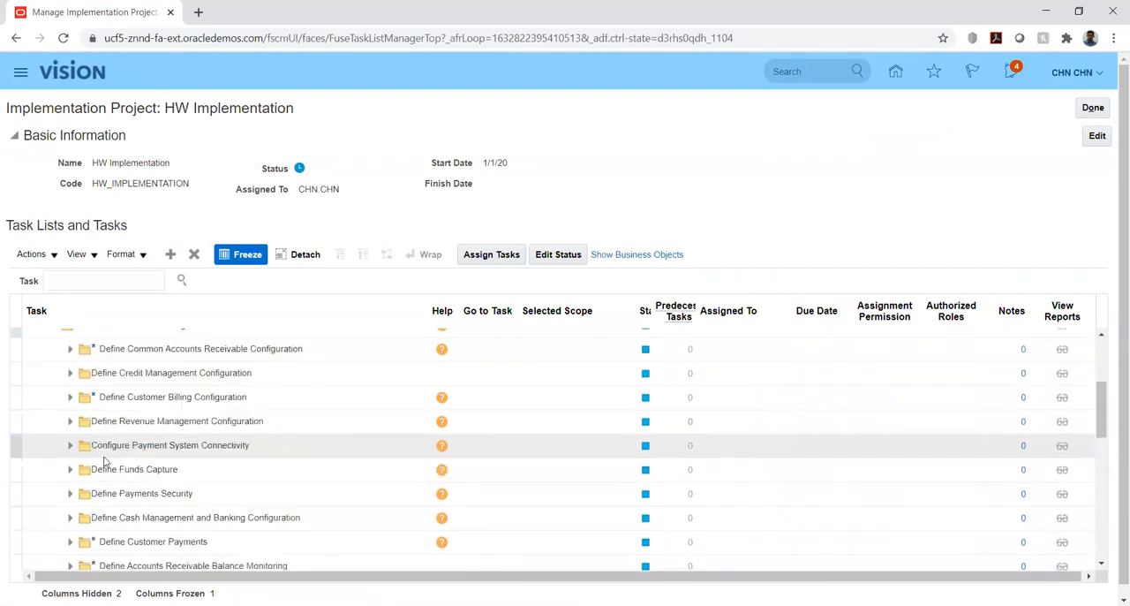
{"action": "left_click", "coordinate": [136, 281]}
{"action": "type", "text": "%aut%acc%"}
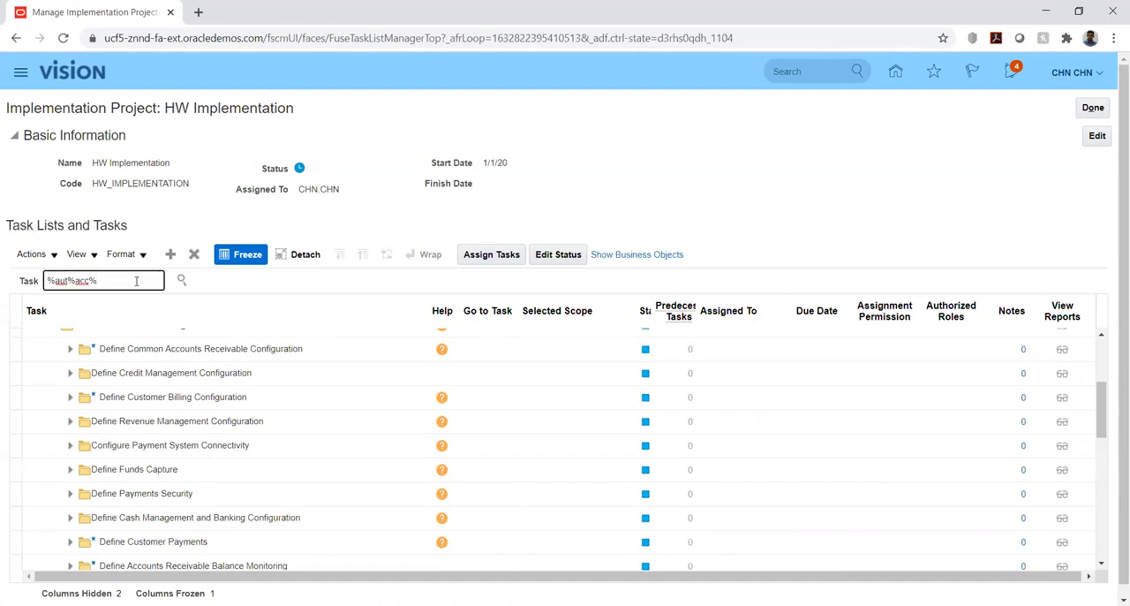
{"action": "key", "text": "Return"}
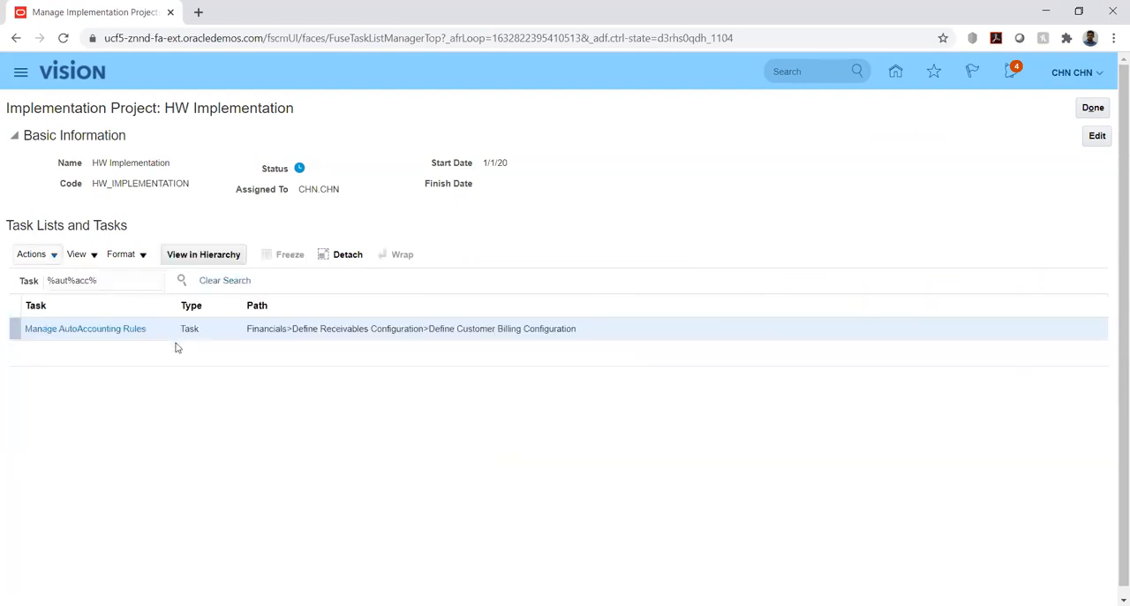
{"action": "left_click", "coordinate": [84, 328]}
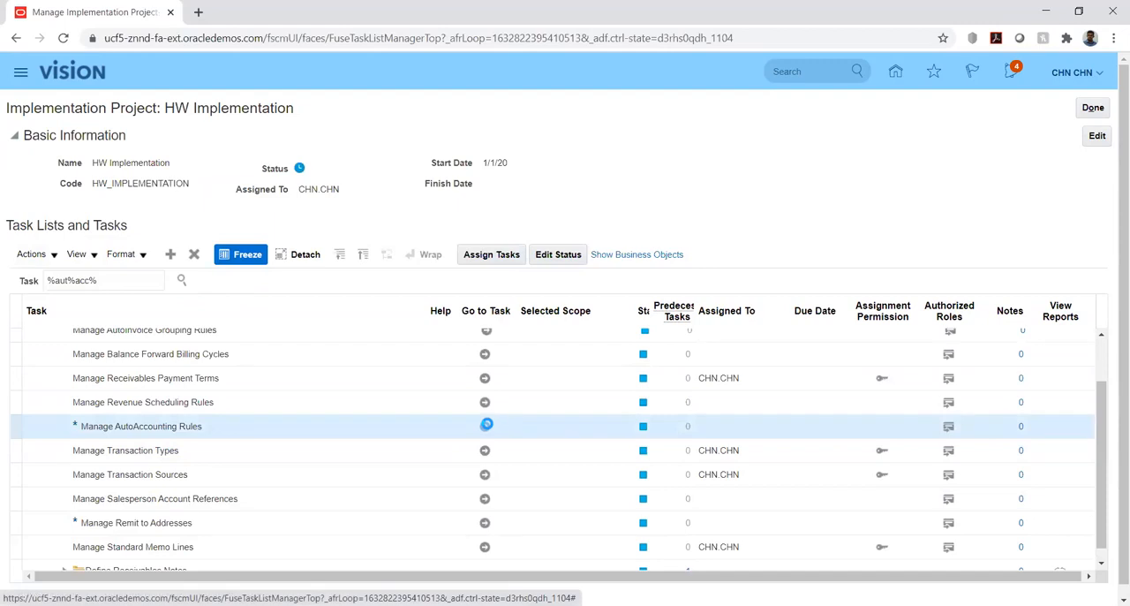
{"action": "left_click", "coordinate": [485, 426]}
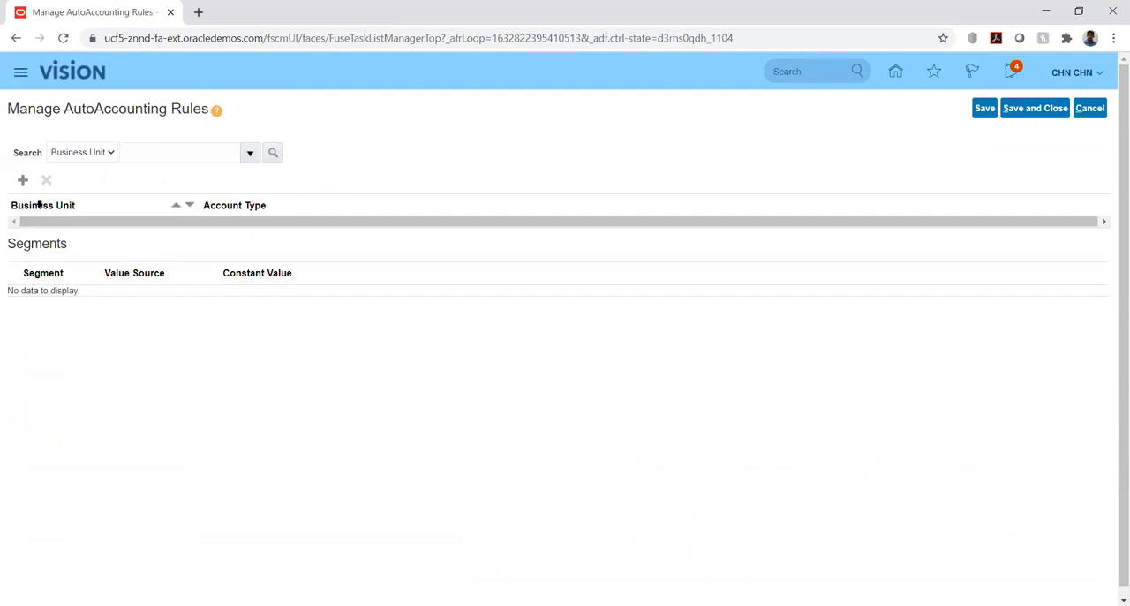
Try to create an AutoAccounting rule by searching for the business unit HW_BU1.
{"action": "left_click", "coordinate": [23, 181]}
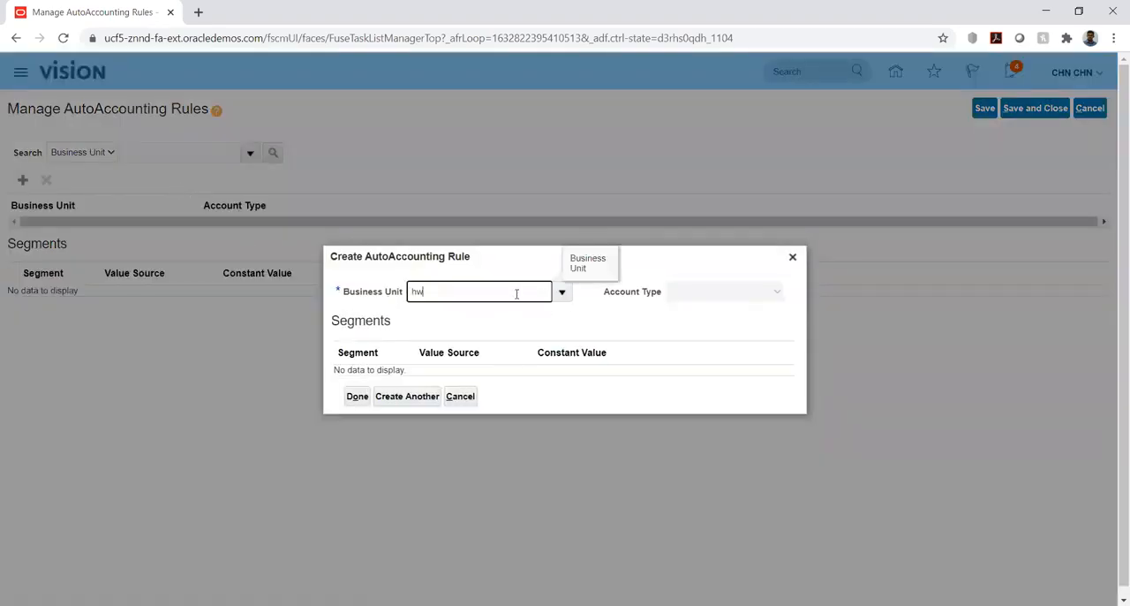
{"action": "key", "text": "Tab"}
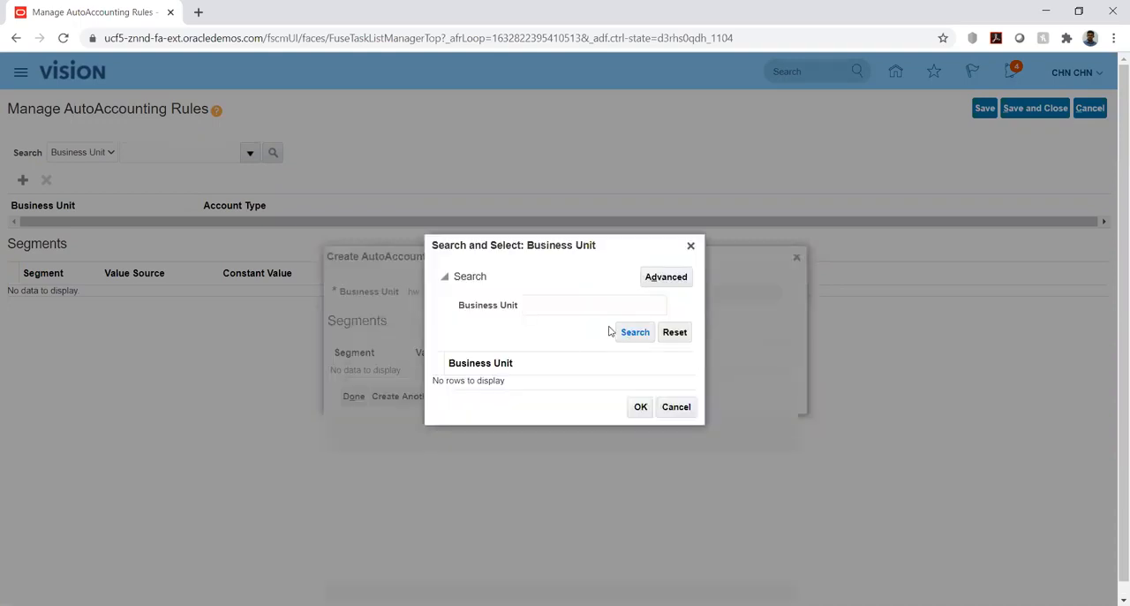
{"action": "left_click", "coordinate": [588, 303]}
{"action": "type", "text": "H"}
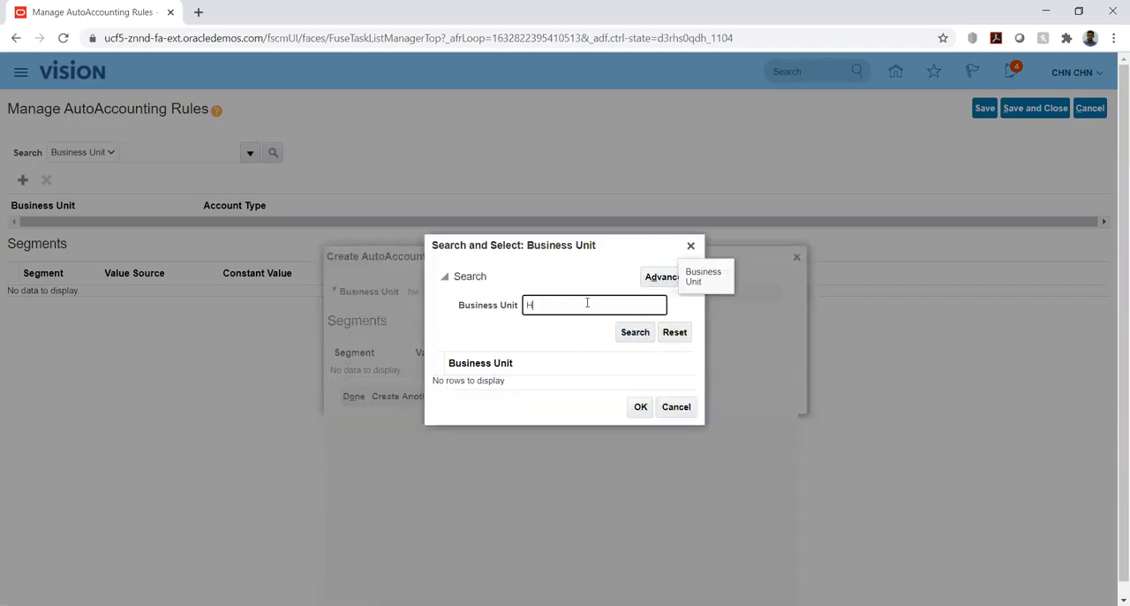
{"action": "type", "text": "W_BU1"}
{"action": "left_click", "coordinate": [630, 336]}
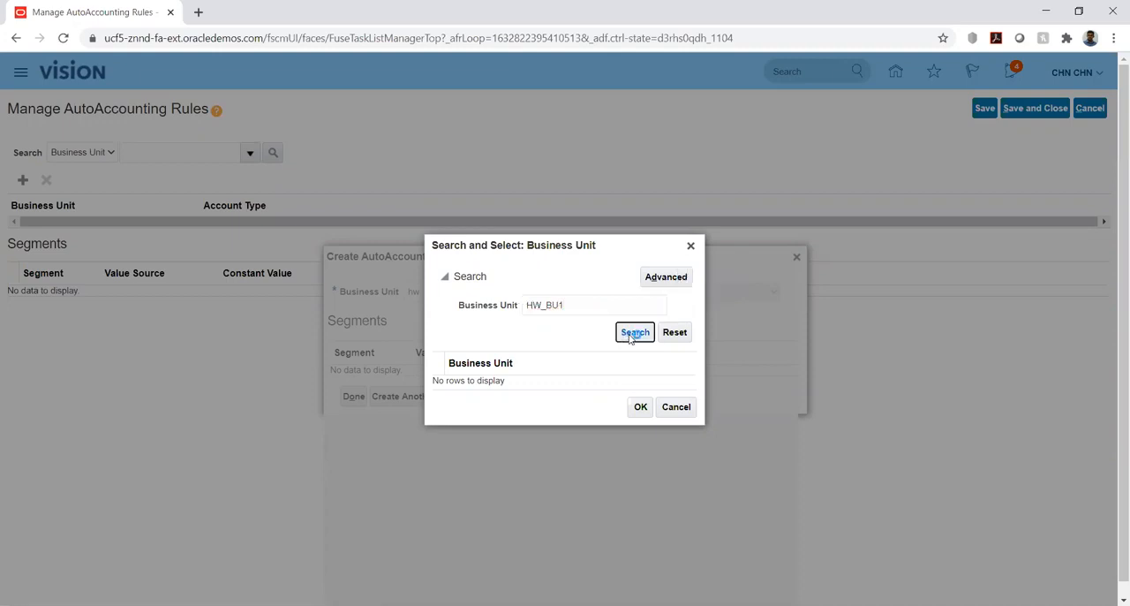
Look through the unfiltered list of business units for HW_BU1, and cancel the new AutoAccounting rule.
{"action": "double_click", "coordinate": [575, 302]}
{"action": "key", "text": "BackSpace"}
{"action": "left_click", "coordinate": [624, 334]}
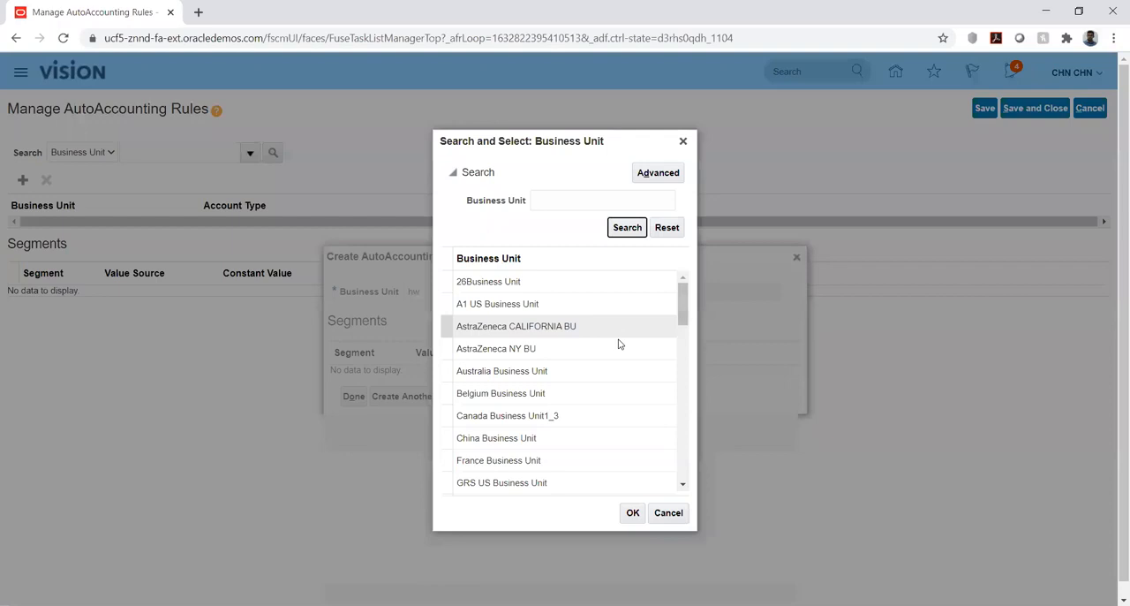
{"action": "scroll", "coordinate": [621, 336], "scroll_direction": "down", "scroll_amount": 5}
{"action": "scroll", "coordinate": [619, 345], "scroll_direction": "down", "scroll_amount": 2}
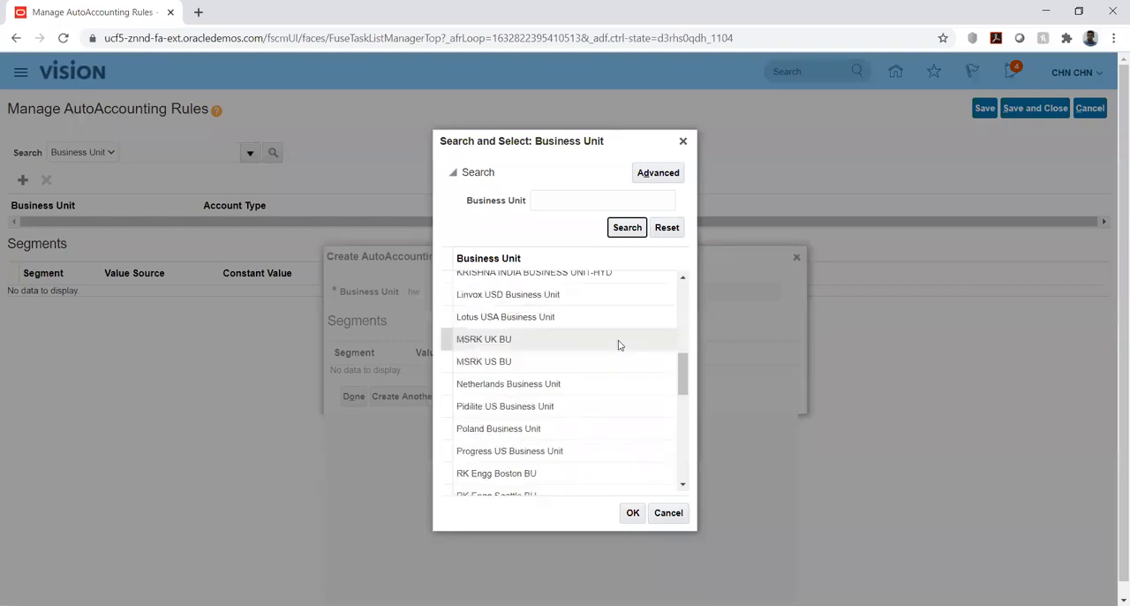
{"action": "scroll", "coordinate": [619, 345], "scroll_direction": "up", "scroll_amount": 6}
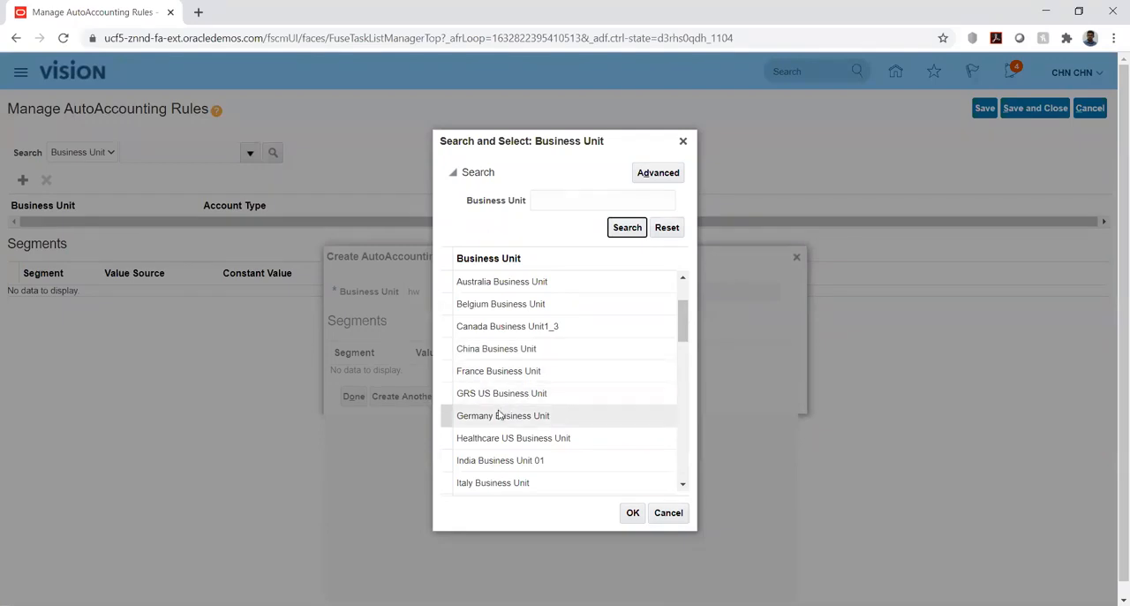
{"action": "scroll", "coordinate": [514, 366], "scroll_direction": "up", "scroll_amount": 2}
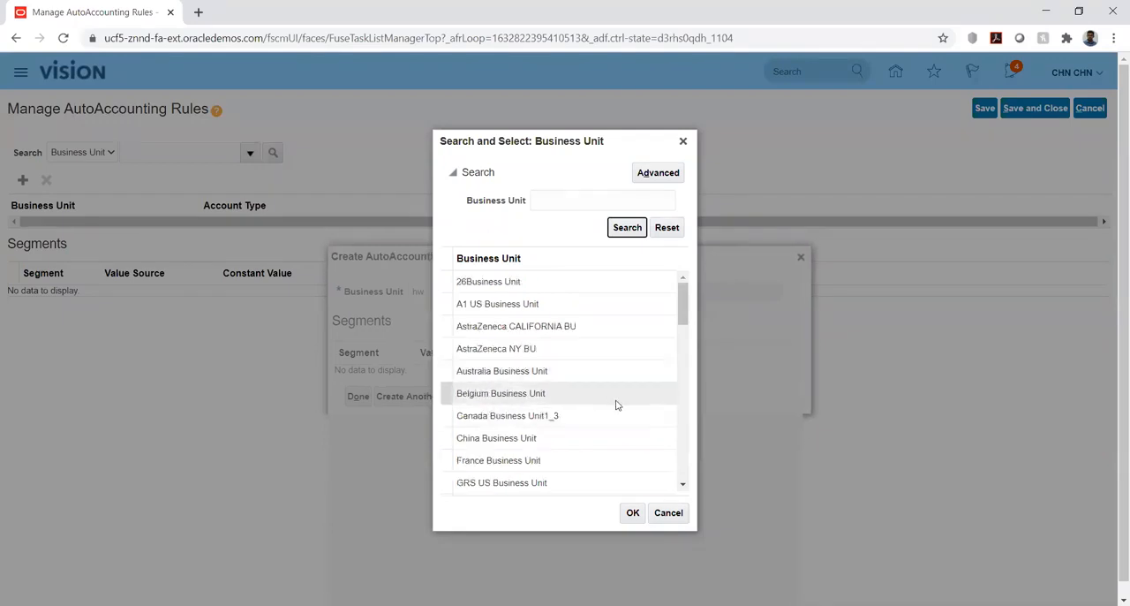
{"action": "left_click", "coordinate": [668, 512]}
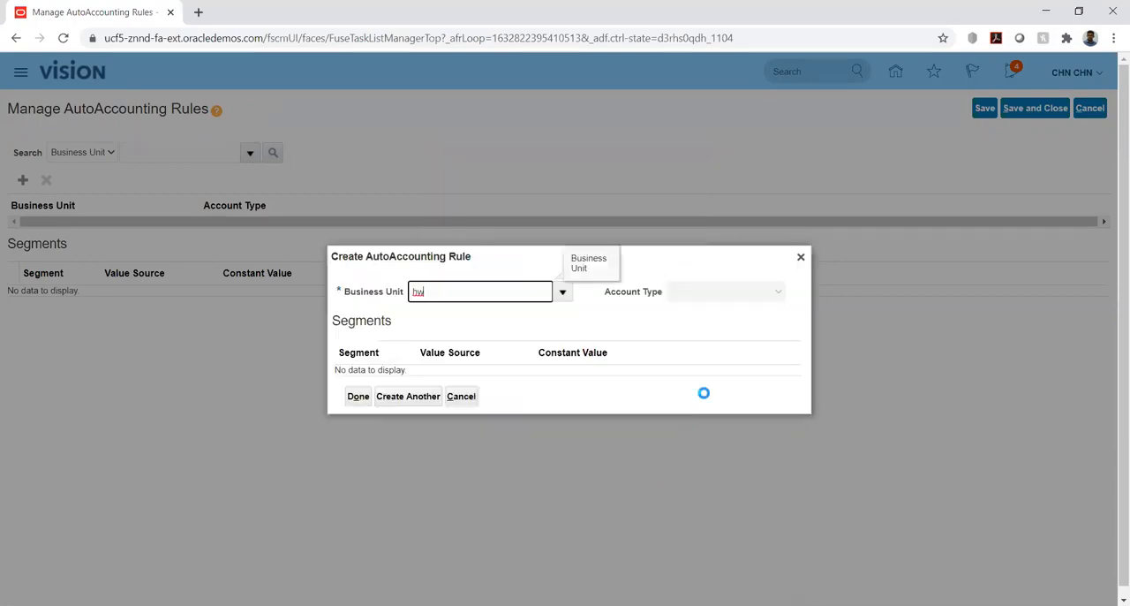
{"action": "left_click", "coordinate": [801, 257]}
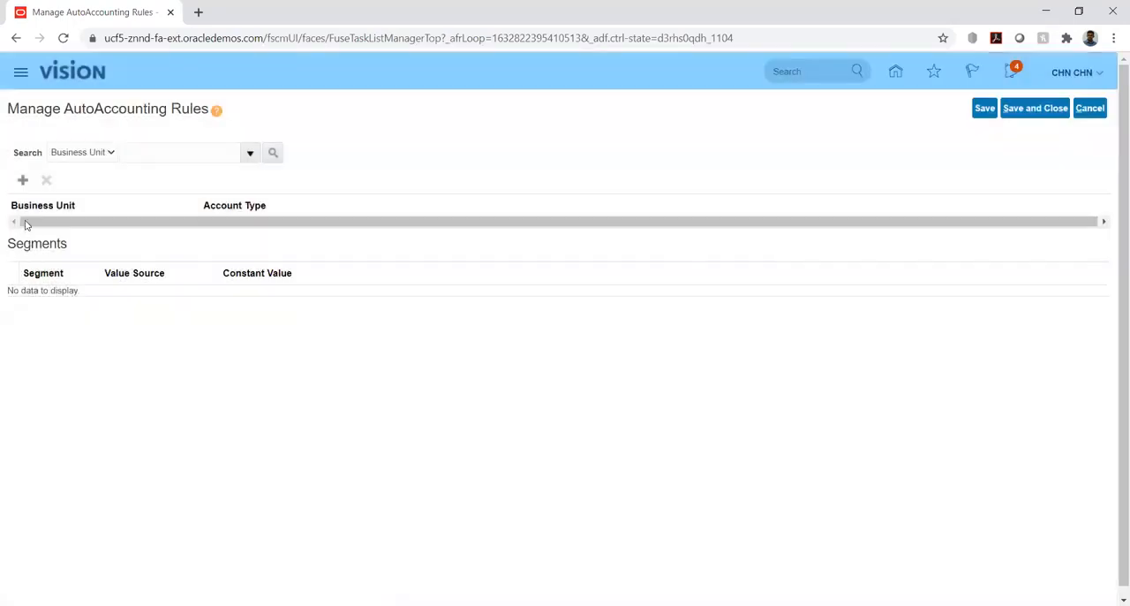
Retry adding an AutoAccounting rule, and reopen the HW Implementation project from the home page through Setup and Maintenance, searching for hw.
{"action": "left_click", "coordinate": [23, 182]}
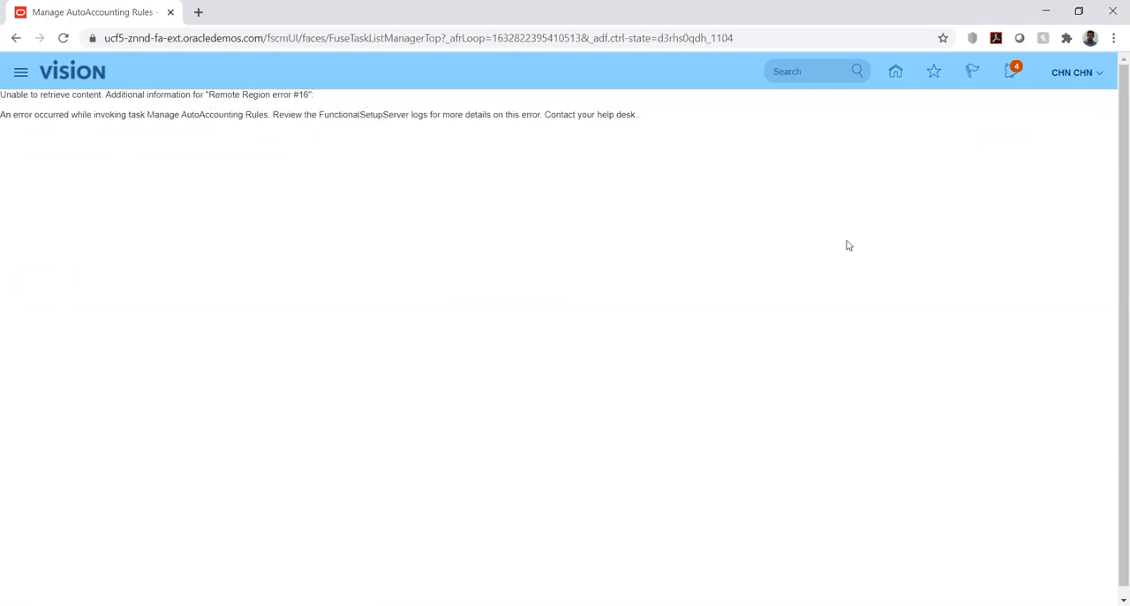
{"action": "left_click", "coordinate": [901, 73]}
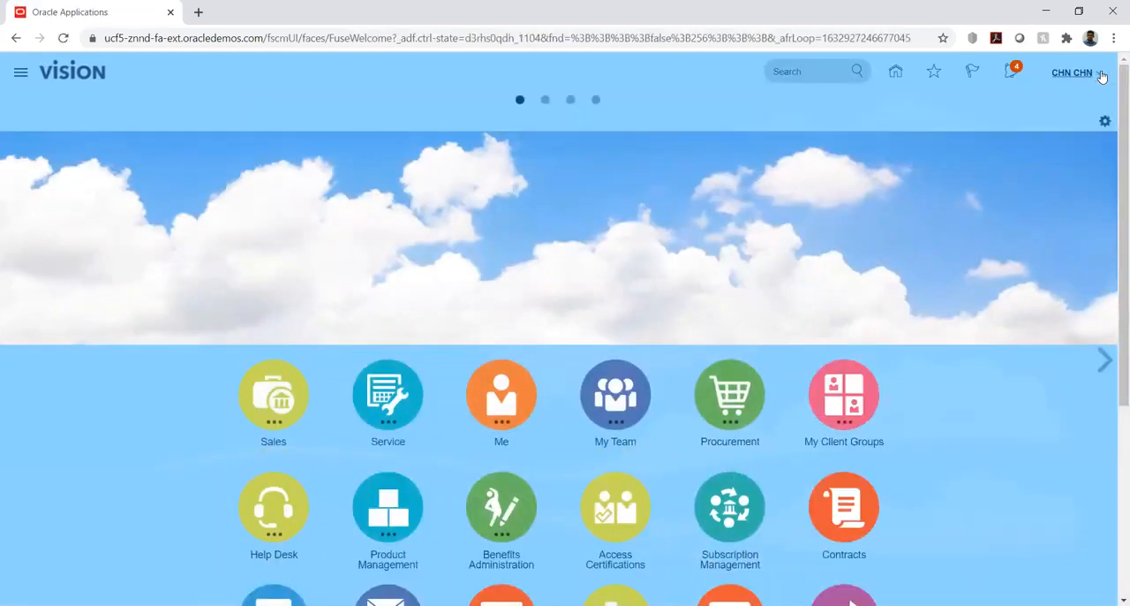
{"action": "left_click", "coordinate": [1101, 77]}
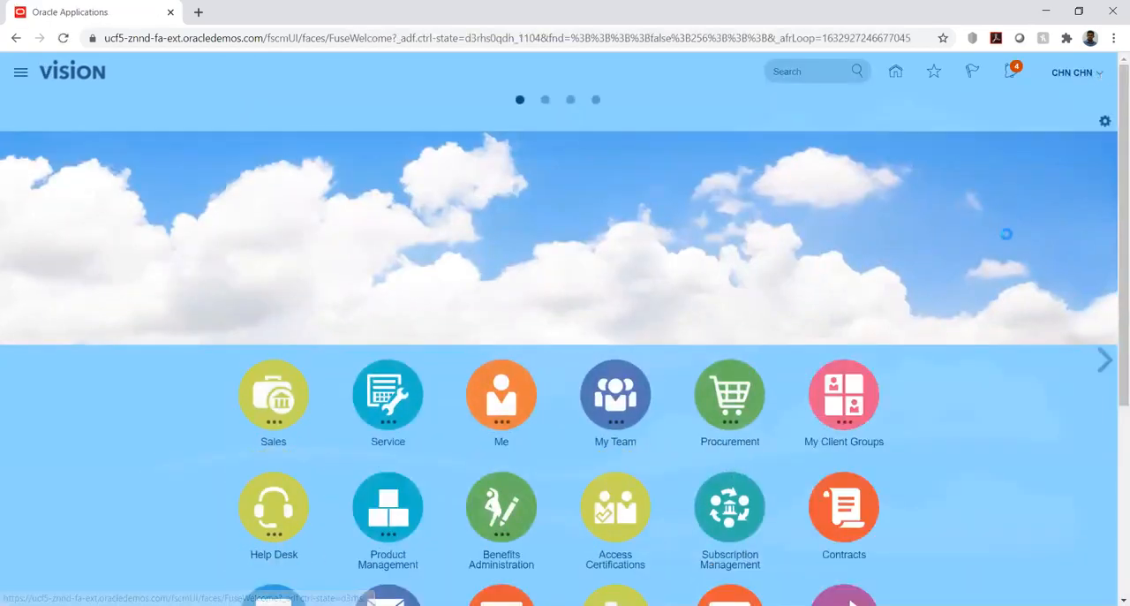
{"action": "left_click", "coordinate": [866, 288]}
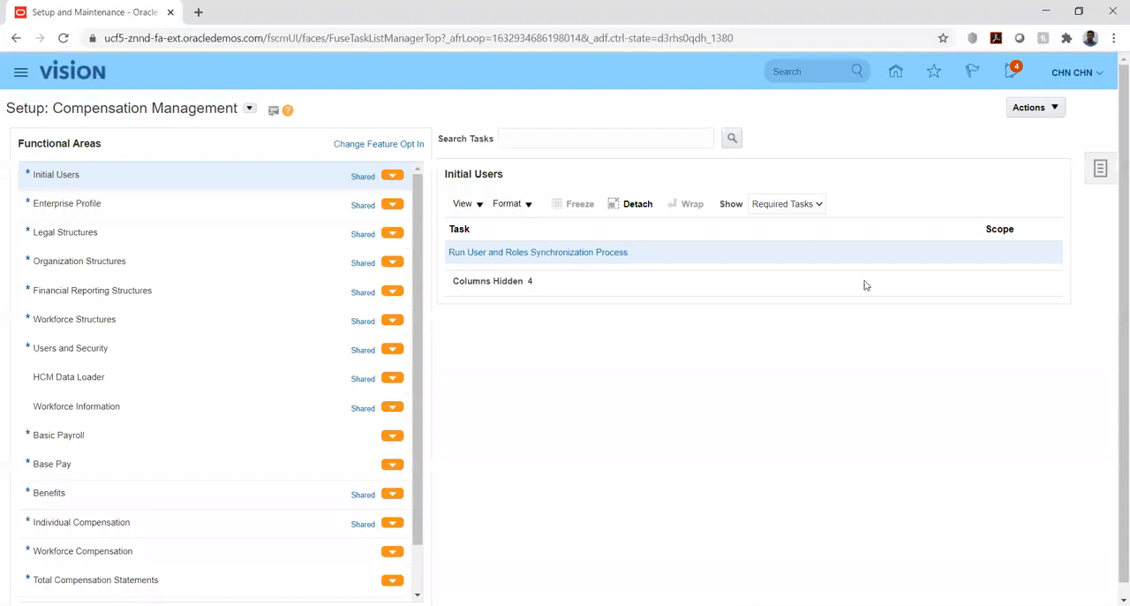
{"action": "left_click", "coordinate": [1101, 168]}
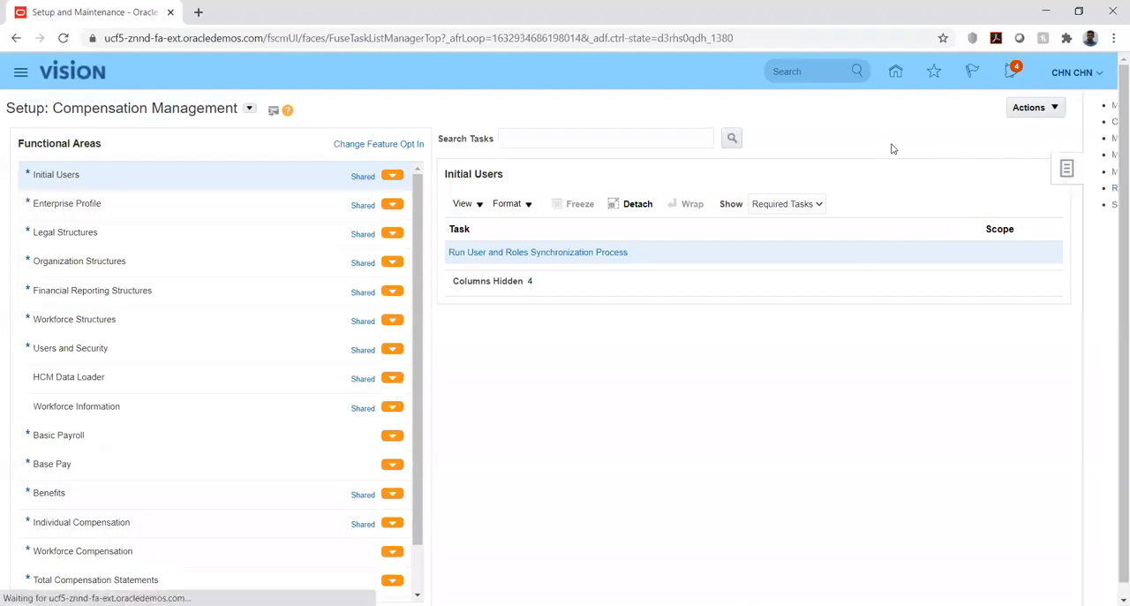
{"action": "left_click", "coordinate": [963, 105]}
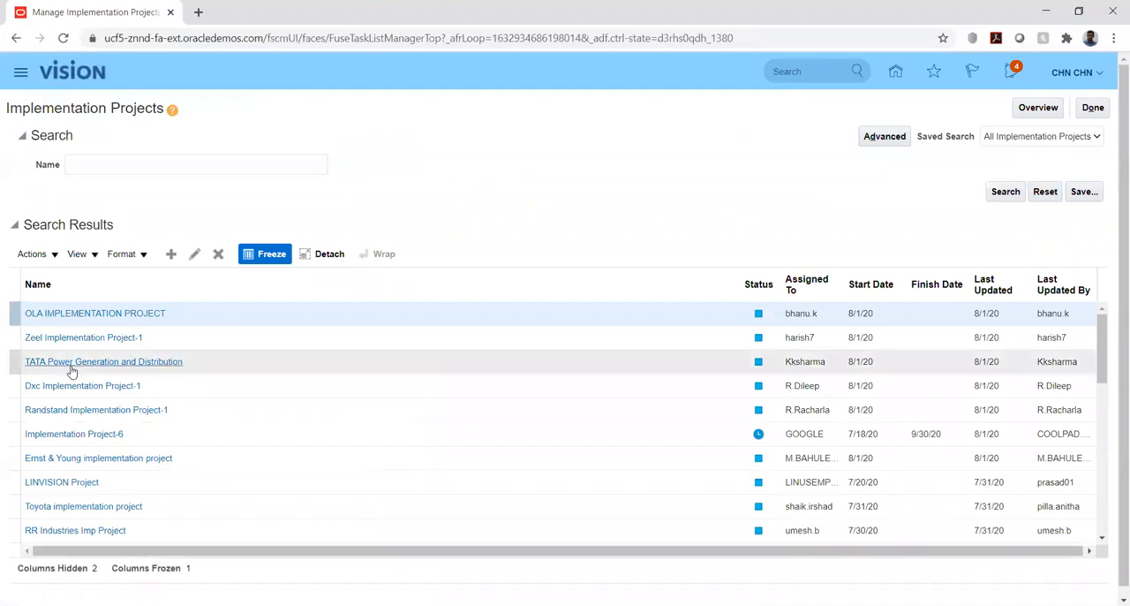
{"action": "left_click", "coordinate": [164, 164]}
{"action": "type", "text": "hw"}
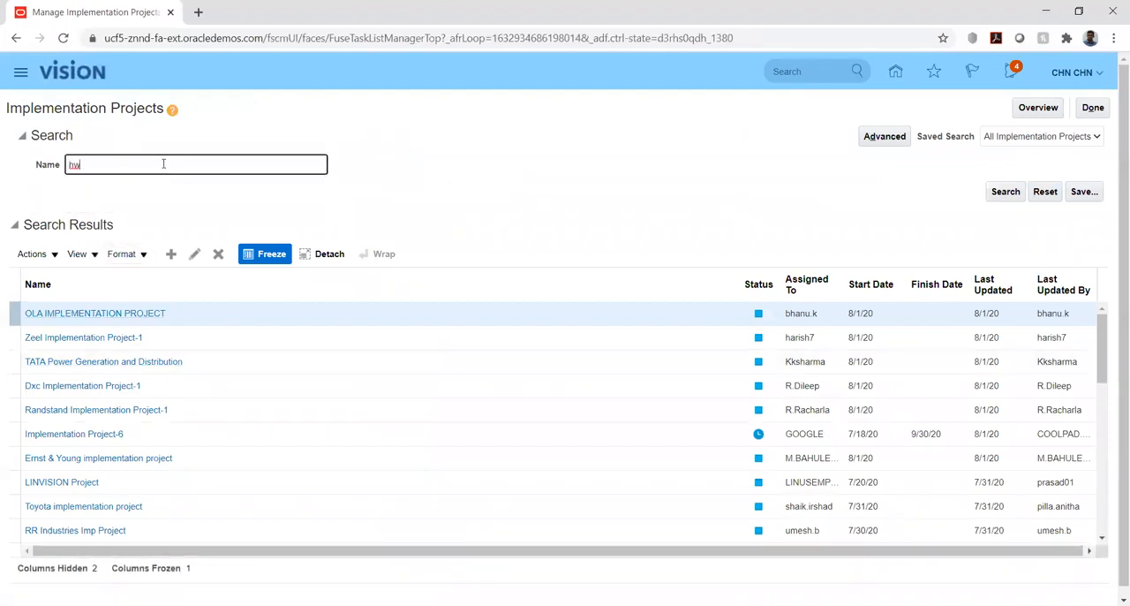
{"action": "key", "text": "Return"}
{"action": "left_click", "coordinate": [48, 313]}
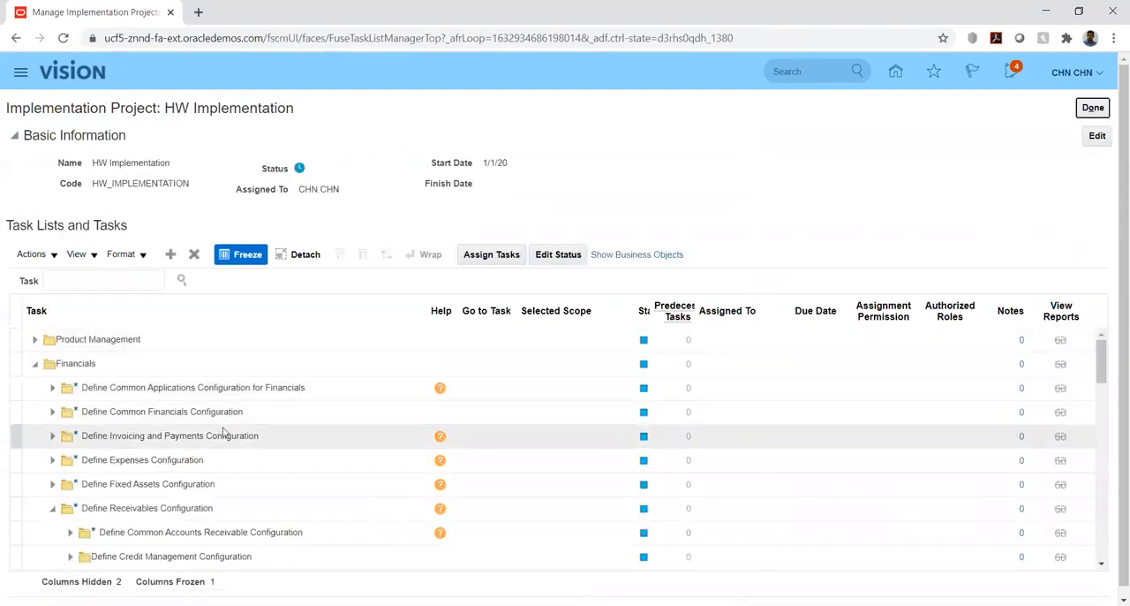
Go to the Manage AutoAccounting Rules task under Define Customer Billing Configuration in the HW Implementation project.
{"action": "scroll", "coordinate": [224, 432], "scroll_direction": "down", "scroll_amount": 2}
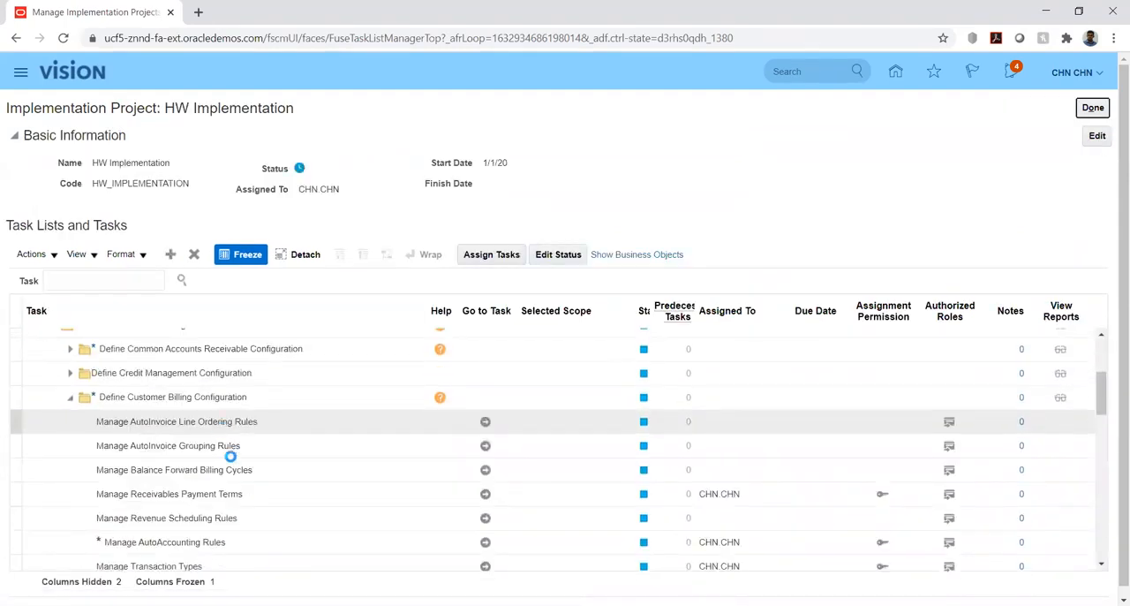
{"action": "left_click", "coordinate": [484, 541]}
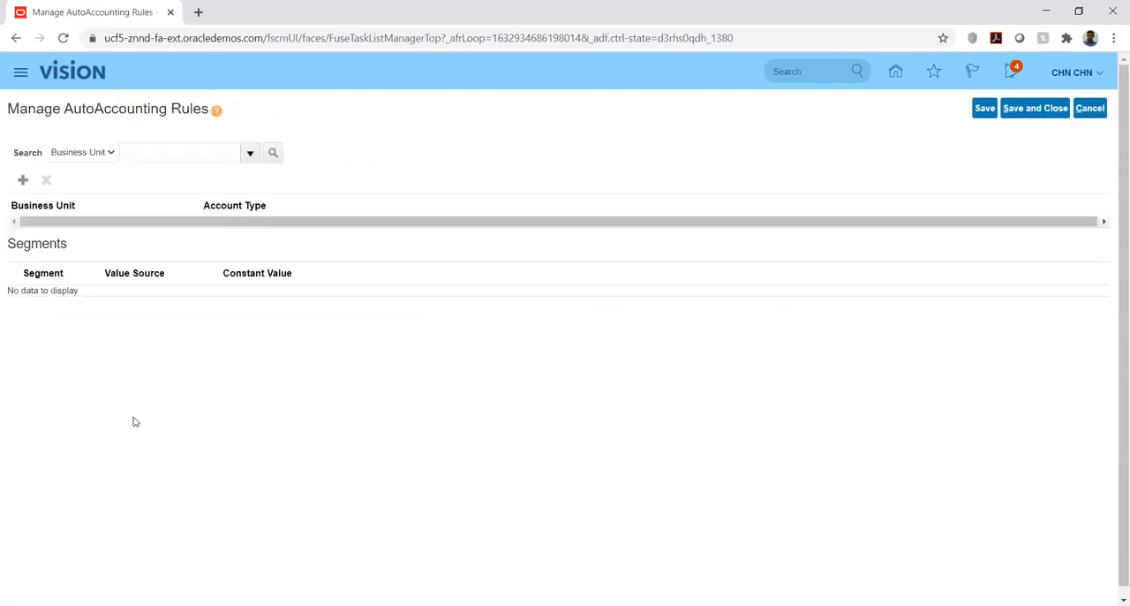
Recheck the full business unit selection list for HW_BU1 in a new AutoAccounting rule, then discard the selection and the rule.
{"action": "left_click", "coordinate": [25, 182]}
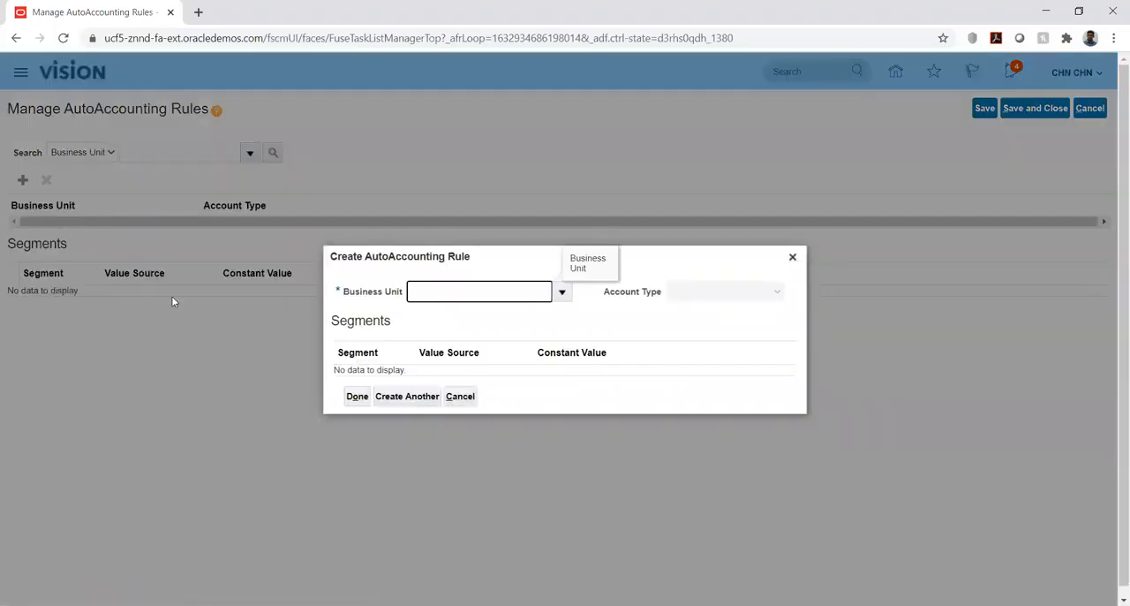
{"action": "left_click", "coordinate": [562, 292]}
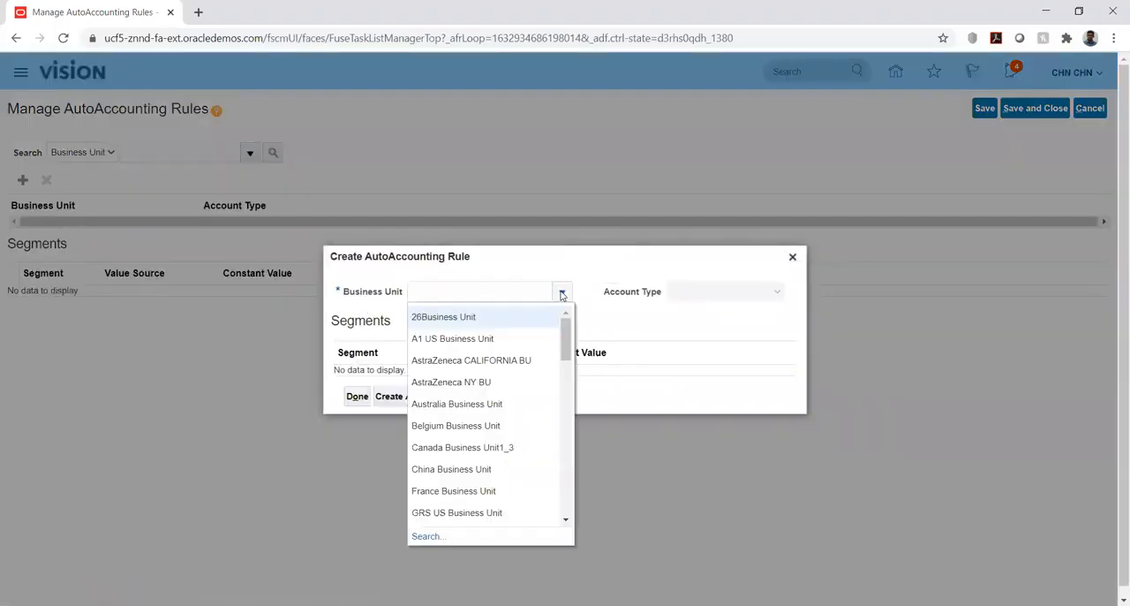
{"action": "left_click", "coordinate": [432, 536]}
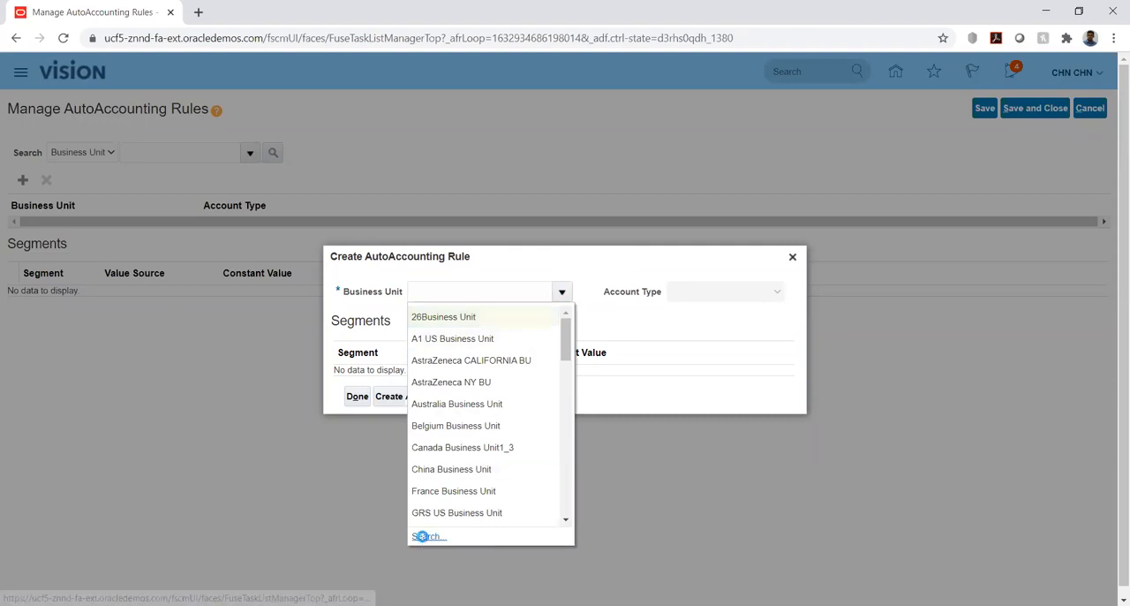
{"action": "left_click", "coordinate": [629, 335]}
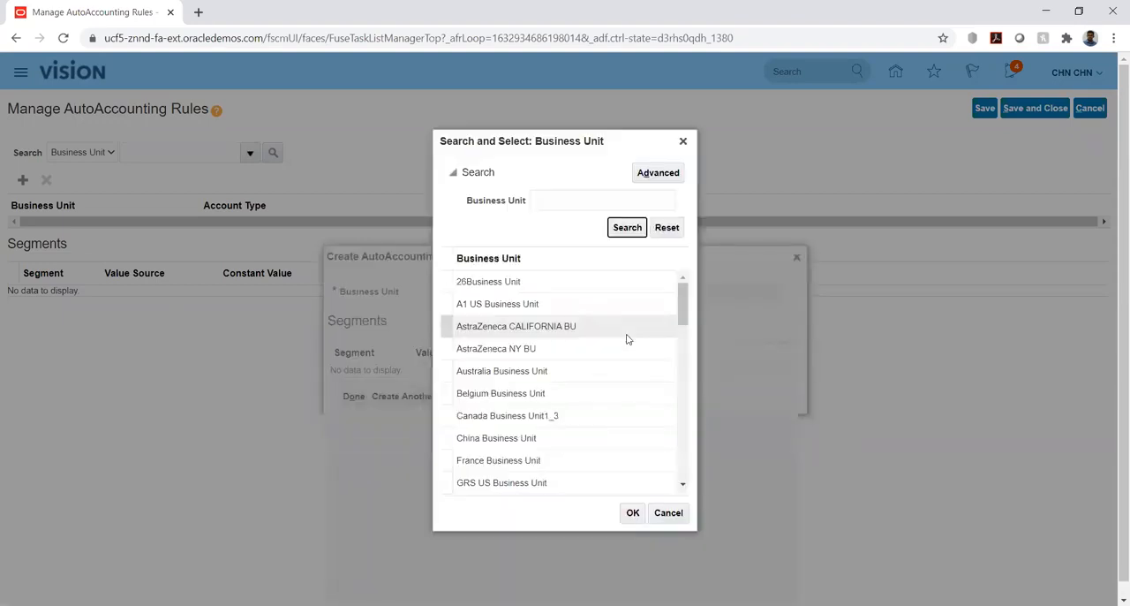
{"action": "scroll", "coordinate": [608, 384], "scroll_direction": "down", "scroll_amount": 5}
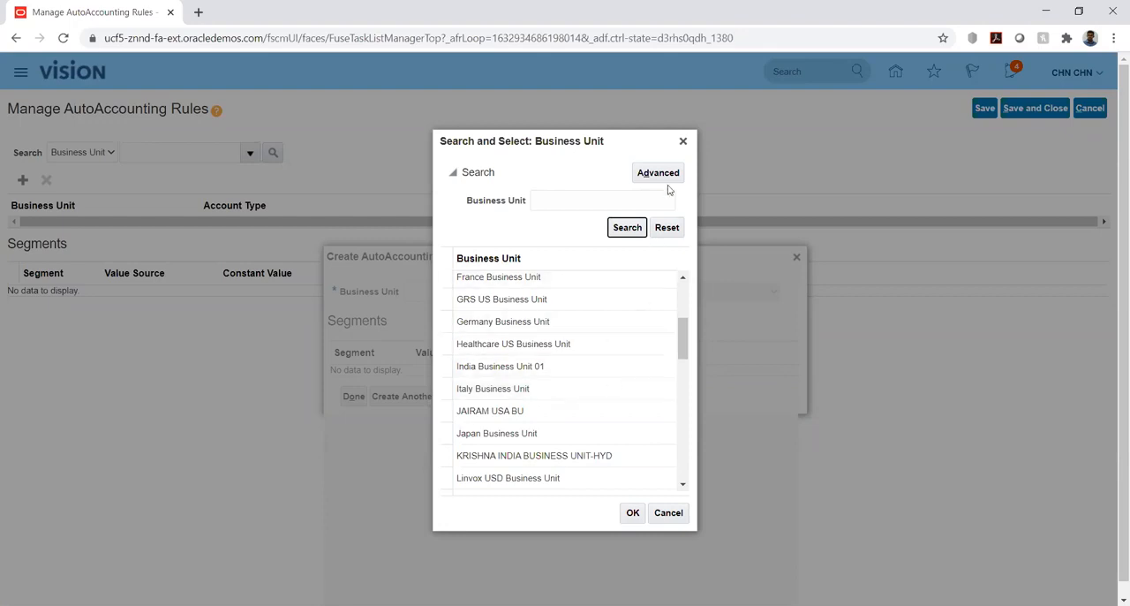
{"action": "left_click", "coordinate": [683, 141]}
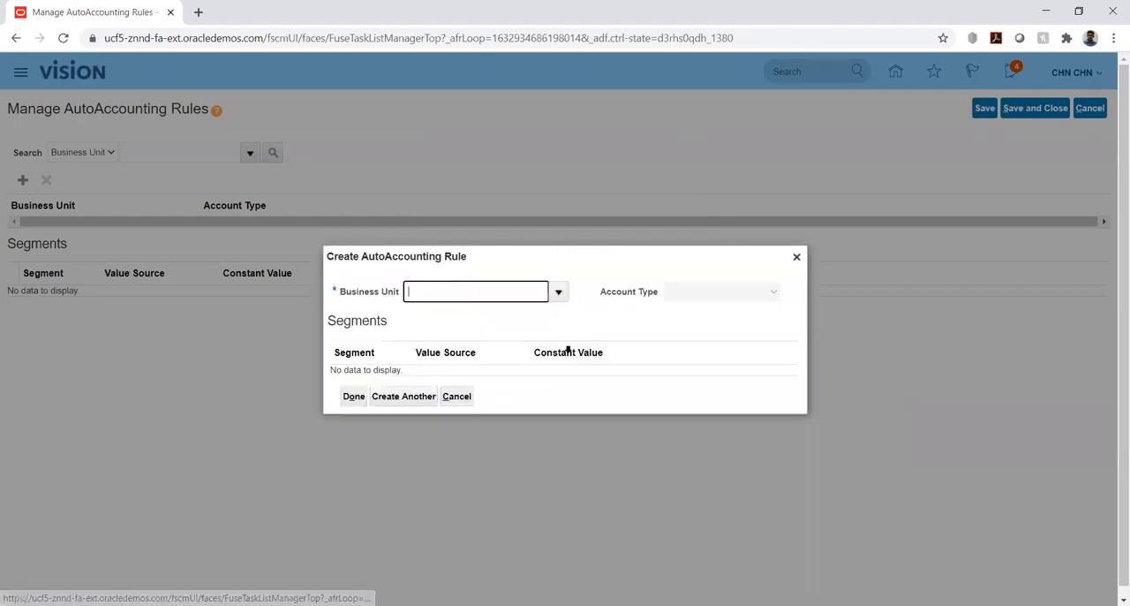
{"action": "left_click", "coordinate": [457, 396]}
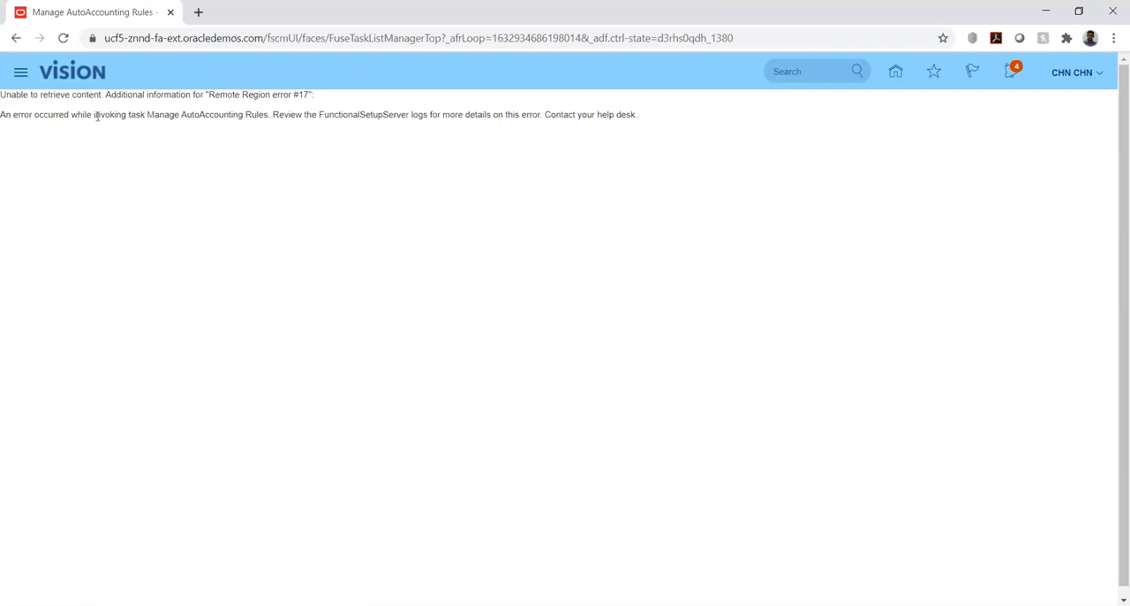
Leave the Manage AutoAccounting Rules task and return to the home page.
{"action": "left_click_drag", "start_coordinate": [4, 113], "coordinate": [349, 116]}
{"action": "left_click", "coordinate": [574, 137]}
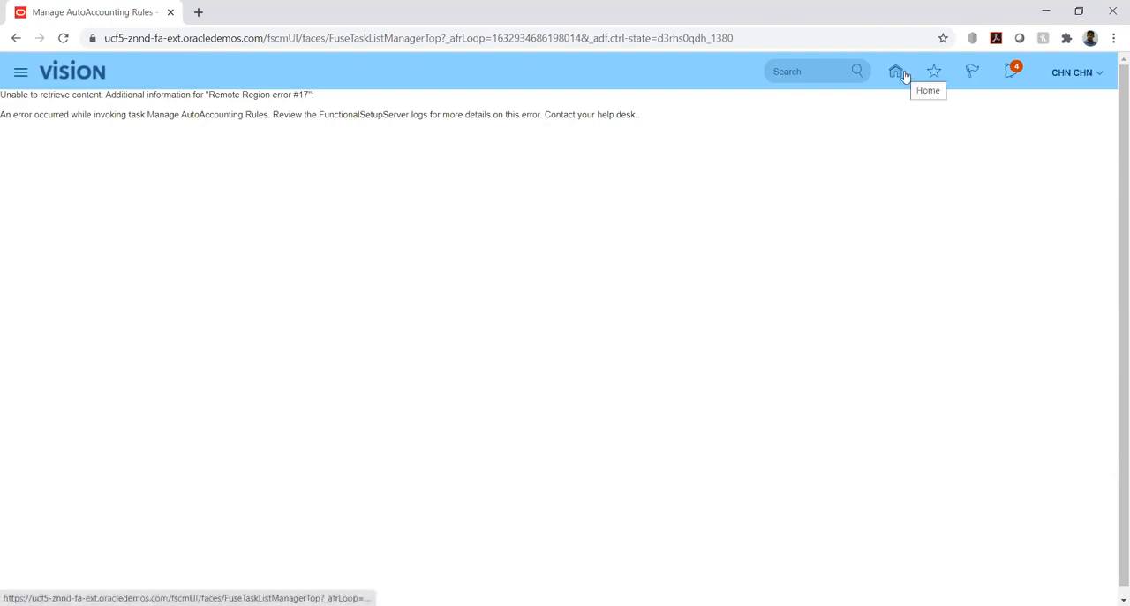
{"action": "left_click", "coordinate": [903, 76]}
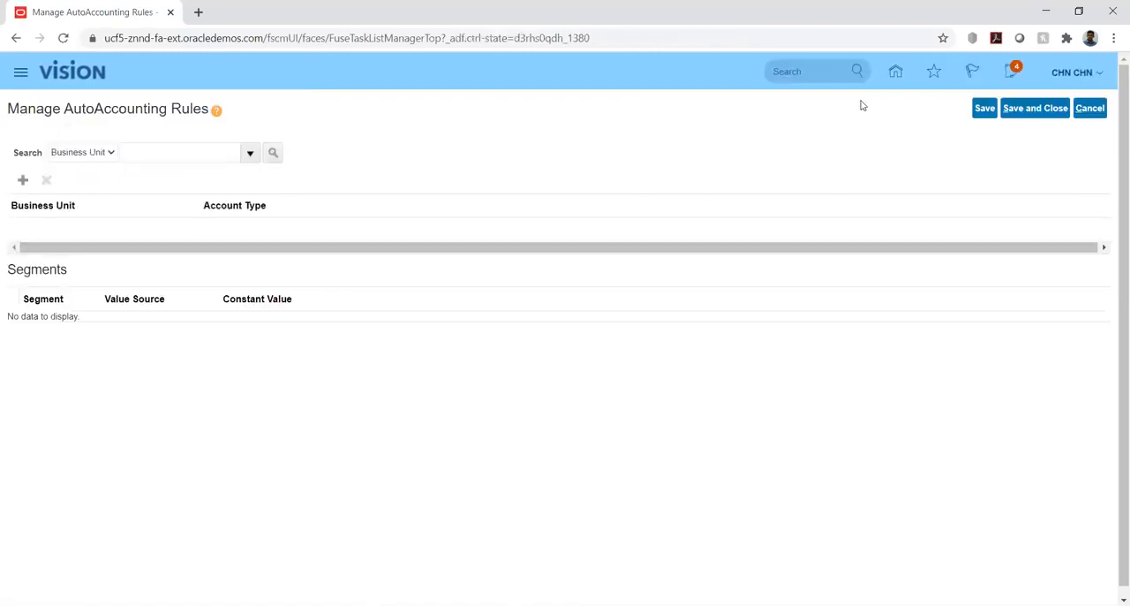
{"action": "left_click", "coordinate": [895, 74]}
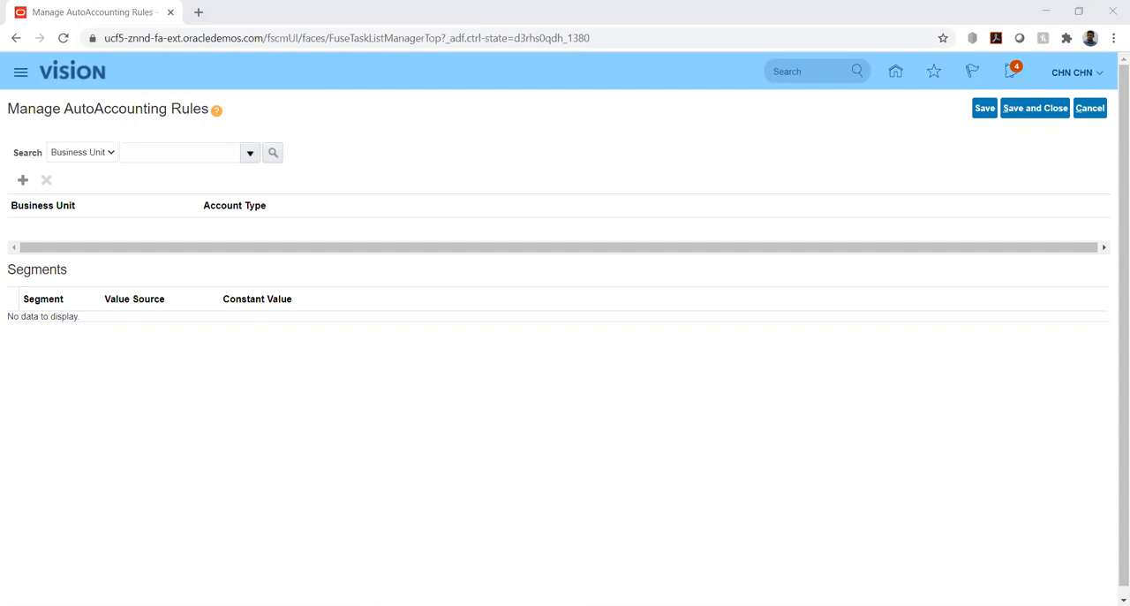
{"action": "left_click", "coordinate": [451, 282]}
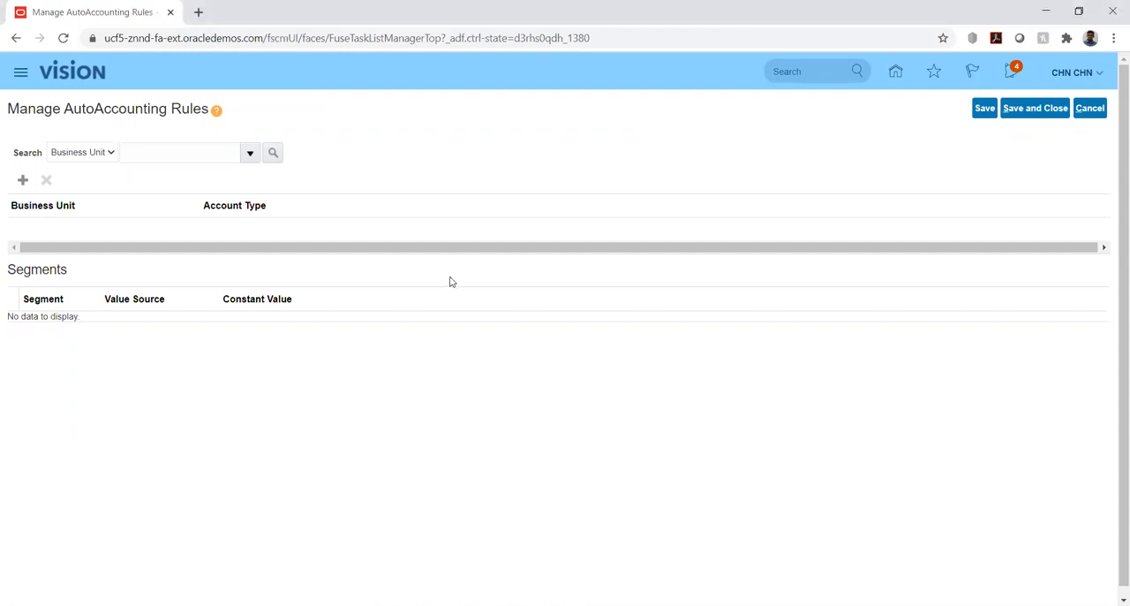
{"action": "left_click", "coordinate": [896, 73]}
{"action": "left_click", "coordinate": [1091, 108]}
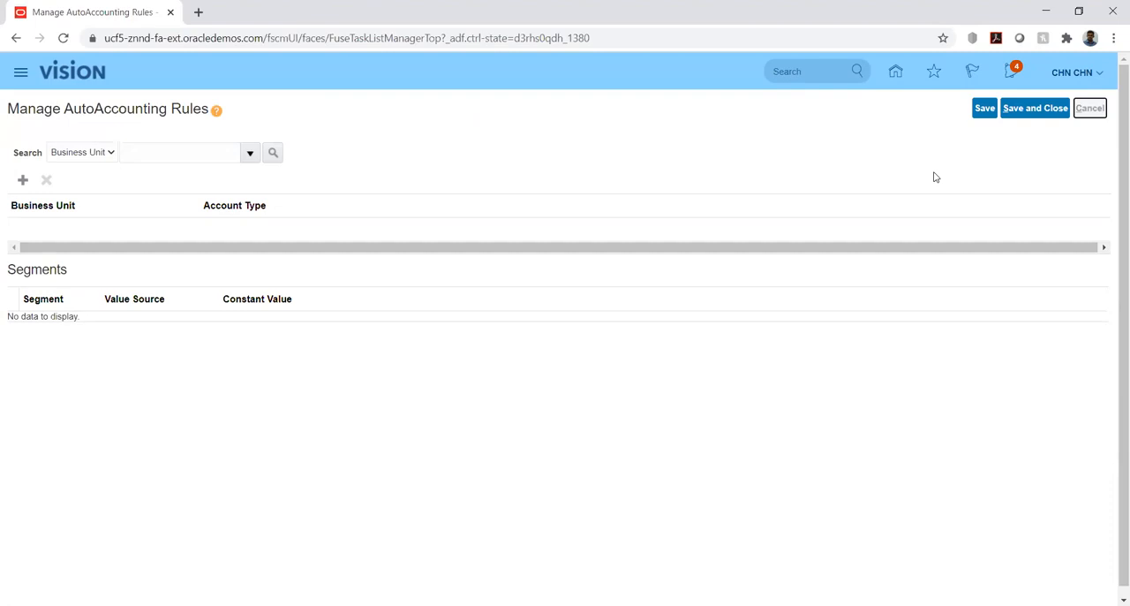
{"action": "left_click", "coordinate": [896, 72]}
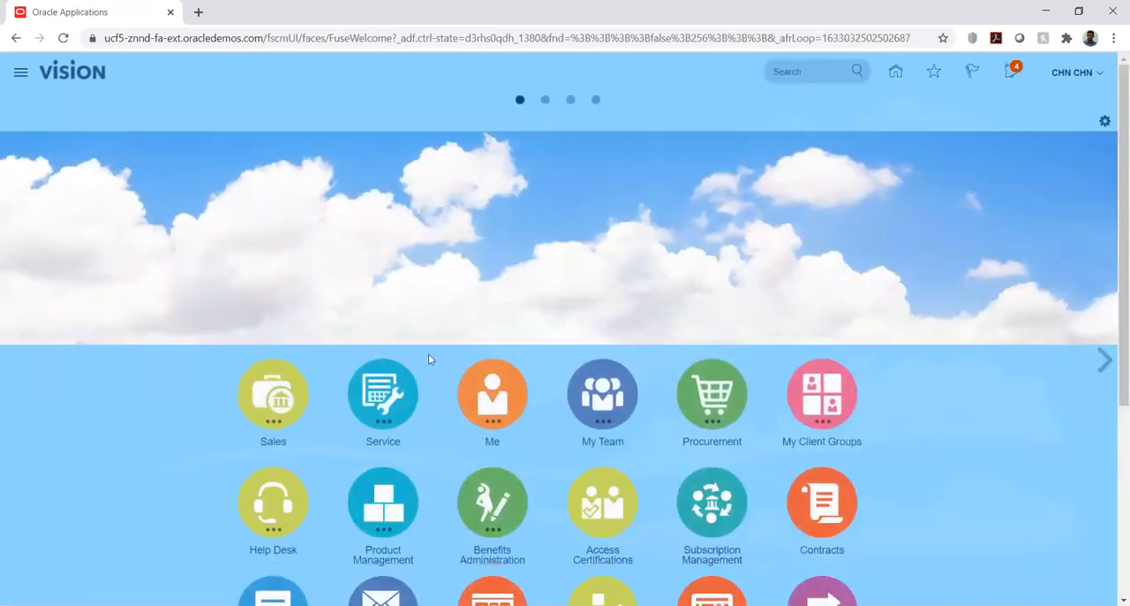
Open the Billing work area under Receivables and start creating a transaction.
{"action": "scroll", "coordinate": [228, 433], "scroll_direction": "down", "scroll_amount": 2}
{"action": "scroll", "coordinate": [229, 434], "scroll_direction": "down", "scroll_amount": 2}
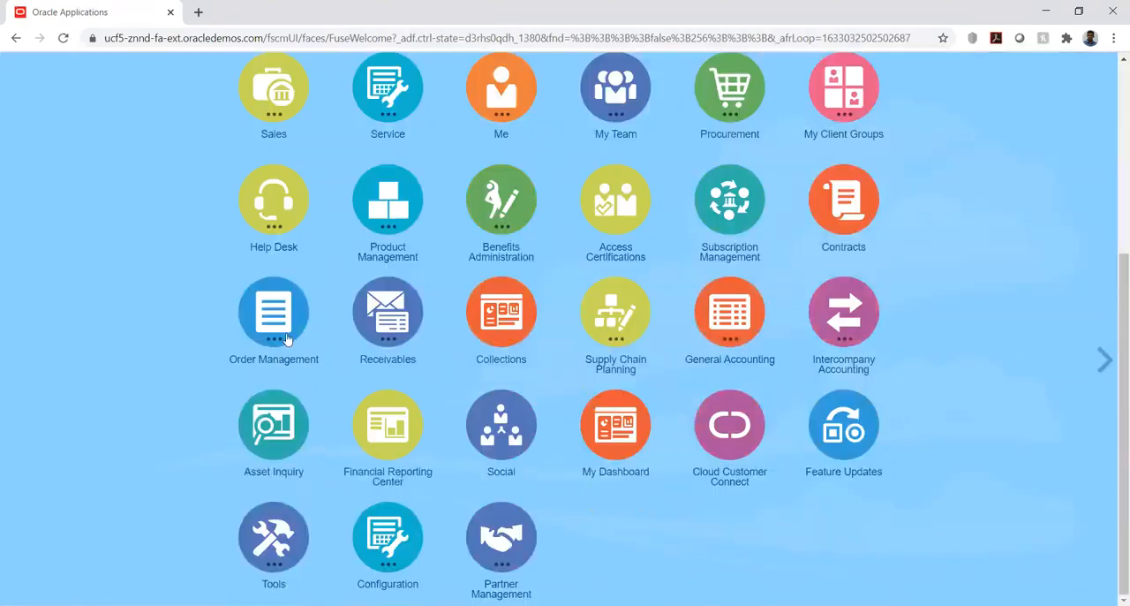
{"action": "left_click", "coordinate": [376, 311]}
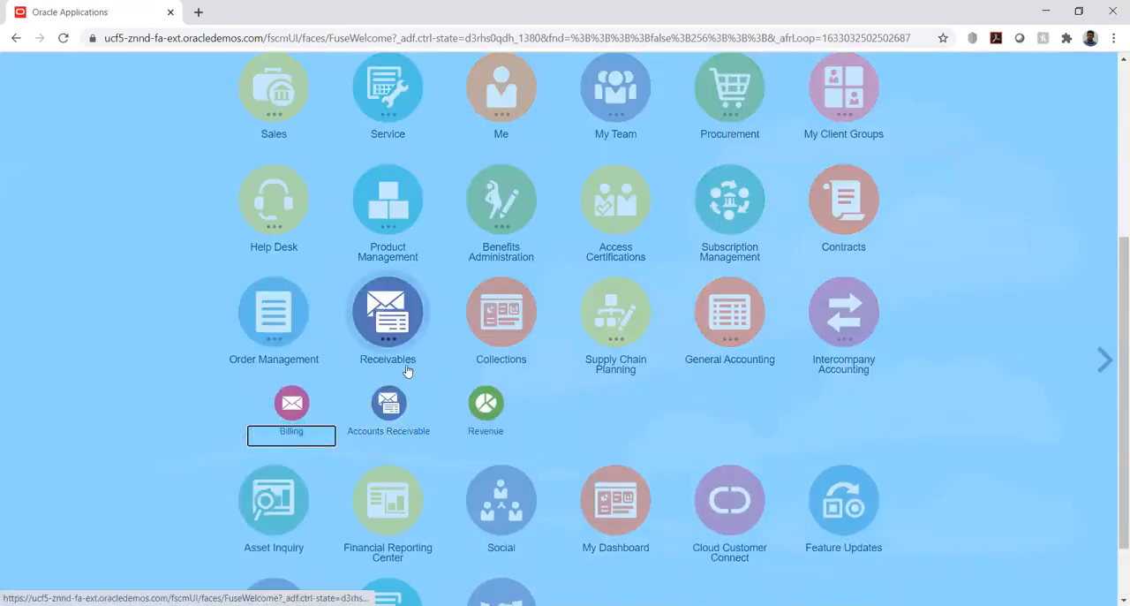
{"action": "left_click", "coordinate": [291, 408]}
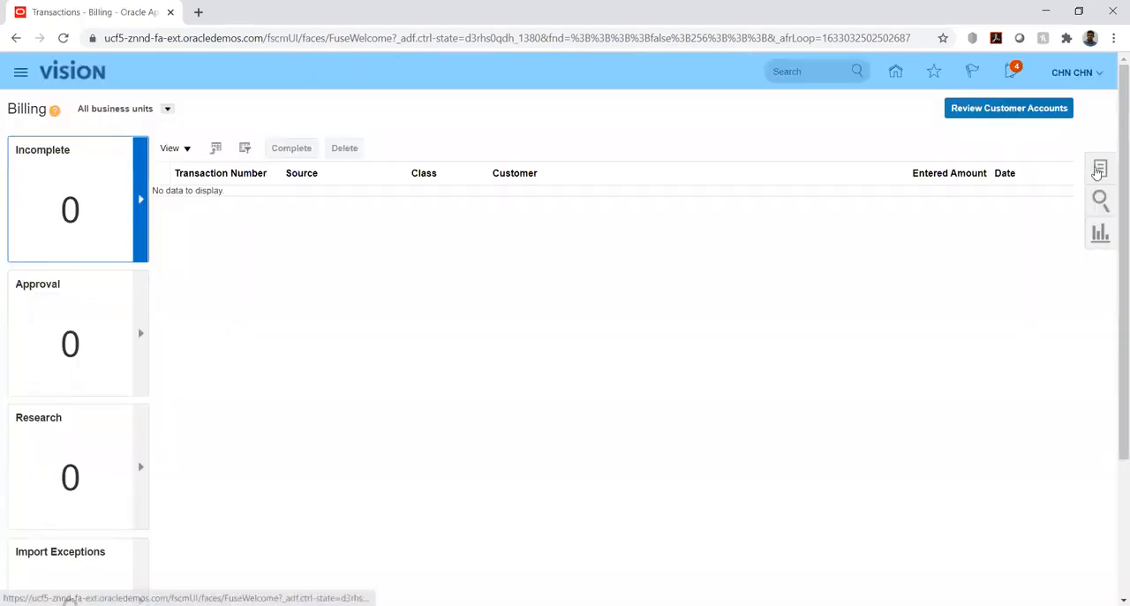
{"action": "left_click", "coordinate": [1099, 170]}
{"action": "left_click", "coordinate": [993, 121]}
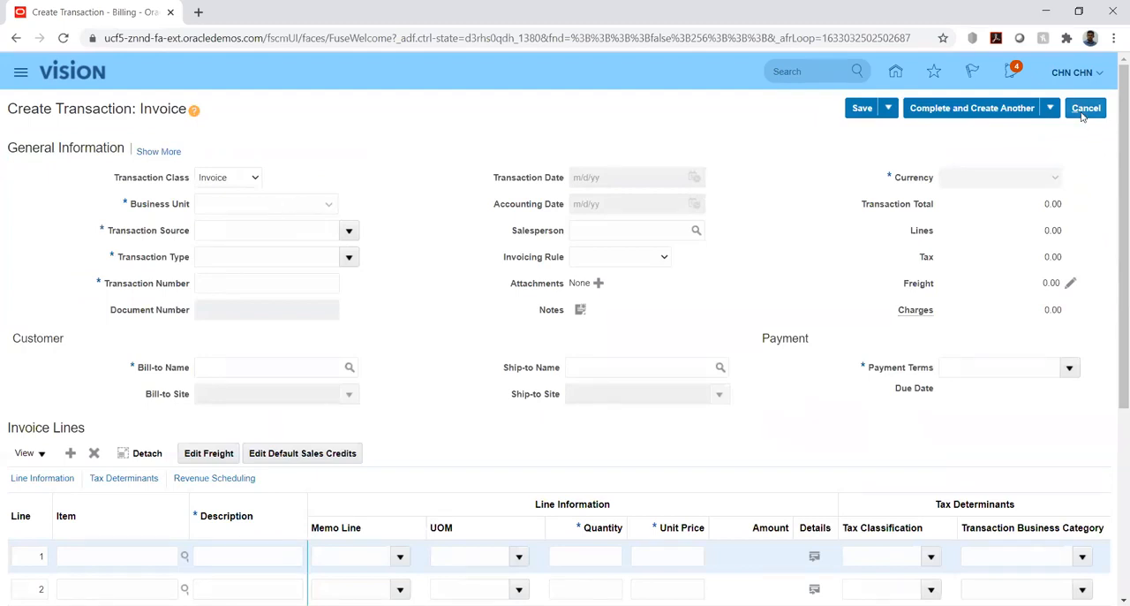
Check the available business units for the new invoice, then cancel the transaction.
{"action": "left_click", "coordinate": [899, 72]}
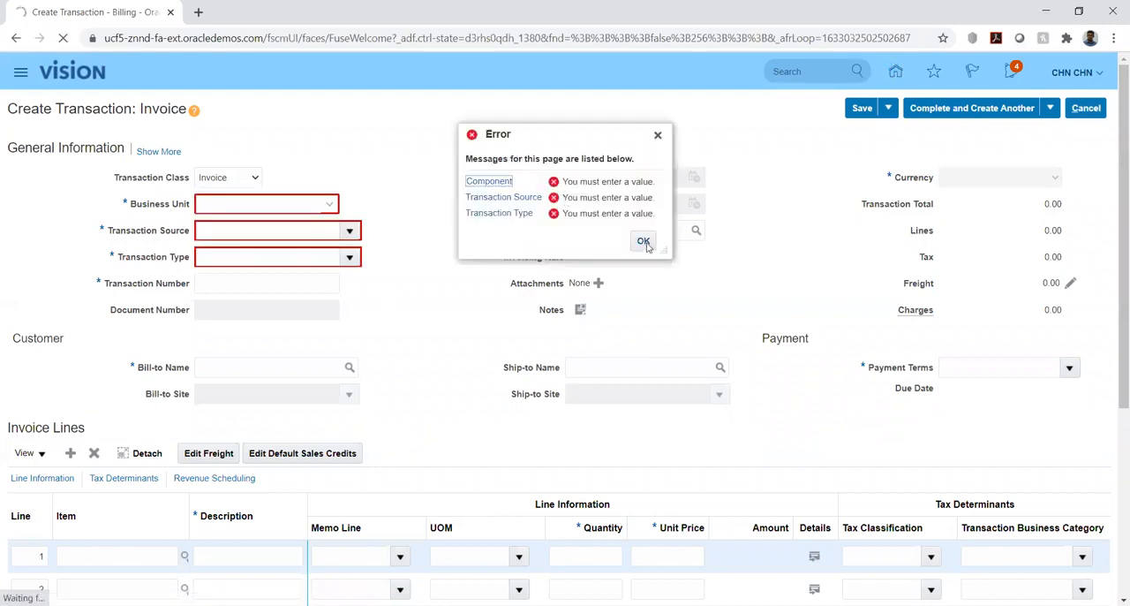
{"action": "left_click", "coordinate": [644, 241]}
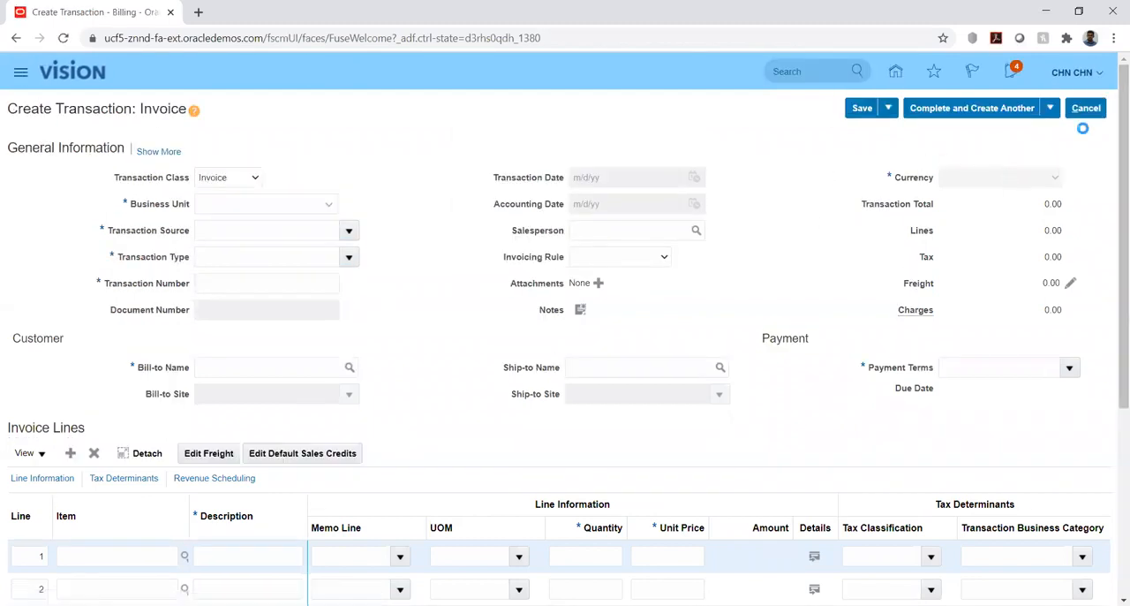
{"action": "left_click", "coordinate": [1086, 107]}
{"action": "left_click", "coordinate": [751, 354]}
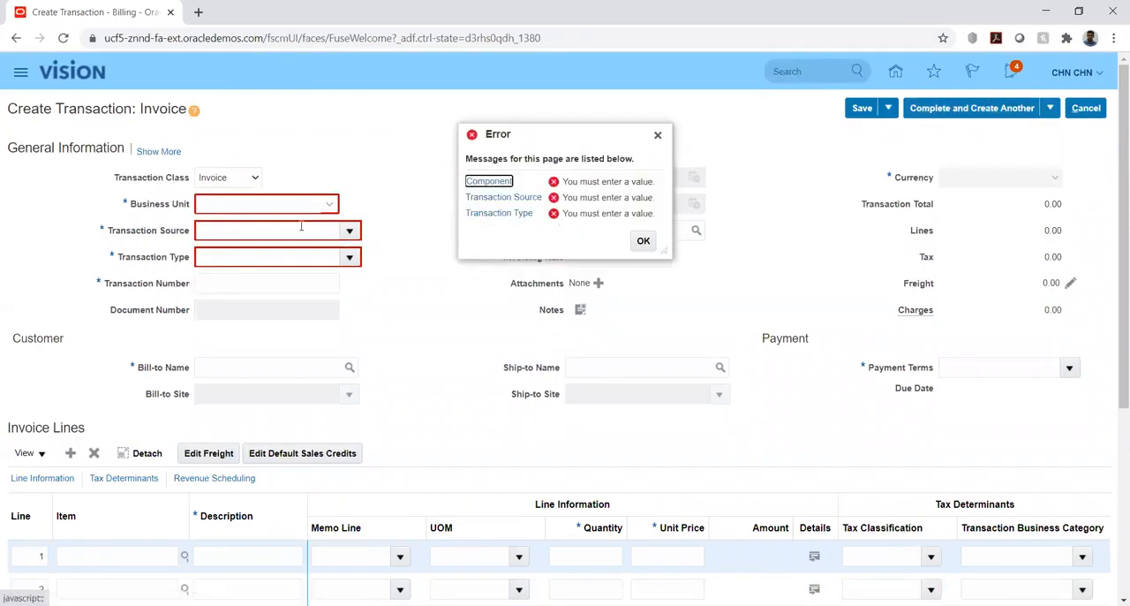
{"action": "left_click", "coordinate": [643, 241]}
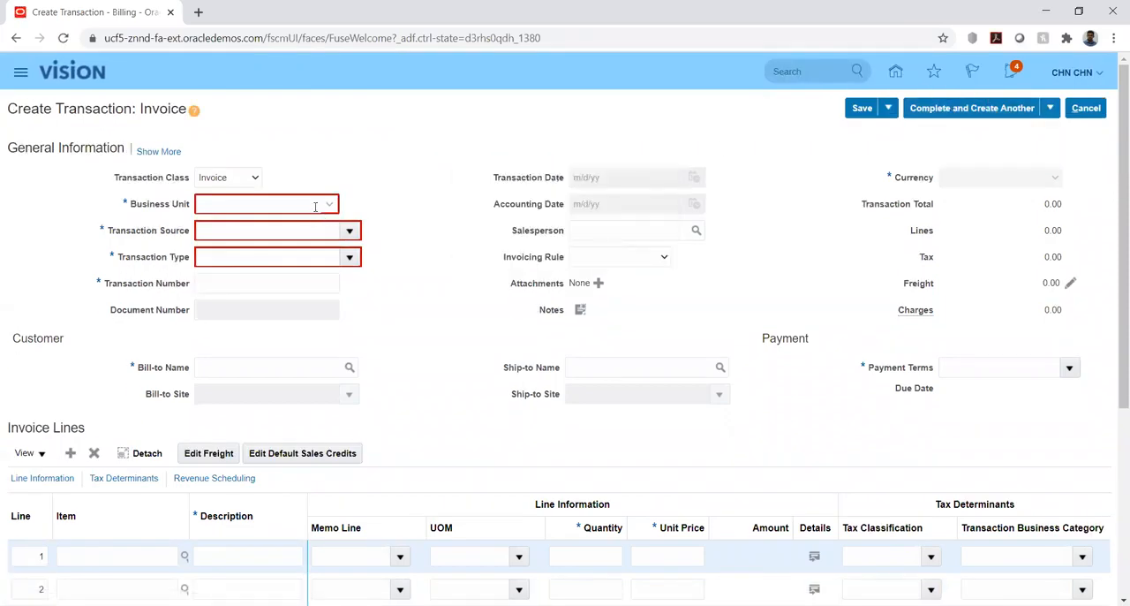
{"action": "left_click", "coordinate": [303, 204]}
{"action": "left_click", "coordinate": [321, 246]}
{"action": "left_click", "coordinate": [329, 204]}
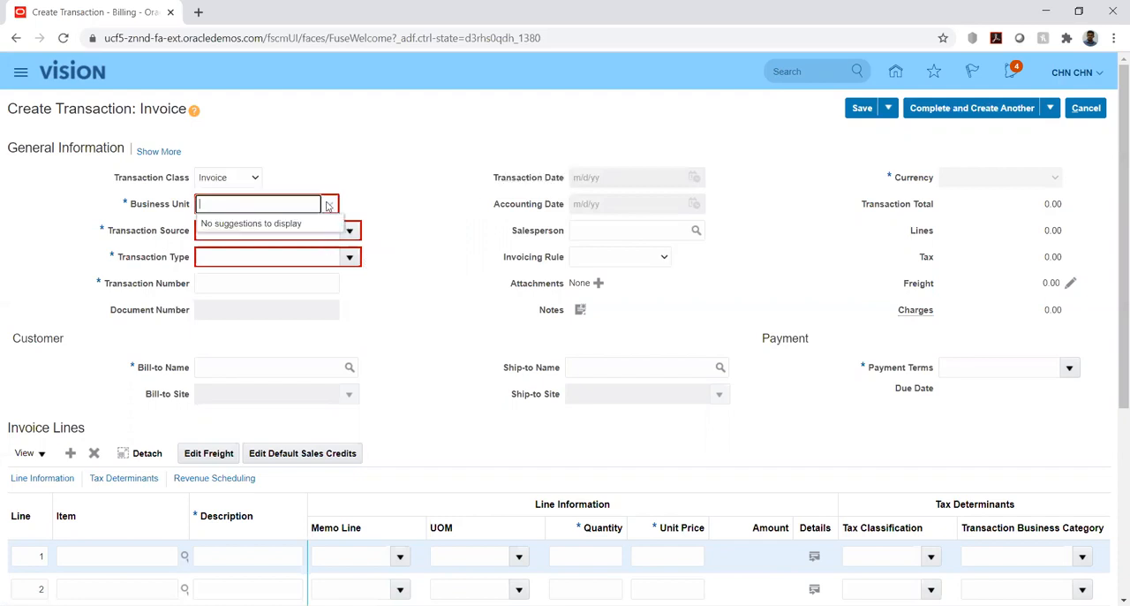
{"action": "left_click", "coordinate": [817, 170]}
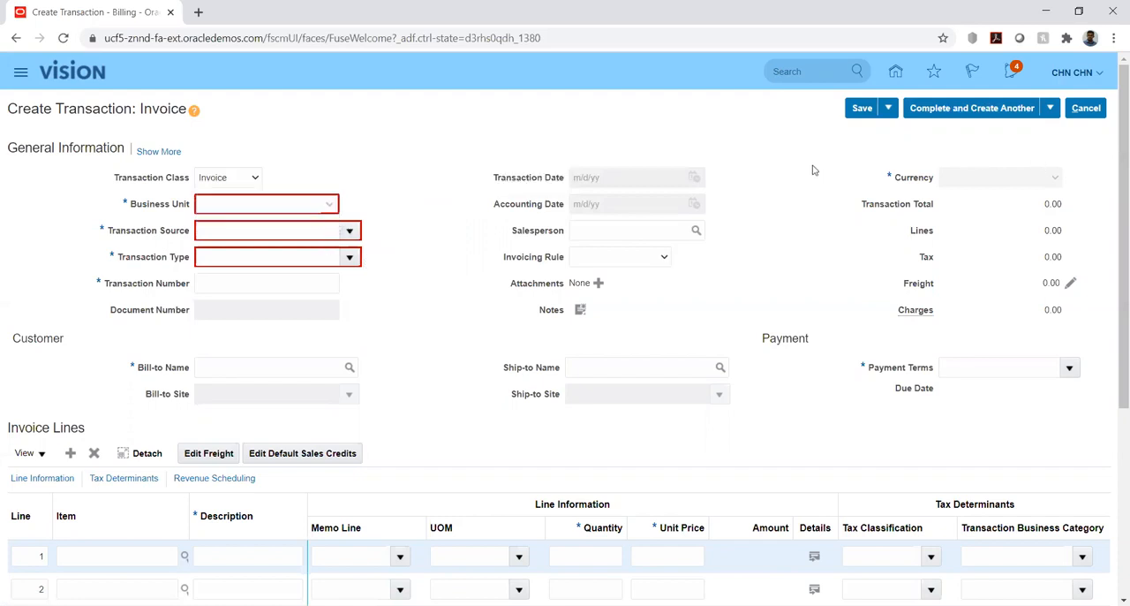
{"action": "left_click", "coordinate": [1084, 107]}
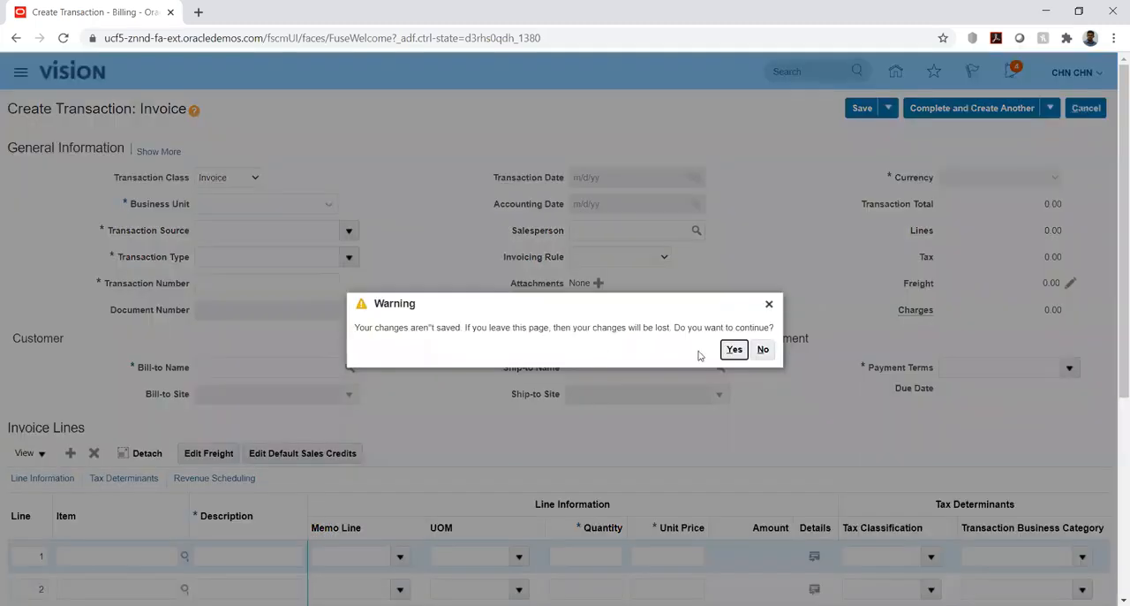
{"action": "left_click", "coordinate": [732, 352]}
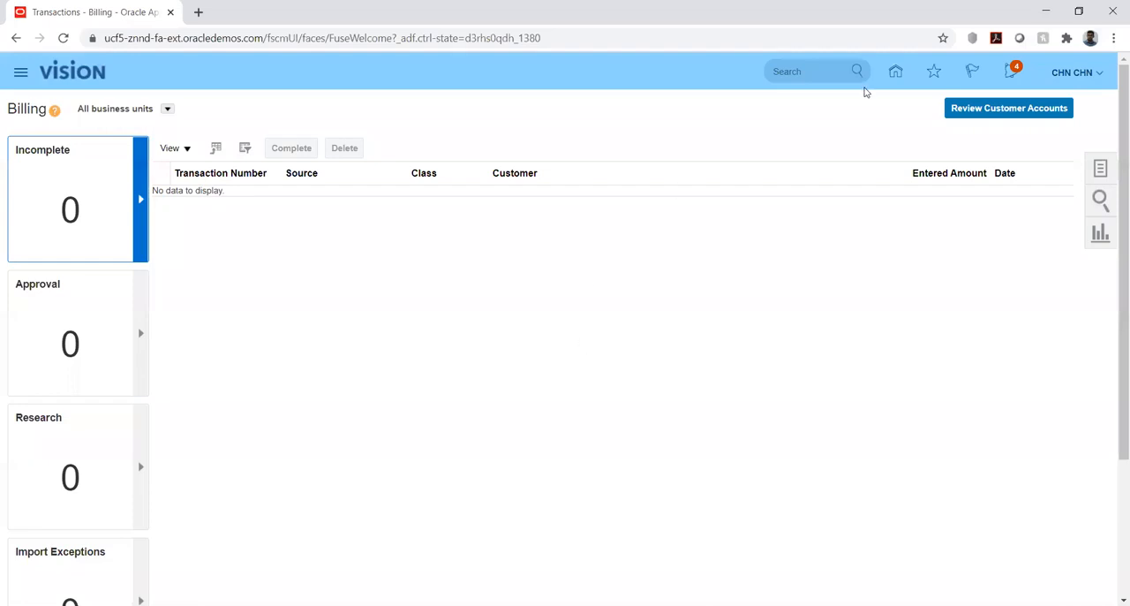
Reopen the HW Implementation project through Setup and Maintenance by searching the implementation projects for hw.
{"action": "left_click", "coordinate": [1101, 74]}
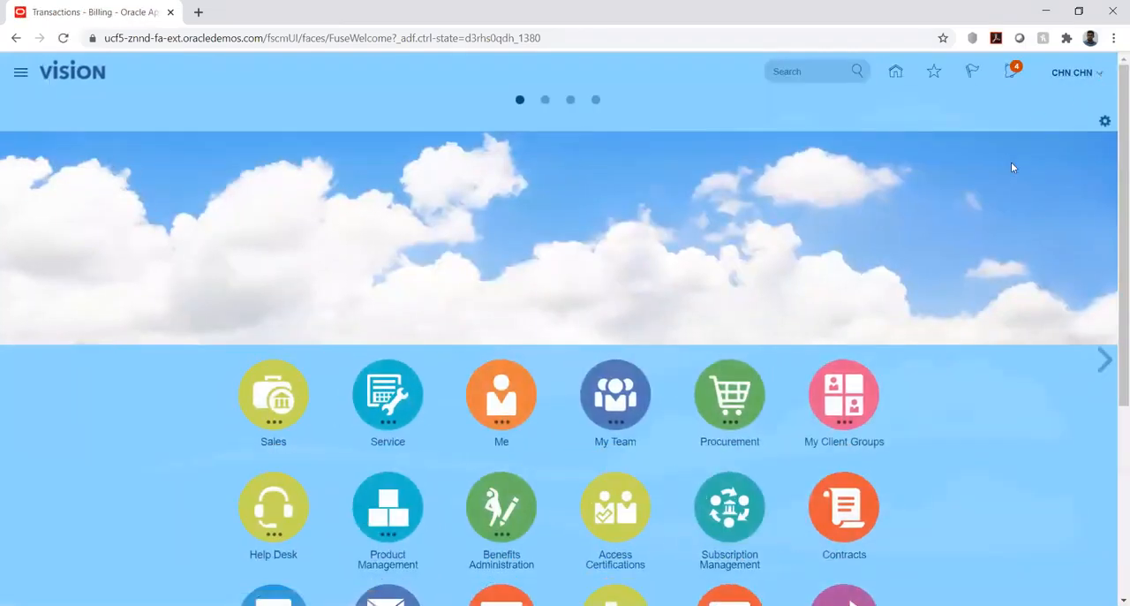
{"action": "left_click", "coordinate": [844, 287]}
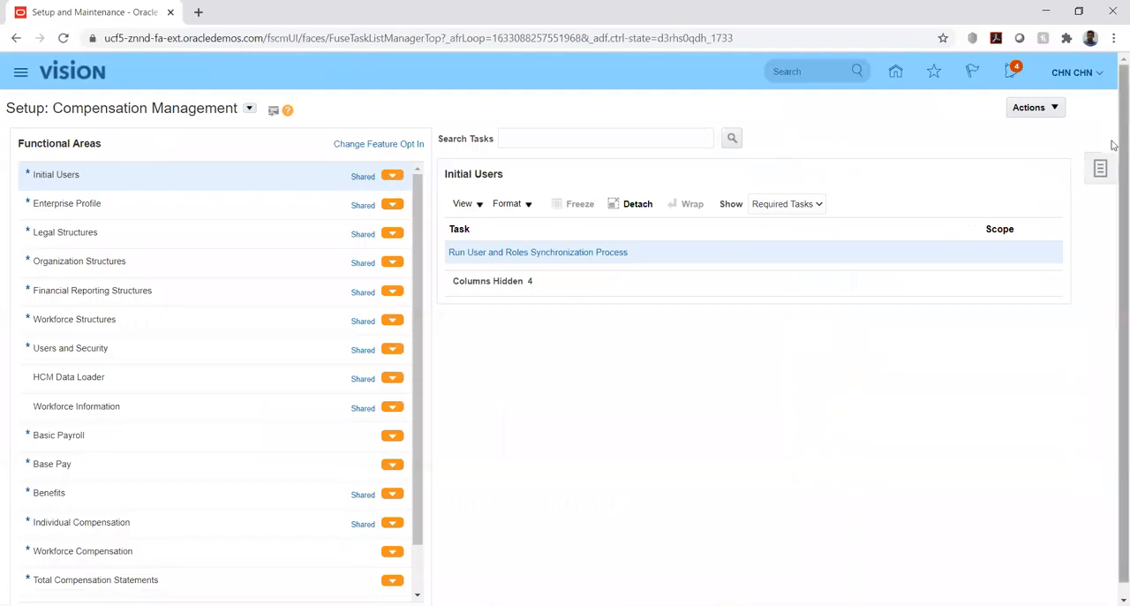
{"action": "left_click", "coordinate": [1104, 168]}
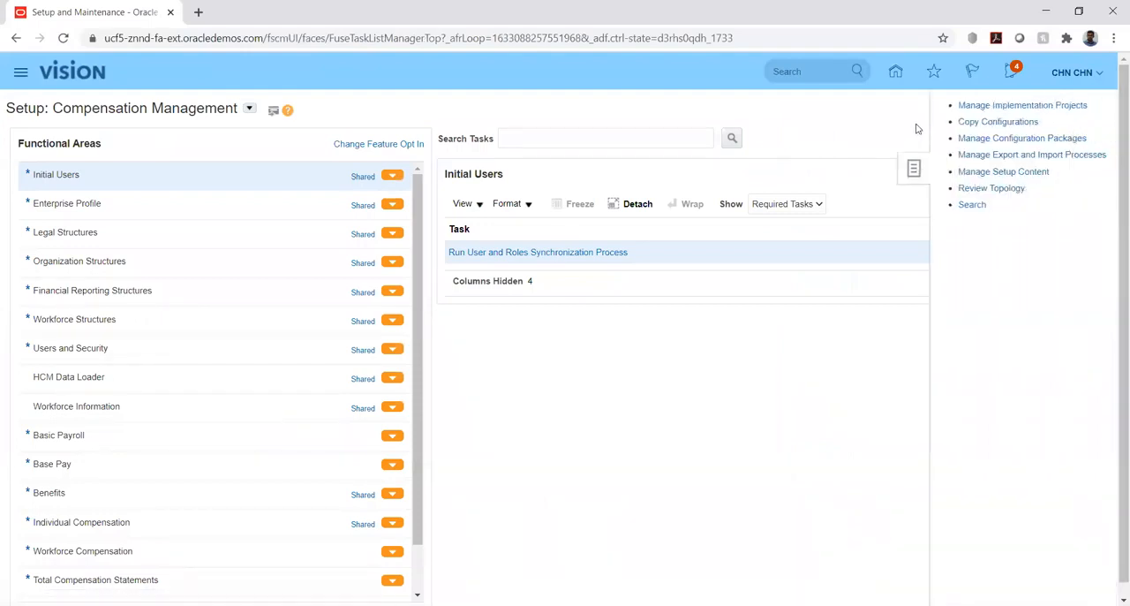
{"action": "left_click", "coordinate": [981, 106]}
{"action": "left_click", "coordinate": [107, 165]}
{"action": "type", "text": "hw"}
{"action": "key", "text": "Return"}
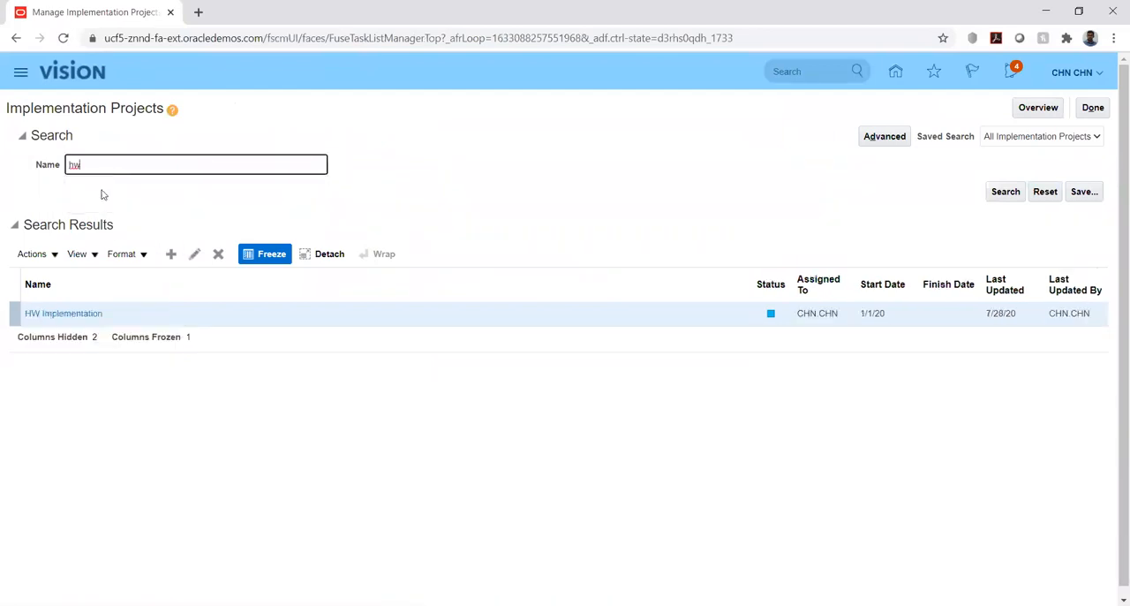
{"action": "left_click", "coordinate": [51, 314]}
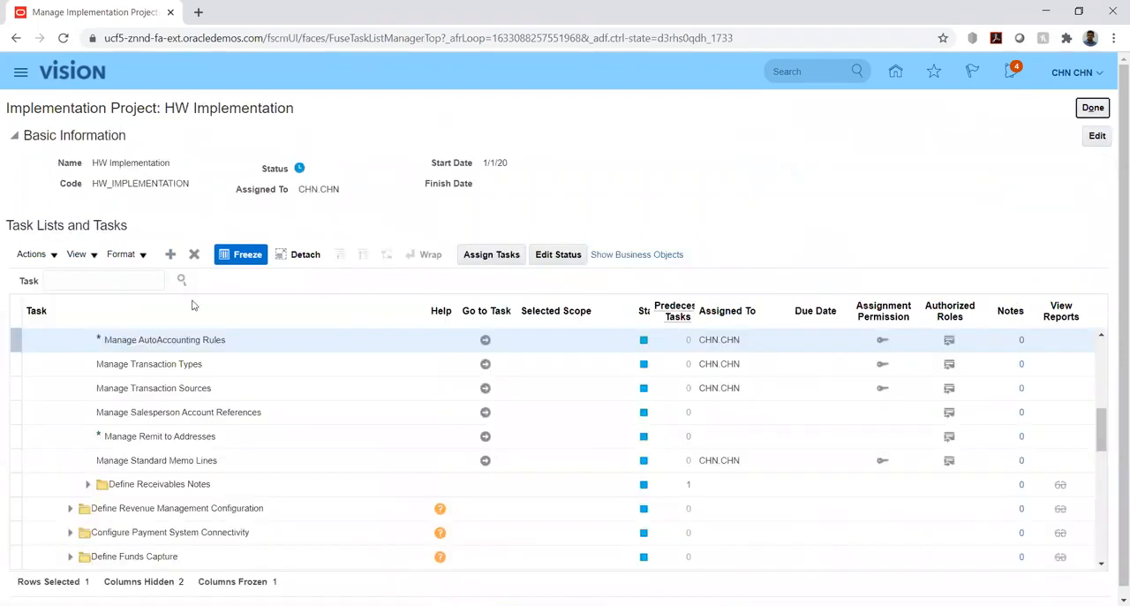
Search the project tasks for %data%ac% and go to Manage Data Access for Users under Define Users for Supply Chain Management.
{"action": "left_click", "coordinate": [93, 281]}
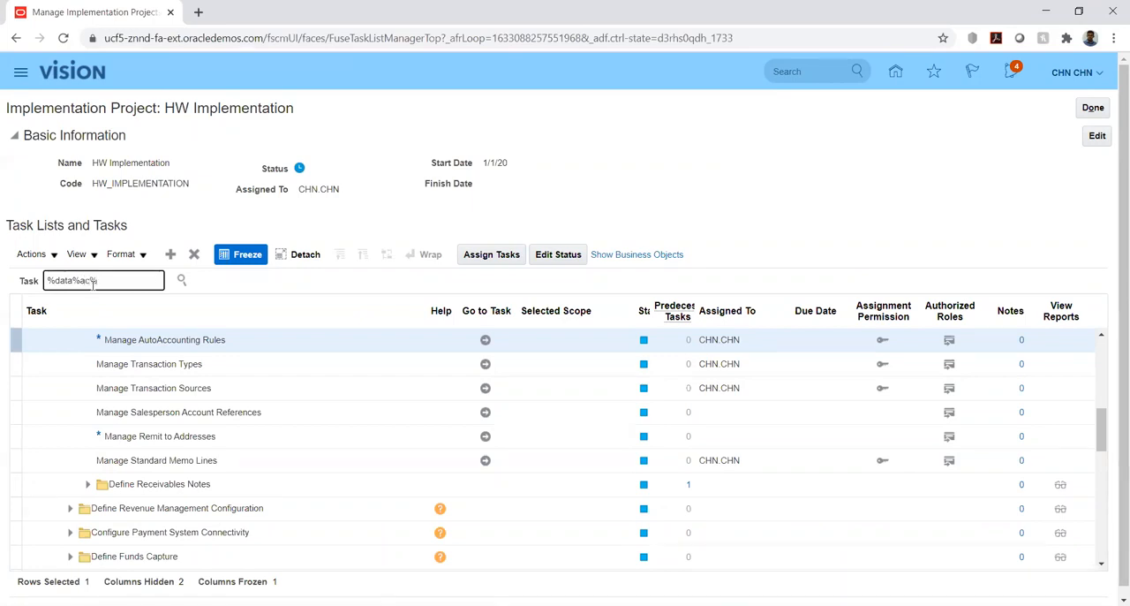
{"action": "key", "text": "Return"}
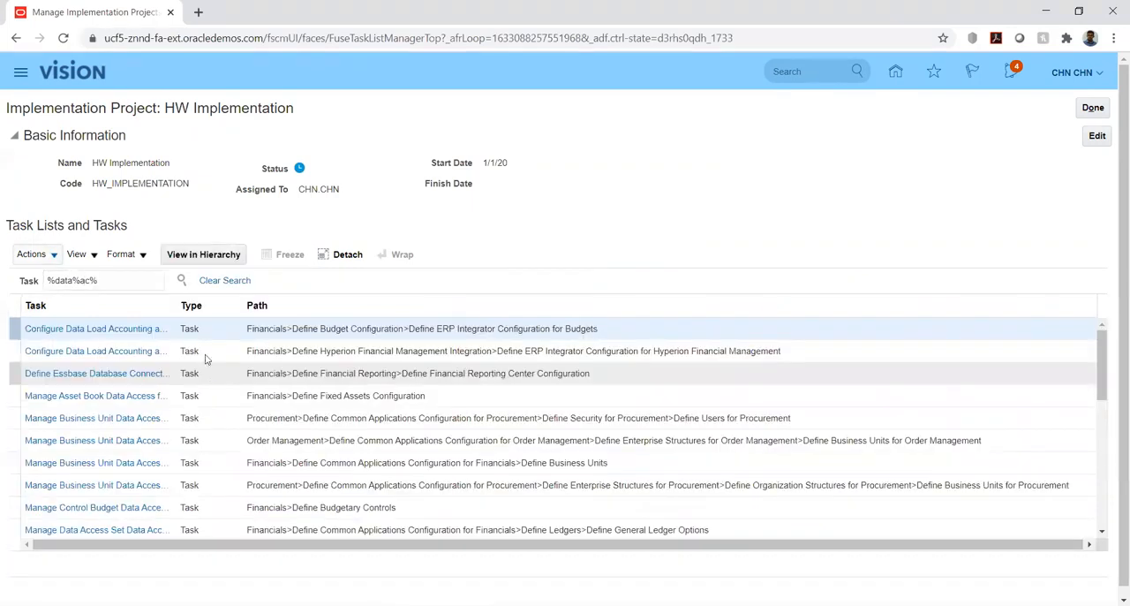
{"action": "scroll", "coordinate": [95, 396], "scroll_direction": "down", "scroll_amount": 2}
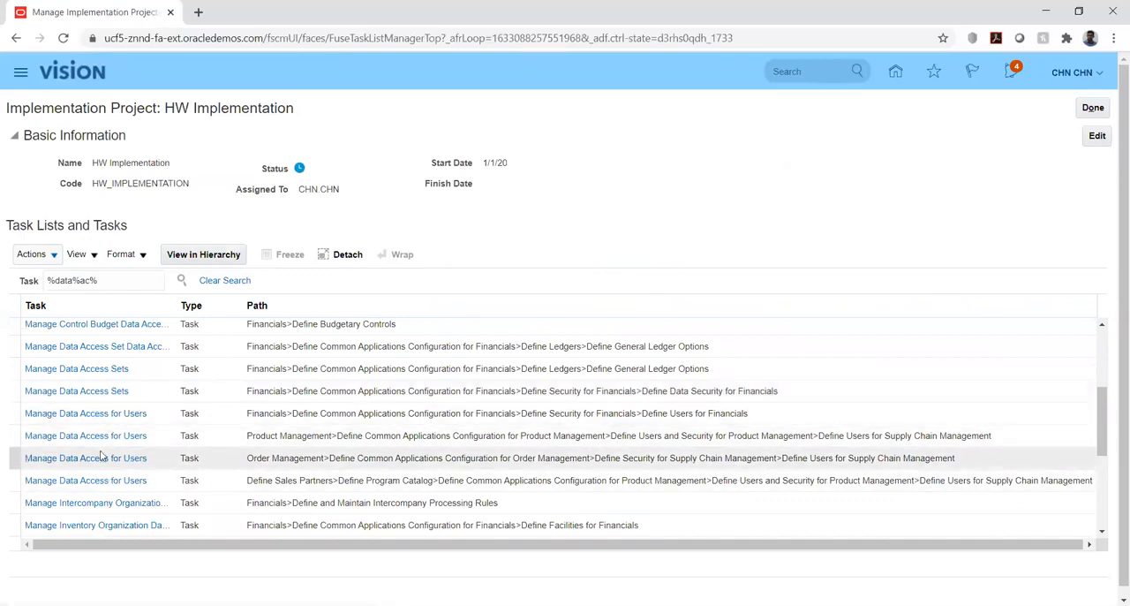
{"action": "left_click", "coordinate": [100, 437]}
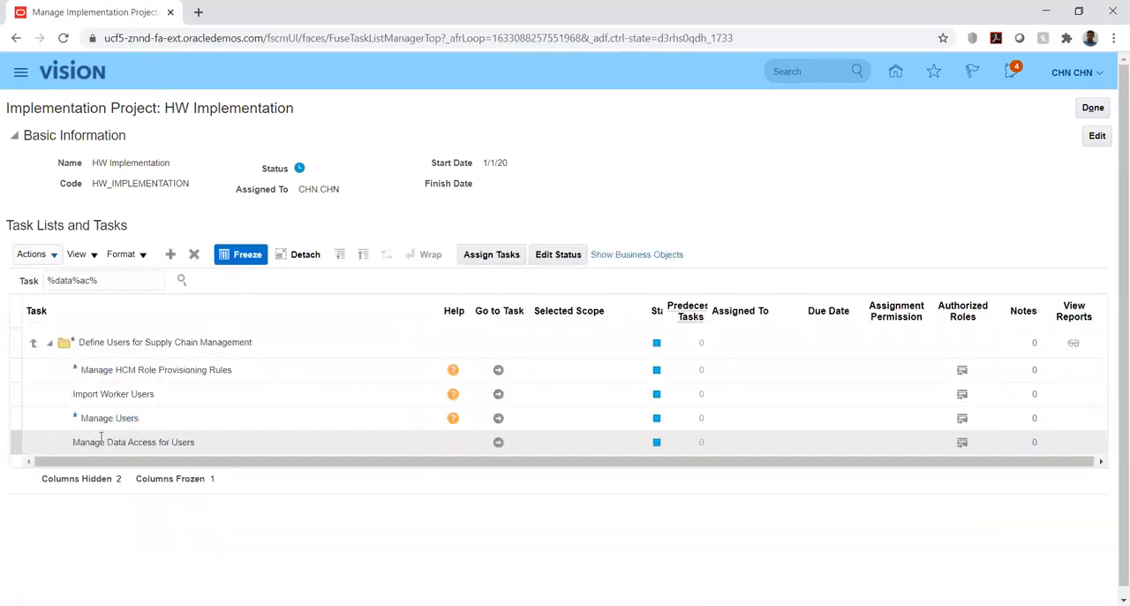
{"action": "left_click", "coordinate": [498, 441]}
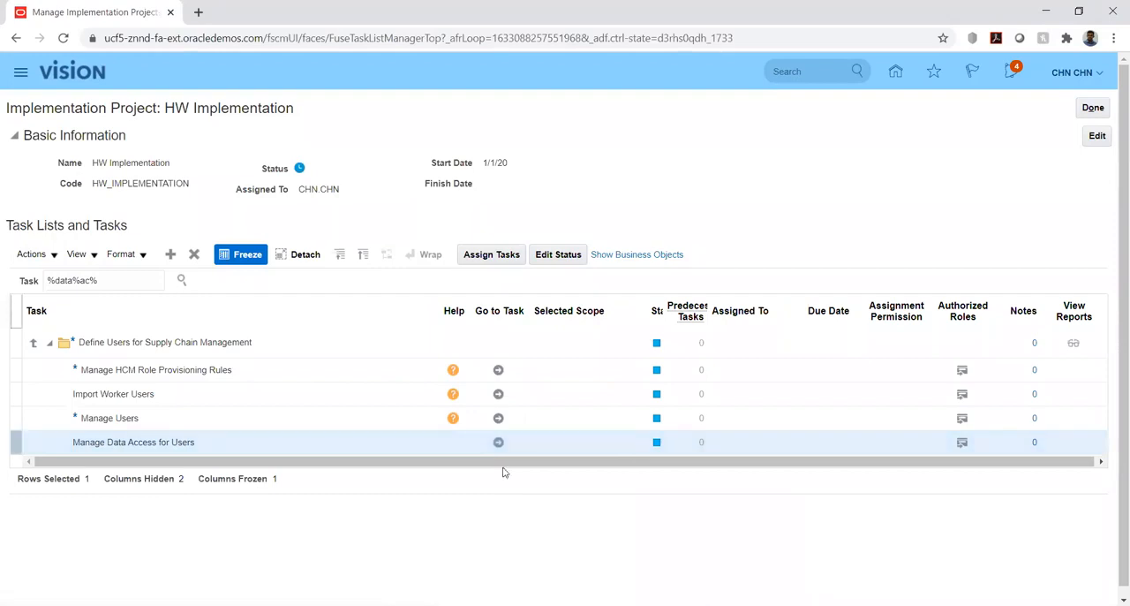
{"action": "left_click", "coordinate": [496, 441]}
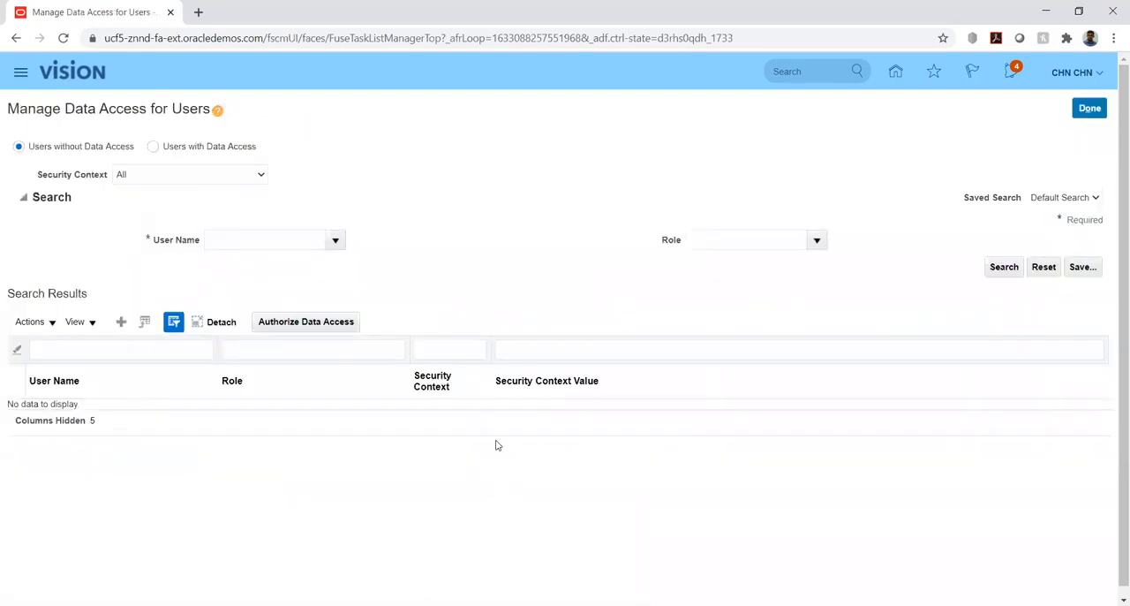
Add a data access entry for the signed-in user's account with the Accounts Receivable Manager role.
{"action": "left_click", "coordinate": [121, 324]}
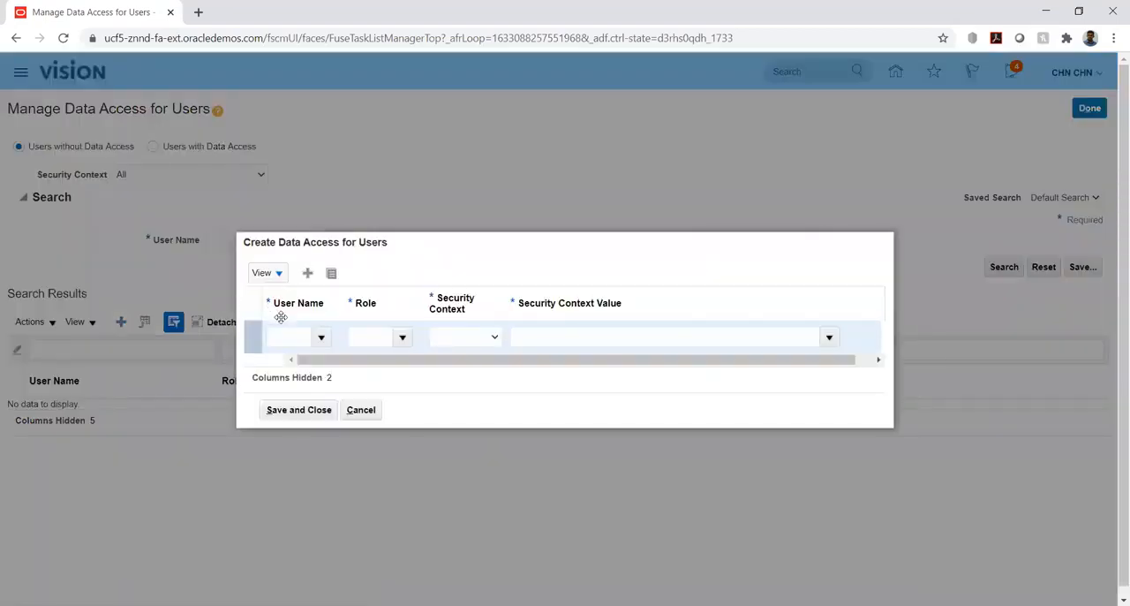
{"action": "left_click", "coordinate": [289, 334]}
{"action": "type", "text": "CHN"}
{"action": "type", "text": " CHN"}
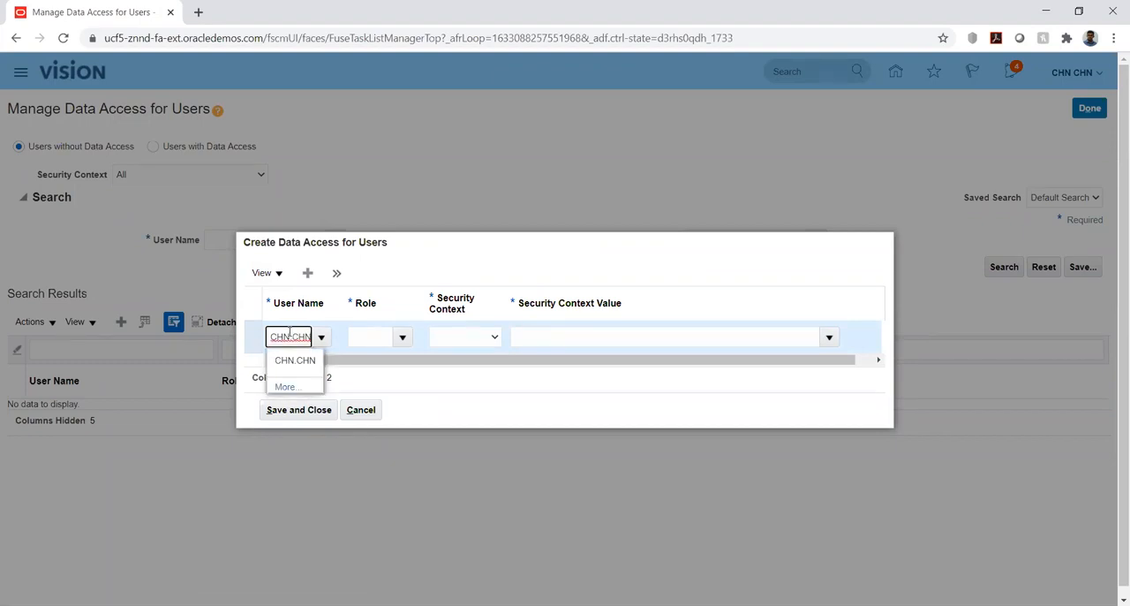
{"action": "left_click", "coordinate": [285, 361]}
{"action": "left_click", "coordinate": [375, 335]}
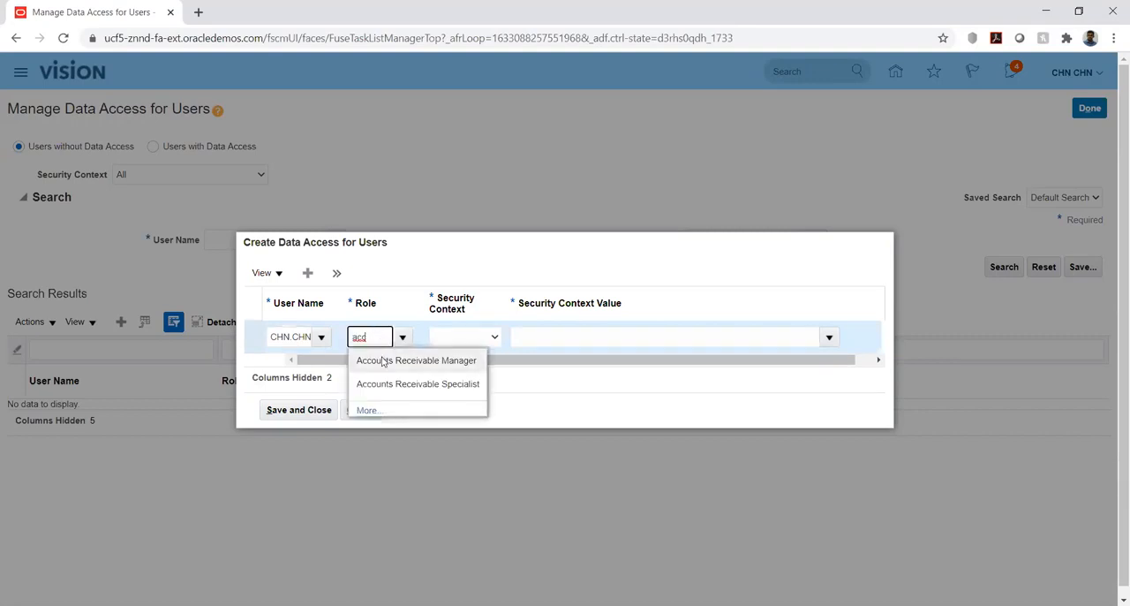
{"action": "left_click", "coordinate": [384, 361]}
Set the Accounts Receivable Manager entry's security context to Business unit with the value HW_BU1.
{"action": "left_click", "coordinate": [482, 338]}
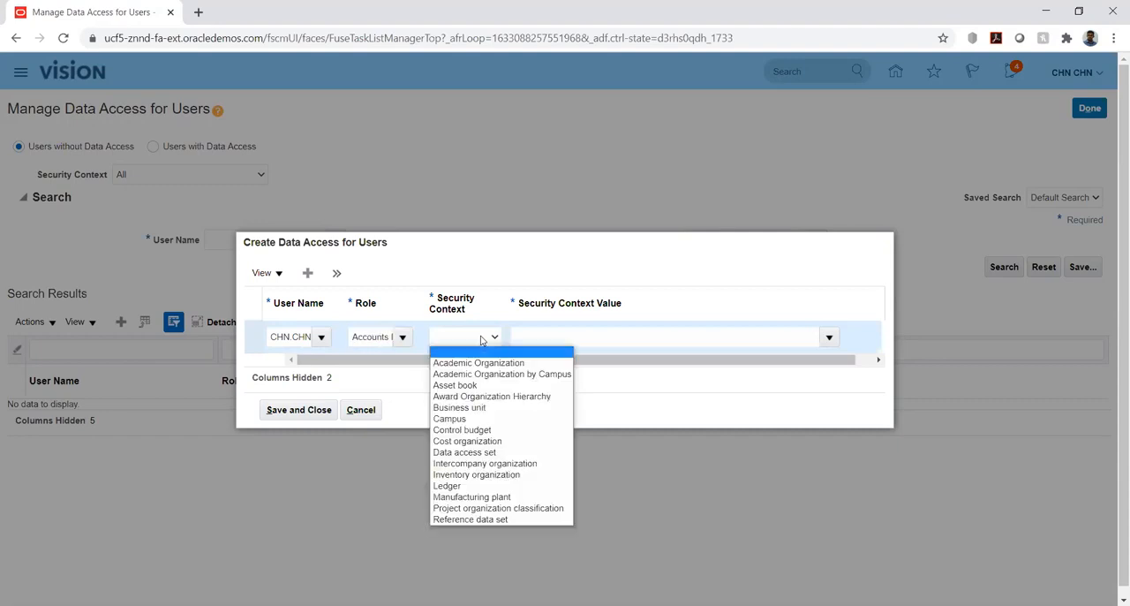
{"action": "left_click", "coordinate": [475, 332]}
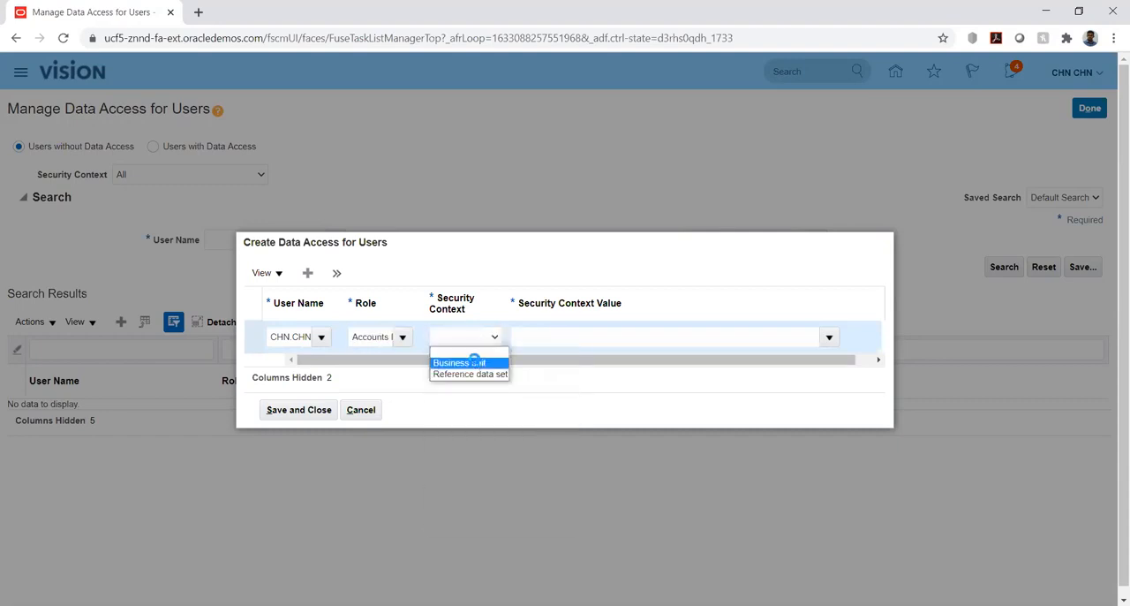
{"action": "left_click", "coordinate": [474, 362]}
{"action": "left_click", "coordinate": [675, 335]}
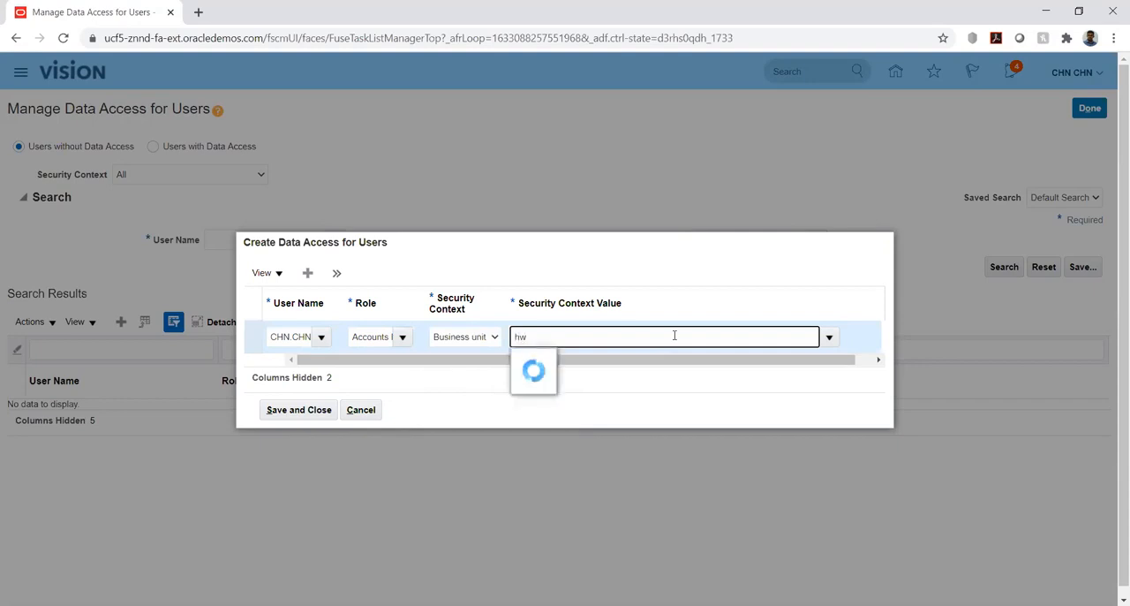
{"action": "left_click", "coordinate": [539, 361]}
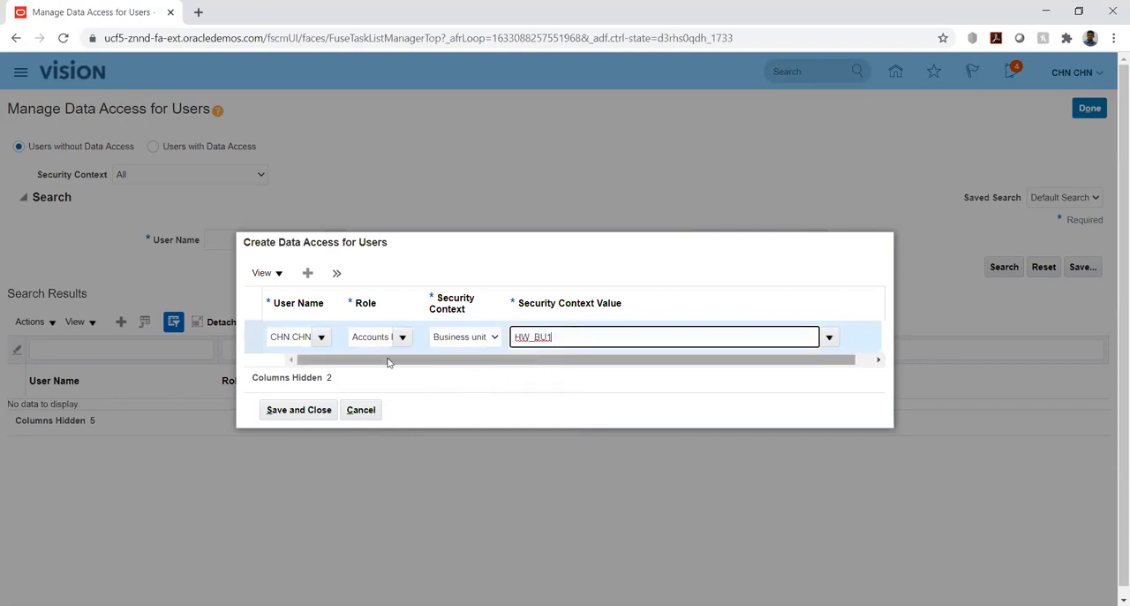
Add a second data access entry for the signed-in user's account with the Accounts Receivable Specialist role.
{"action": "left_click", "coordinate": [311, 275]}
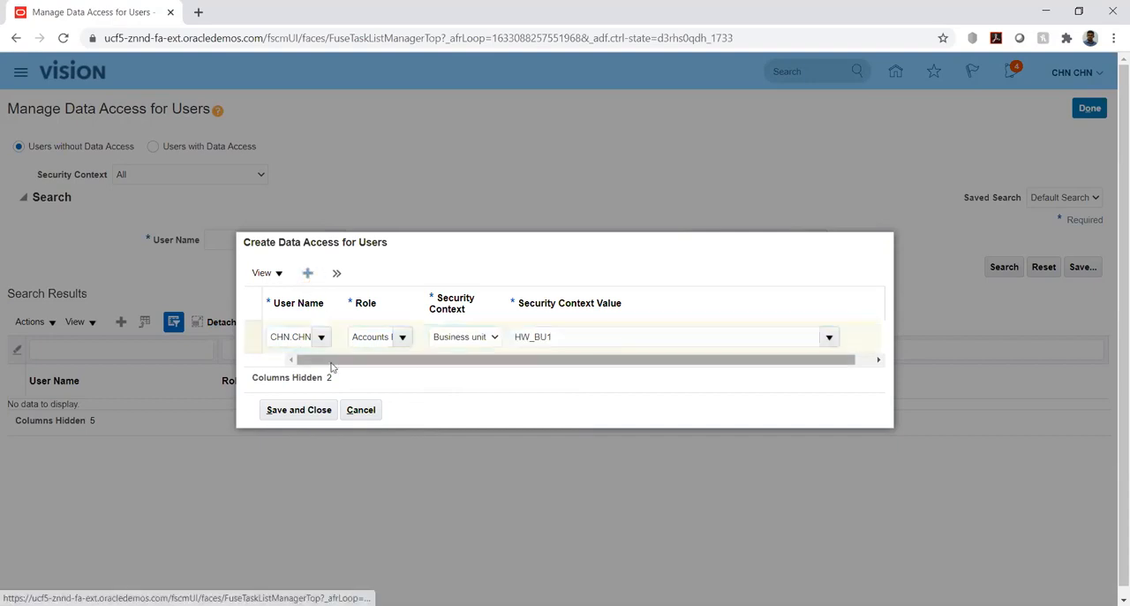
{"action": "left_click", "coordinate": [298, 332]}
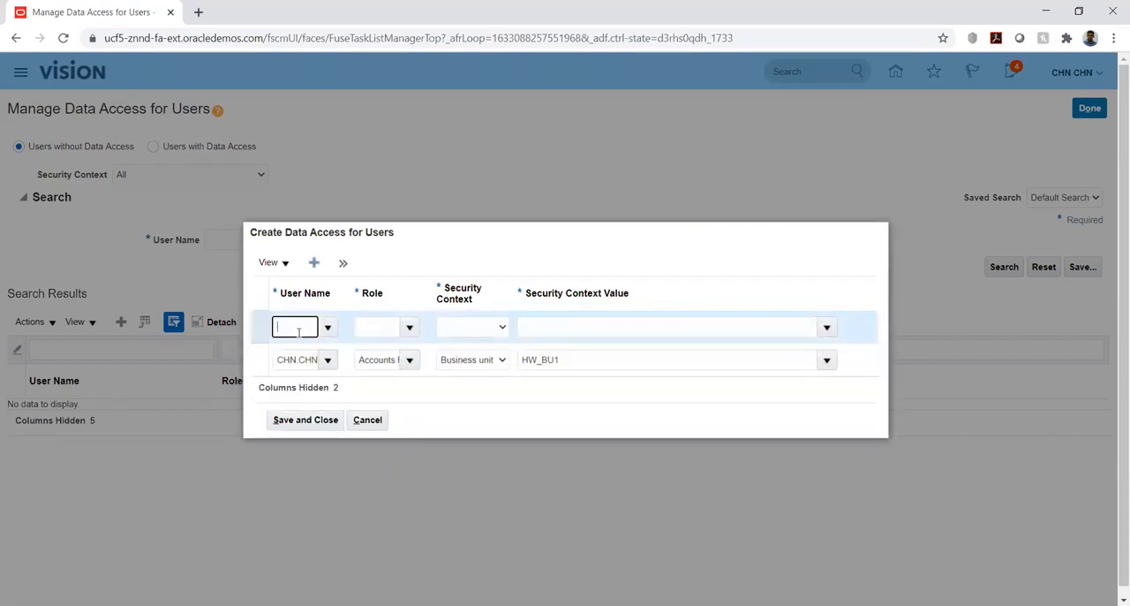
{"action": "type", "text": "CHN.CHN"}
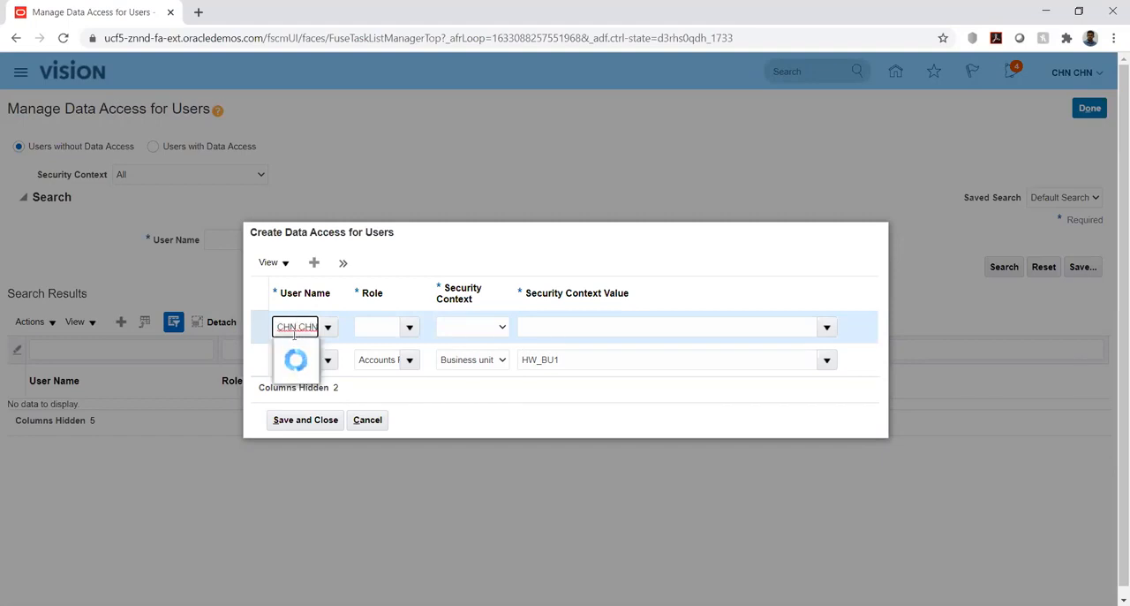
{"action": "left_click", "coordinate": [298, 350]}
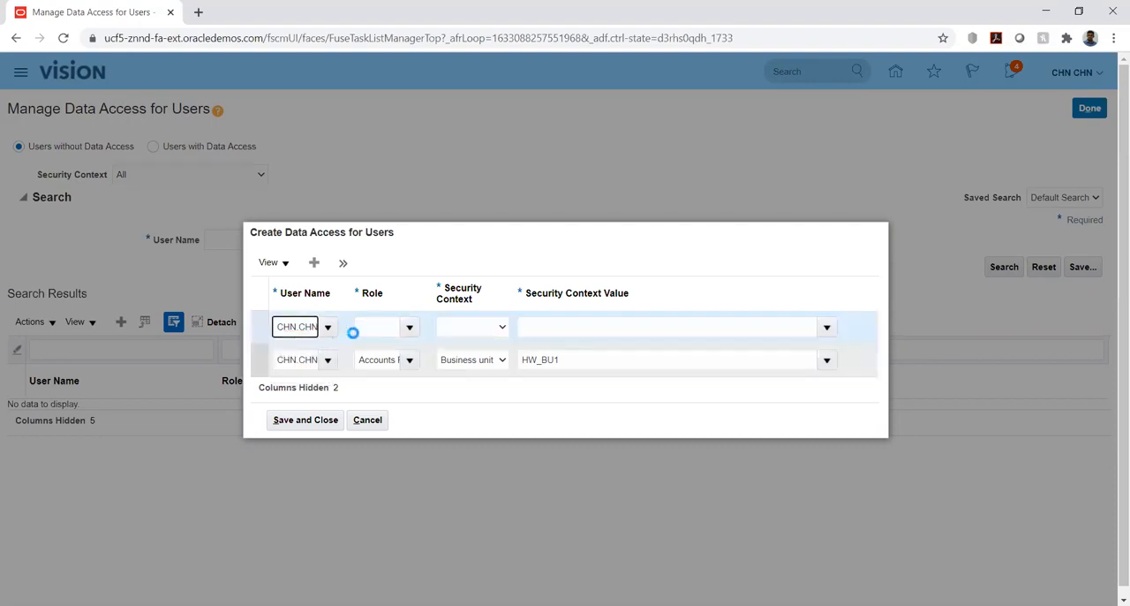
{"action": "left_click", "coordinate": [373, 326]}
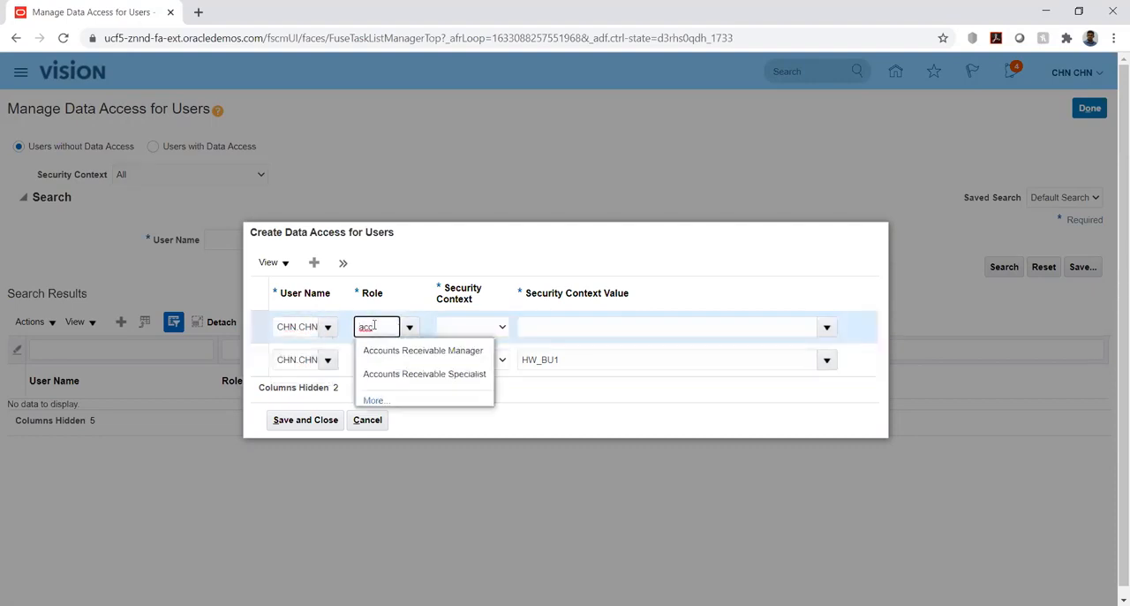
{"action": "left_click", "coordinate": [390, 374]}
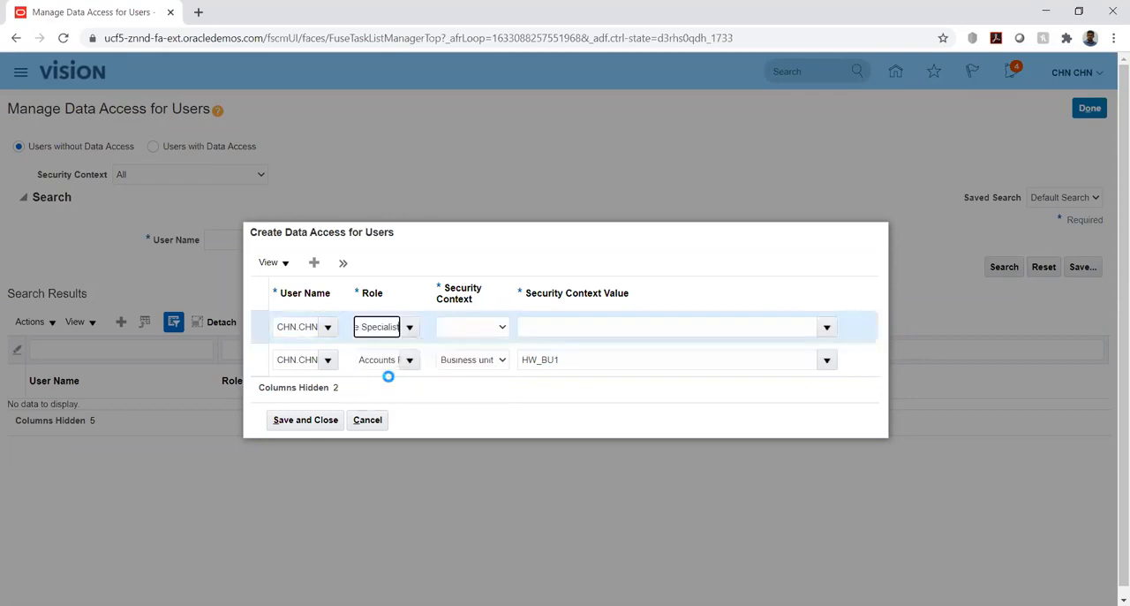
Set the Specialist entry's security context to Business unit with the value HW_BU1, and save both data access entries.
{"action": "left_click", "coordinate": [463, 328]}
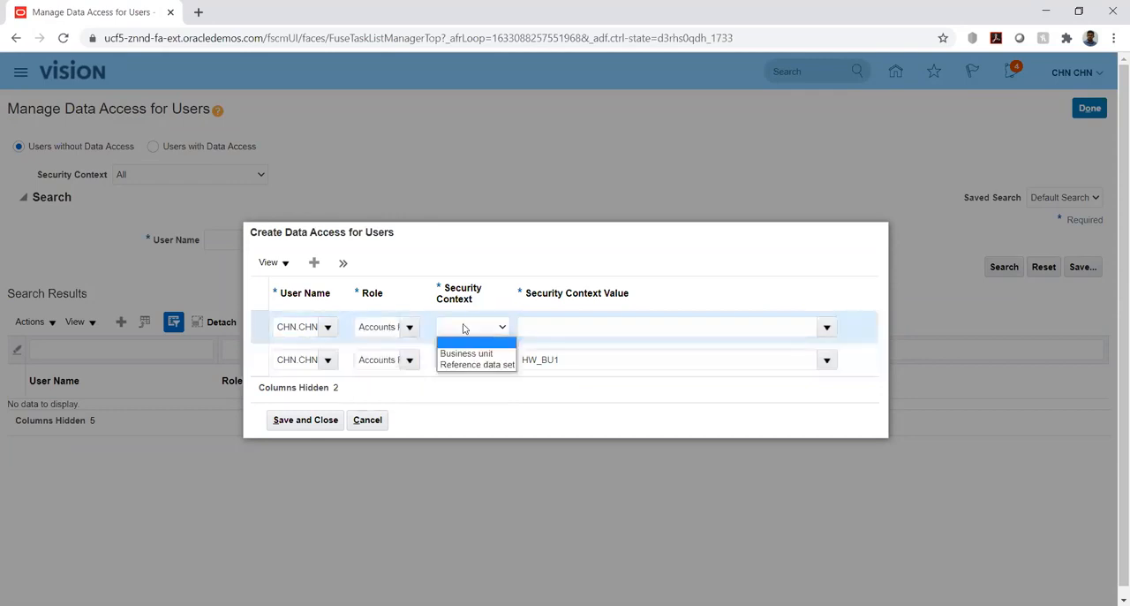
{"action": "left_click", "coordinate": [466, 354]}
{"action": "left_click", "coordinate": [618, 325]}
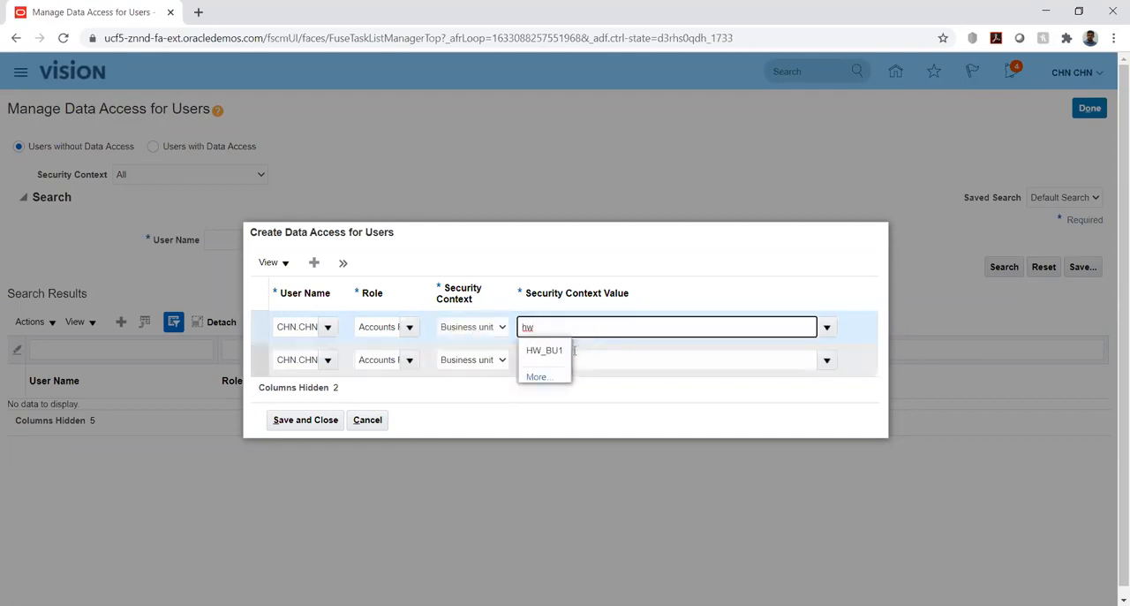
{"action": "left_click", "coordinate": [541, 350]}
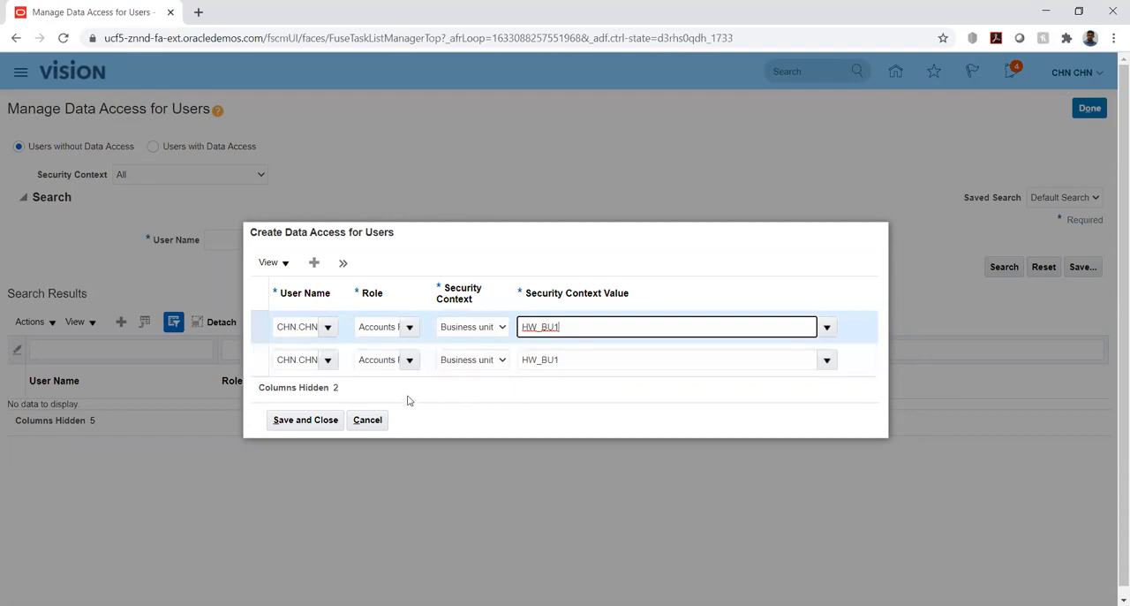
{"action": "left_click", "coordinate": [314, 422]}
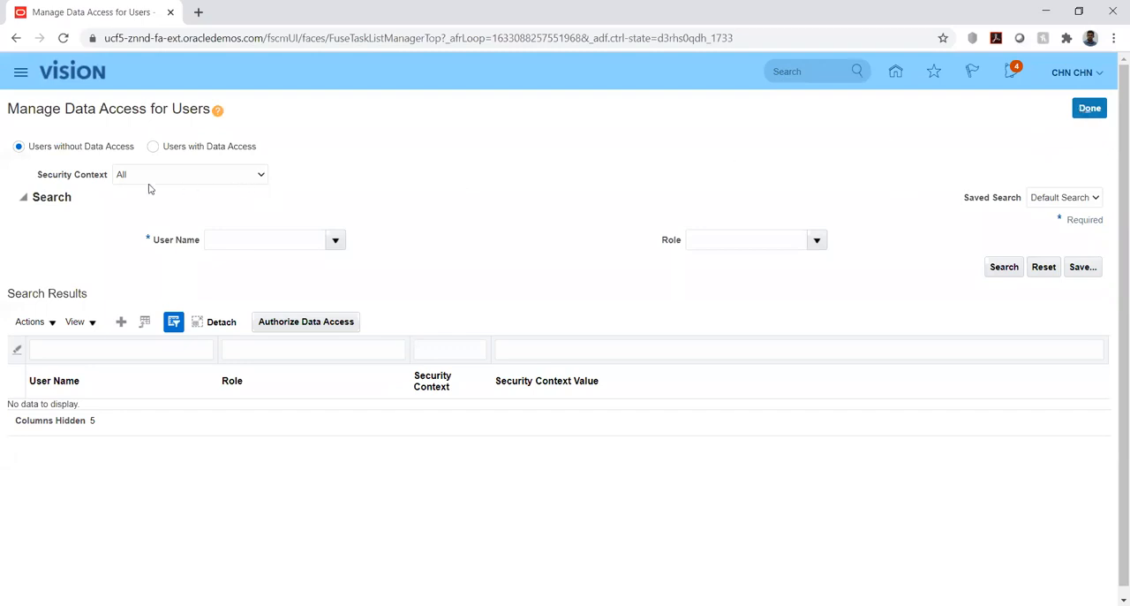
Search the users with data access for the signed-in user's account to check its entries, and return to the implementation project.
{"action": "left_click", "coordinate": [153, 147]}
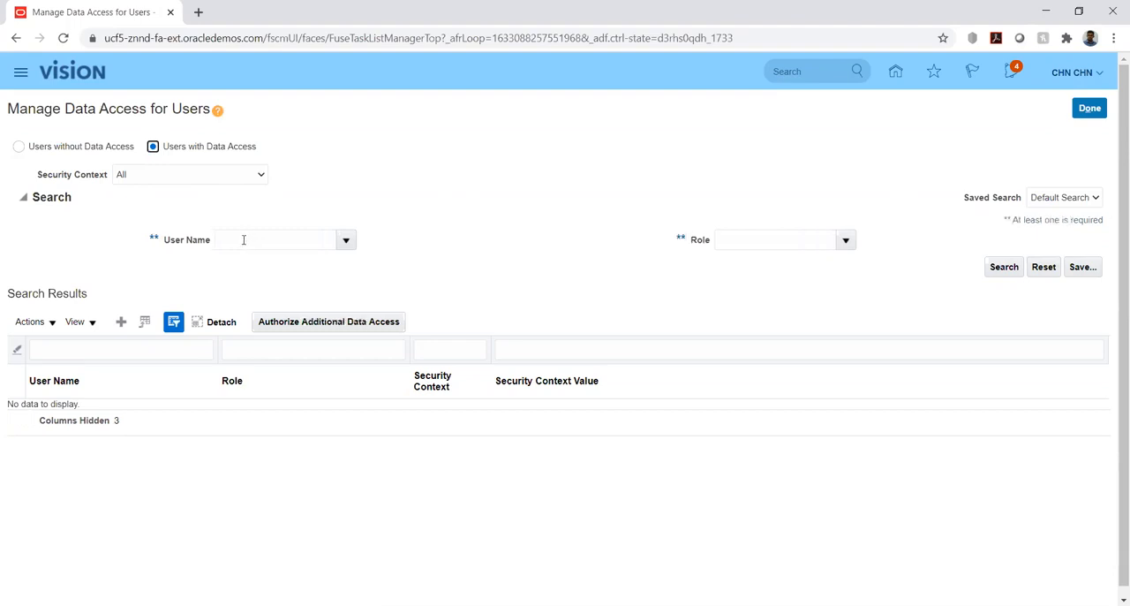
{"action": "left_click", "coordinate": [254, 240]}
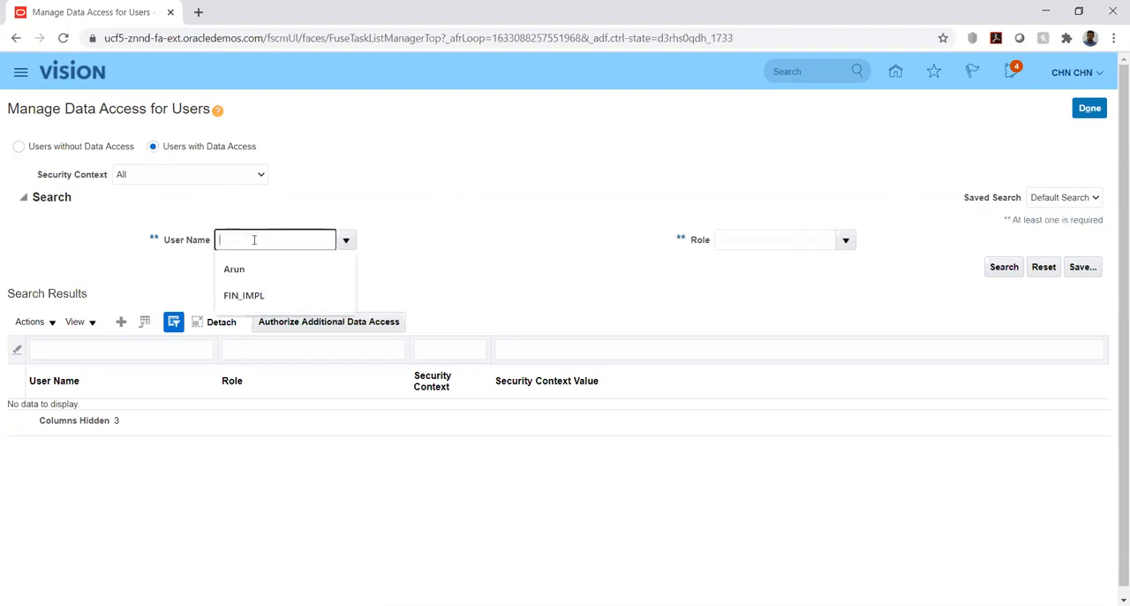
{"action": "type", "text": "CHN.CHN"}
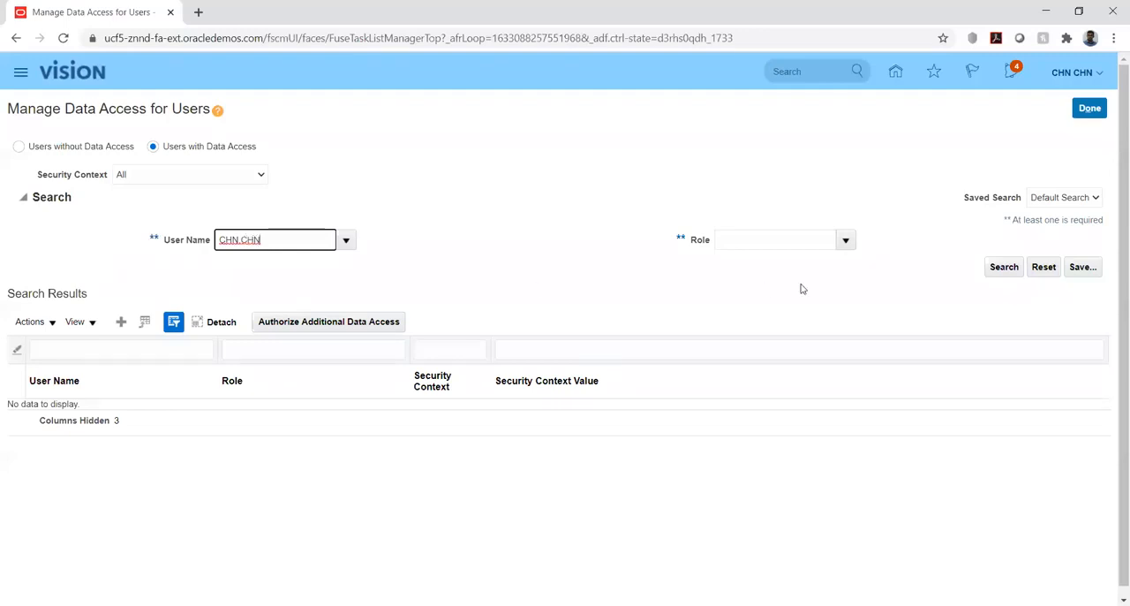
{"action": "left_click", "coordinate": [1002, 268]}
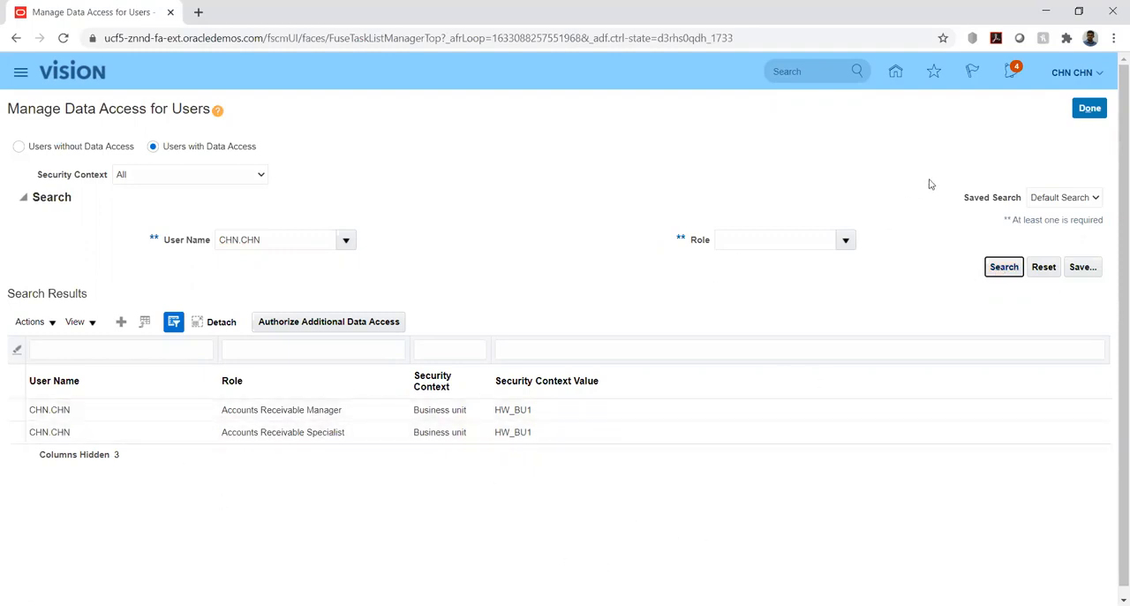
{"action": "left_click", "coordinate": [1092, 109]}
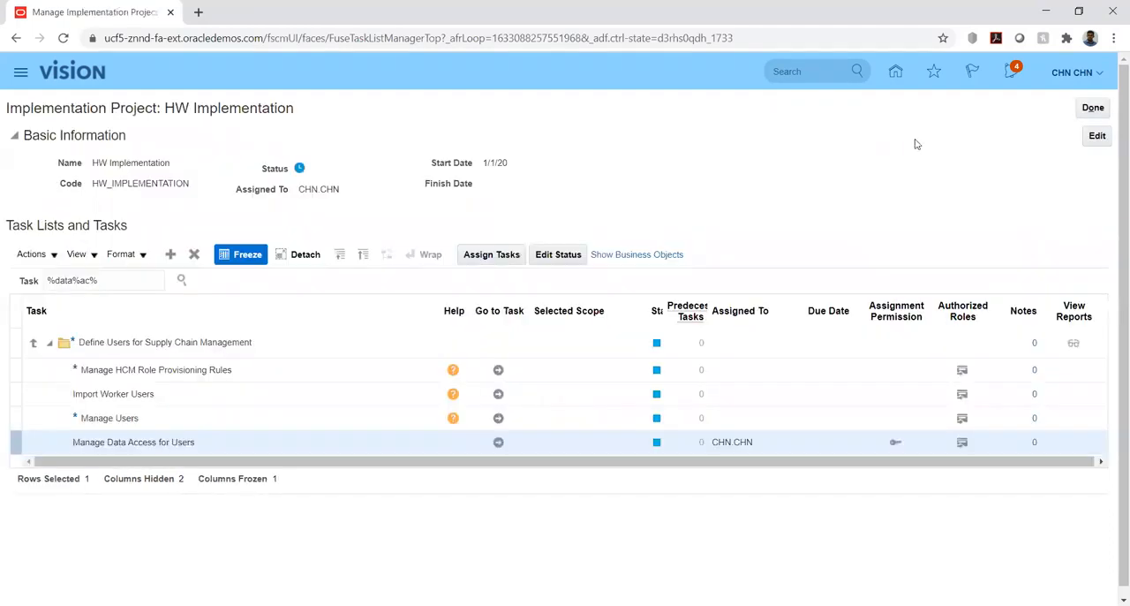
Start a new transaction in Receivables Billing and check which business units are available for the invoice.
{"action": "left_click", "coordinate": [896, 73]}
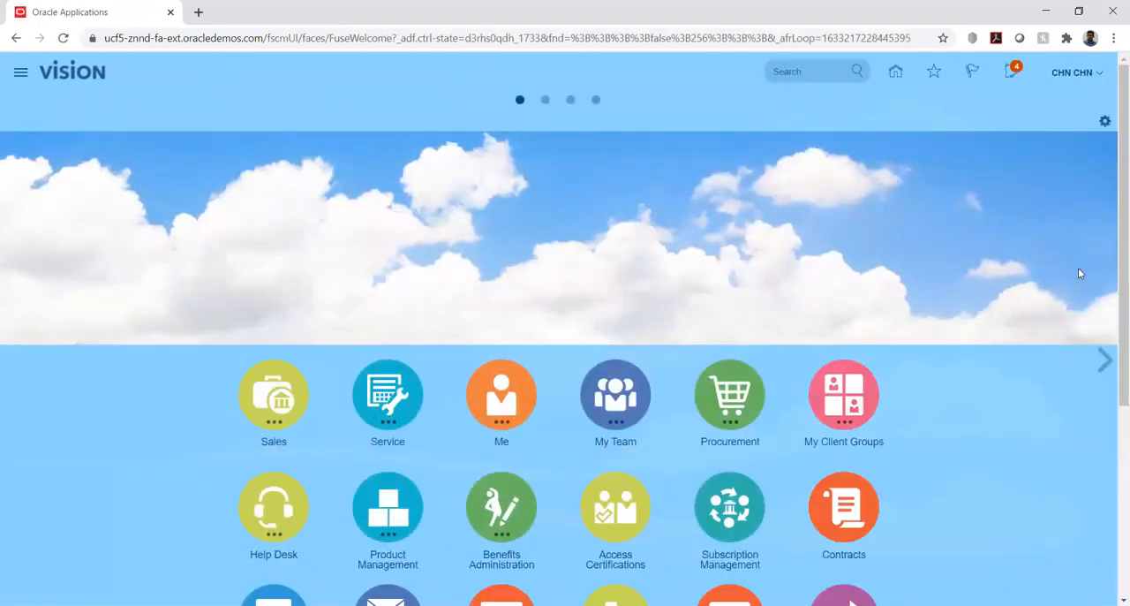
{"action": "scroll", "coordinate": [449, 323], "scroll_direction": "down", "scroll_amount": 3}
{"action": "left_click", "coordinate": [387, 322]}
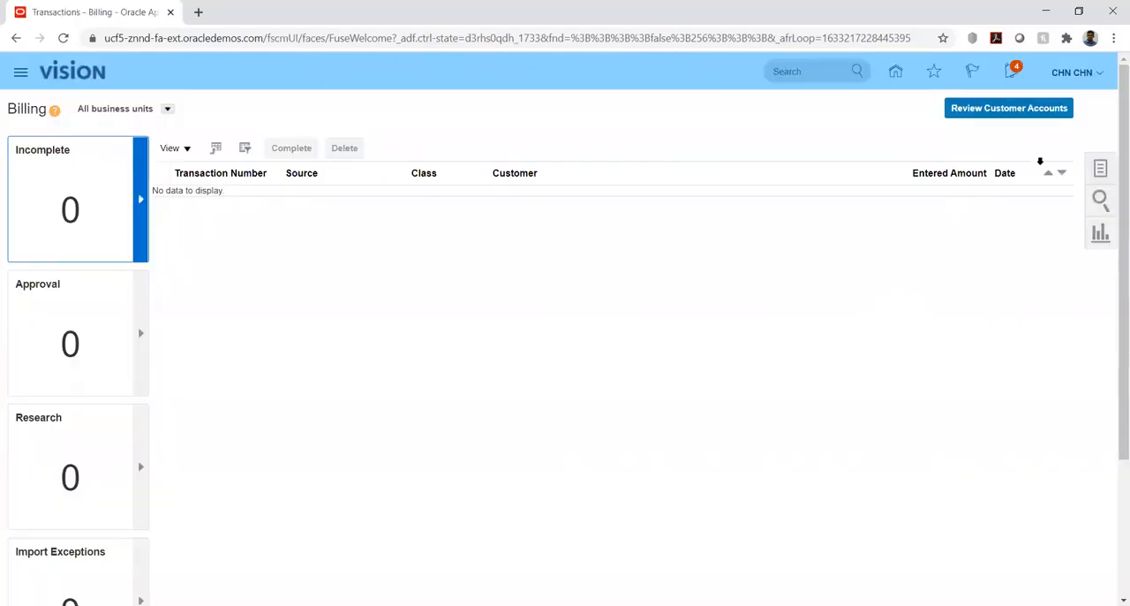
{"action": "left_click", "coordinate": [1098, 174]}
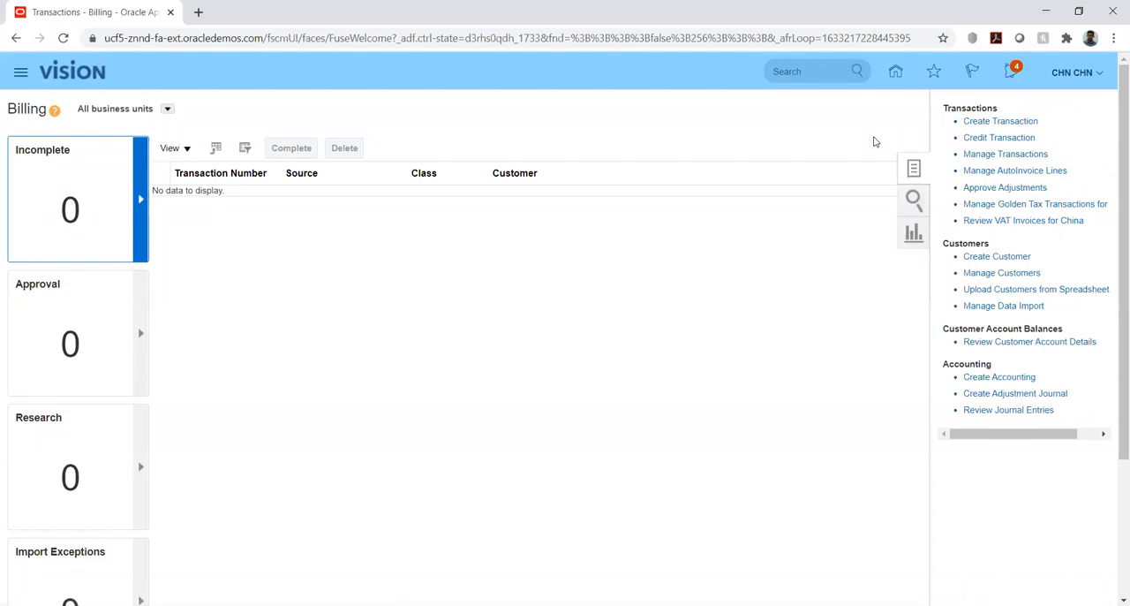
{"action": "left_click", "coordinate": [999, 121]}
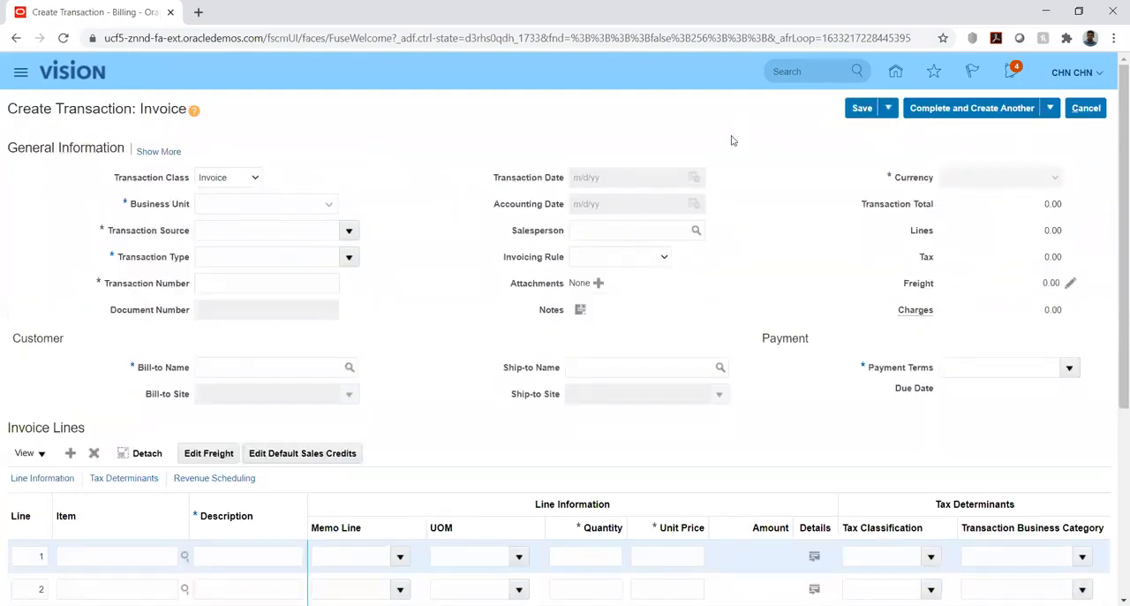
{"action": "left_click", "coordinate": [281, 204]}
{"action": "left_click", "coordinate": [327, 209]}
{"action": "left_click", "coordinate": [427, 156]}
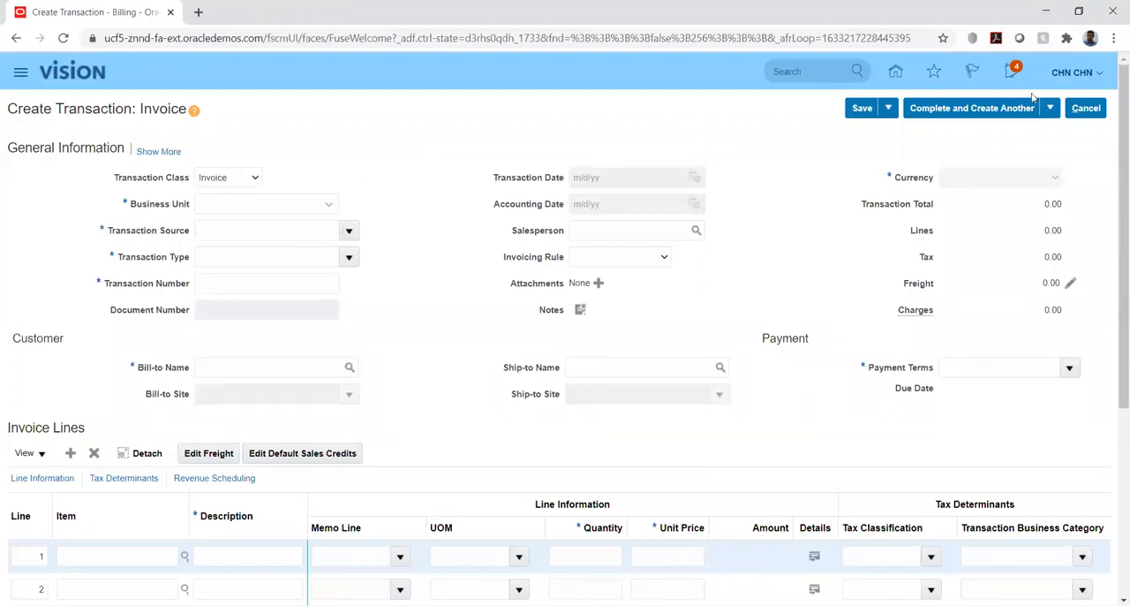
Sign out of the application, discarding the unfinished invoice and confirming the single sign-off.
{"action": "left_click", "coordinate": [1102, 74]}
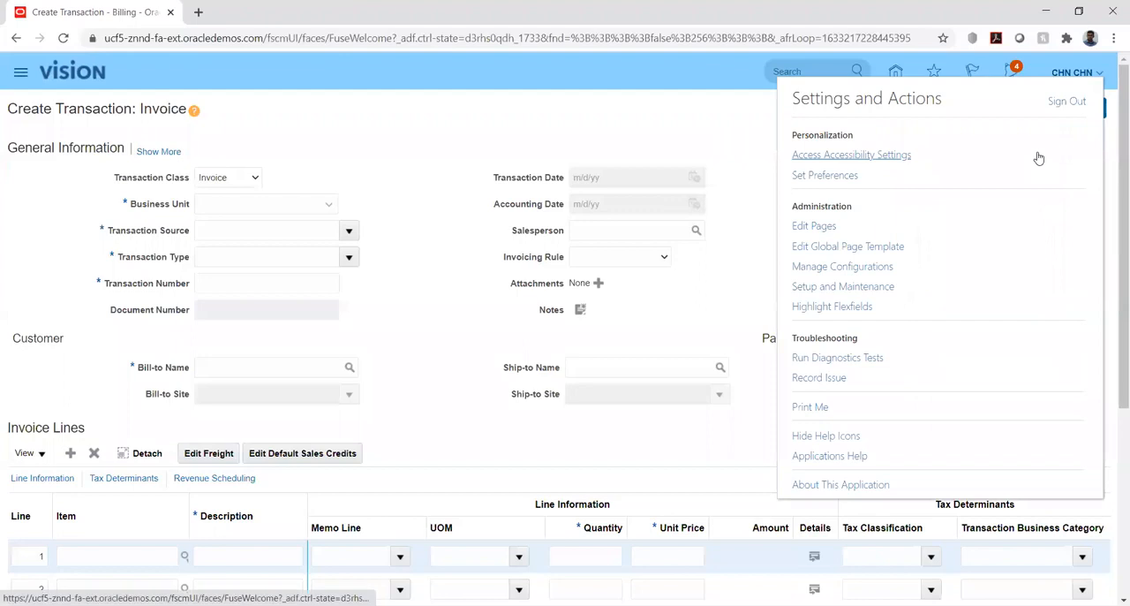
{"action": "left_click", "coordinate": [1067, 101]}
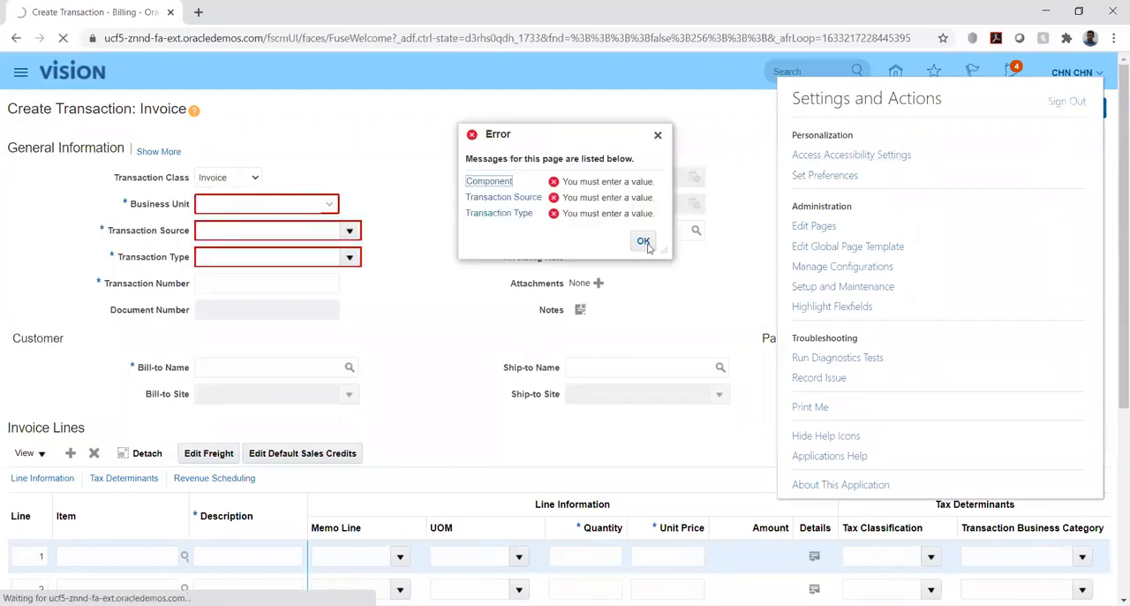
{"action": "left_click", "coordinate": [644, 241]}
{"action": "left_click", "coordinate": [1084, 107]}
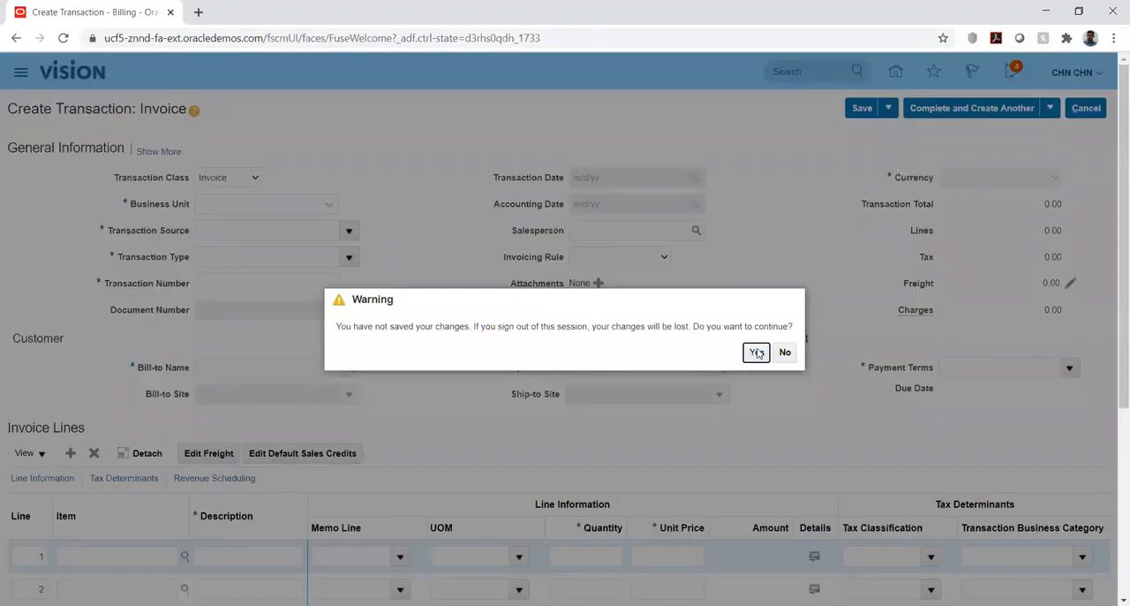
{"action": "left_click", "coordinate": [757, 353]}
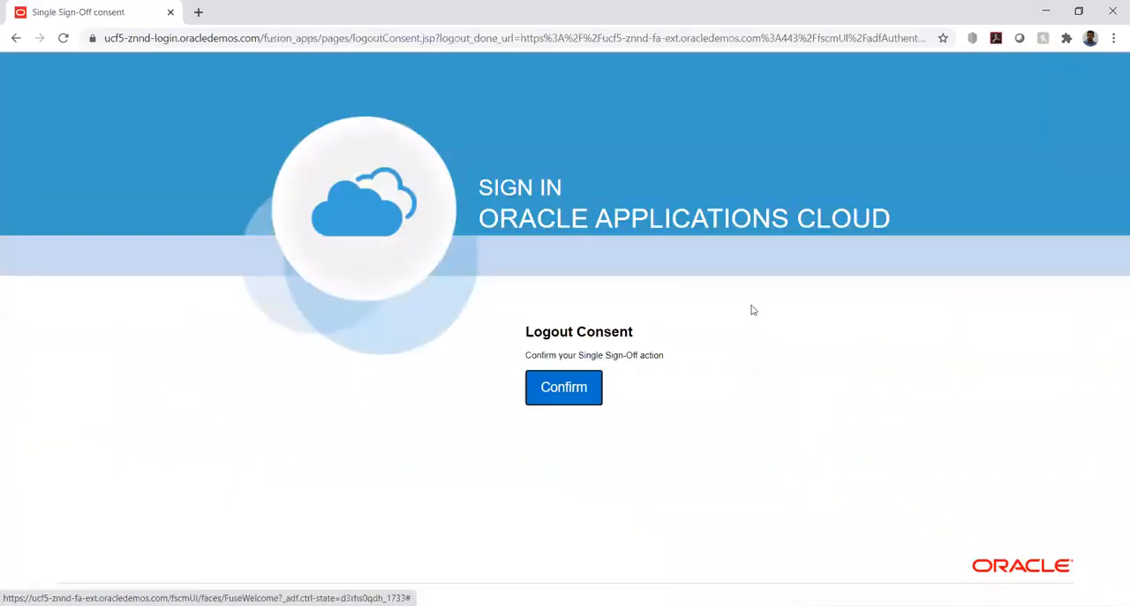
{"action": "left_click", "coordinate": [572, 392]}
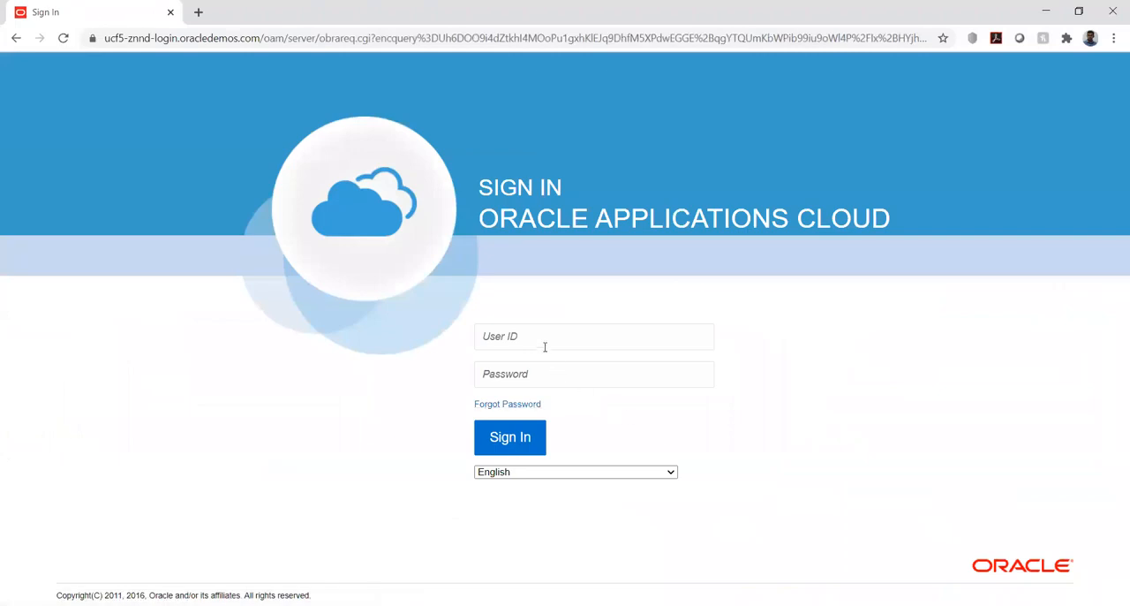
Sign back in with the same account's user ID and paste its password.
{"action": "left_click", "coordinate": [541, 333]}
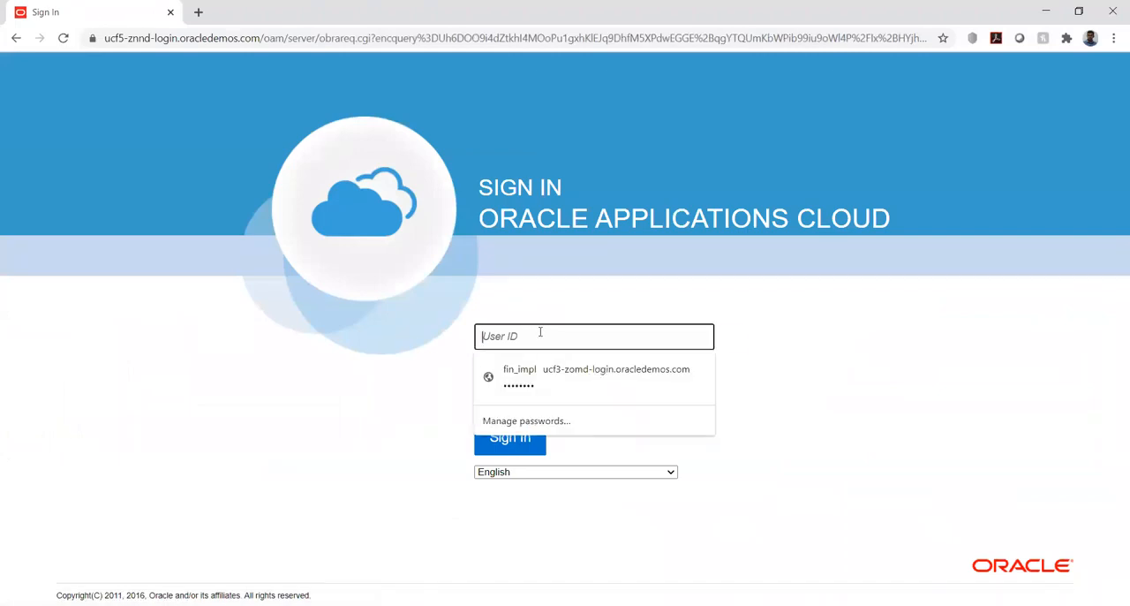
{"action": "type", "text": "CHN.CHN"}
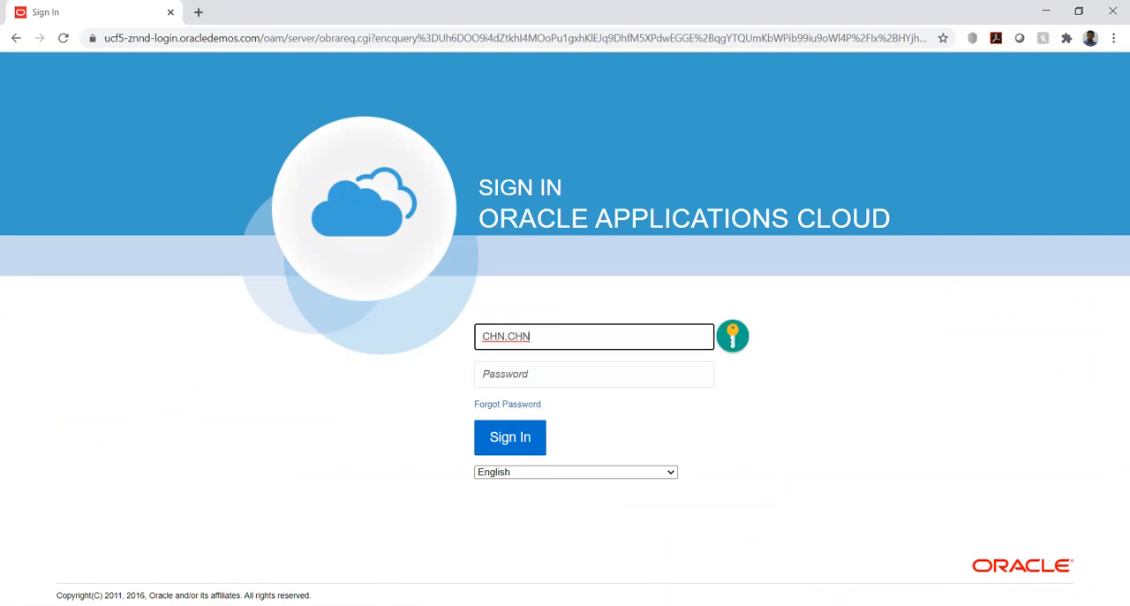
{"action": "key", "text": "alt+Tab"}
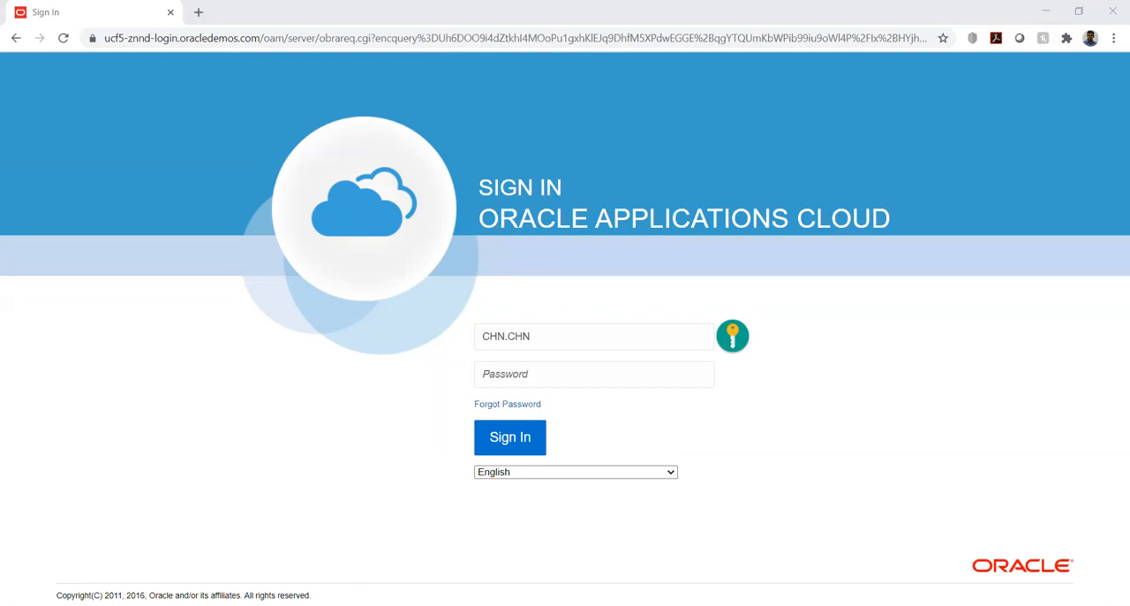
{"action": "key", "text": "alt+Tab"}
{"action": "left_click", "coordinate": [554, 371]}
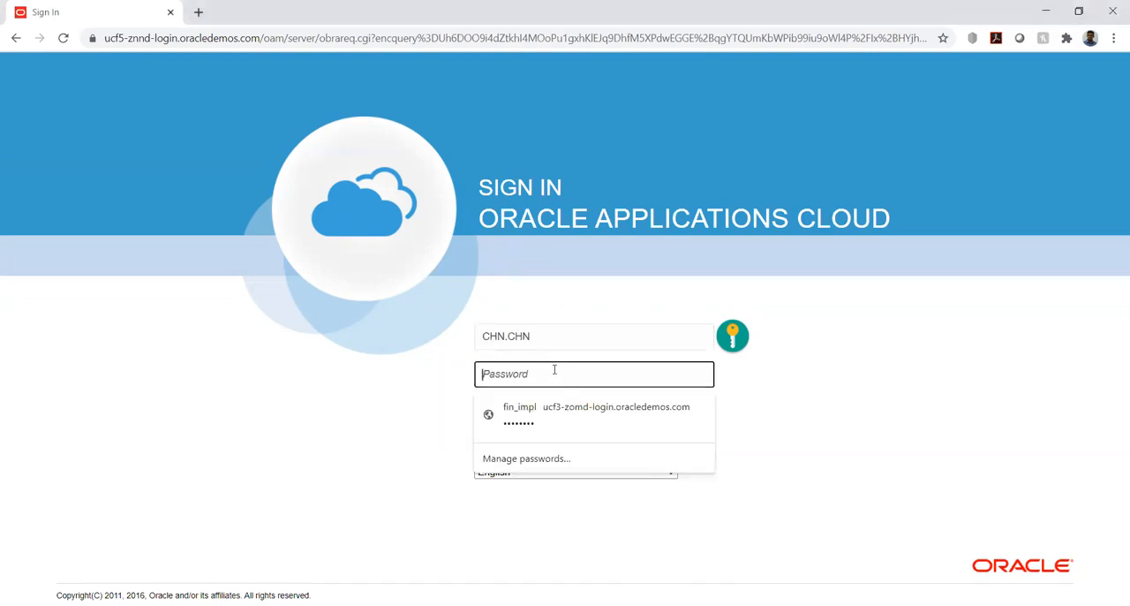
{"action": "key", "text": "ctrl+v"}
{"action": "left_click", "coordinate": [510, 438]}
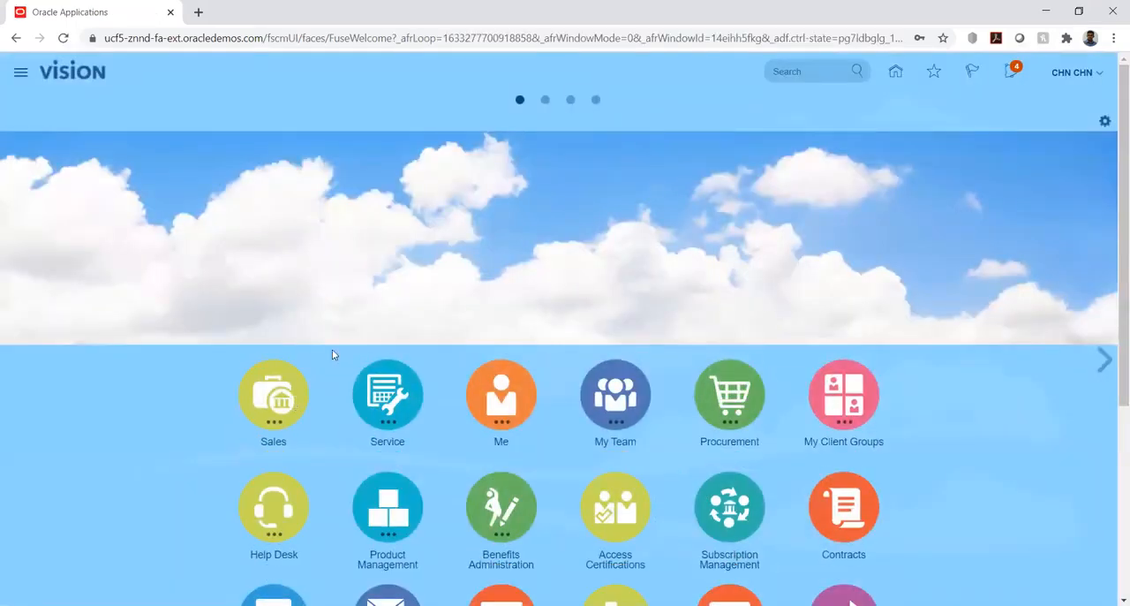
Start a new transaction in Receivables Billing and check the business units offered for the invoice.
{"action": "scroll", "coordinate": [88, 391], "scroll_direction": "down", "scroll_amount": 3}
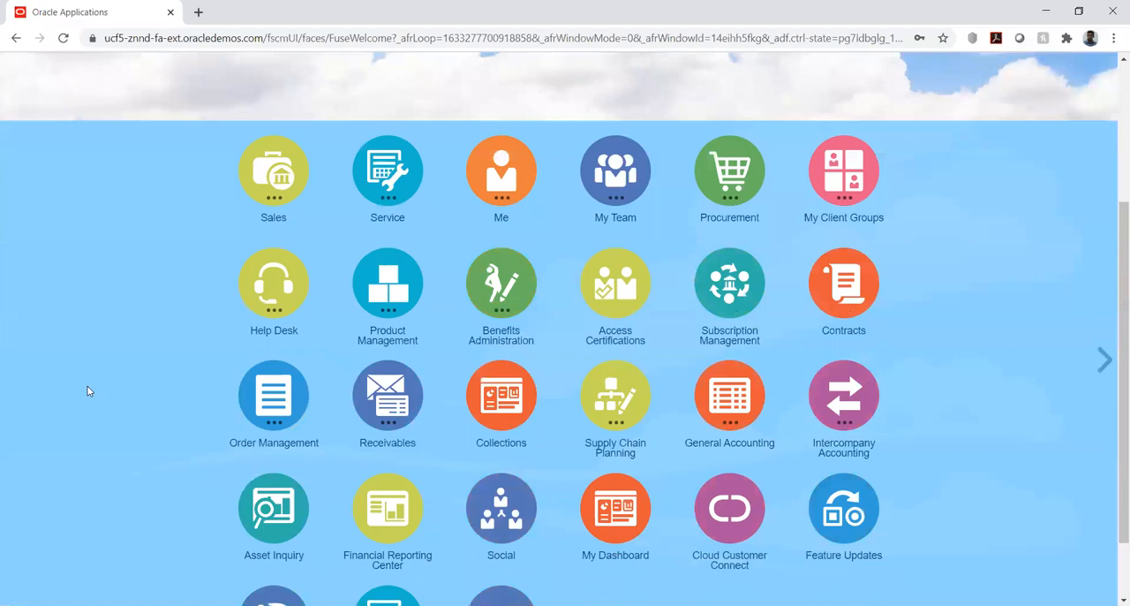
{"action": "scroll", "coordinate": [88, 391], "scroll_direction": "down", "scroll_amount": 1}
{"action": "left_click", "coordinate": [380, 318]}
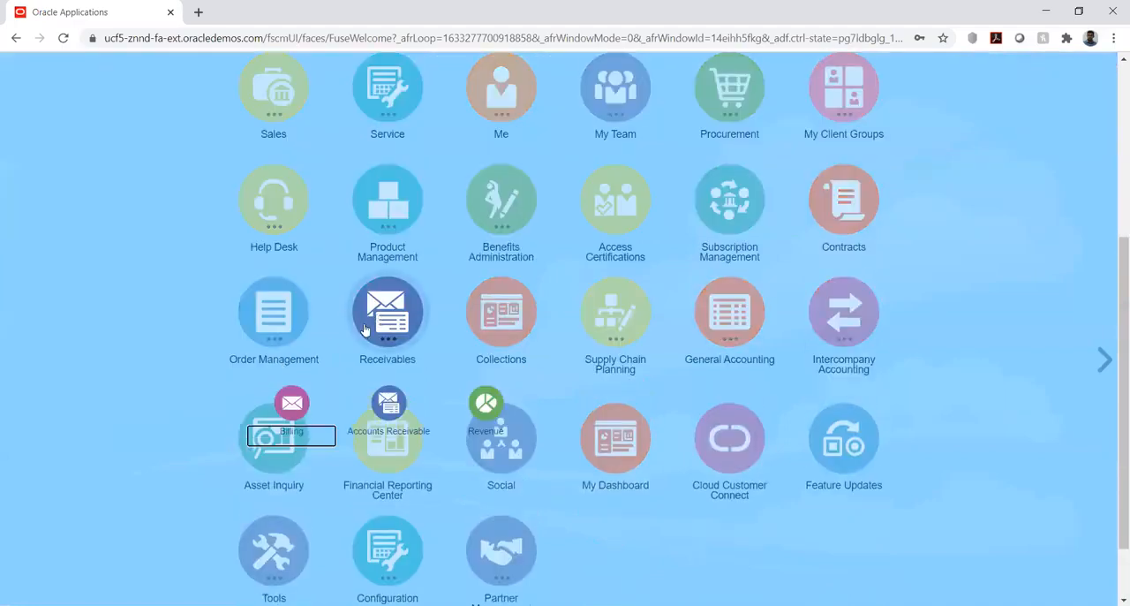
{"action": "left_click", "coordinate": [292, 408]}
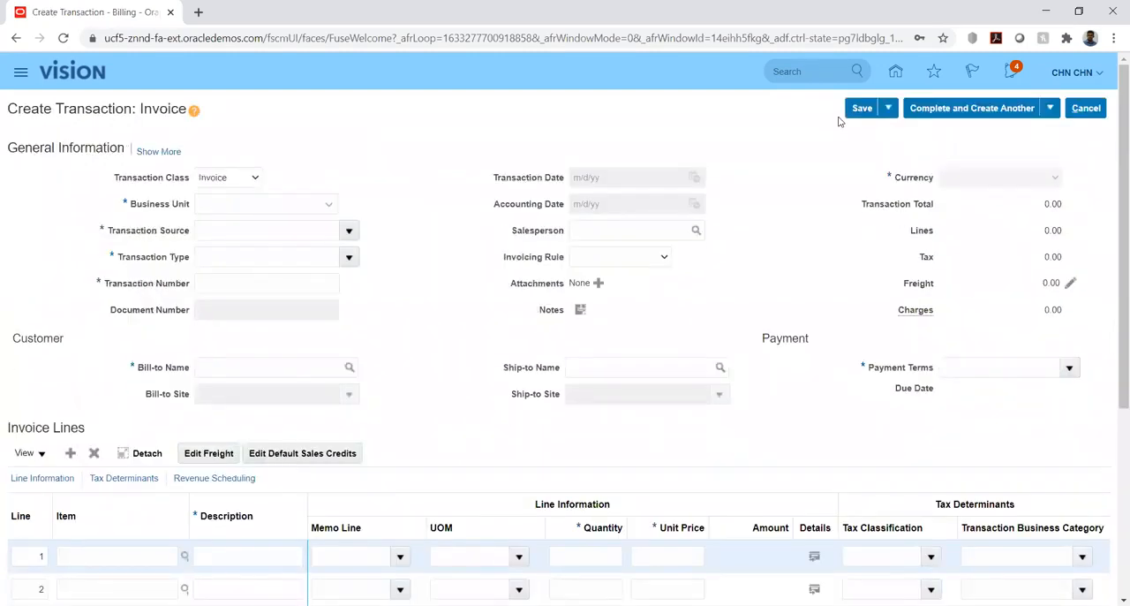
{"action": "left_click", "coordinate": [307, 205]}
{"action": "left_click", "coordinate": [328, 205]}
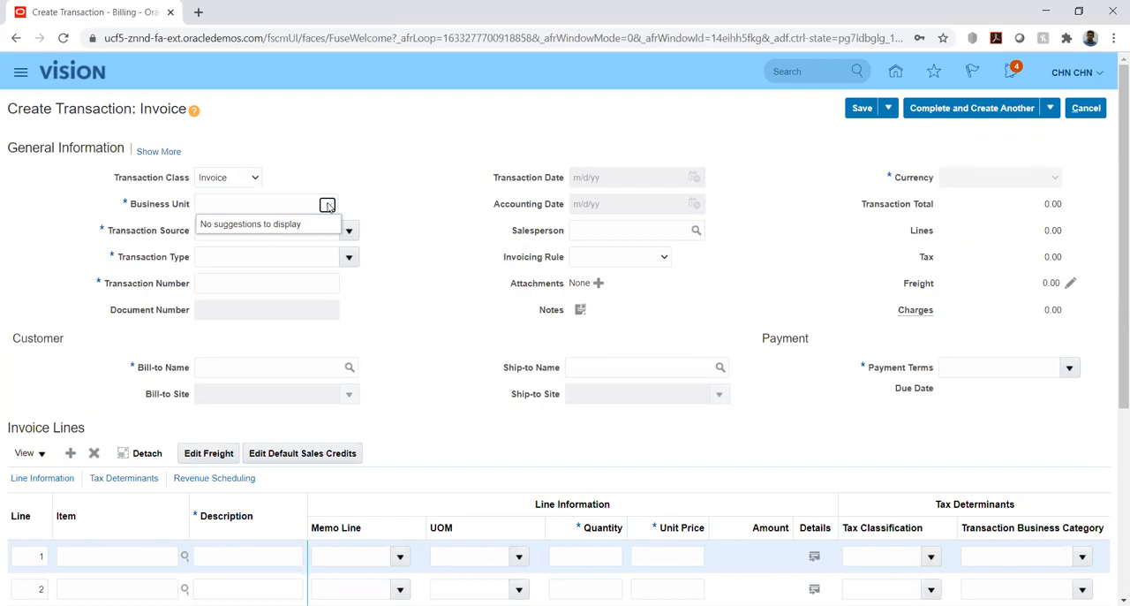
{"action": "left_click", "coordinate": [346, 143]}
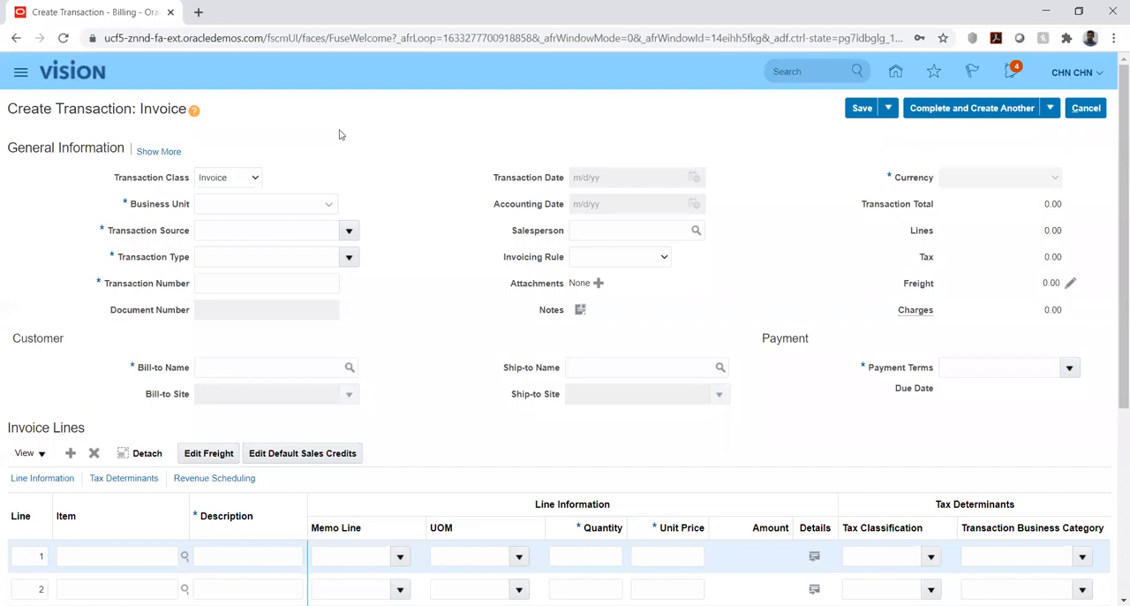
Check the available transaction classes, and cancel the unfinished invoice without saving it.
{"action": "left_click", "coordinate": [249, 180]}
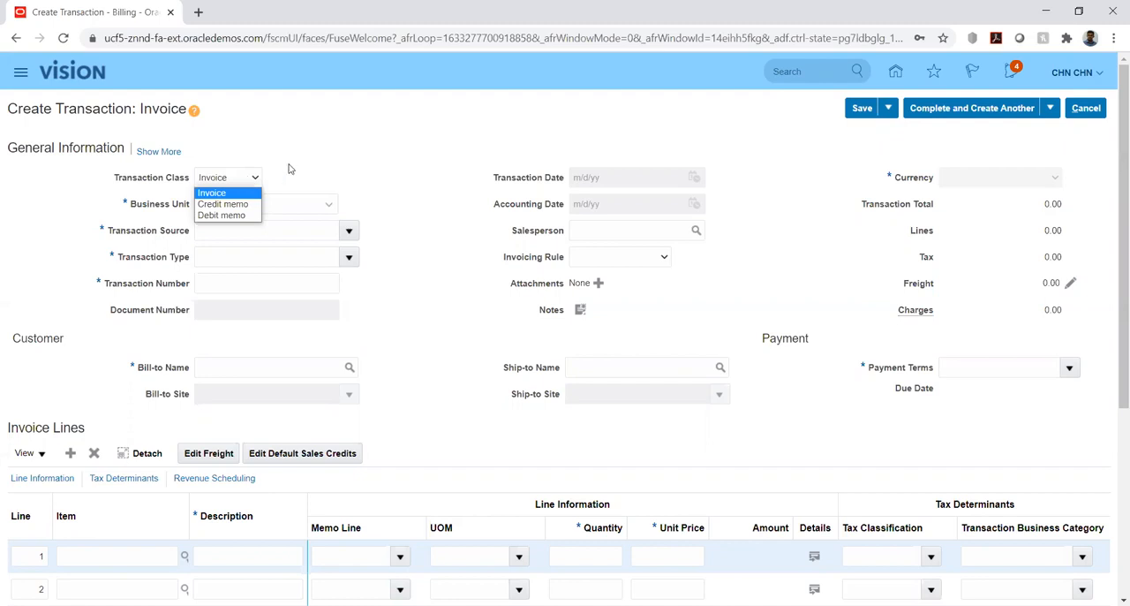
{"action": "left_click", "coordinate": [288, 169]}
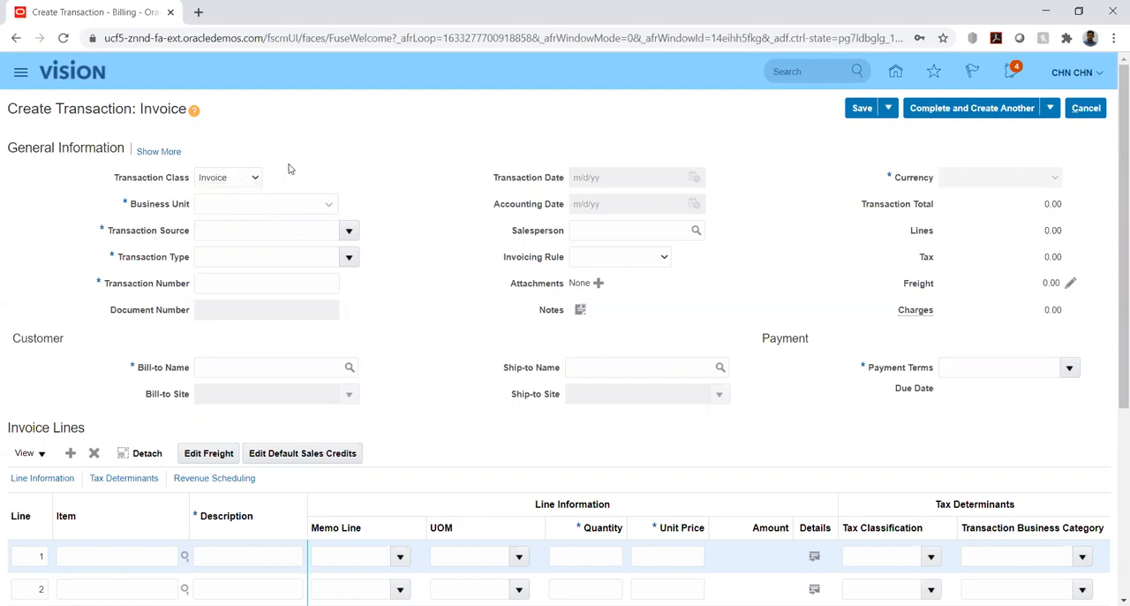
{"action": "left_click", "coordinate": [1092, 108]}
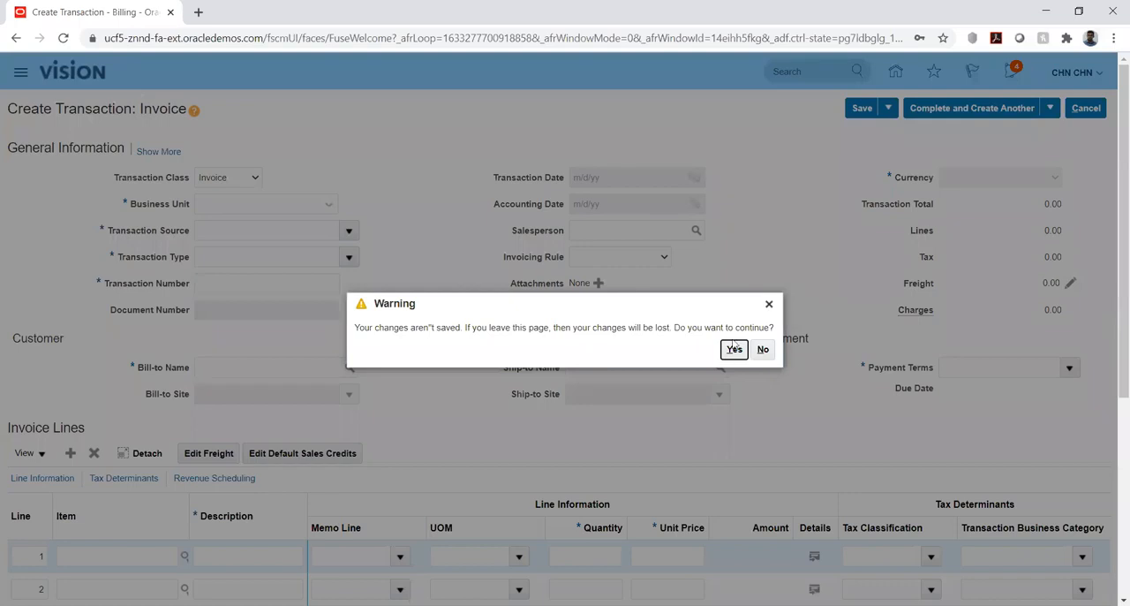
{"action": "left_click", "coordinate": [734, 349]}
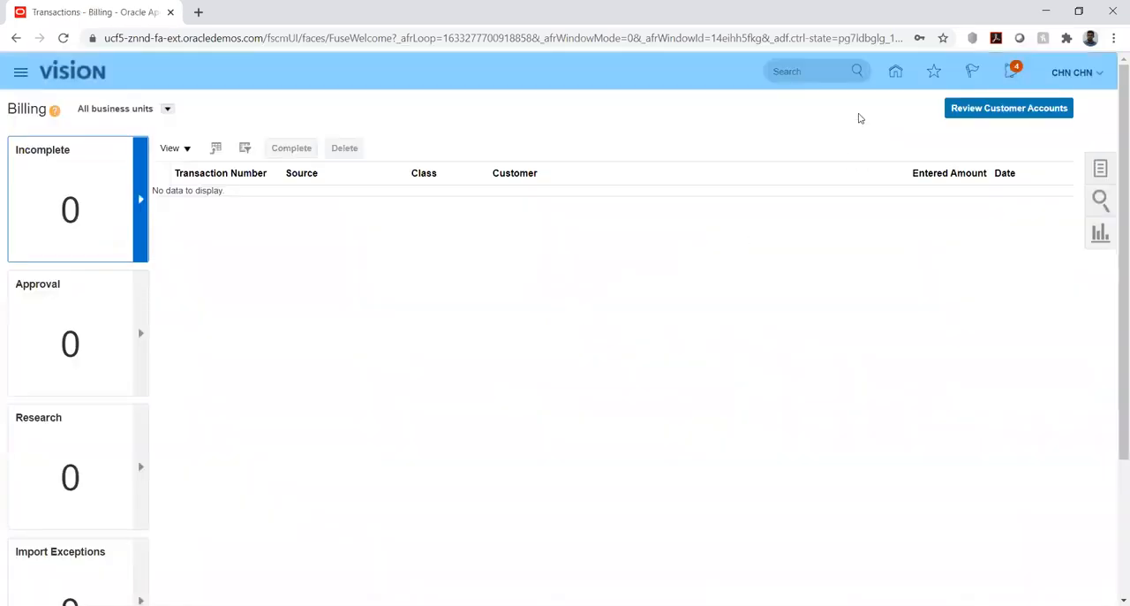
Return to the home page and open the implementation projects list in Setup and Maintenance.
{"action": "left_click", "coordinate": [896, 75]}
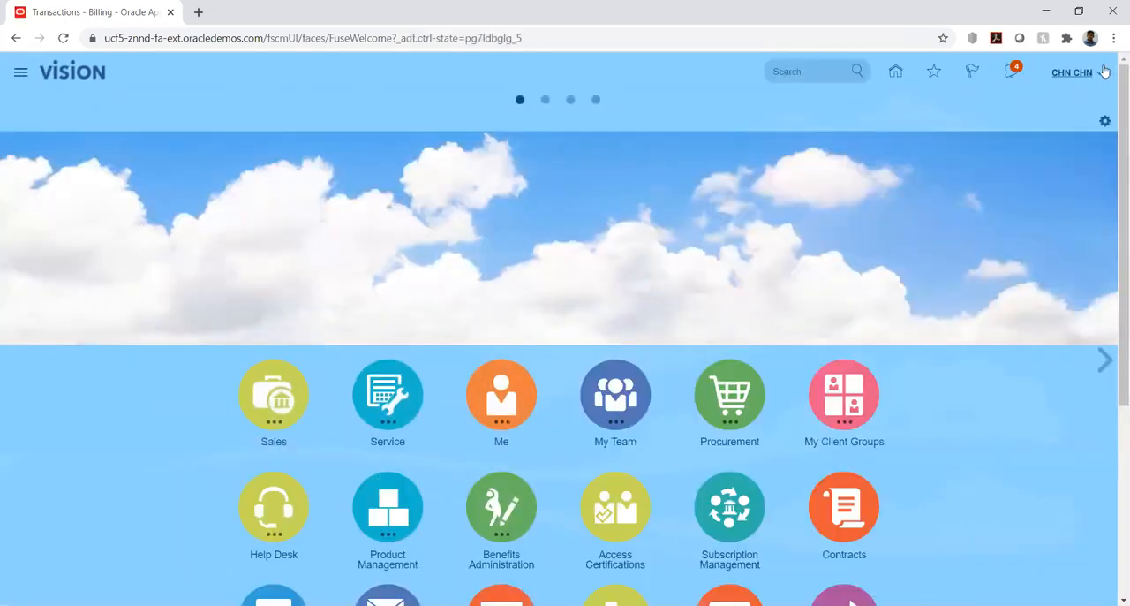
{"action": "left_click", "coordinate": [1104, 72]}
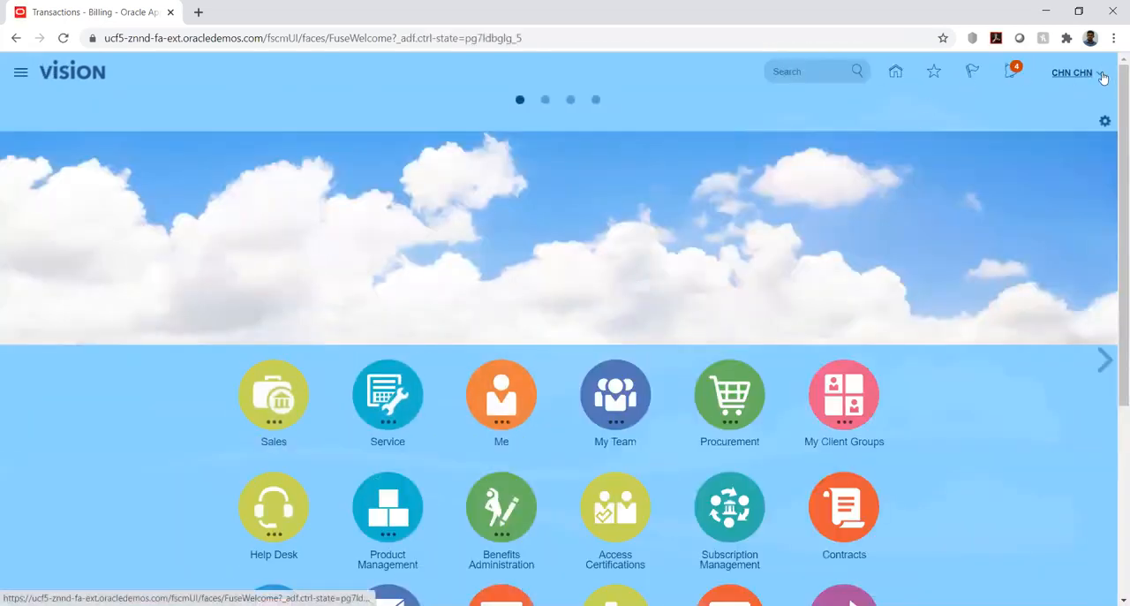
{"action": "left_click", "coordinate": [825, 287]}
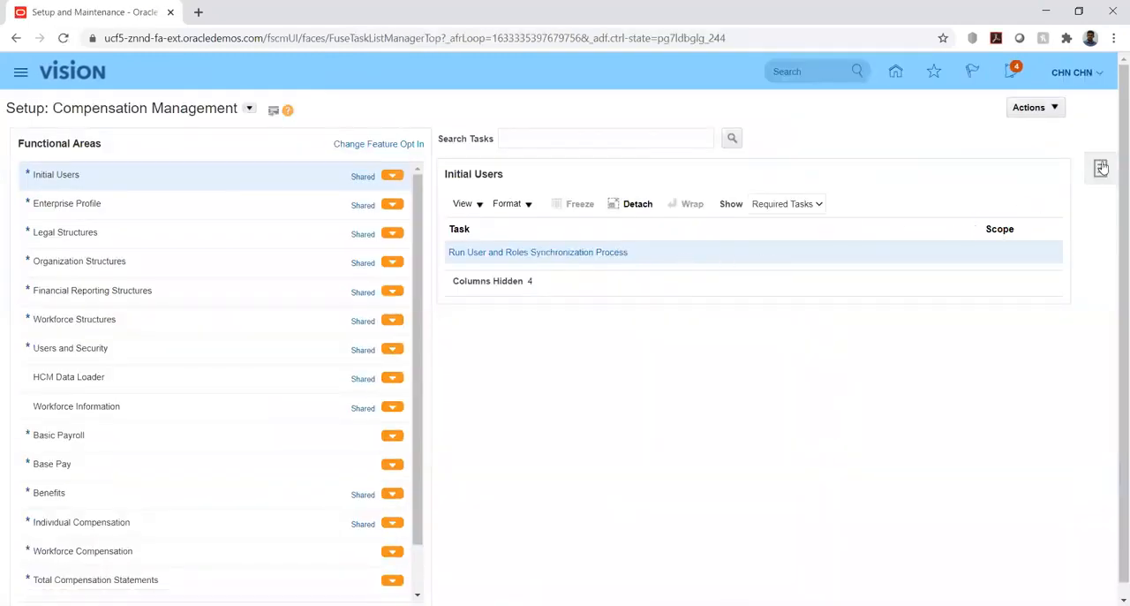
{"action": "left_click", "coordinate": [1101, 168]}
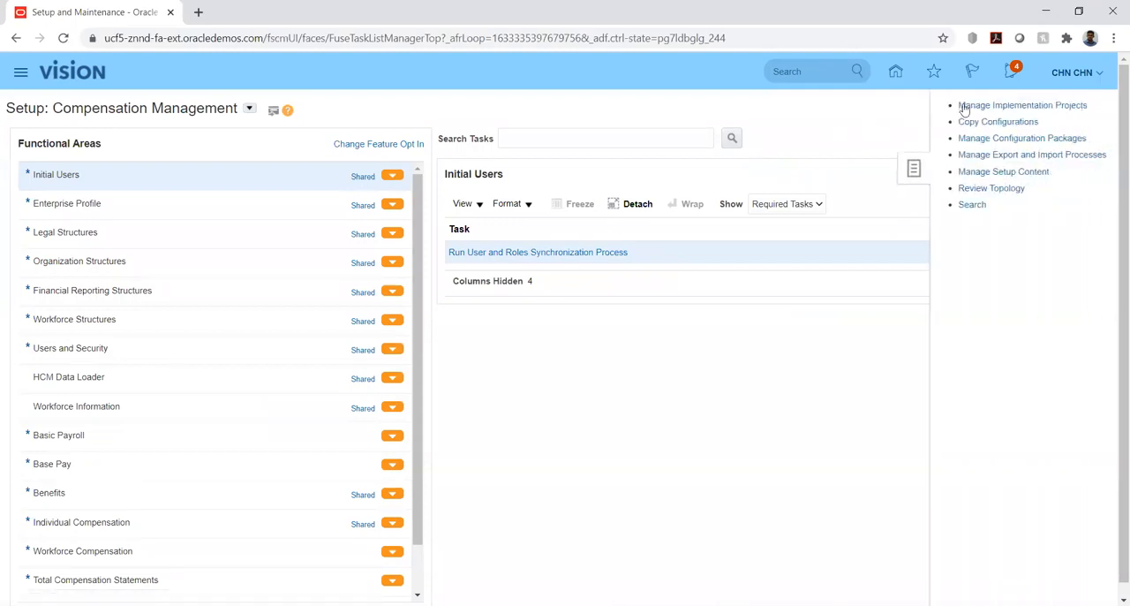
{"action": "left_click", "coordinate": [965, 108]}
Search the implementation projects for "hw" and open the HW Implementation project.
{"action": "left_click", "coordinate": [187, 165]}
{"action": "type", "text": "hw"}
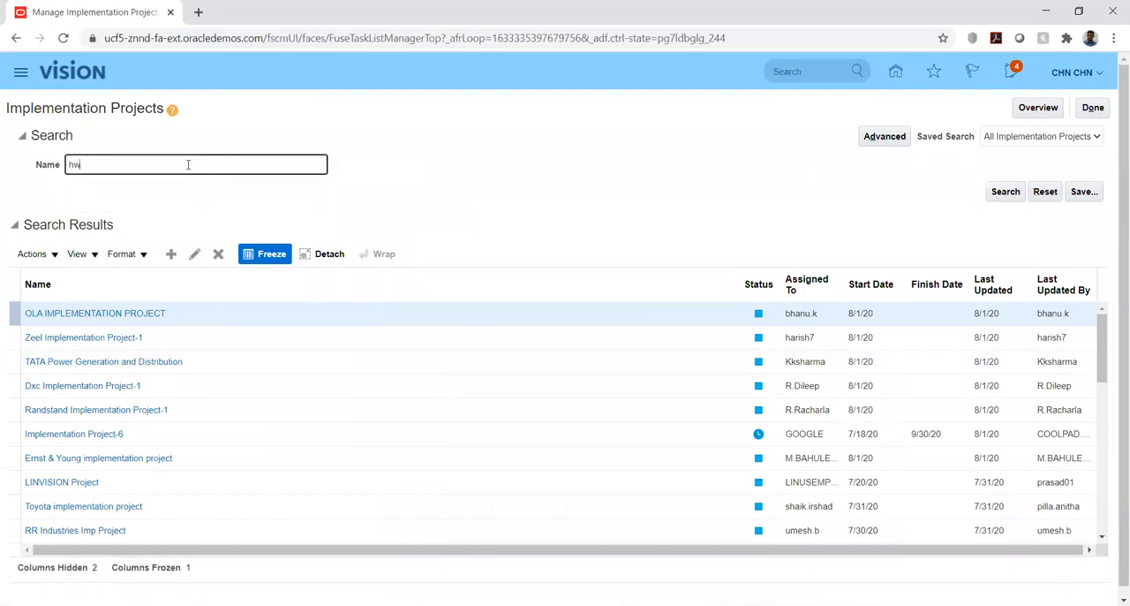
{"action": "key", "text": "Return"}
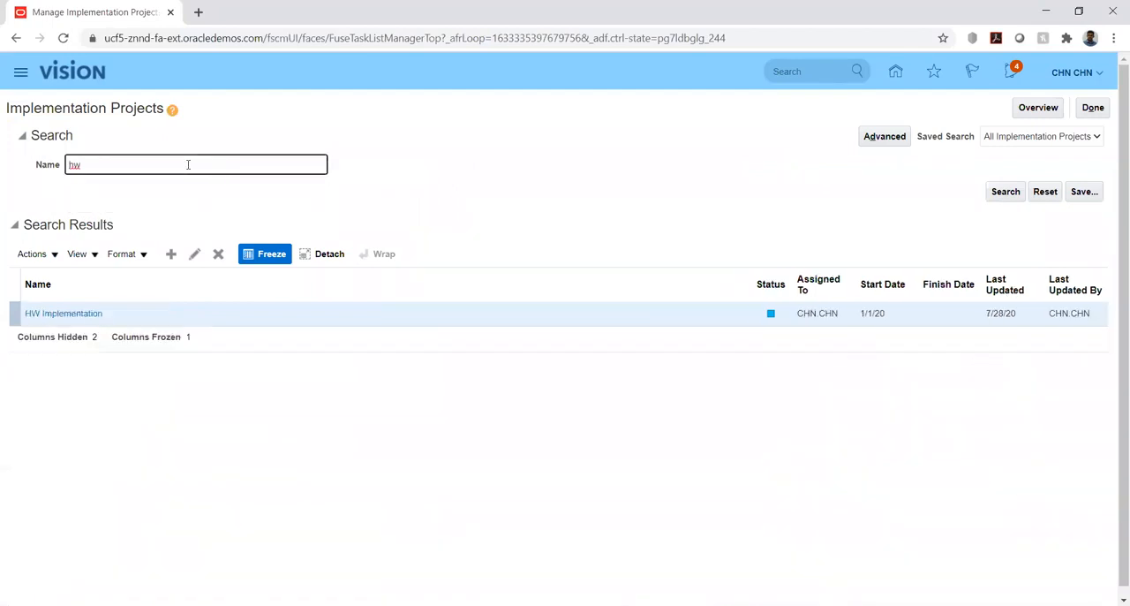
{"action": "left_click", "coordinate": [54, 314]}
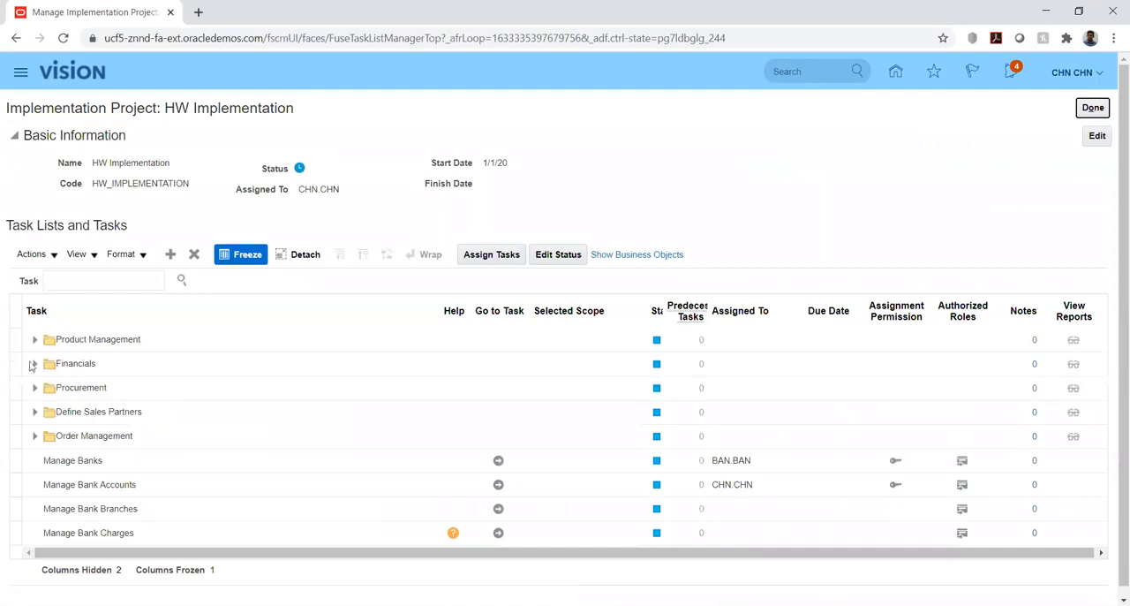
Look through the Financials tasks under Define Receivables Configuration, including those in Define Customer Payments.
{"action": "left_click", "coordinate": [34, 364]}
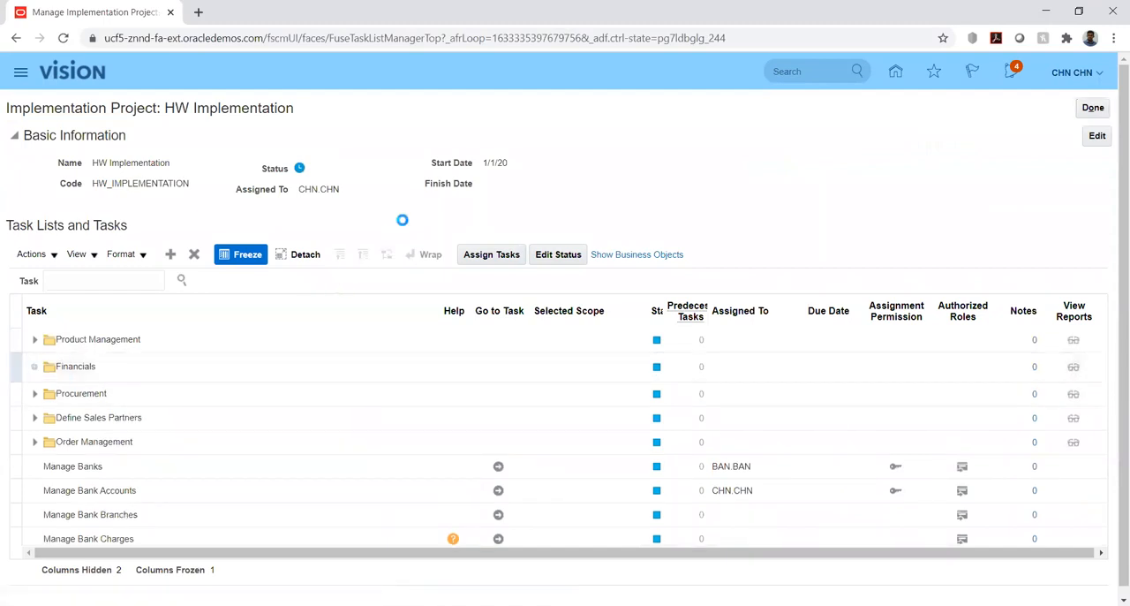
{"action": "scroll", "coordinate": [3, 346], "scroll_direction": "down", "scroll_amount": 1}
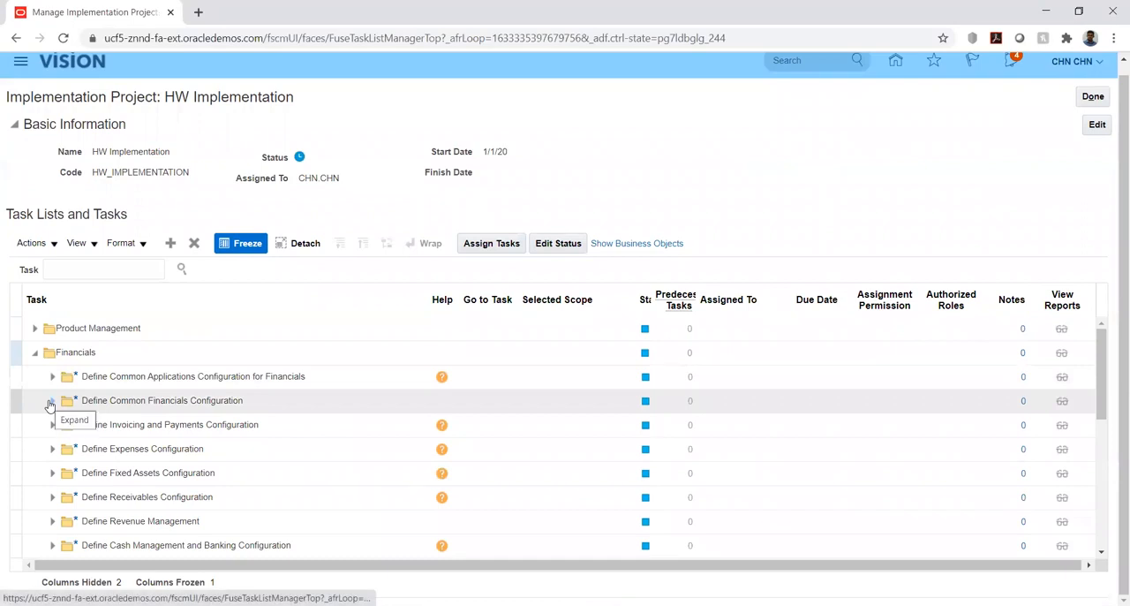
{"action": "left_click", "coordinate": [52, 501]}
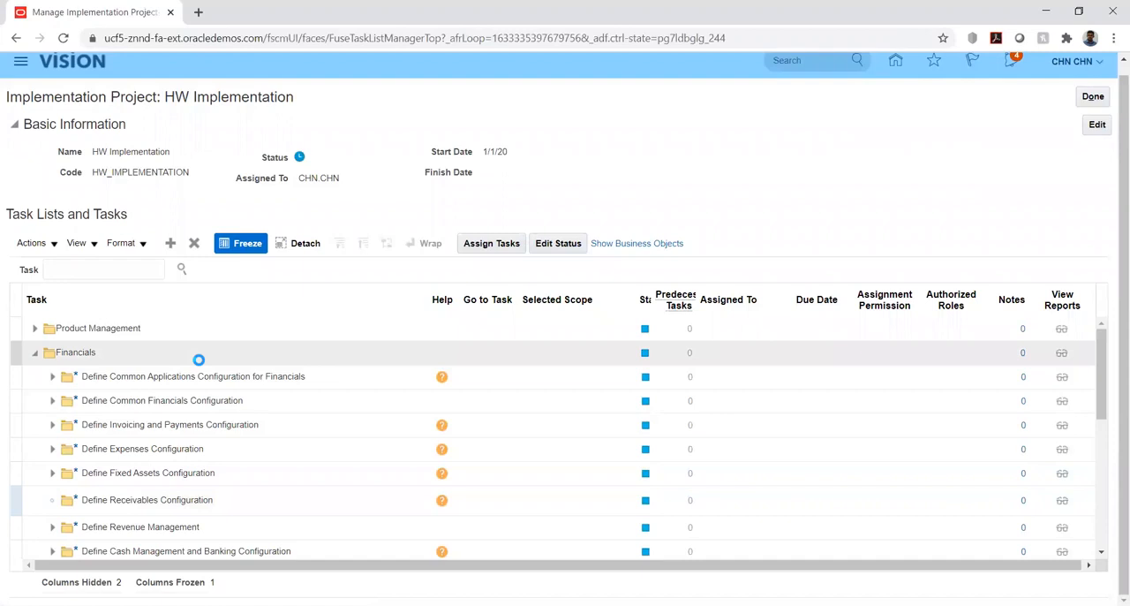
{"action": "scroll", "coordinate": [189, 371], "scroll_direction": "down", "scroll_amount": 5}
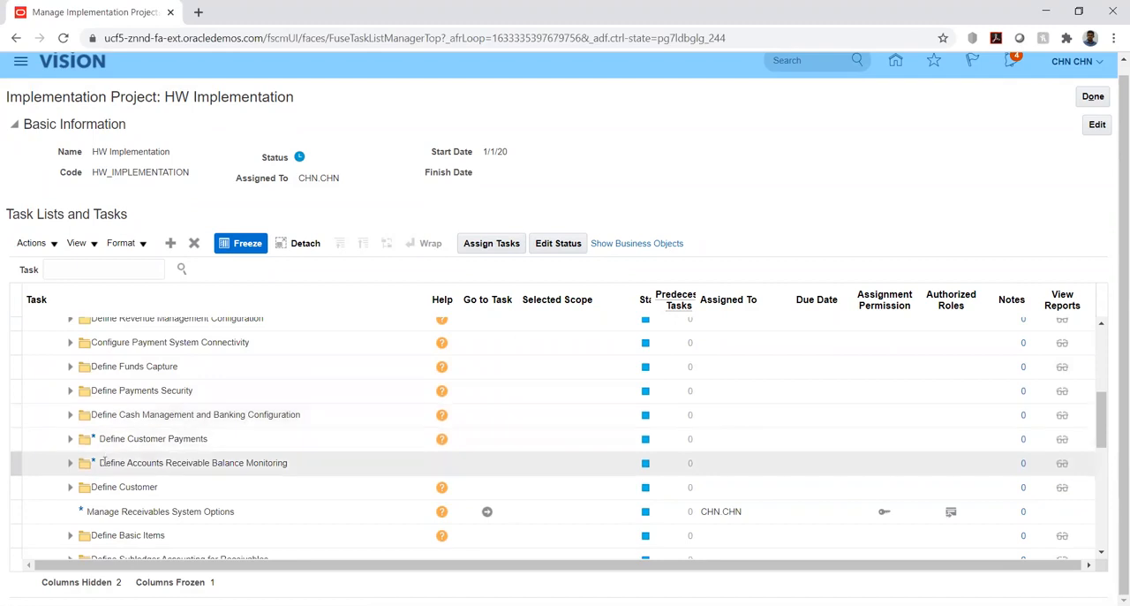
{"action": "scroll", "coordinate": [104, 448], "scroll_direction": "down", "scroll_amount": 2}
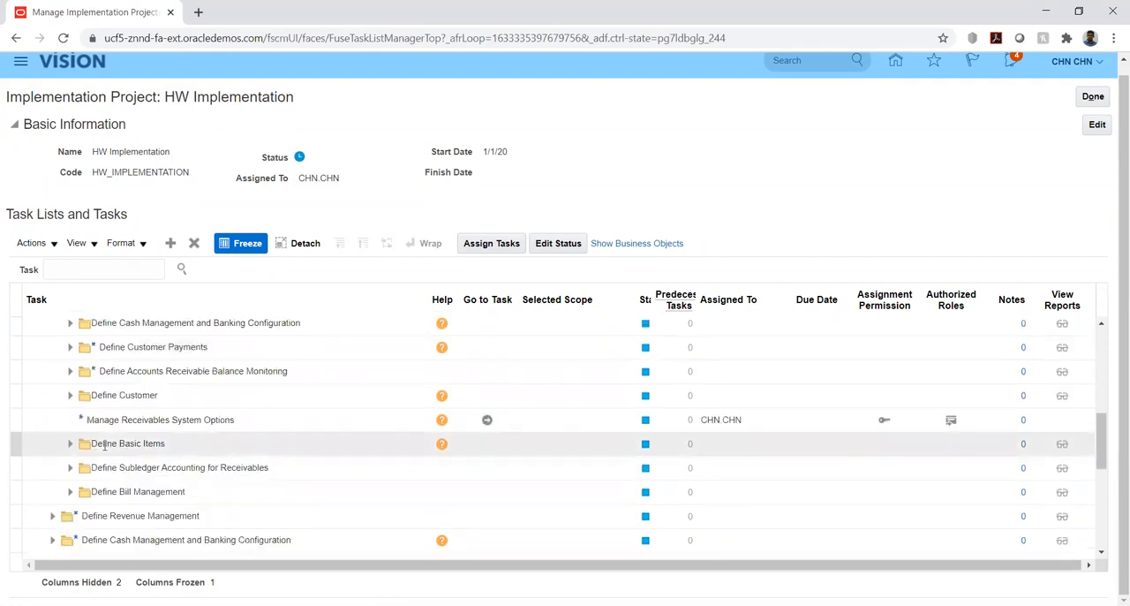
{"action": "scroll", "coordinate": [104, 446], "scroll_direction": "up", "scroll_amount": 2}
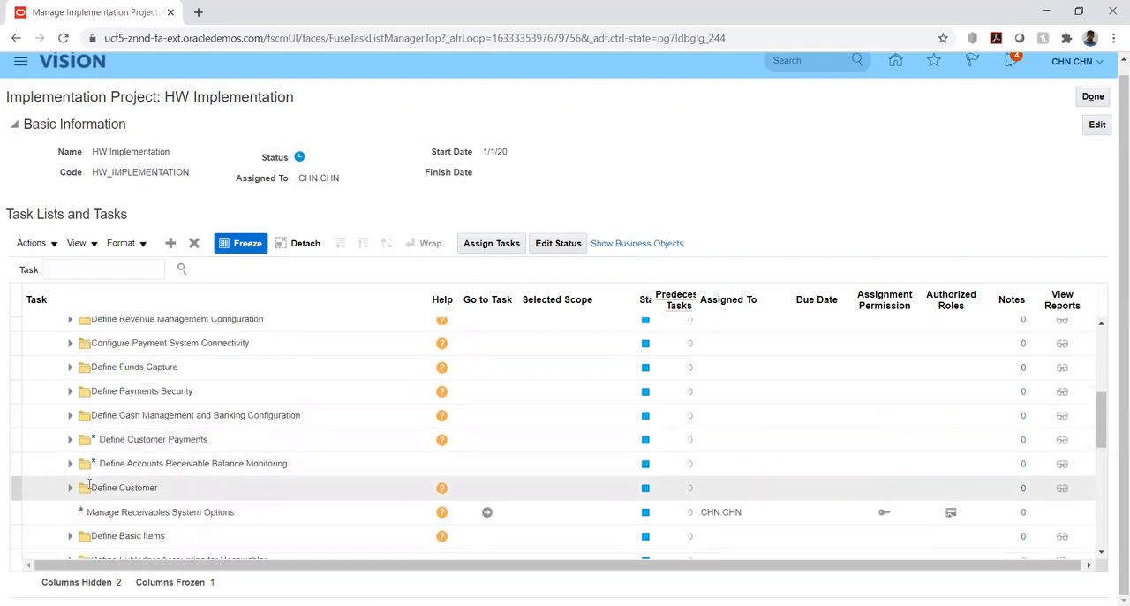
{"action": "left_click", "coordinate": [70, 440]}
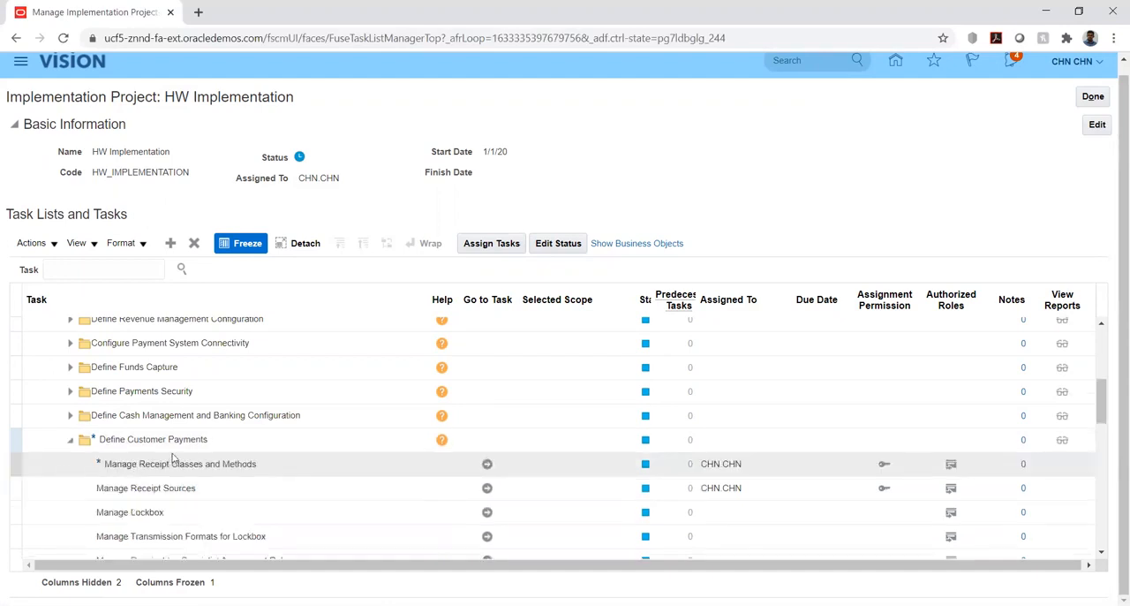
{"action": "scroll", "coordinate": [172, 436], "scroll_direction": "down", "scroll_amount": 2}
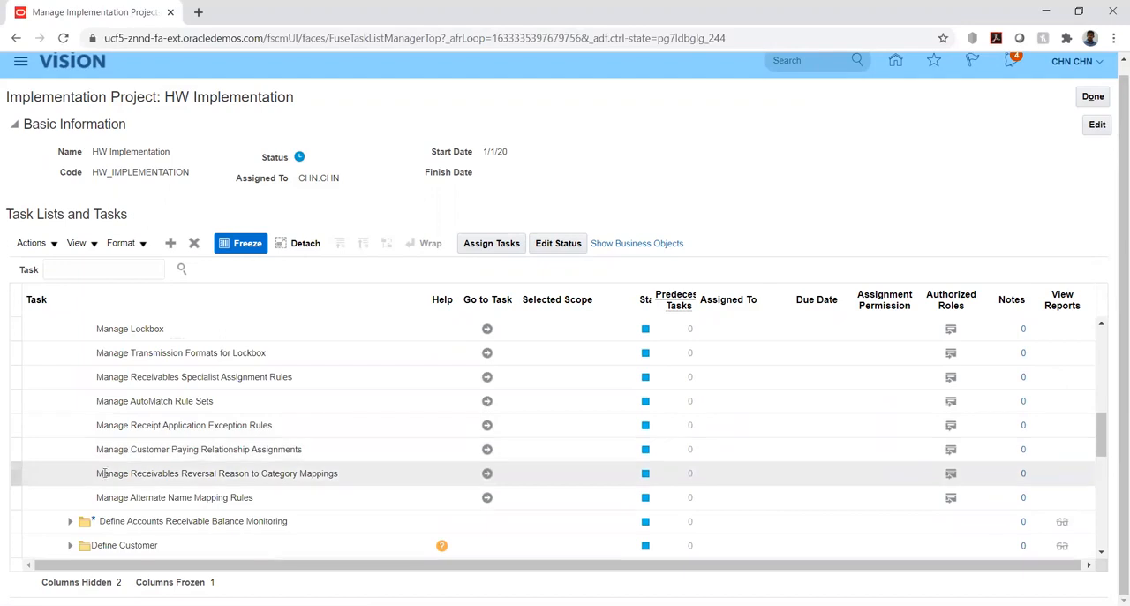
{"action": "scroll", "coordinate": [104, 473], "scroll_direction": "down", "scroll_amount": 1}
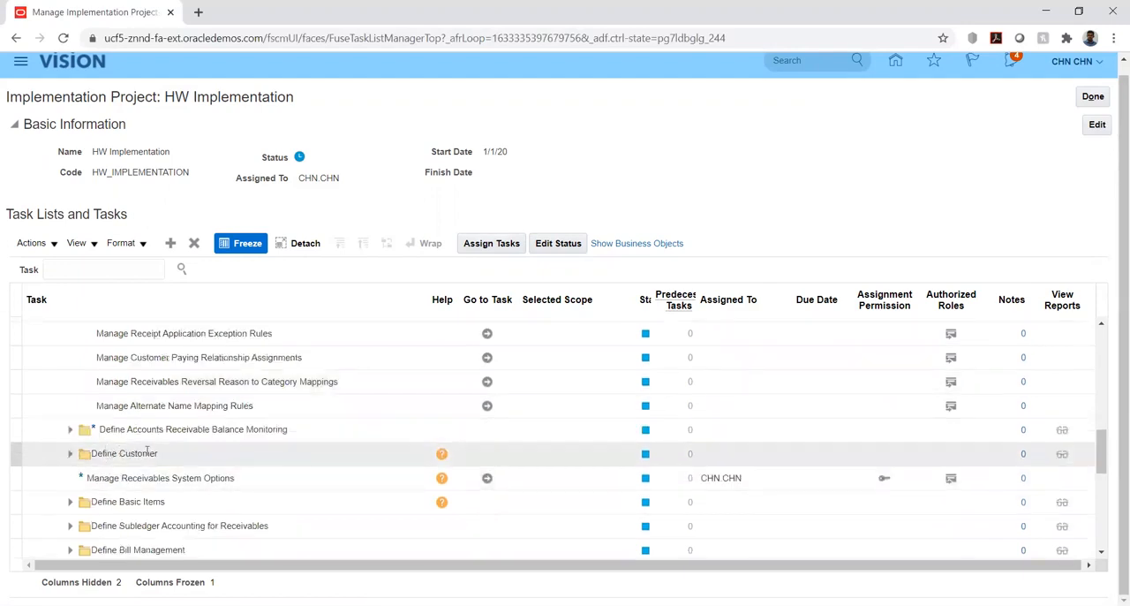
{"action": "scroll", "coordinate": [146, 451], "scroll_direction": "up", "scroll_amount": 1}
{"action": "scroll", "coordinate": [146, 451], "scroll_direction": "up", "scroll_amount": 1}
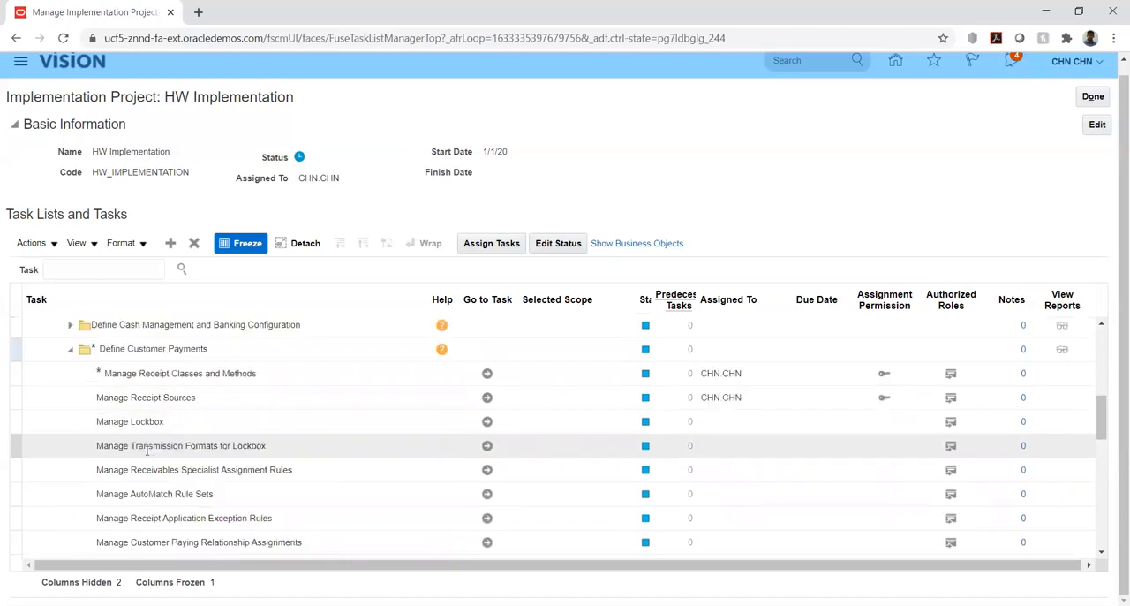
{"action": "scroll", "coordinate": [147, 451], "scroll_direction": "up", "scroll_amount": 2}
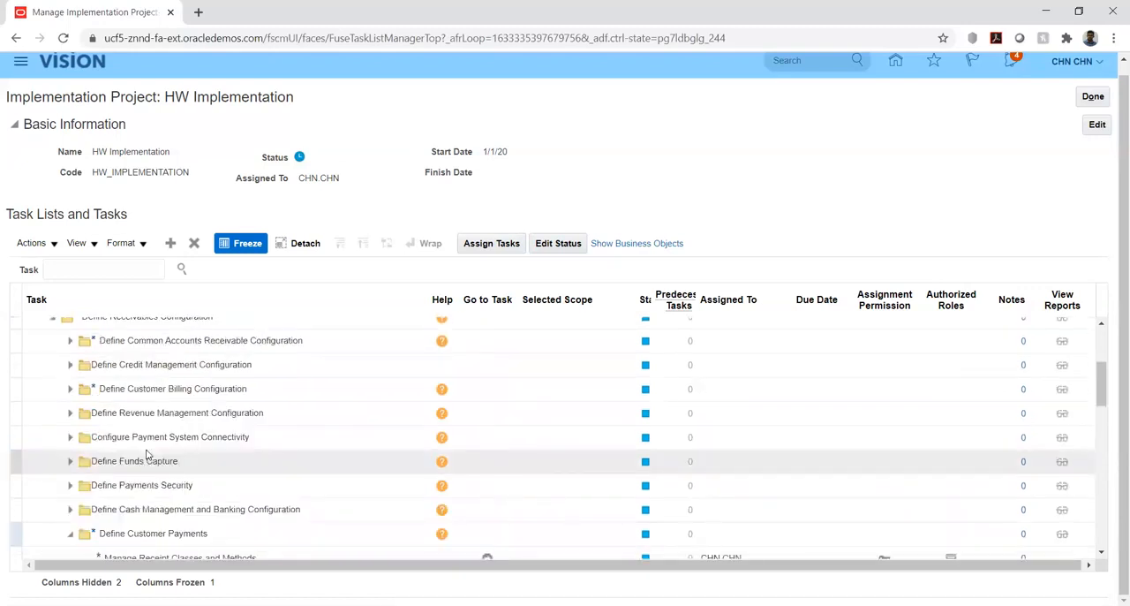
Search the project tasks for "%data%acc%" and go to Manage Data Access for Users under Define Users for Financials.
{"action": "left_click", "coordinate": [144, 266]}
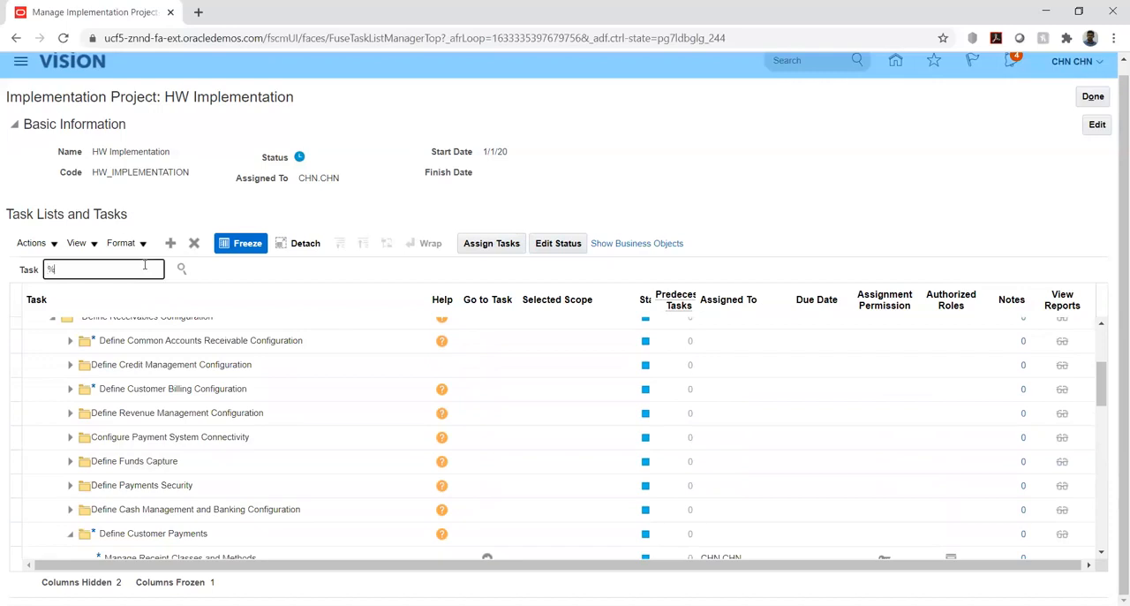
{"action": "type", "text": "%data%acc%"}
{"action": "key", "text": "Return"}
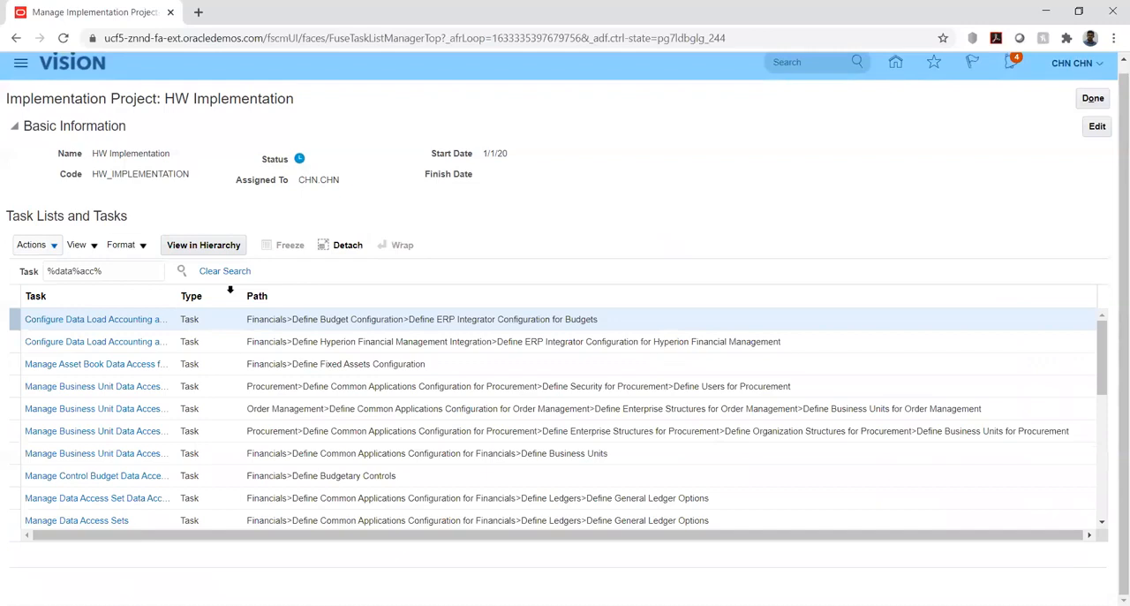
{"action": "scroll", "coordinate": [129, 406], "scroll_direction": "down", "scroll_amount": 3}
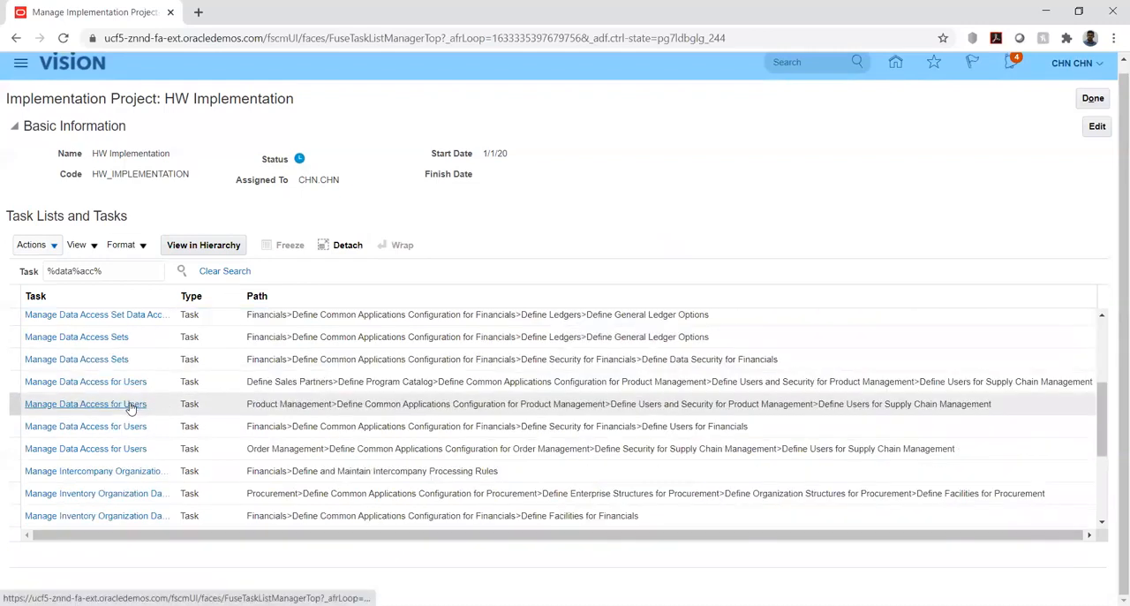
{"action": "left_click", "coordinate": [105, 427]}
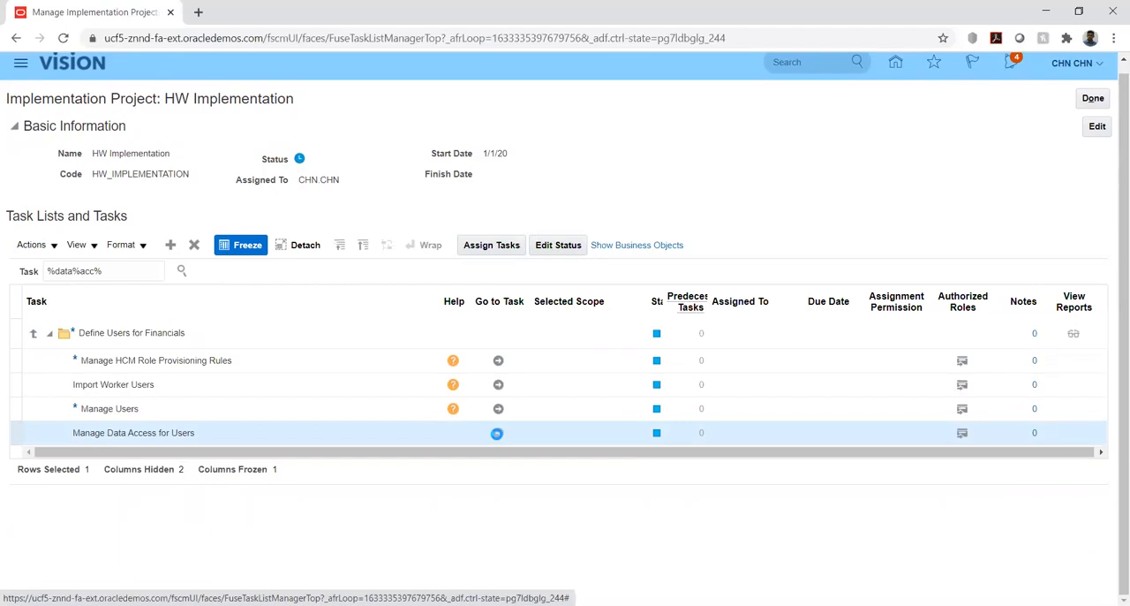
{"action": "left_click", "coordinate": [497, 433]}
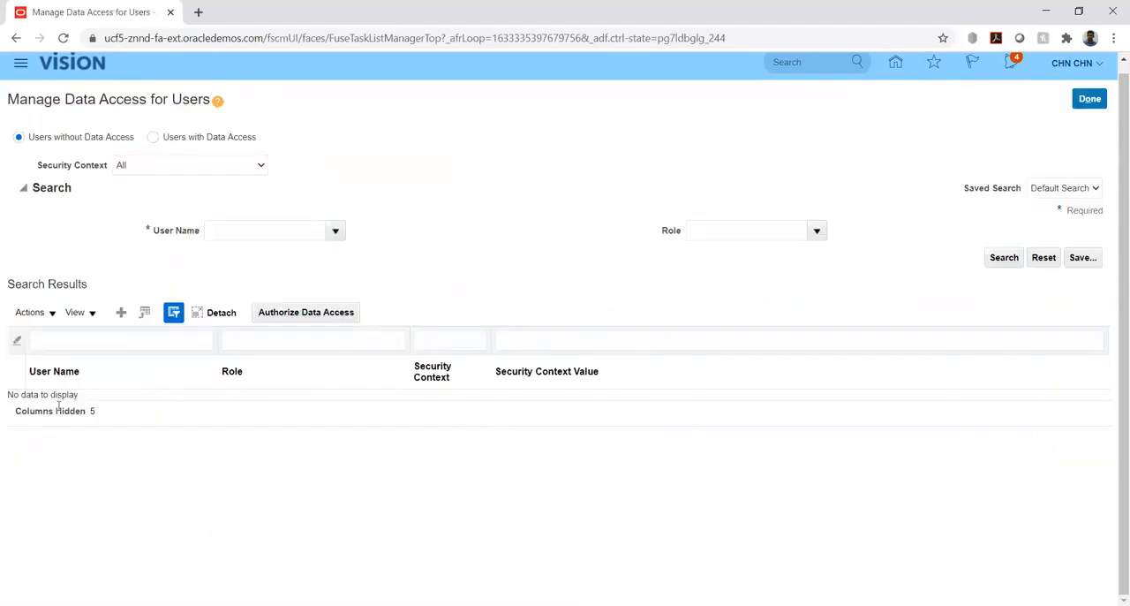
Search the users without data access for the signed-in user's account and examine the listed roles and security contexts.
{"action": "left_click", "coordinate": [244, 231]}
{"action": "type", "text": "CHN"}
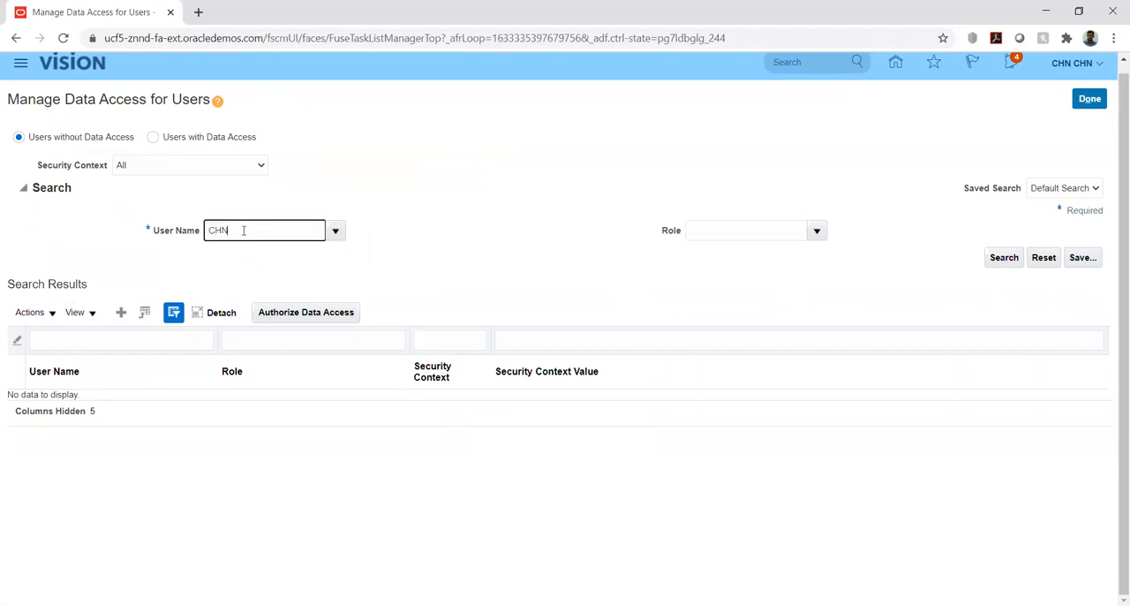
{"action": "type", "text": " CHN"}
{"action": "left_click", "coordinate": [1004, 257]}
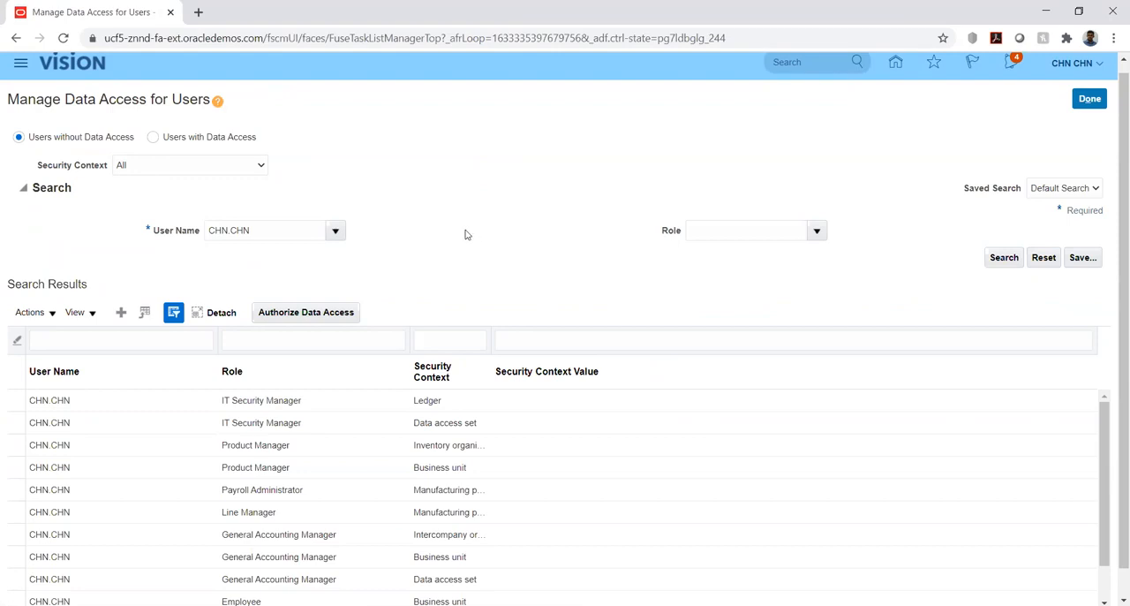
{"action": "scroll", "coordinate": [60, 278], "scroll_direction": "down", "scroll_amount": 1}
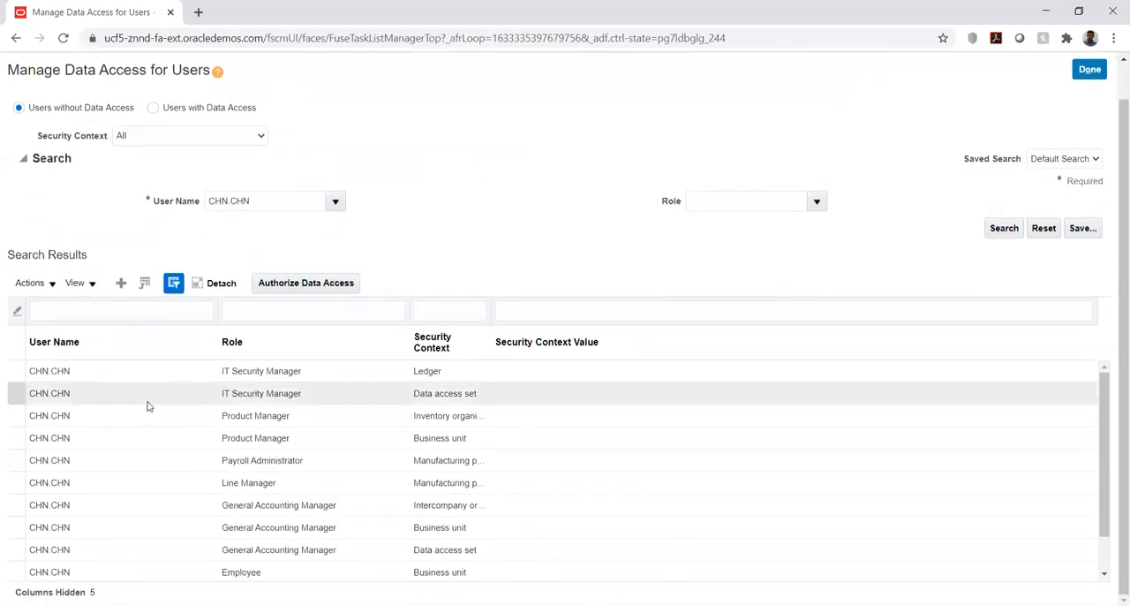
Look through the full list of the account's roles and security contexts that lack data access.
{"action": "scroll", "coordinate": [148, 407], "scroll_direction": "down", "scroll_amount": 3}
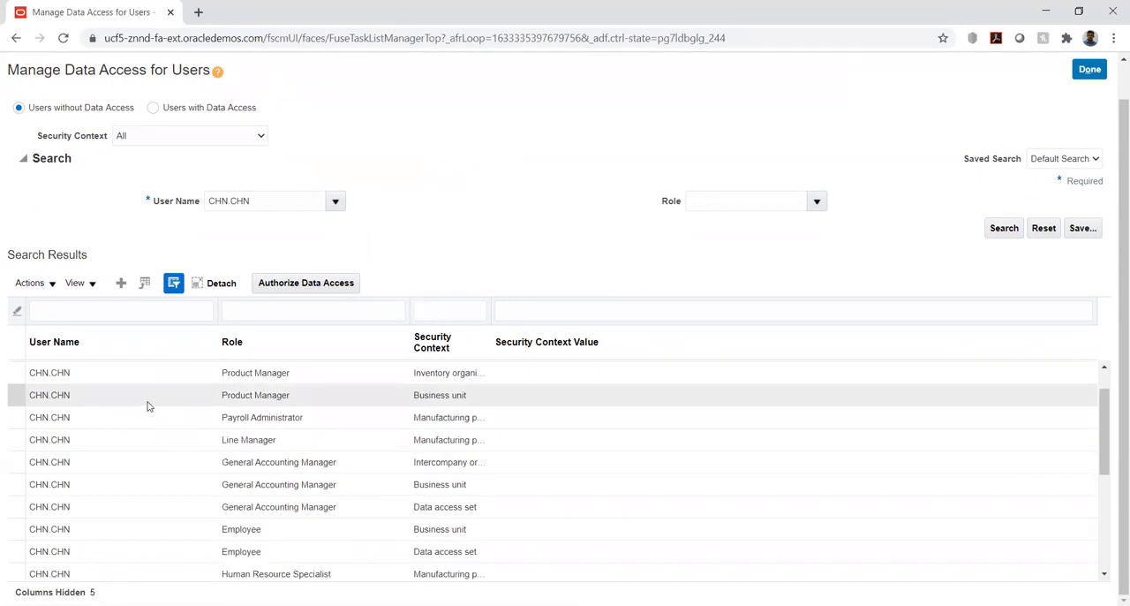
{"action": "scroll", "coordinate": [148, 406], "scroll_direction": "down", "scroll_amount": 3}
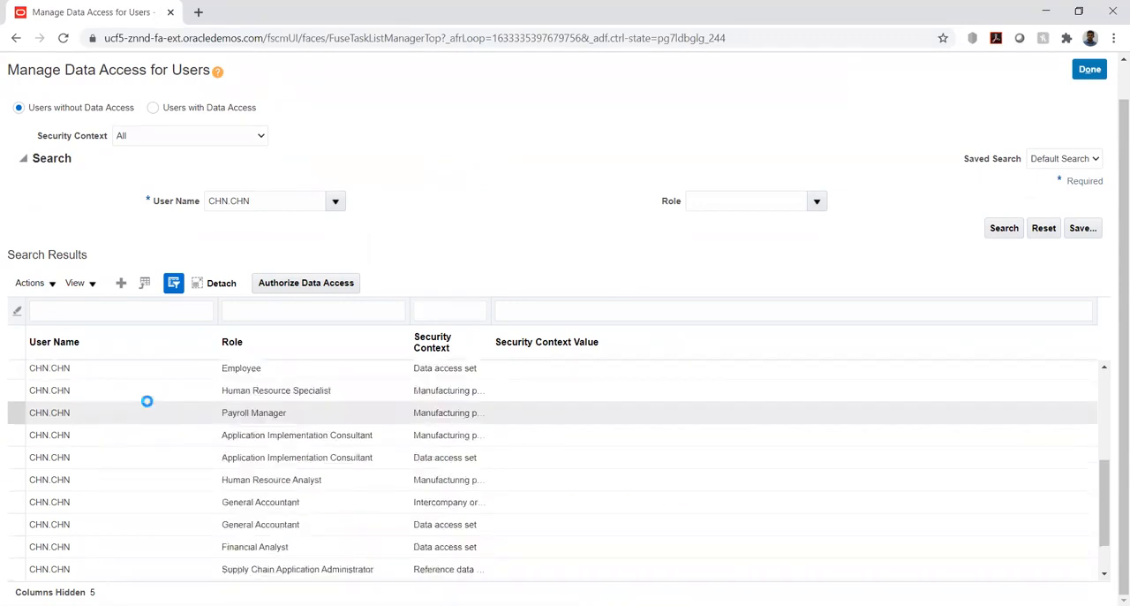
{"action": "scroll", "coordinate": [147, 401], "scroll_direction": "down", "scroll_amount": 3}
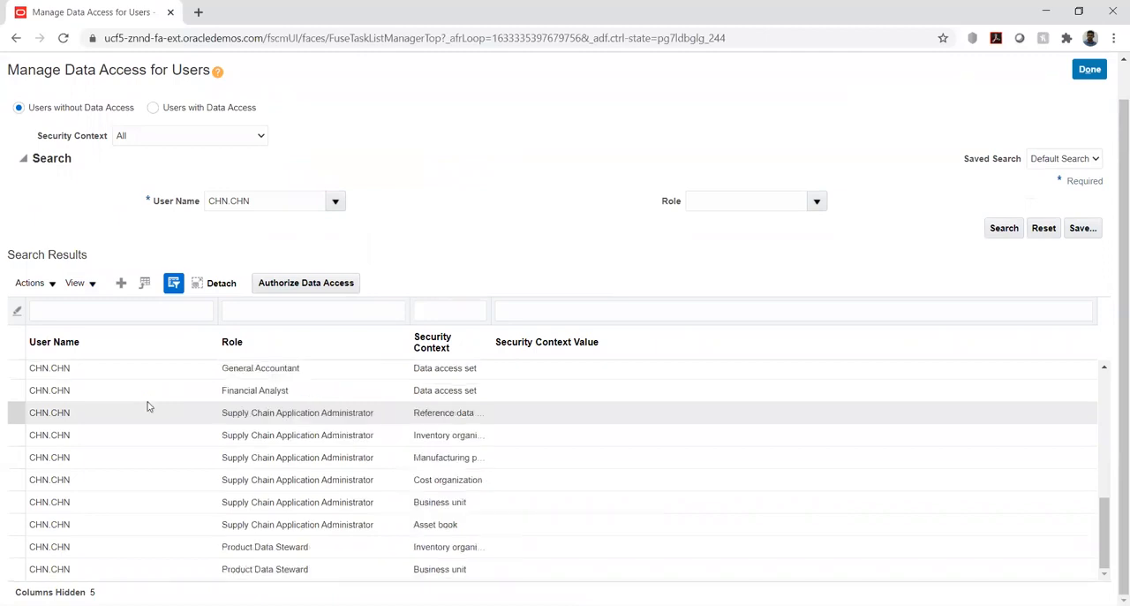
{"action": "scroll", "coordinate": [148, 406], "scroll_direction": "up", "scroll_amount": 5}
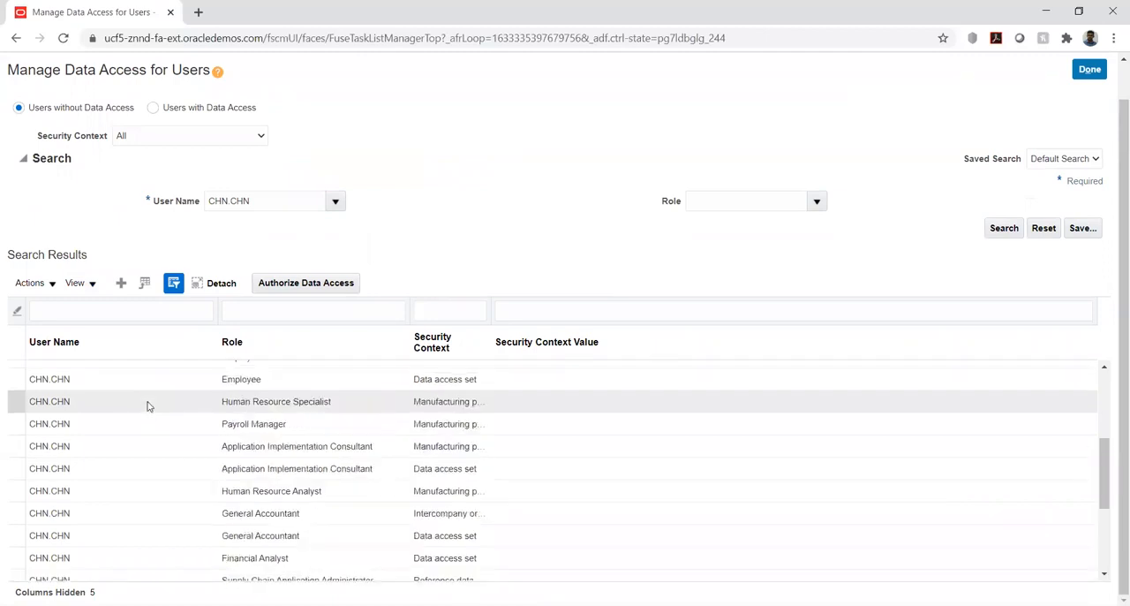
{"action": "scroll", "coordinate": [148, 406], "scroll_direction": "up", "scroll_amount": 2}
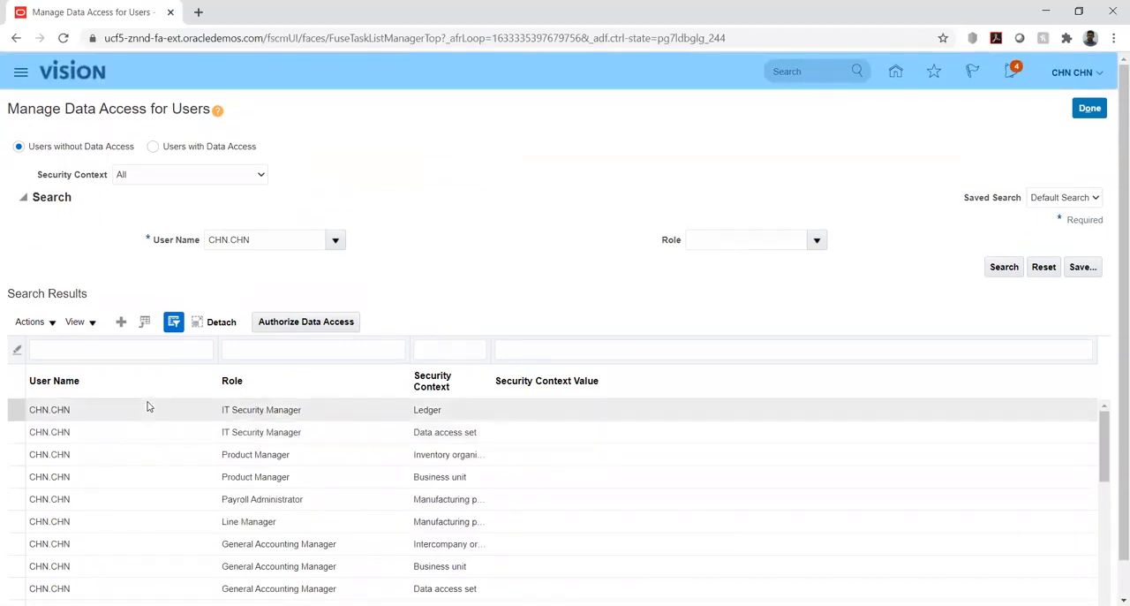
Search the users with data access for the signed-in user's account and check the Accounts Receivable Manager assignment.
{"action": "left_click", "coordinate": [154, 148]}
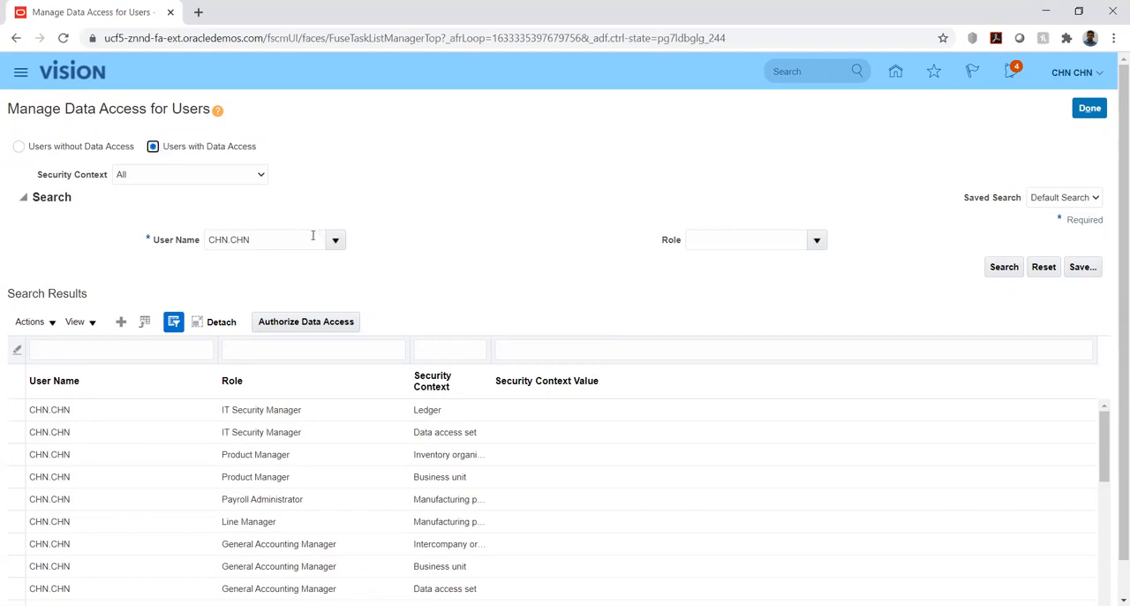
{"action": "left_click", "coordinate": [1002, 267]}
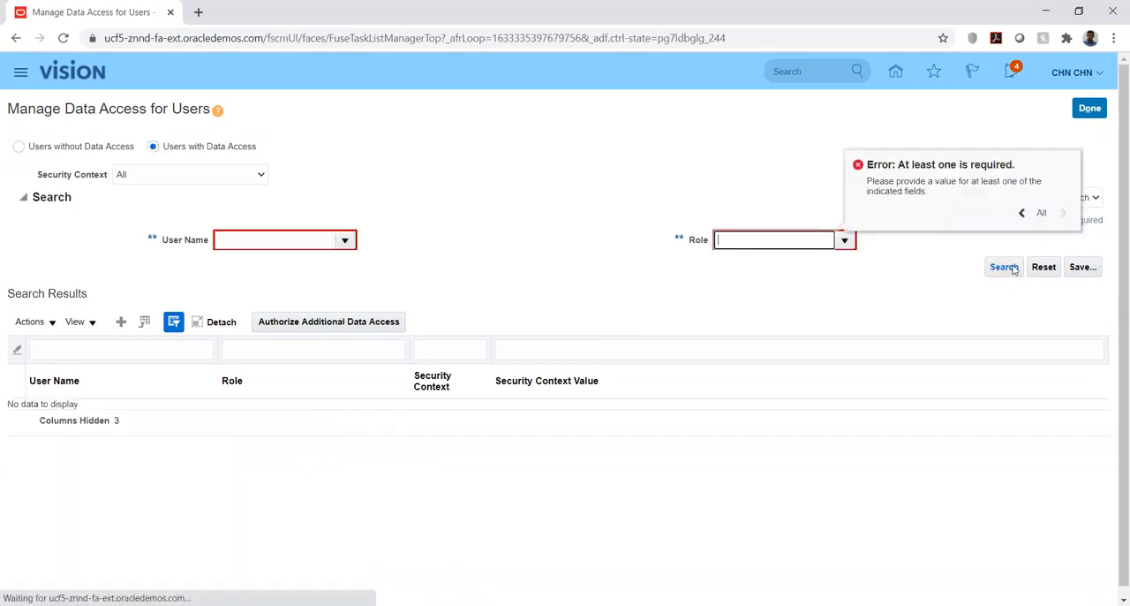
{"action": "left_click", "coordinate": [292, 241]}
{"action": "type", "text": "CHN CHN"}
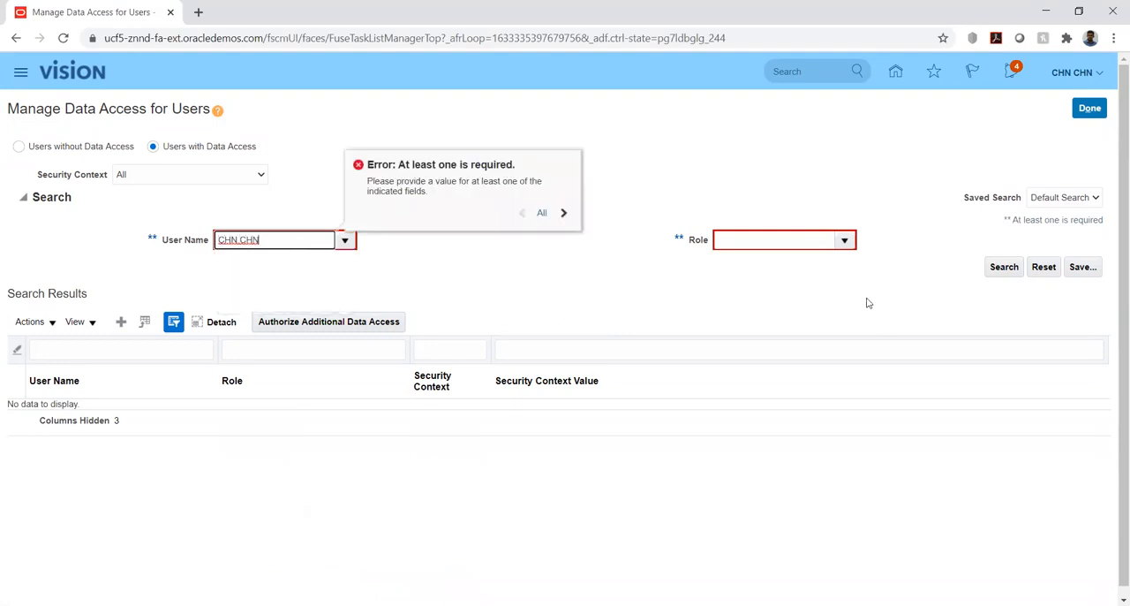
{"action": "left_click", "coordinate": [846, 292]}
{"action": "left_click", "coordinate": [1004, 267]}
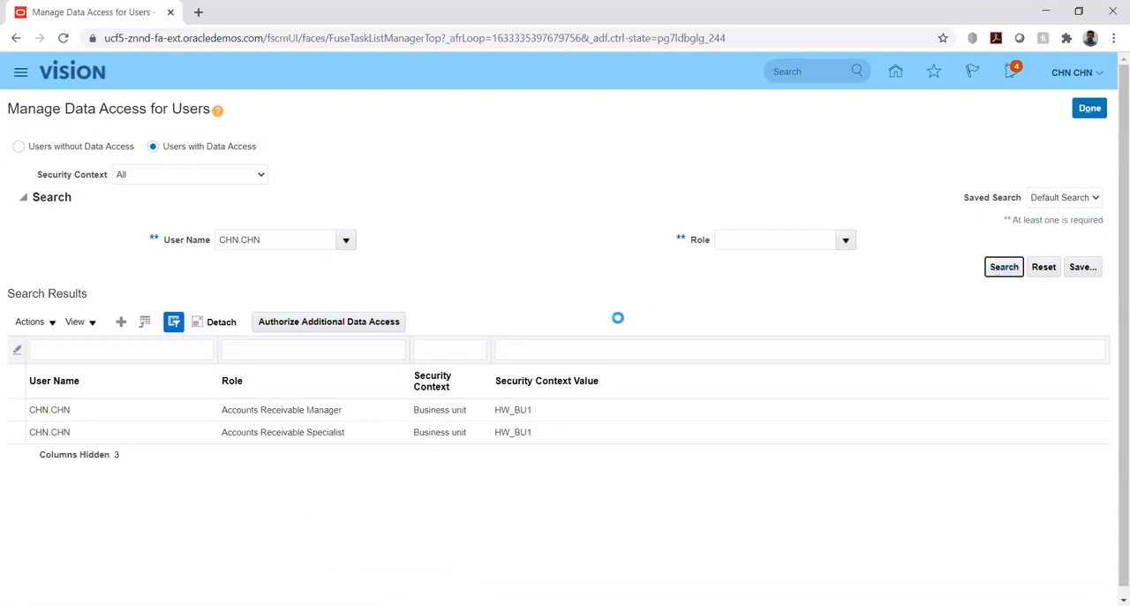
{"action": "left_click", "coordinate": [327, 411]}
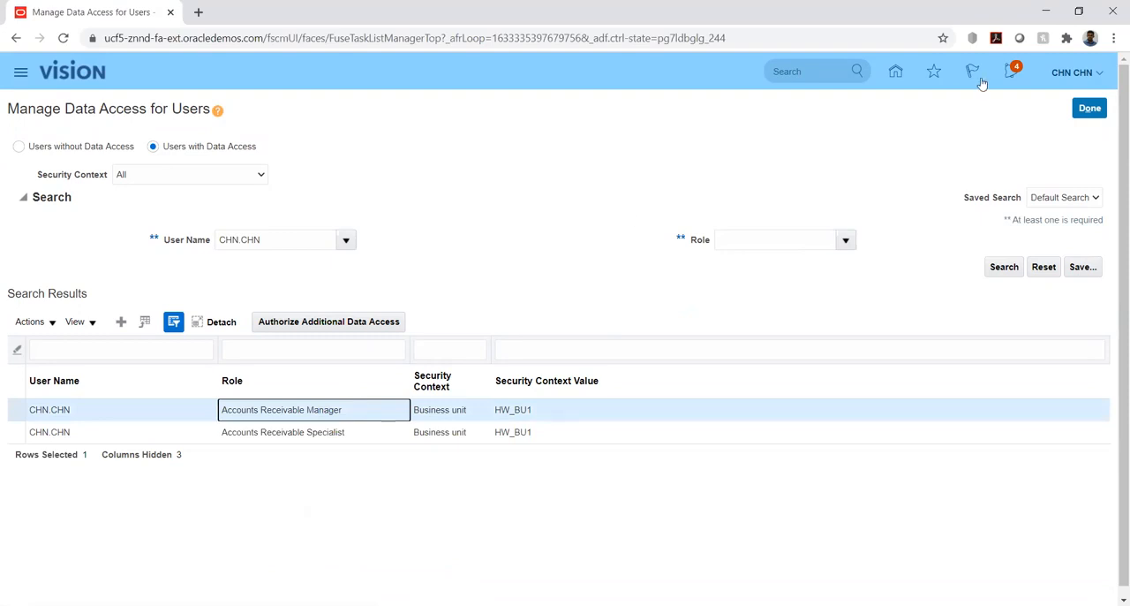
Leave the data access page and start a new invoice transaction in Receivables Billing.
{"action": "left_click", "coordinate": [1090, 108]}
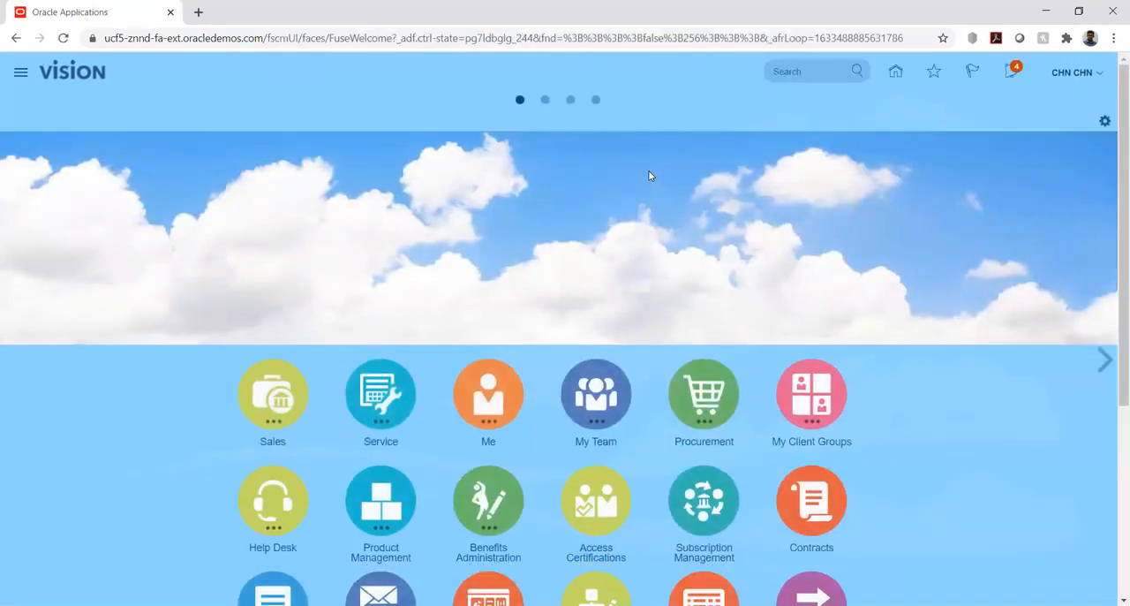
{"action": "scroll", "coordinate": [947, 252], "scroll_direction": "down", "scroll_amount": 4}
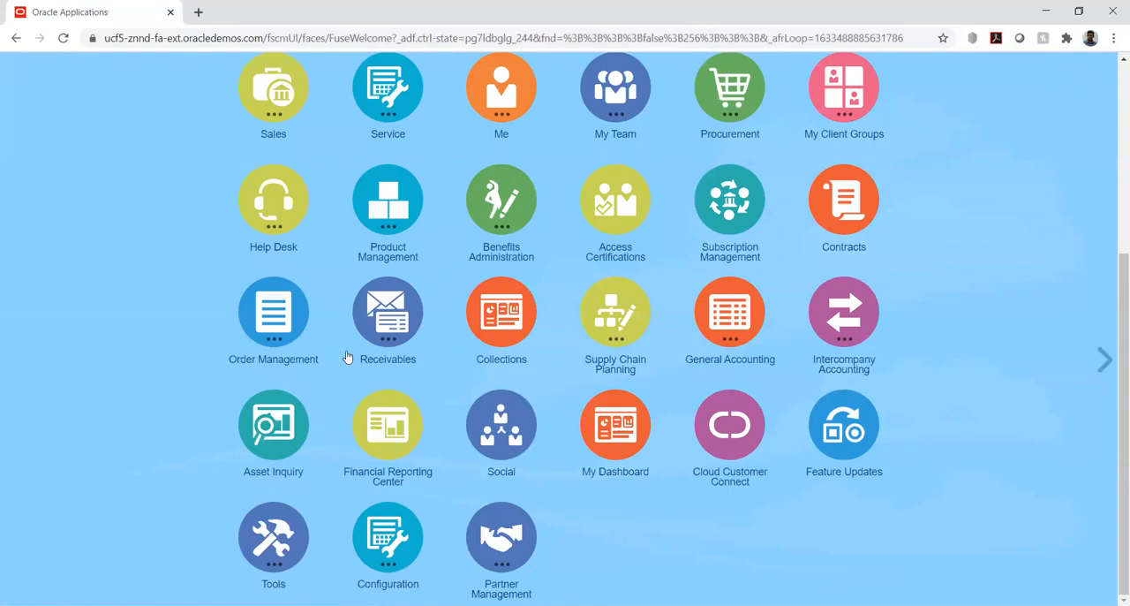
{"action": "left_click", "coordinate": [371, 316]}
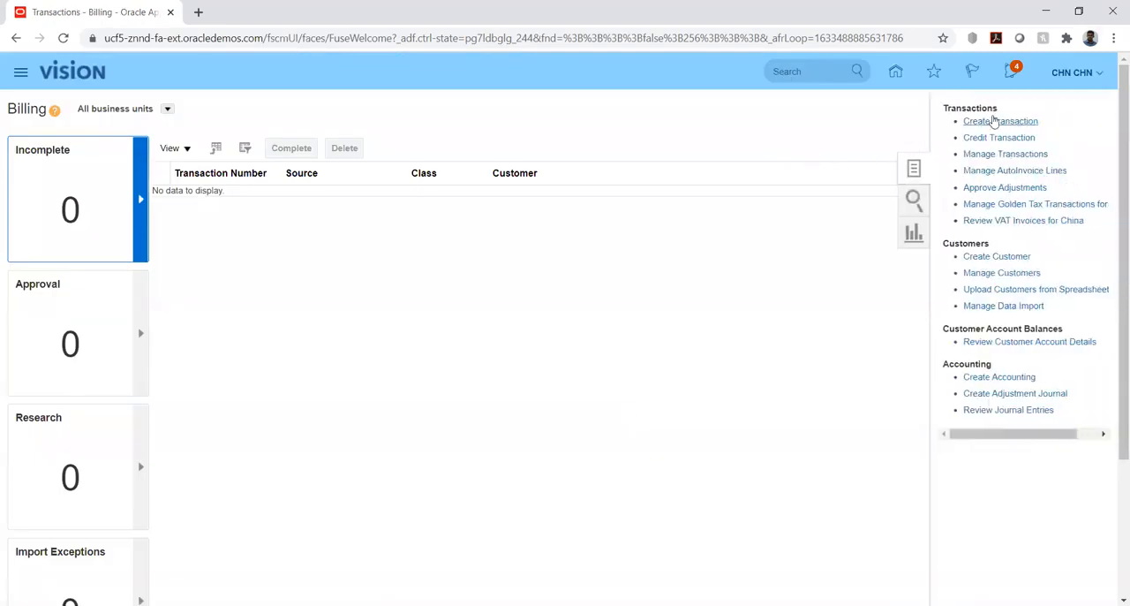
{"action": "left_click", "coordinate": [994, 123]}
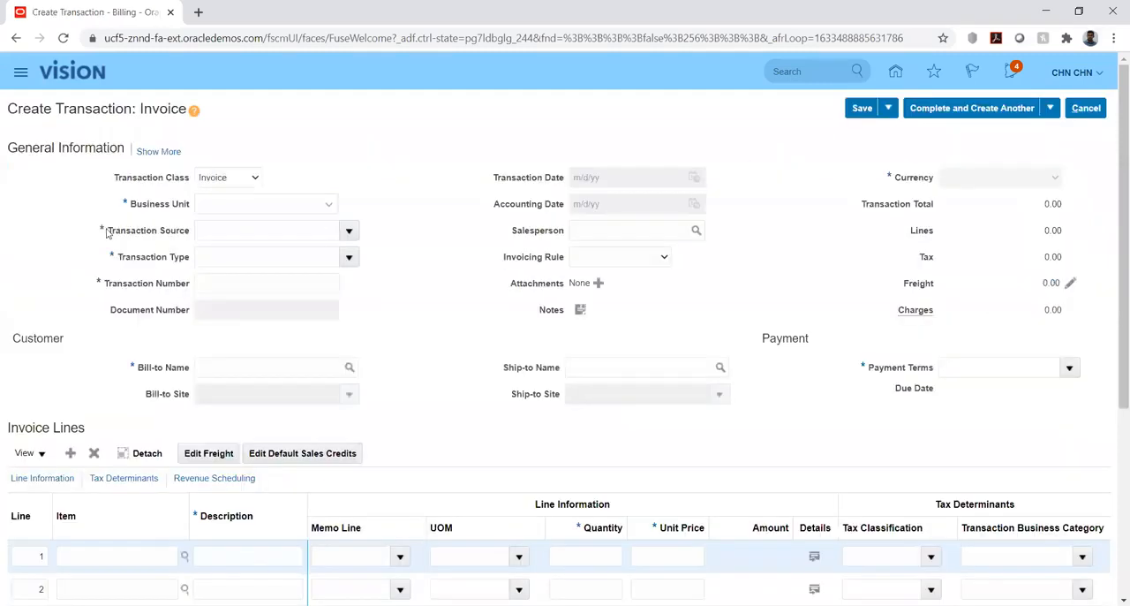
Try to set the invoice's business unit with "hw", clear the entry and check the list of available business units.
{"action": "left_click", "coordinate": [201, 204]}
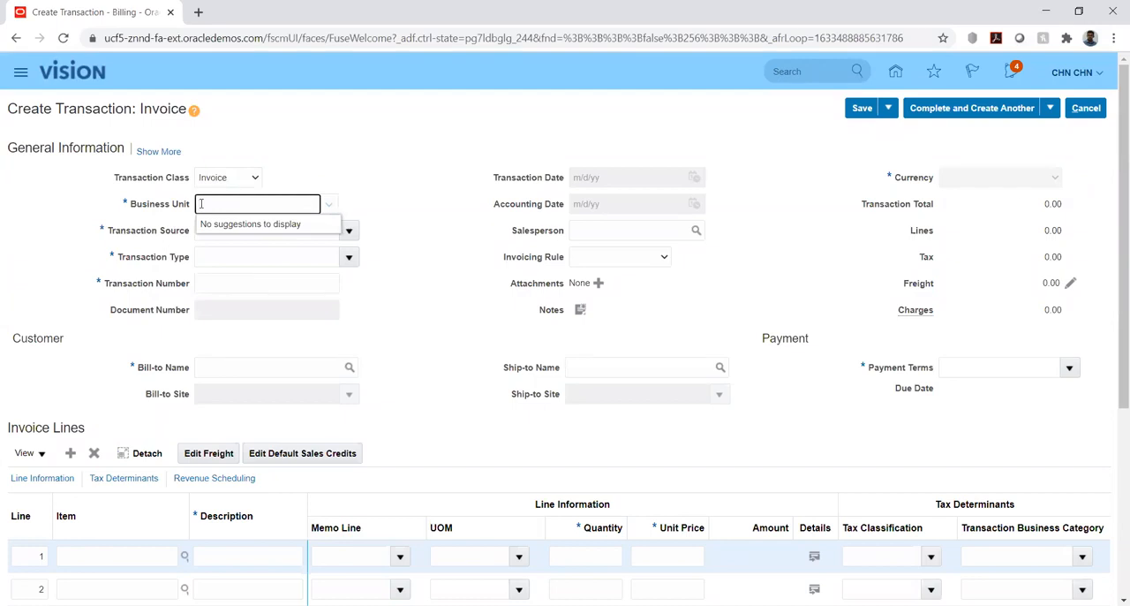
{"action": "type", "text": "sw"}
{"action": "key", "text": "Tab"}
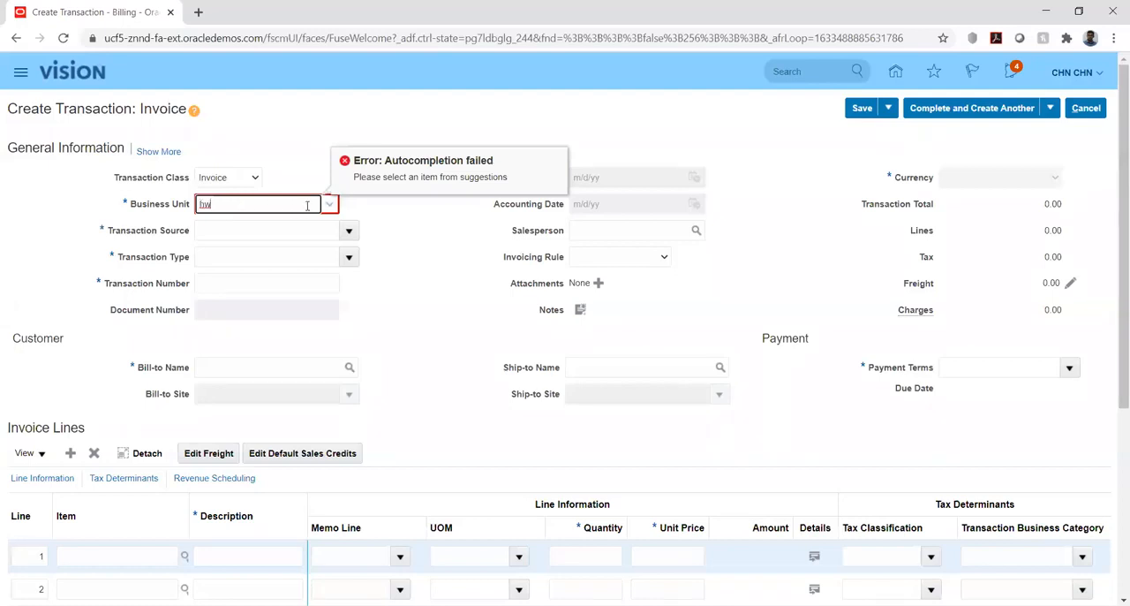
{"action": "key", "text": "BackSpace"}
{"action": "key", "text": "BackSpace"}
{"action": "key", "text": "Tab"}
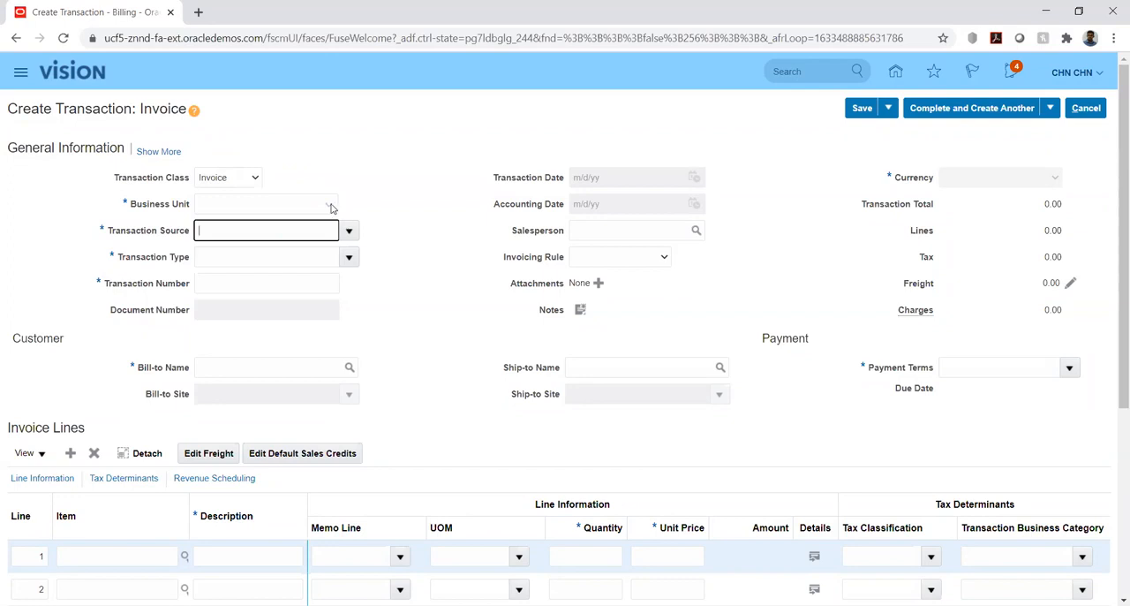
{"action": "left_click", "coordinate": [331, 206]}
{"action": "left_click", "coordinate": [331, 208]}
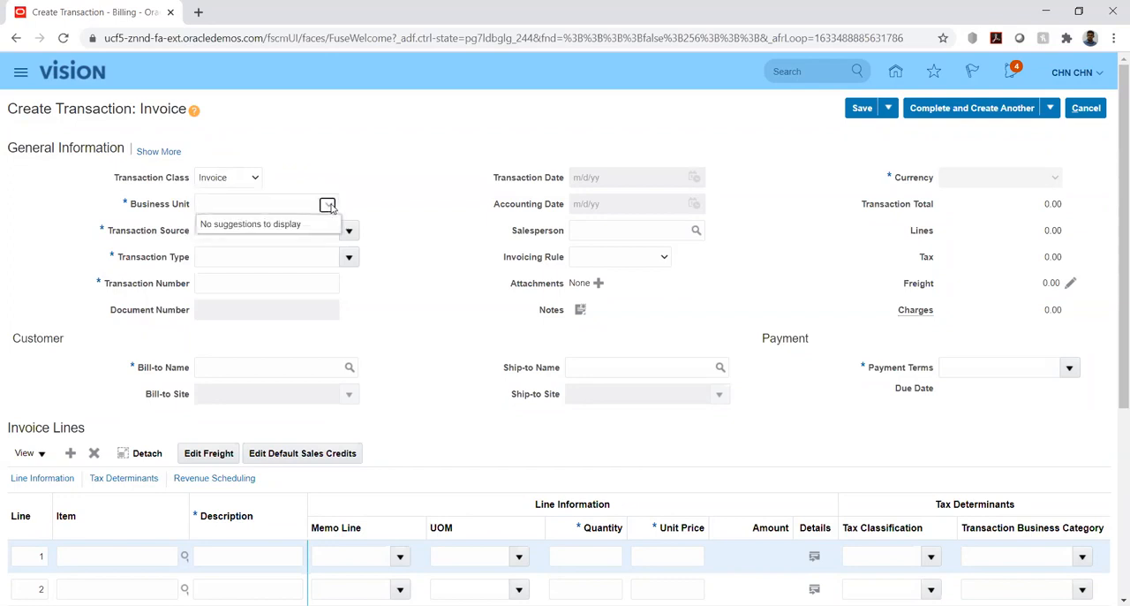
{"action": "left_click", "coordinate": [375, 209]}
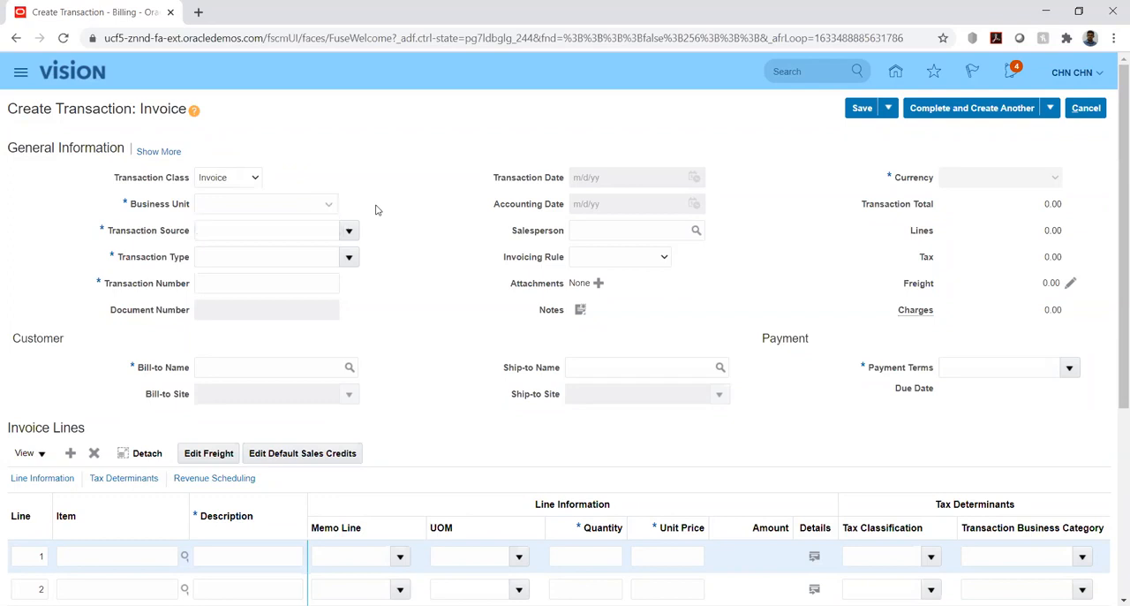